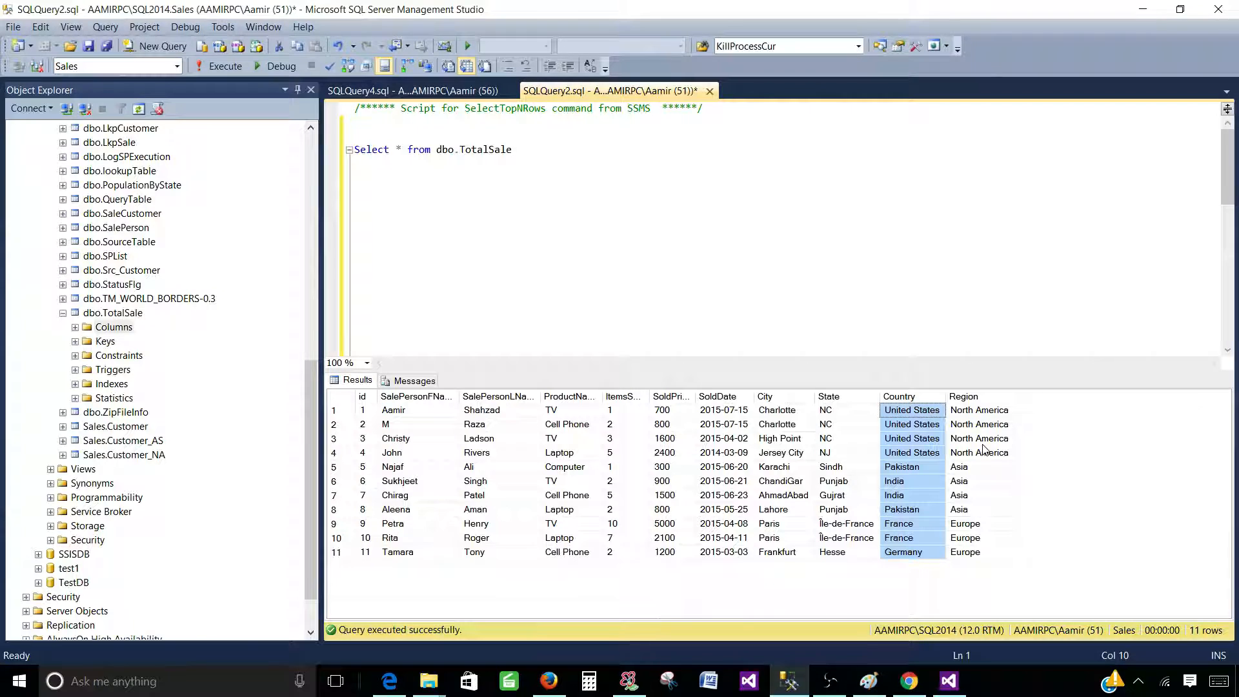
Examine the TotalSale query results, highlighting the whole result set and the Country column
click(341, 396)
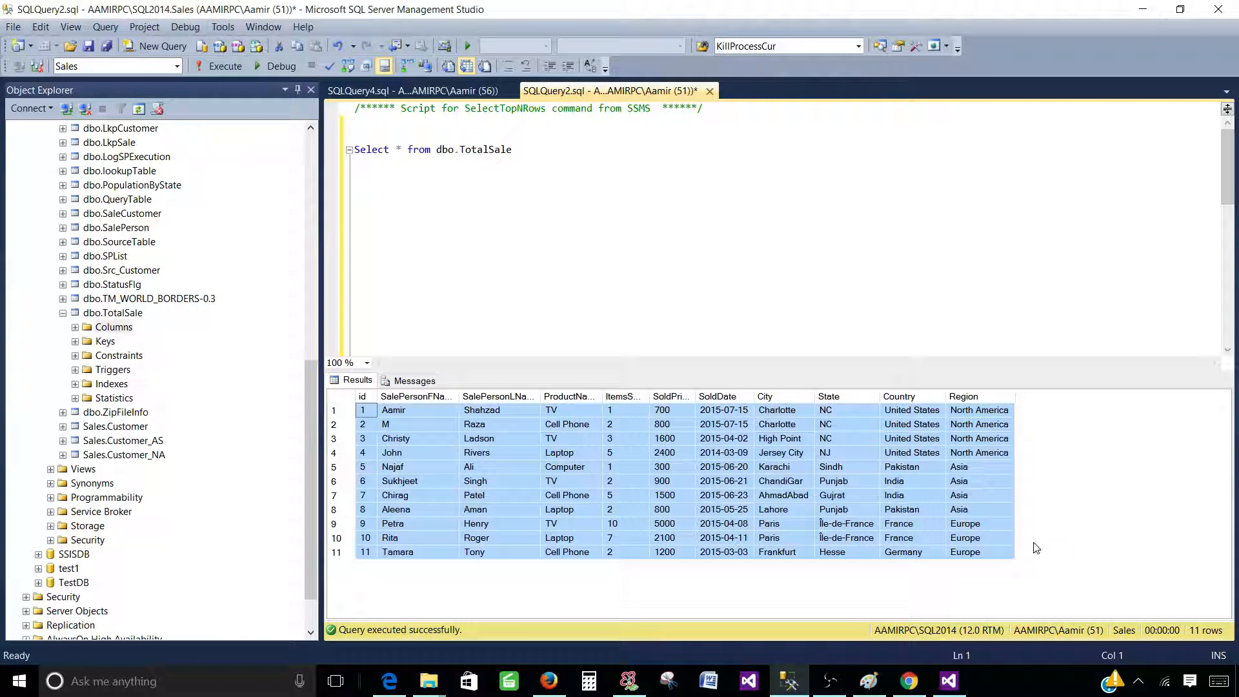
click(912, 411)
click(907, 397)
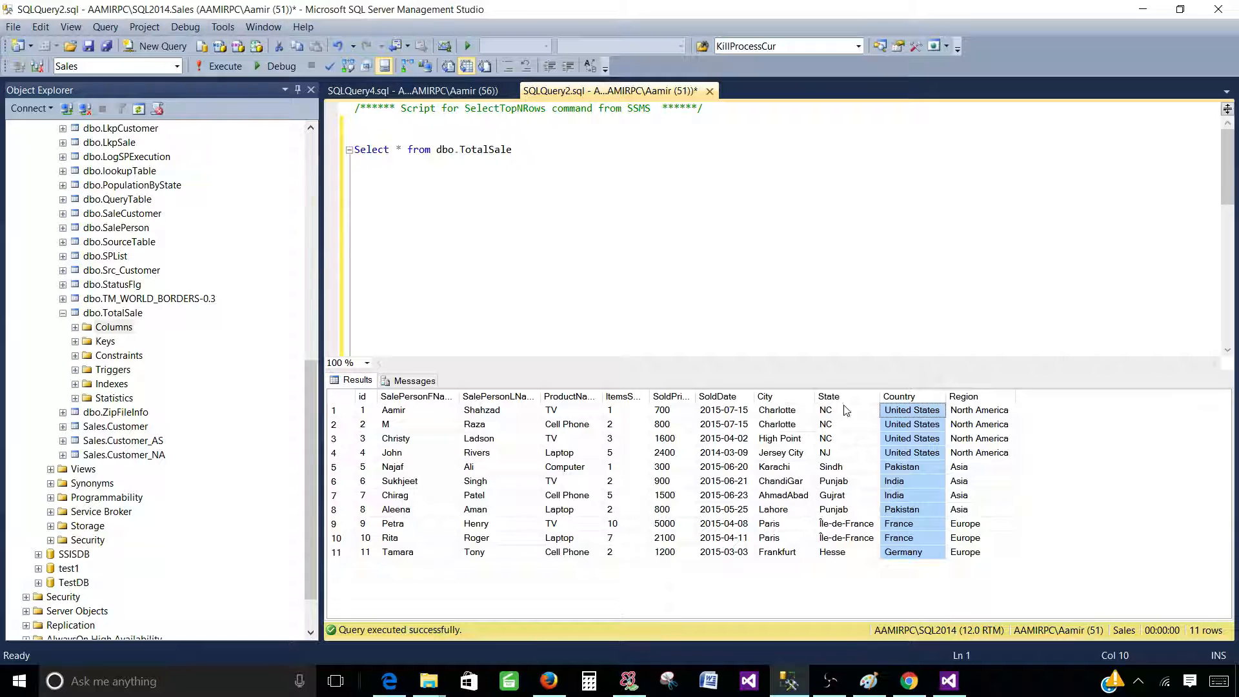
Switch to Chrome and search Google for "download world shapefile"
click(901, 684)
click(209, 60)
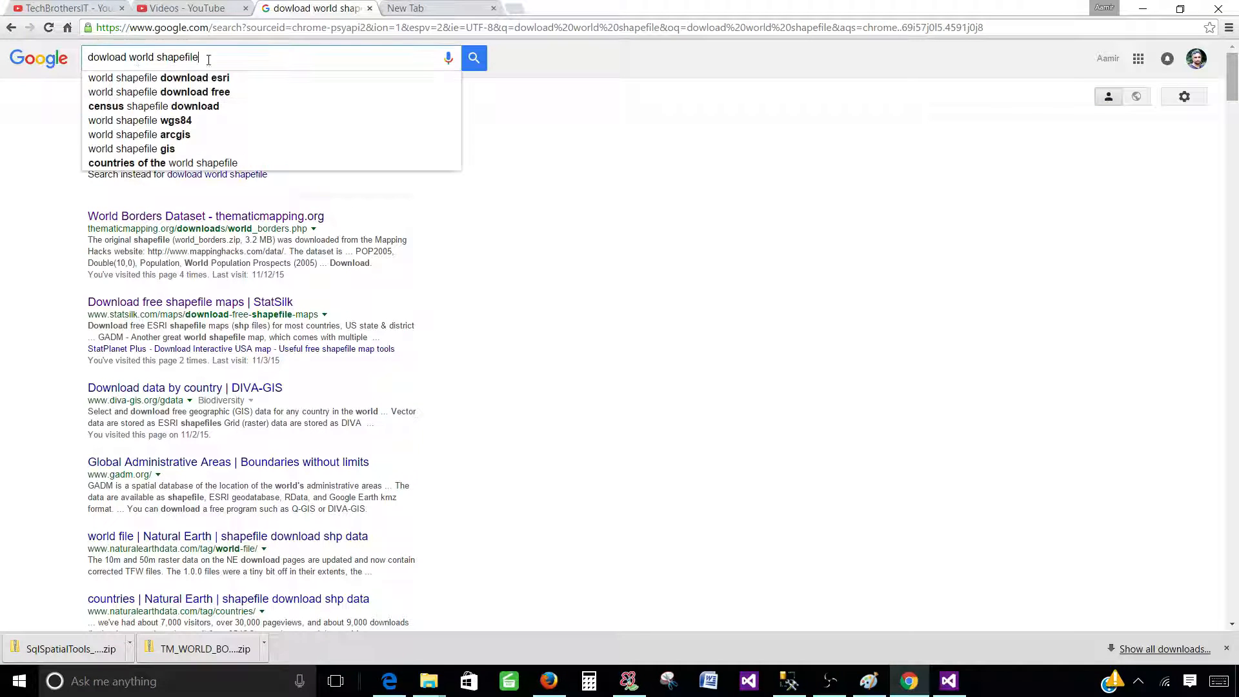
drag(226, 62, 62, 61)
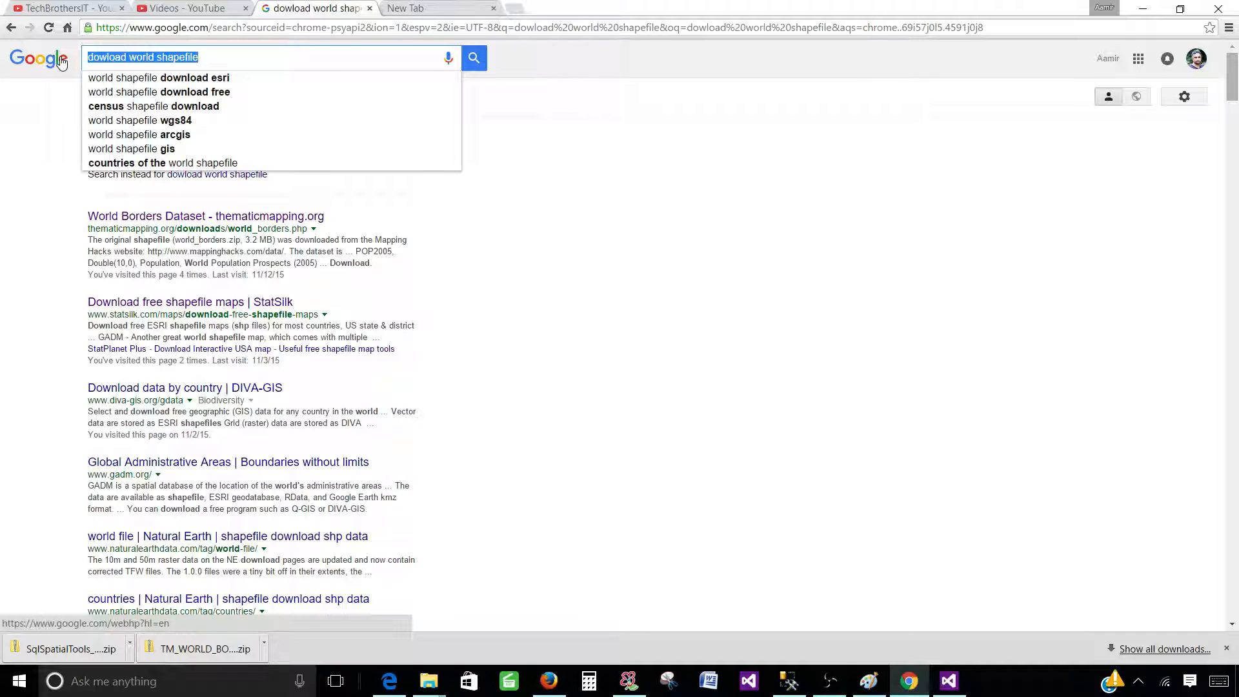
text(download w)
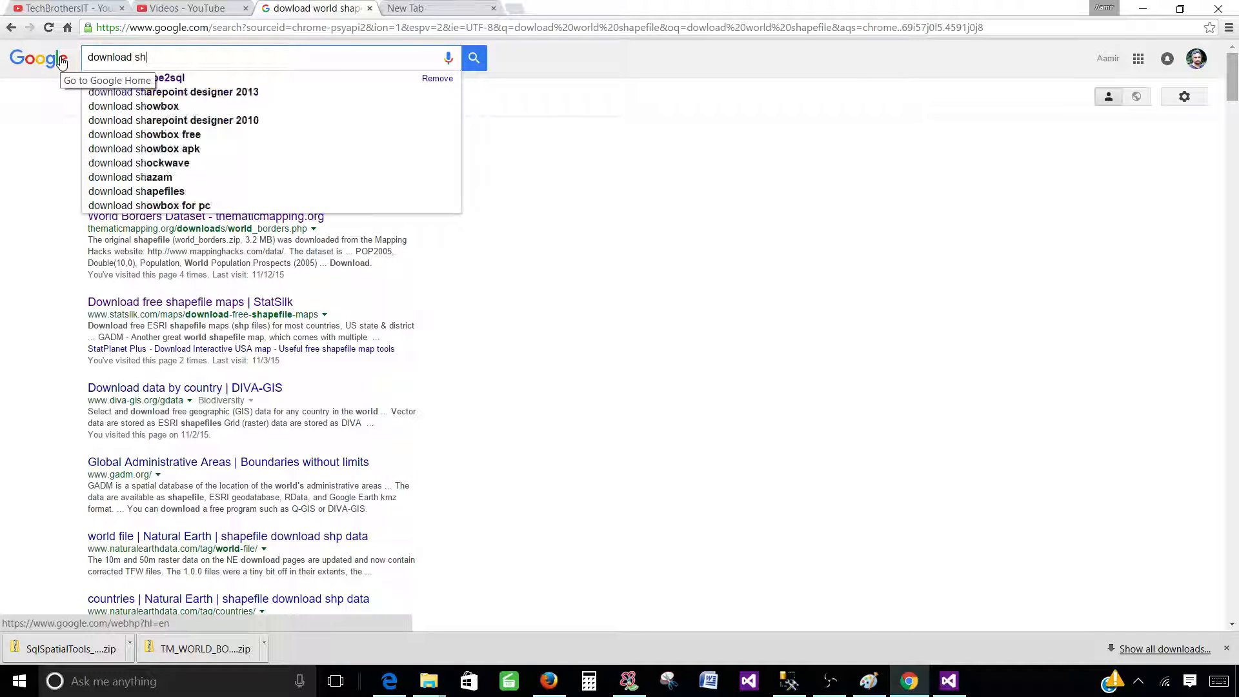
text(orld shap)
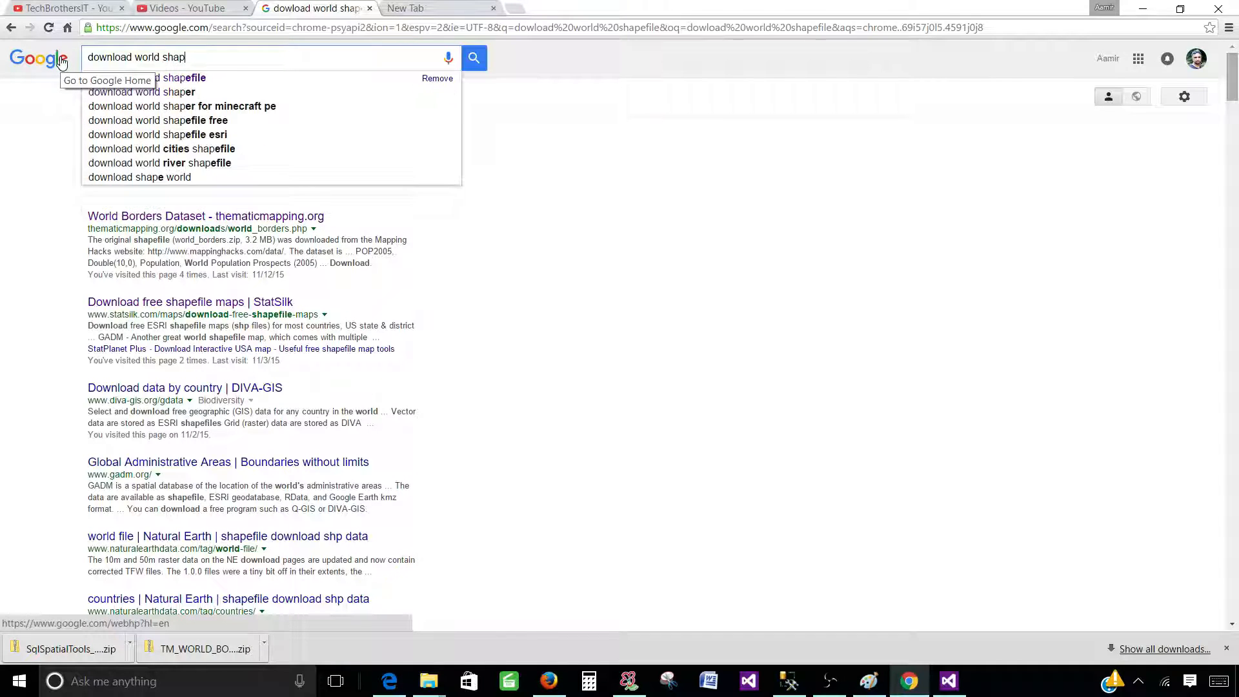
text(efile)
key(Return)
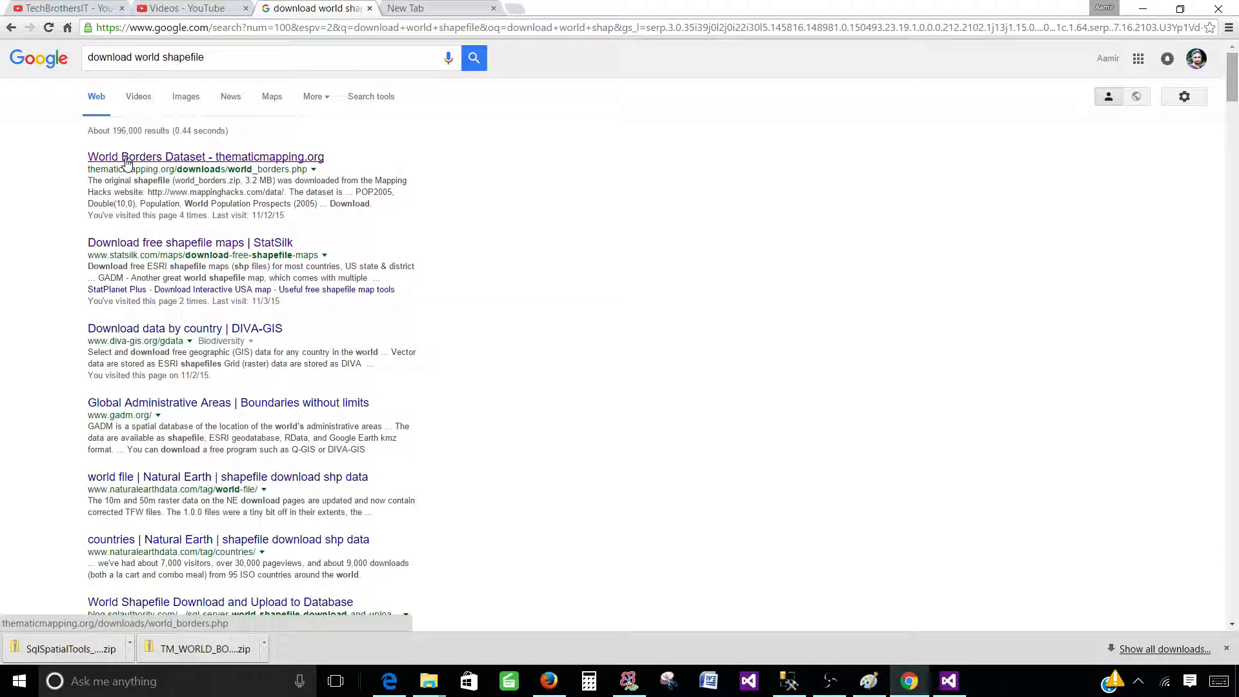
Open the World Borders Dataset page on thematicmapping.org and download TM_WORLD_BORDERS-0.3.zip
click(127, 161)
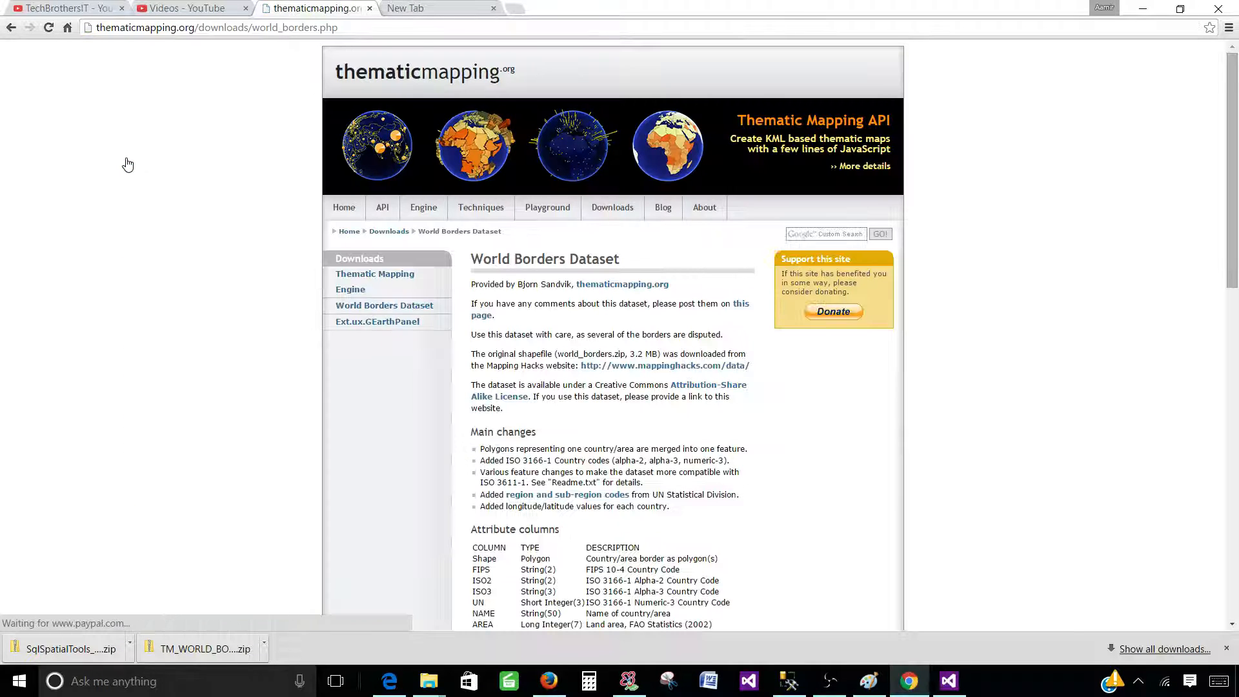
scroll(863, 412, down, 5)
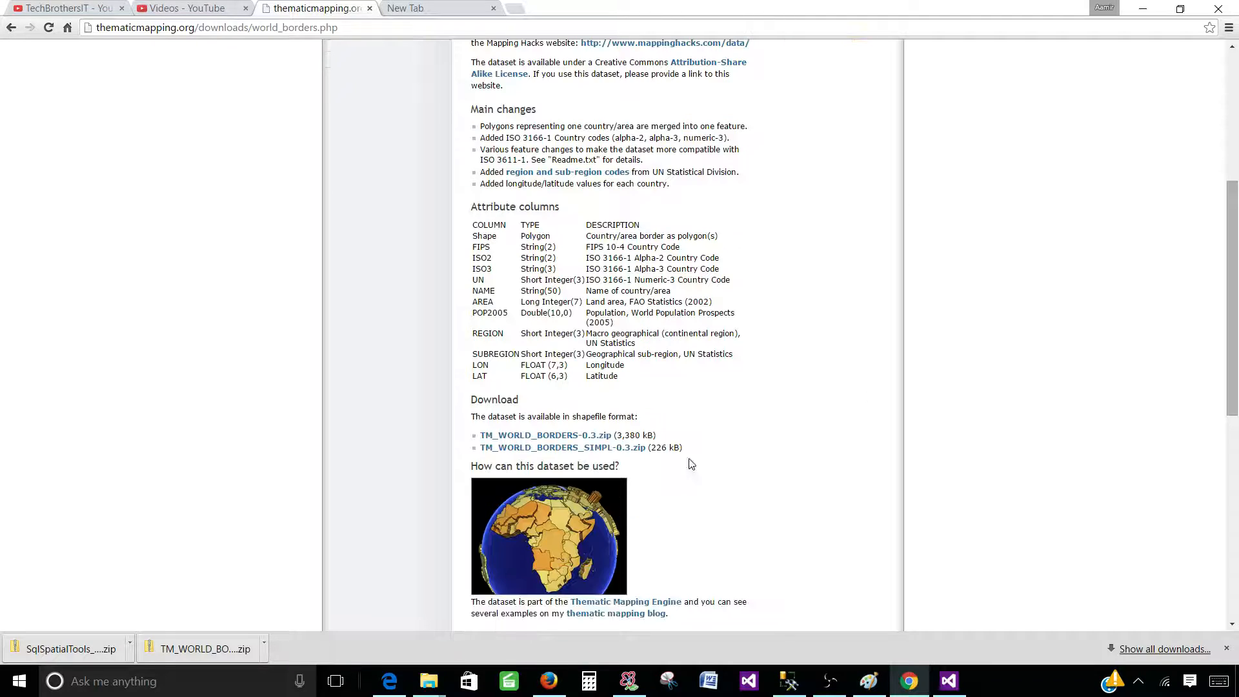
click(540, 437)
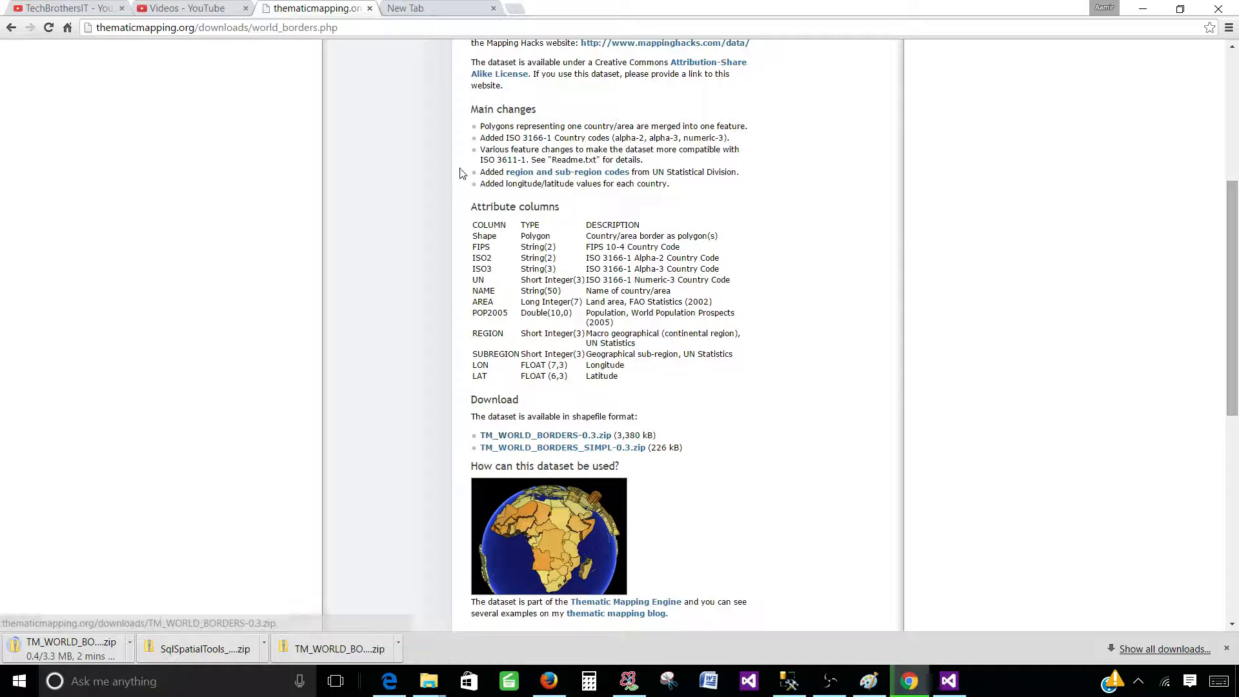
Search the web for "download shape2sql" in the separate empty browser tab
click(416, 13)
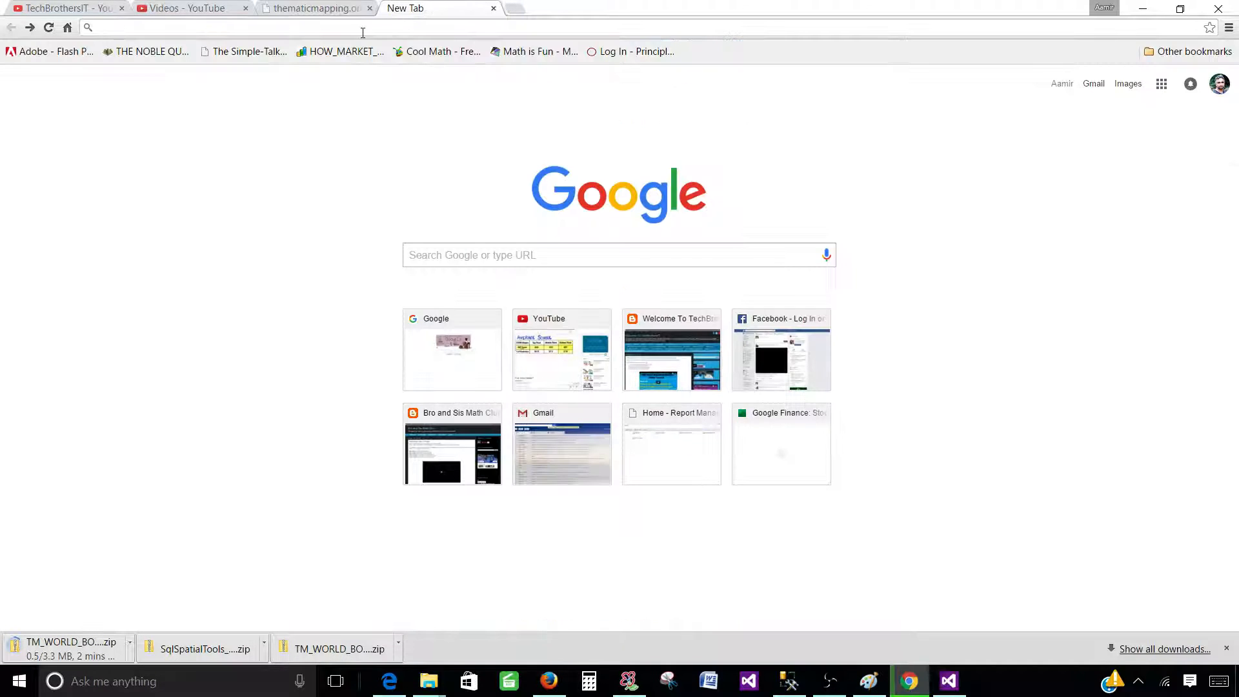
click(451, 255)
text(do)
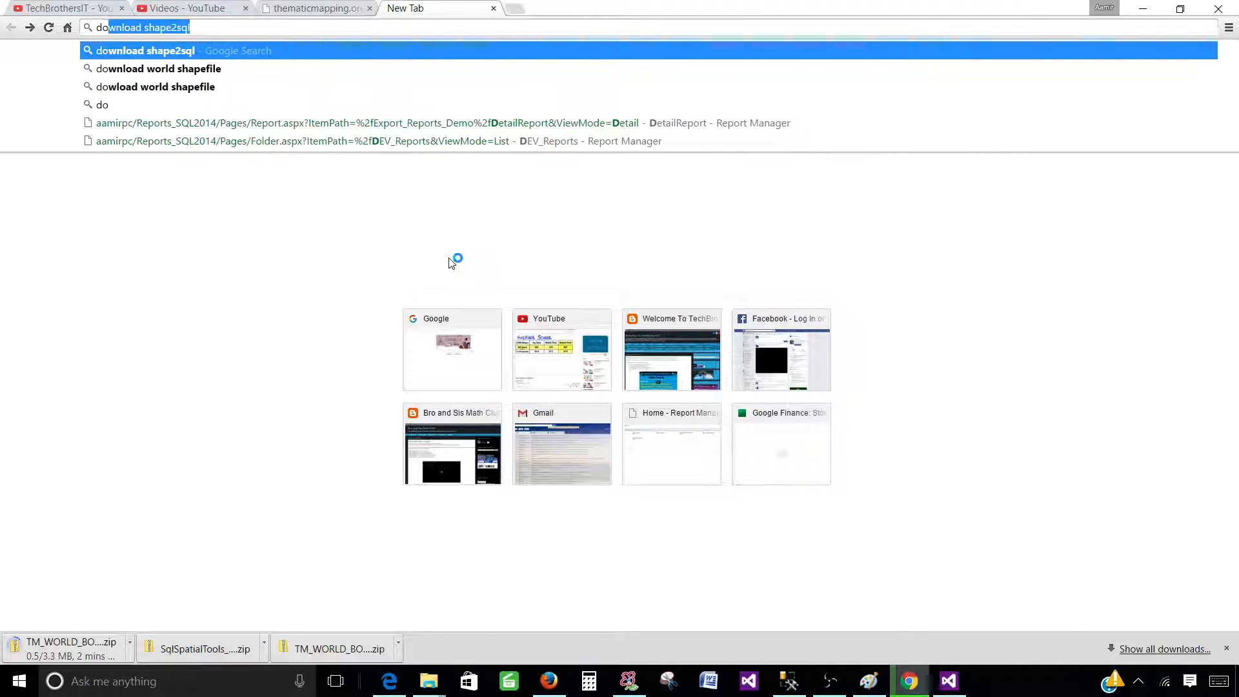
text(wnload shape2sql)
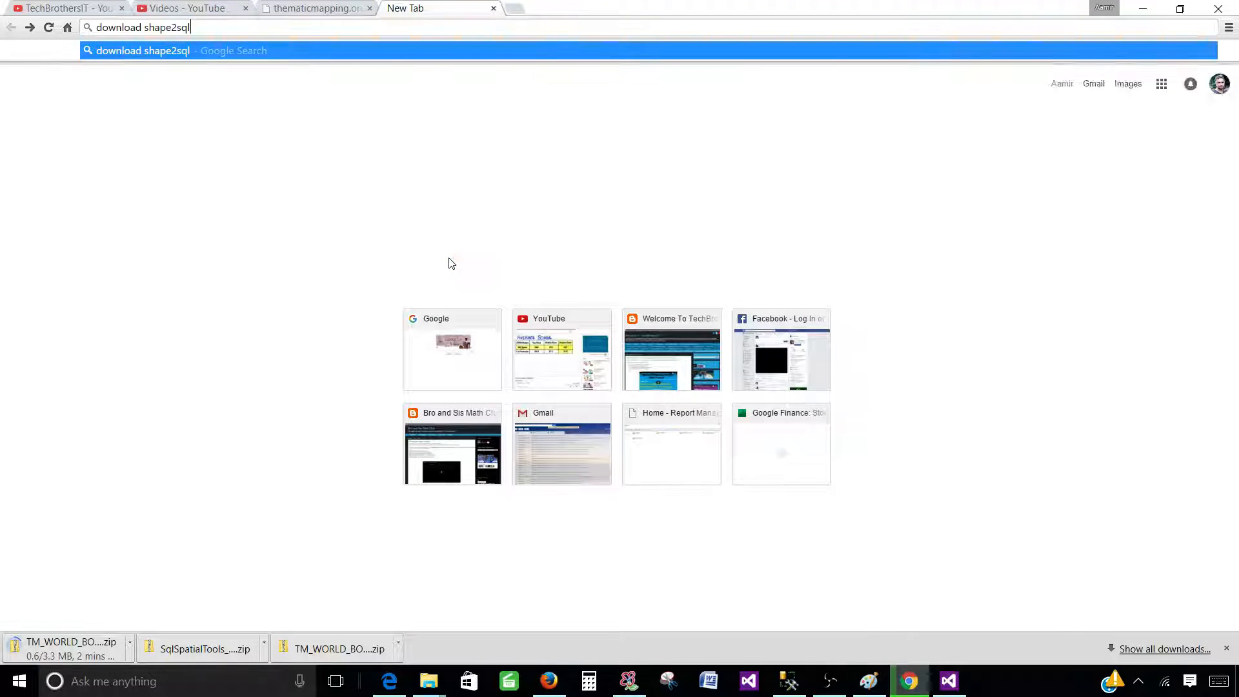
key(Return)
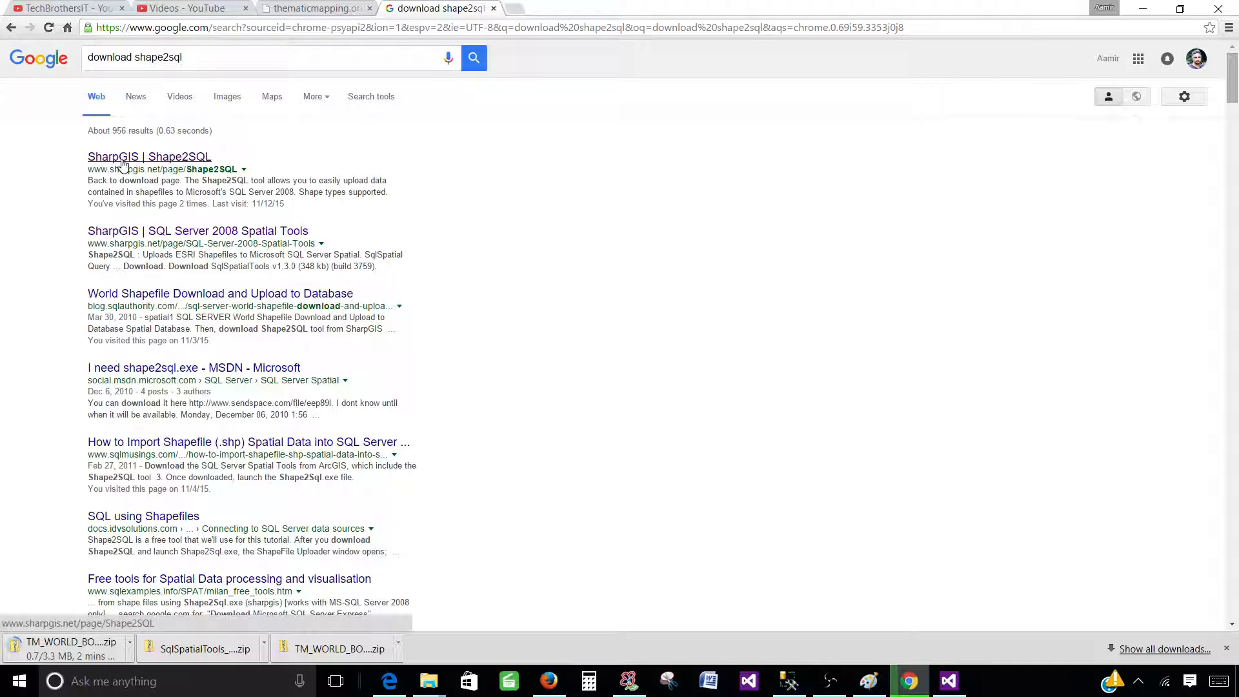
Open the SharpGIS Shape2SQL result, go to its download page and download SqlSpatialTools v1.3.0
click(160, 163)
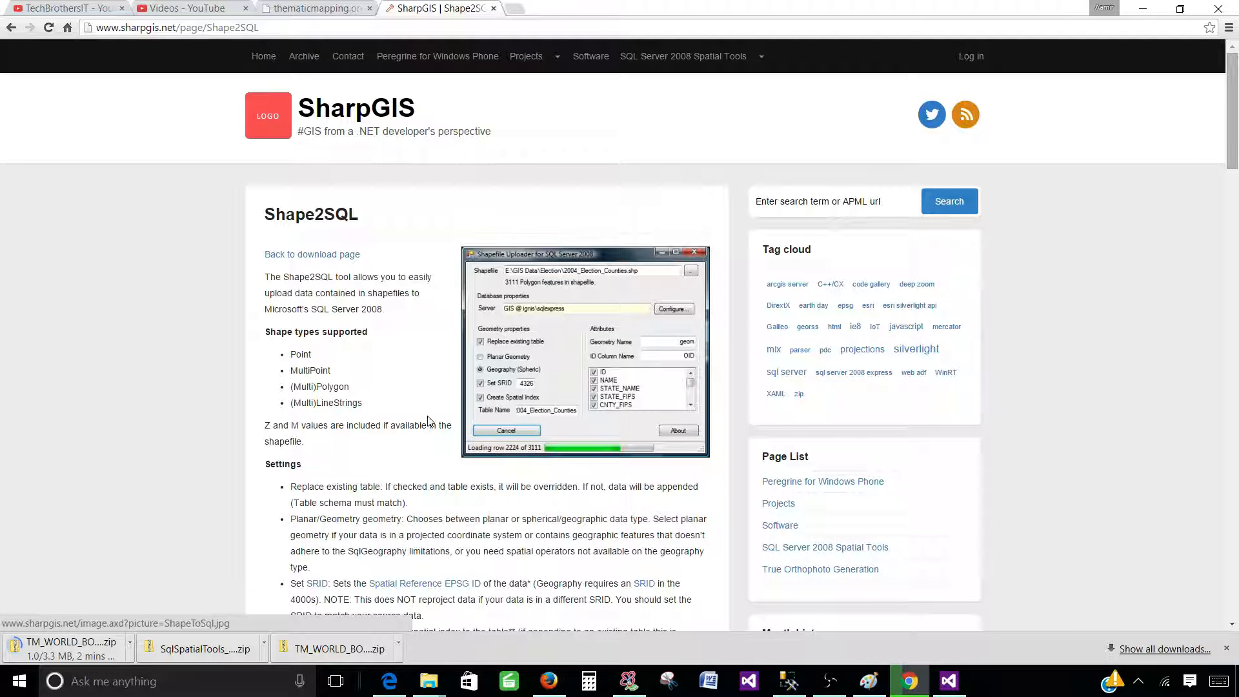
click(332, 256)
scroll(477, 397, down, 6)
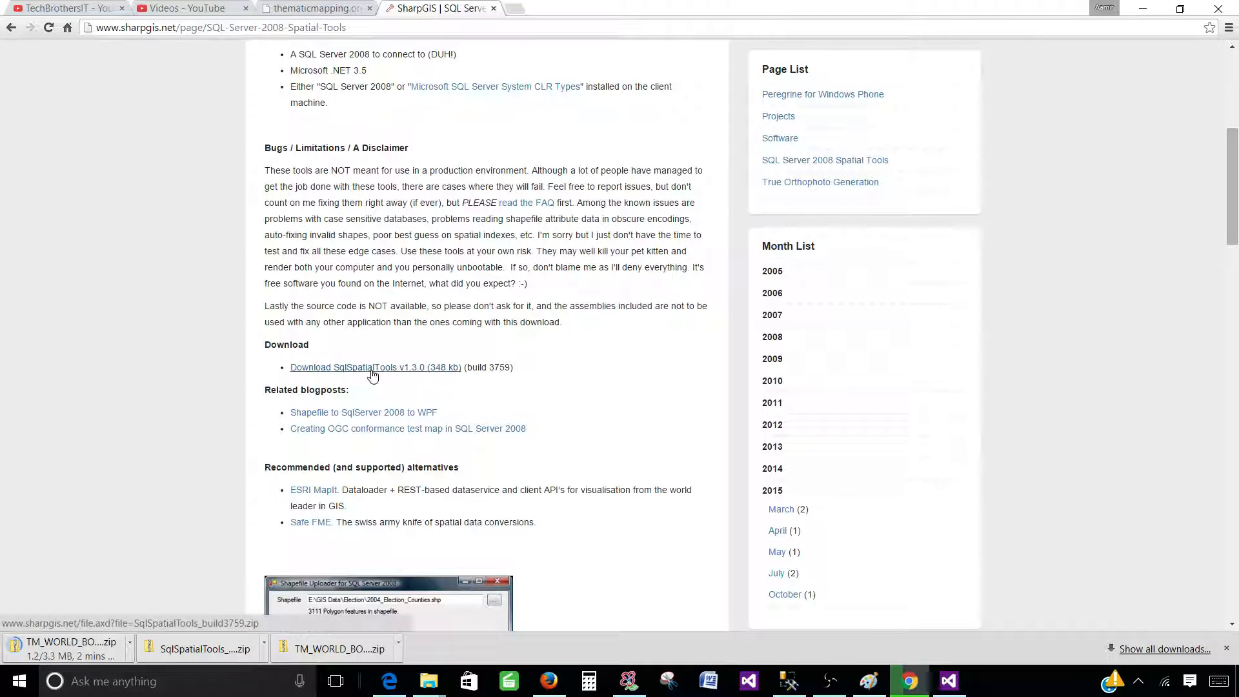
click(373, 373)
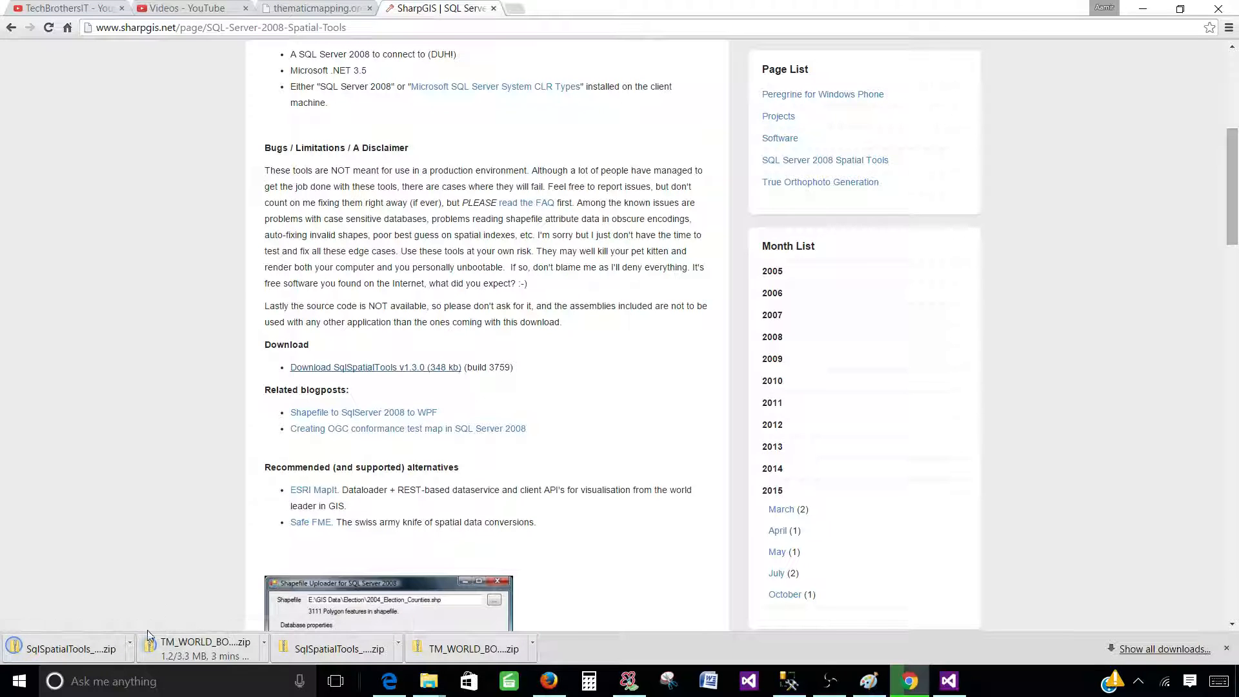
Show the downloaded SqlSpatialTools_build3759.zip in its folder and extract all its contents
click(131, 648)
click(179, 597)
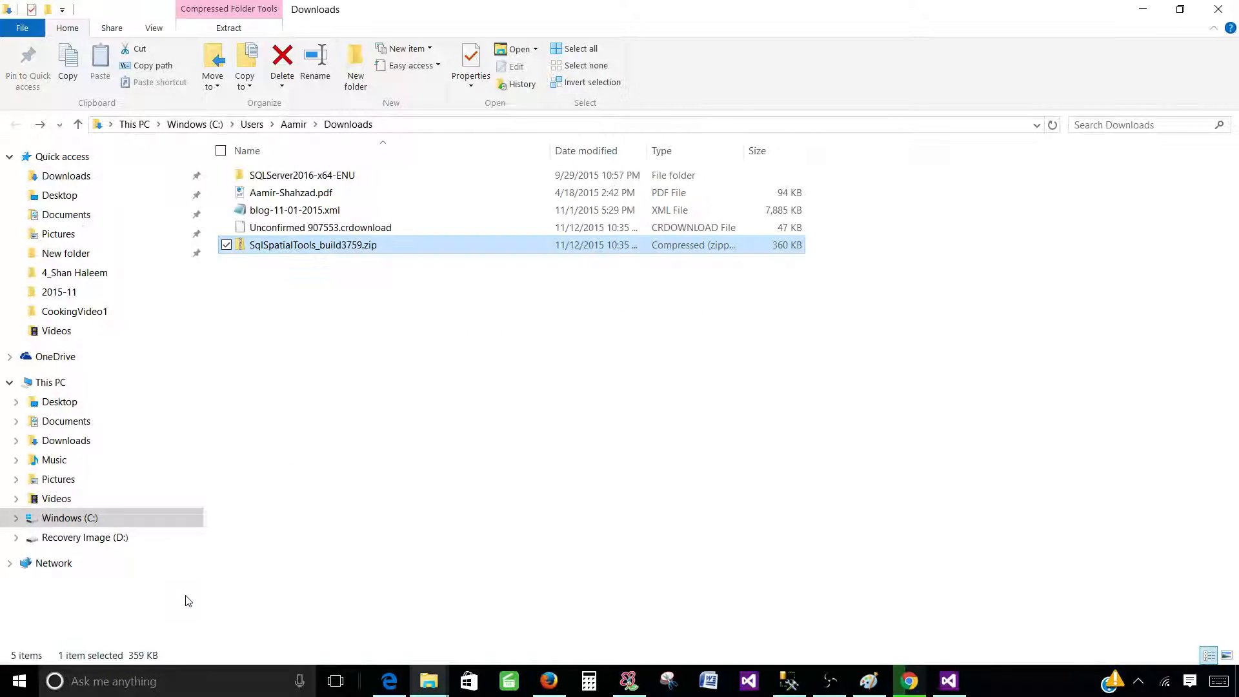
click(449, 408)
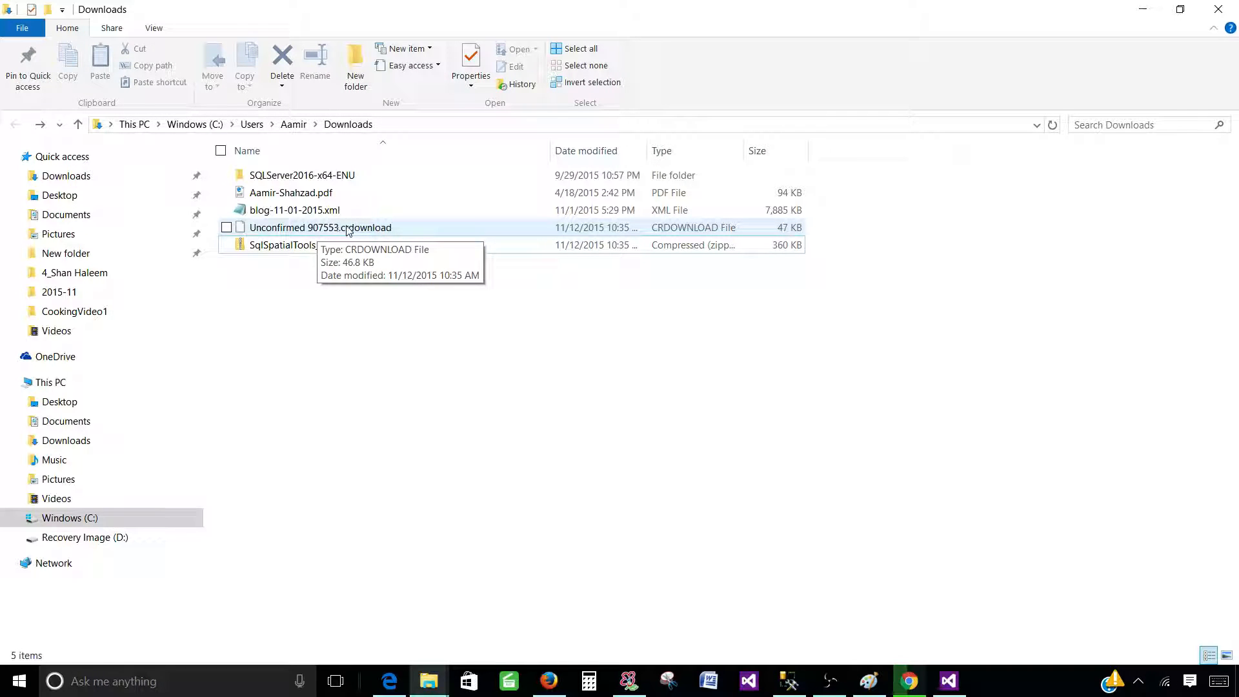
mouse_move(914, 689)
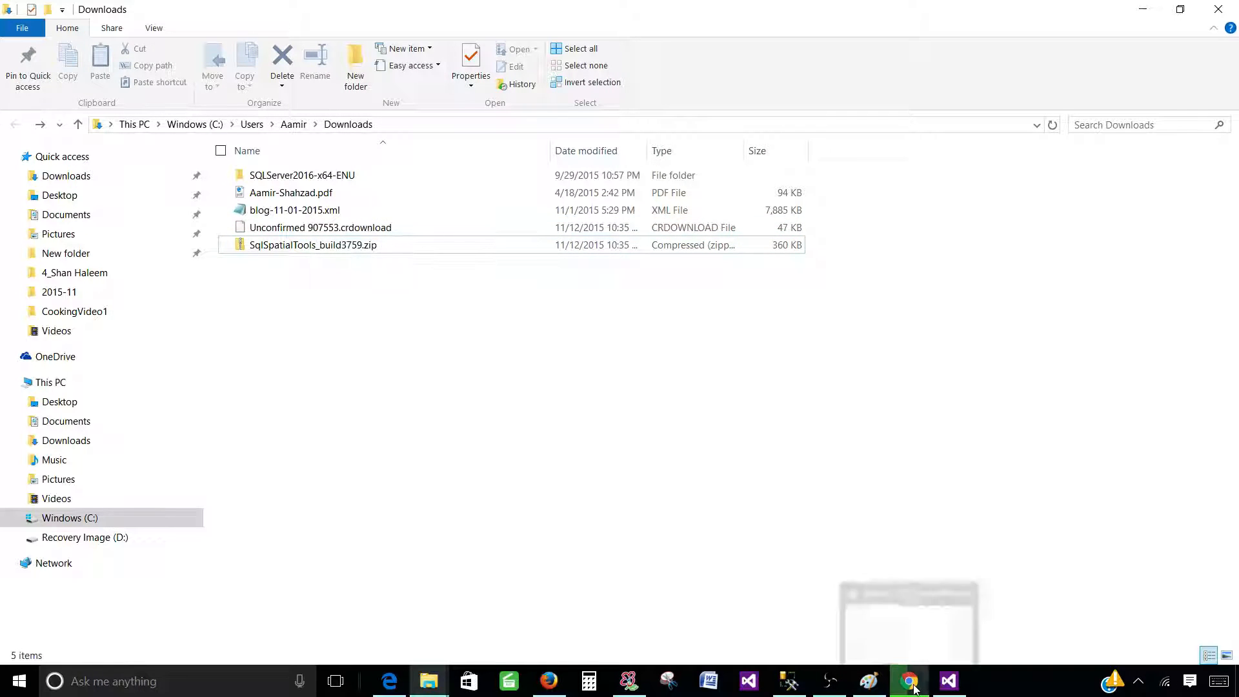
click(302, 251)
right_click(312, 247)
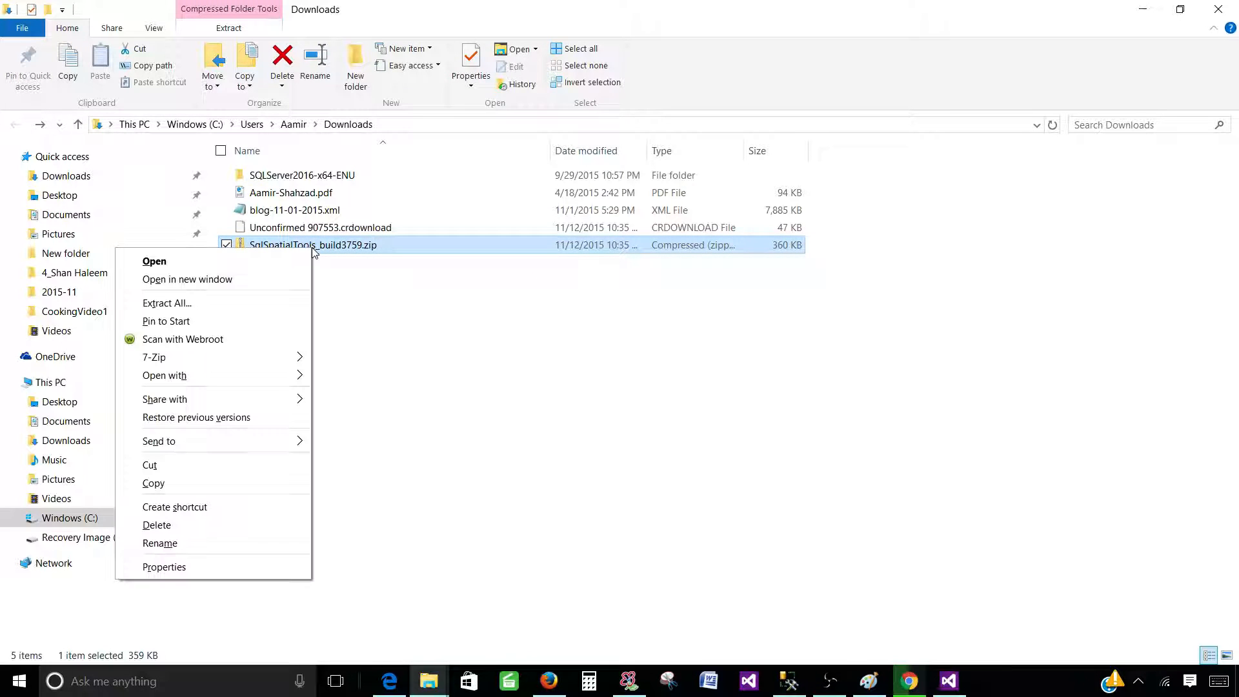
click(239, 302)
click(752, 500)
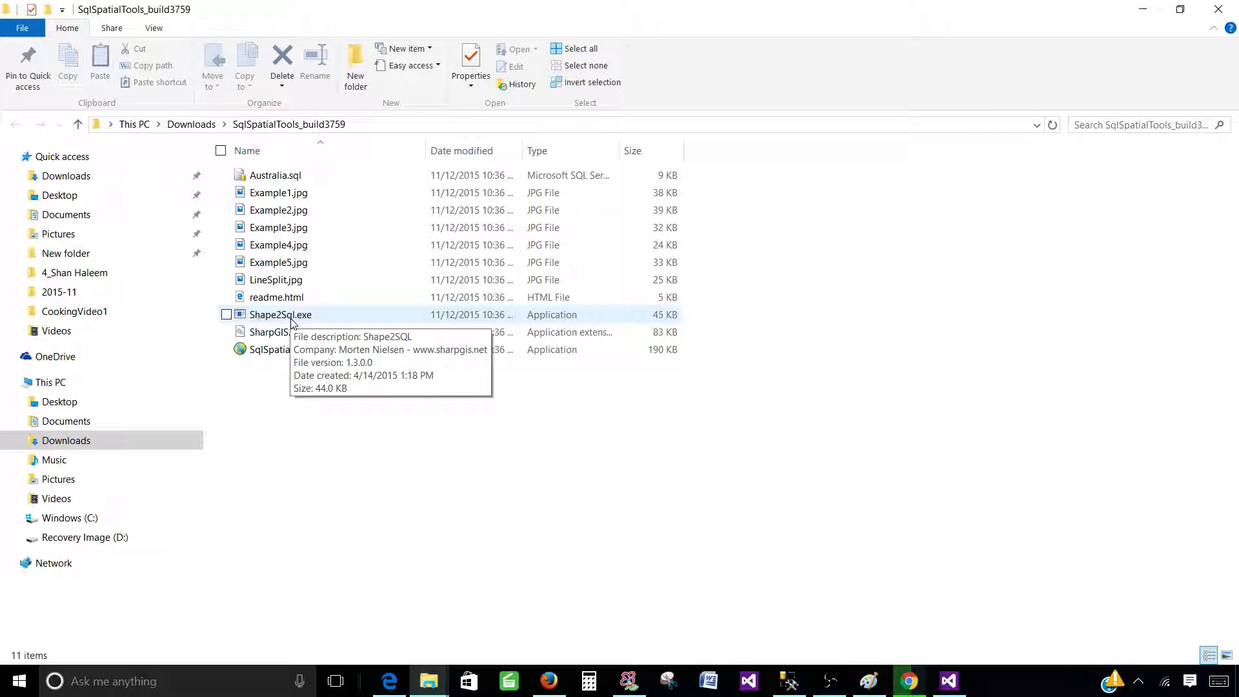
Launch SqlSpatial.exe from the extracted folder, look at its table and map views, and return to the folder
double_click(269, 355)
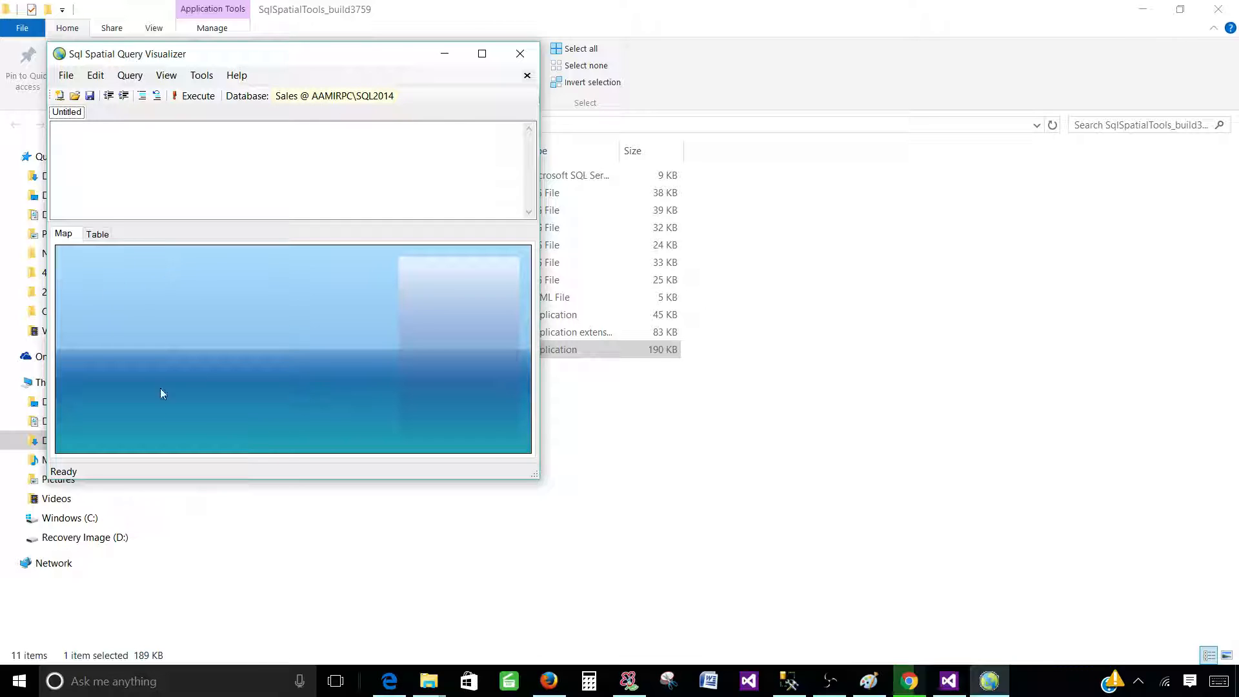
click(94, 236)
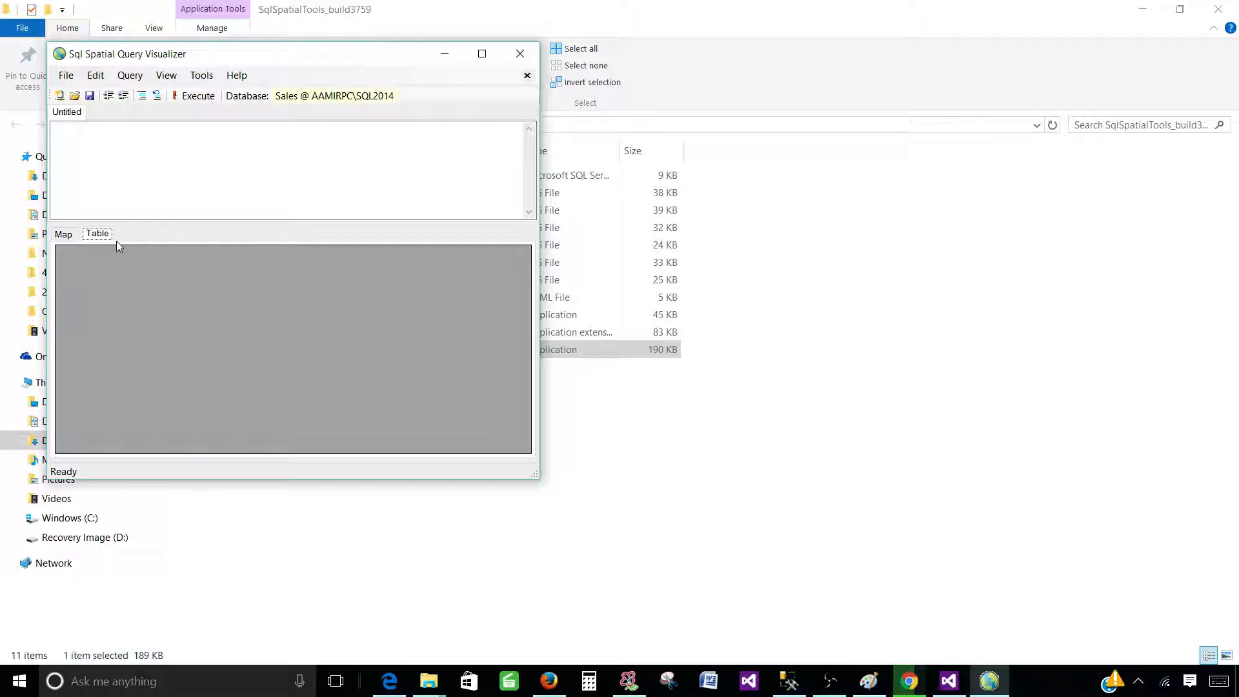
click(73, 235)
click(148, 189)
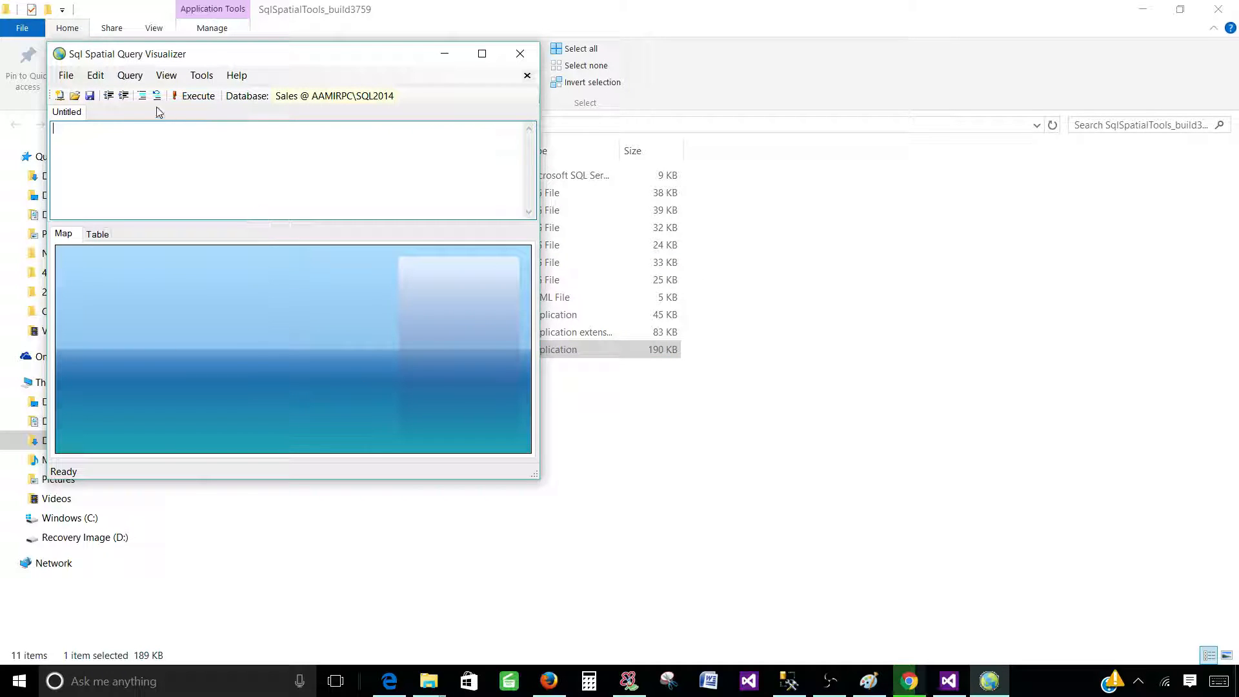
click(641, 474)
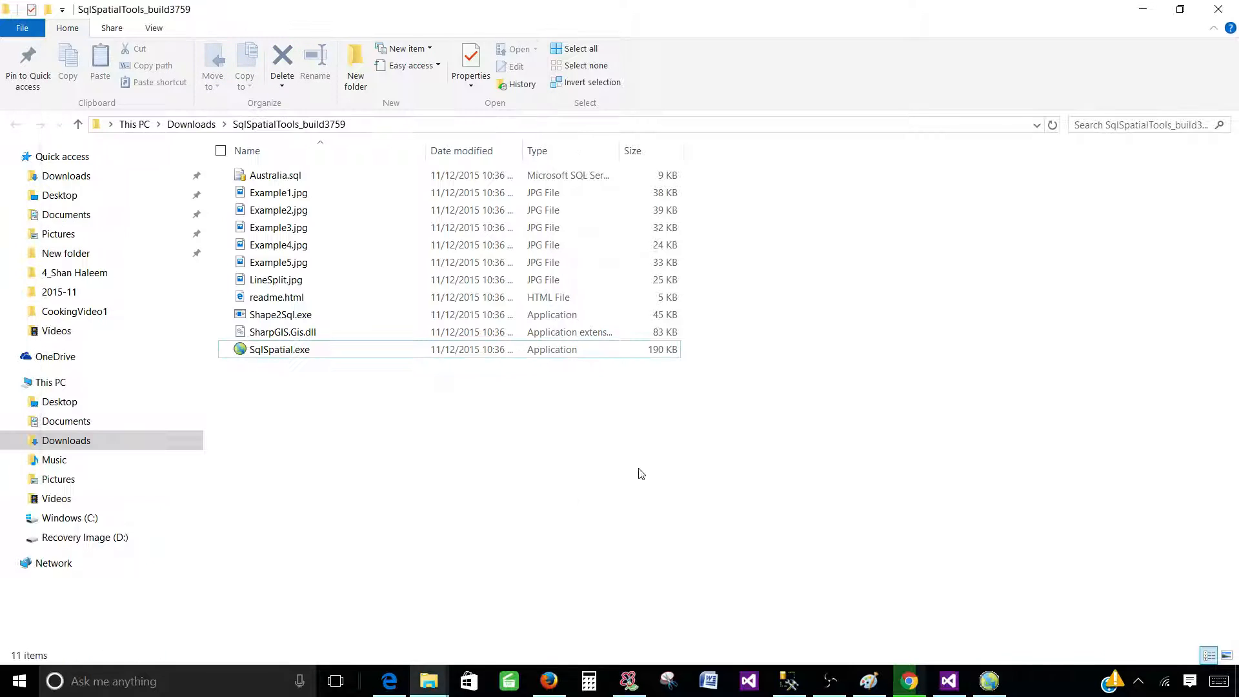
Check the shapefile download in Chrome, then switch to SQL Server Management Studio and examine the dbo.TotalSale query
click(908, 681)
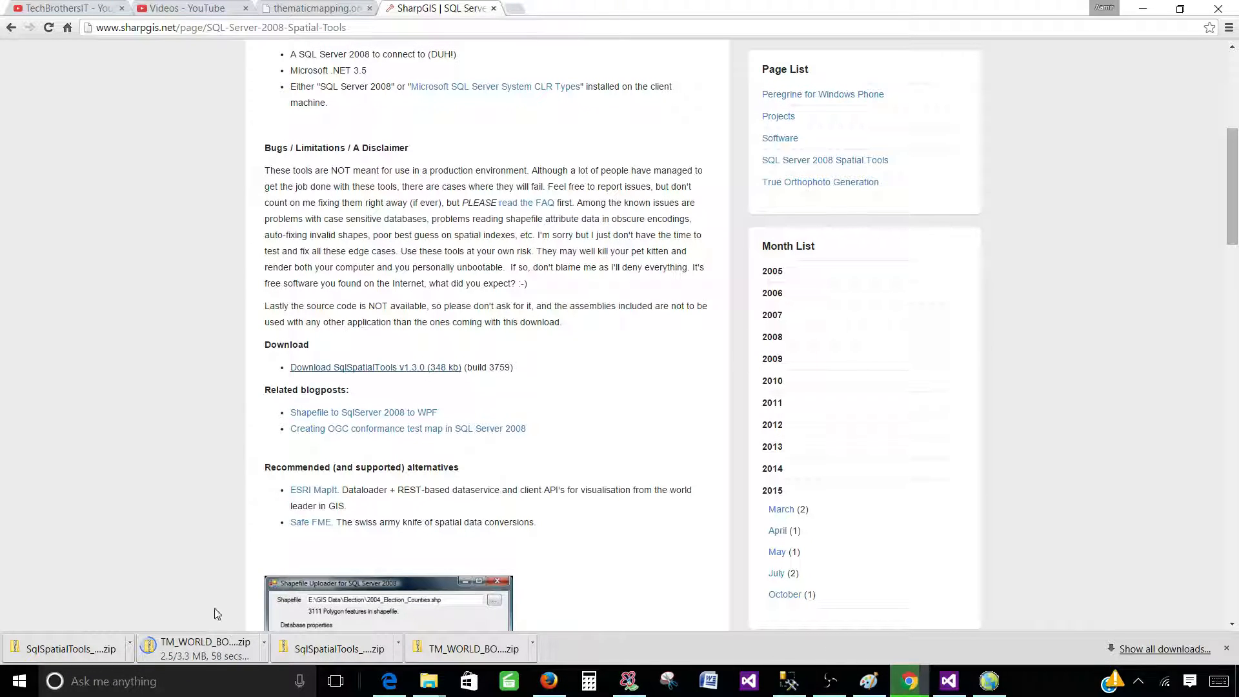
click(789, 681)
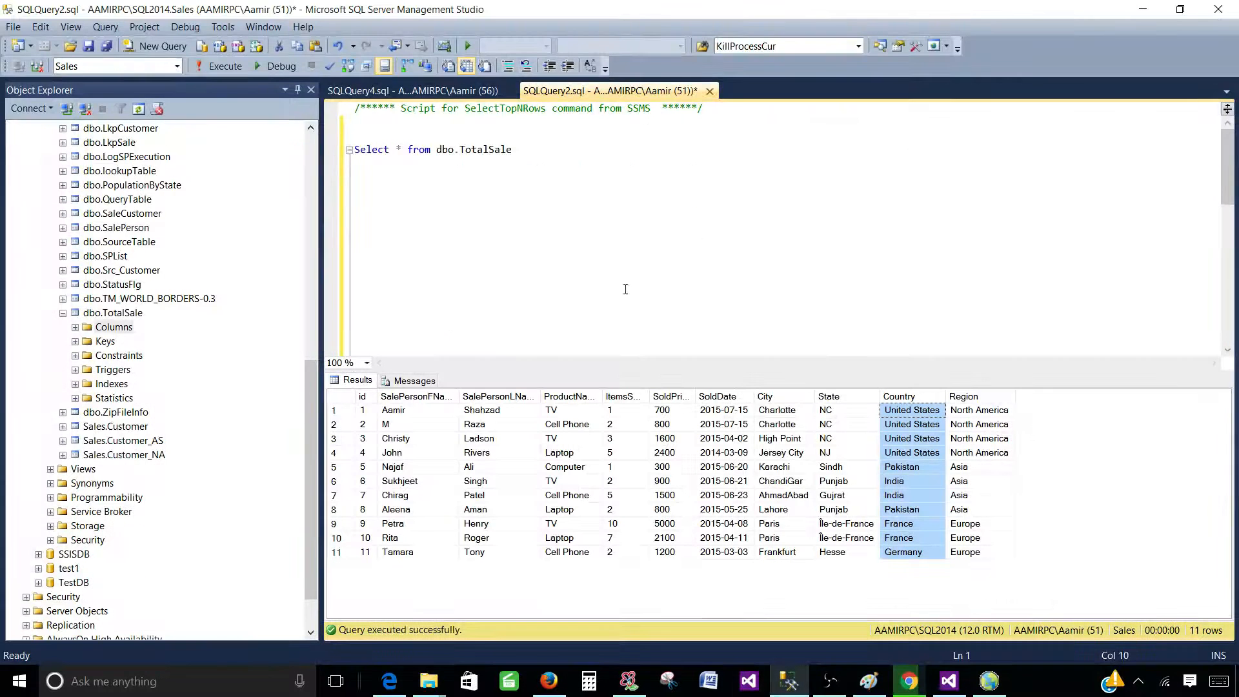
click(541, 162)
scroll(552, 194, down, 1)
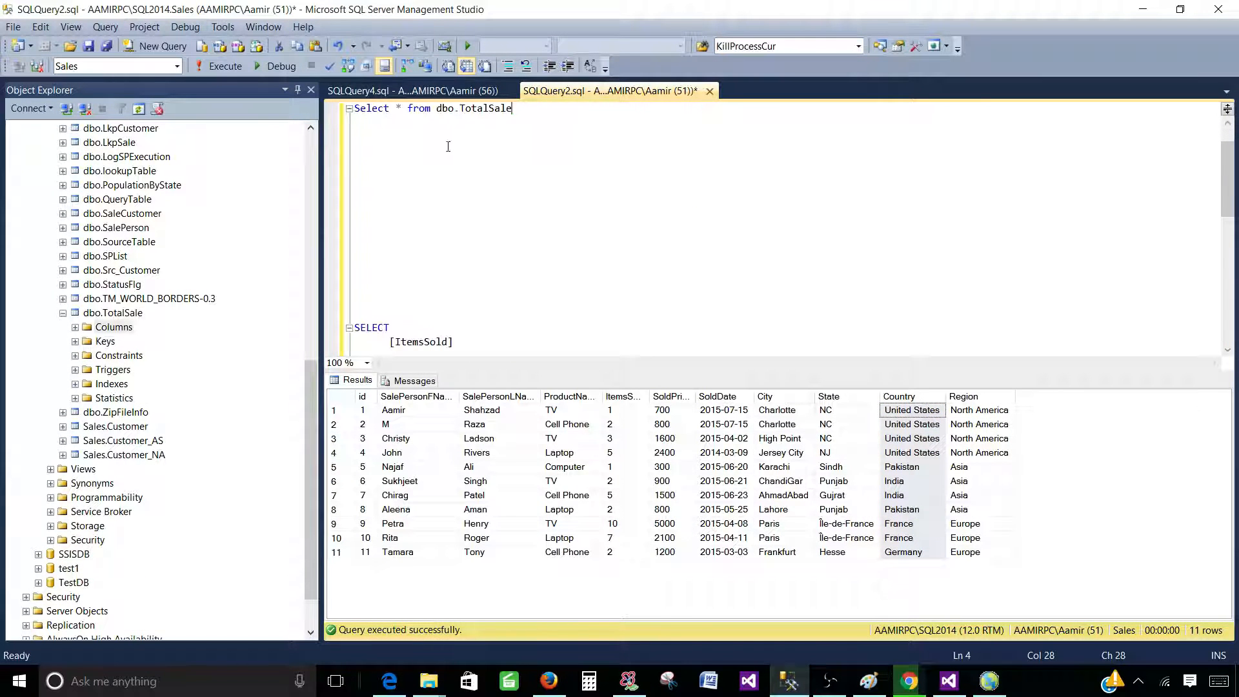
drag(437, 109, 518, 110)
click(491, 158)
Move the alter table statement that adds Geo Geography to just below the Select * from dbo.TotalSale query
scroll(497, 174, down, 4)
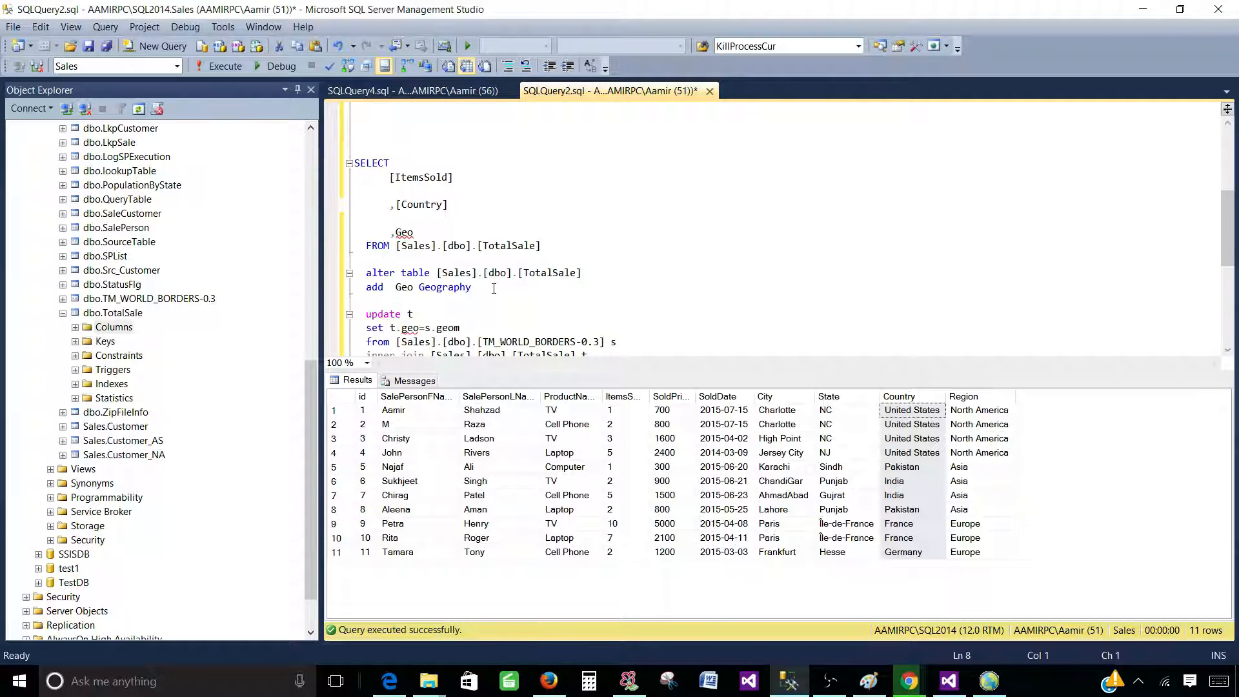
drag(494, 288, 351, 270)
right_click(352, 270)
click(434, 288)
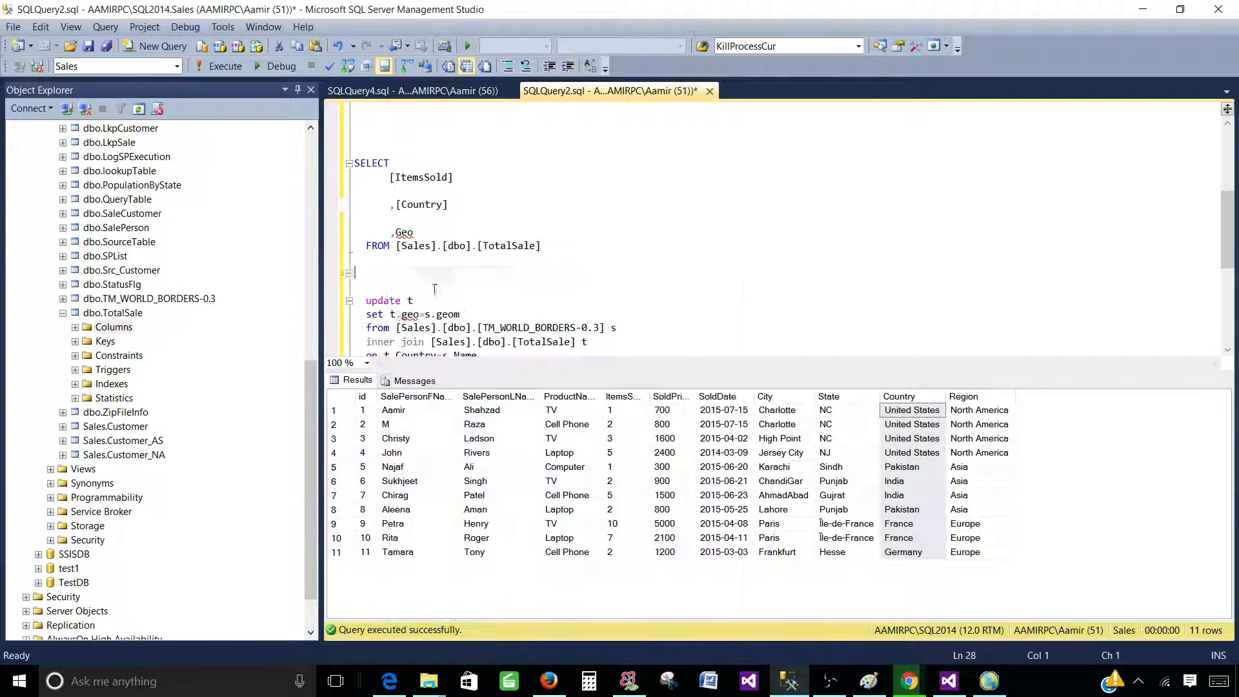
scroll(522, 215, up, 3)
key(Up)
key(Up)
key(Up)
key(Up)
key(Up)
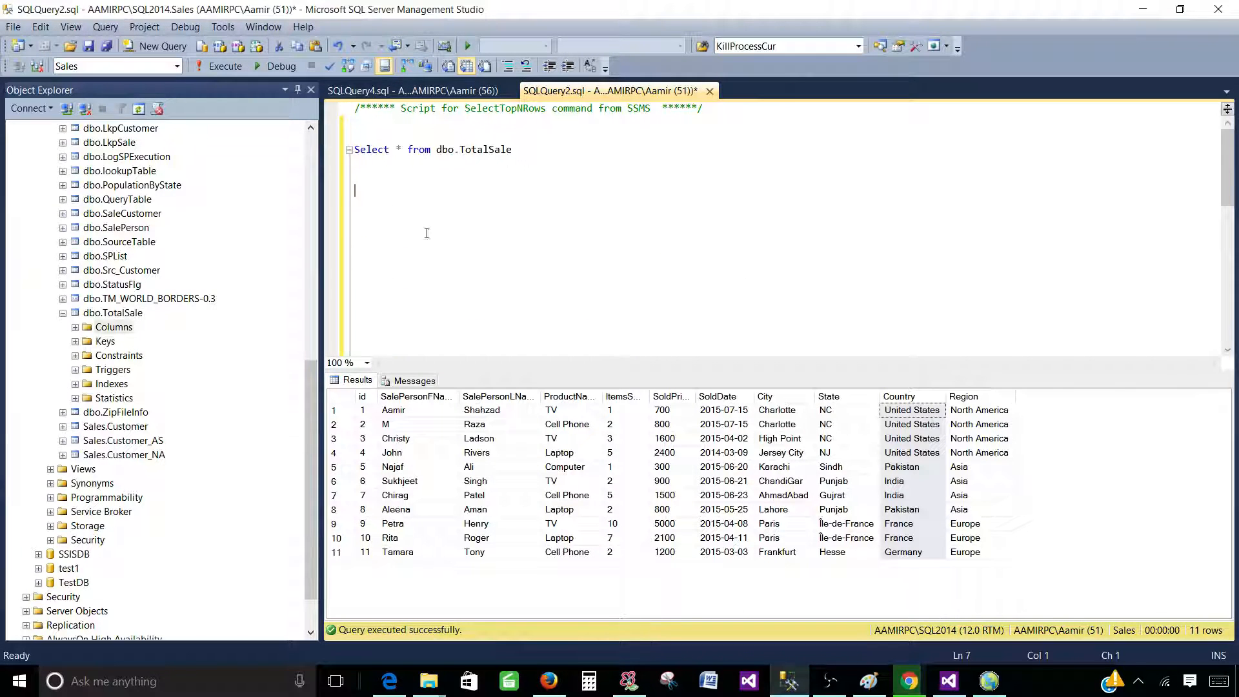
key(ctrl+v)
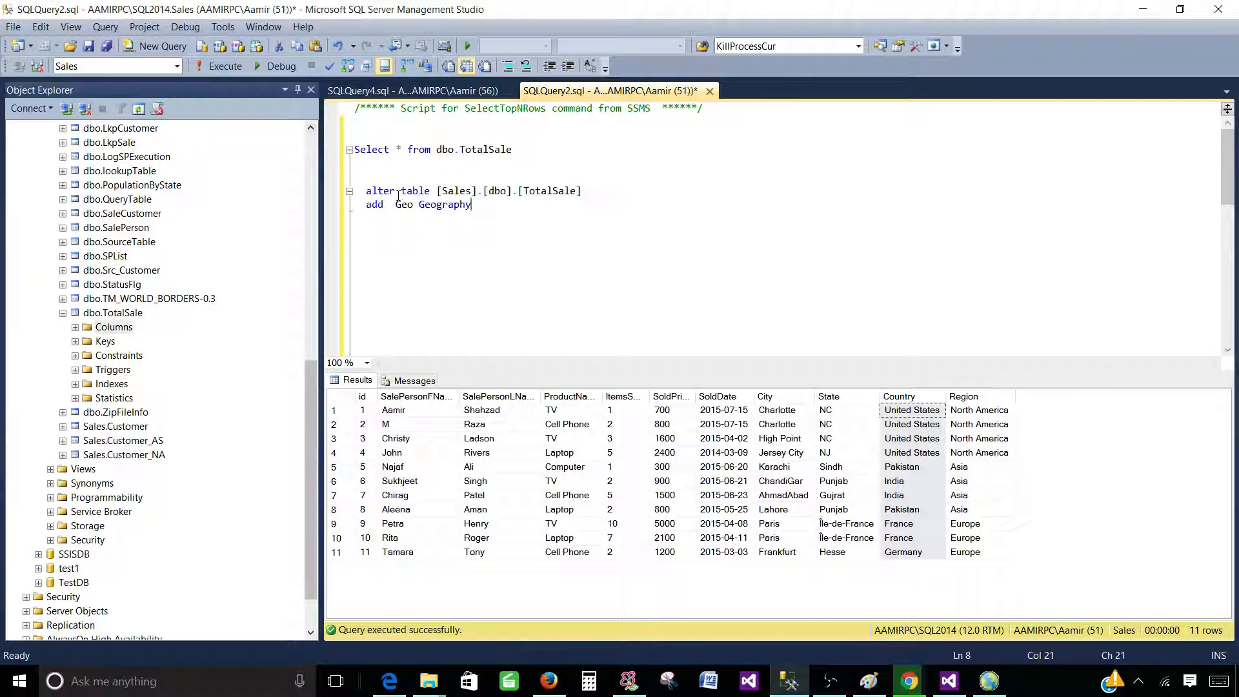
Execute only the alter table statement to add a Geography column named Geo to [Sales].[dbo].[TotalSale]
key(Up)
key(Right)
key(Right)
key(Right)
key(Right)
key(Right)
key(Right)
key(Right)
key(Right)
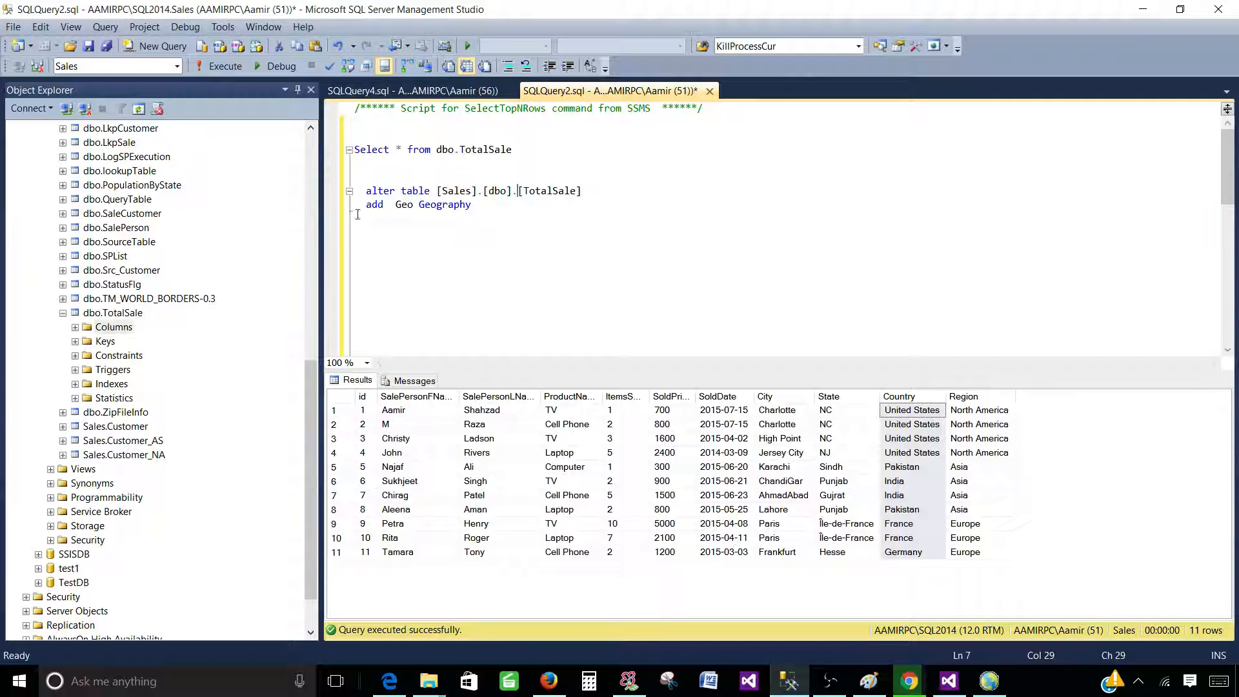
double_click(378, 206)
drag(395, 206, 419, 207)
click(420, 207)
drag(502, 209, 353, 175)
click(219, 66)
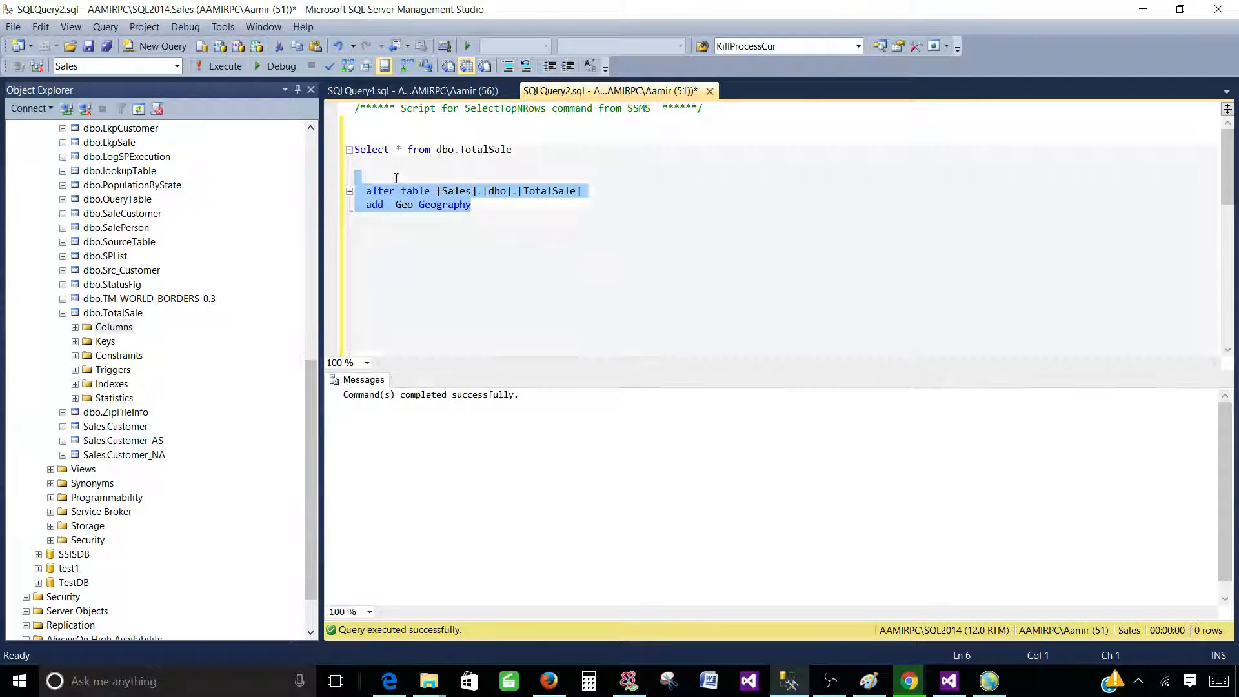
Execute only the Select * from dbo.TotalSale query and compare the Geo column in the results grid with the spatial results
click(469, 149)
drag(528, 150, 355, 121)
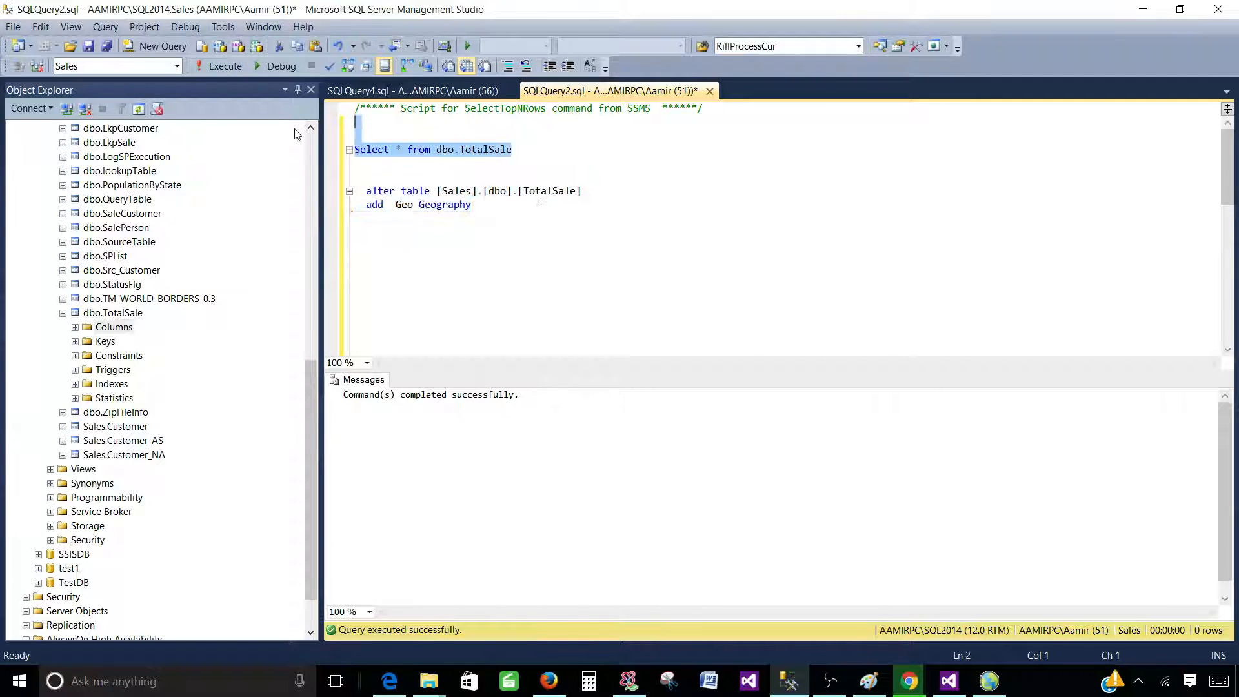
click(220, 67)
click(1028, 396)
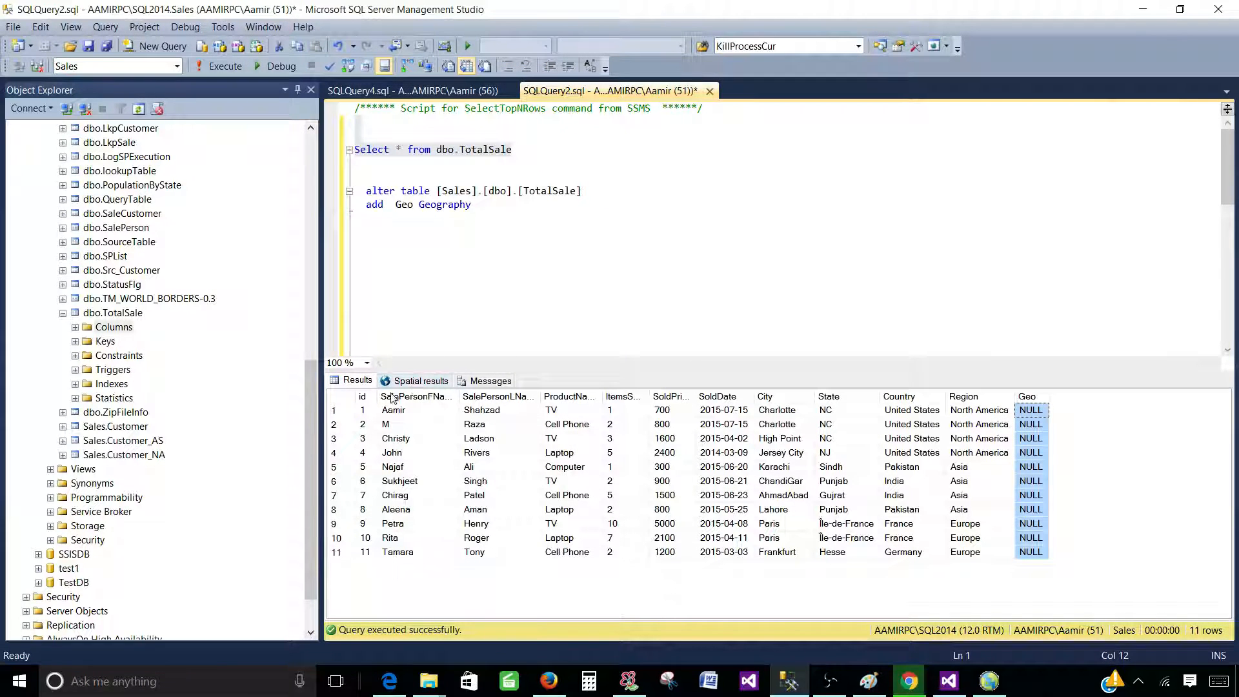
click(413, 383)
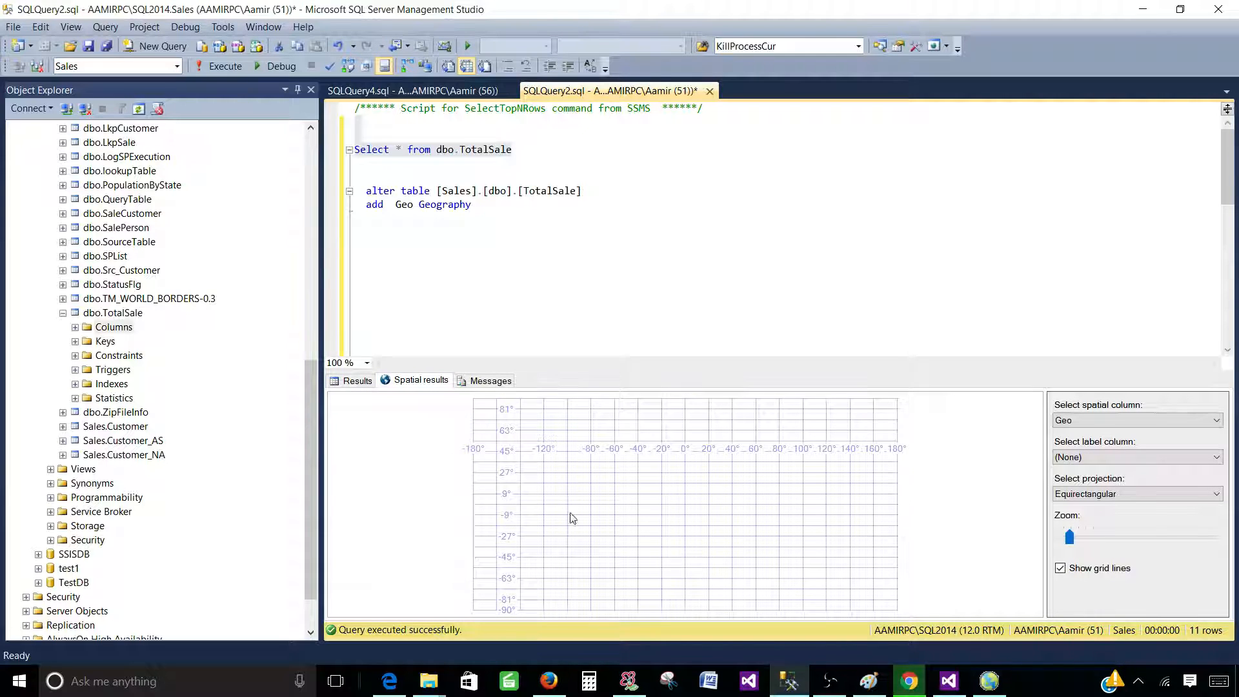
click(362, 382)
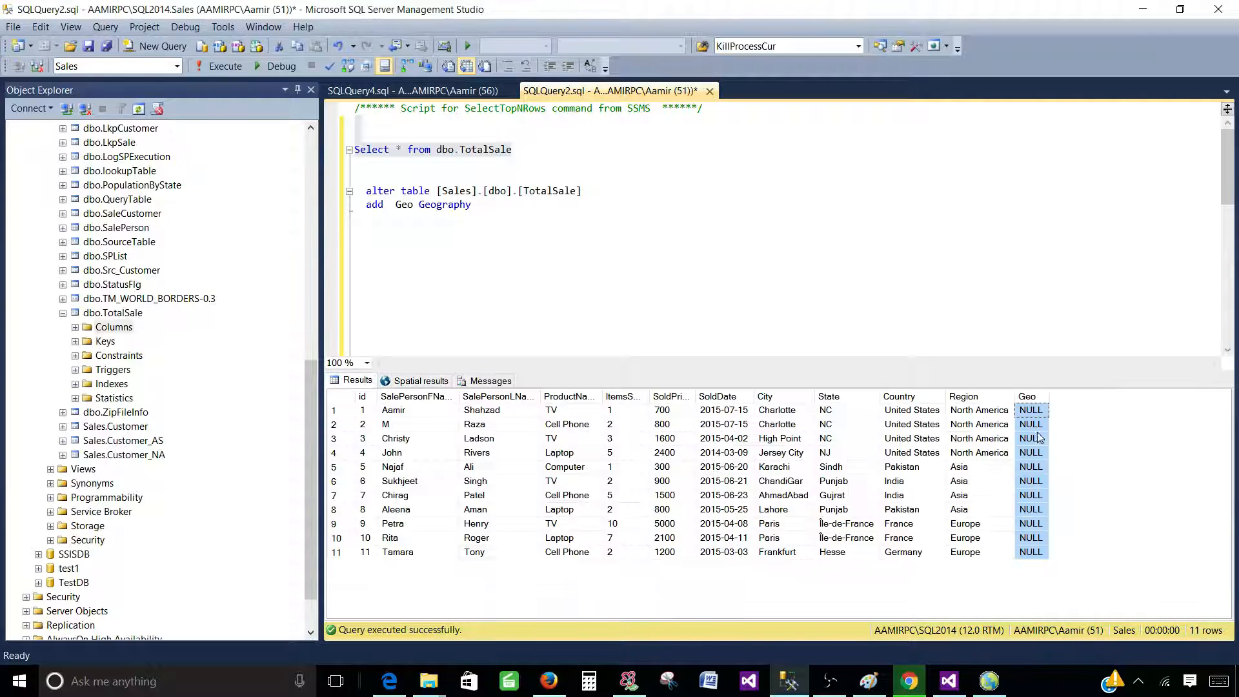
click(451, 383)
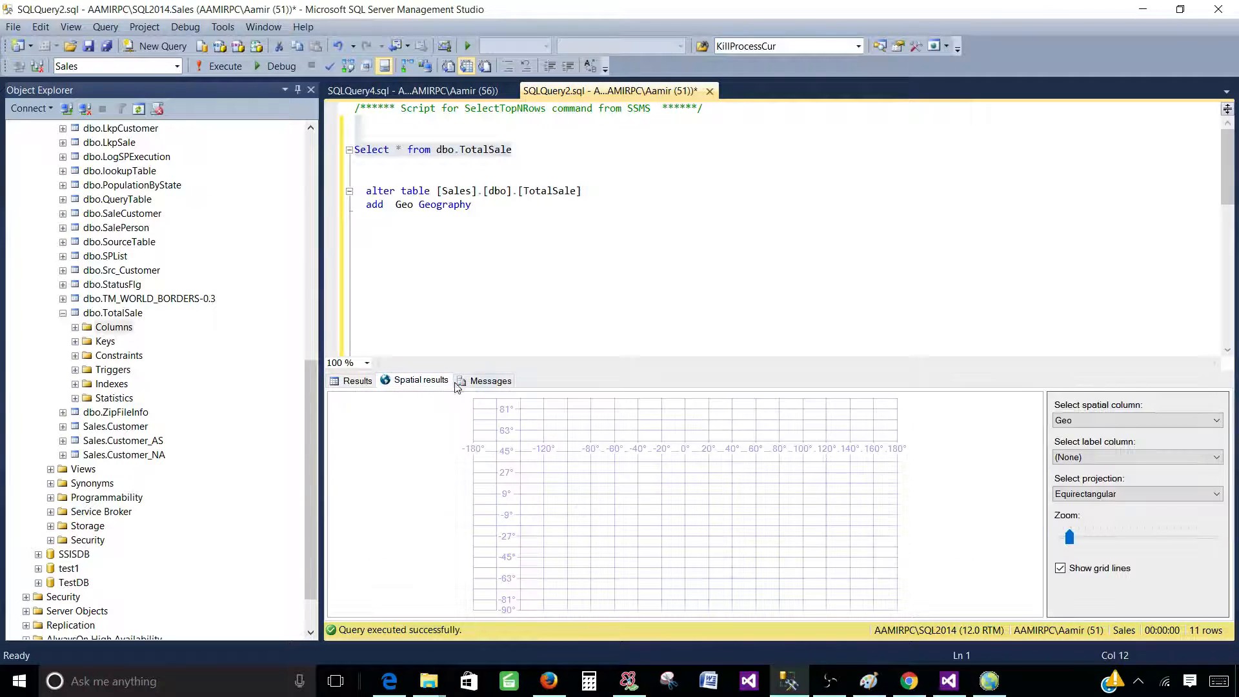
click(356, 381)
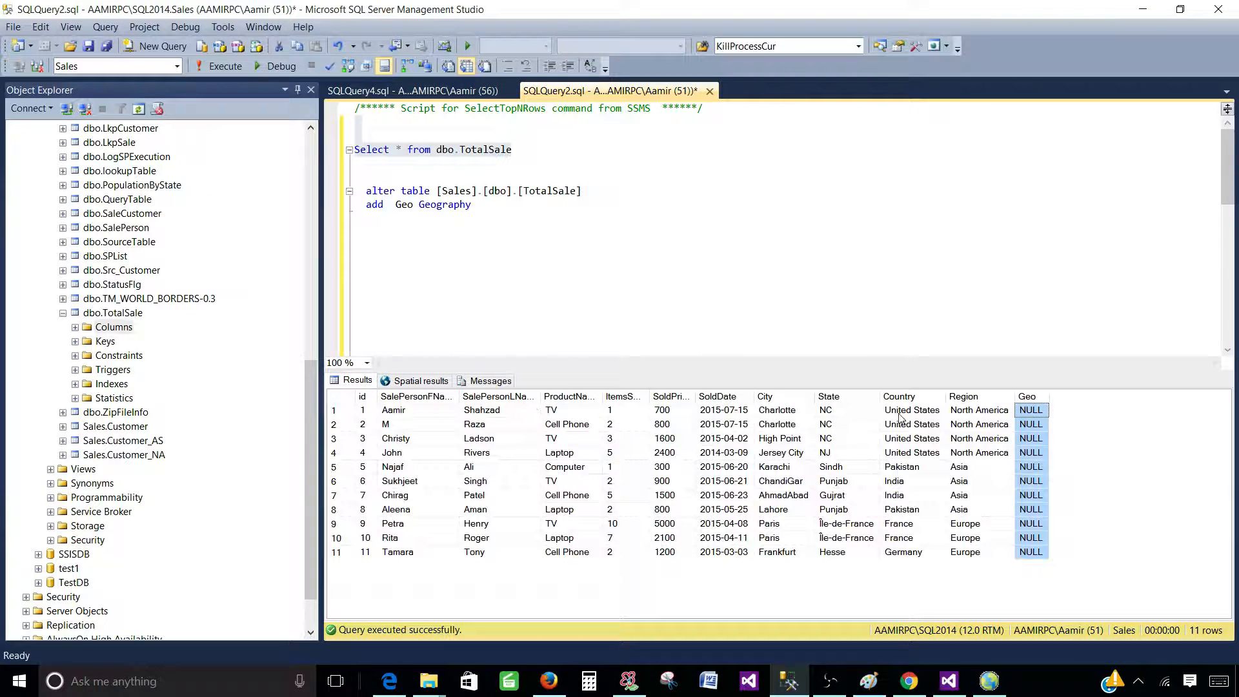
Collapse the dbo.TotalSale table node and examine the Country and Geo columns in the query results
click(520, 234)
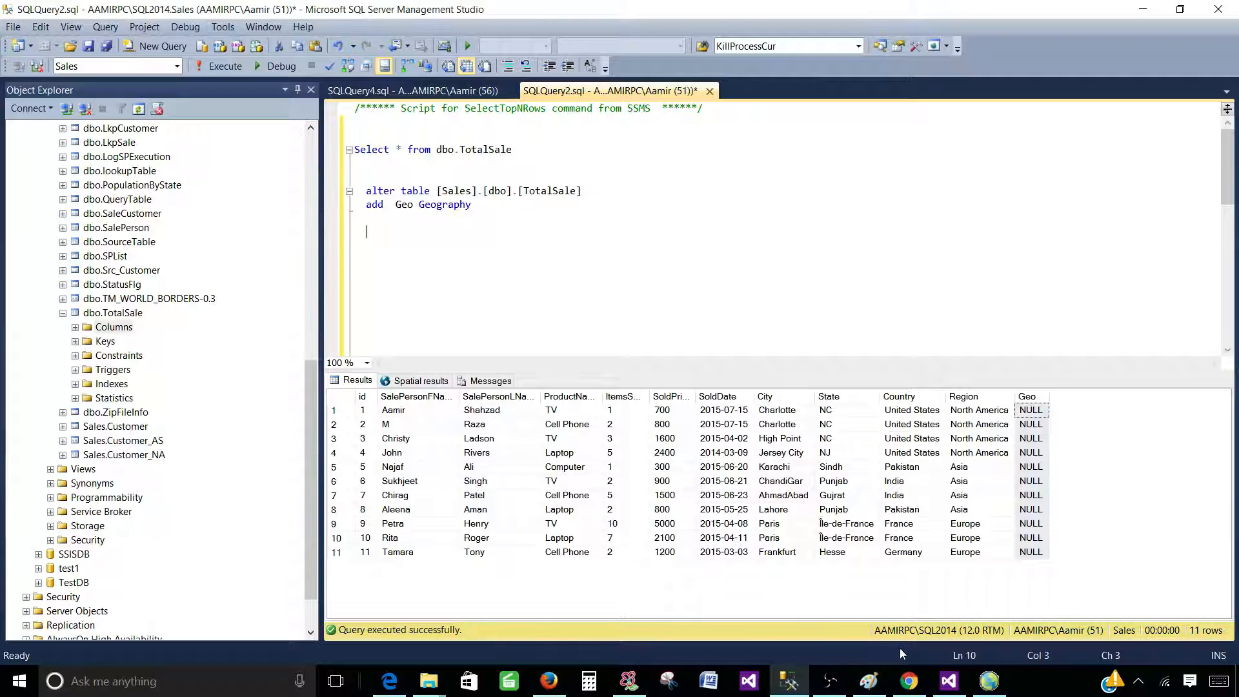
click(62, 314)
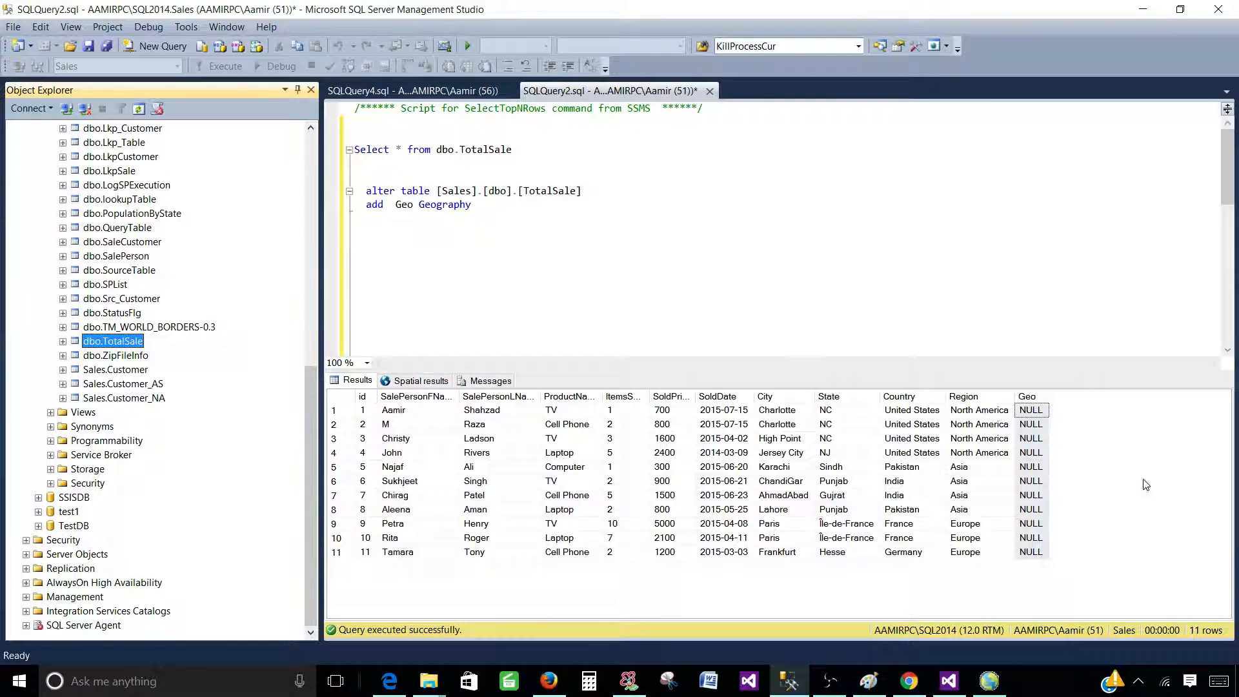
click(1030, 402)
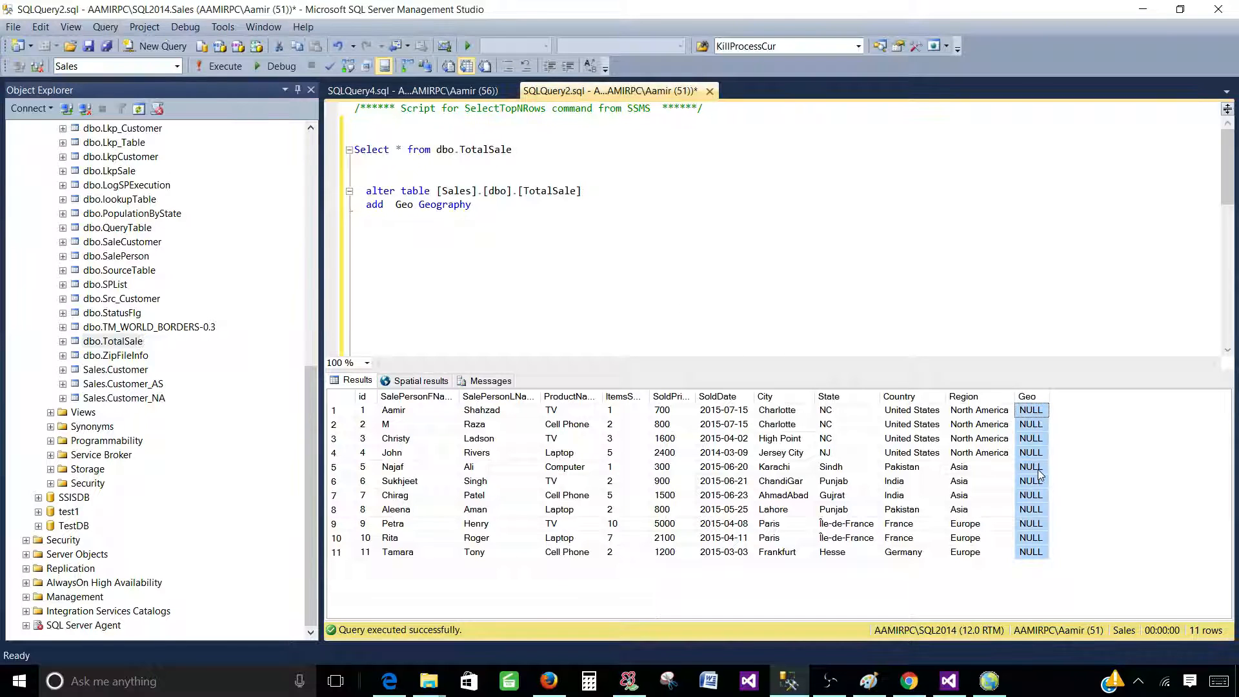
click(911, 400)
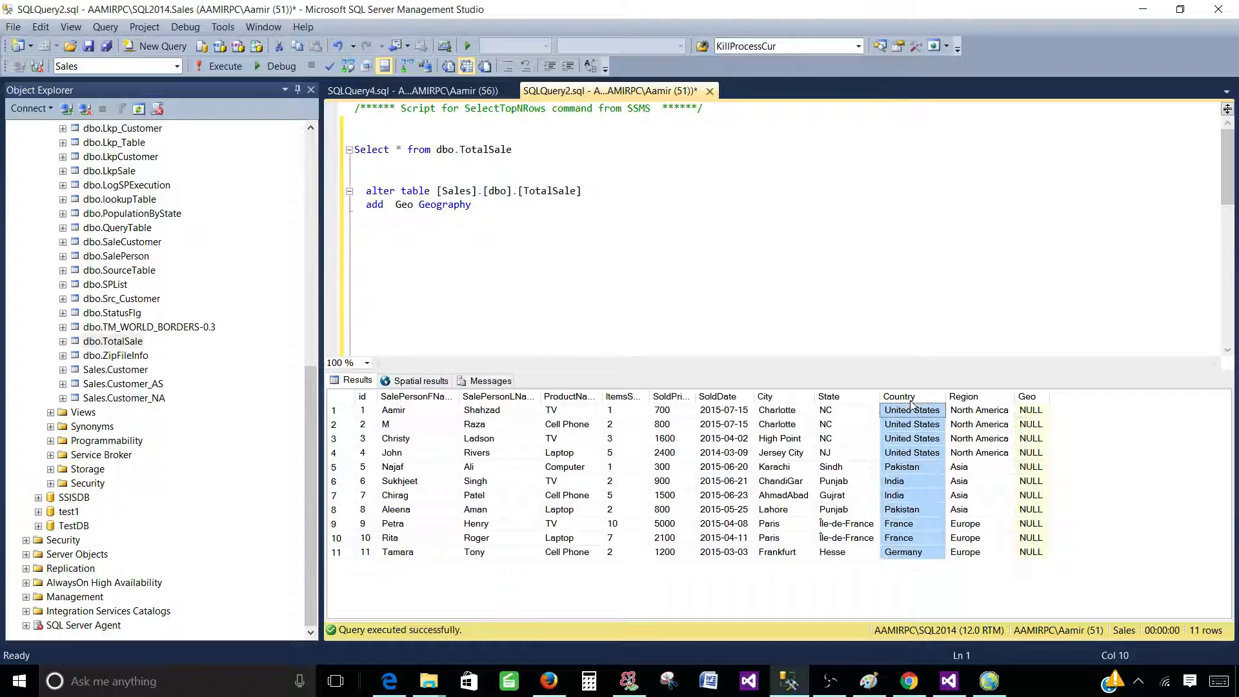
click(1035, 401)
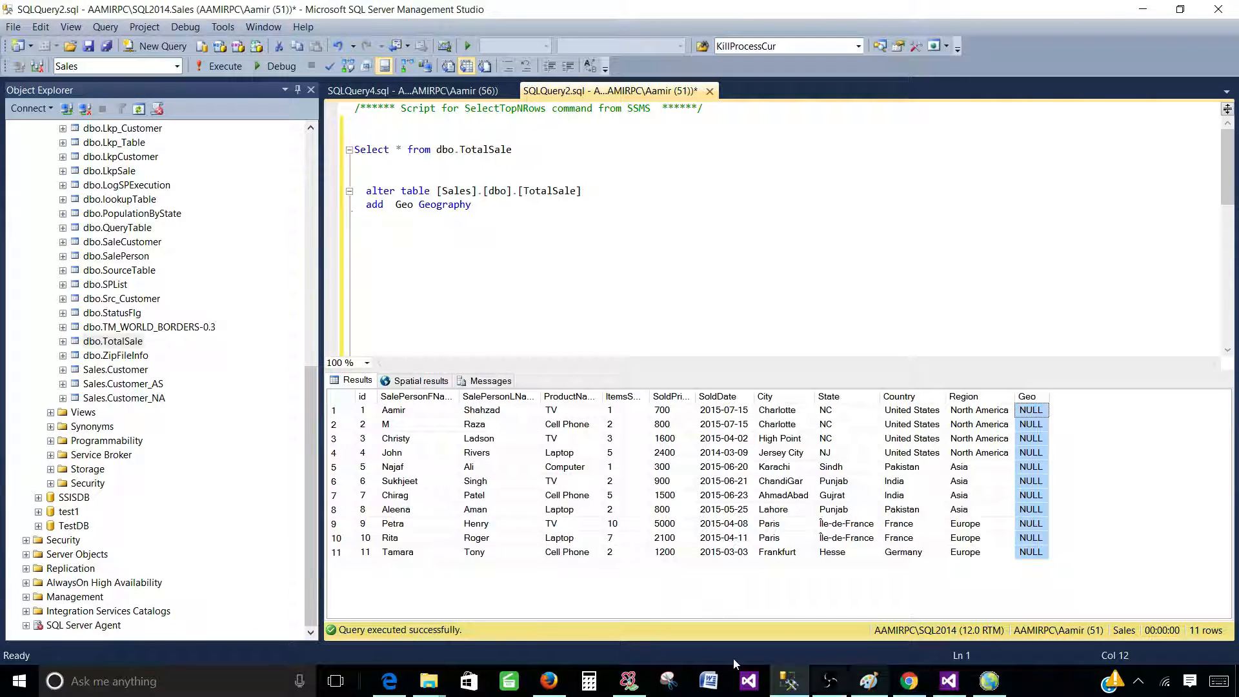
Switch to the Downloads folder in File Explorer and extract TM_WORLD_BORDERS-0.3.zip into its default TM_WORLD_BORDERS-0.3 folder
click(429, 681)
click(516, 622)
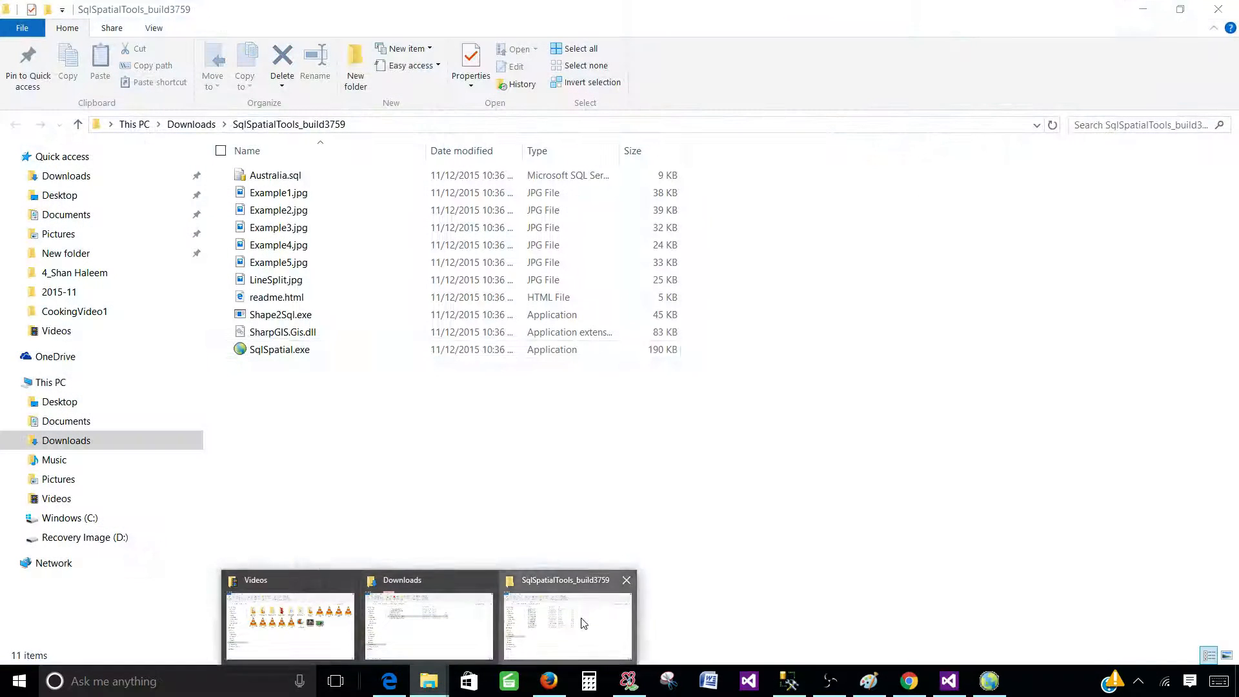
click(370, 127)
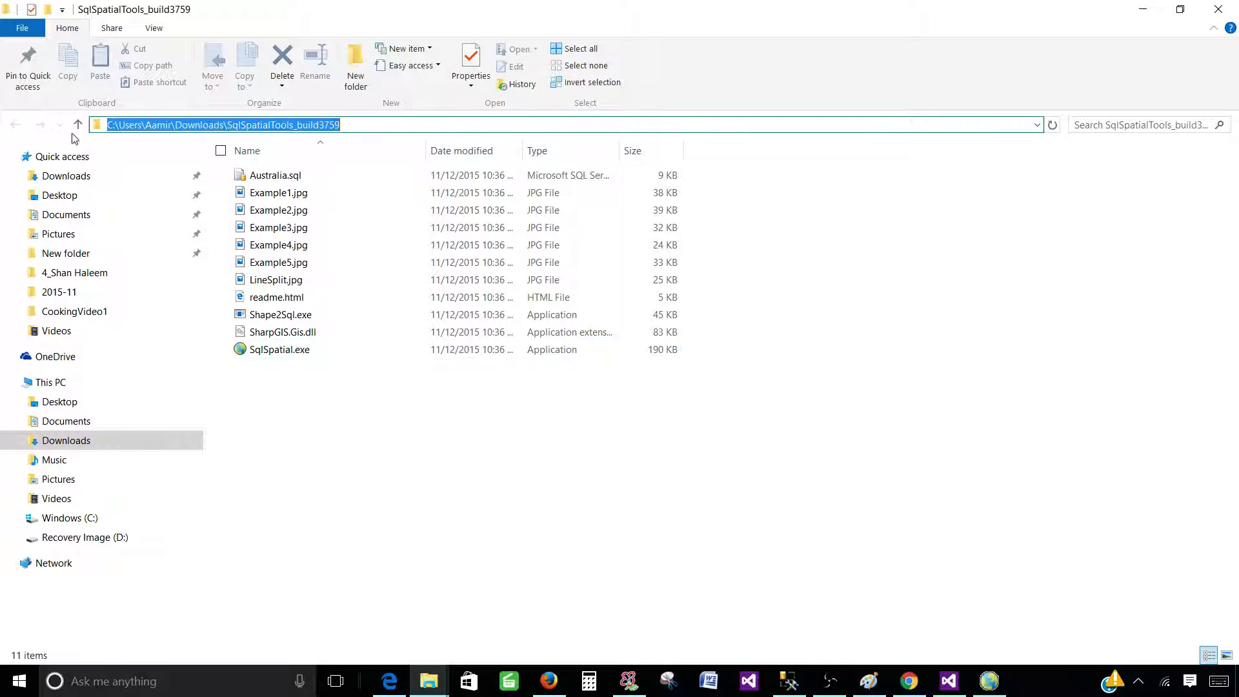
click(429, 681)
click(420, 626)
click(420, 378)
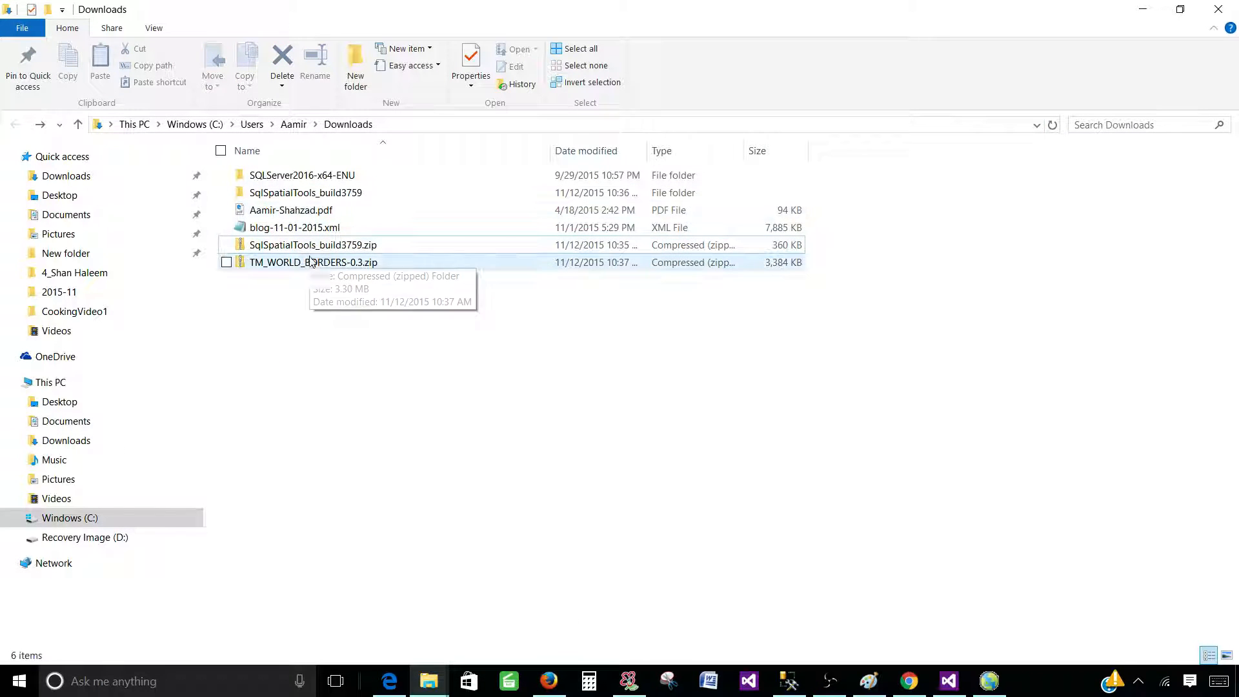
click(341, 263)
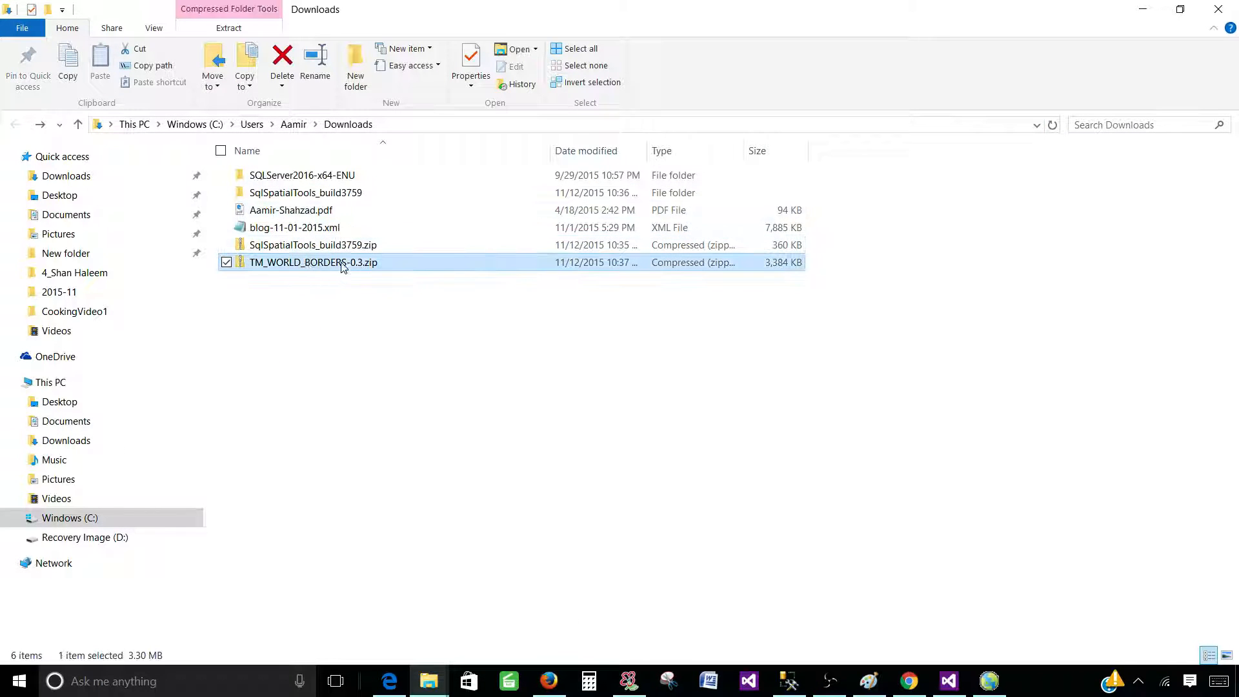
right_click(302, 267)
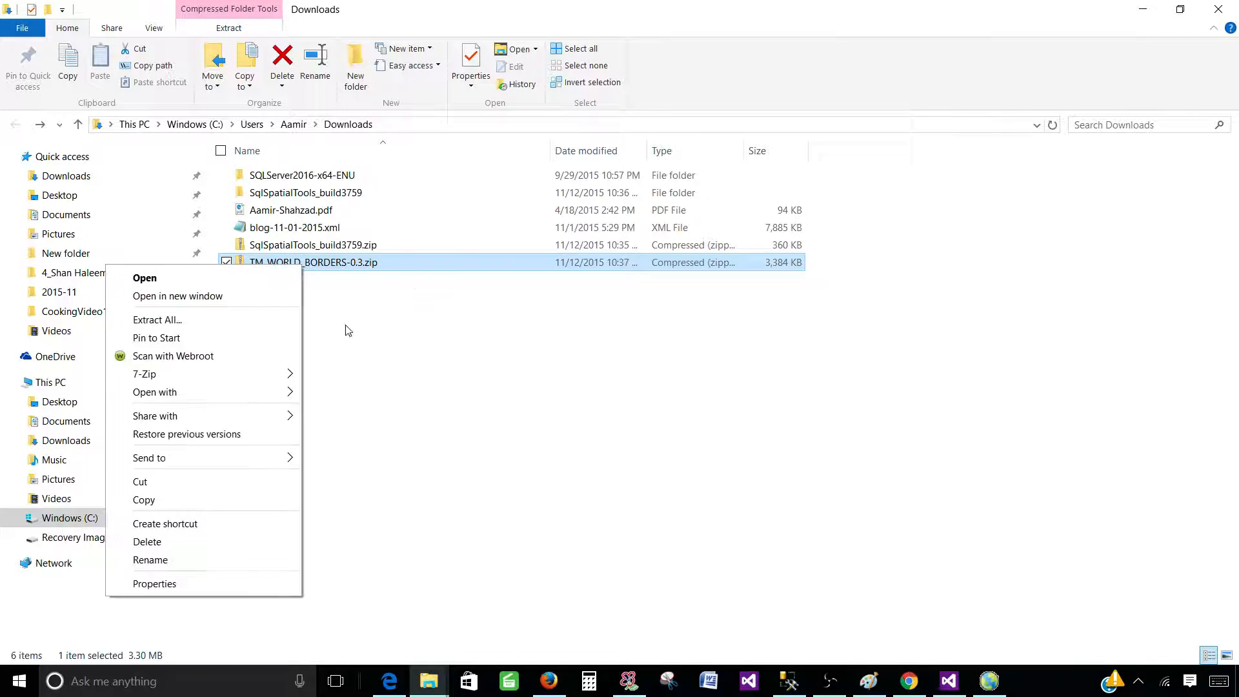
click(174, 321)
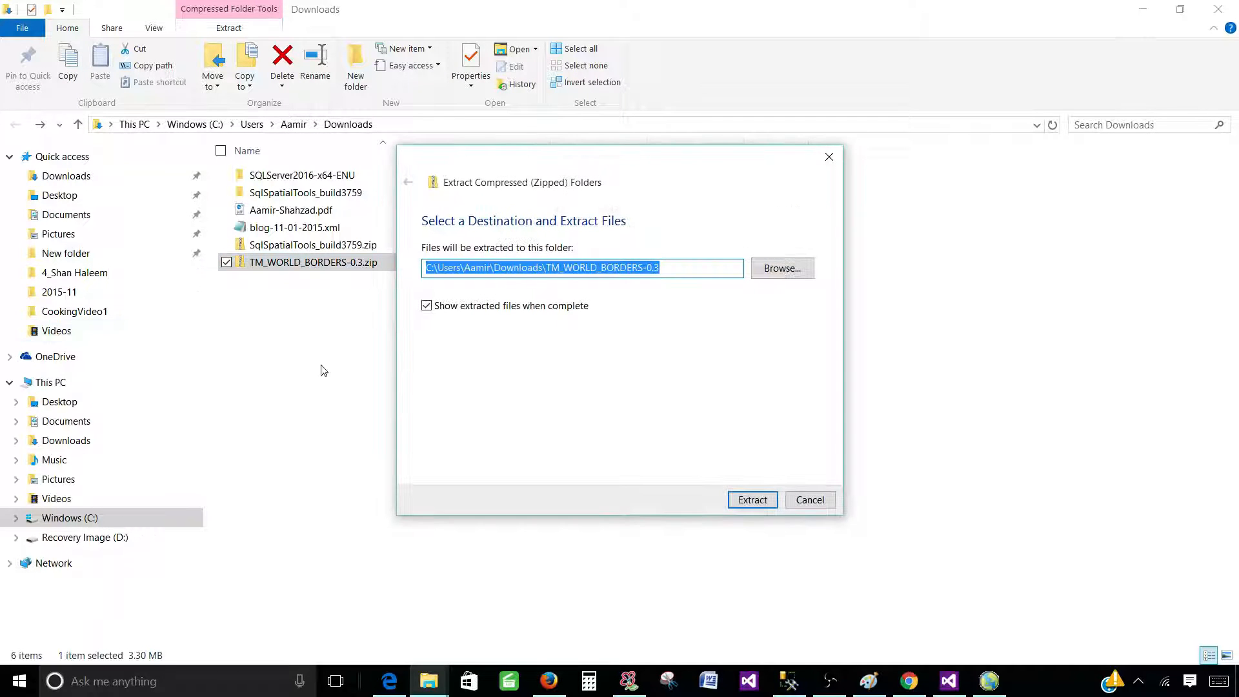
click(752, 500)
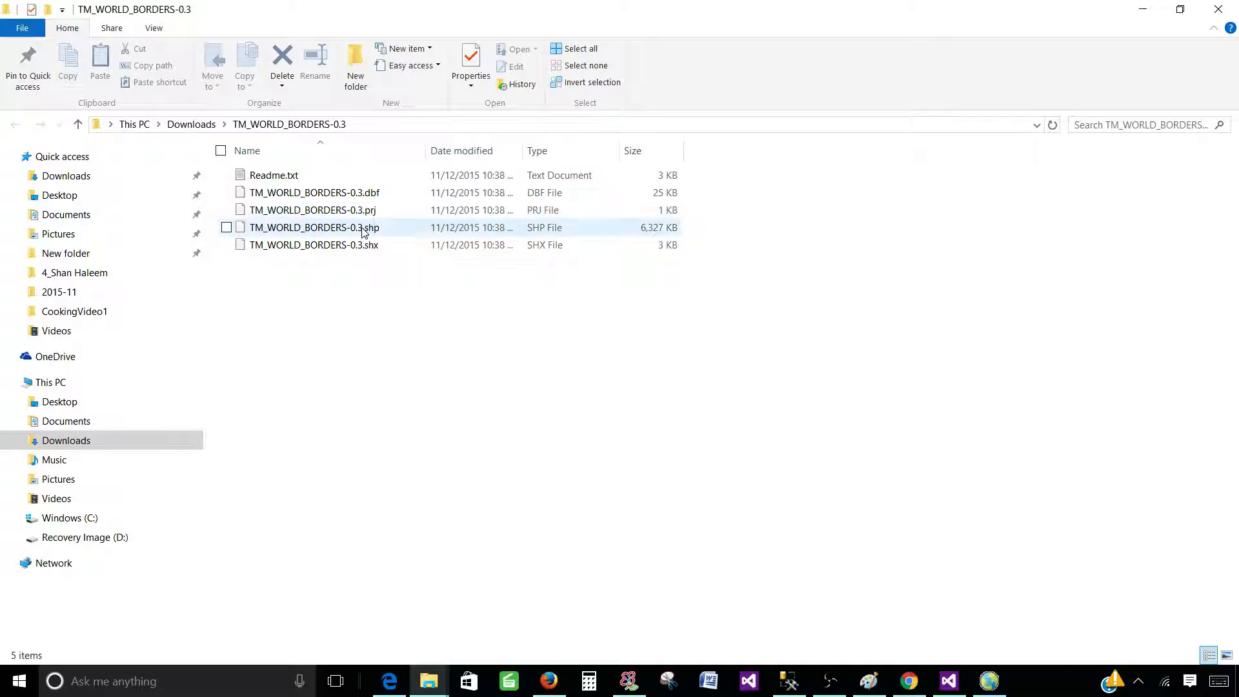
Check the TM_WORLD_BORDERS-0.3.shp file and copy the path of the extracted folder
click(366, 228)
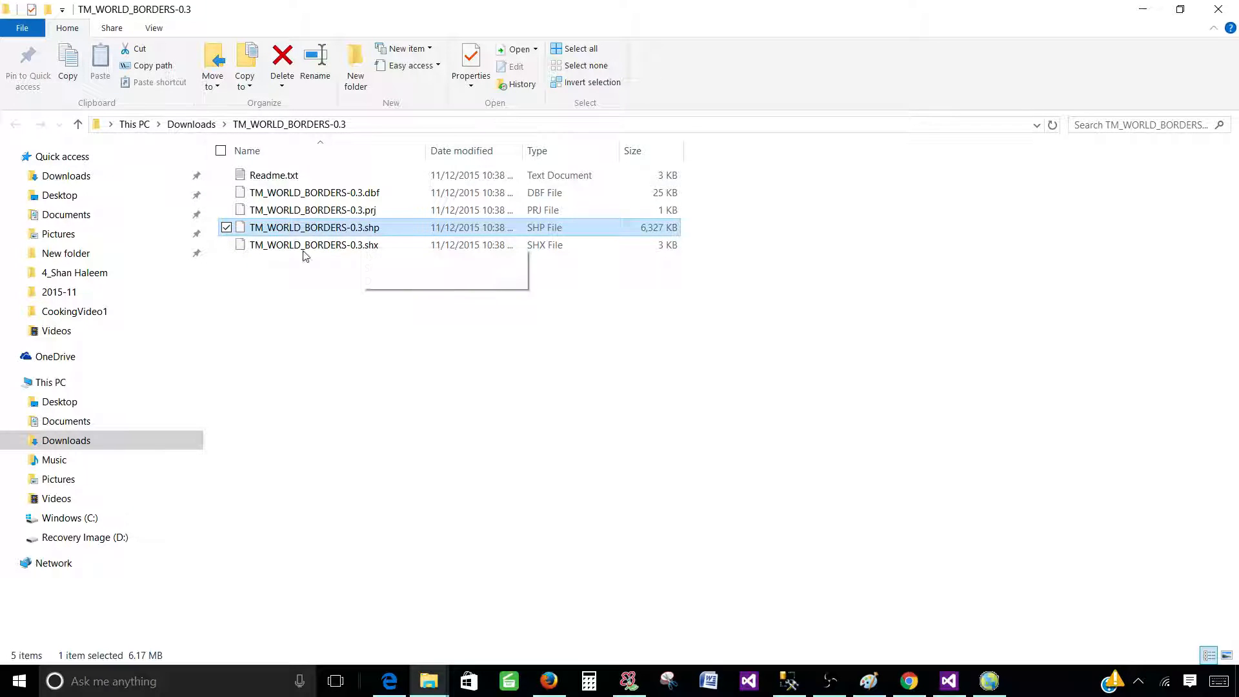
click(372, 127)
right_click(270, 125)
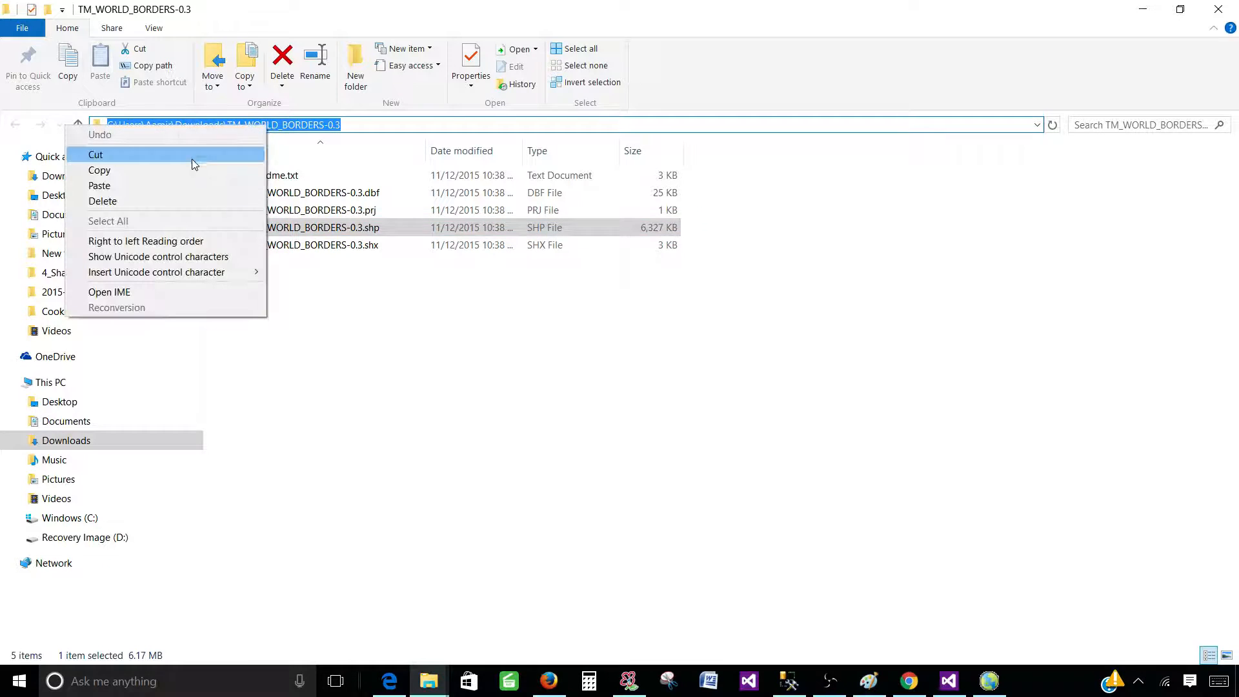
click(192, 171)
click(398, 384)
Return to the SqlSpatialTools_build3759 folder and launch Shape2Sql.exe
mouse_move(429, 680)
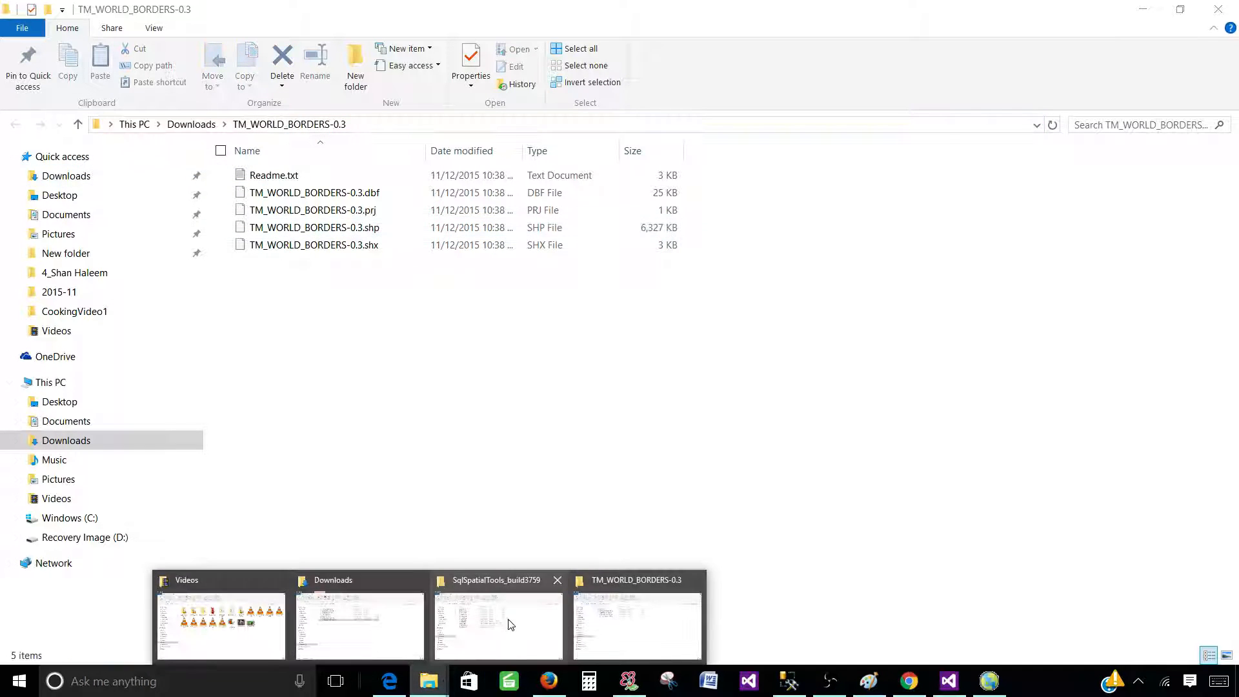
click(498, 625)
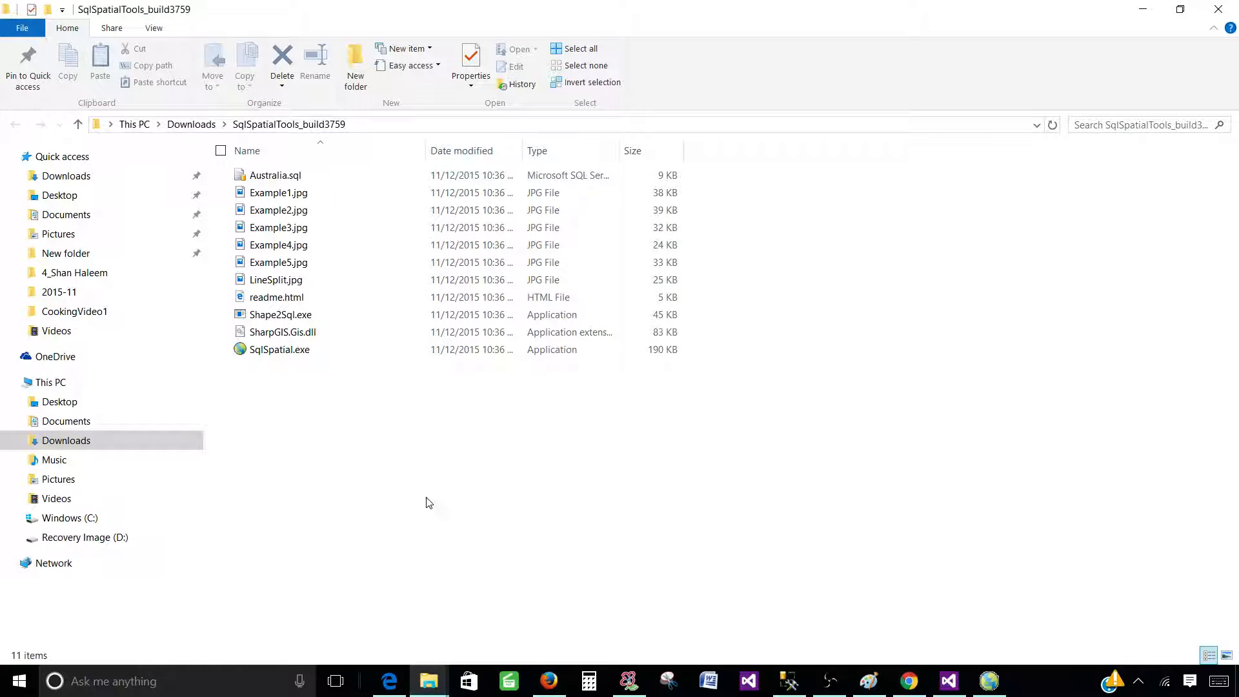
click(304, 320)
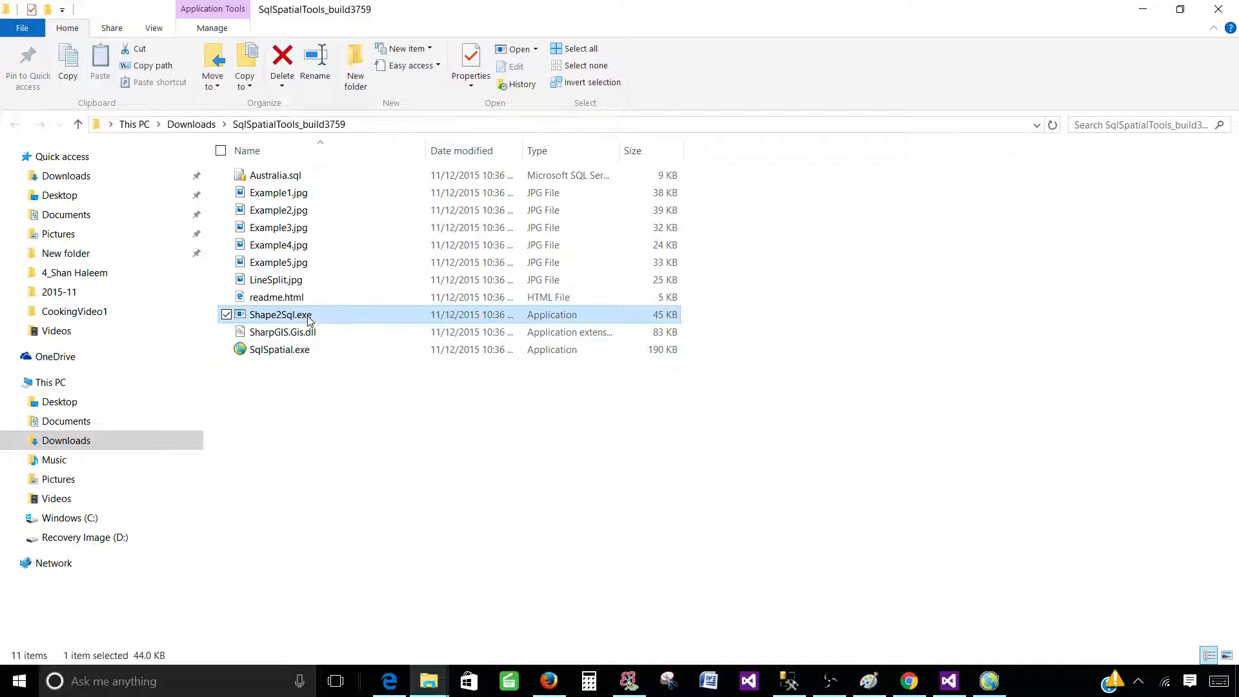
double_click(308, 316)
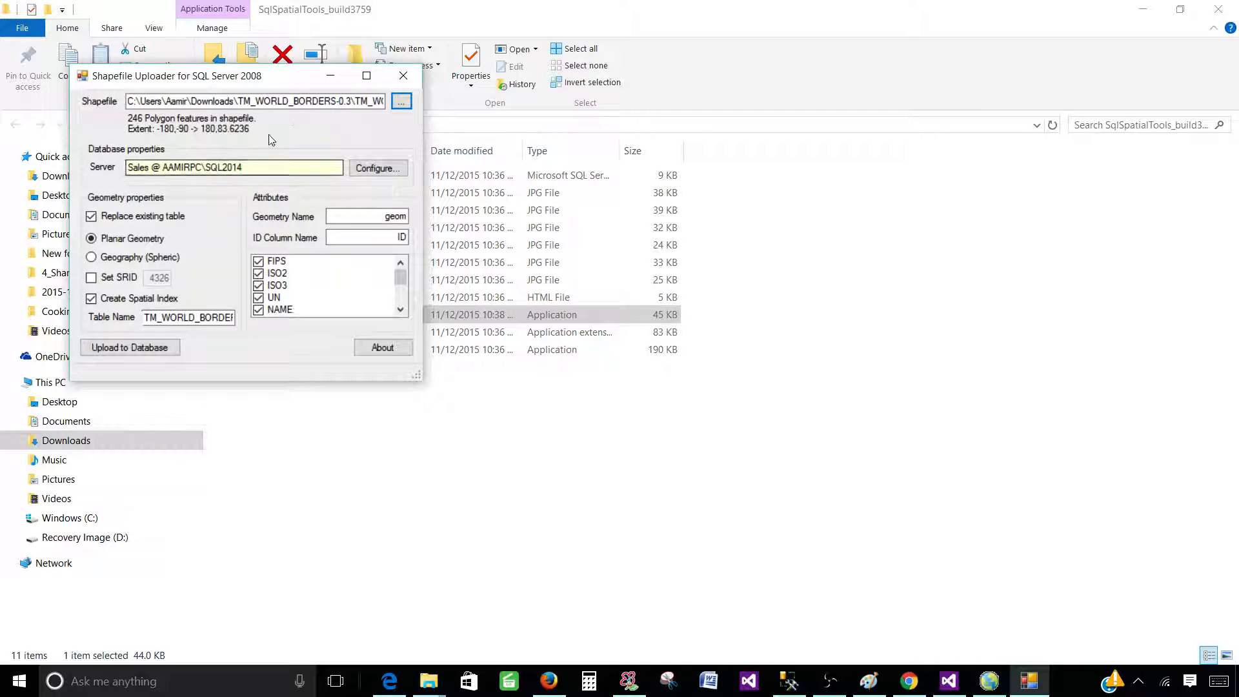
Load TM_WORLD_BORDERS-0.3.shp from the extracted TM_WORLD_BORDERS-0.3 folder as the shapefile to upload
click(401, 101)
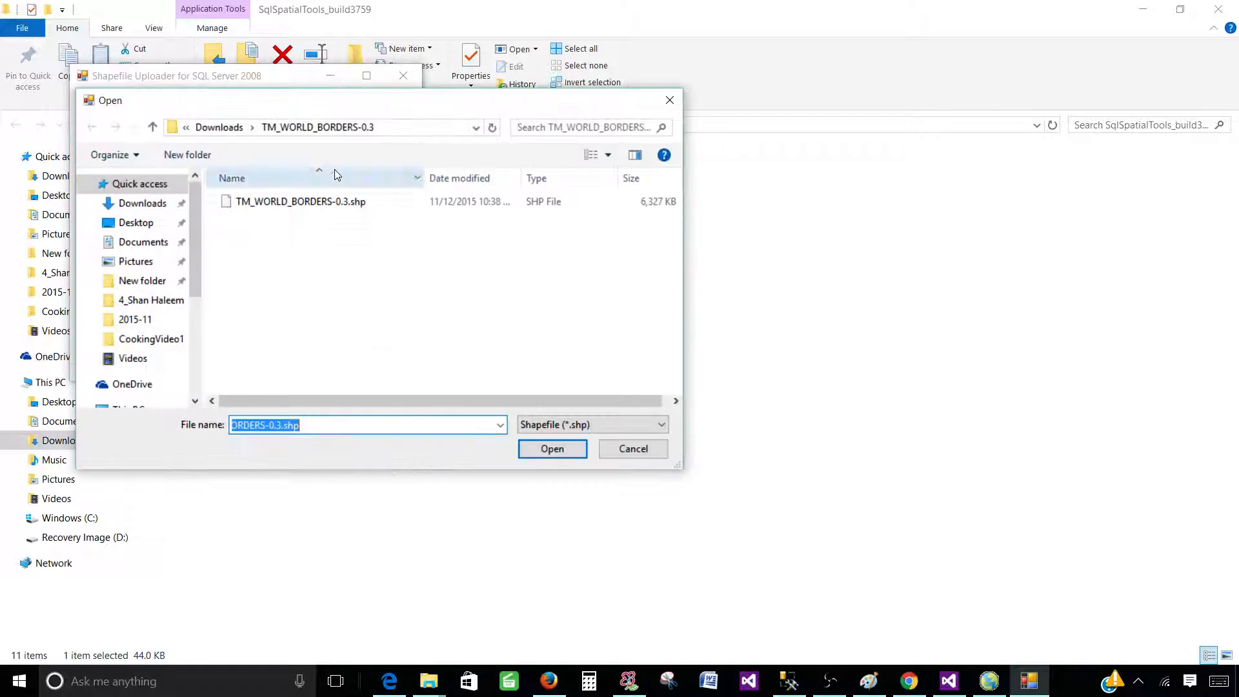
click(417, 128)
key(Return)
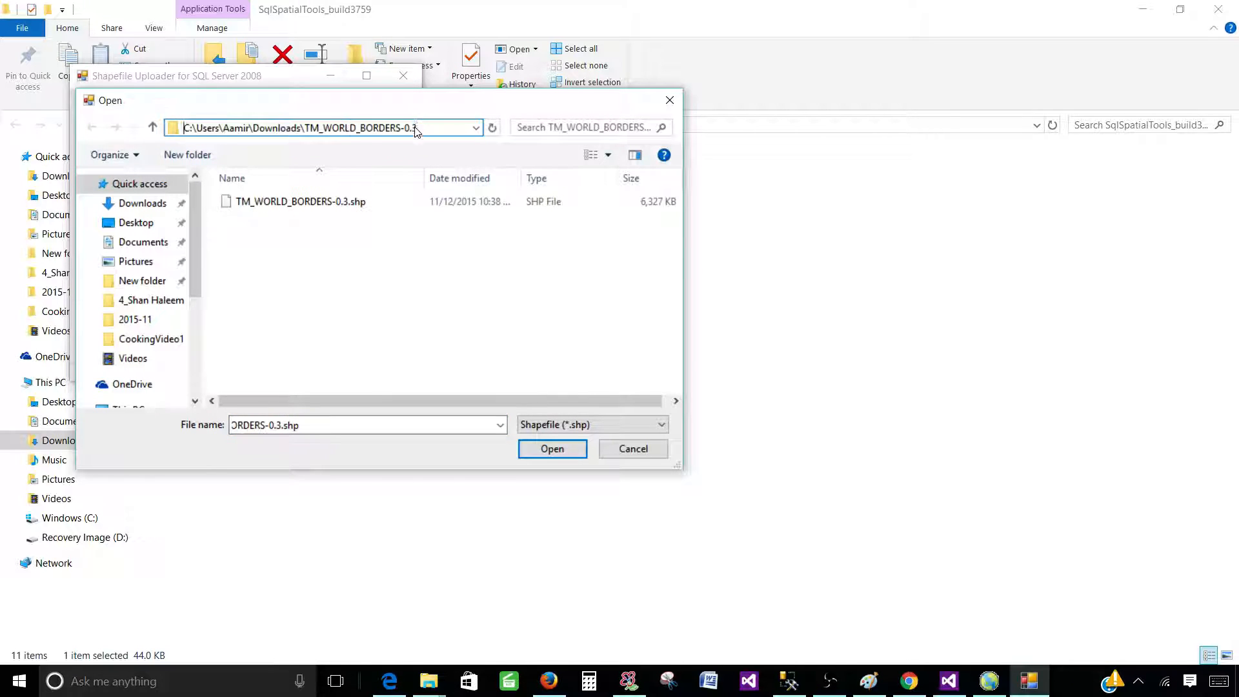
click(342, 207)
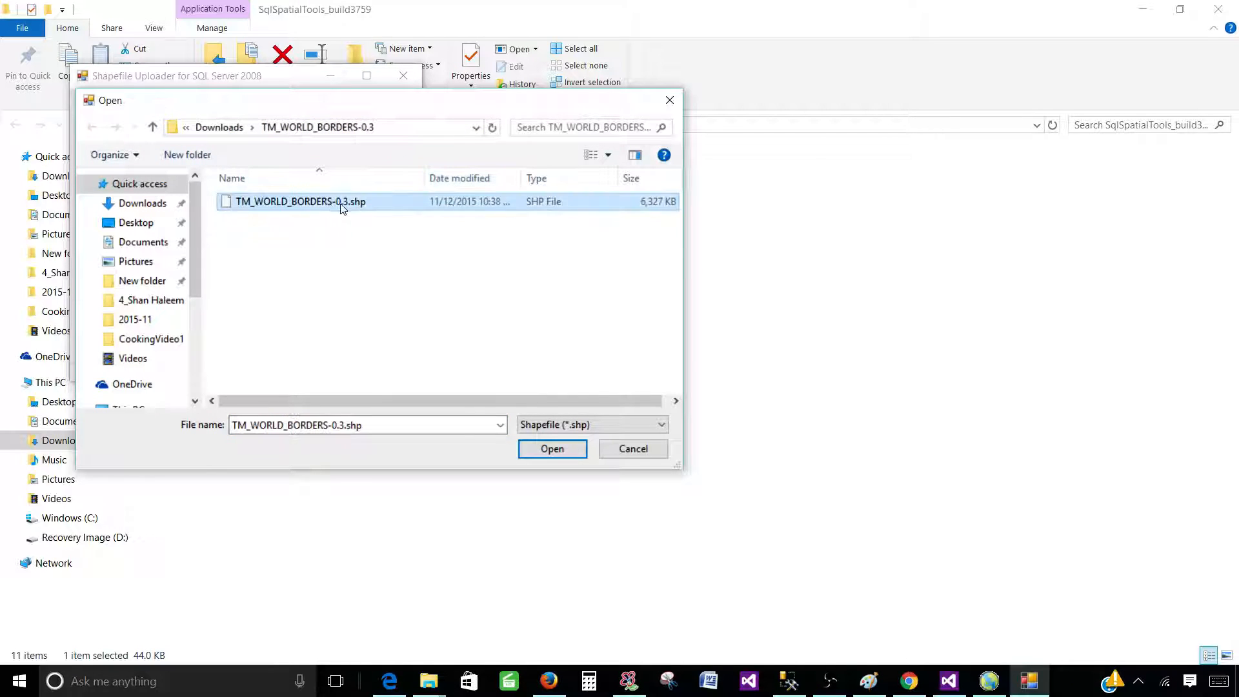
click(551, 449)
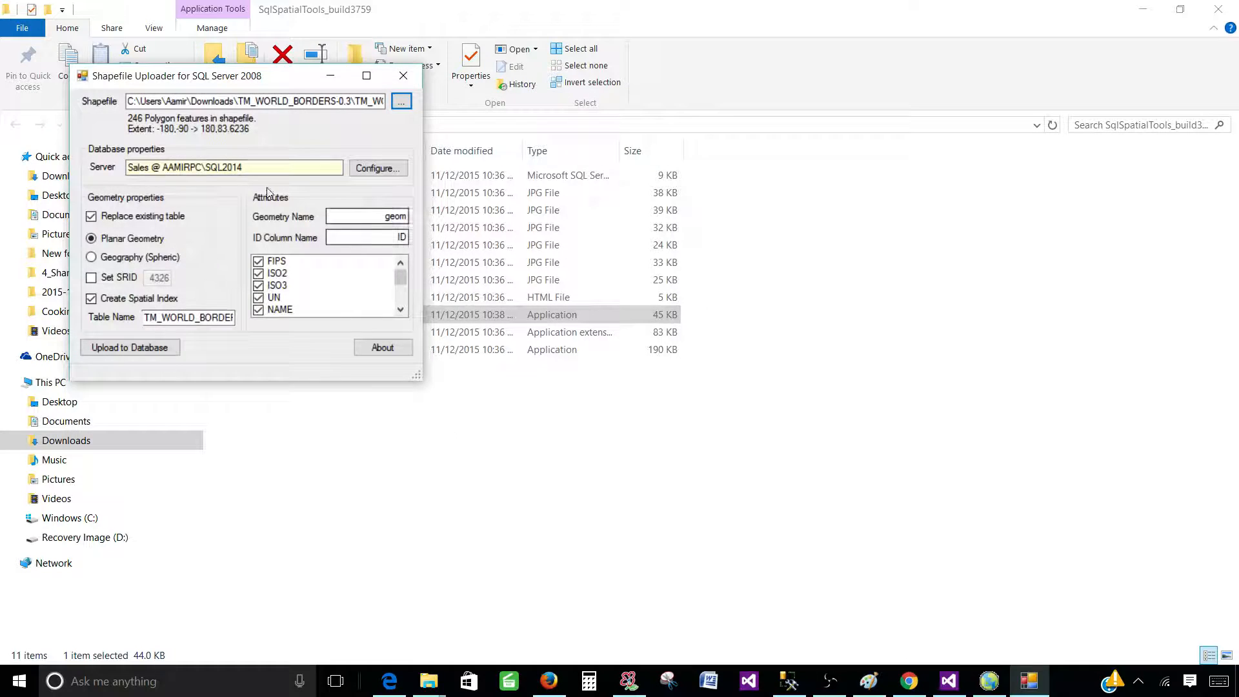
Configure the database connection for the SQL2014 instance with Windows Authentication and the Sales database
click(377, 168)
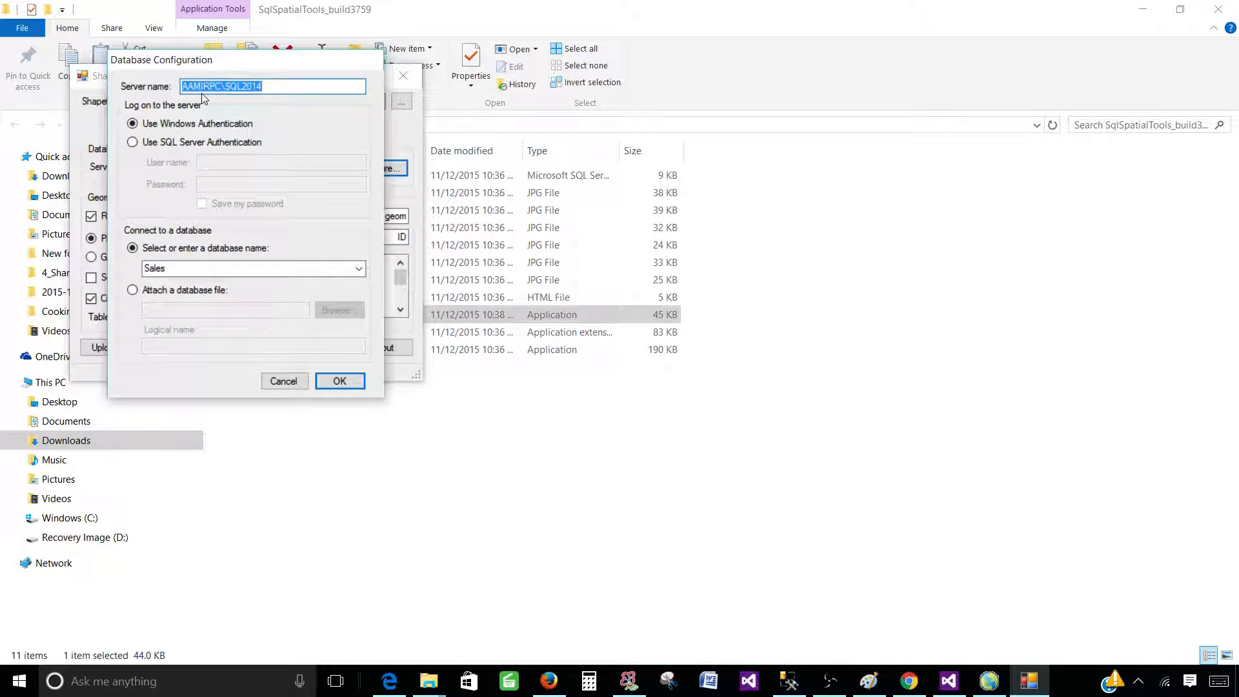
click(199, 271)
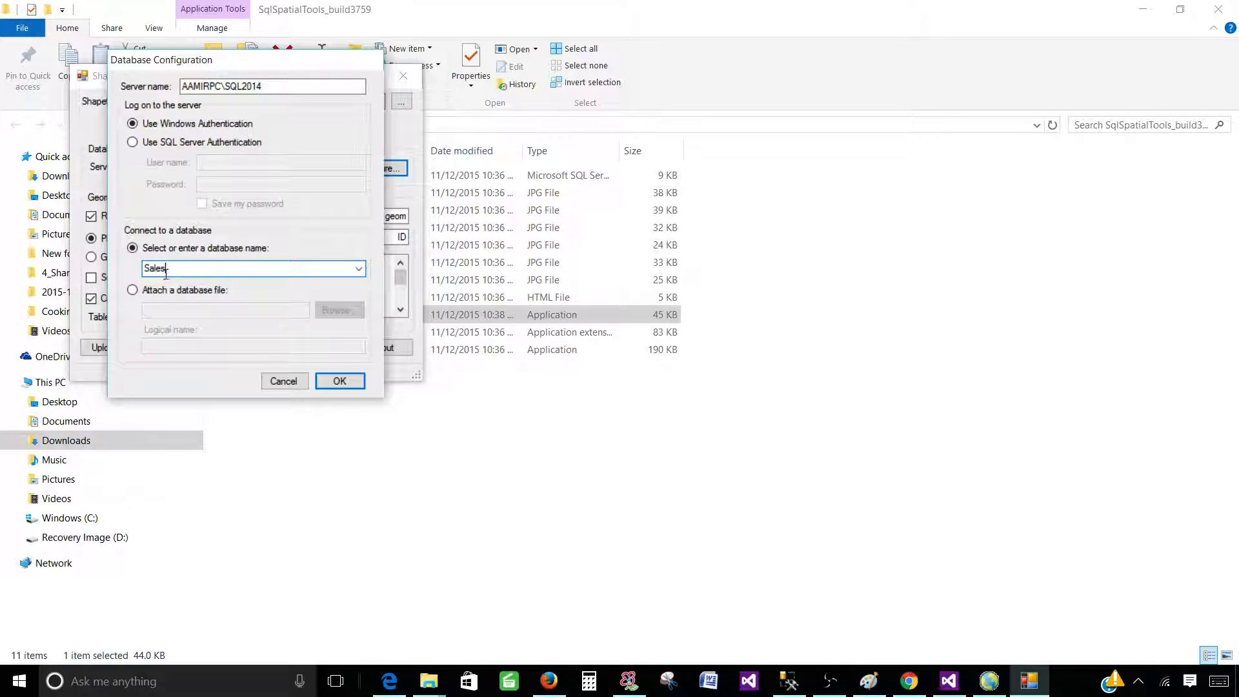
click(338, 380)
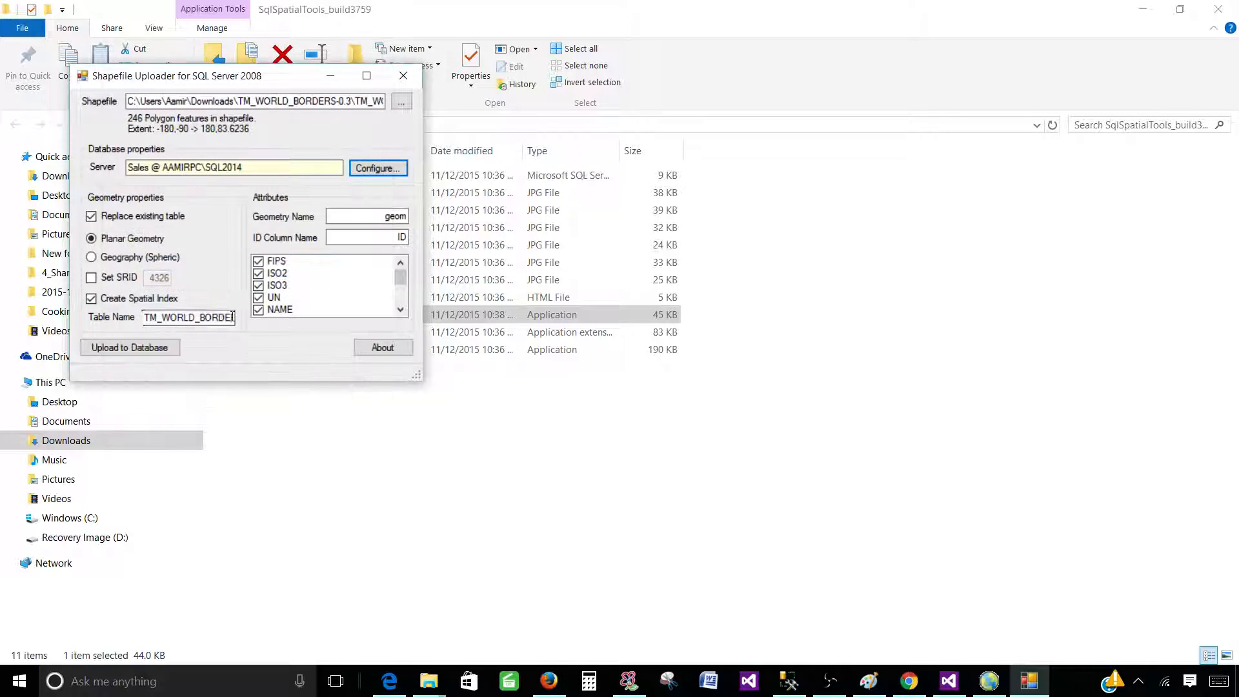
Replace the upload's destination table name with ShapeFileTable
click(195, 317)
drag(152, 318, 241, 321)
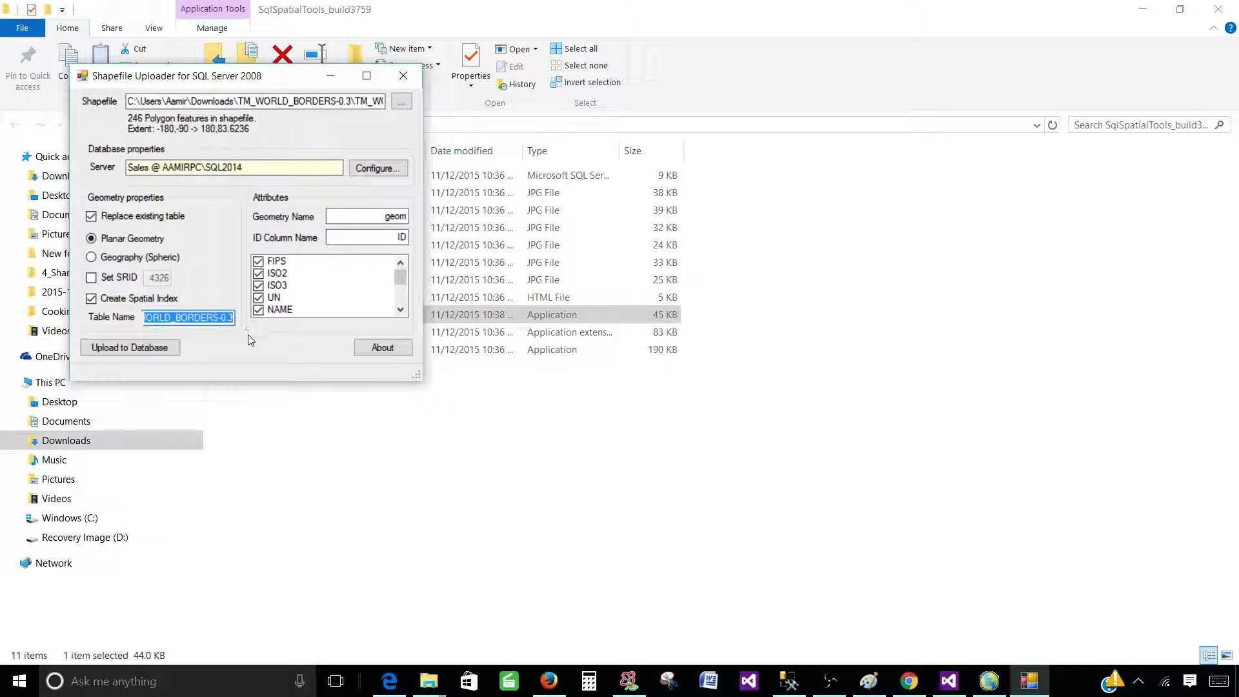
key(BackSpace)
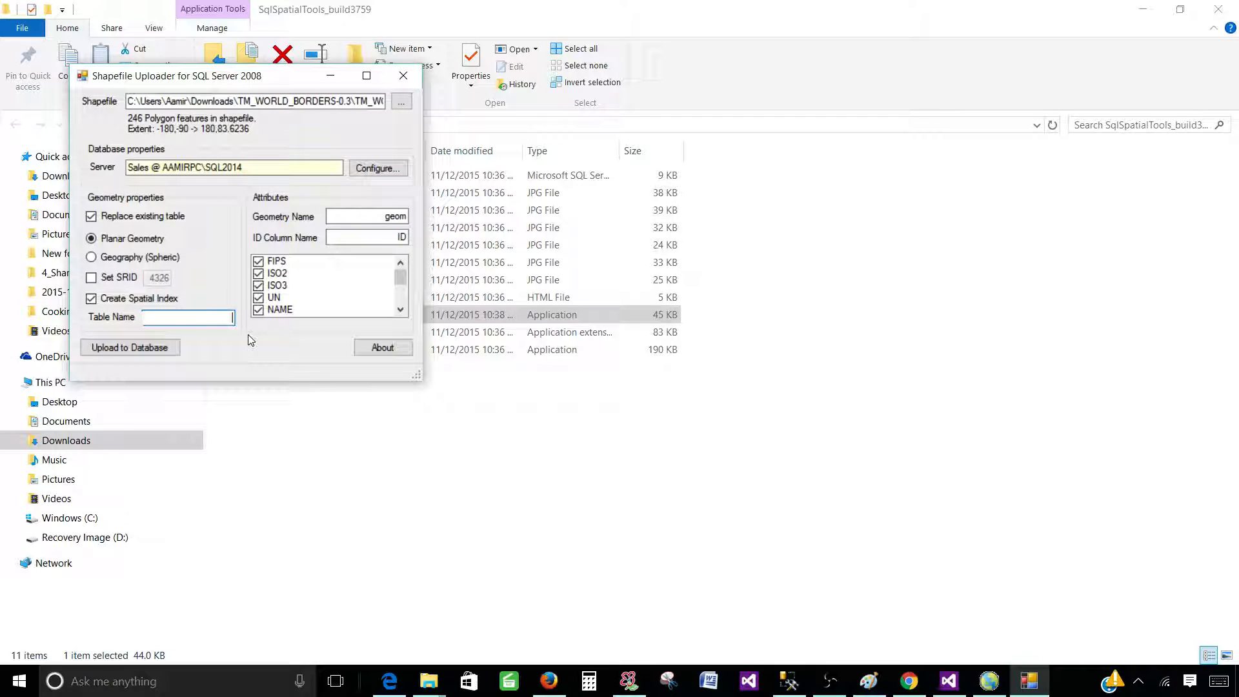
text(ShapeFileTable)
Set the geometry properties to Geography (Spheric) with SRID 4326 and move the uploader window off the file list
click(94, 258)
click(122, 279)
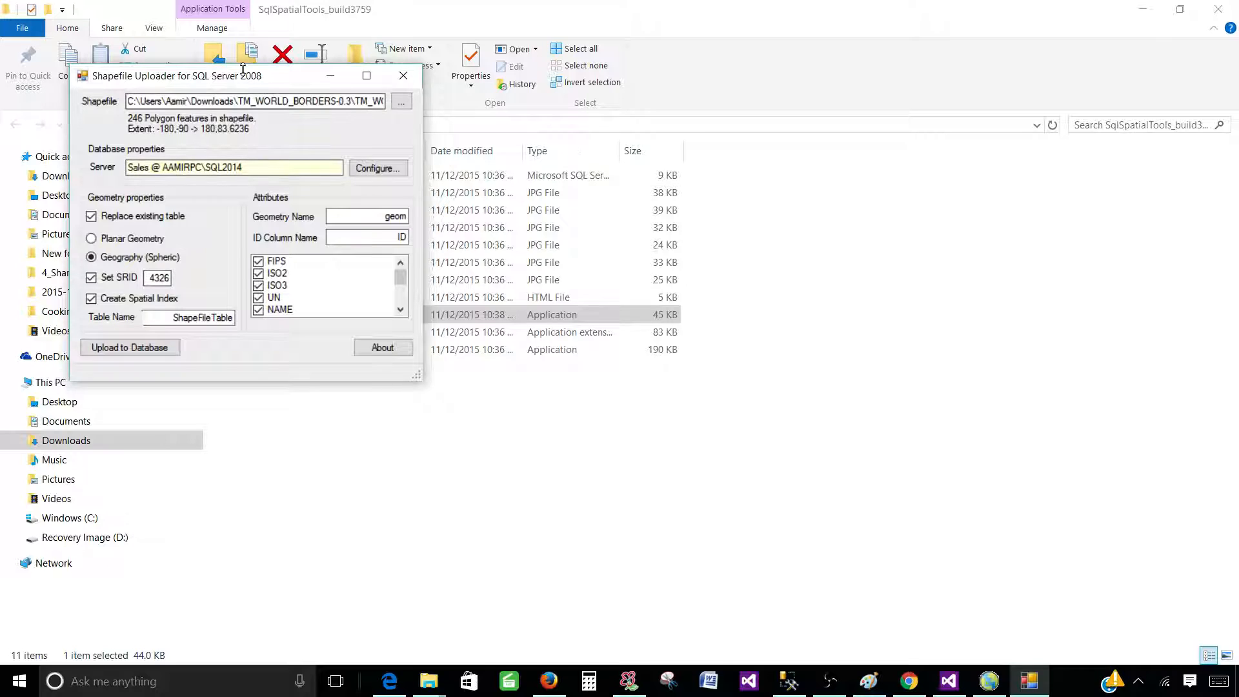
drag(260, 79, 467, 91)
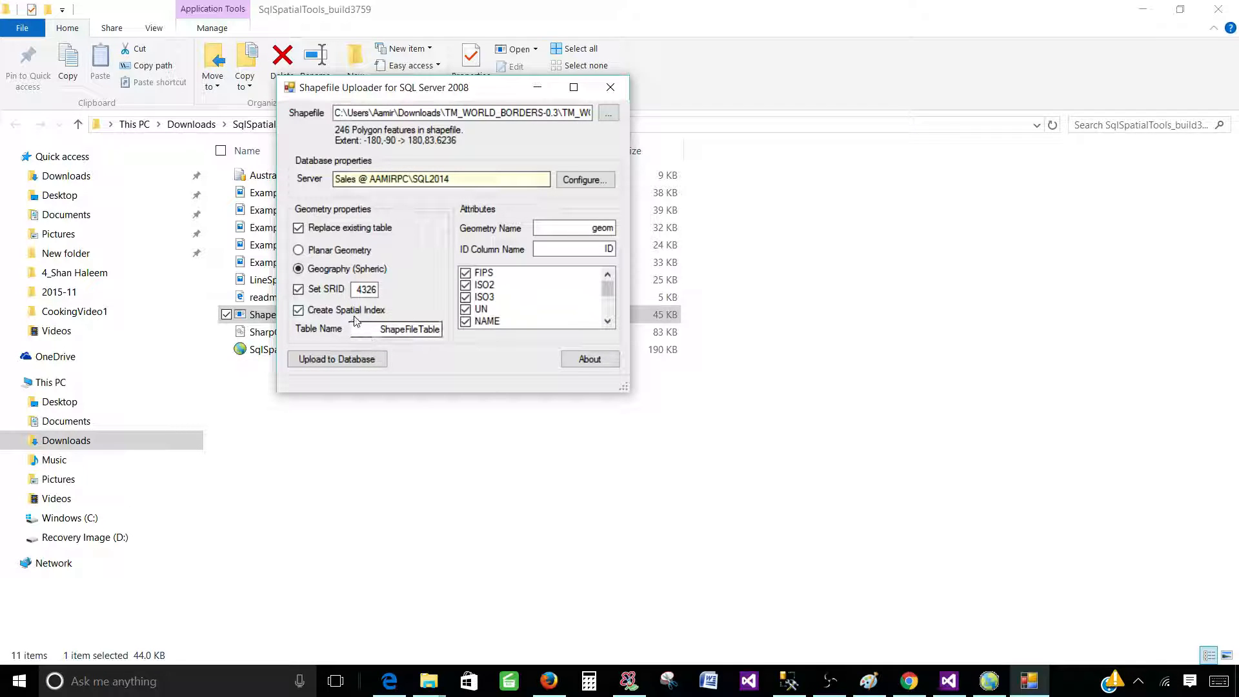
Try to upload the world borders shapefile into the Sales database as ShapeFileTable
click(335, 359)
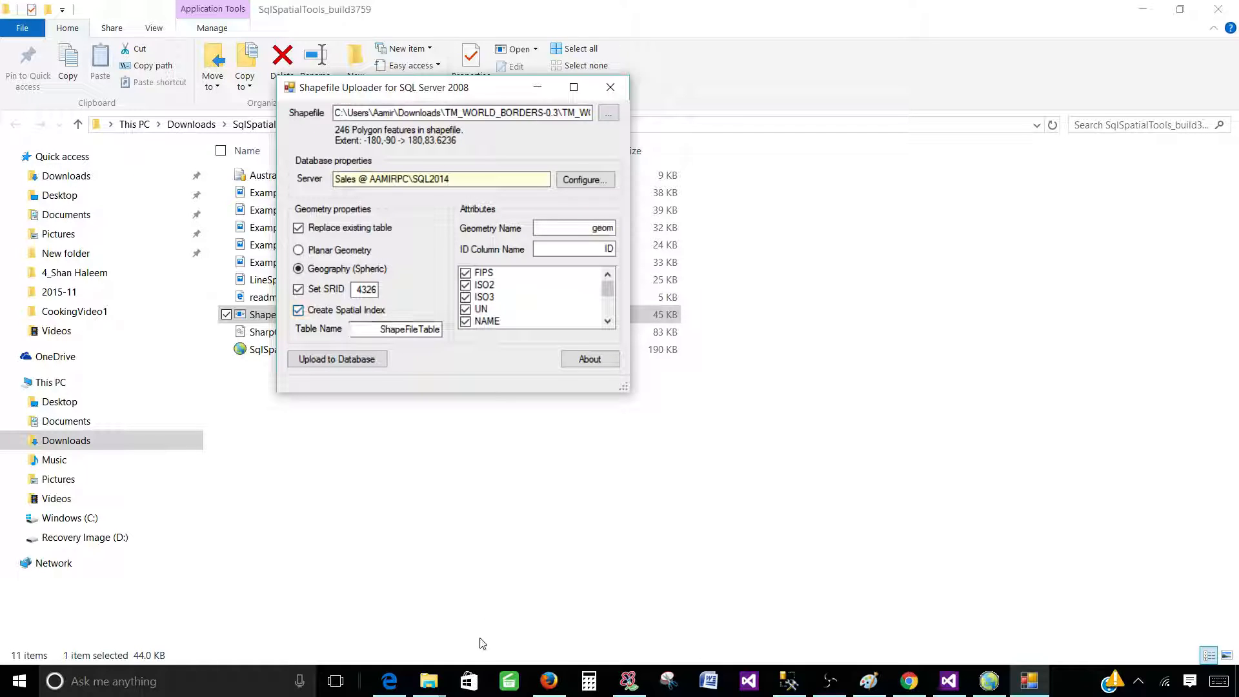
click(789, 680)
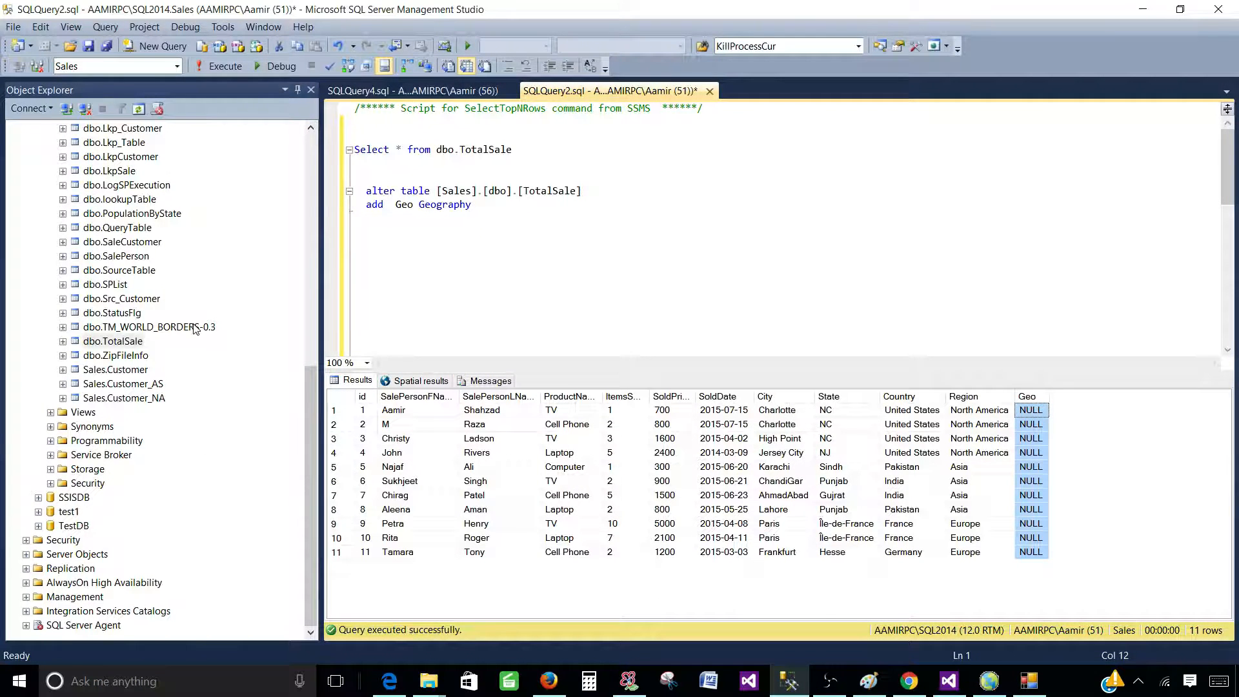
click(196, 327)
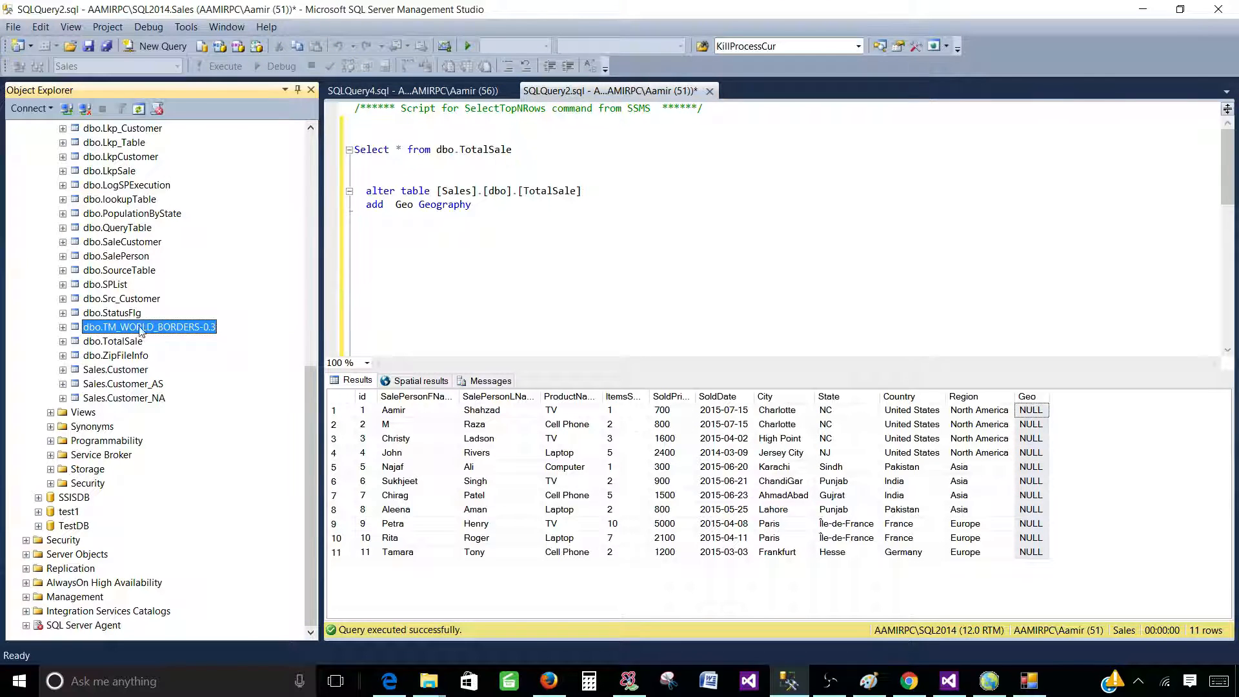
click(1028, 681)
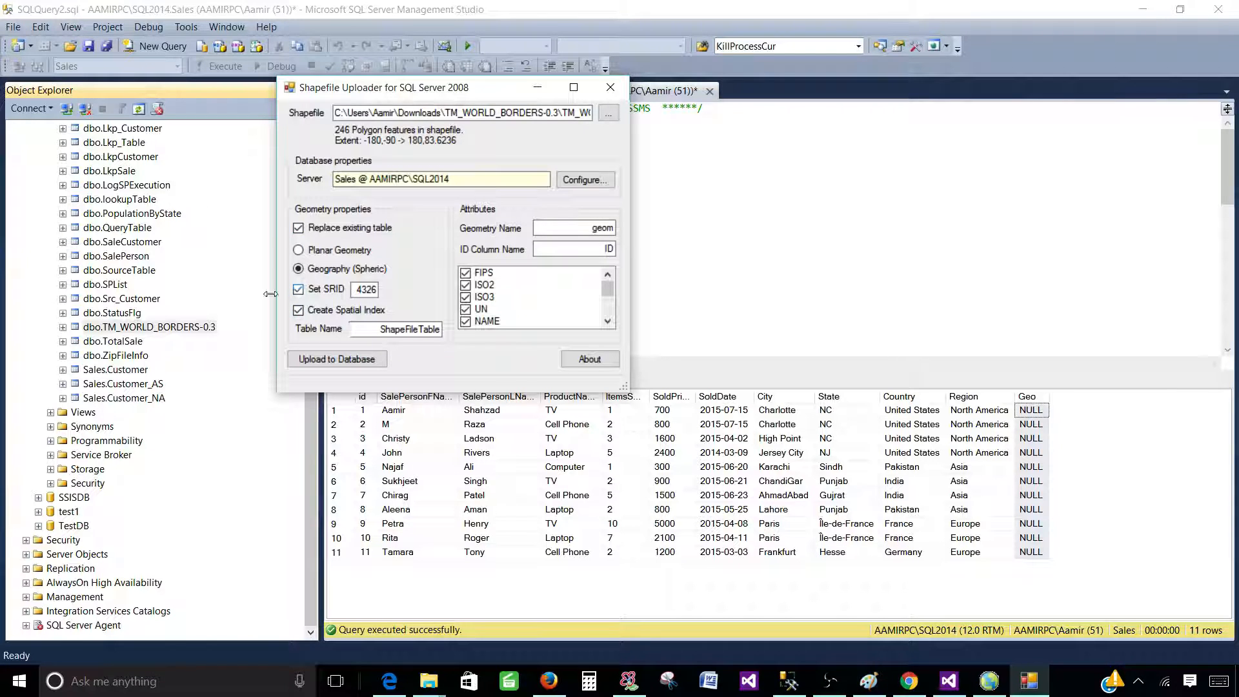
click(331, 361)
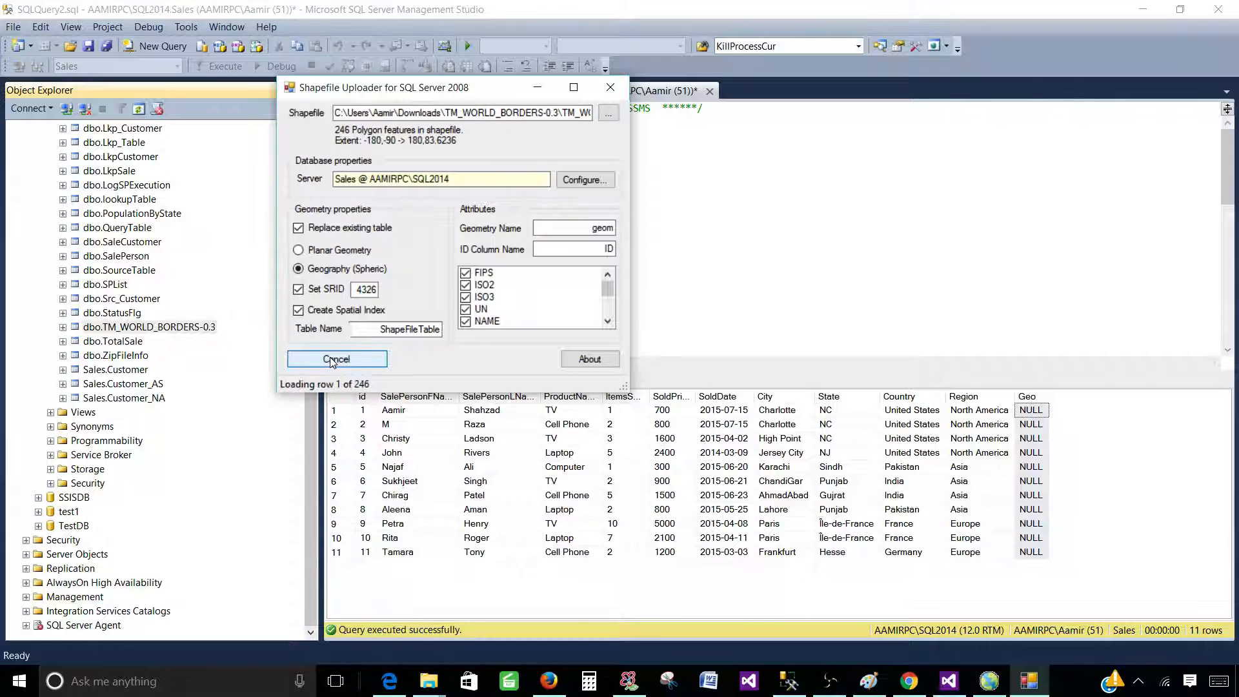
click(331, 361)
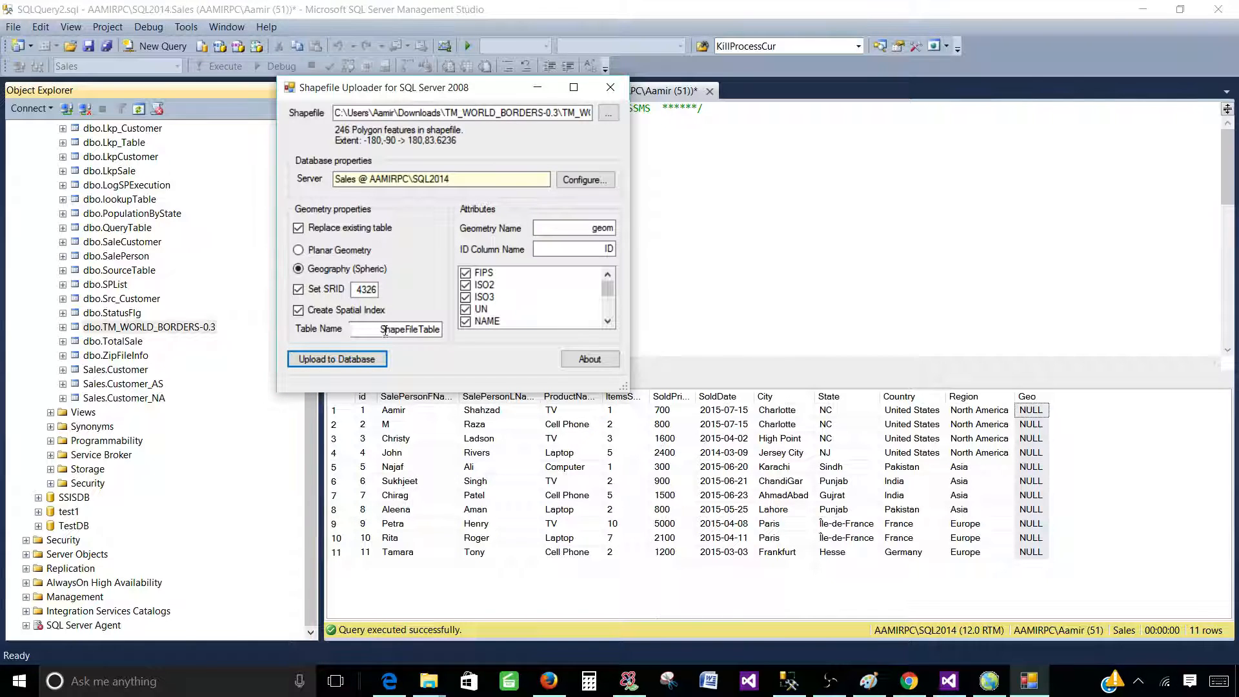
Switch to SQL Server Management Studio and look through the Sales database's tables for ShapeFileTable
click(220, 239)
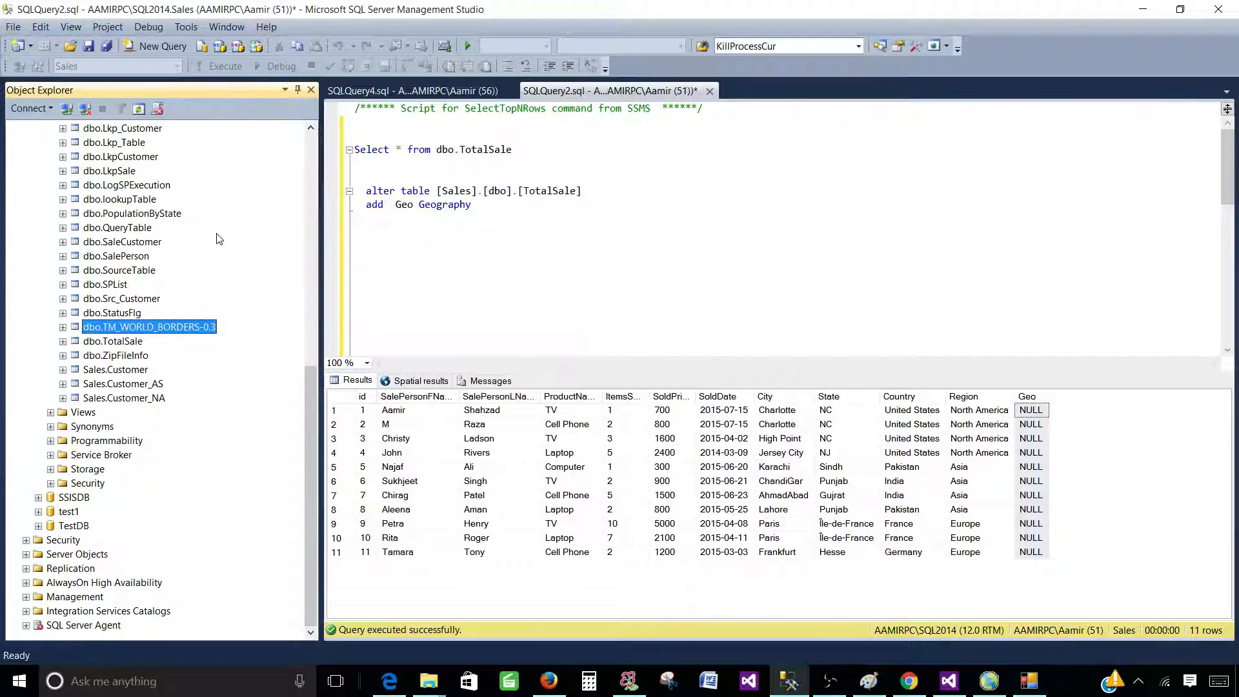
scroll(220, 239, up, 7)
scroll(219, 239, up, 4)
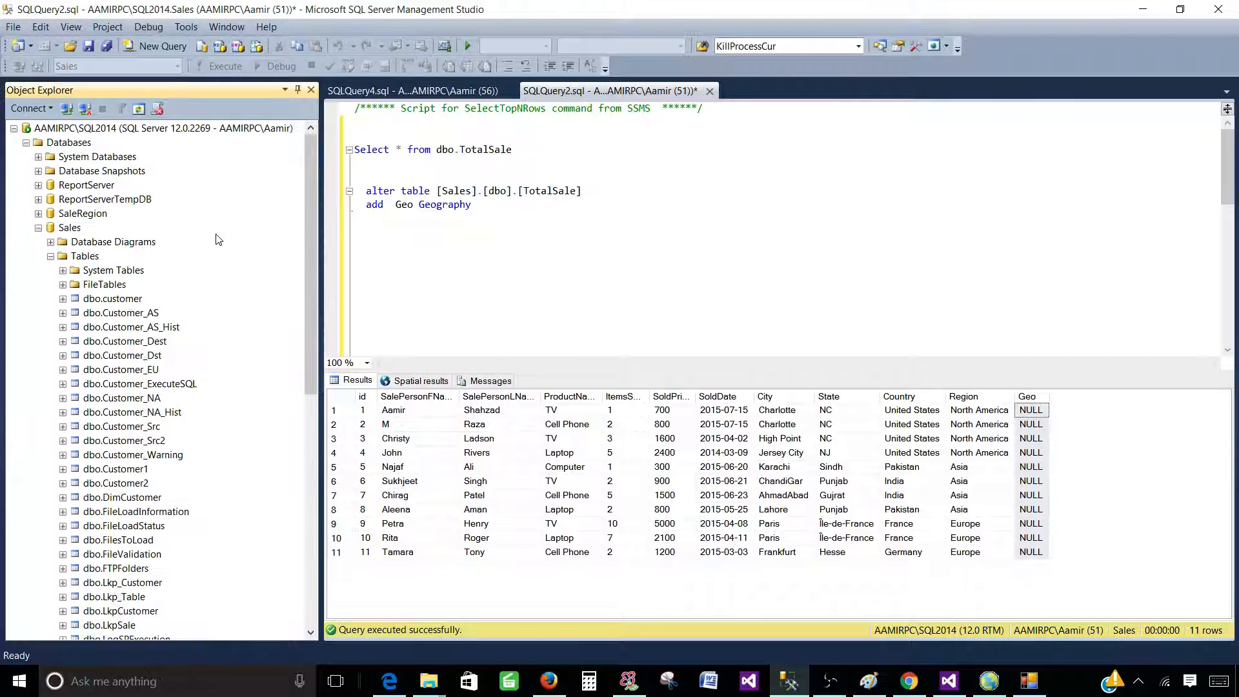
click(85, 256)
scroll(139, 129, down, 3)
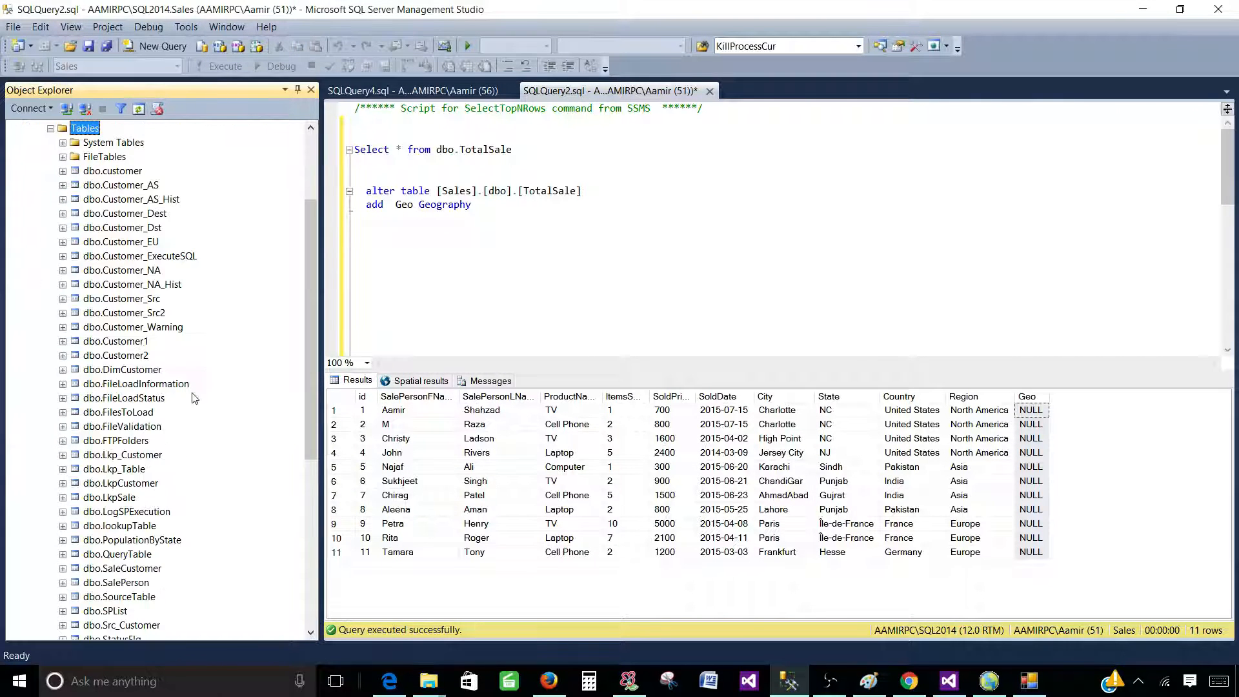
scroll(220, 407, down, 3)
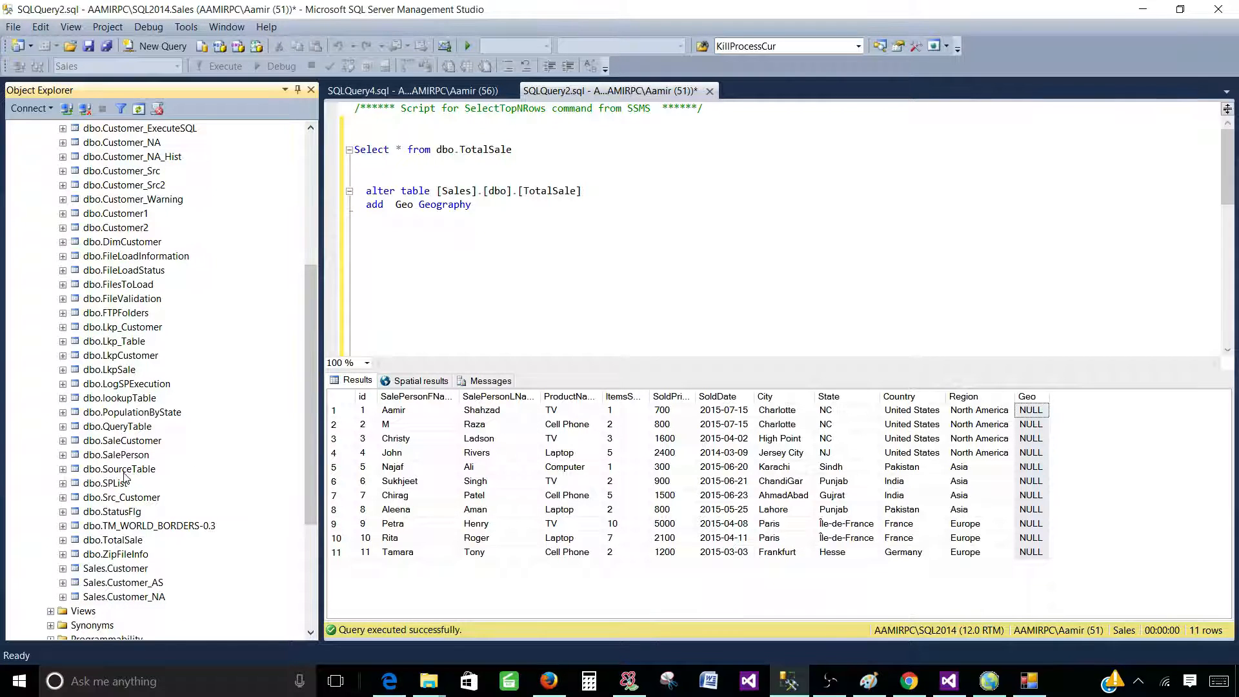
click(118, 441)
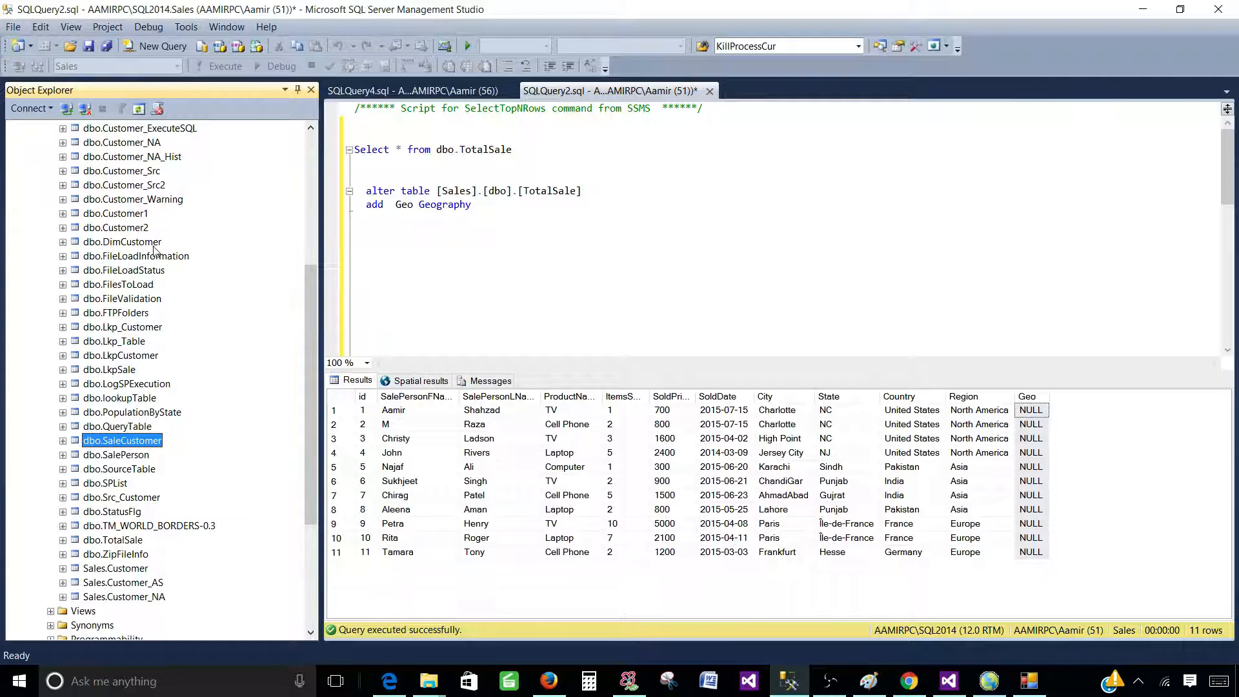
scroll(230, 365, up, 6)
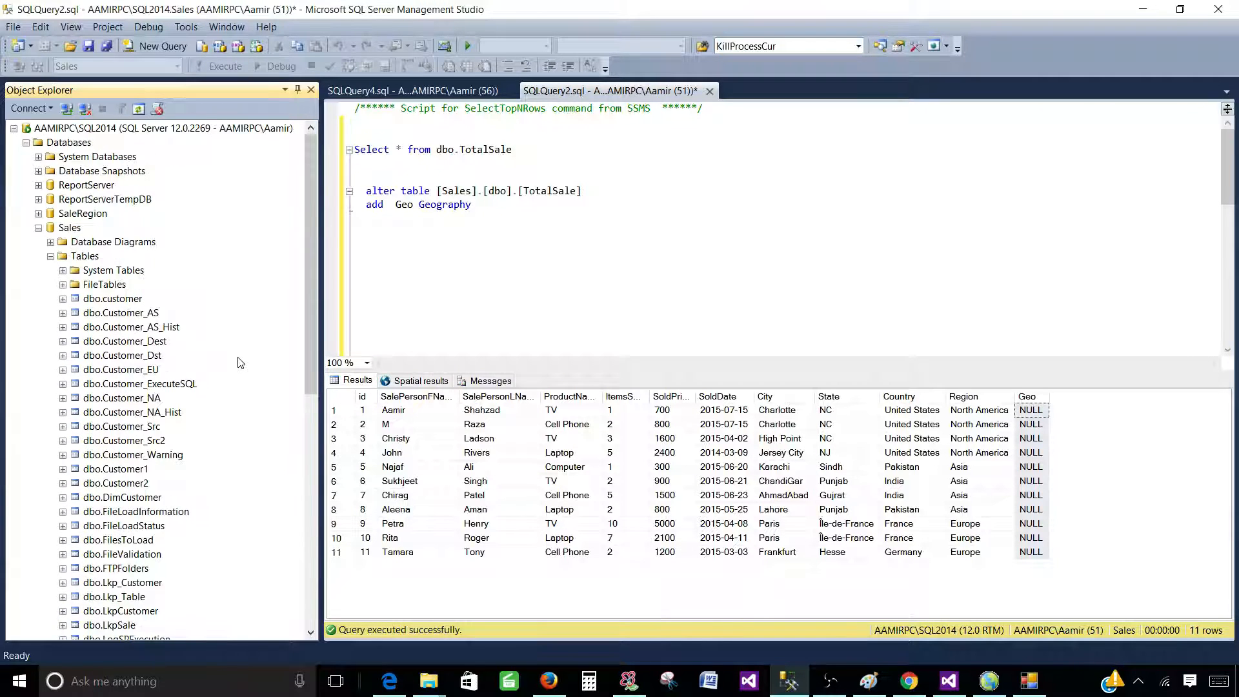
scroll(240, 362, down, 5)
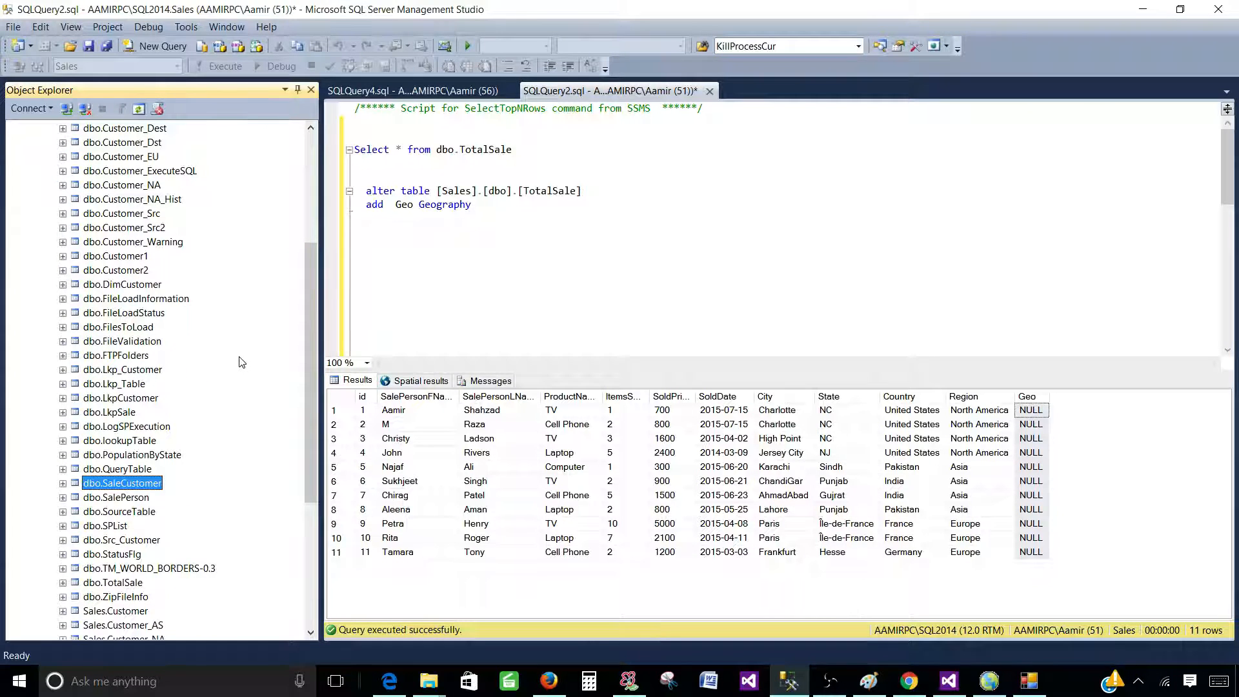
scroll(240, 359, down, 4)
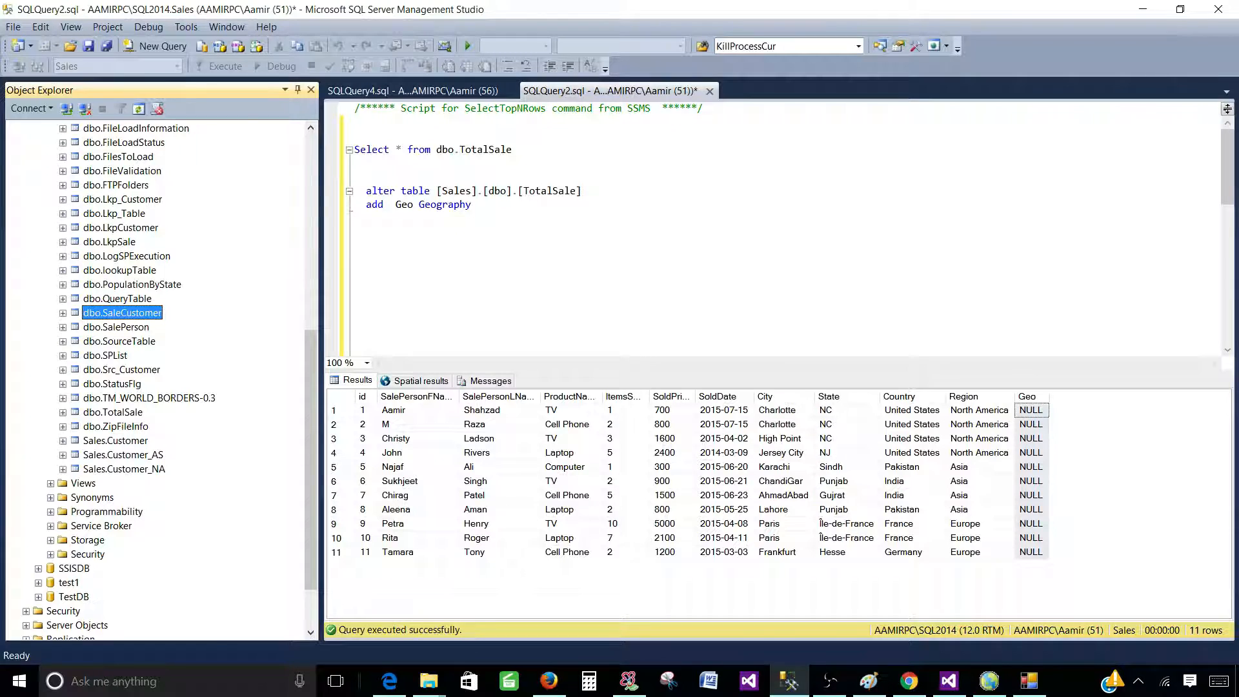
Return to the Shapefile Uploader, upload the shapefile to the SQL2014 Sales database with Table1 as the table name, and close the uploader
click(1029, 681)
click(373, 332)
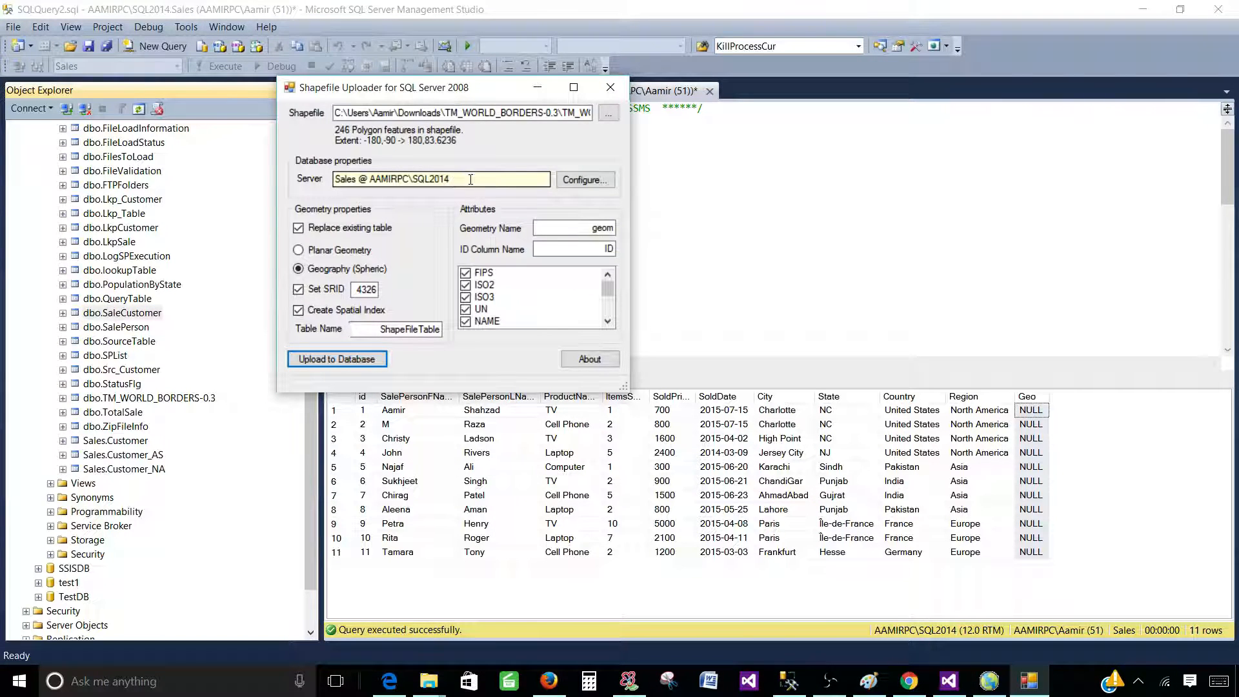
click(583, 180)
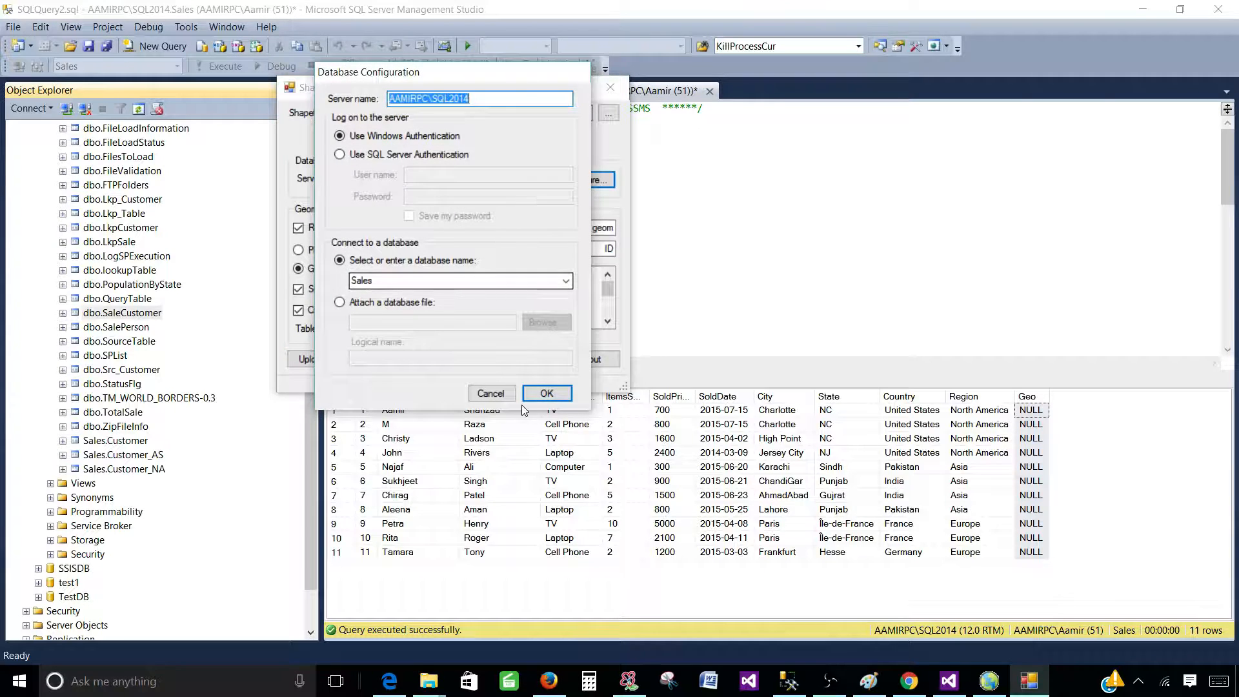
click(546, 393)
double_click(409, 329)
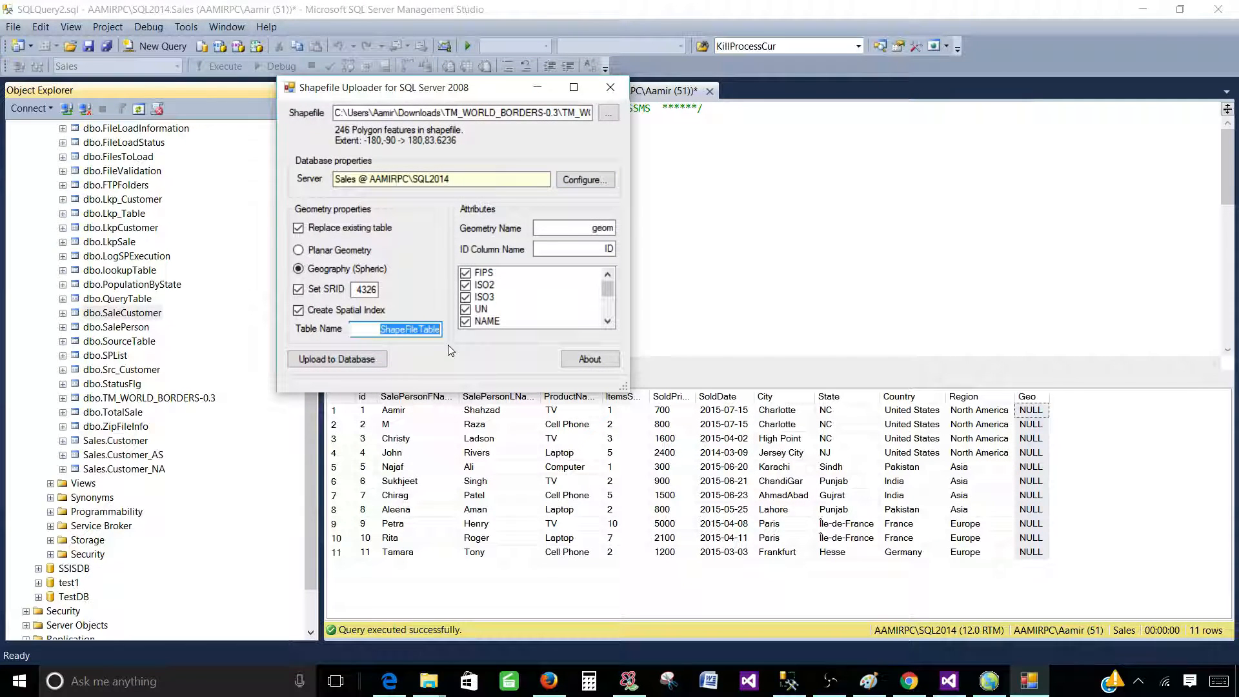
text(Table1)
click(336, 364)
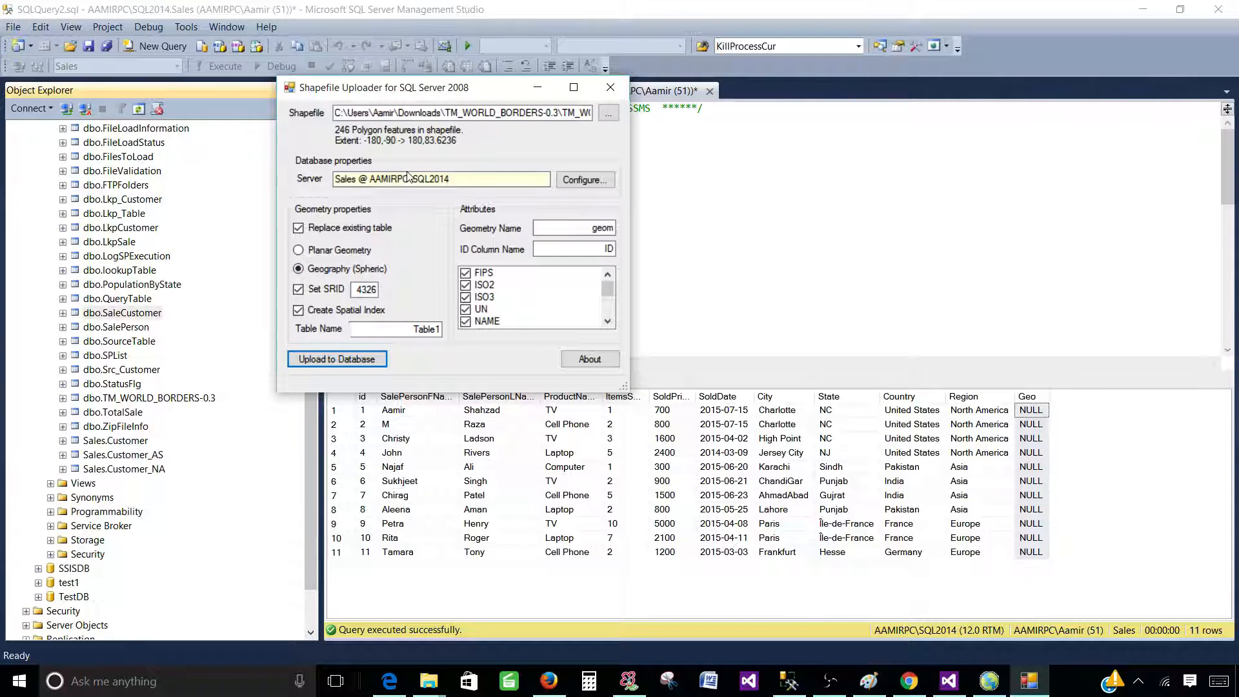
click(609, 86)
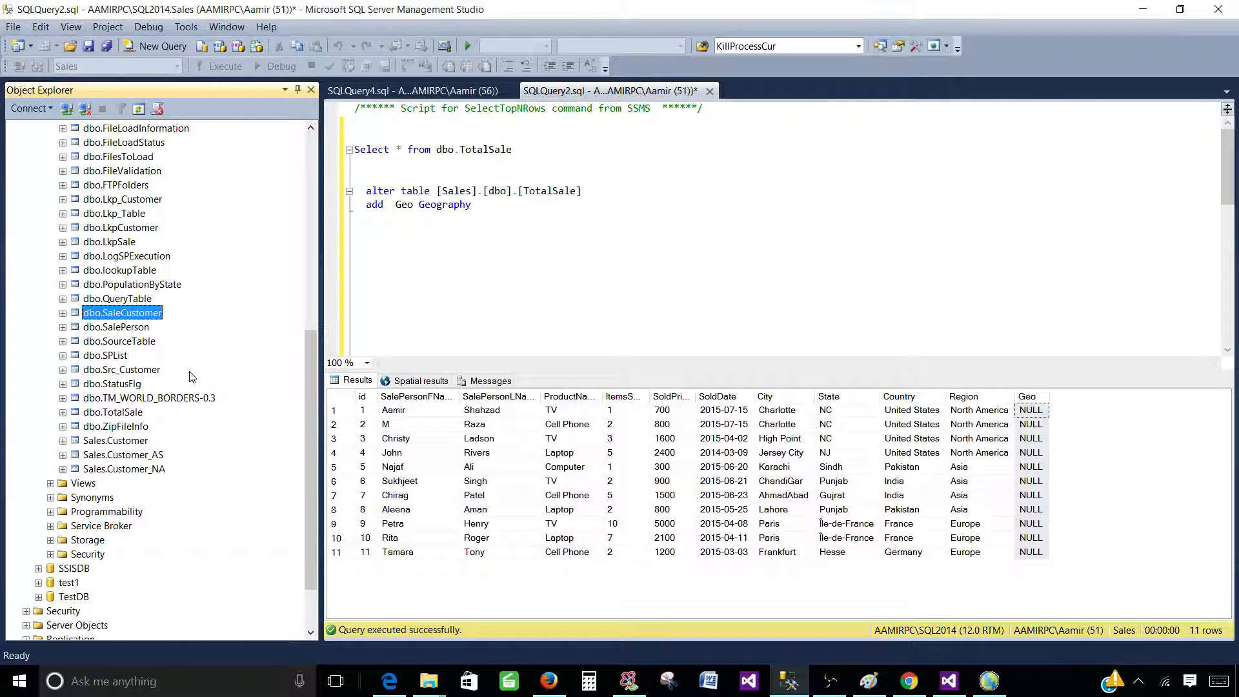
Inspect the dbo.TM_WORLD_BORDERS-0.3 table entry and review the rest of the Sales table list for the uploaded table
click(149, 397)
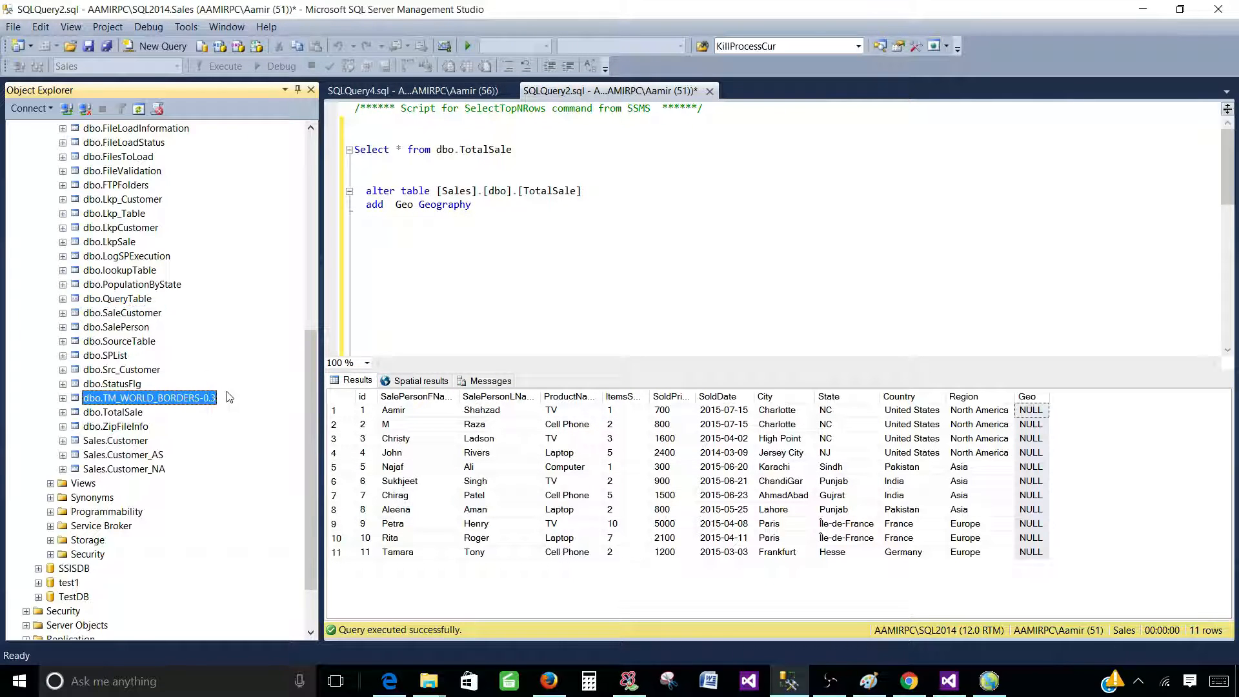
right_click(183, 400)
click(199, 302)
scroll(193, 303, up, 9)
click(87, 258)
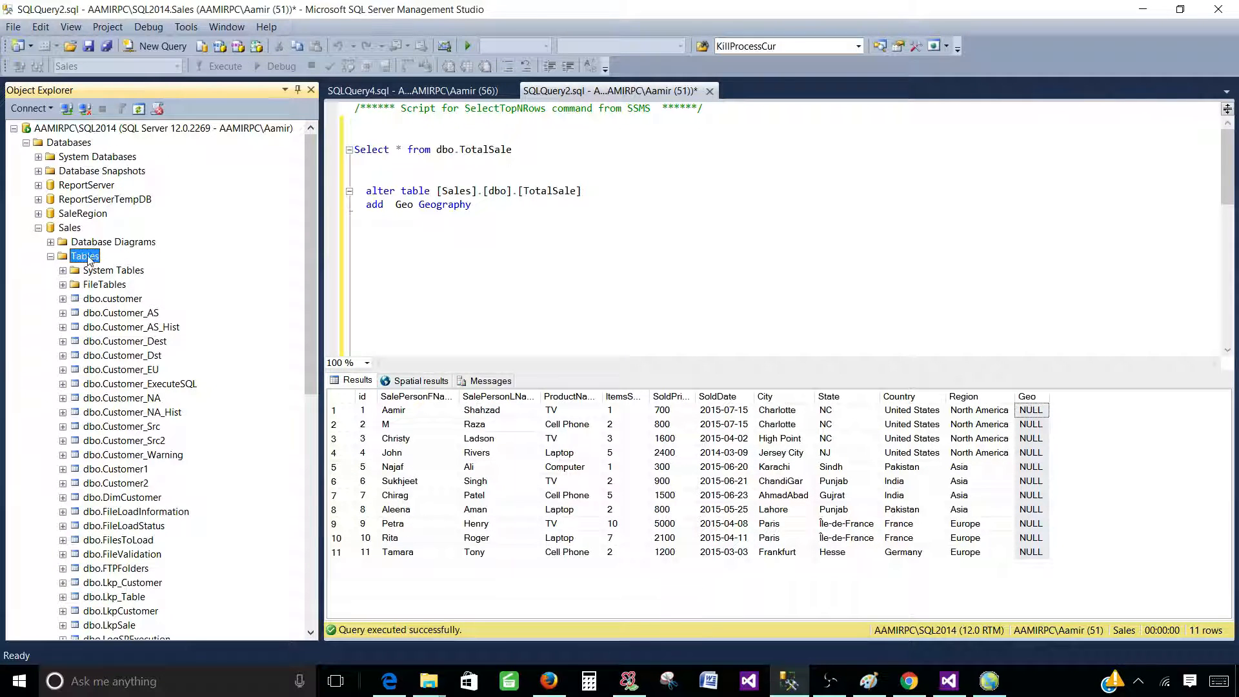
scroll(138, 122, down, 3)
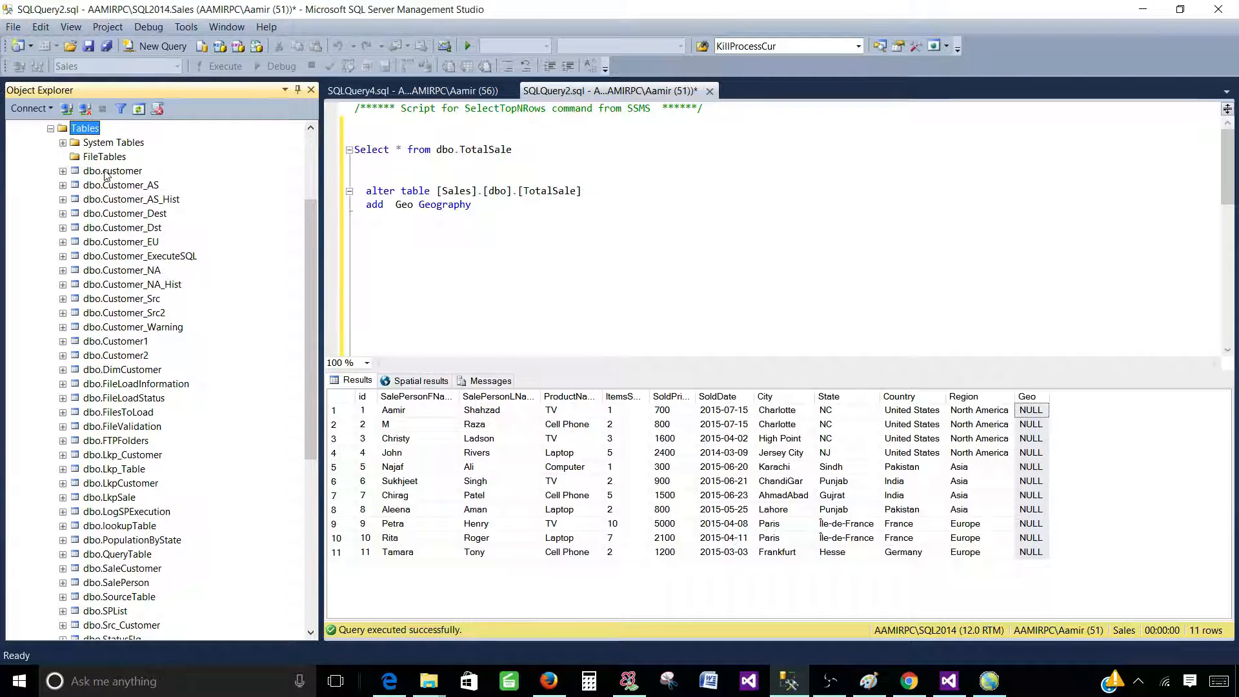
scroll(105, 175, up, 3)
Start Generate Scripts for the Sales database and choose only the dbo.TM_WORLD_BORDERS-0.3 table as the object to script
click(50, 256)
click(70, 228)
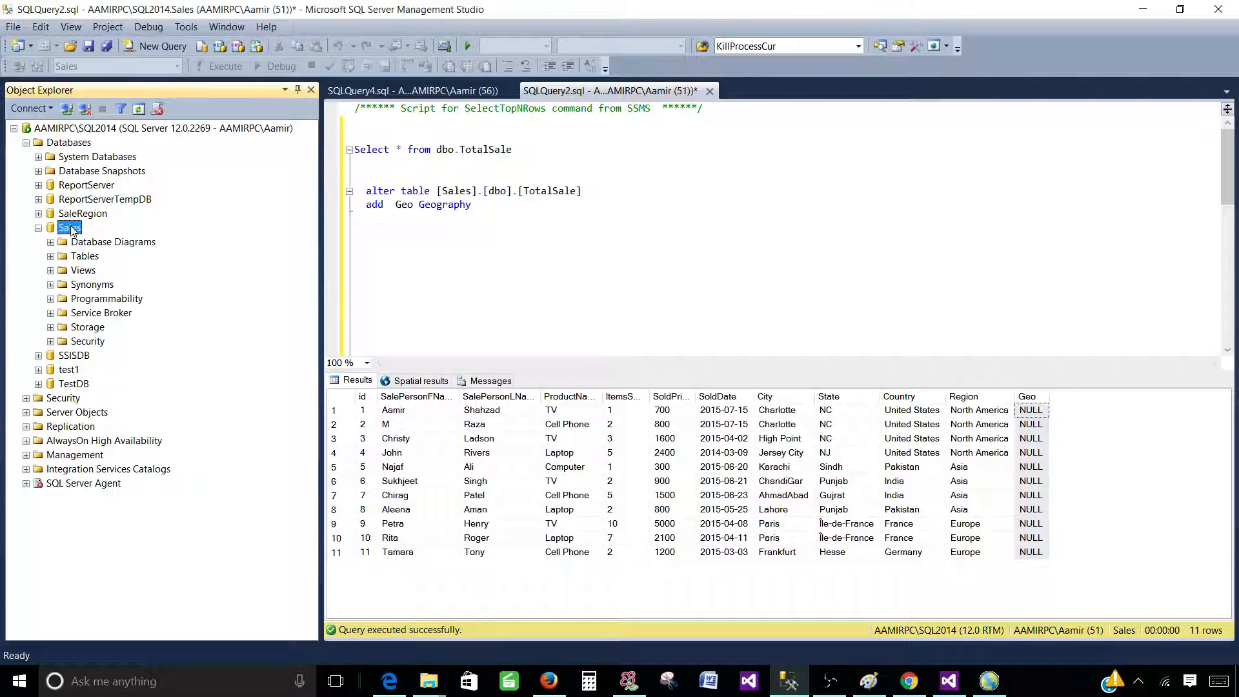
right_click(72, 231)
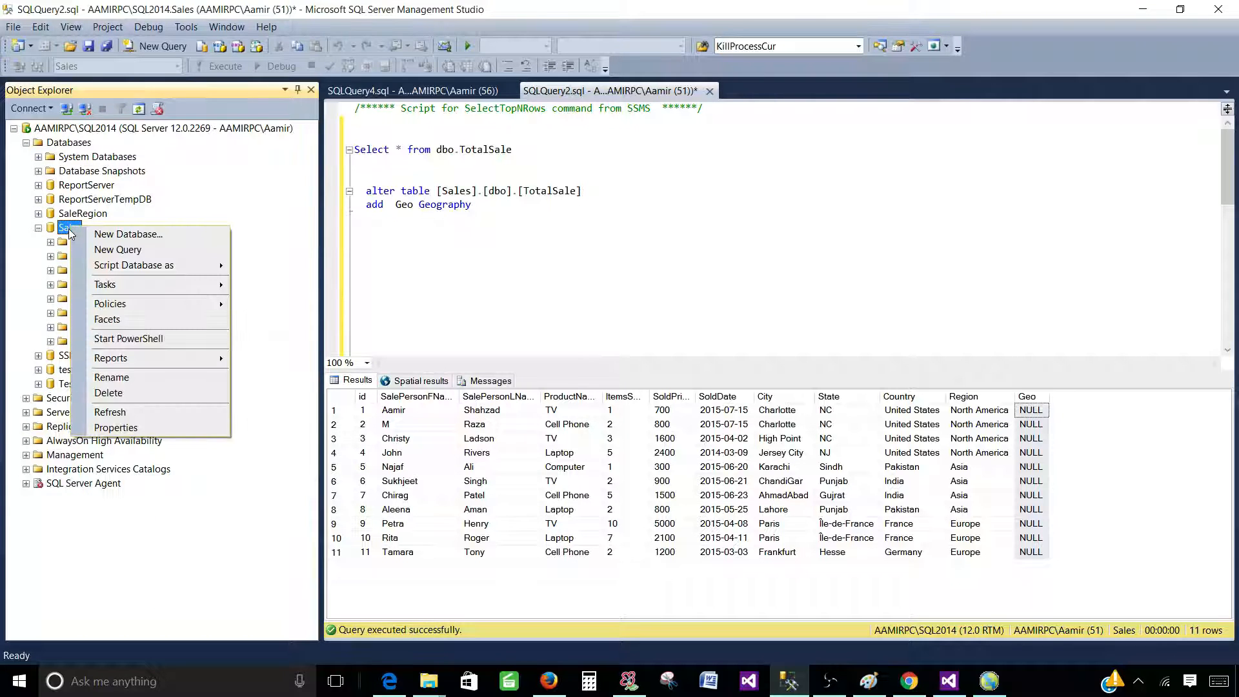
click(171, 285)
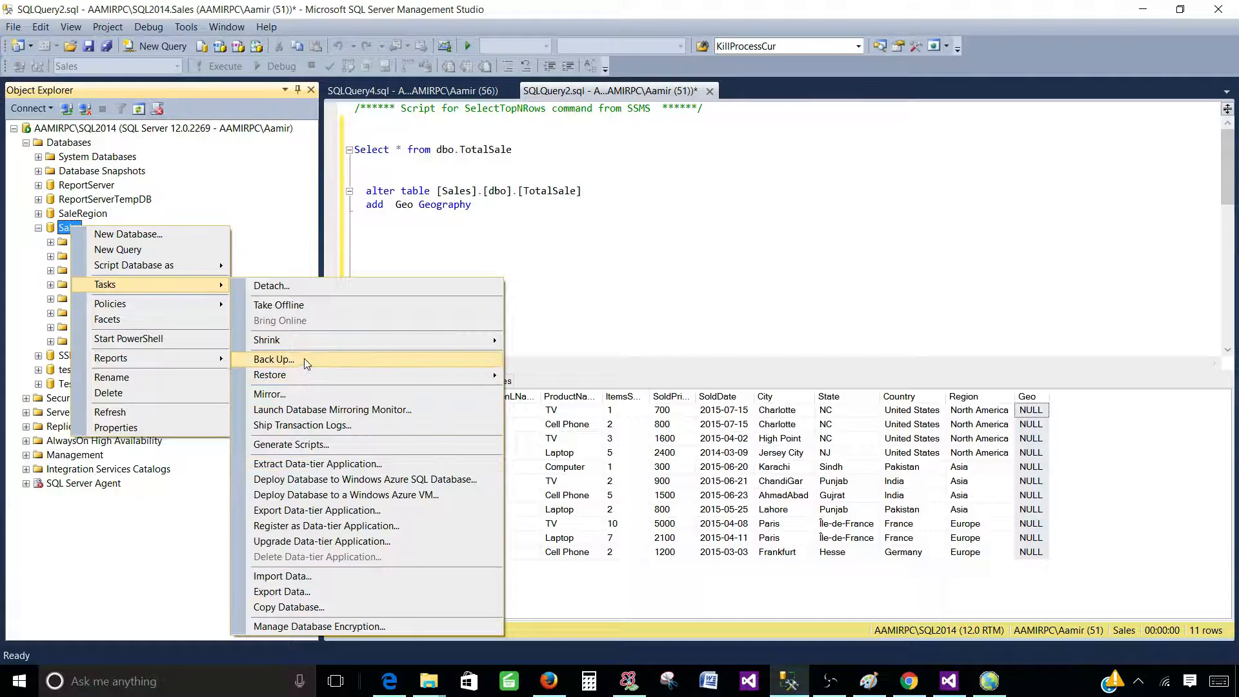
click(310, 444)
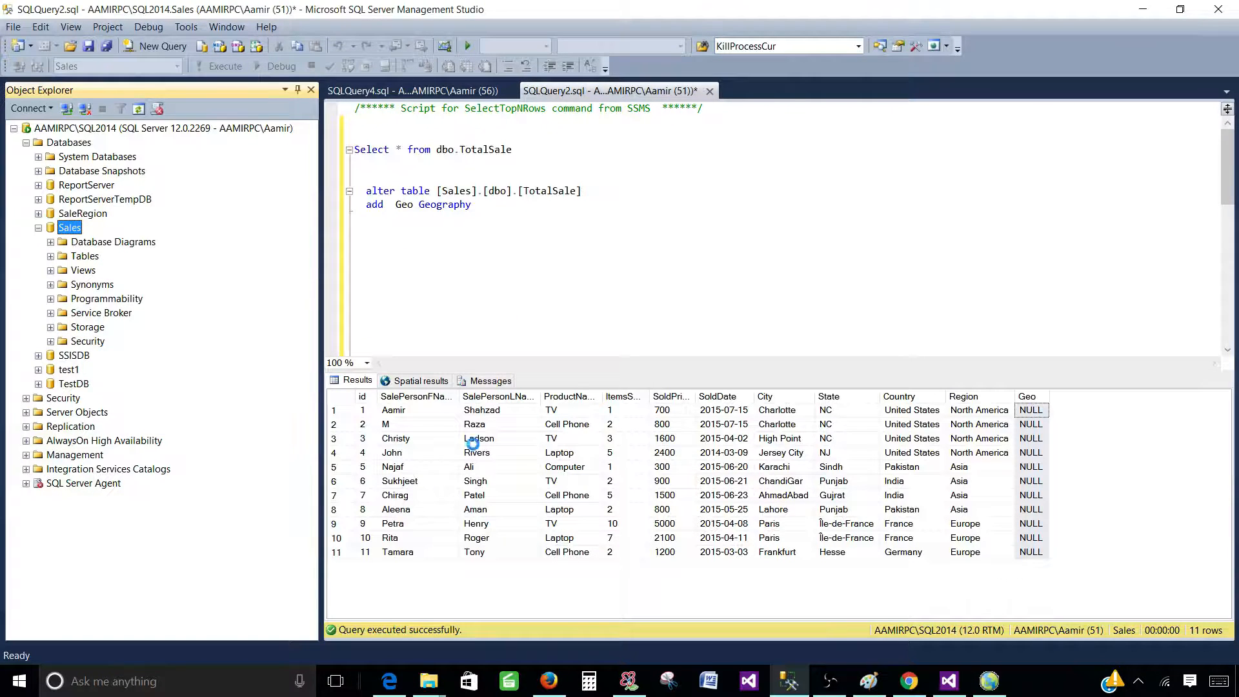
click(742, 578)
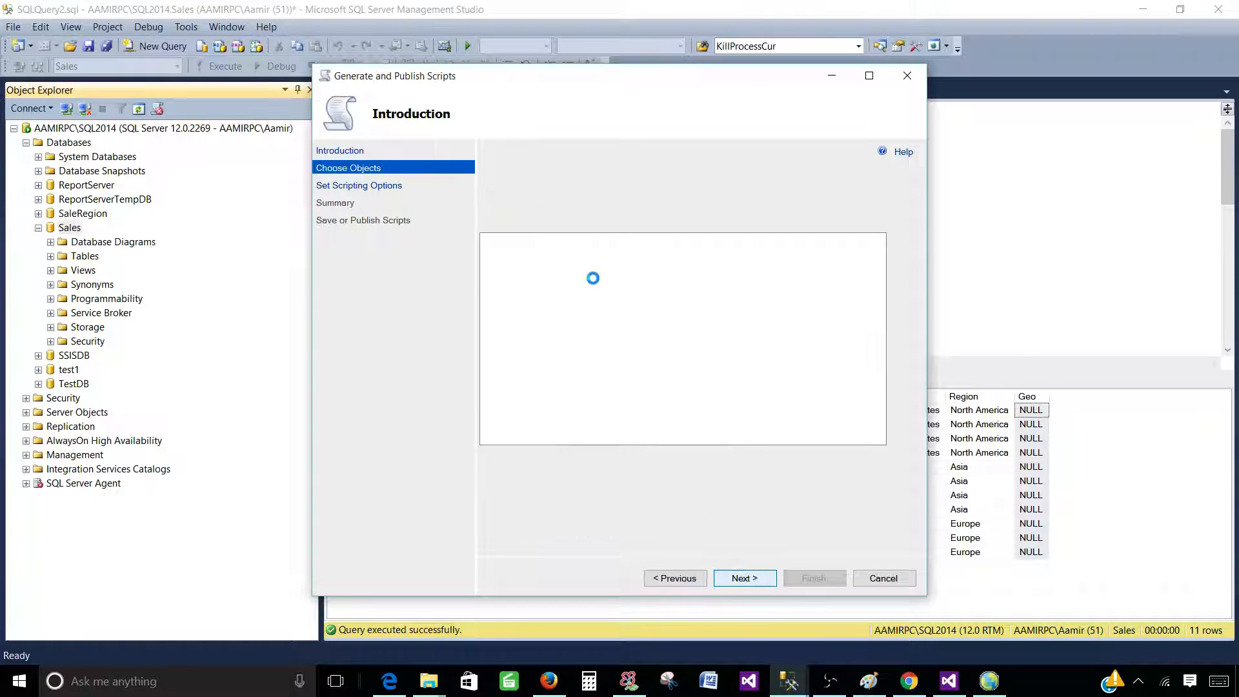
click(495, 228)
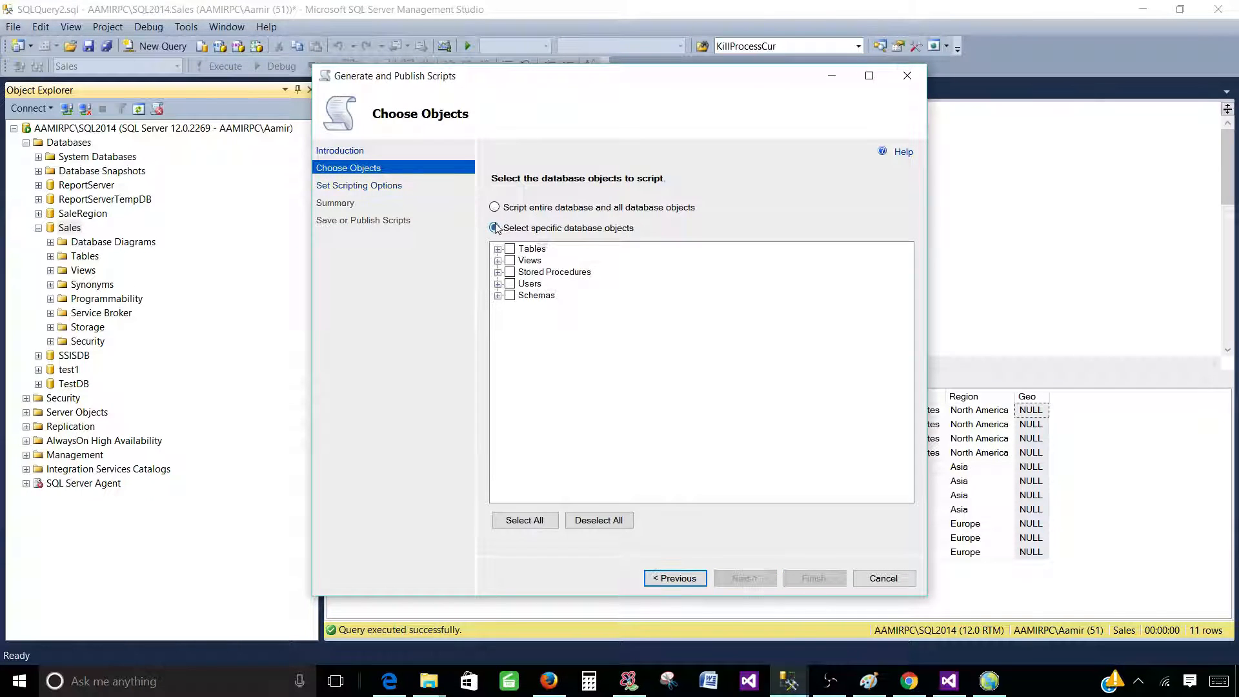
click(498, 248)
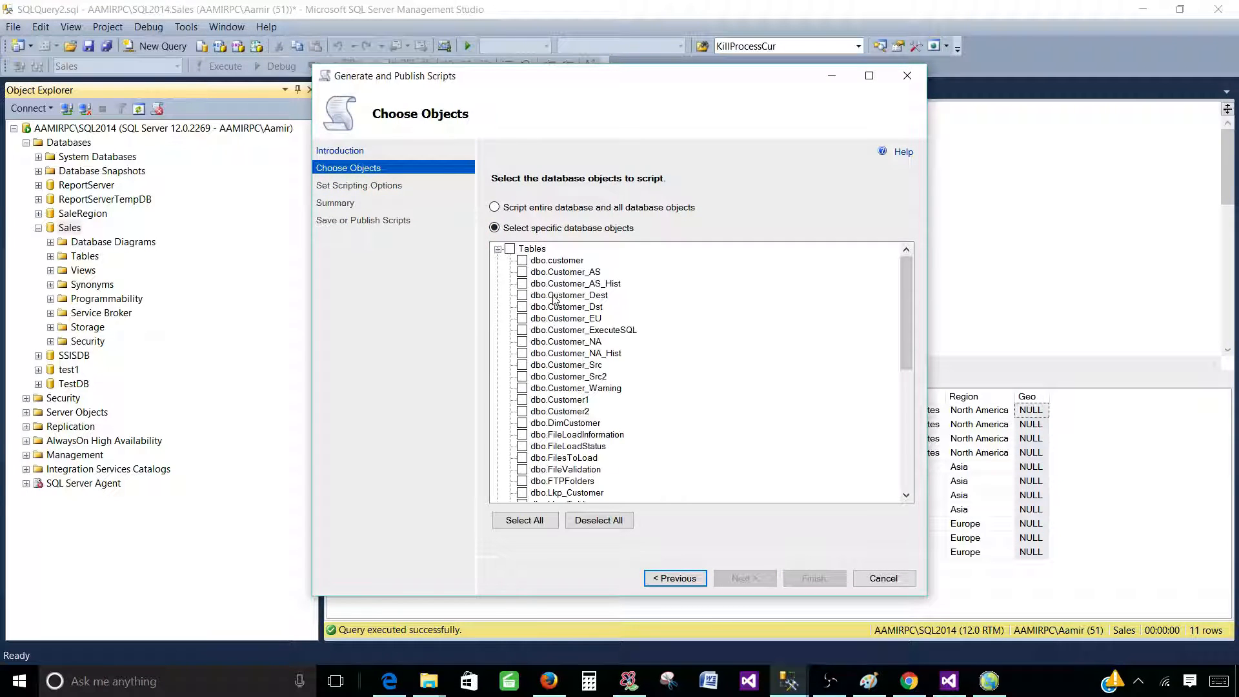
scroll(803, 429, down, 6)
click(588, 446)
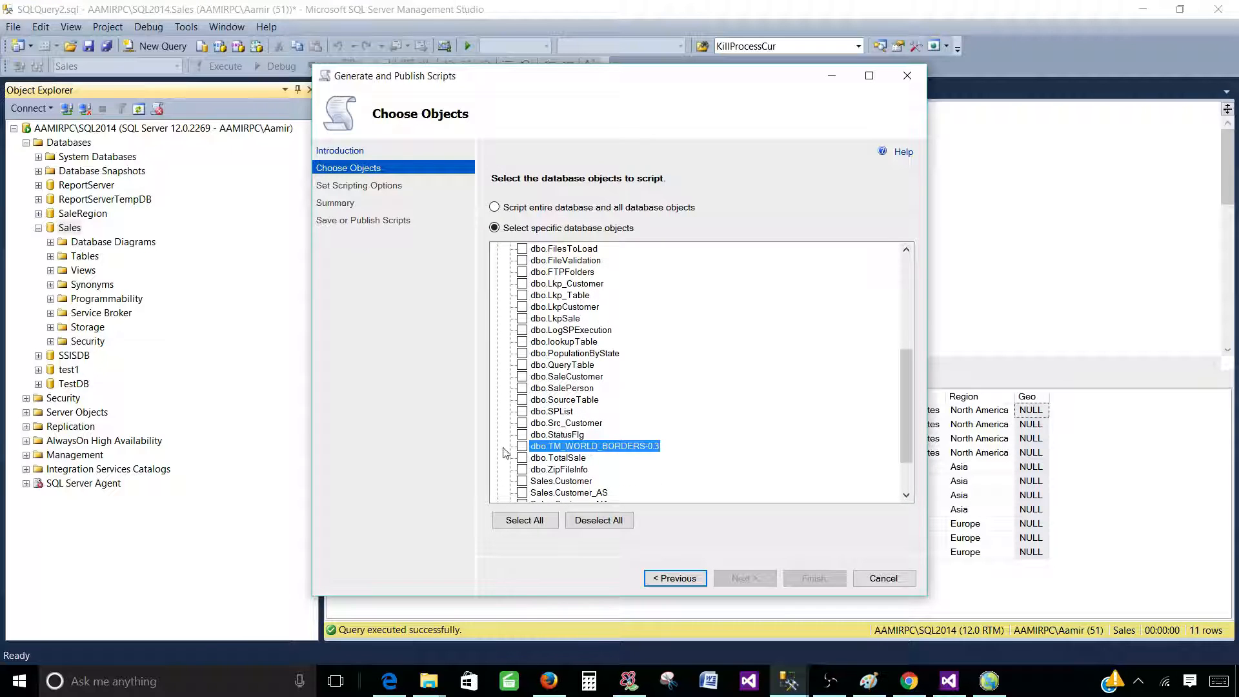
click(522, 446)
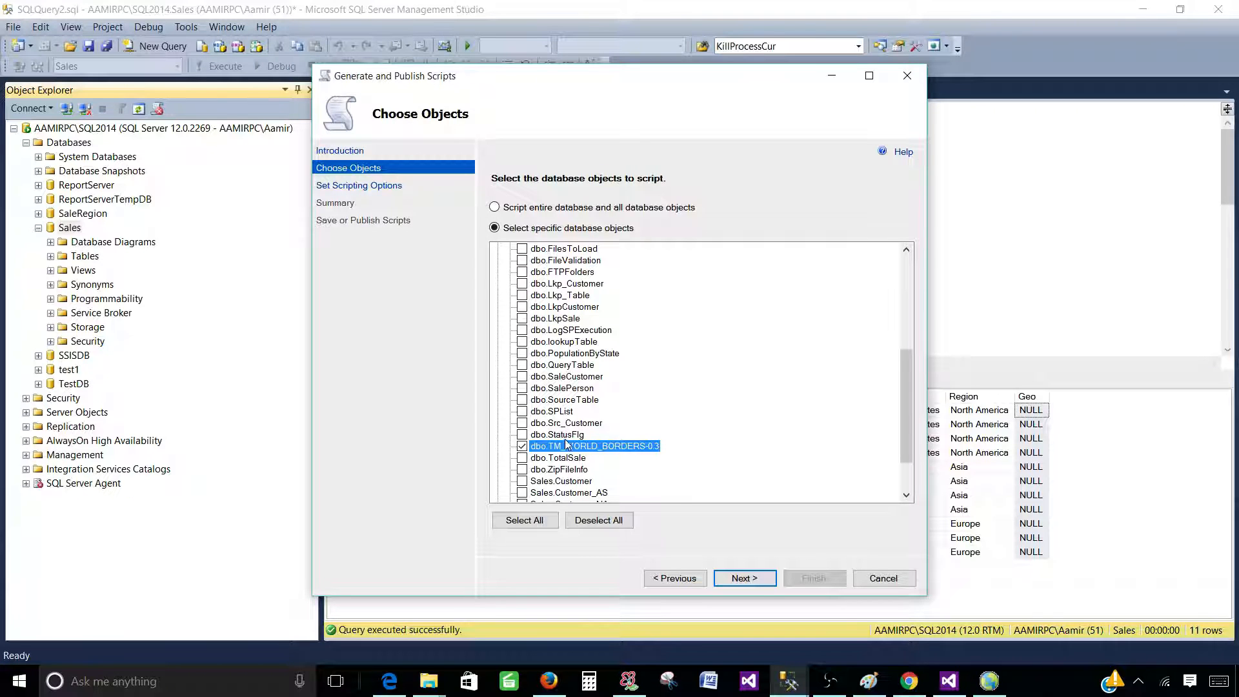
Set the script output to a new query window and generate the dbo.TM_WORLD_BORDERS-0.3 table script
click(743, 576)
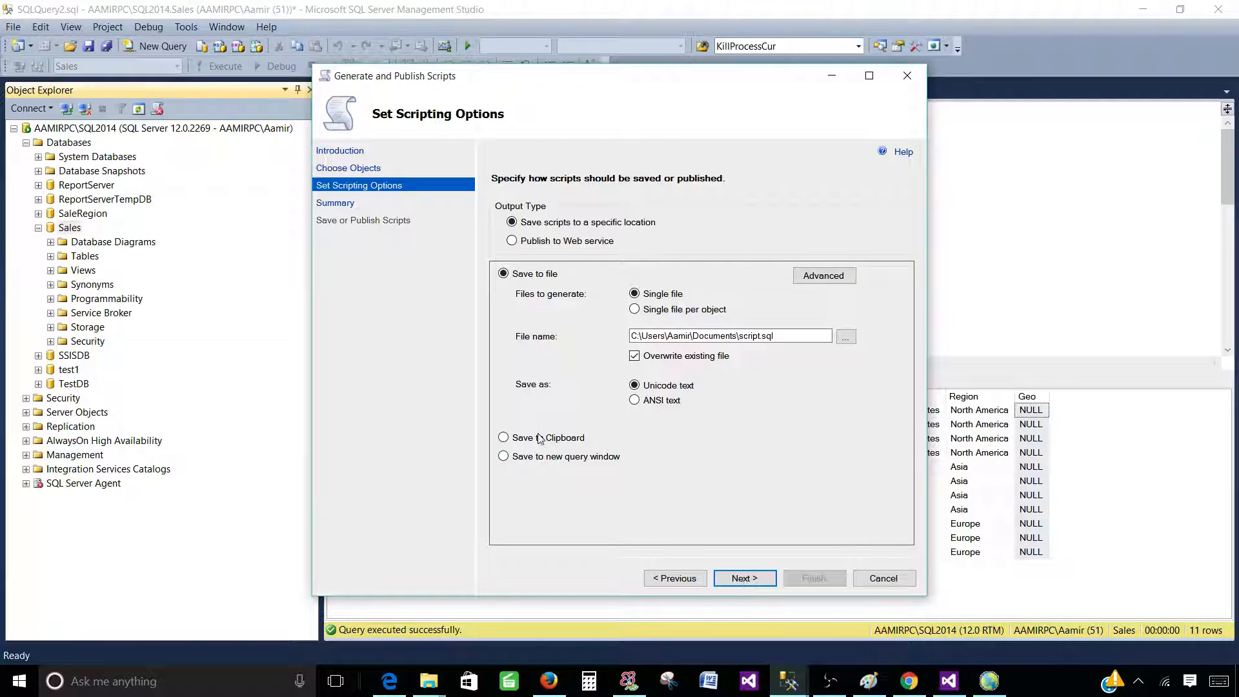
click(503, 456)
click(743, 577)
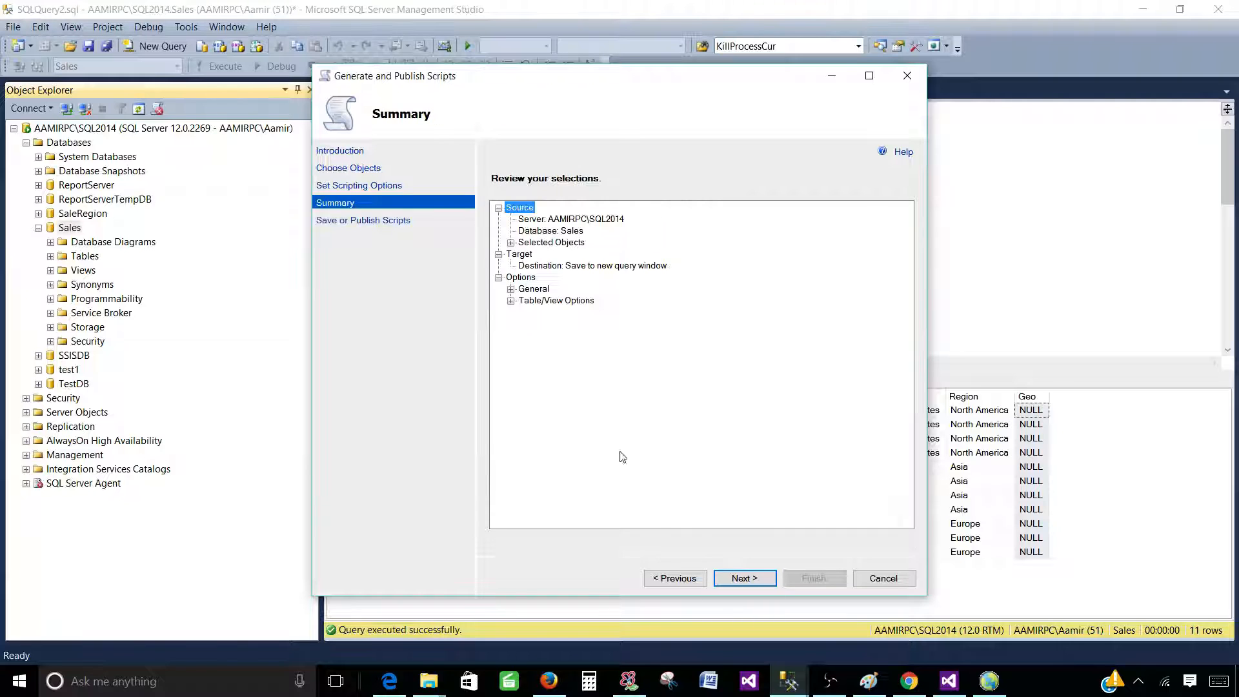
click(736, 578)
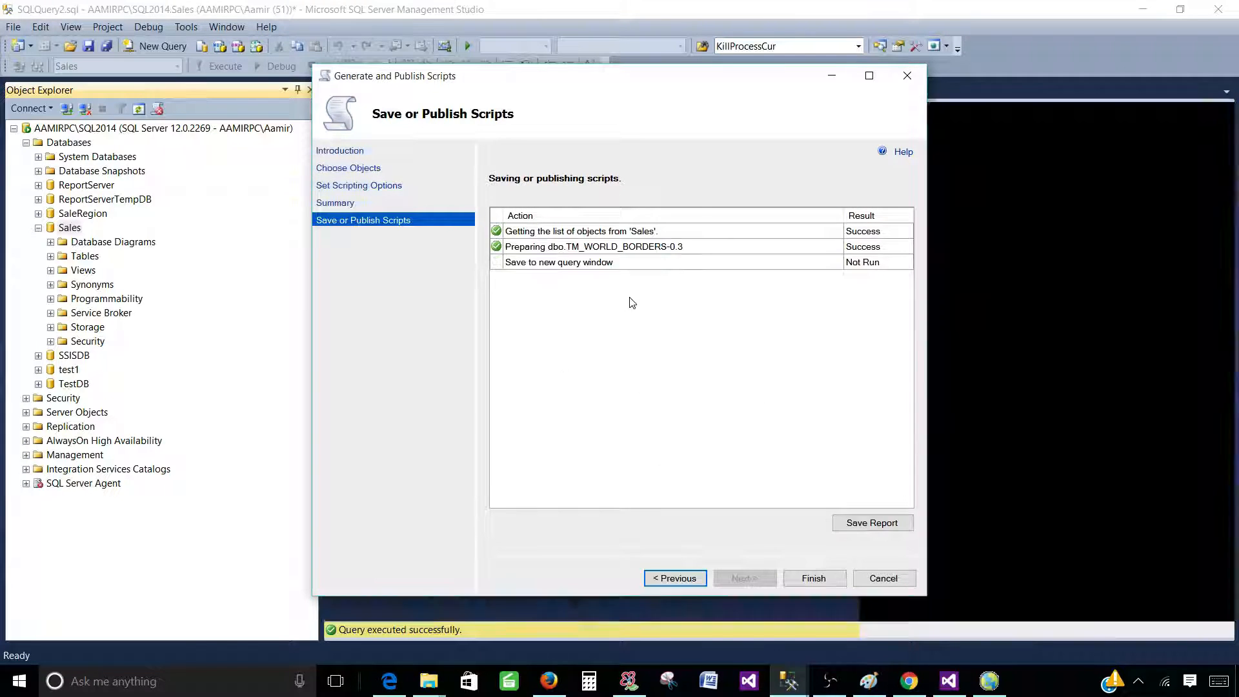
click(814, 578)
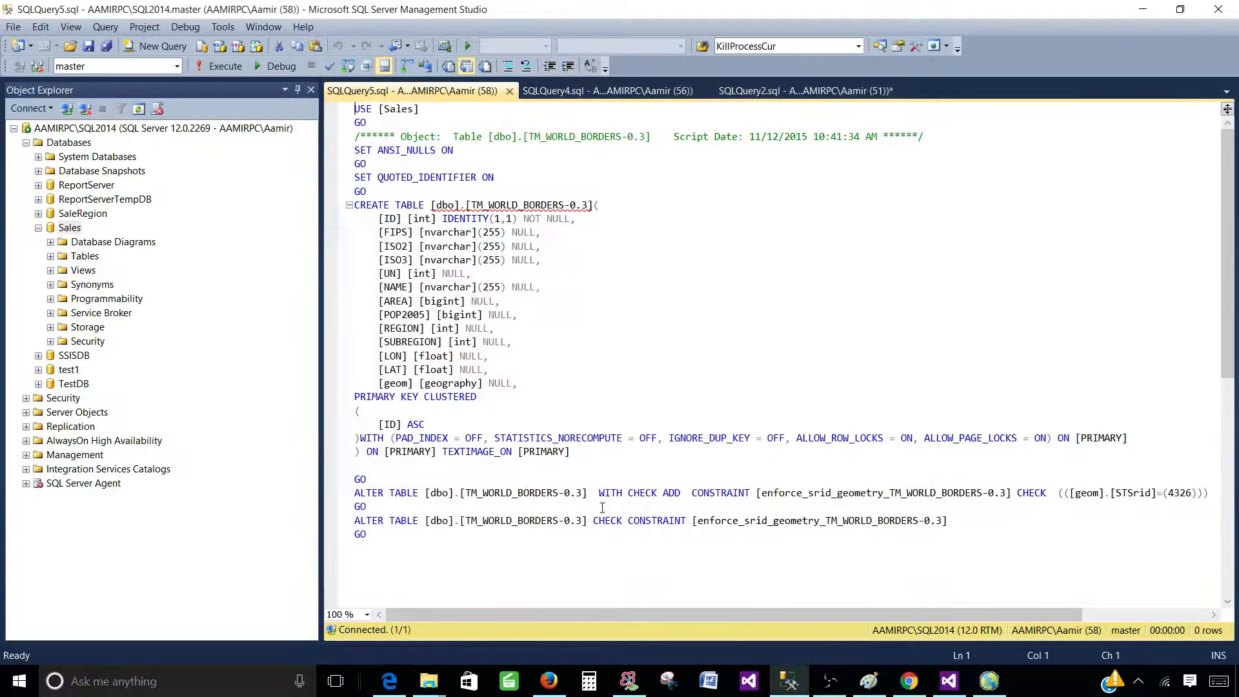
Review the generated dbo.TM_WORLD_BORDERS-0.3 table script, from its column list to the constraint statements
click(638, 299)
scroll(644, 309, down, 6)
scroll(648, 310, up, 2)
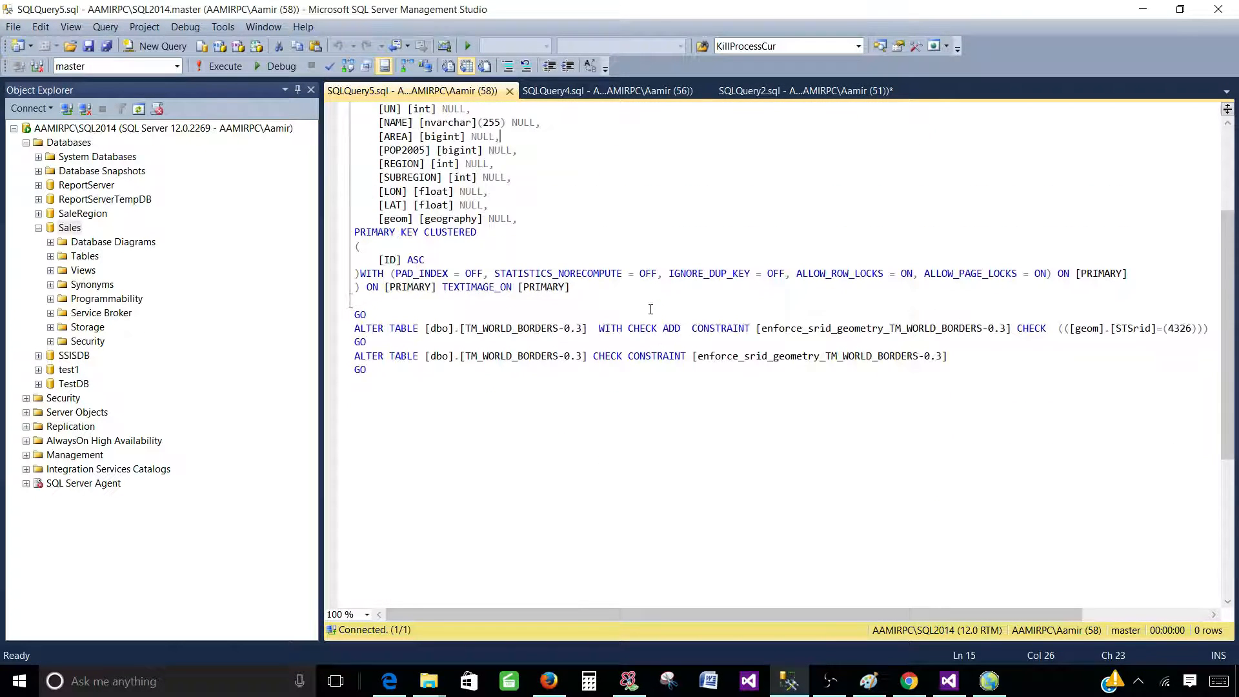
scroll(653, 304, up, 4)
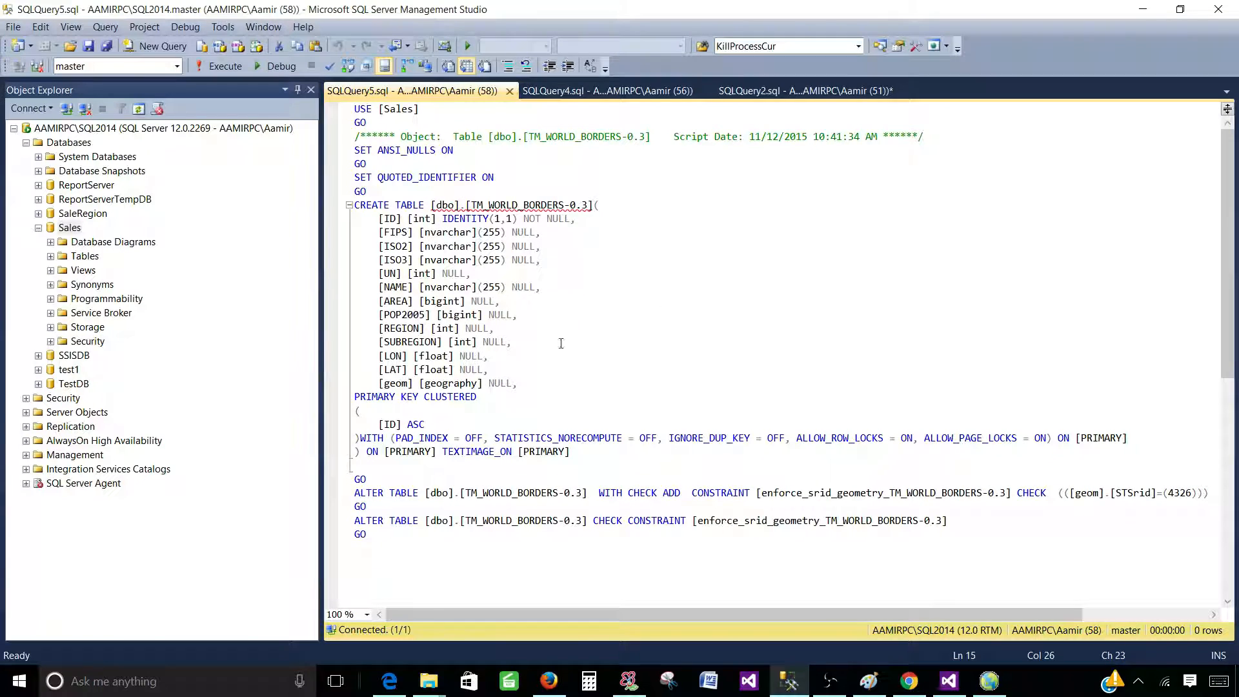
Start Generate Scripts for the Sales database again and choose only the dbo.TM_WORLD_BORDERS-0.3 table to script
right_click(71, 227)
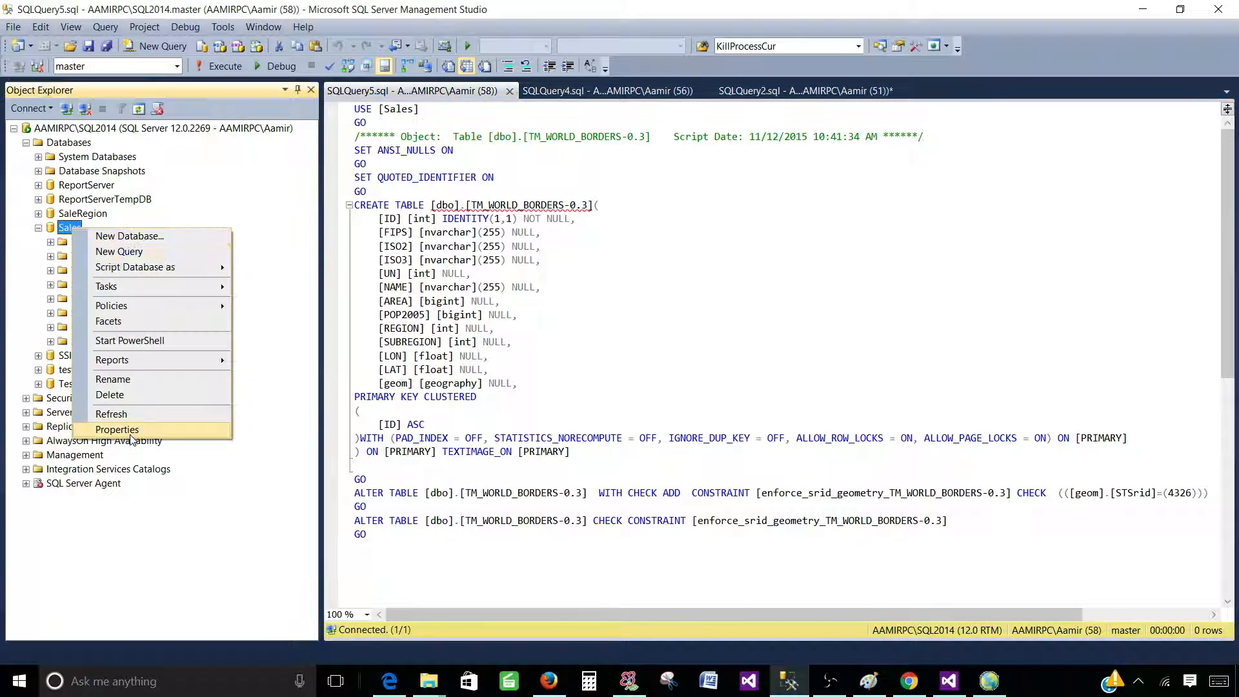
mouse_move(167, 285)
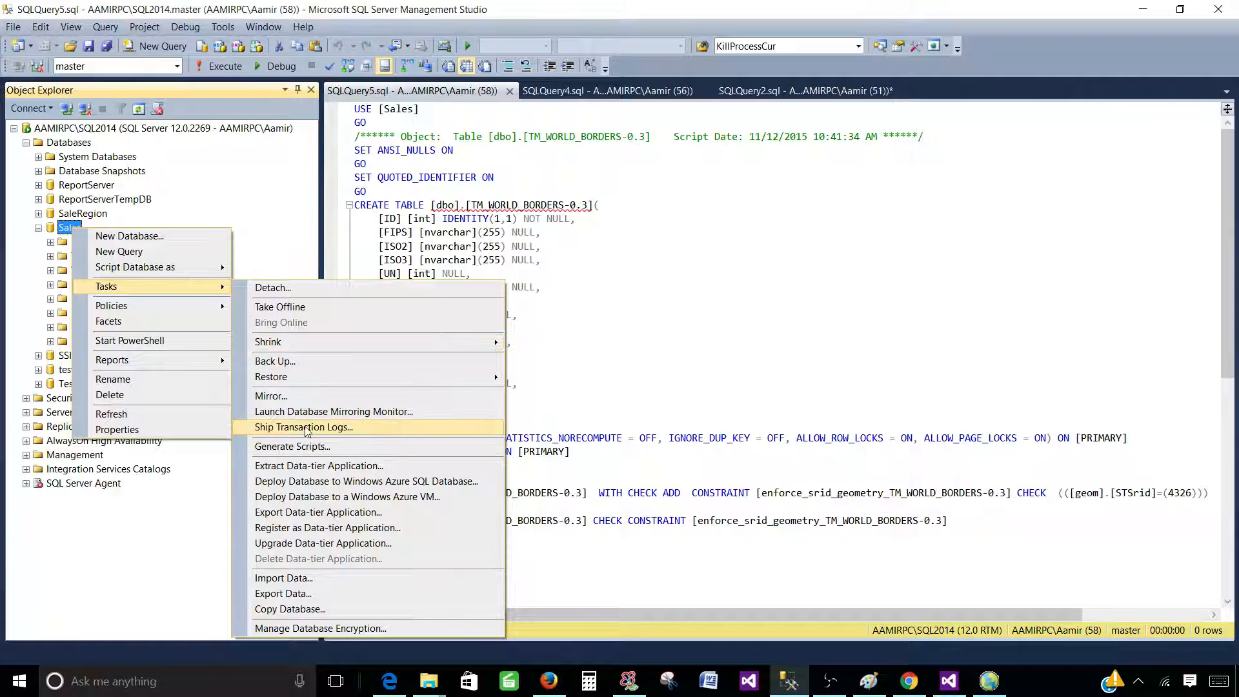
click(310, 446)
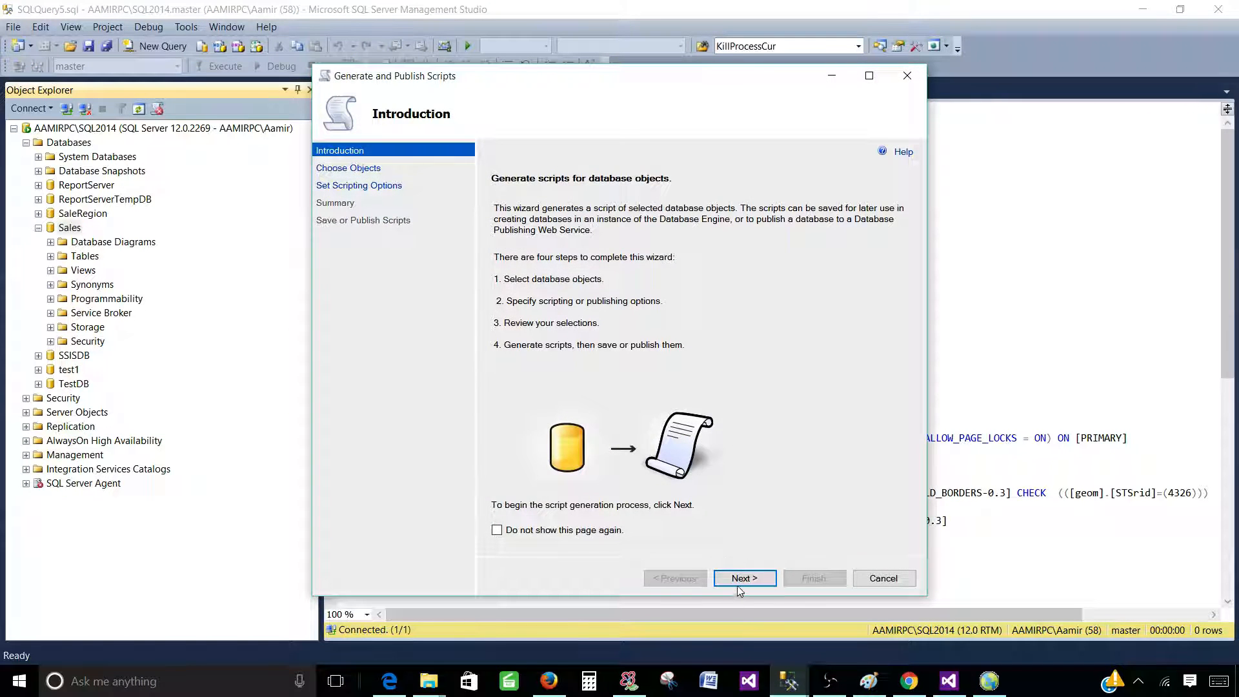
click(742, 578)
click(494, 228)
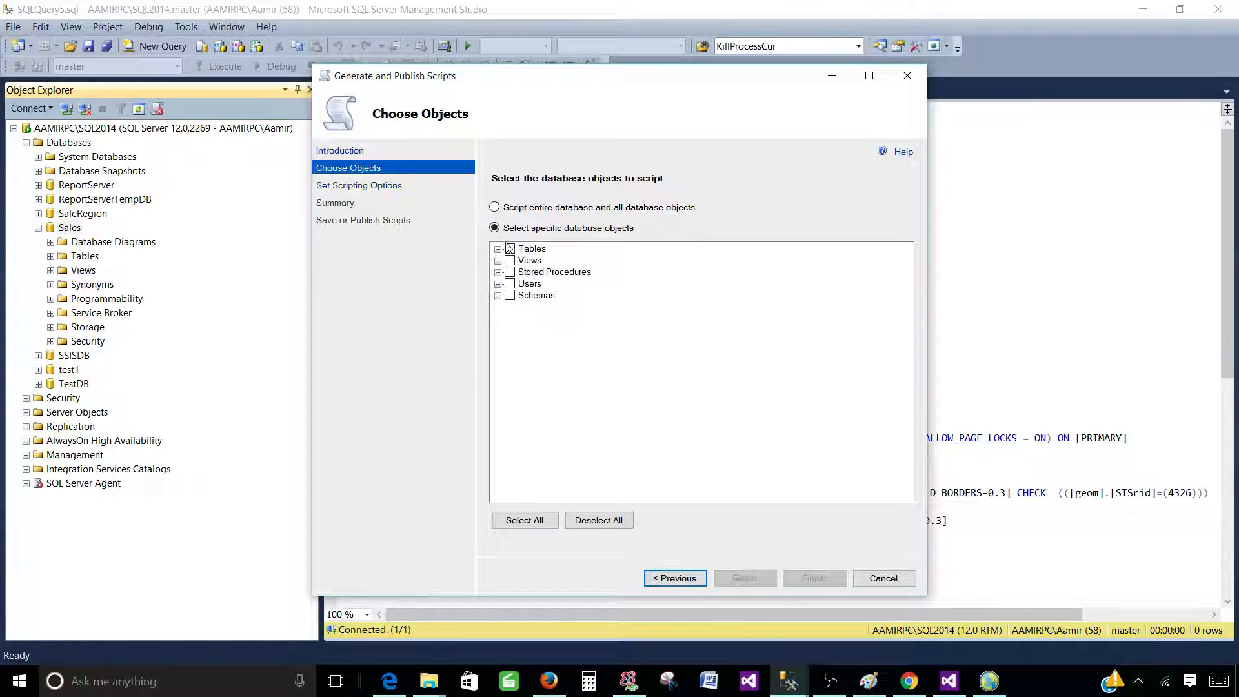
click(498, 249)
scroll(769, 397, down, 5)
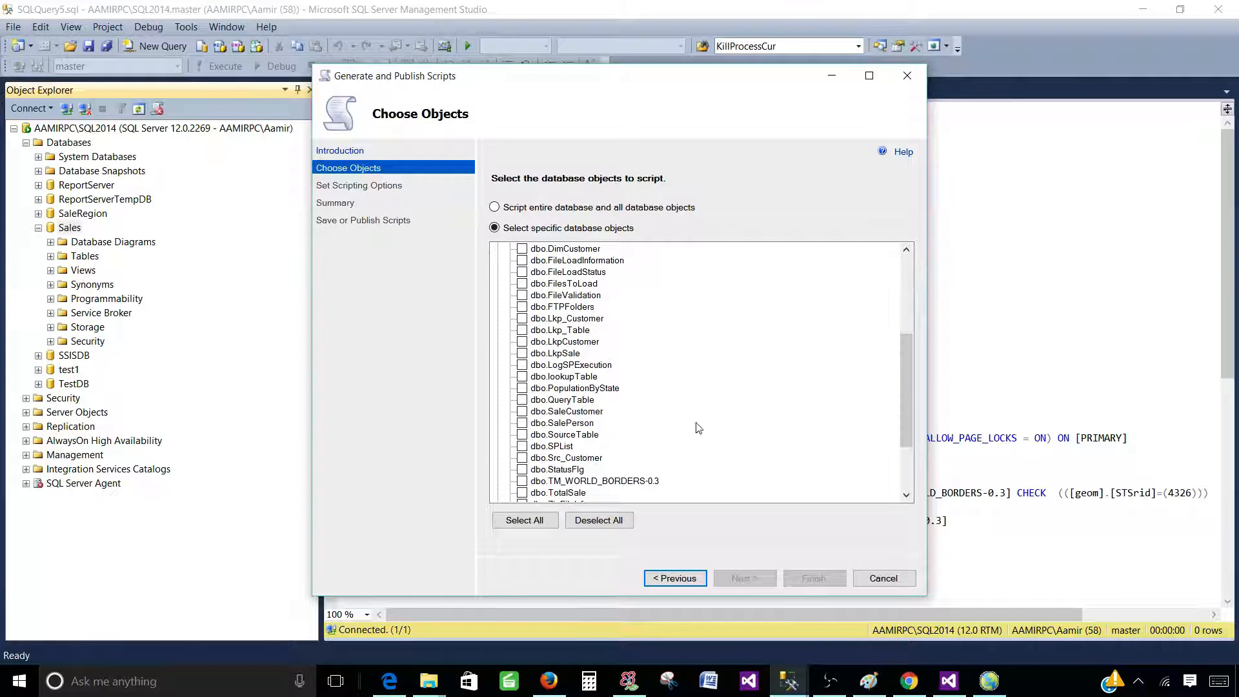
click(523, 481)
scroll(719, 478, down, 3)
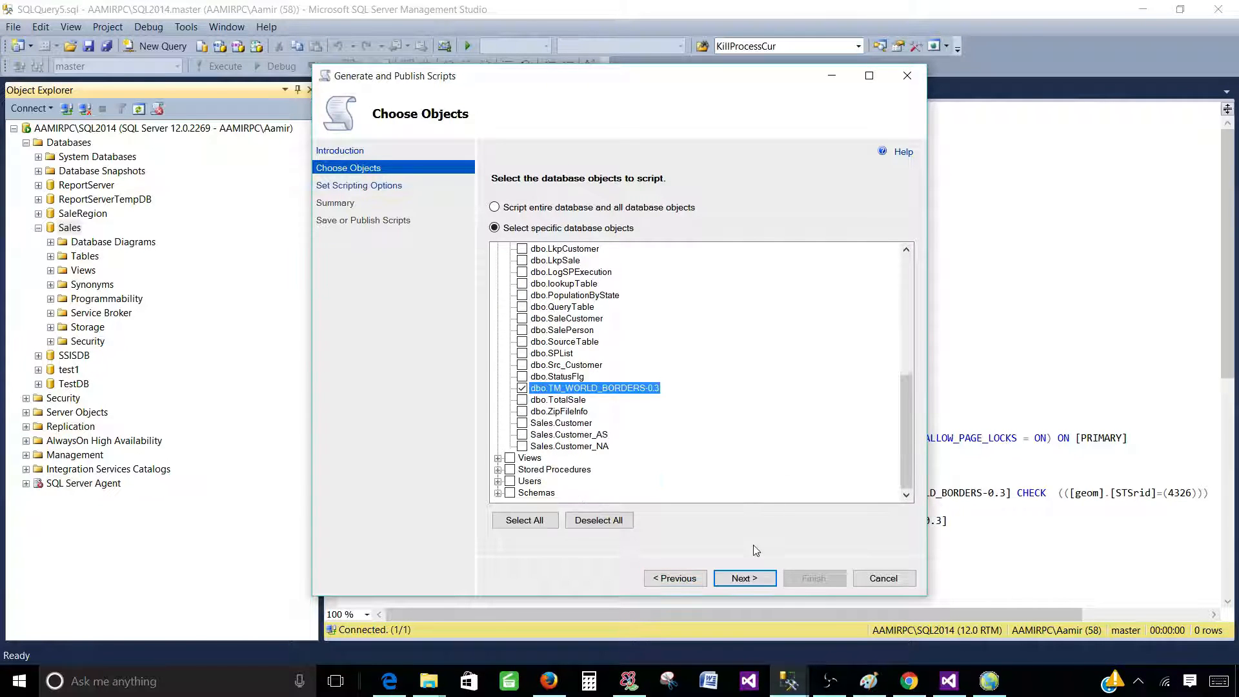
click(744, 579)
In the advanced scripting options, set the types of data to script to Schema and data
click(825, 276)
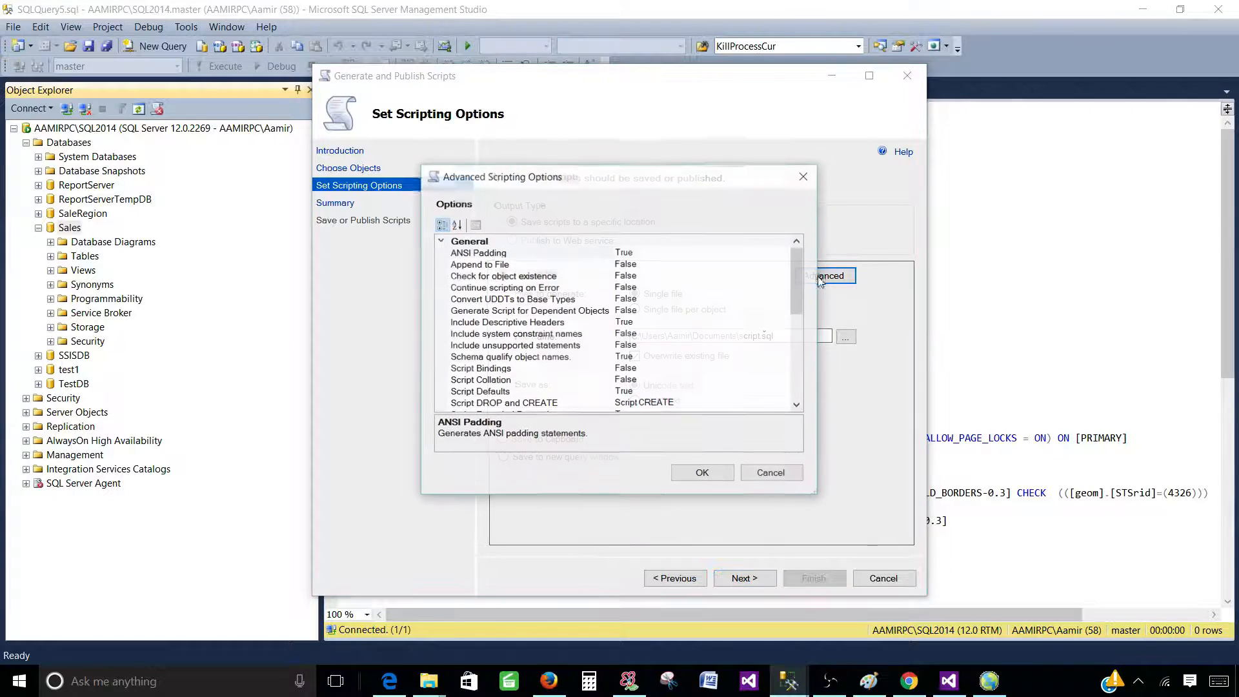
drag(800, 287, 799, 350)
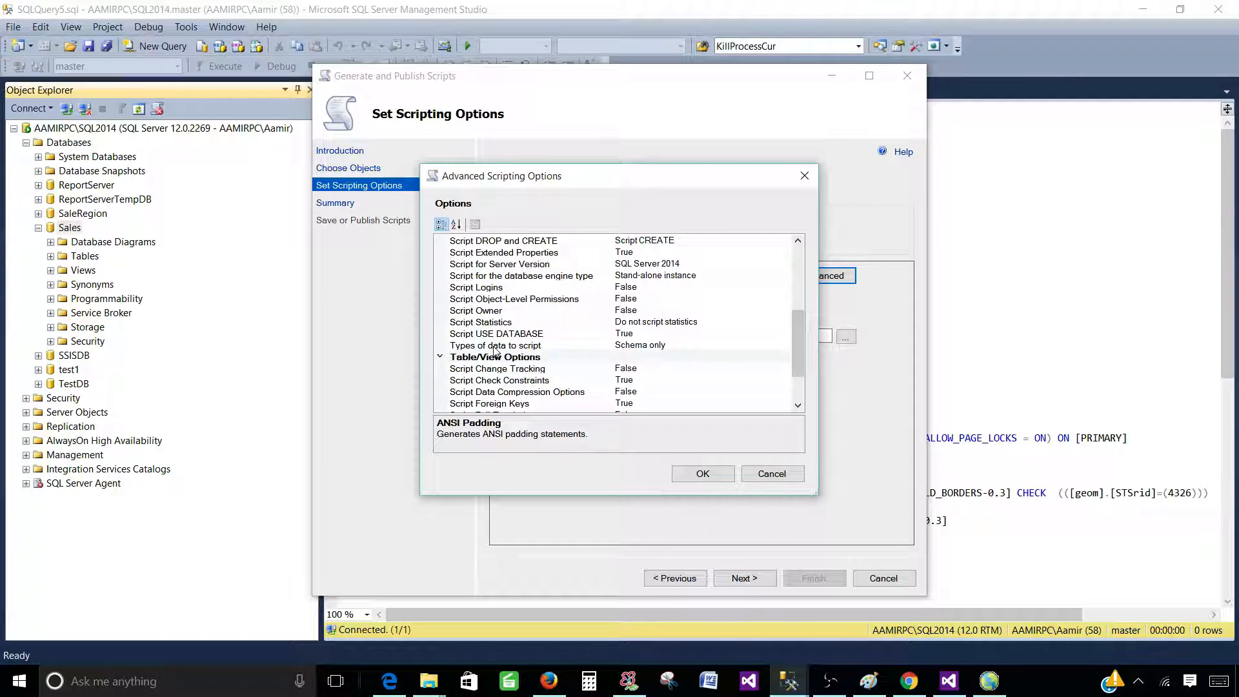
double_click(685, 344)
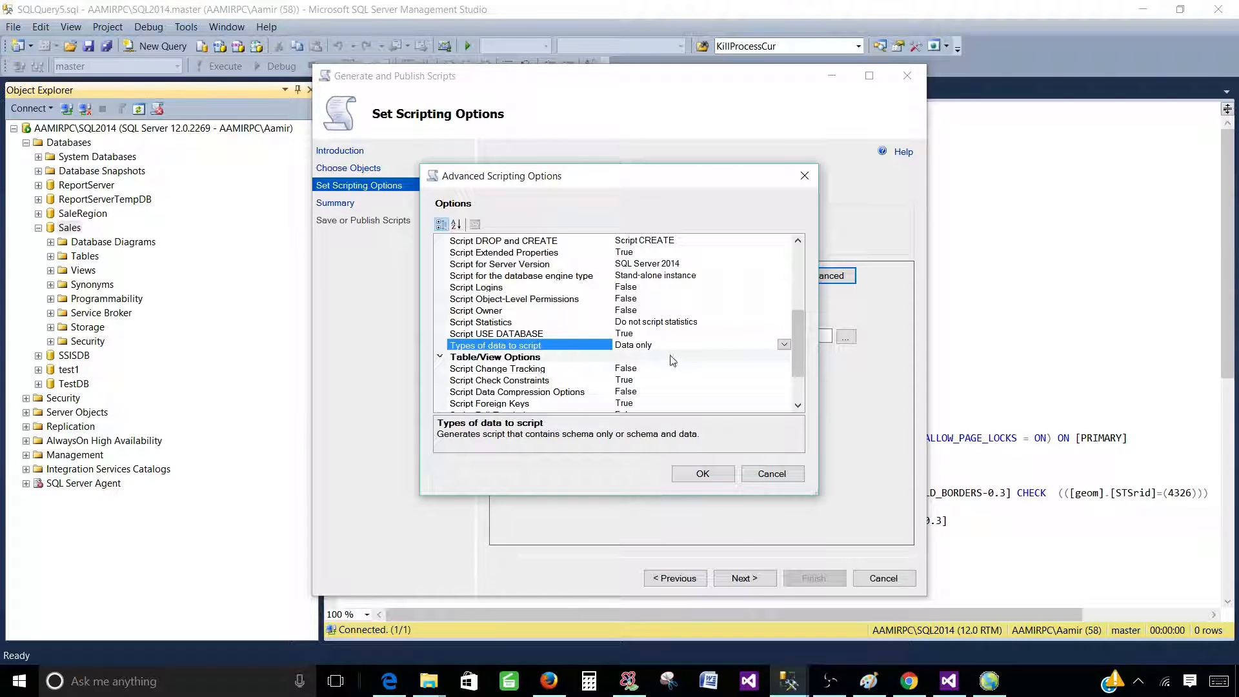
click(785, 345)
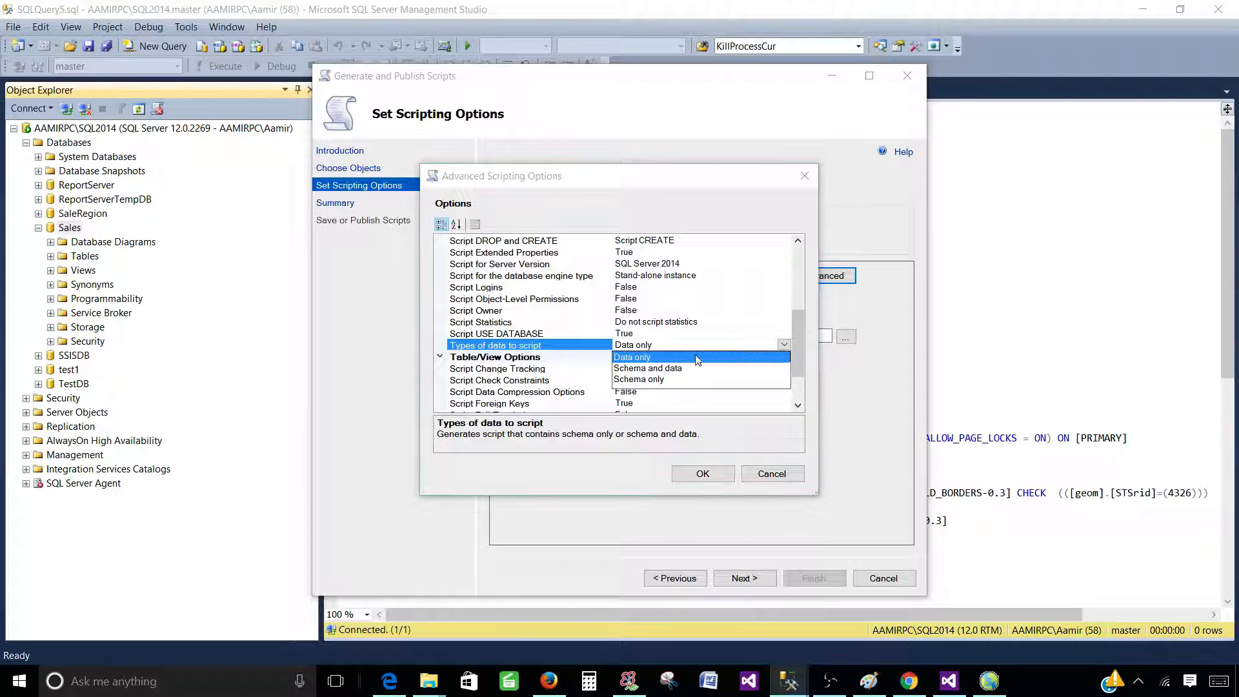
click(656, 367)
click(710, 471)
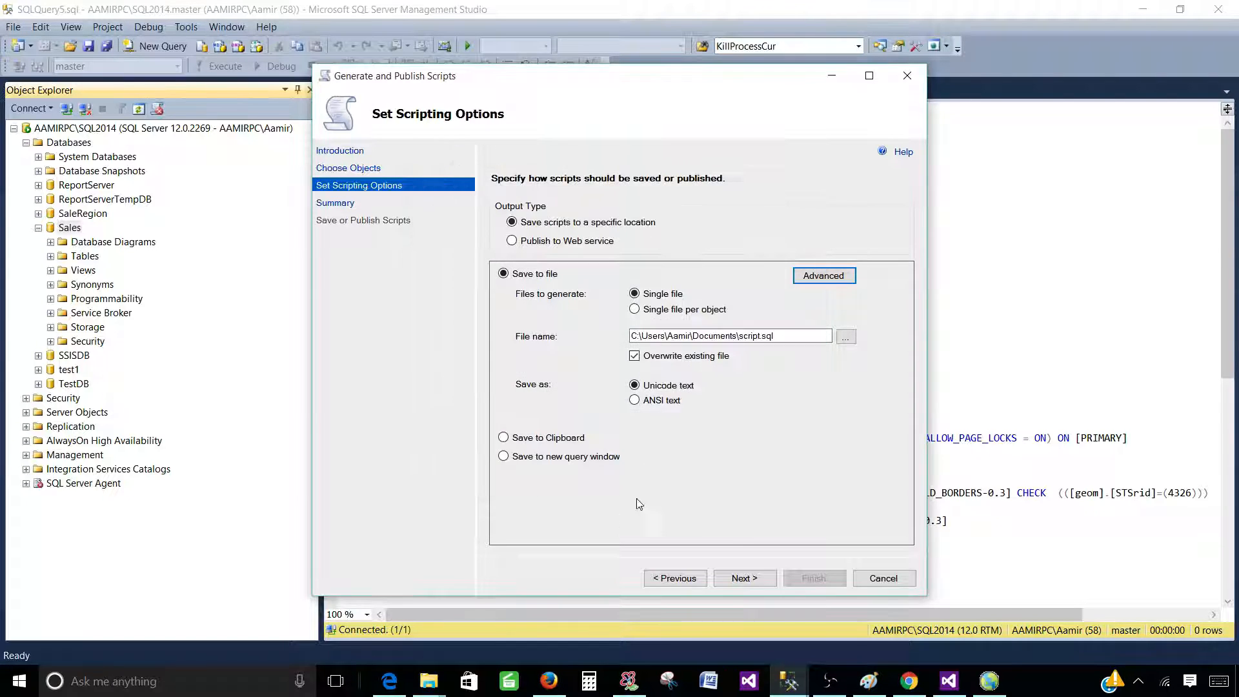
Send the schema and data script to a new query window and finish generating it
click(532, 457)
click(729, 582)
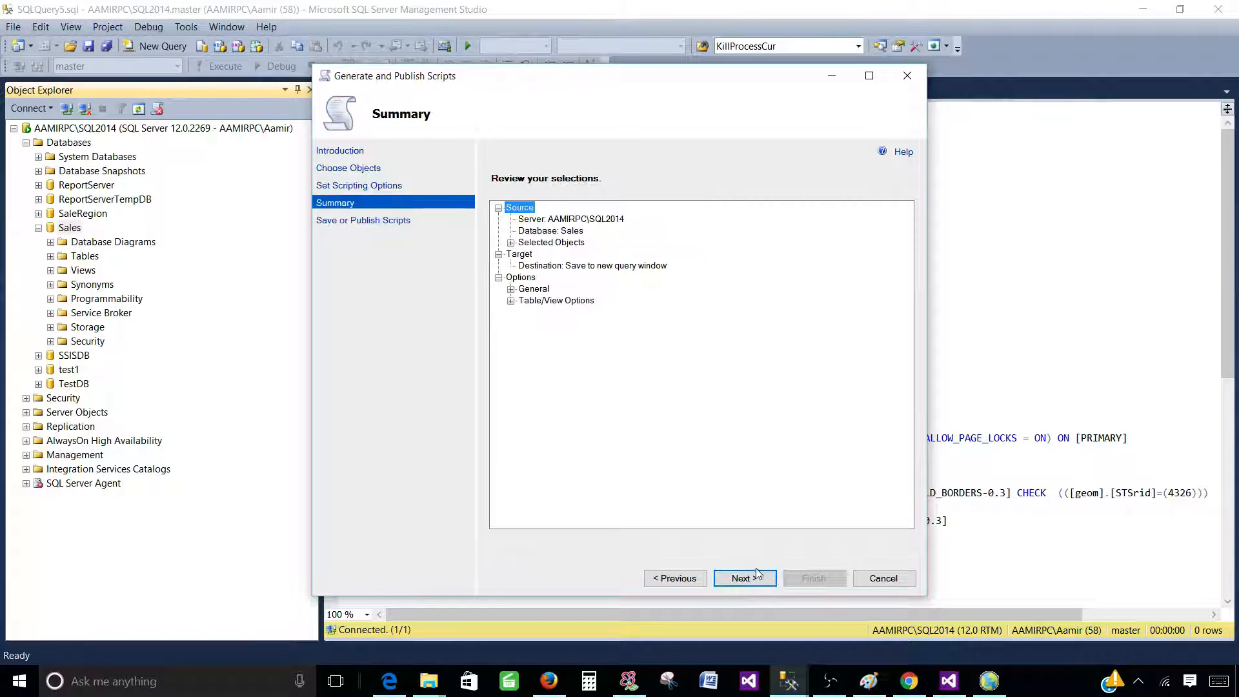
click(732, 579)
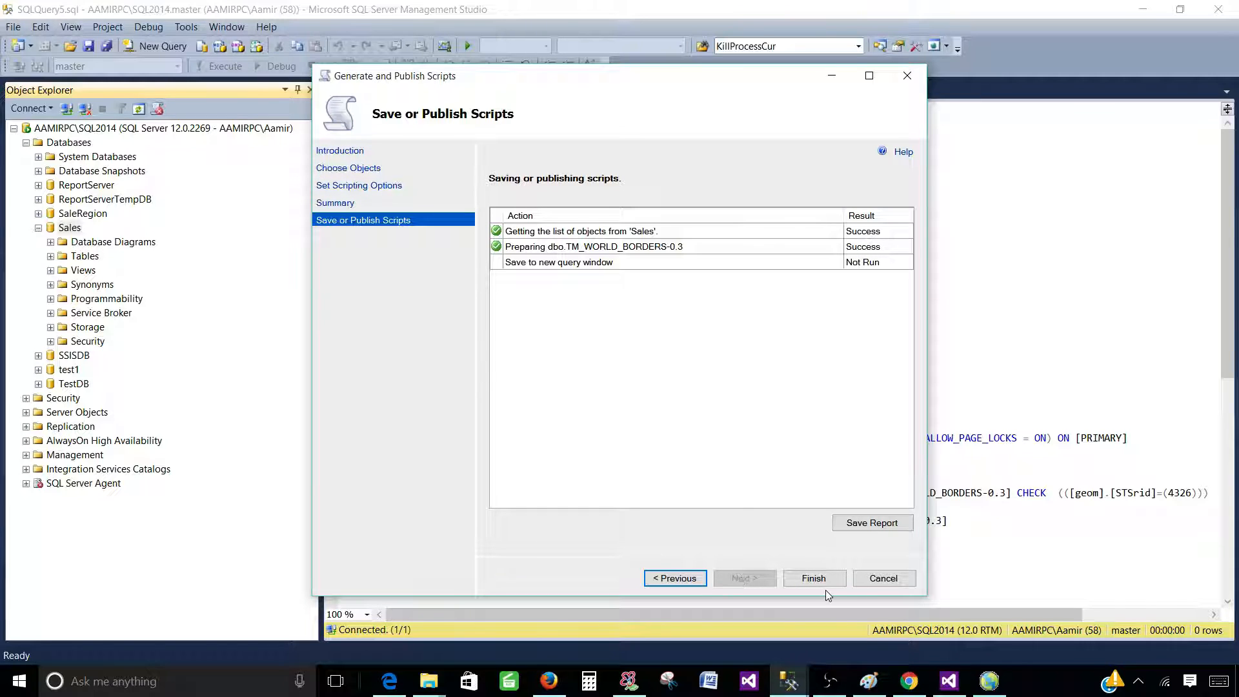
click(818, 581)
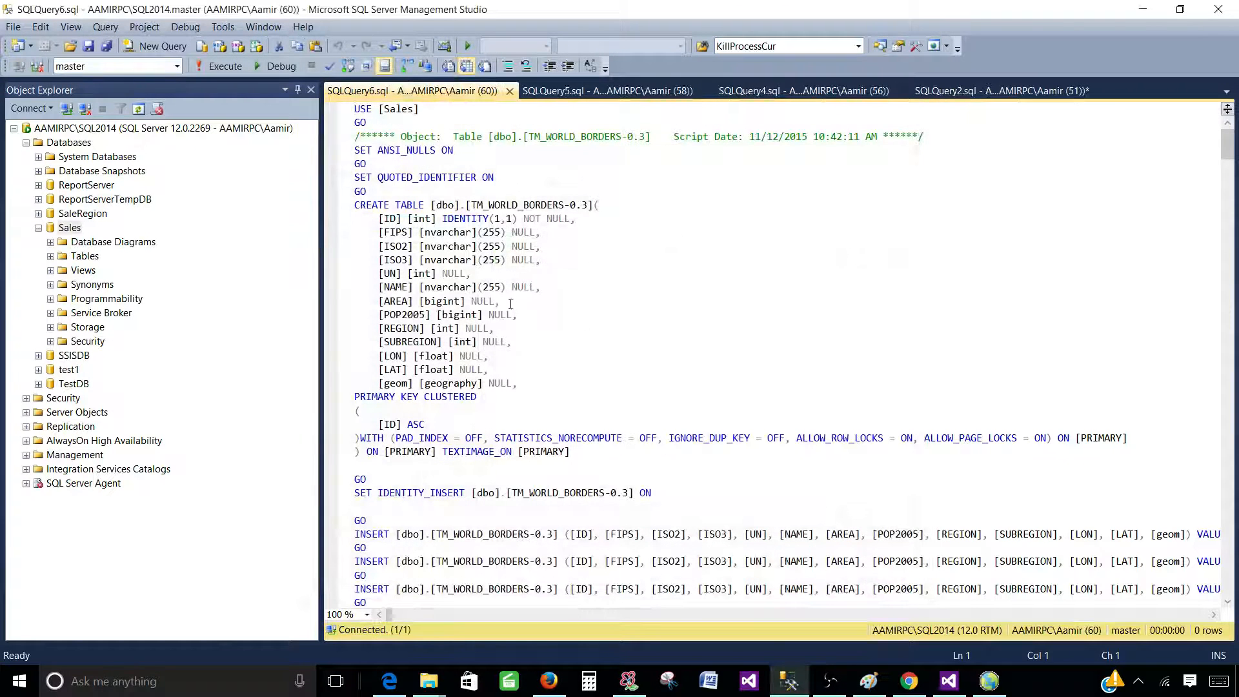
Review the INSERT statements in the generated script and locate dbo.TM_WORLD_BORDERS-0.3 in the Sales table list
click(510, 303)
scroll(640, 349, down, 1)
scroll(482, 346, down, 8)
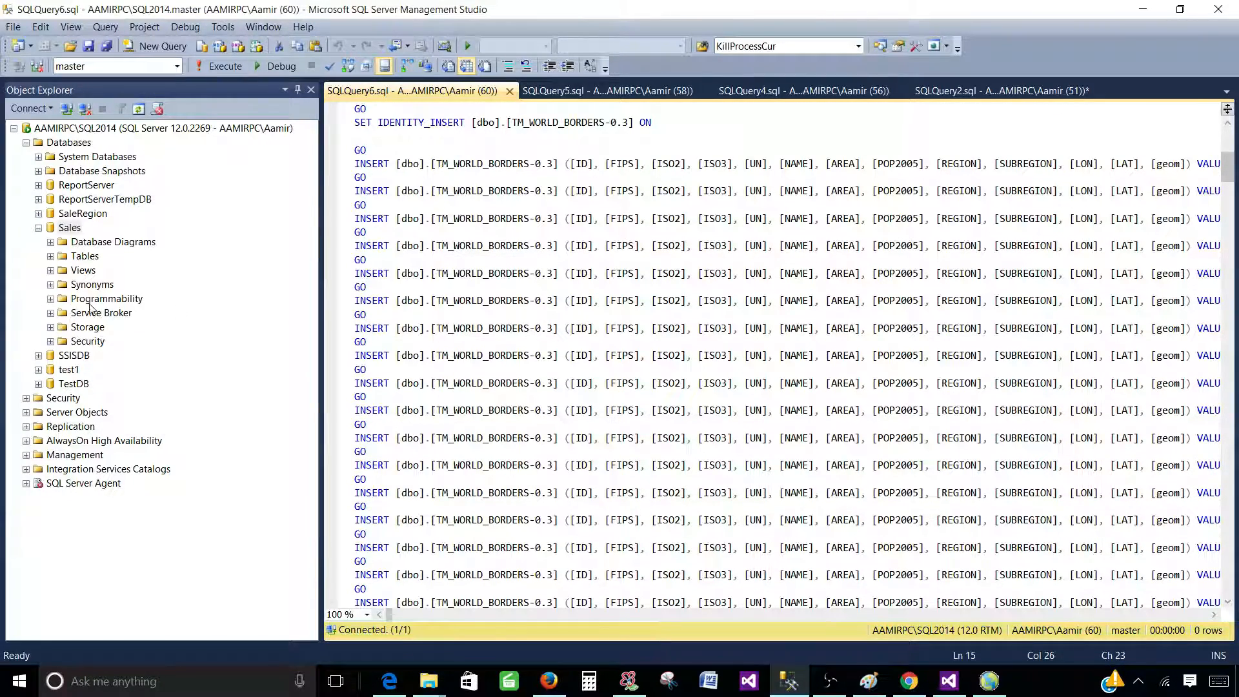
click(50, 256)
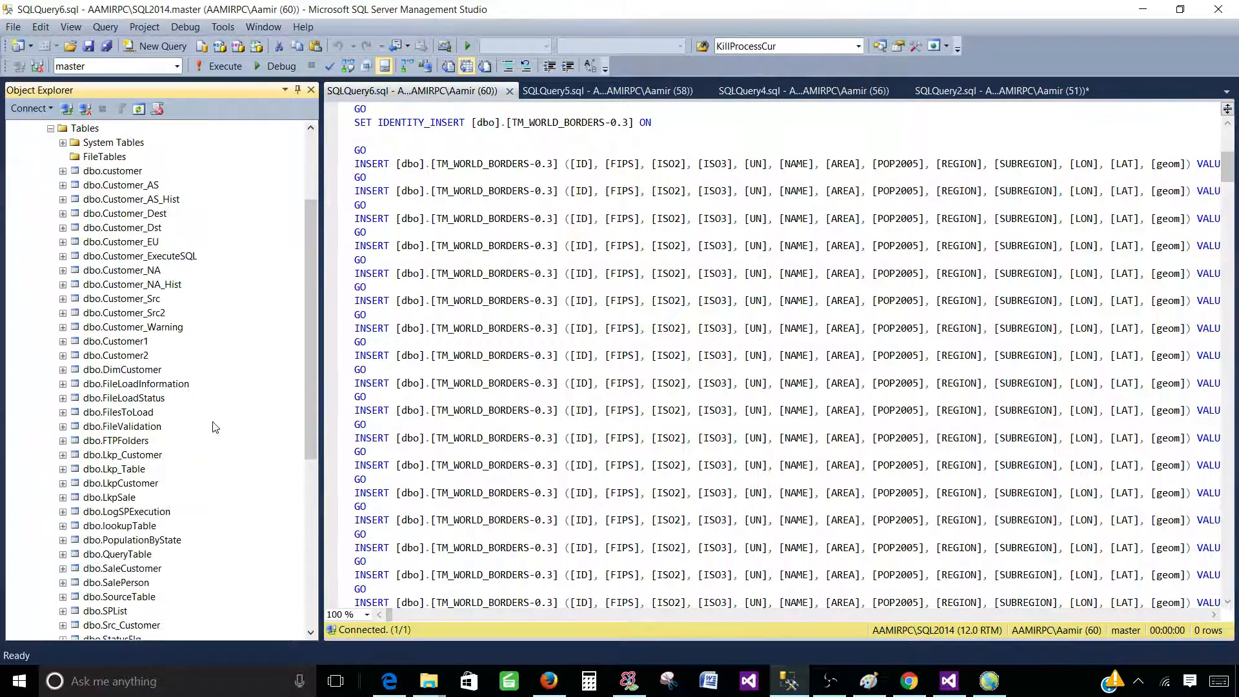
scroll(236, 416, down, 4)
click(206, 440)
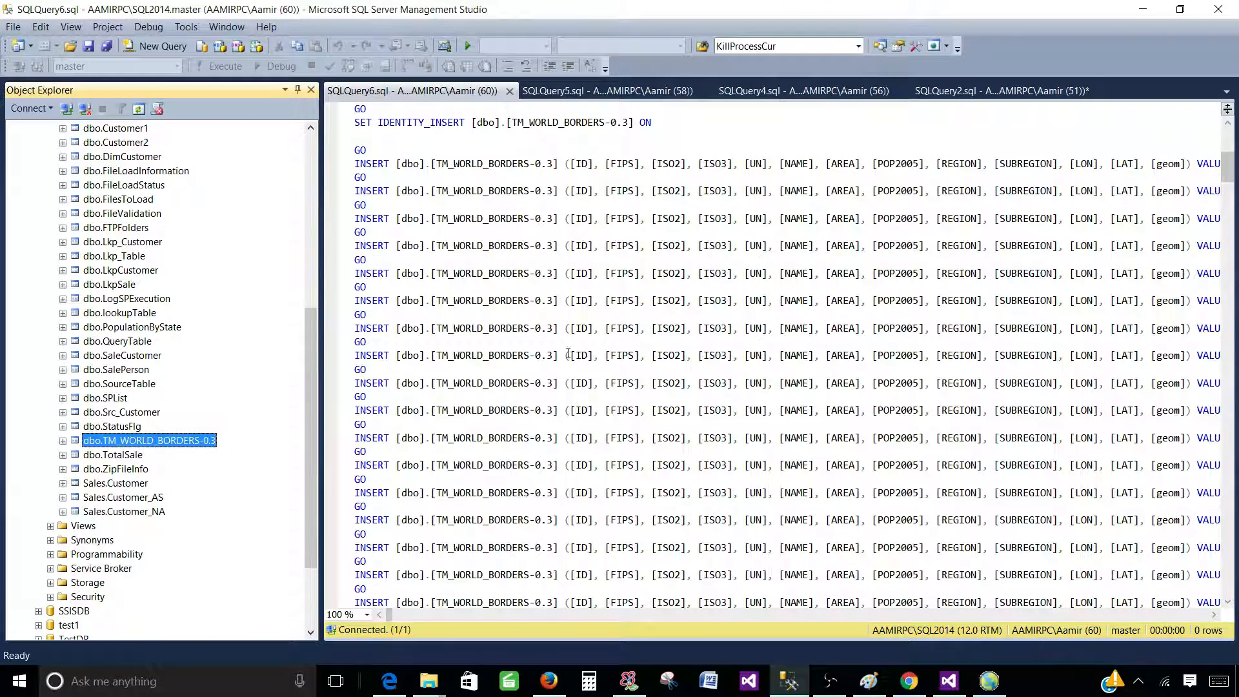
click(548, 176)
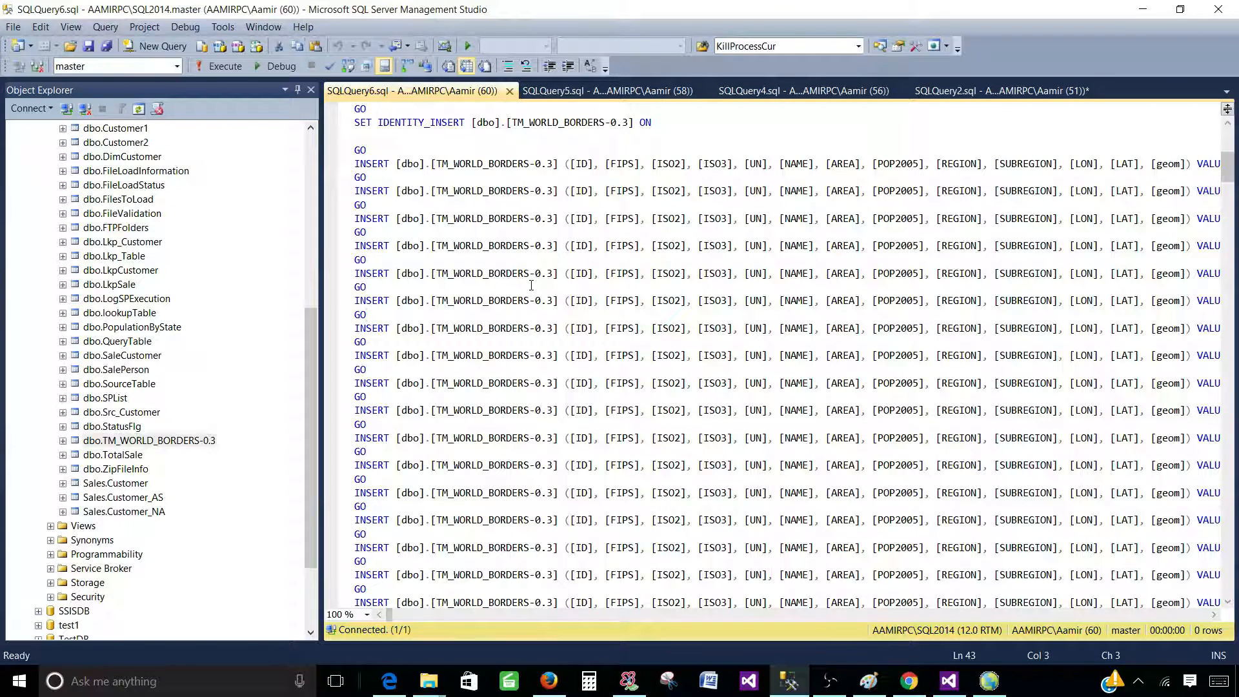
Close both generated script windows, rerun Select * from dbo.TotalSale, and highlight the Country column in its results
click(509, 91)
click(509, 91)
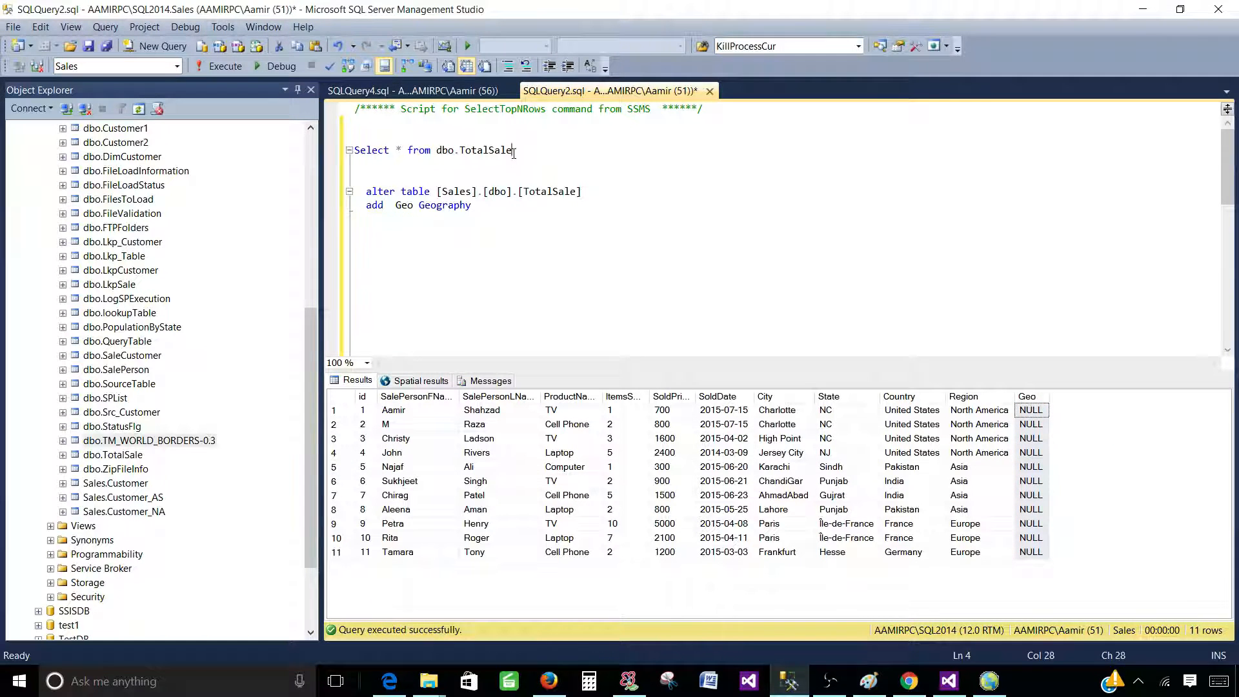
drag(512, 155, 463, 142)
key(F5)
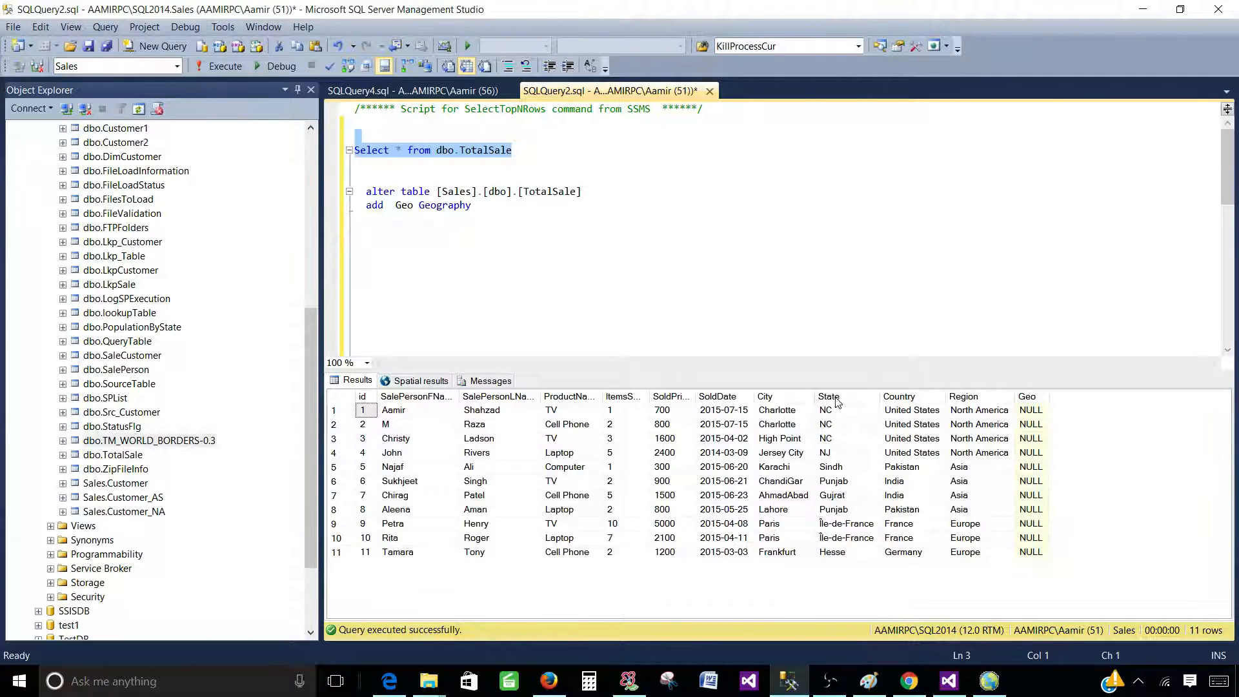
click(917, 399)
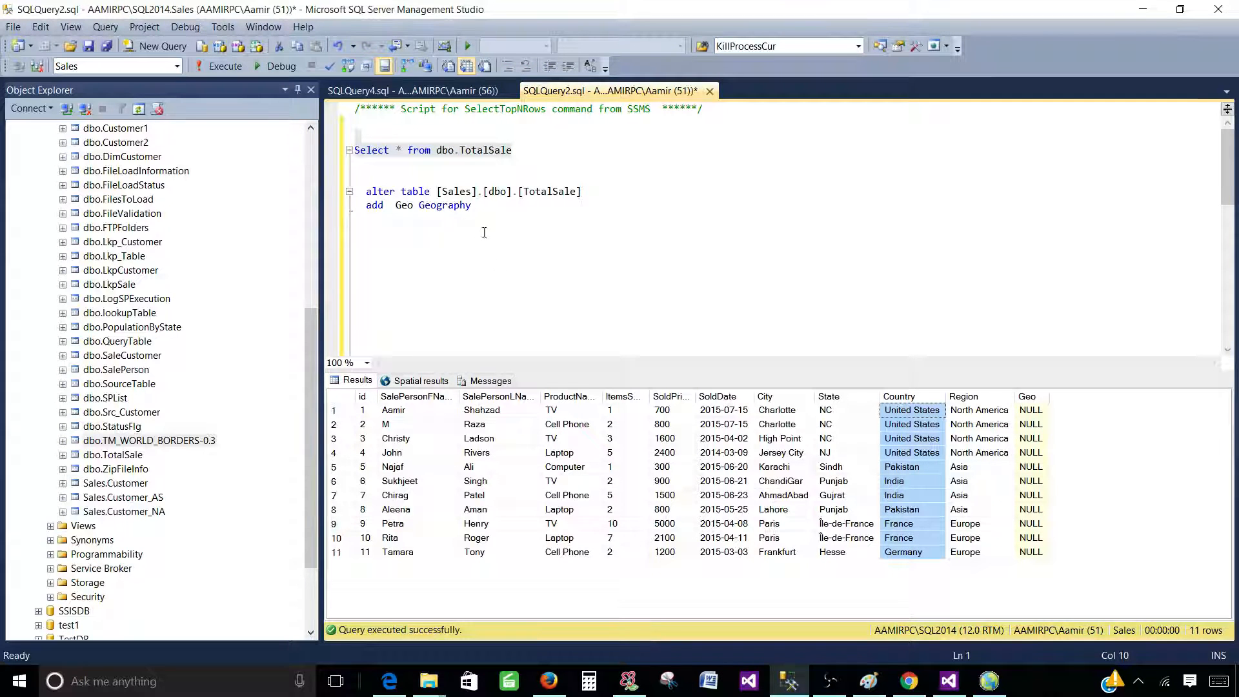
Below the alter table statement, add the query Select * From [dbo].[TM_WORLD_BORDERS-0.3] and run it
drag(148, 440, 508, 283)
key(Up)
key(Up)
key(Up)
click(355, 261)
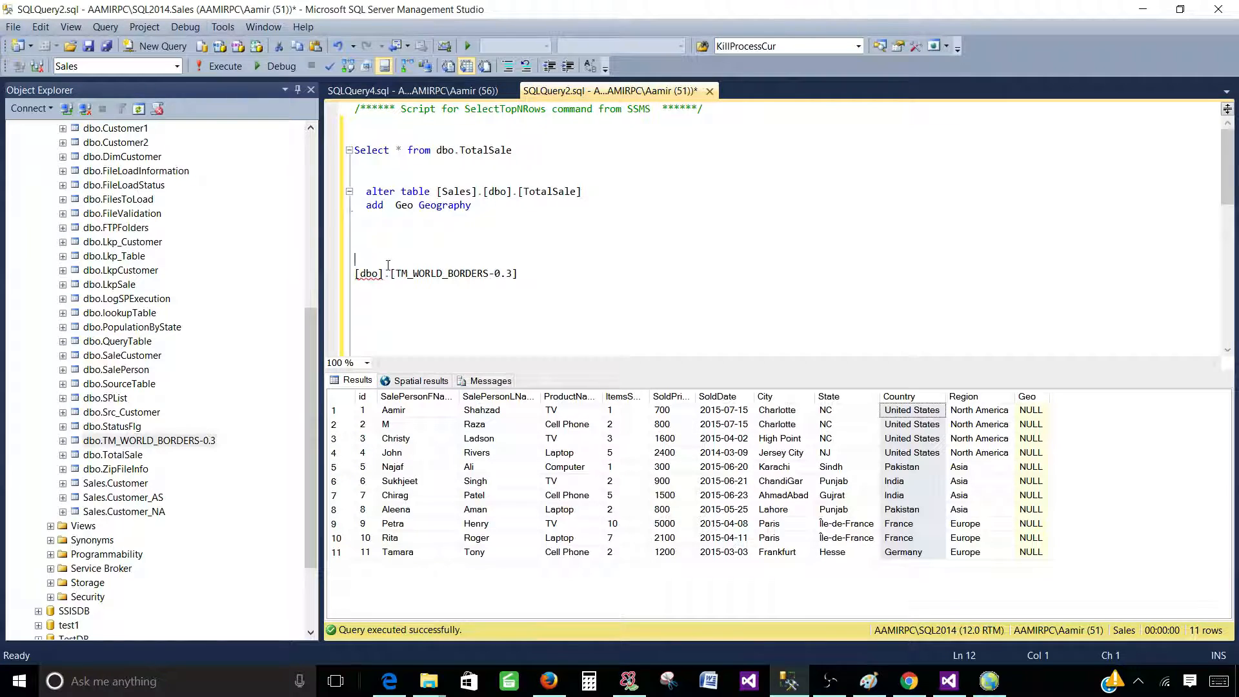
text(Select * From)
drag(583, 277, 342, 246)
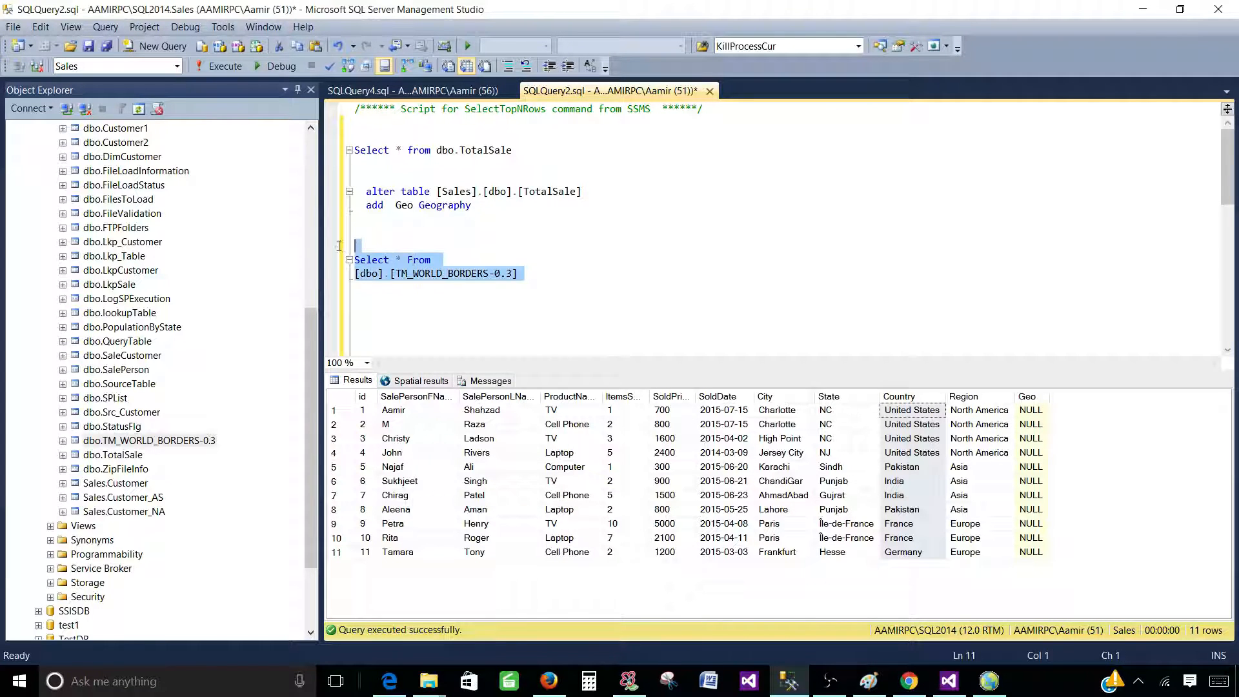
click(226, 67)
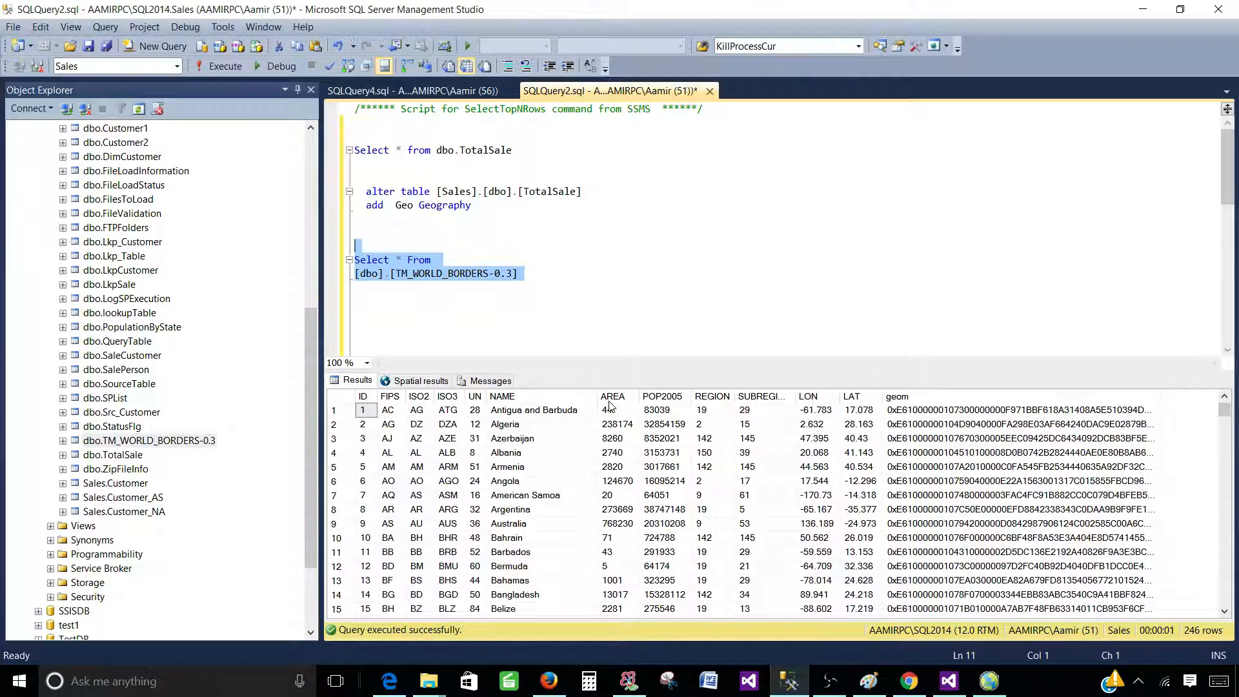
Examine the geom column of the world borders rows, and view the spatial results map in an enlarged pane
click(448, 396)
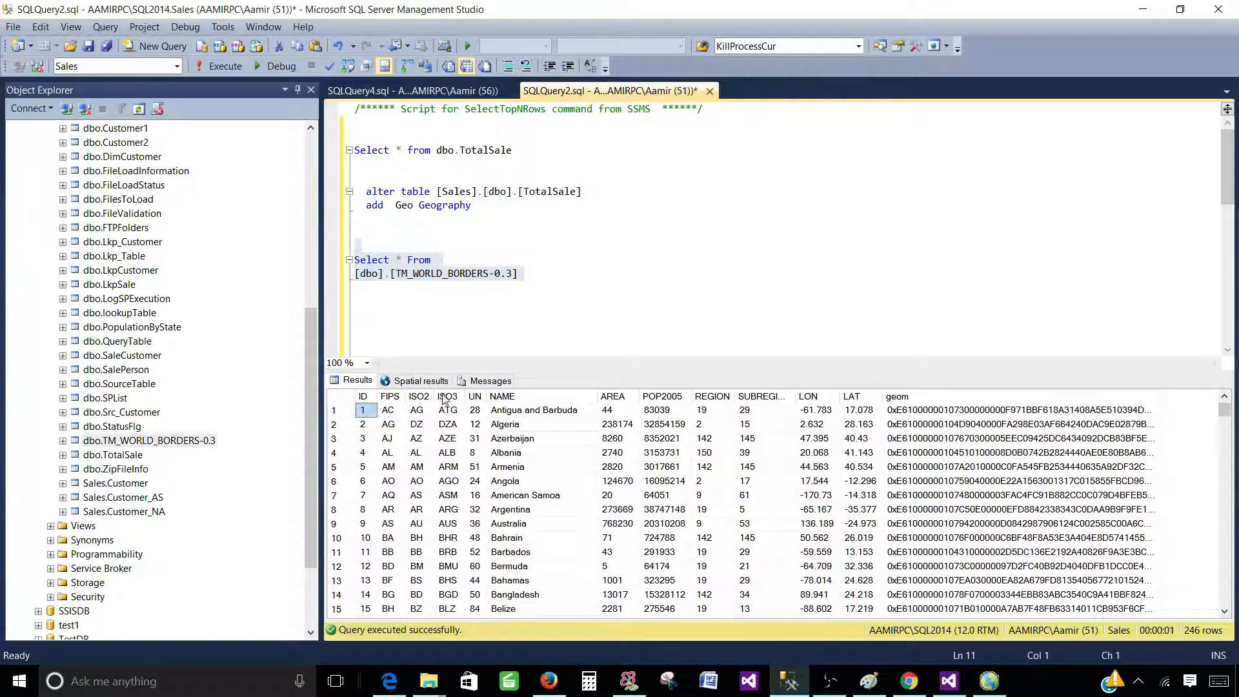
click(924, 397)
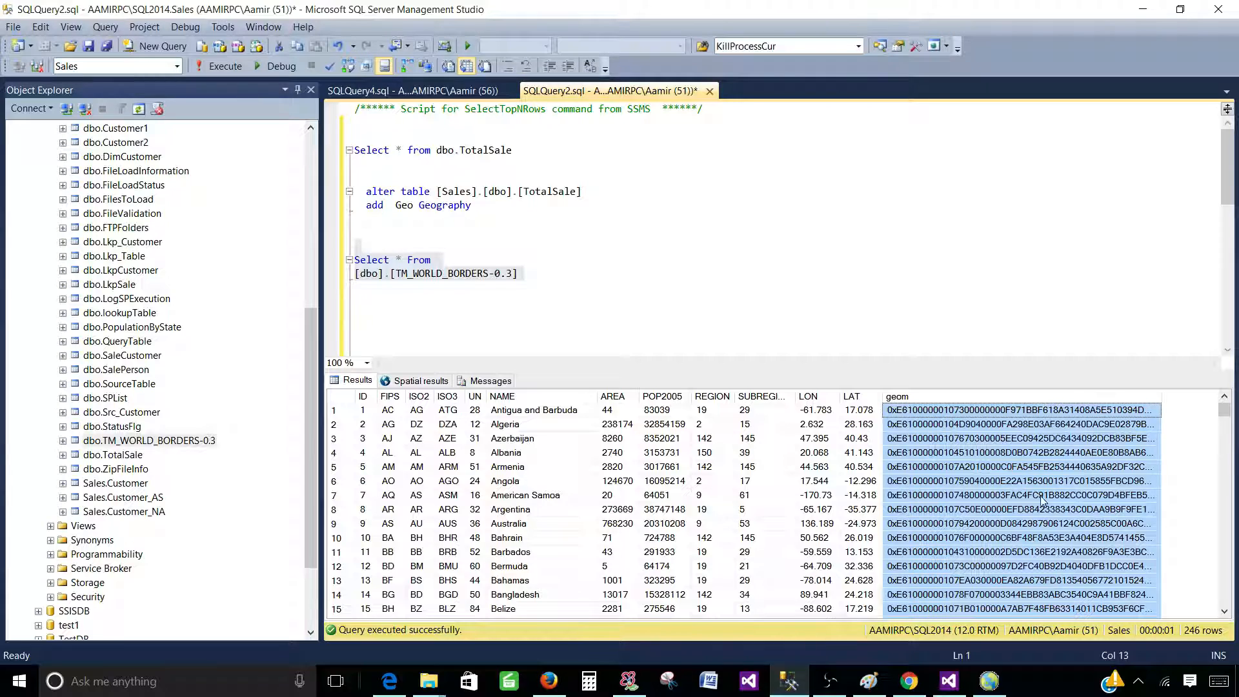
click(416, 380)
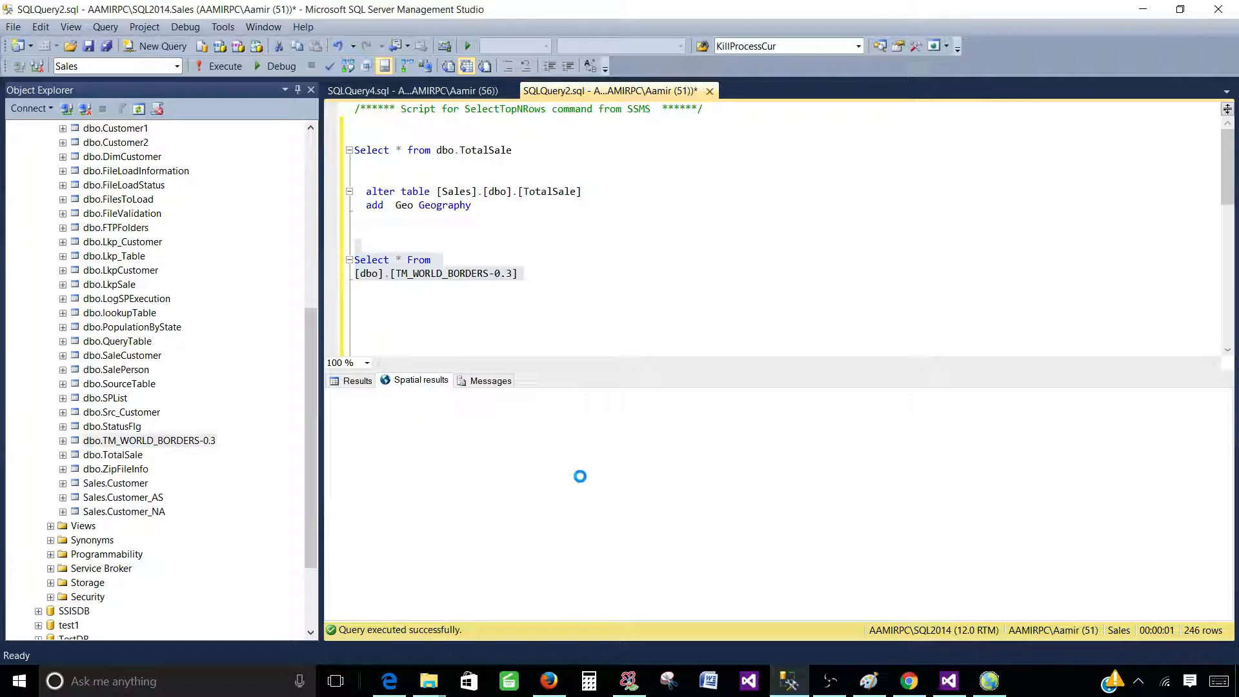
drag(558, 370, 559, 287)
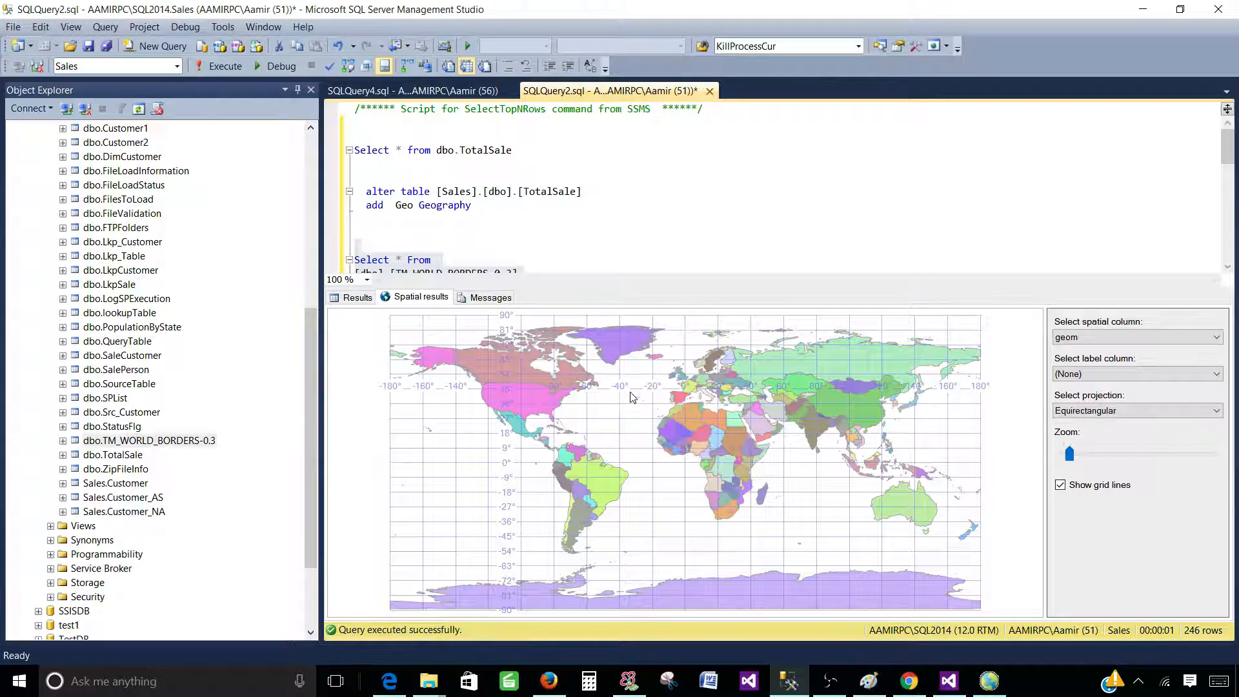
Return to the world borders result rows and inspect the NAME column holding the country names
click(470, 207)
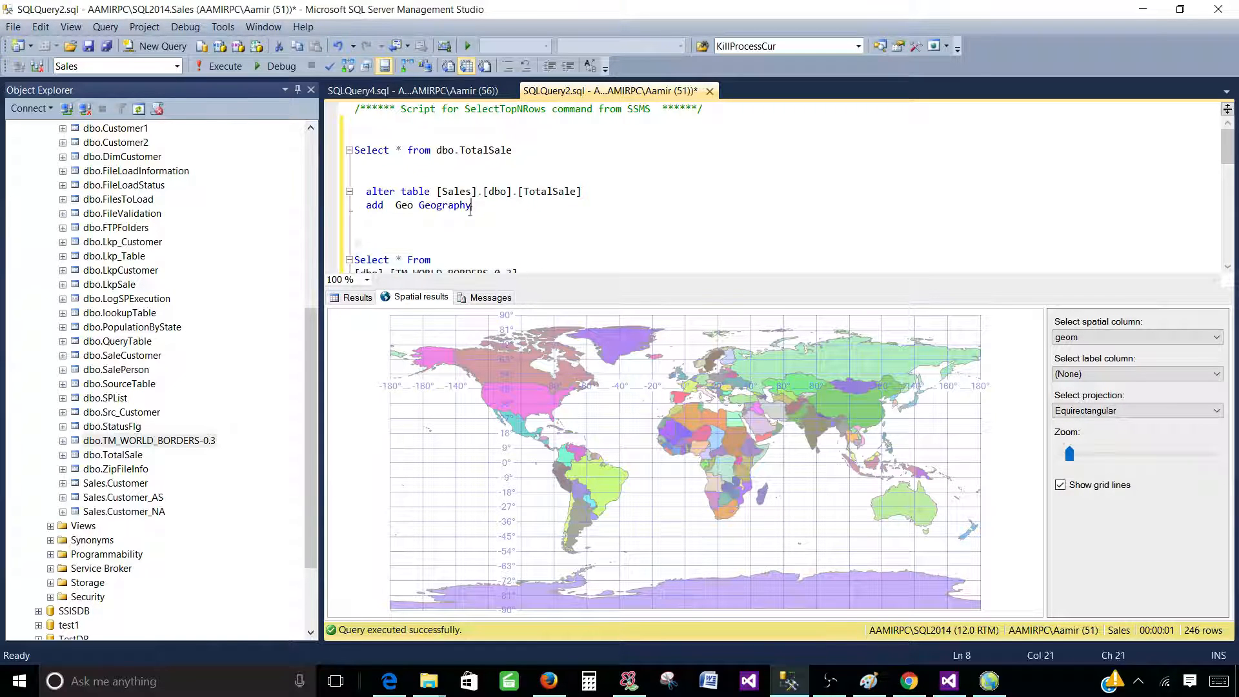
scroll(456, 230, down, 1)
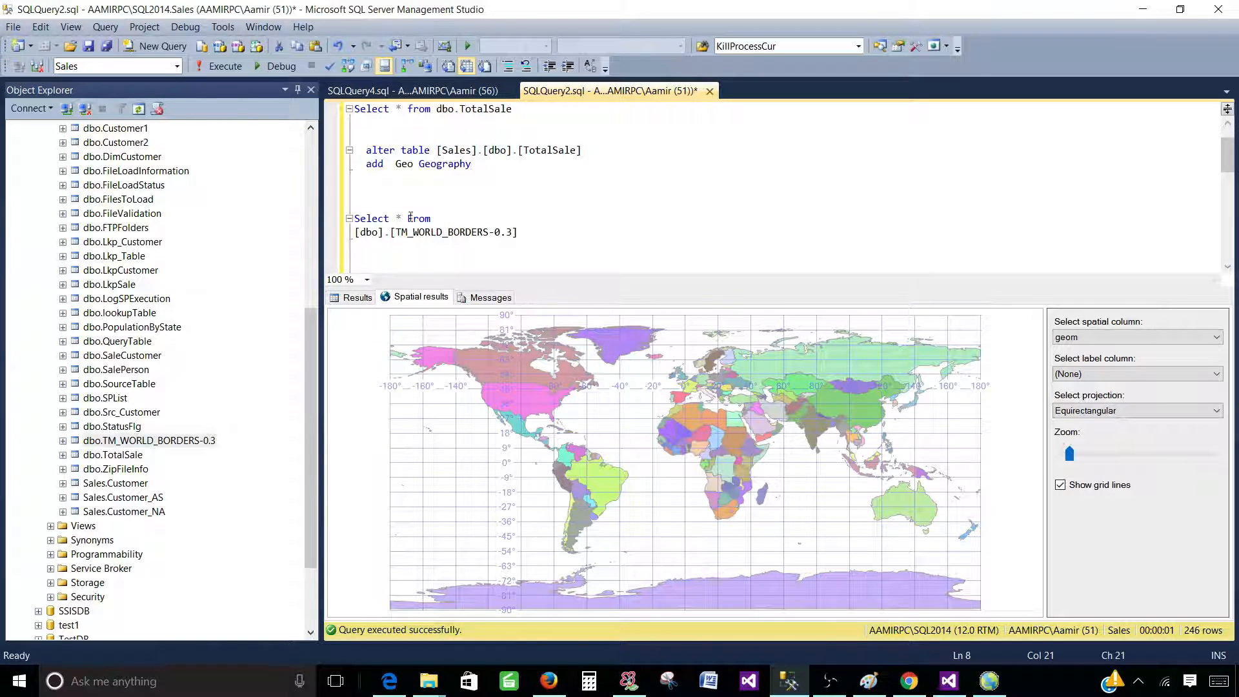
click(368, 300)
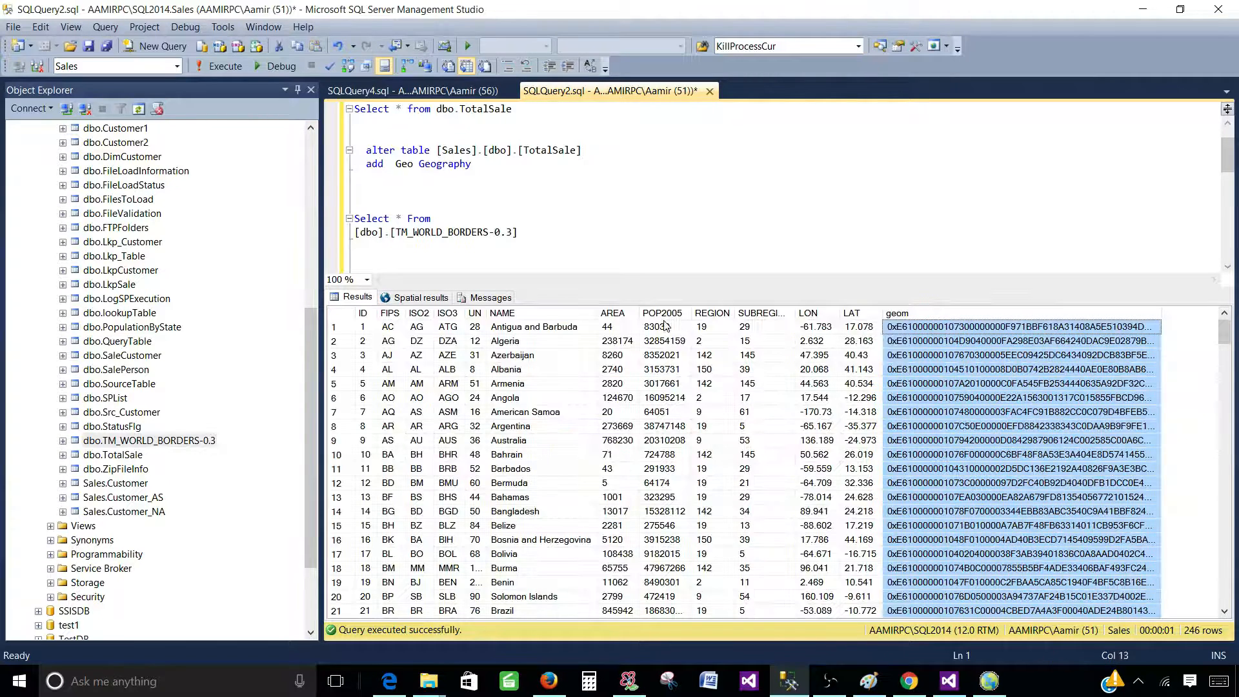
click(552, 316)
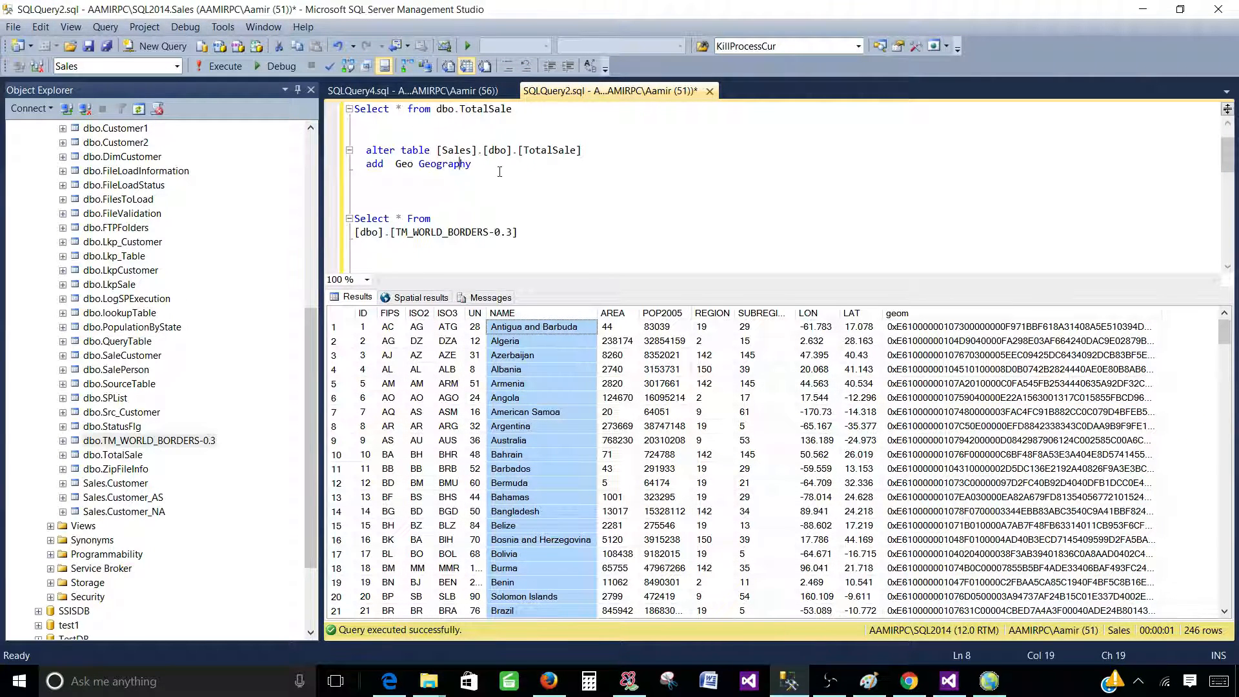
Rerun Select * from dbo.TotalSale and inspect the Geo column in its result rows, widening that column
click(458, 163)
scroll(458, 163, up, 1)
drag(513, 150, 321, 132)
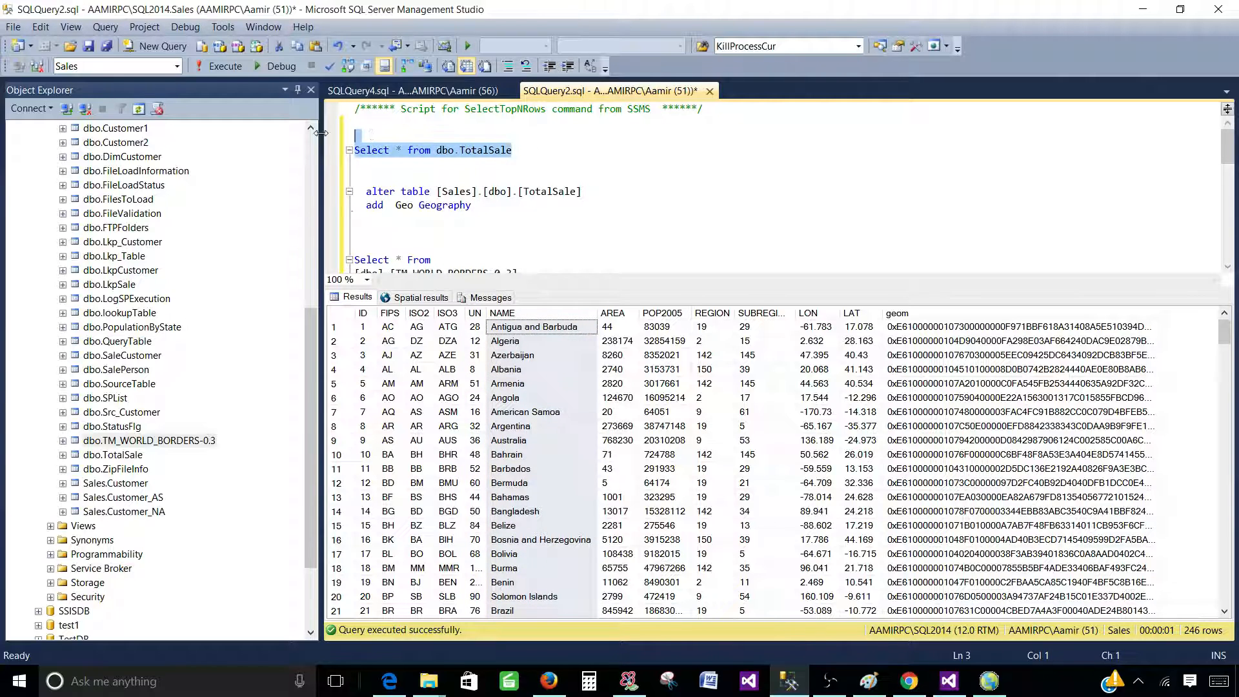
click(215, 65)
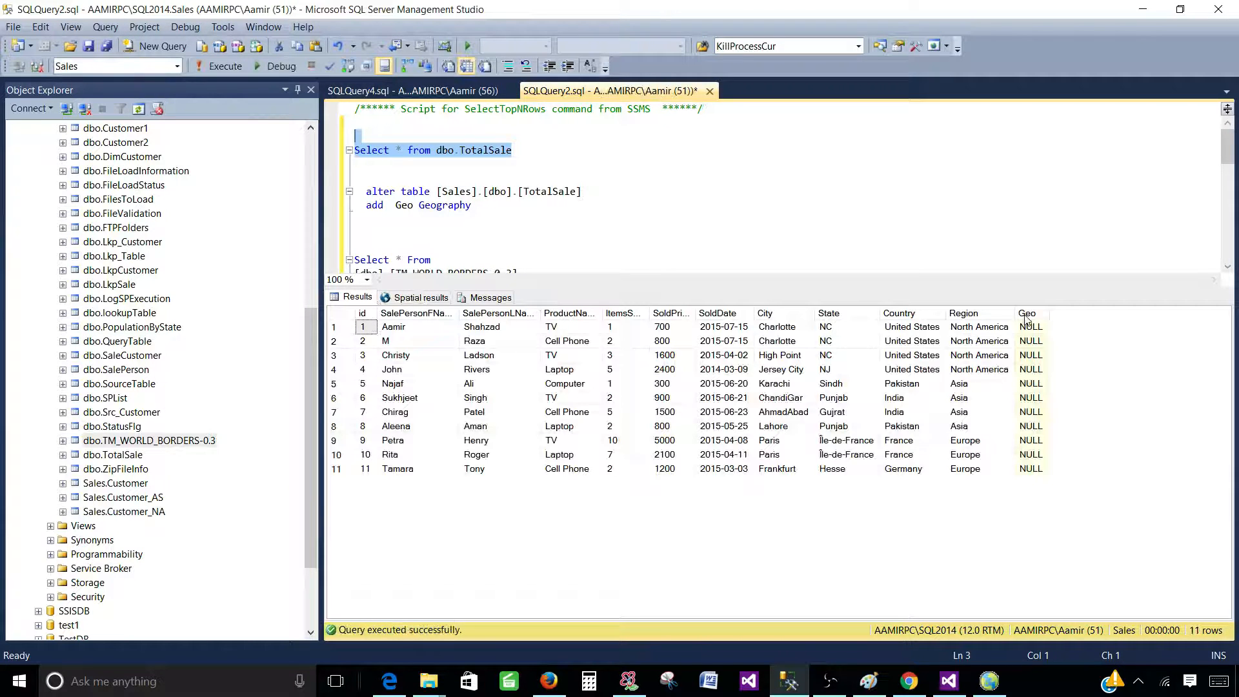
click(1025, 314)
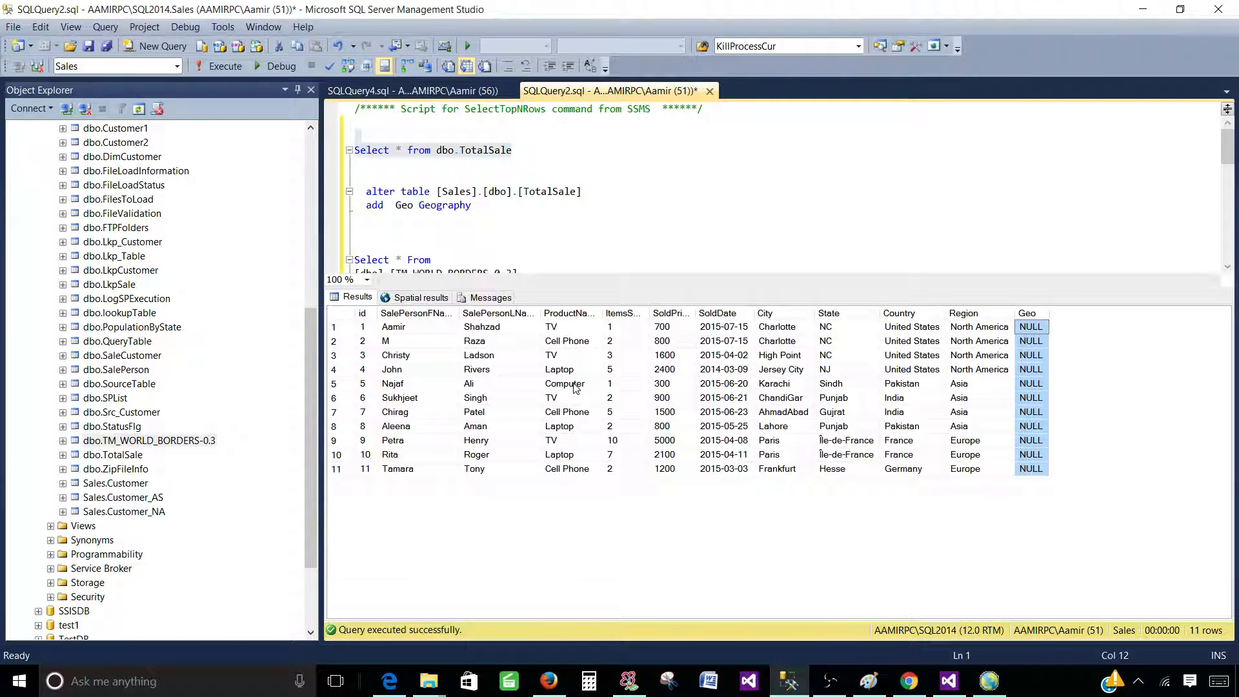
click(481, 209)
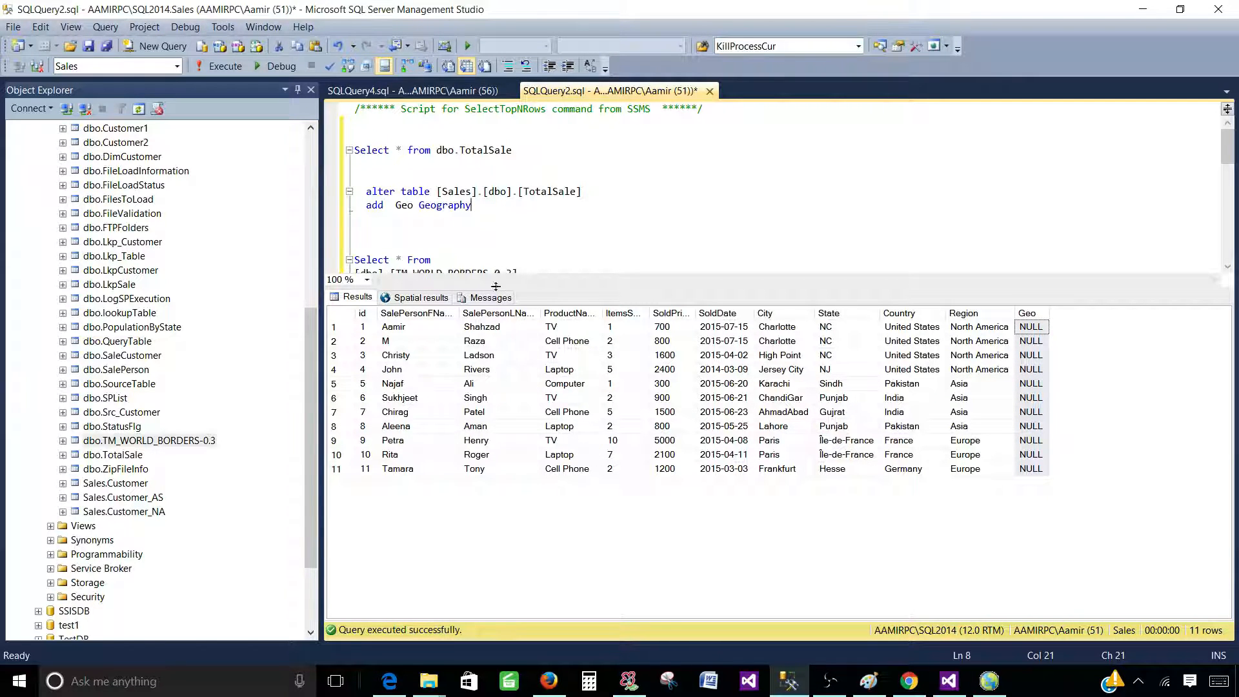
scroll(524, 227, down, 1)
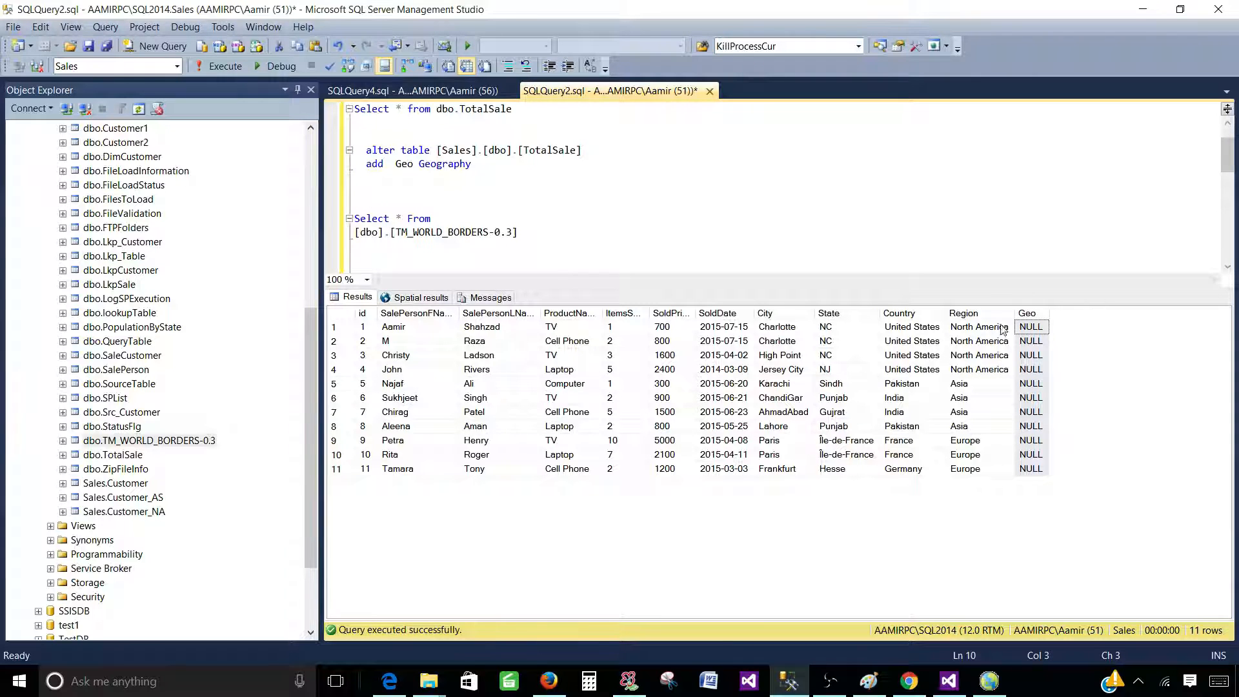
click(1027, 314)
drag(1049, 312, 1092, 313)
Review the world borders query and the update statement below it, including its join condition t.Country=s.Name
click(496, 234)
drag(518, 232, 355, 203)
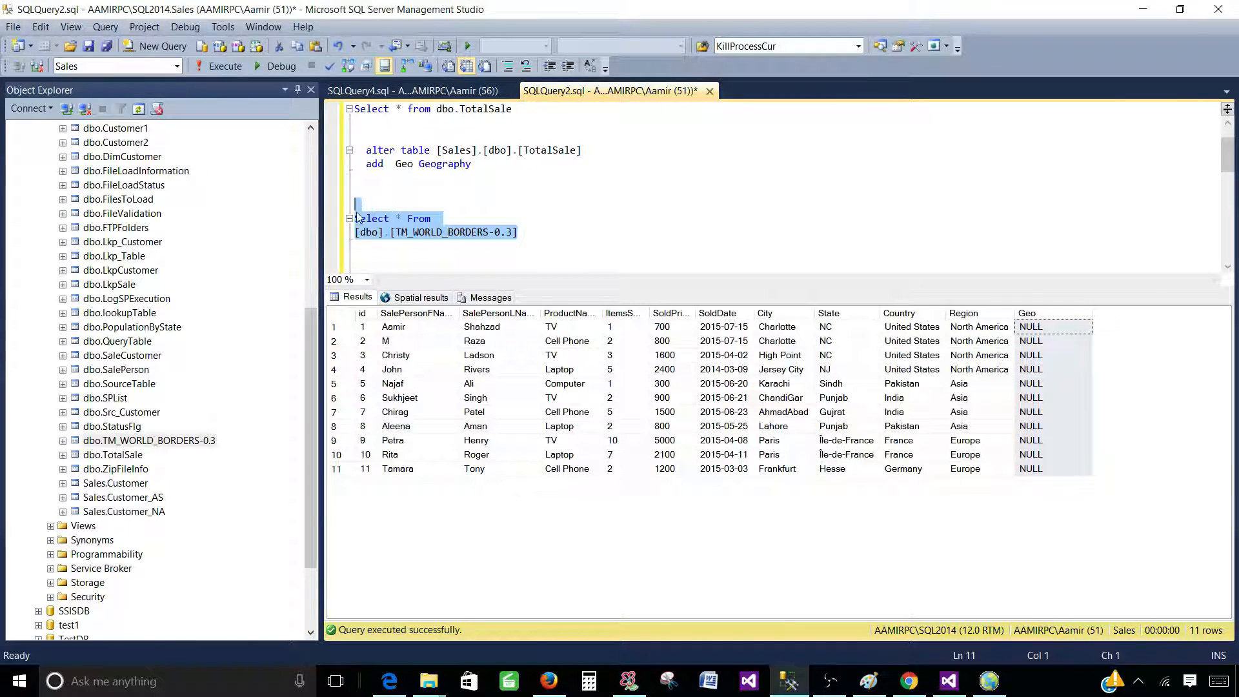
scroll(493, 233, down, 8)
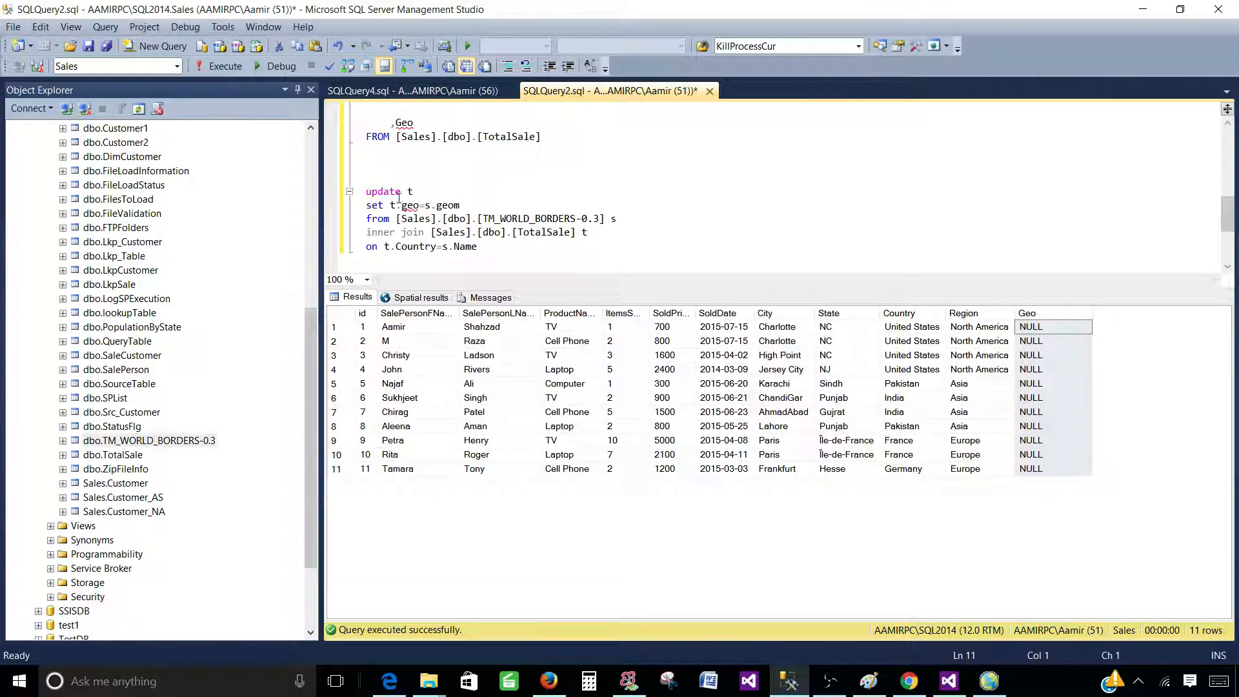
click(400, 192)
click(577, 233)
drag(402, 231, 459, 205)
click(492, 218)
click(421, 248)
drag(478, 247, 384, 247)
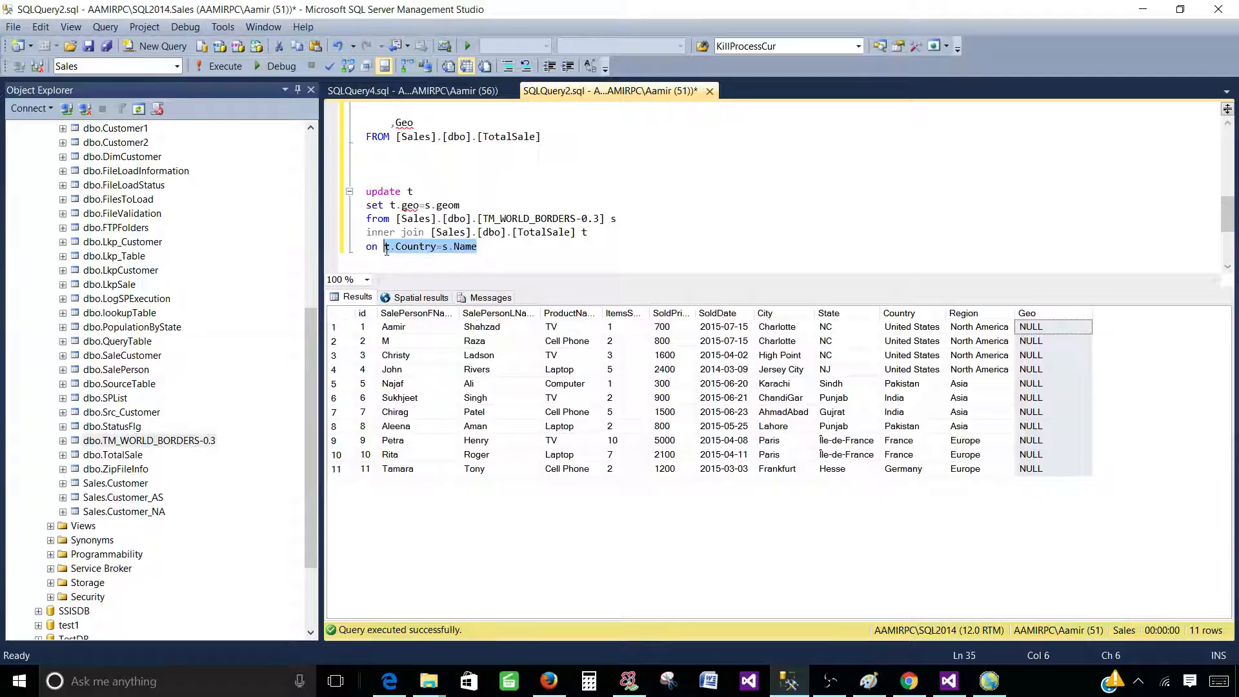
click(424, 247)
click(463, 248)
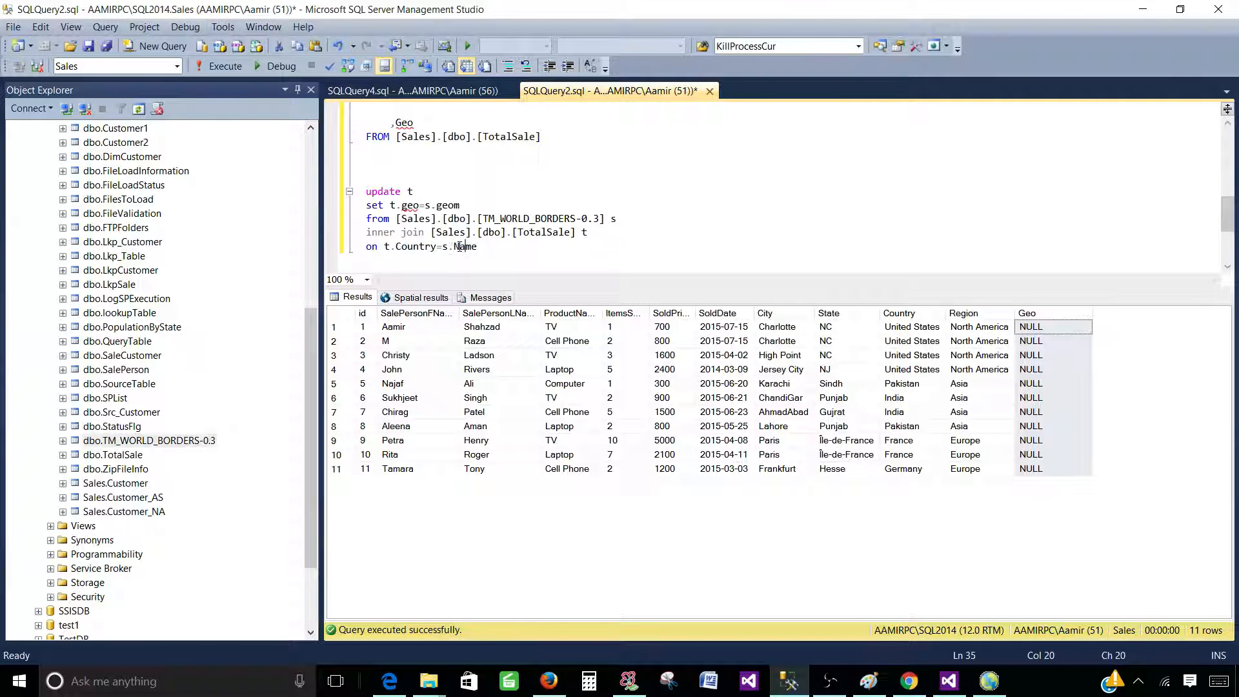
Run the update statement that sets TotalSale's Geo from the world borders geom column, joining Country to Name
drag(490, 251, 361, 191)
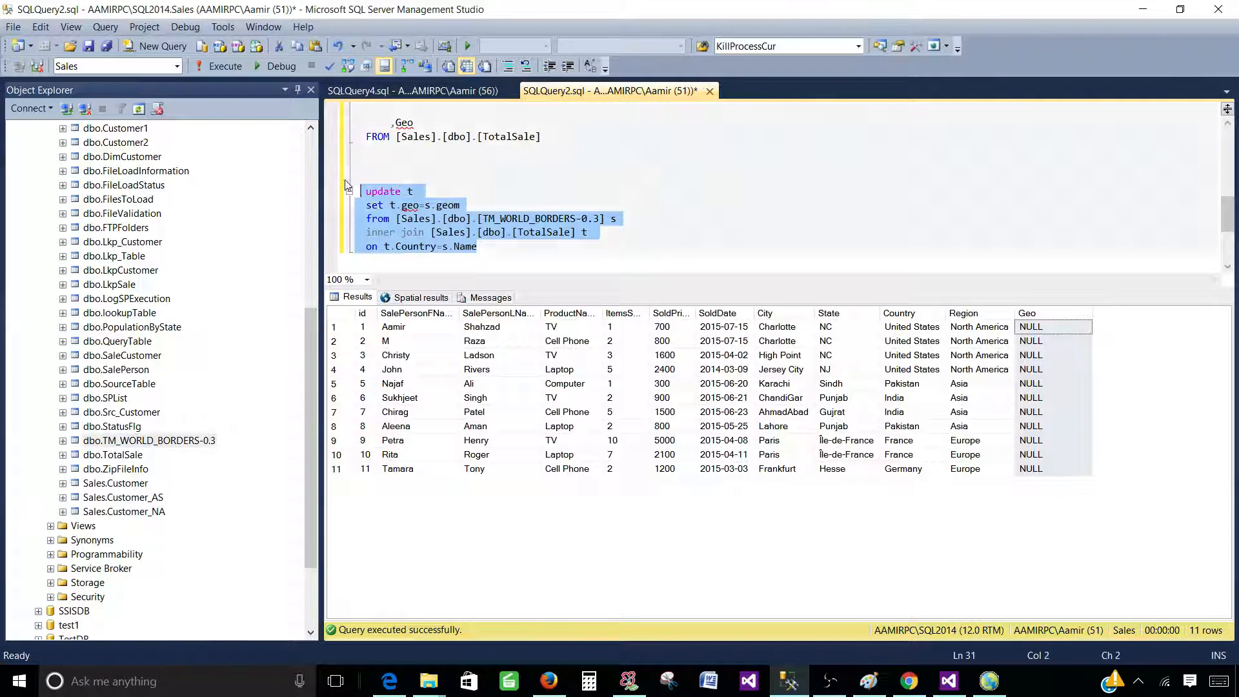
key(F5)
click(578, 205)
Run the SELECT of ItemsSold, Country and Geo from TotalSale, and examine the countries on its spatial results map
scroll(578, 229, up, 3)
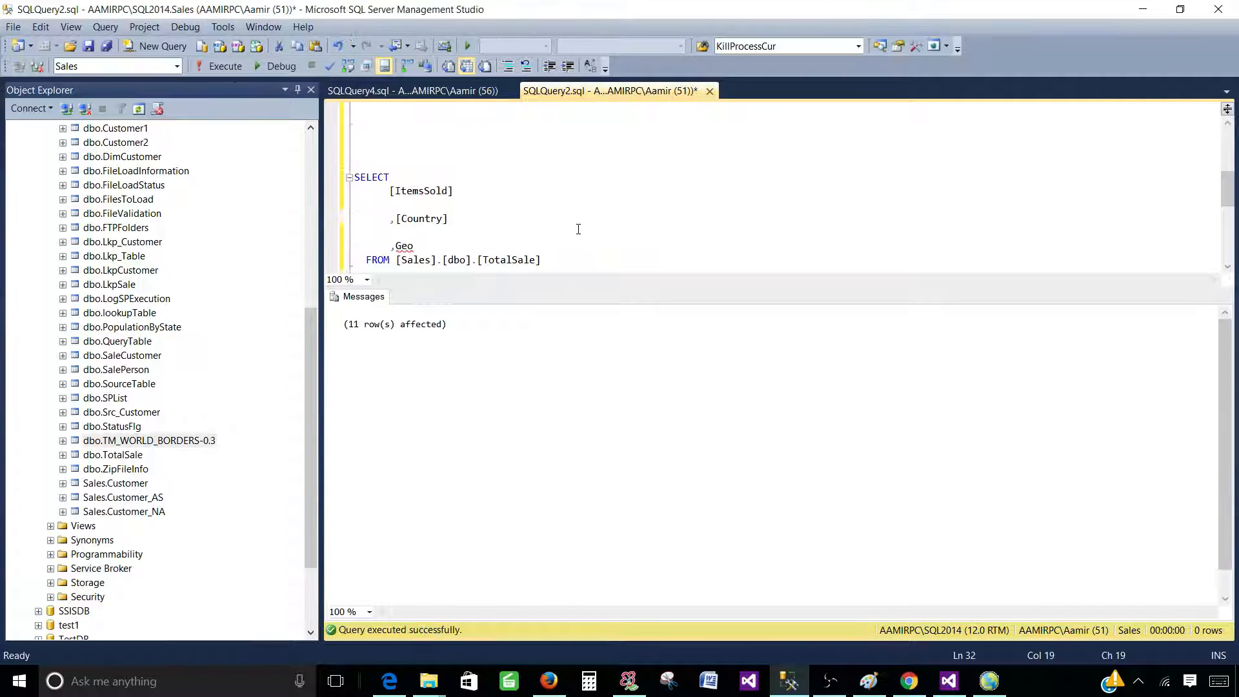
scroll(538, 238, down, 1)
drag(559, 222, 354, 120)
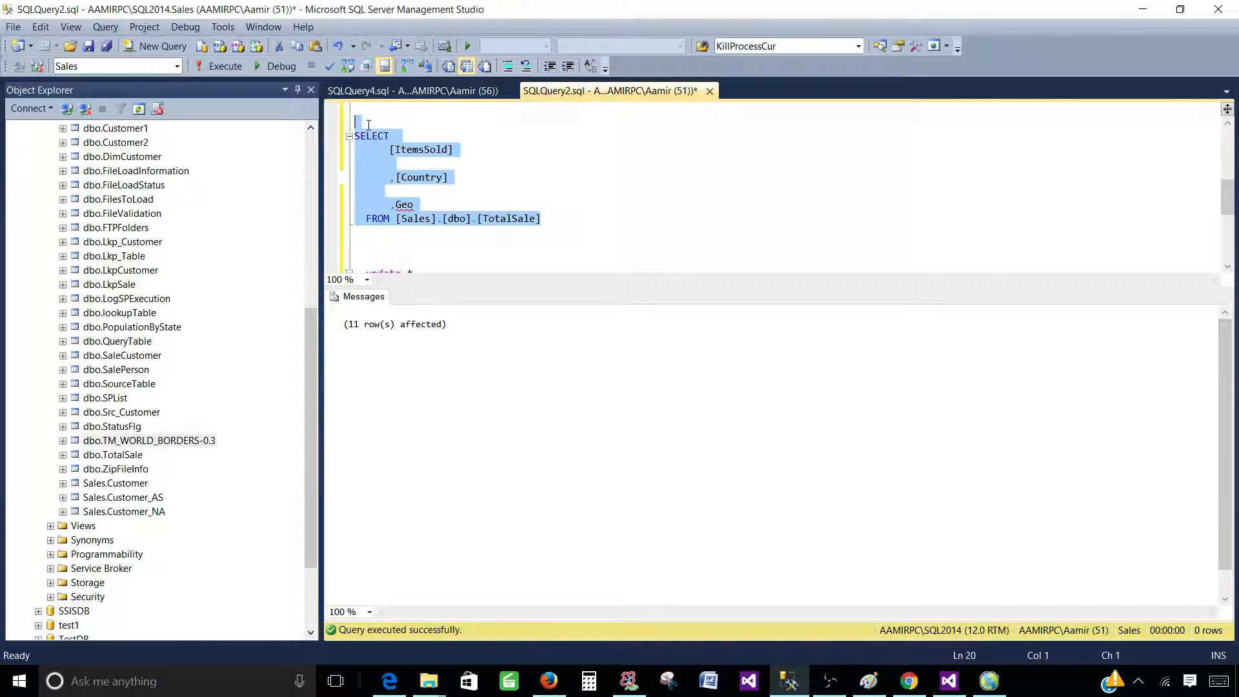
click(225, 67)
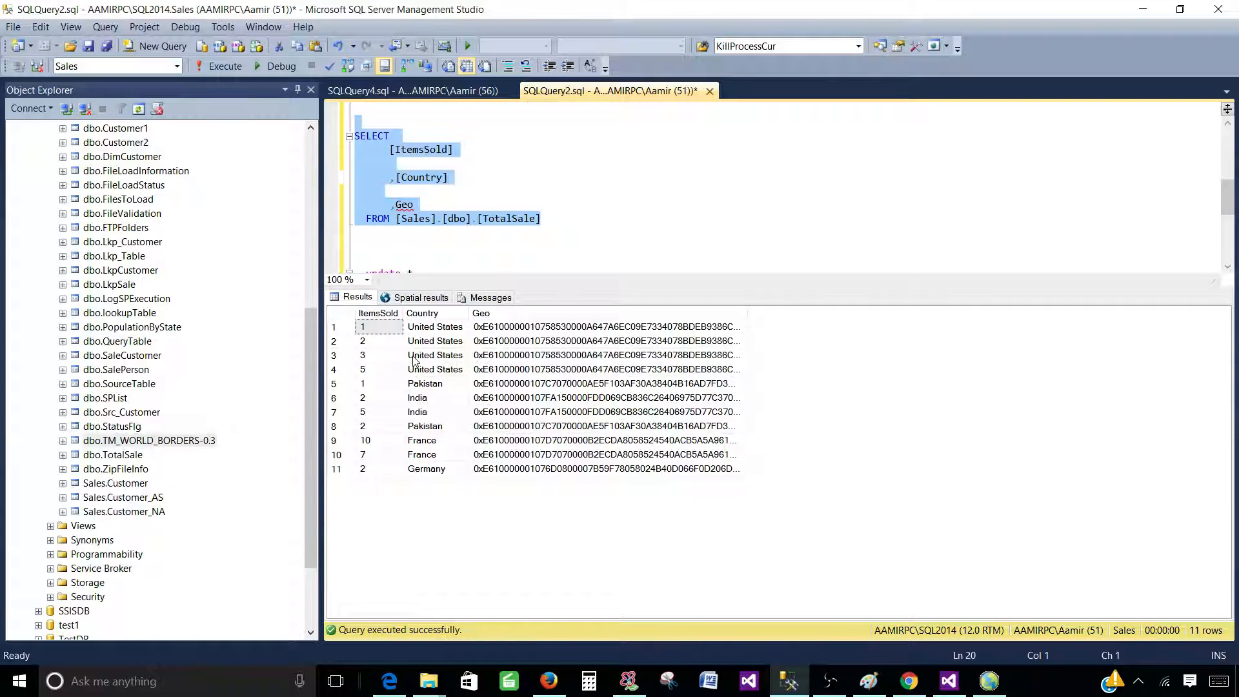
click(418, 297)
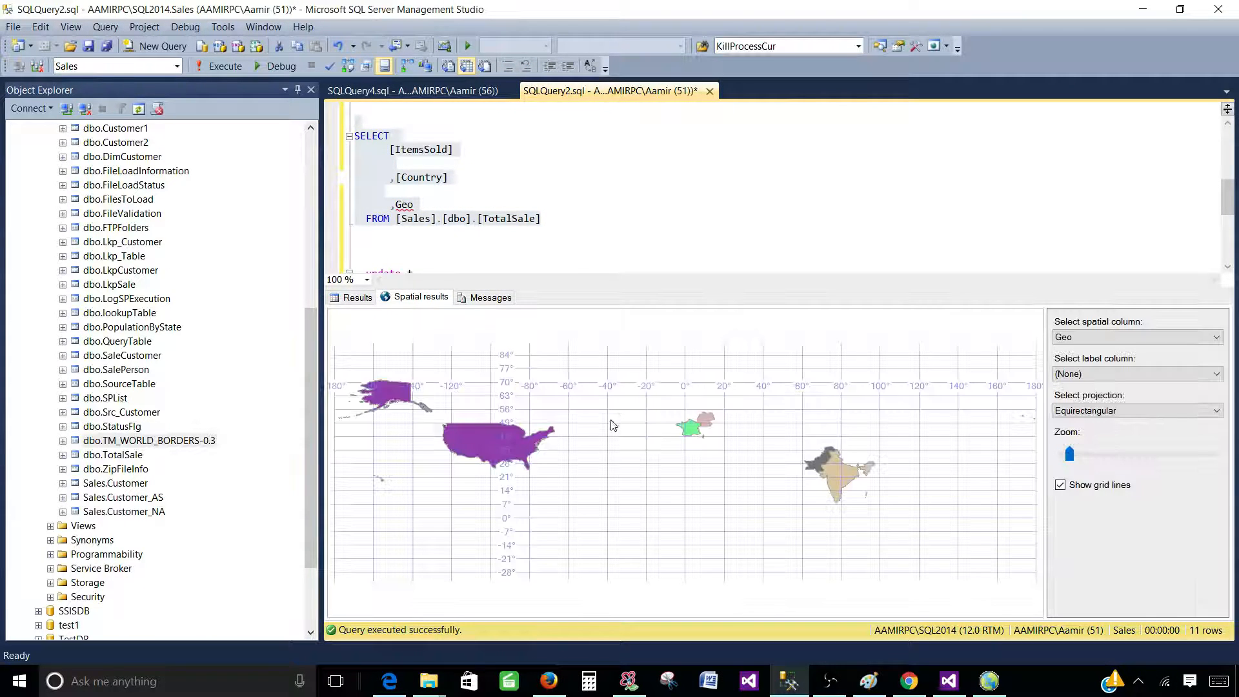
mouse_move(834, 470)
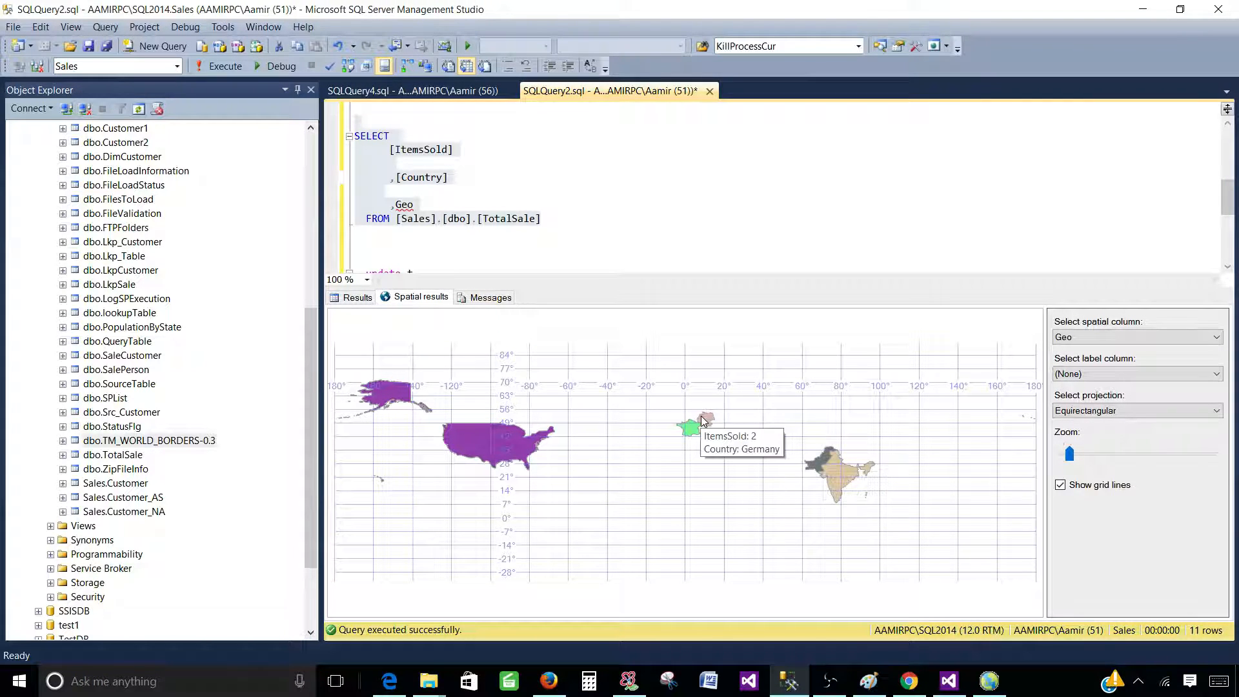
mouse_move(691, 429)
mouse_move(497, 444)
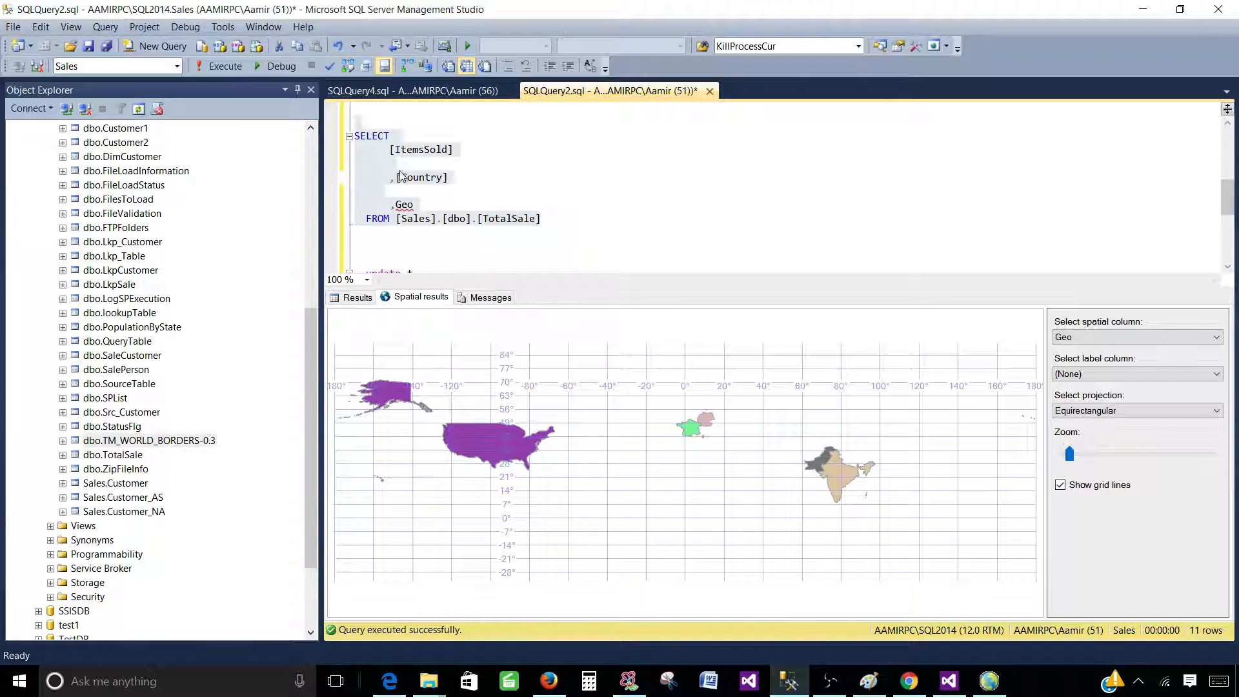
Copy the complete SELECT query for ItemsSold, Country and Geo from TotalSale
drag(543, 219, 358, 135)
right_click(362, 143)
click(374, 172)
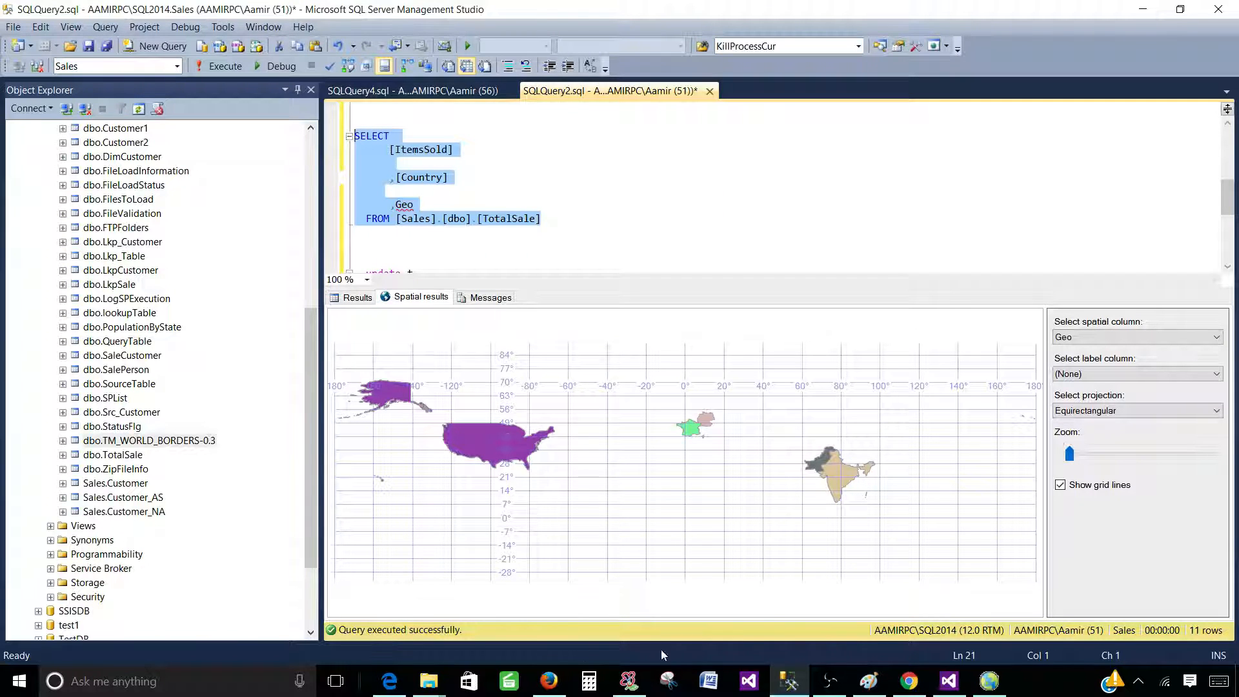
Switch to the ExportReports project in Visual Studio and add an empty report named Report7.rdl
click(948, 680)
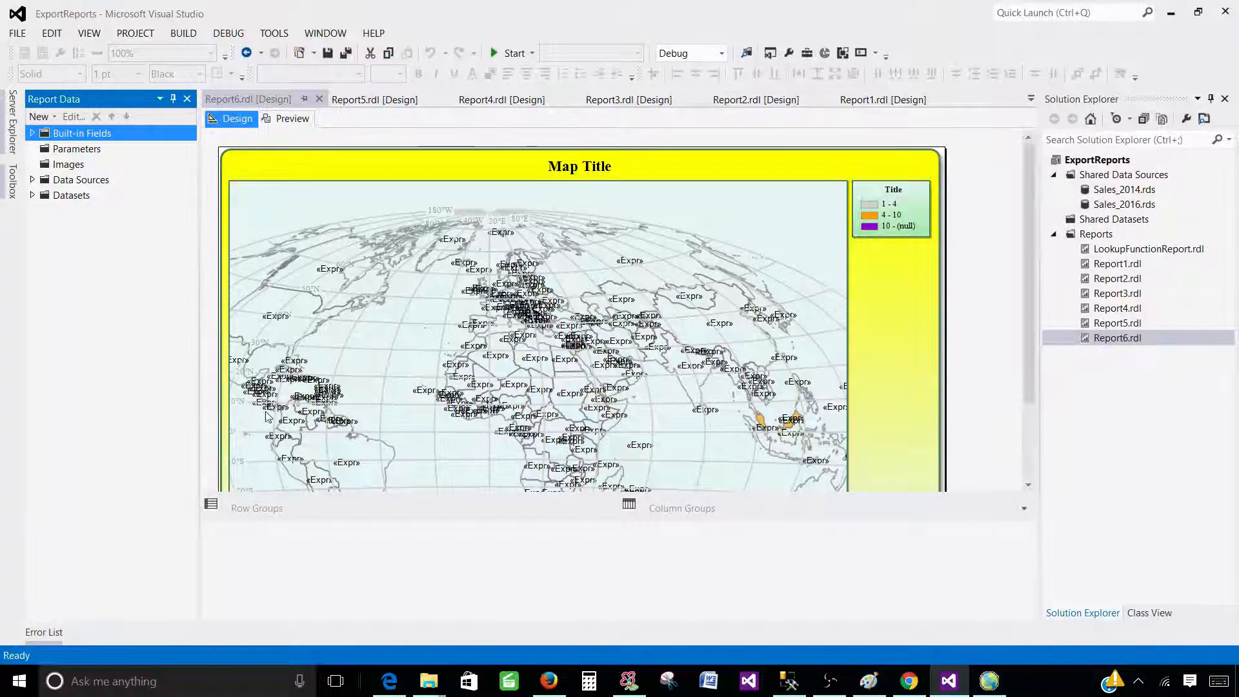
click(1110, 236)
right_click(1110, 236)
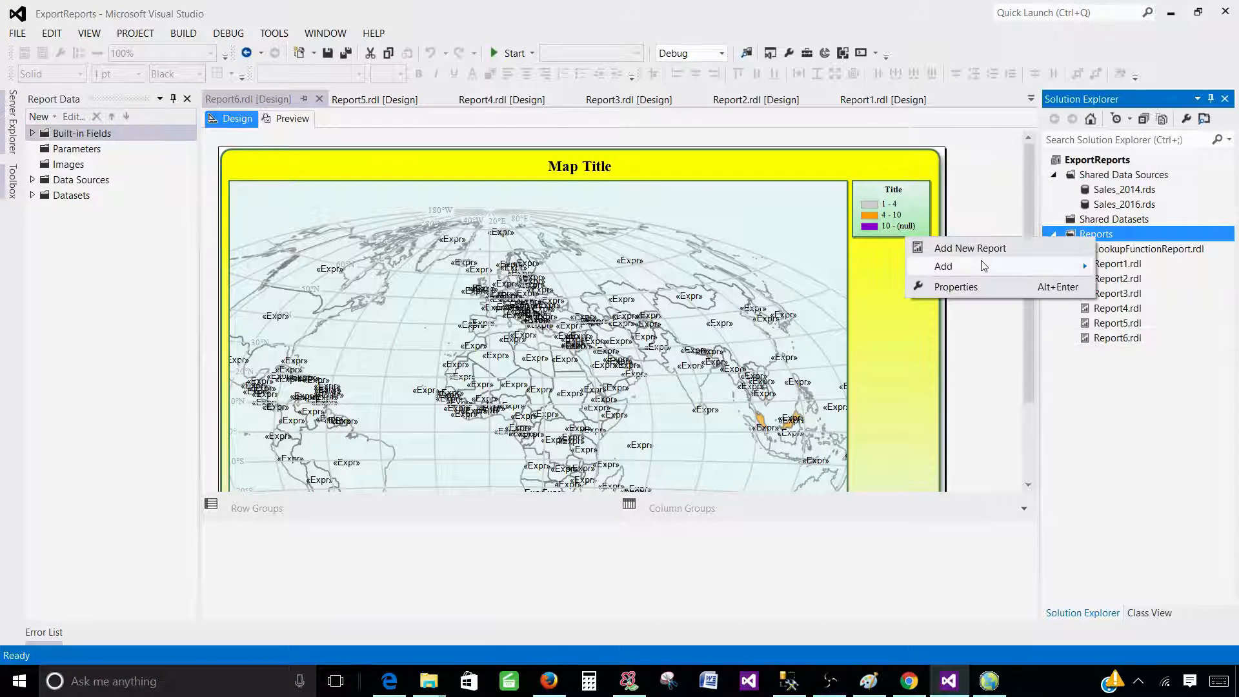
mouse_move(975, 267)
click(824, 269)
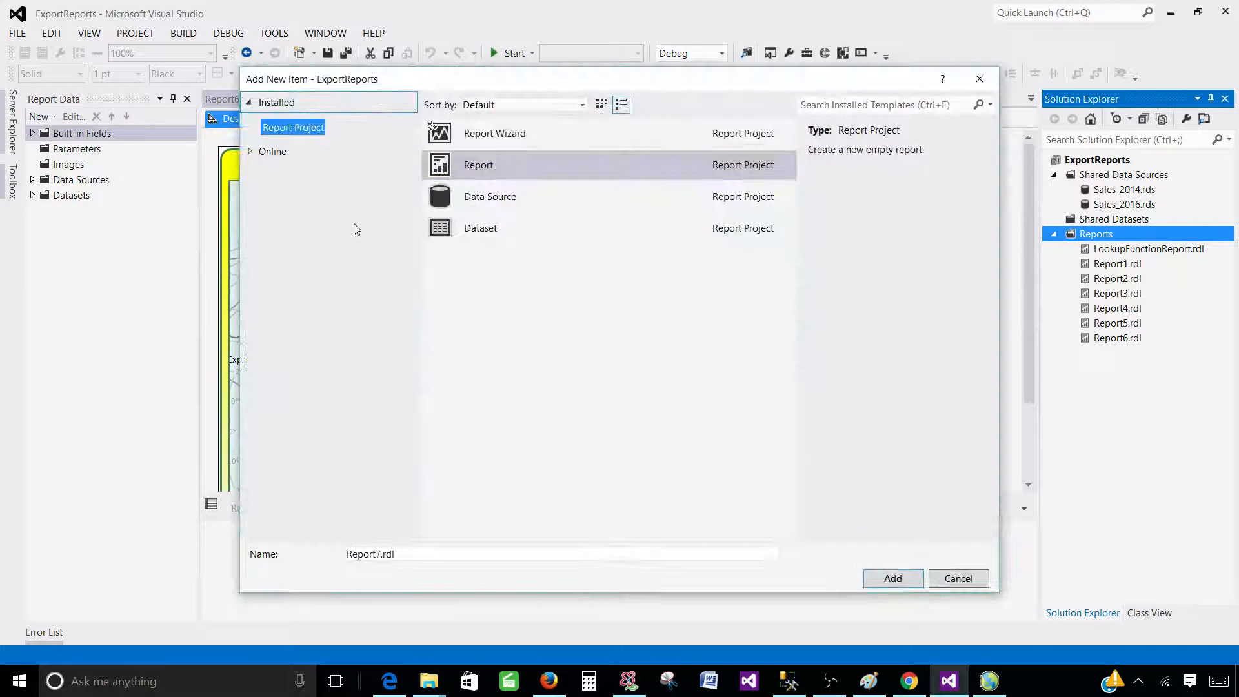
click(477, 167)
click(370, 555)
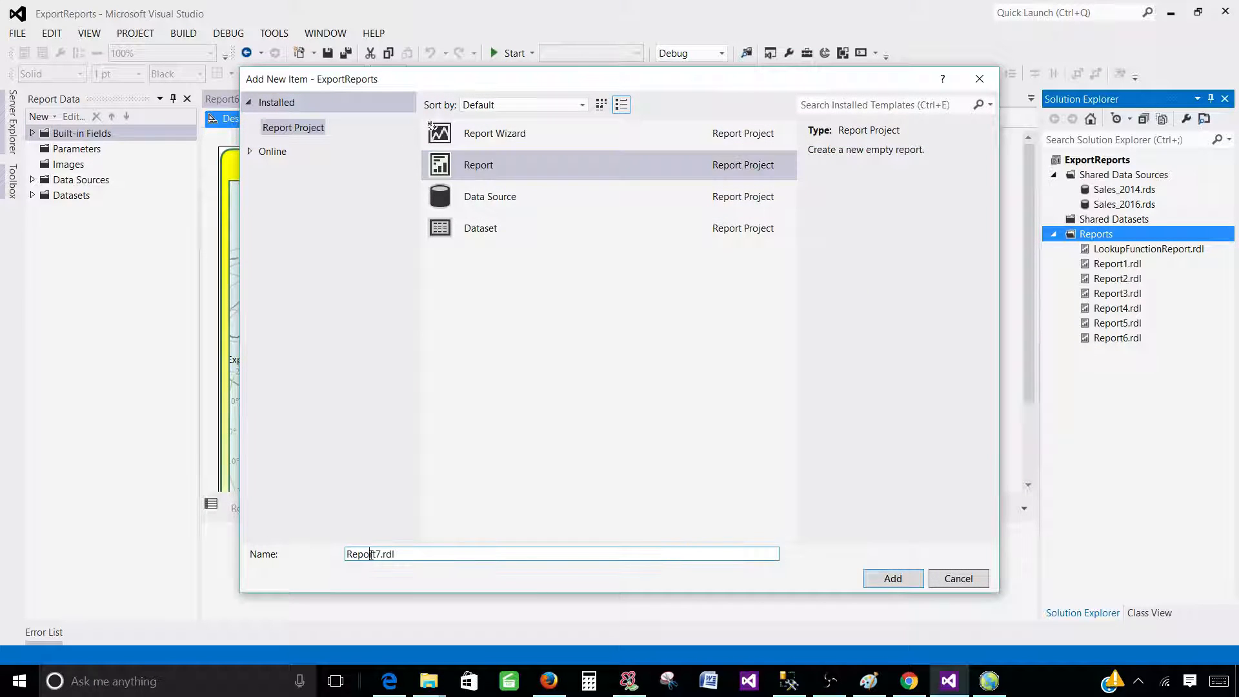
click(891, 579)
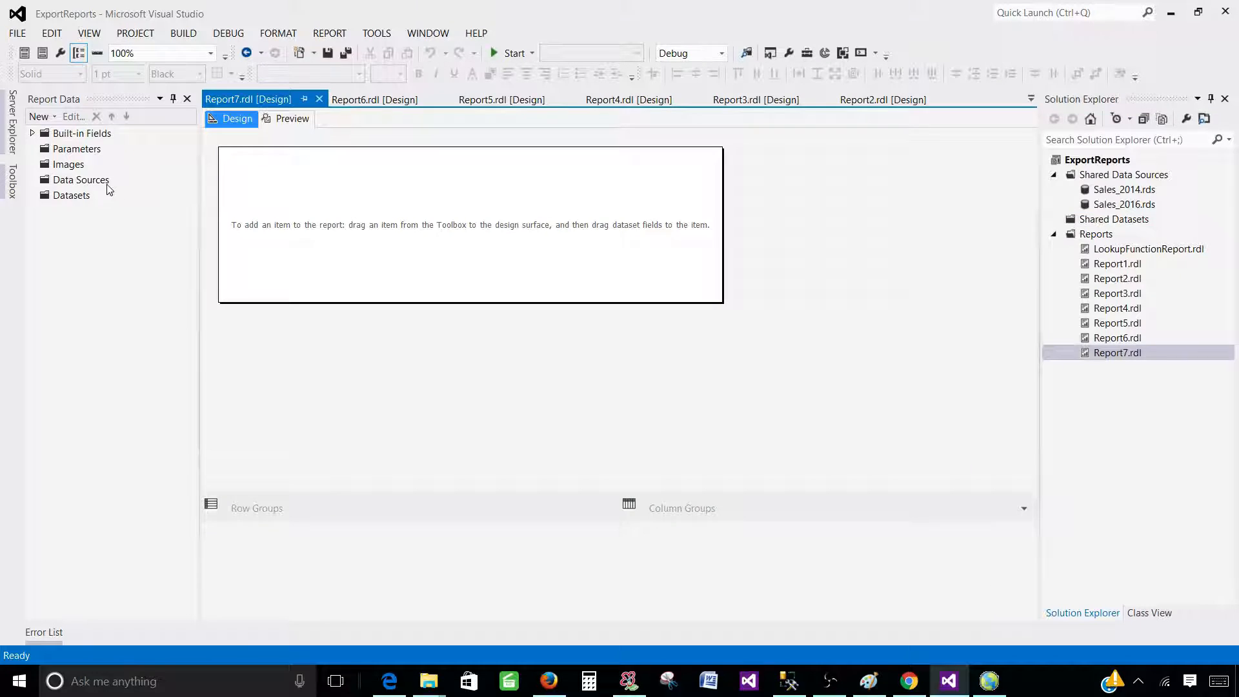
Add a report data source named DS_Sales that uses the shared data source reference Sales_2014
click(103, 183)
right_click(103, 183)
click(171, 191)
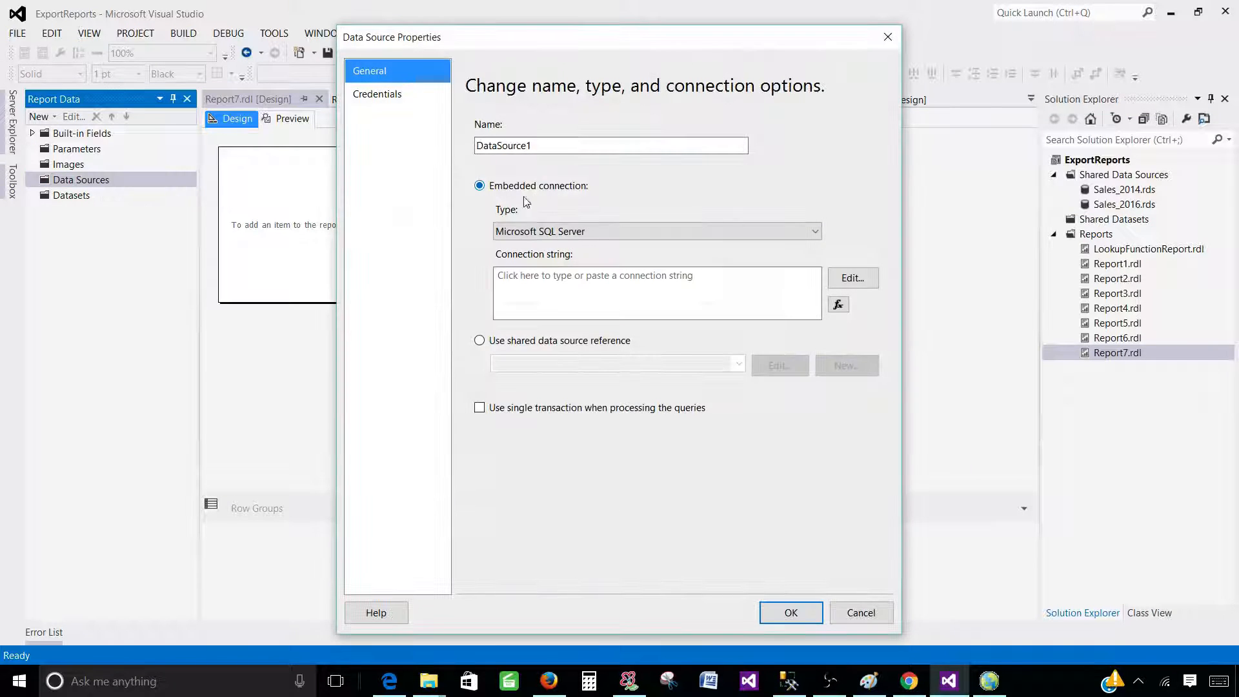
drag(553, 145, 340, 151)
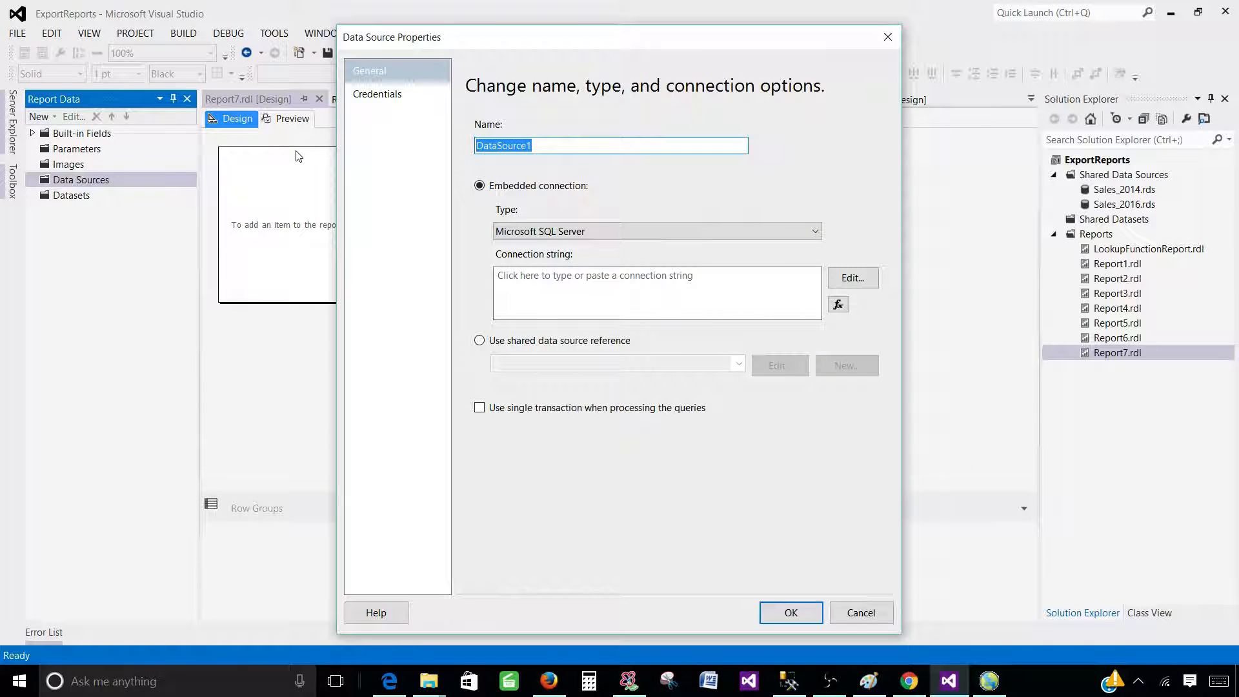
text(DS_Sal)
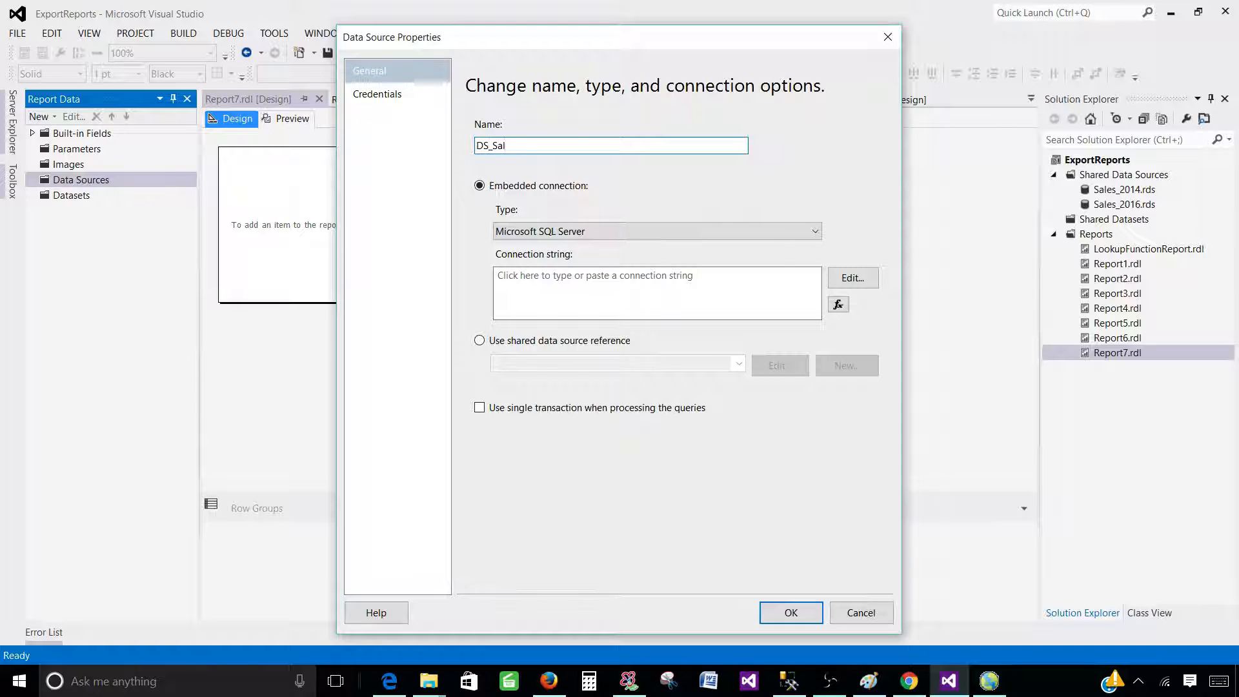
text(es)
click(479, 340)
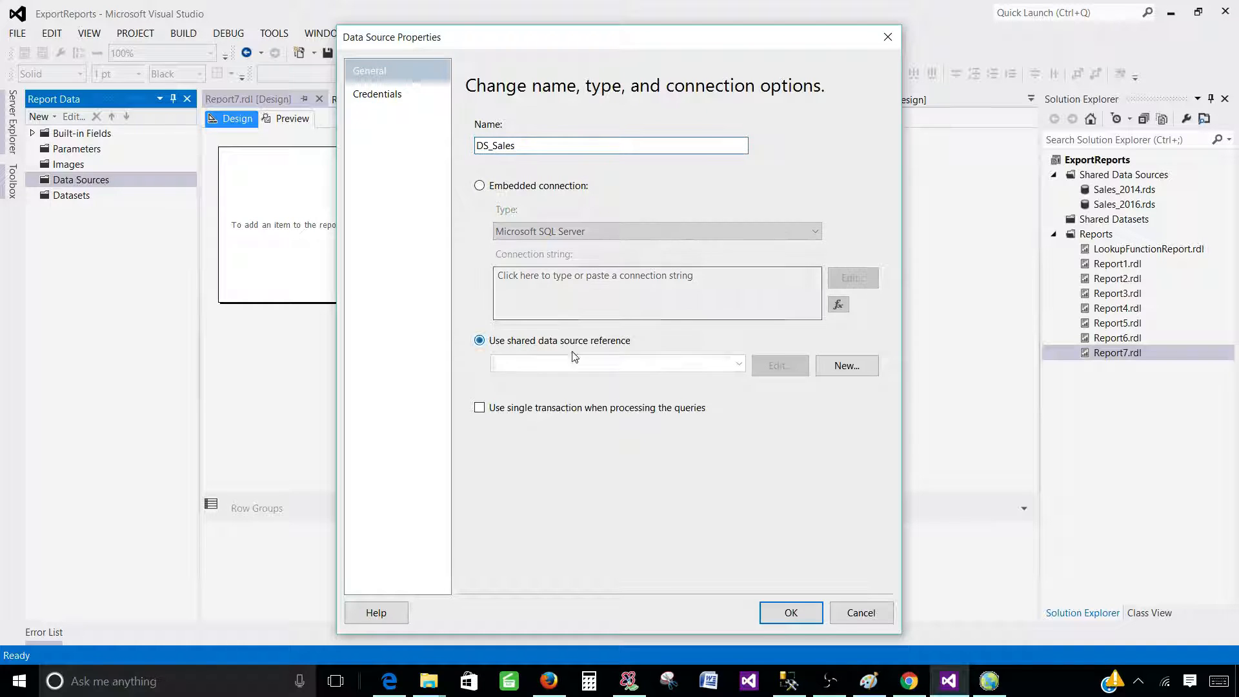
click(739, 363)
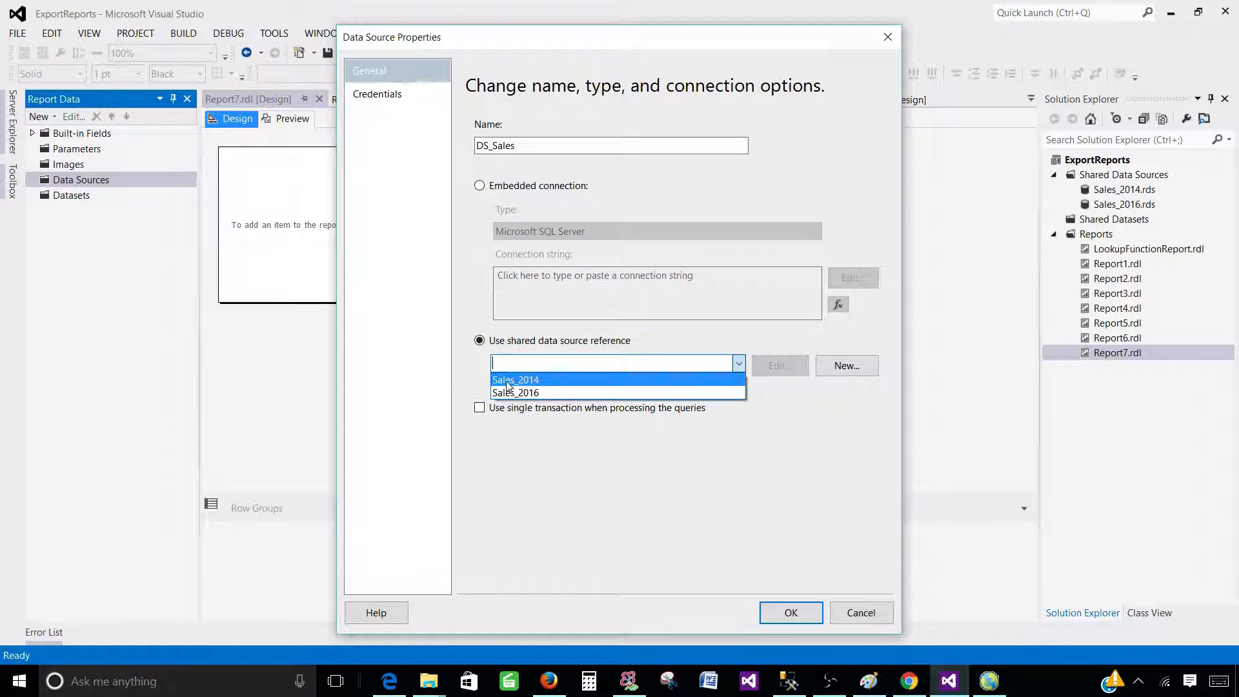
click(549, 382)
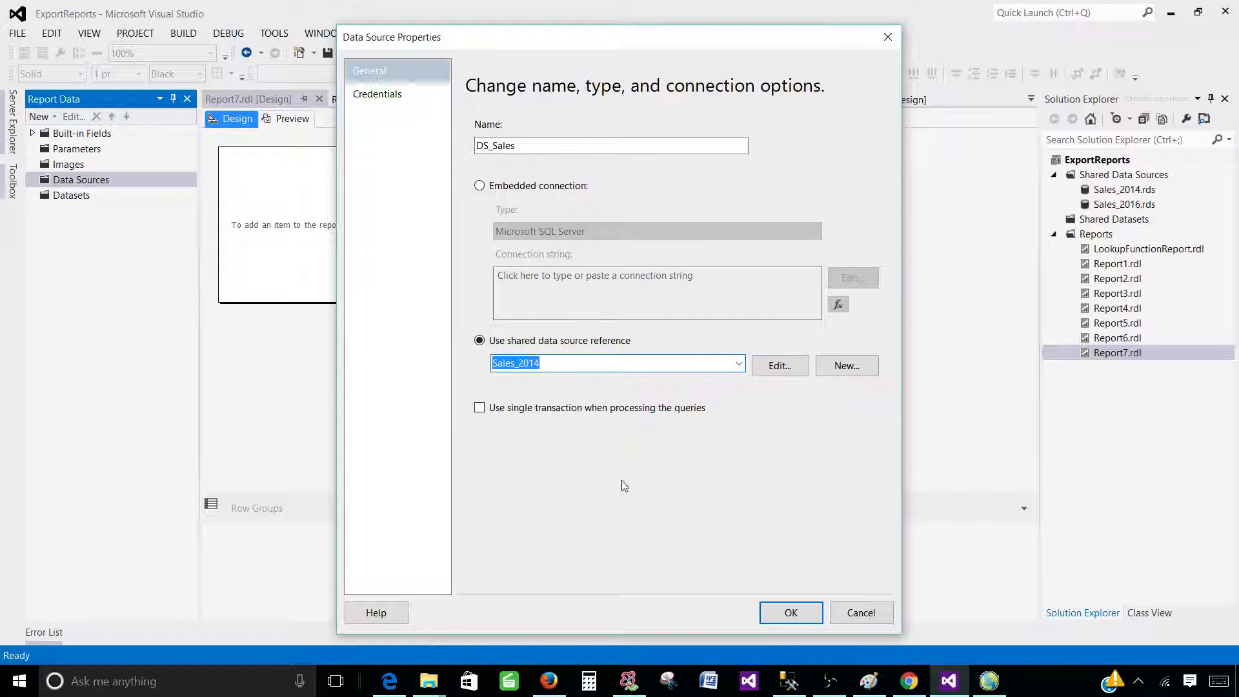
click(789, 612)
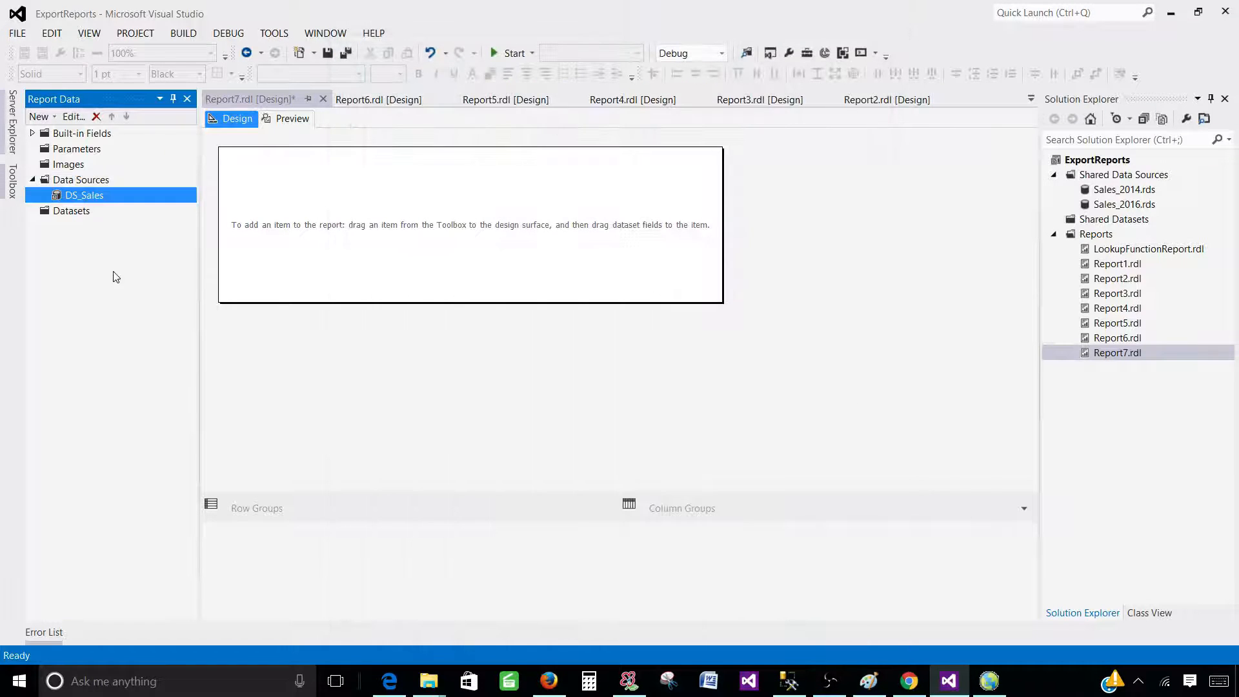
Start a new dataset named DSET_Map, embedded in the report, with DS_Sales as its data source
click(72, 213)
right_click(74, 216)
click(97, 226)
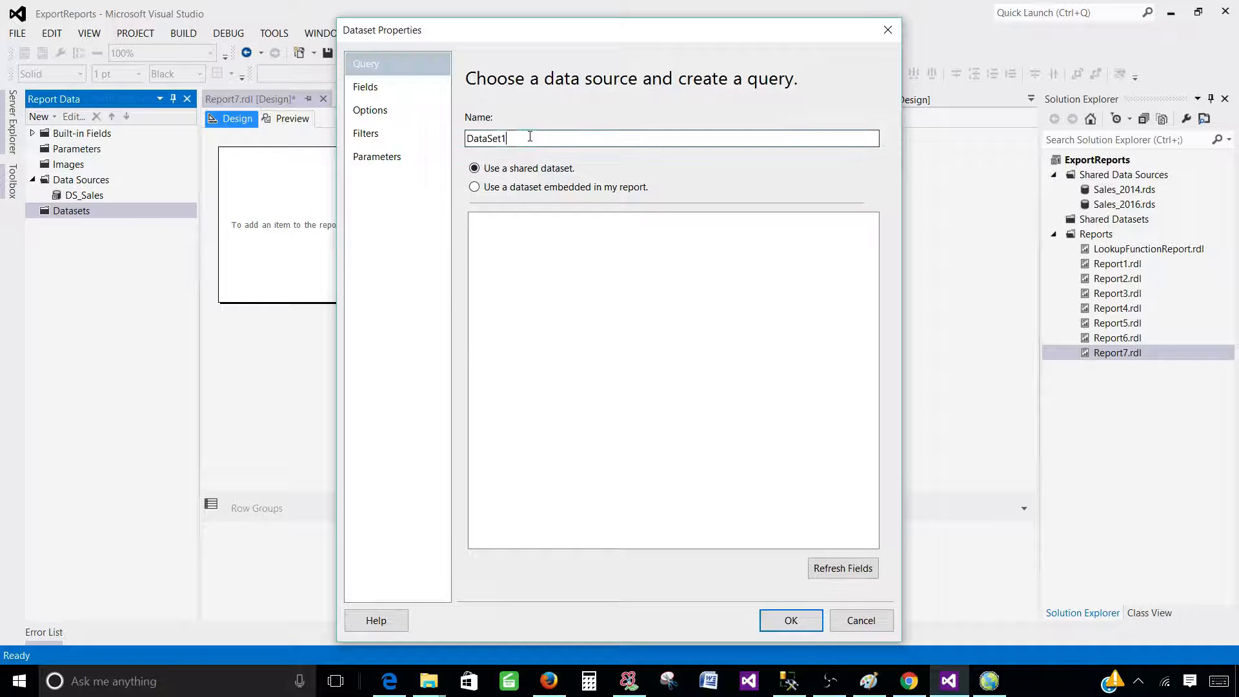
text(D)
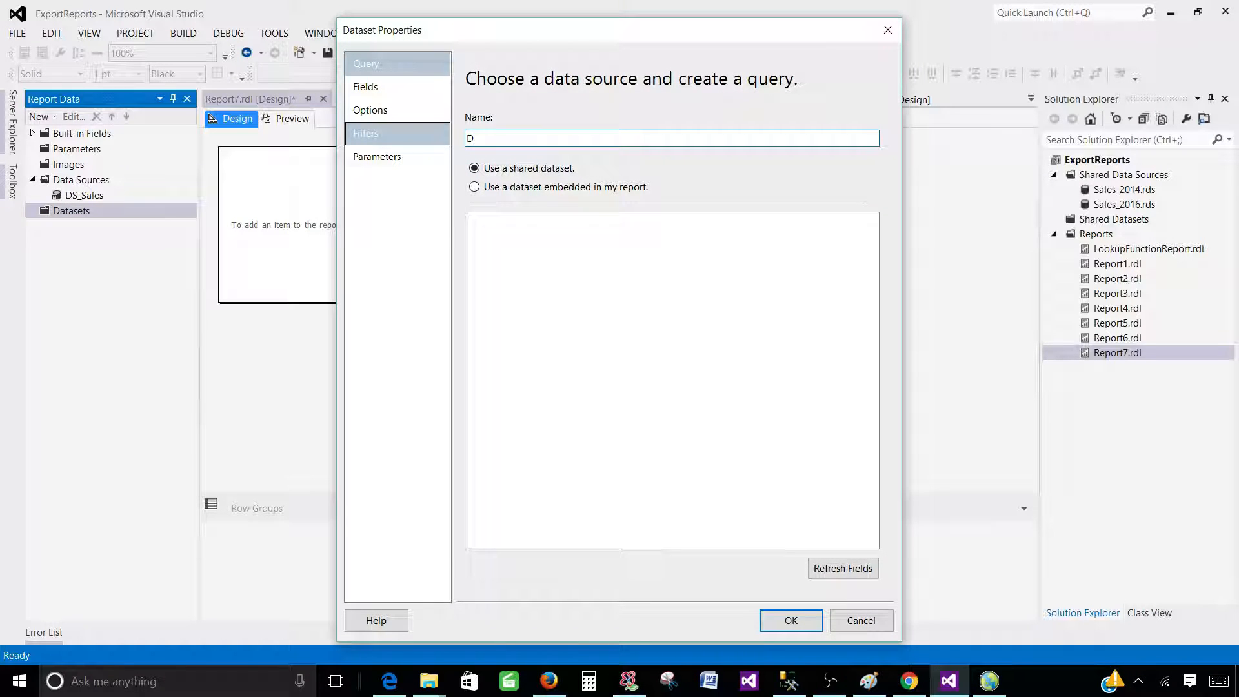
text(SET_Map)
click(498, 187)
click(559, 243)
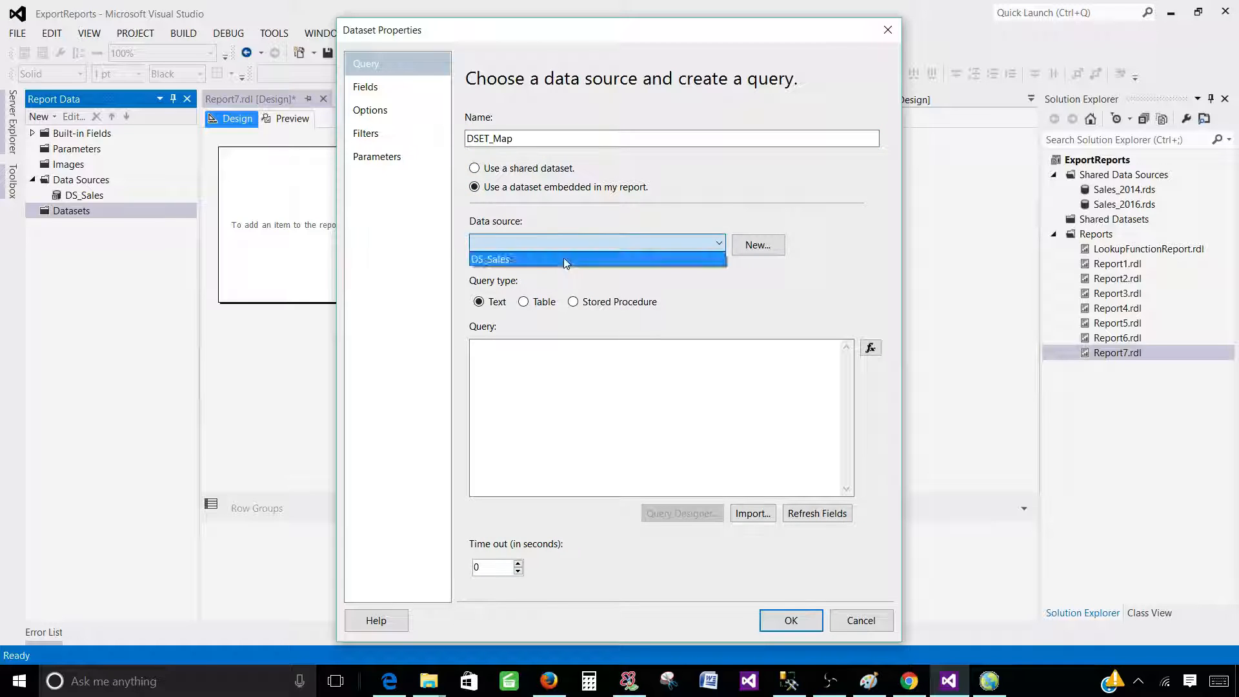
click(563, 258)
Paste the copied TotalSale query as the dataset's query text and save the dataset
click(589, 351)
right_click(598, 355)
click(574, 412)
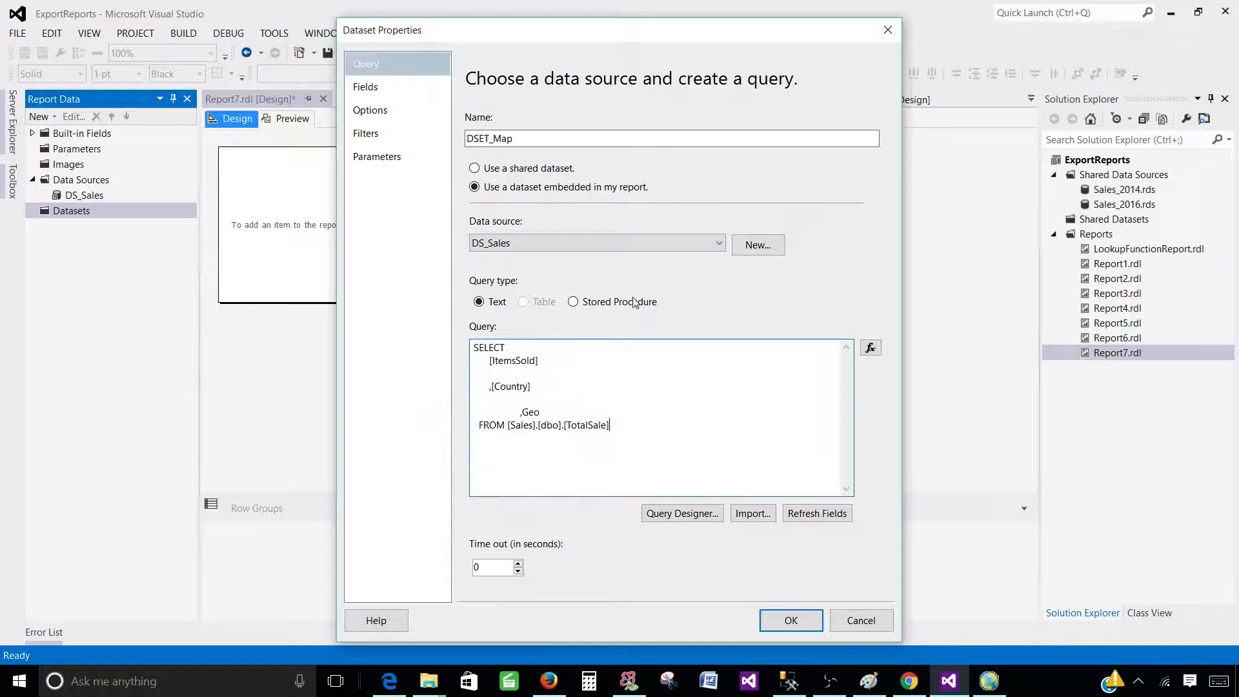
click(790, 620)
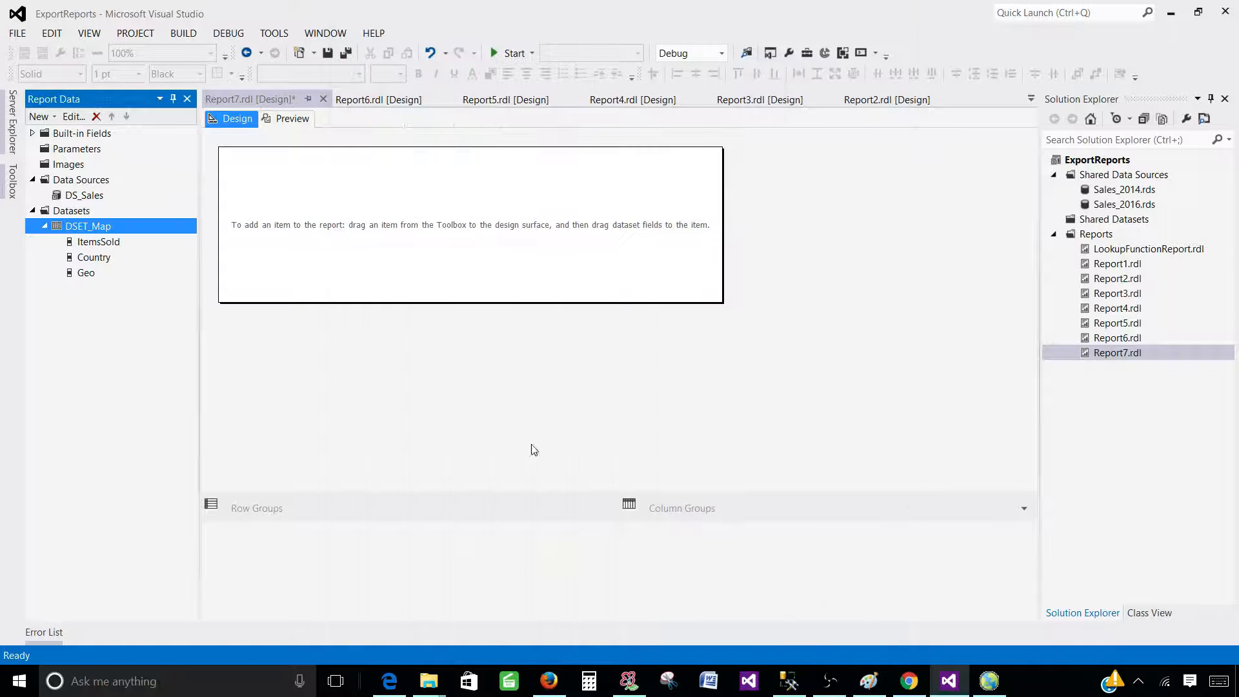
Insert a map into the report body and choose a SQL Server spatial query as its spatial data source
click(431, 267)
right_click(395, 215)
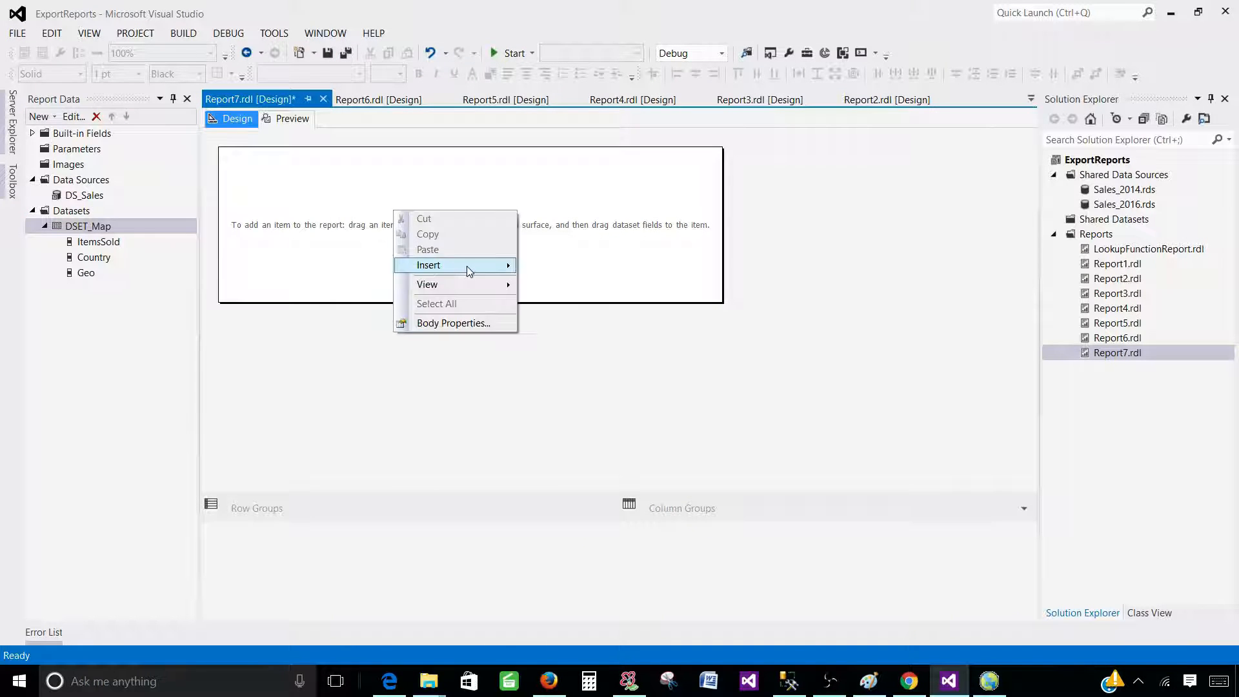
mouse_move(469, 272)
click(550, 421)
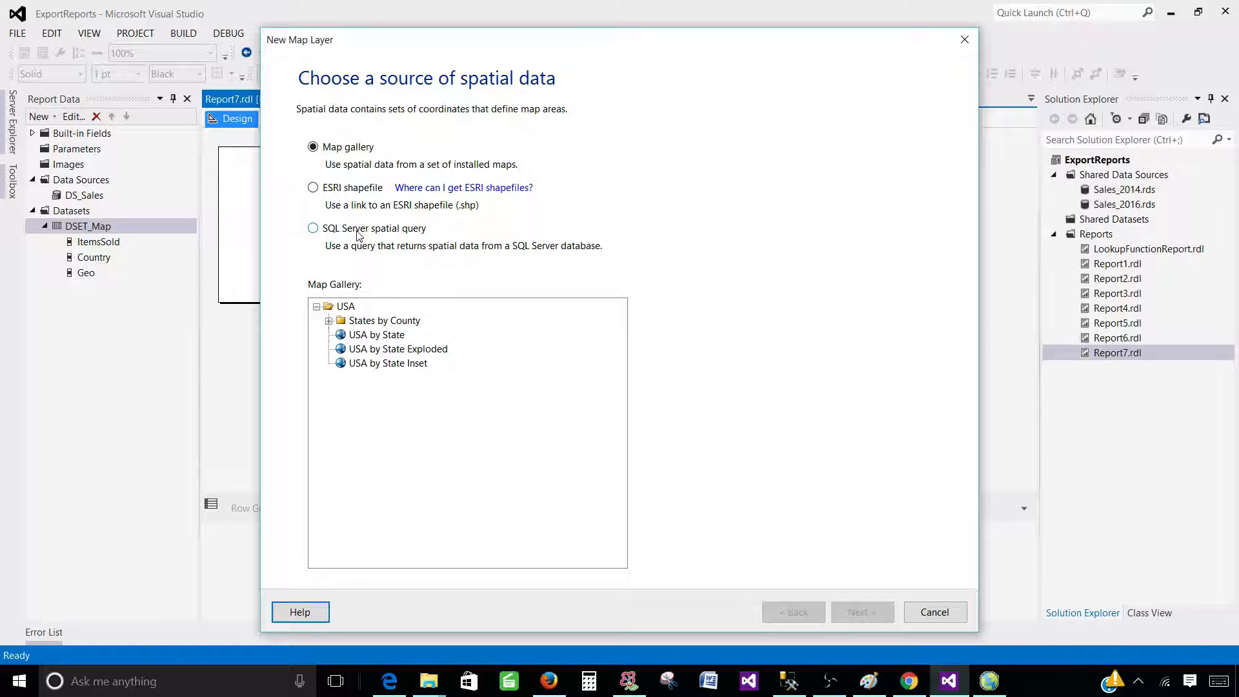
click(322, 234)
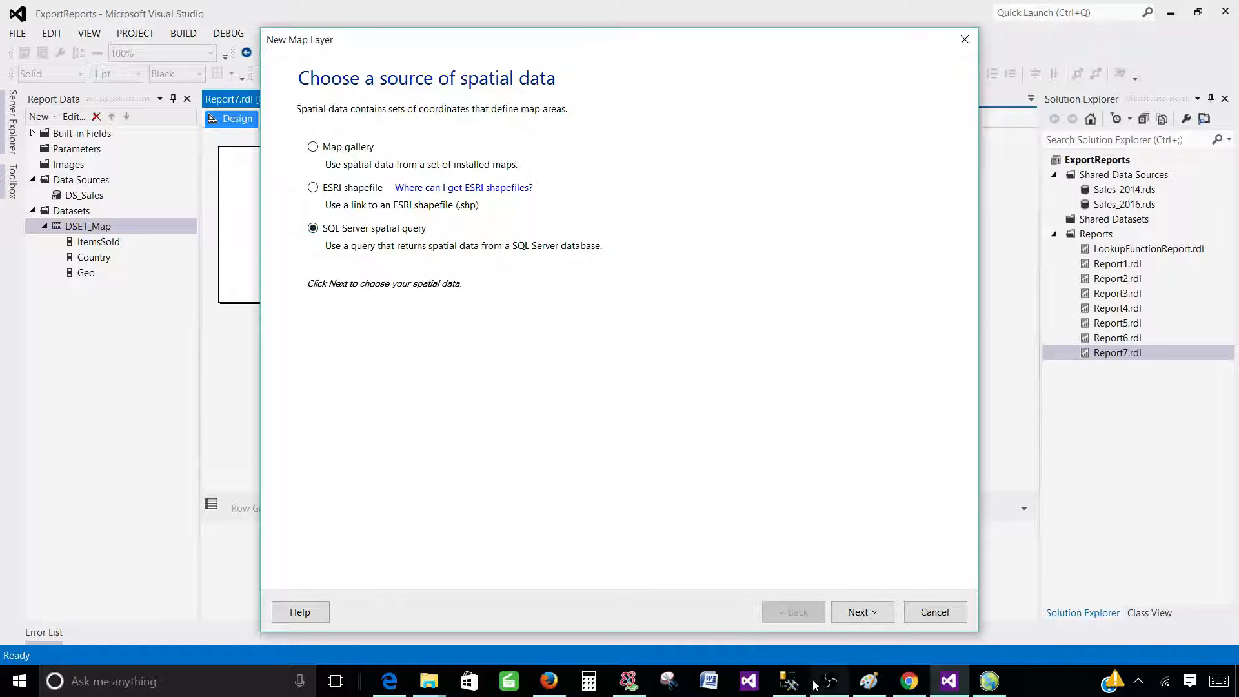
Switch to SQL Server Management Studio and review the ItemsSold, Country and Geo columns in the TotalSale query results
click(788, 680)
click(356, 297)
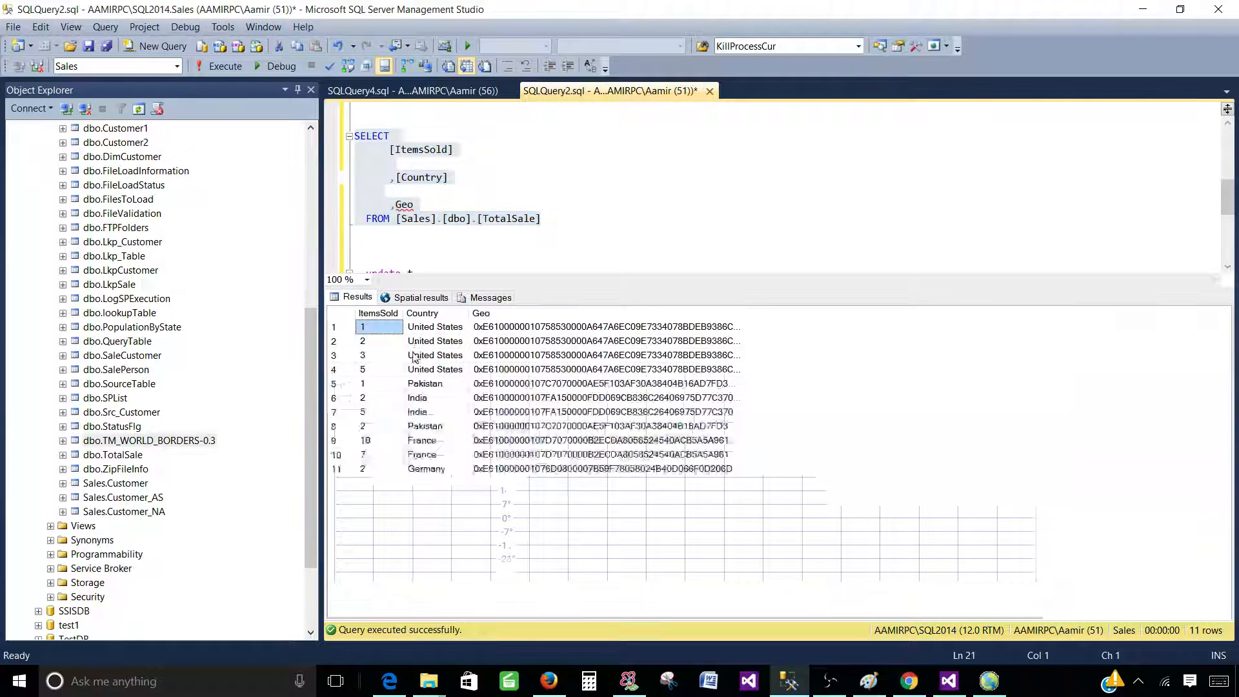
click(378, 313)
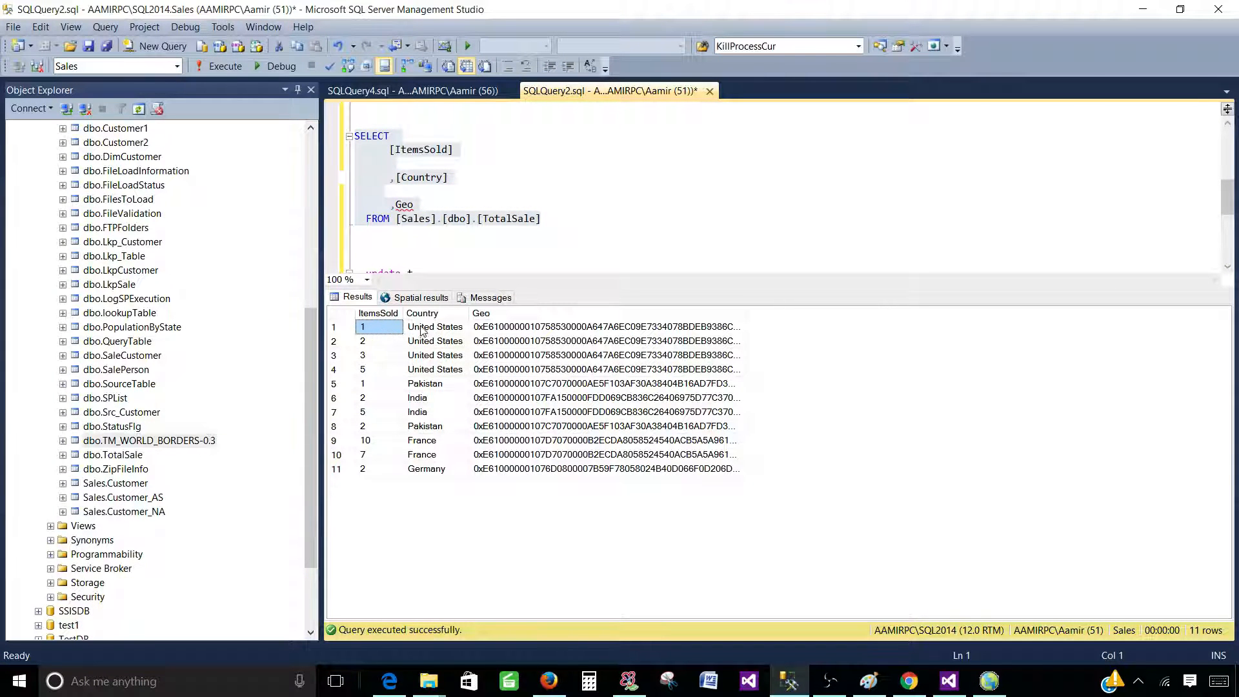
click(429, 316)
drag(491, 328, 549, 483)
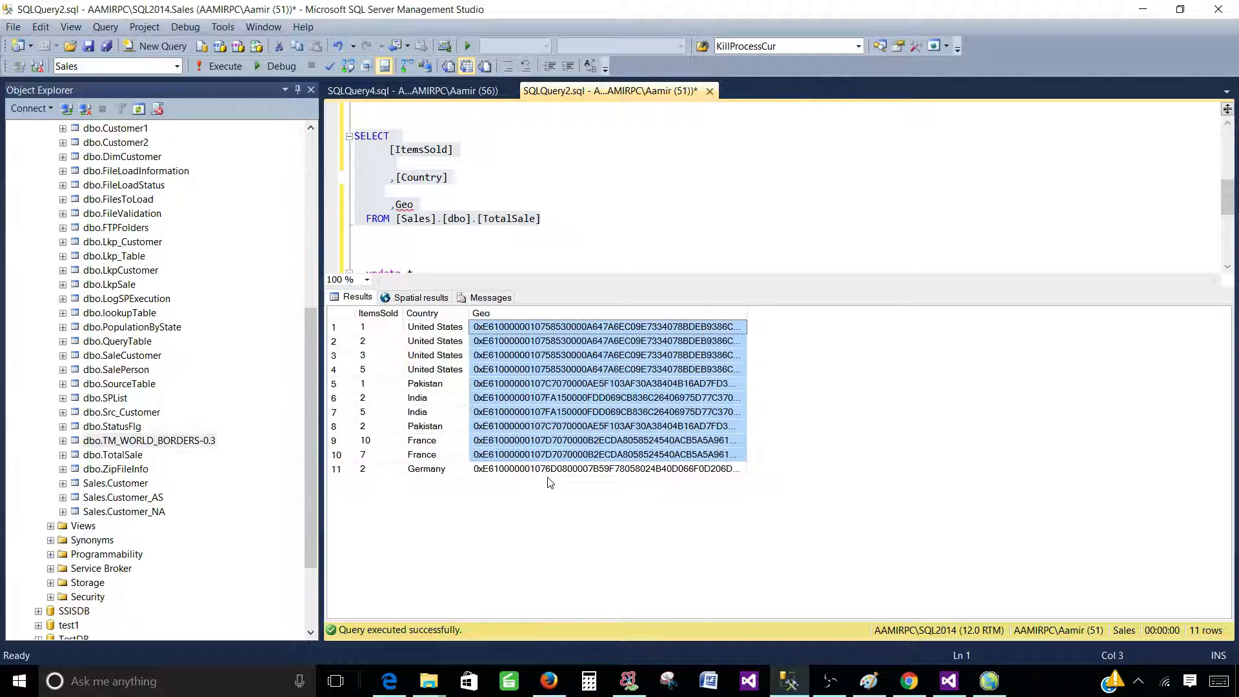
Return to Visual Studio and choose the existing dataset DSET_Map as the map's spatial dataset
click(949, 681)
click(861, 613)
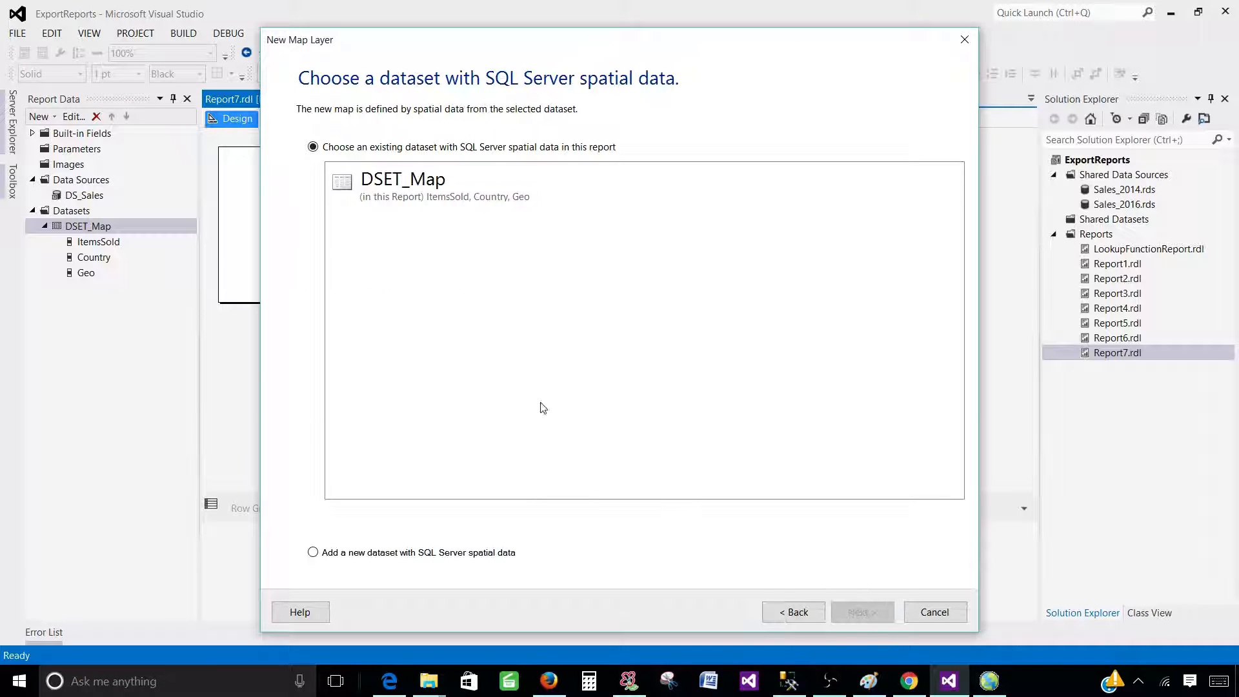
click(420, 212)
click(861, 613)
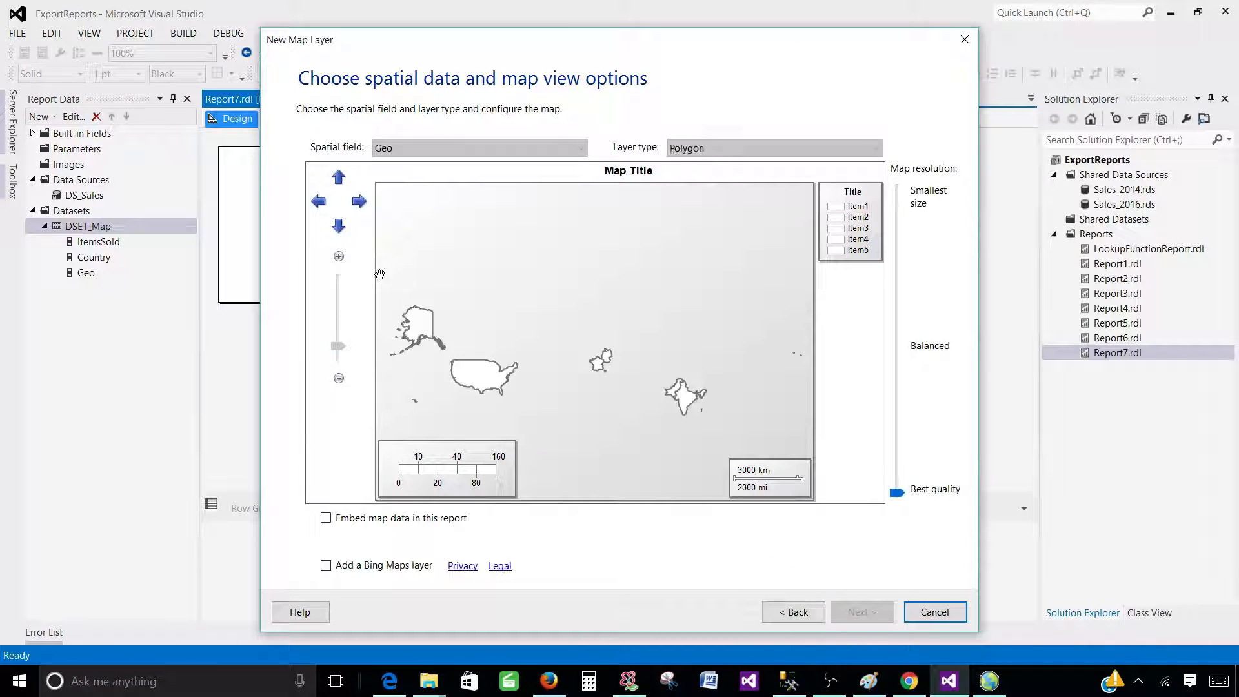
Adjust the map's position and zoom, and accept the Geo spatial field, Polygon layer type and best-quality resolution
drag(431, 321, 441, 267)
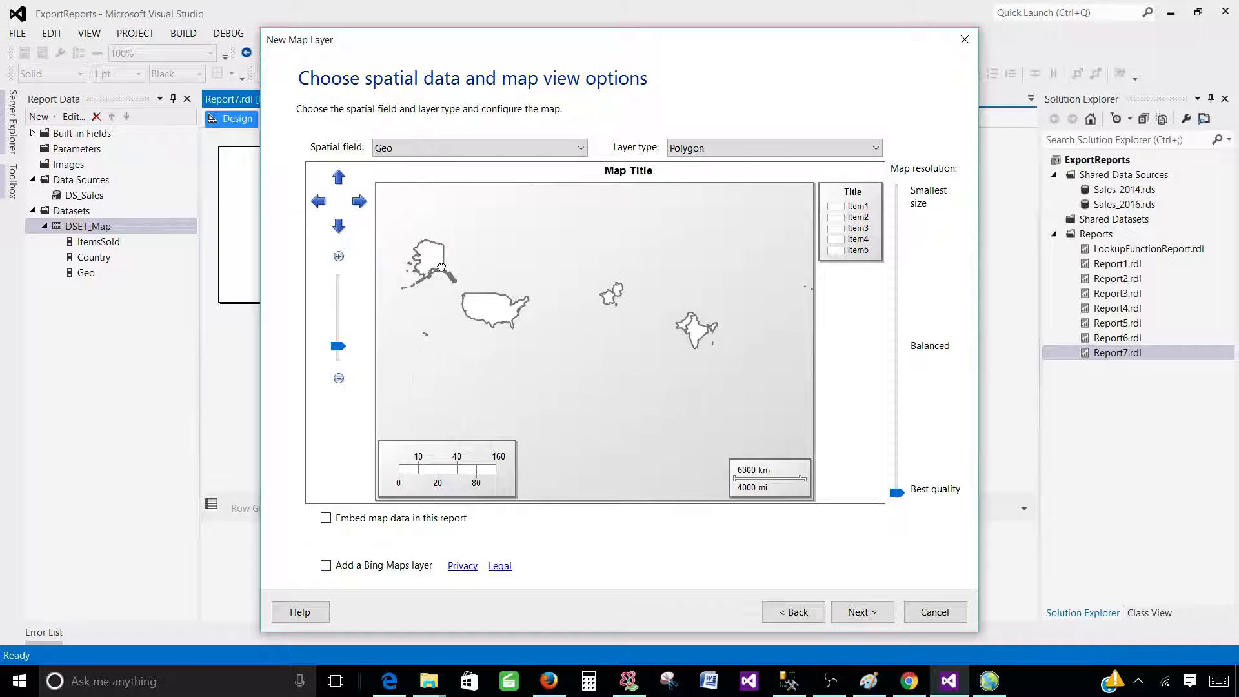
click(340, 257)
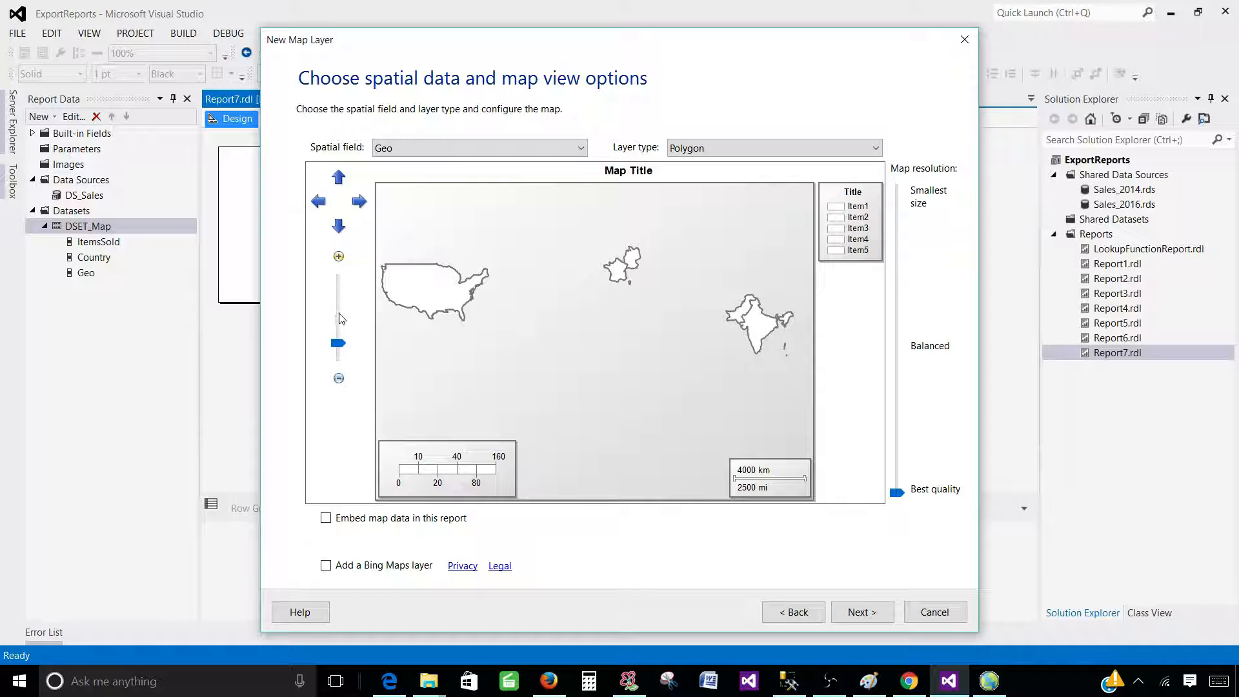
click(339, 378)
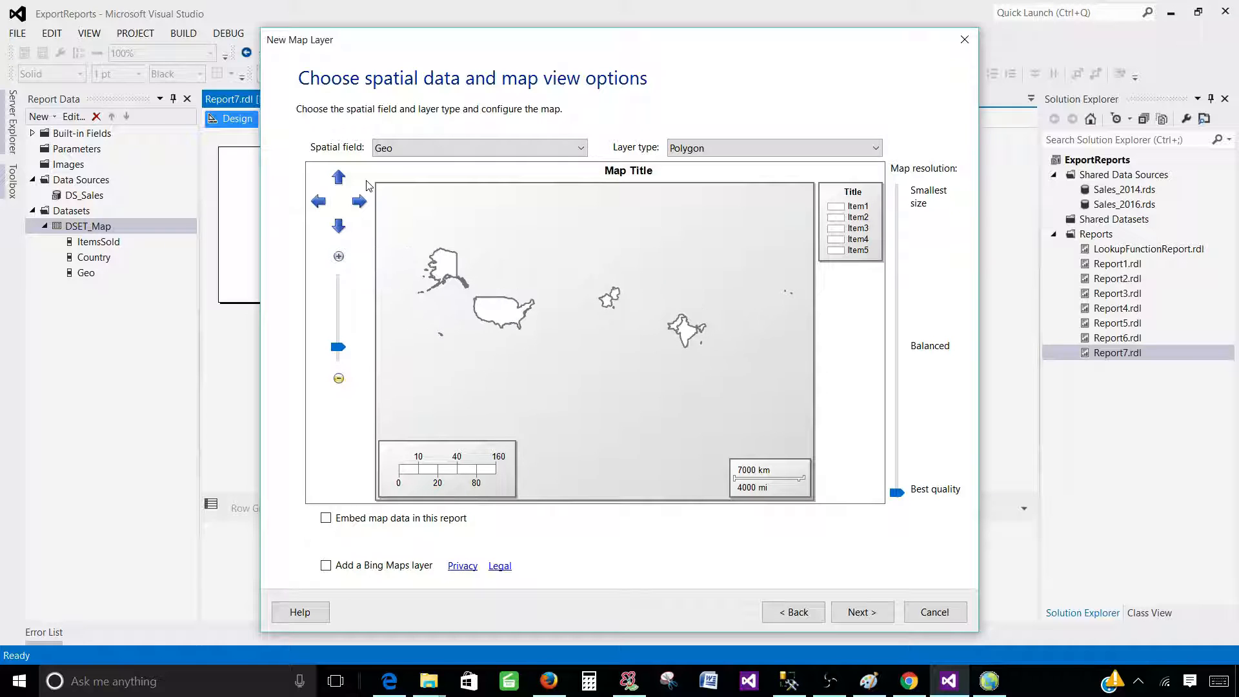
click(358, 202)
click(346, 181)
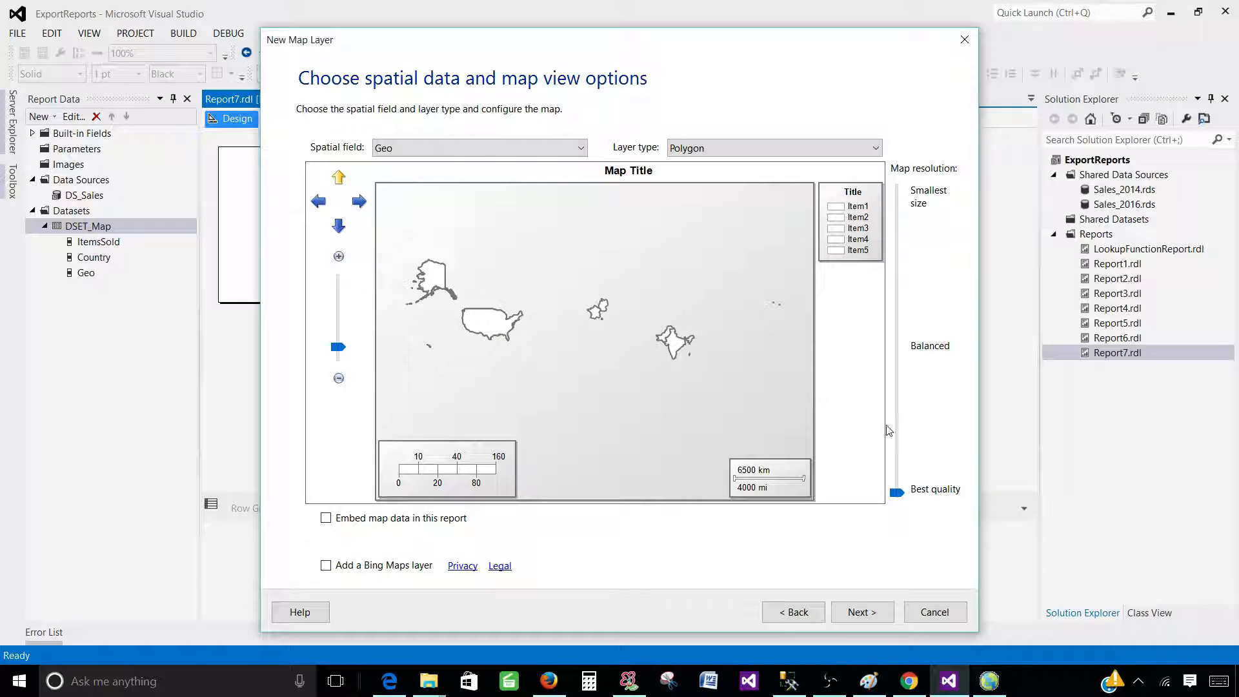
mouse_move(897, 493)
mouse_down()
mouse_move(896, 357)
mouse_move(895, 493)
mouse_up()
click(882, 614)
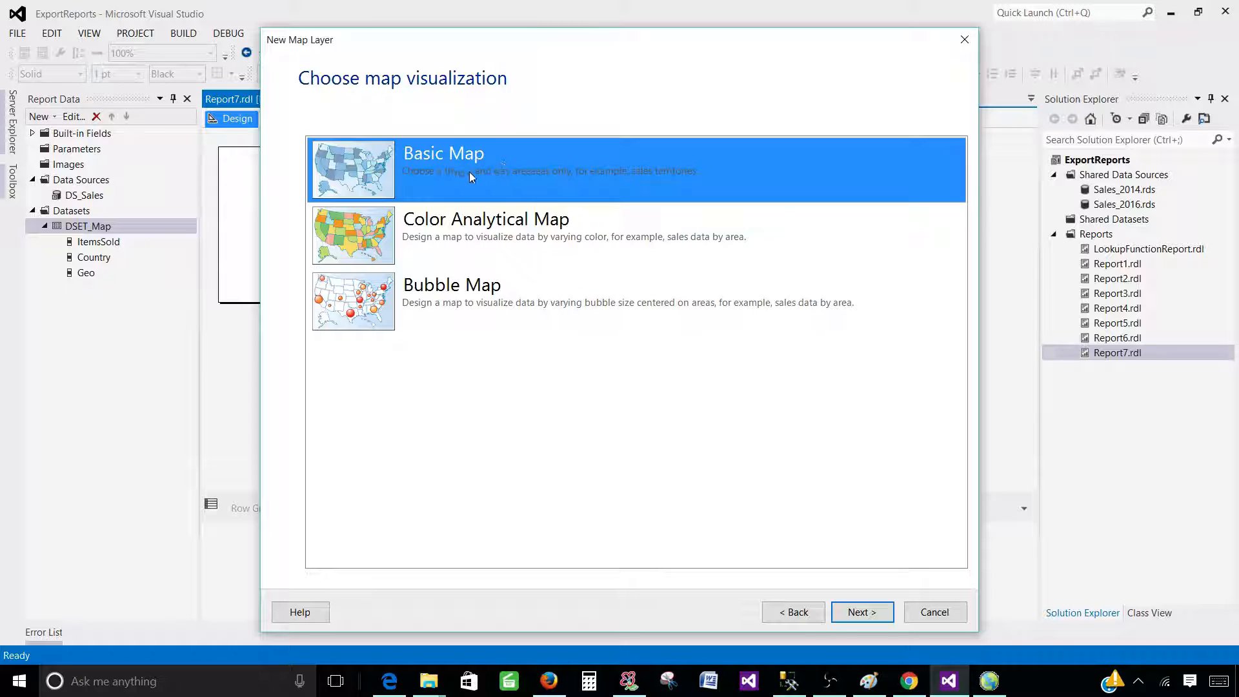
Choose the Color Analytical Map visualization and use DSET_Map as its analytical dataset
click(442, 228)
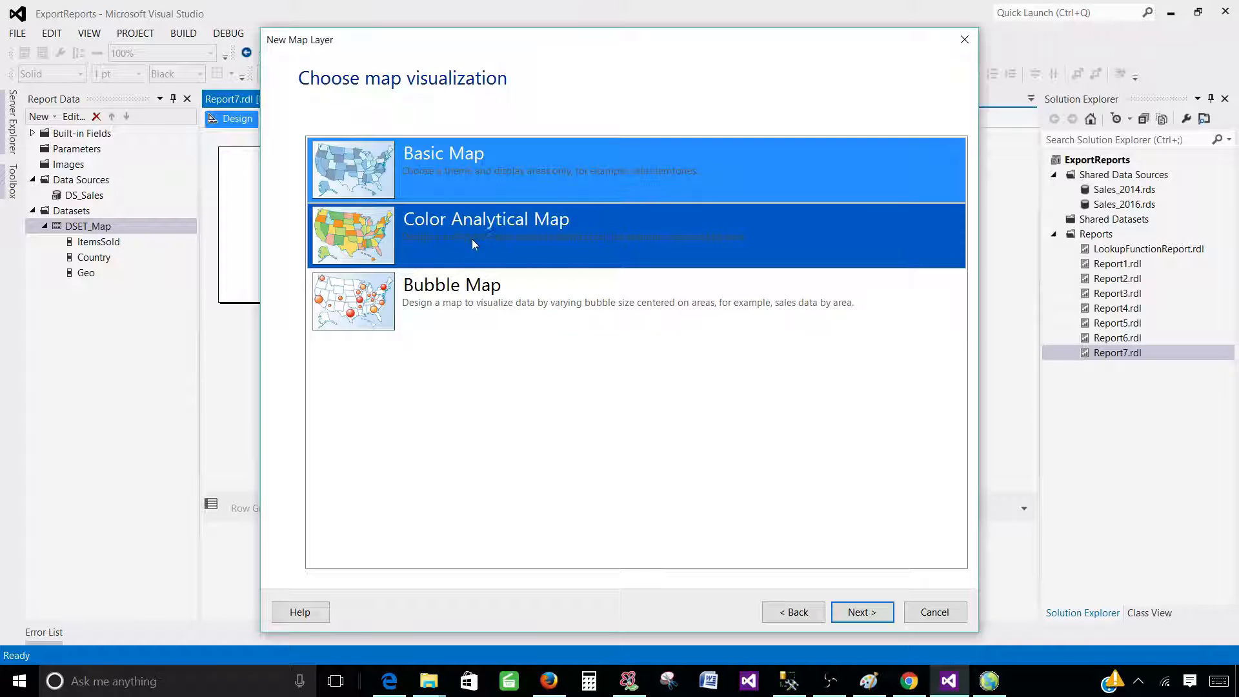
click(497, 270)
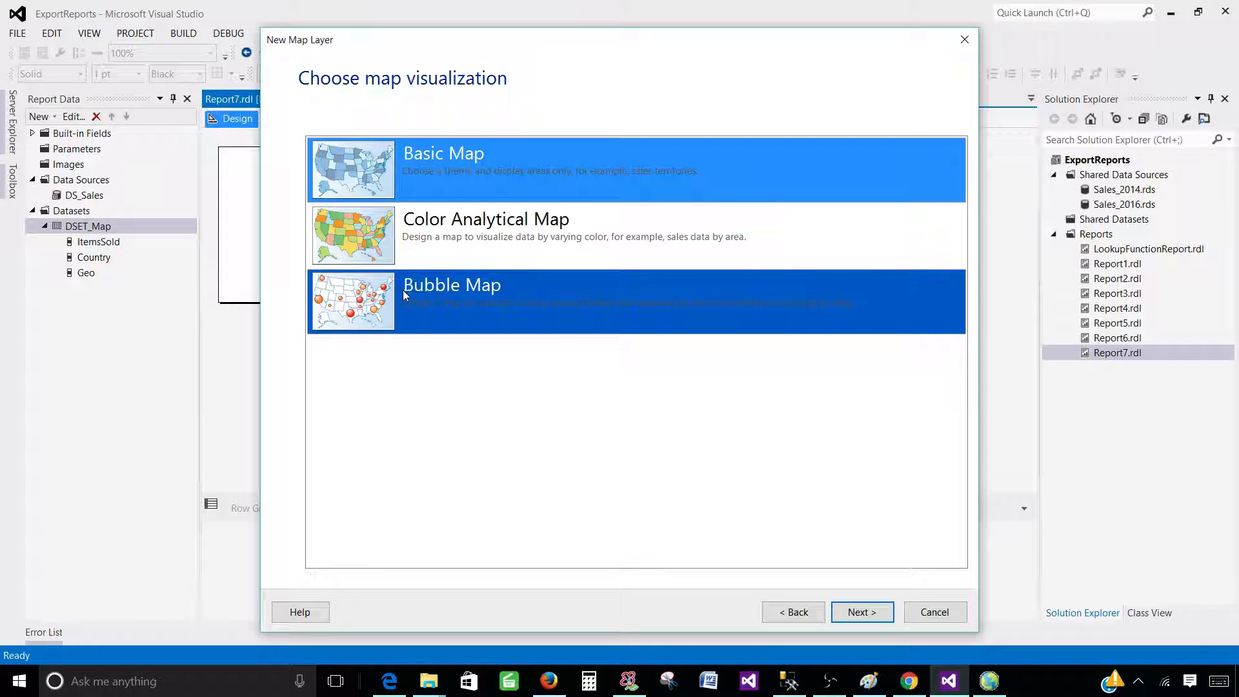
click(384, 247)
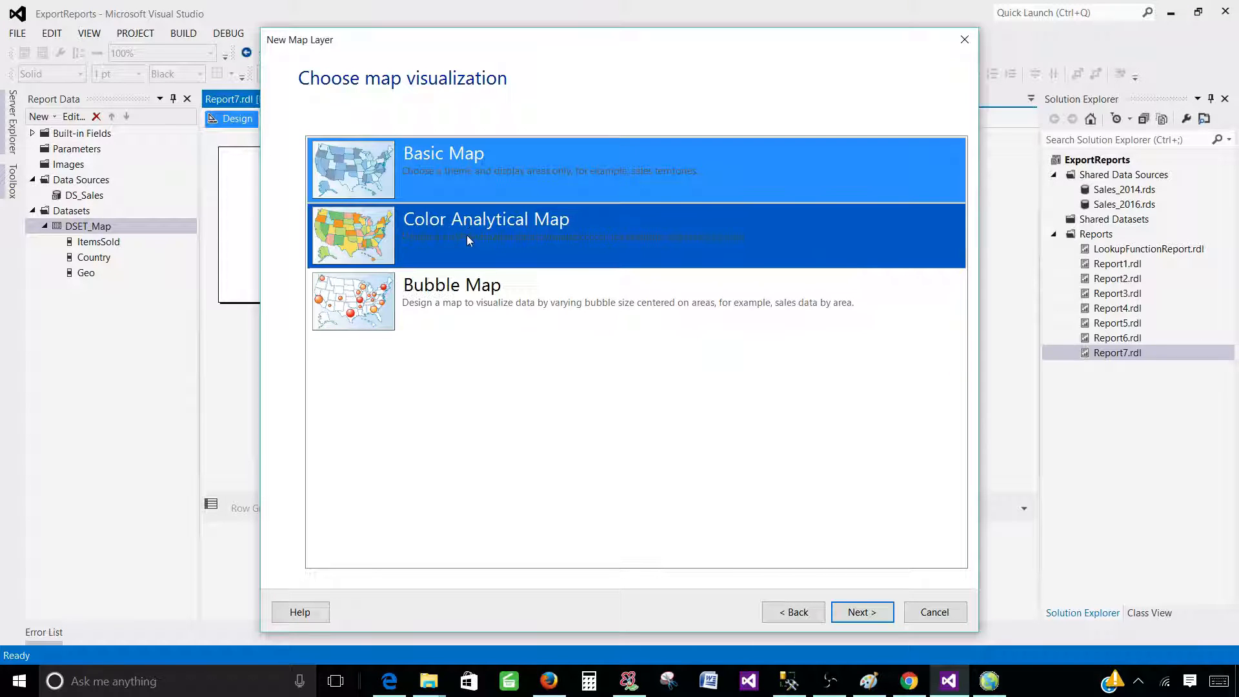
click(516, 280)
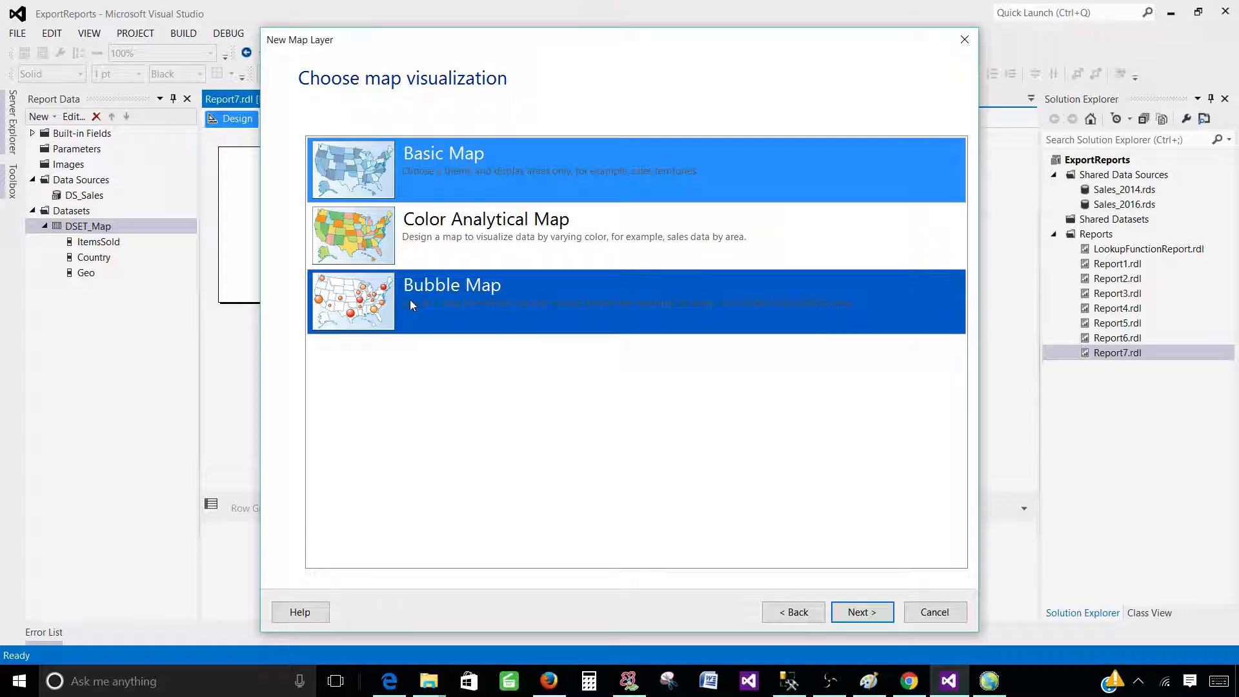
click(505, 221)
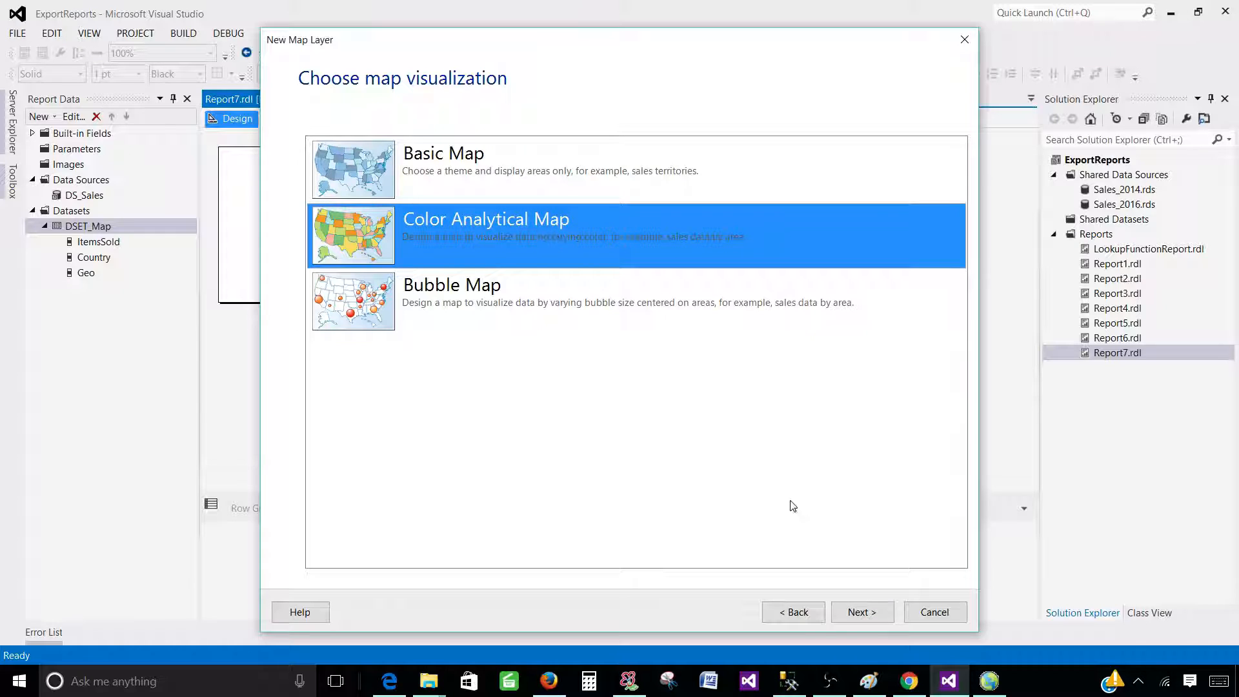
click(849, 609)
click(454, 212)
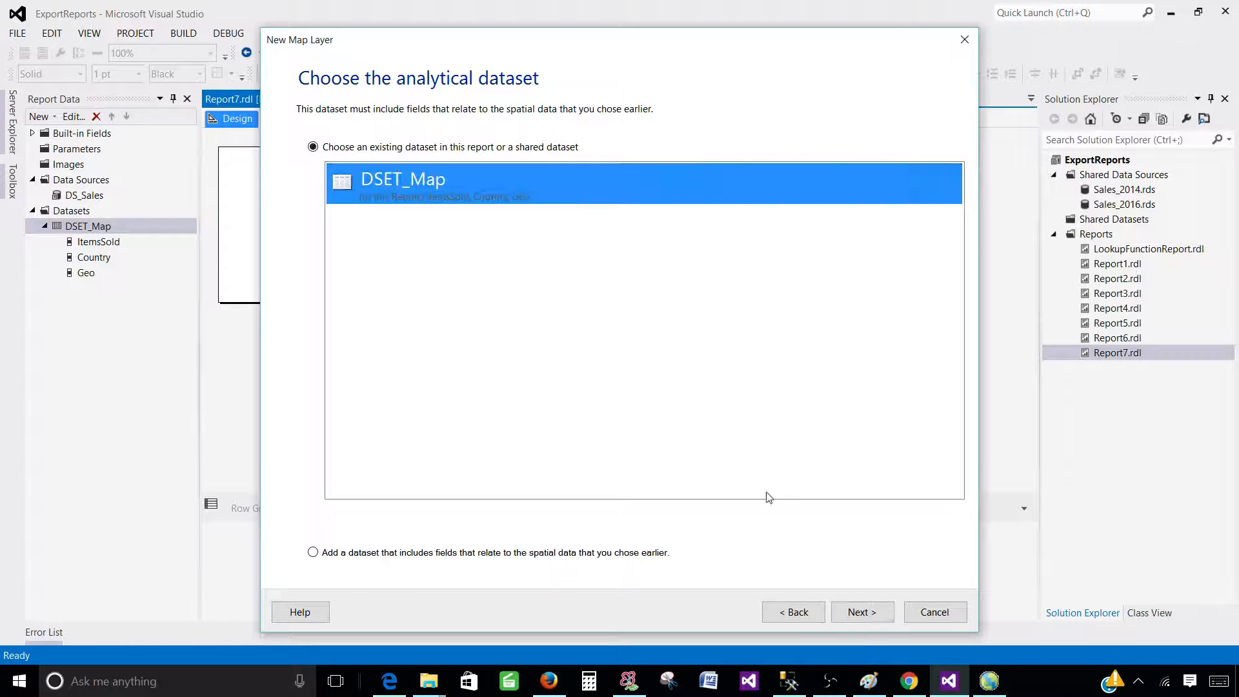
click(860, 611)
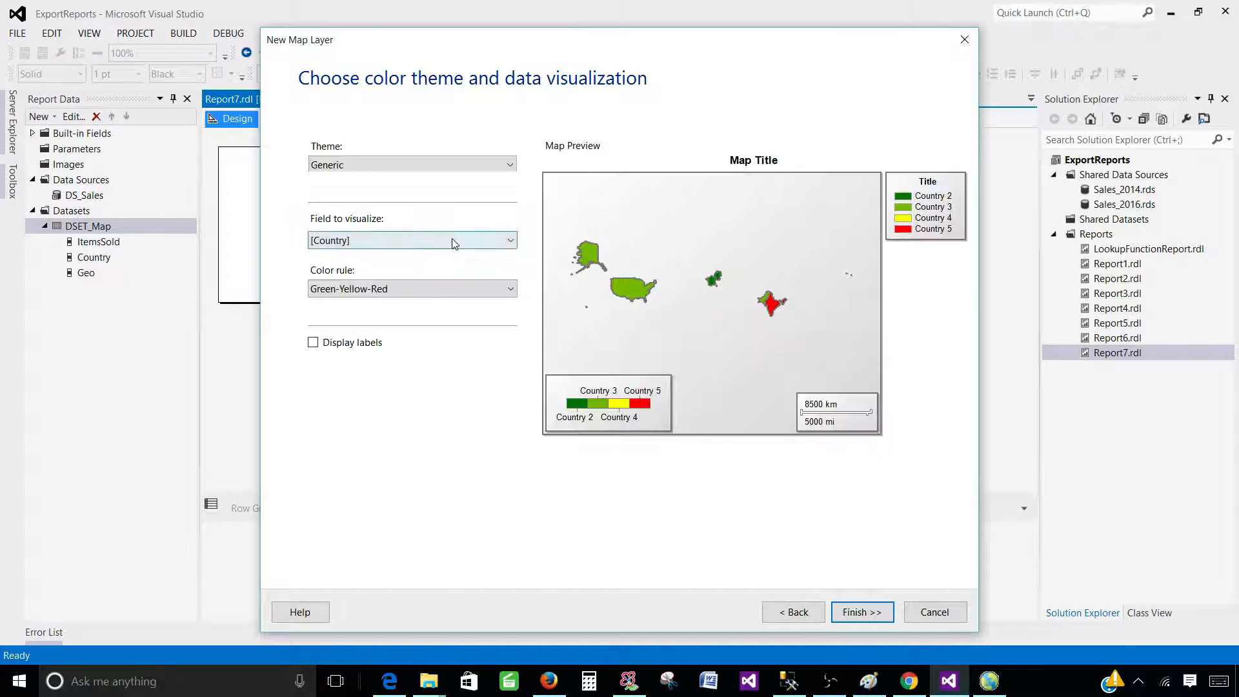
Try the Corporate and Forest themes on the map and restore the Generic theme
click(354, 167)
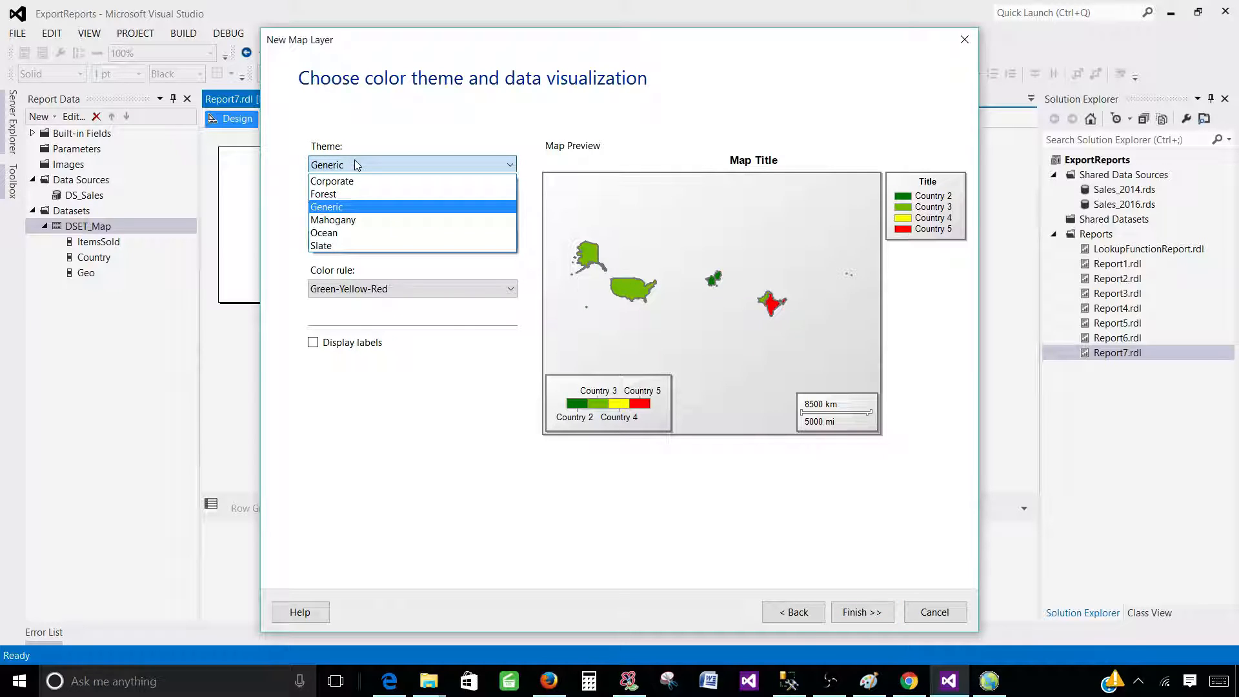
click(356, 181)
click(357, 165)
click(361, 194)
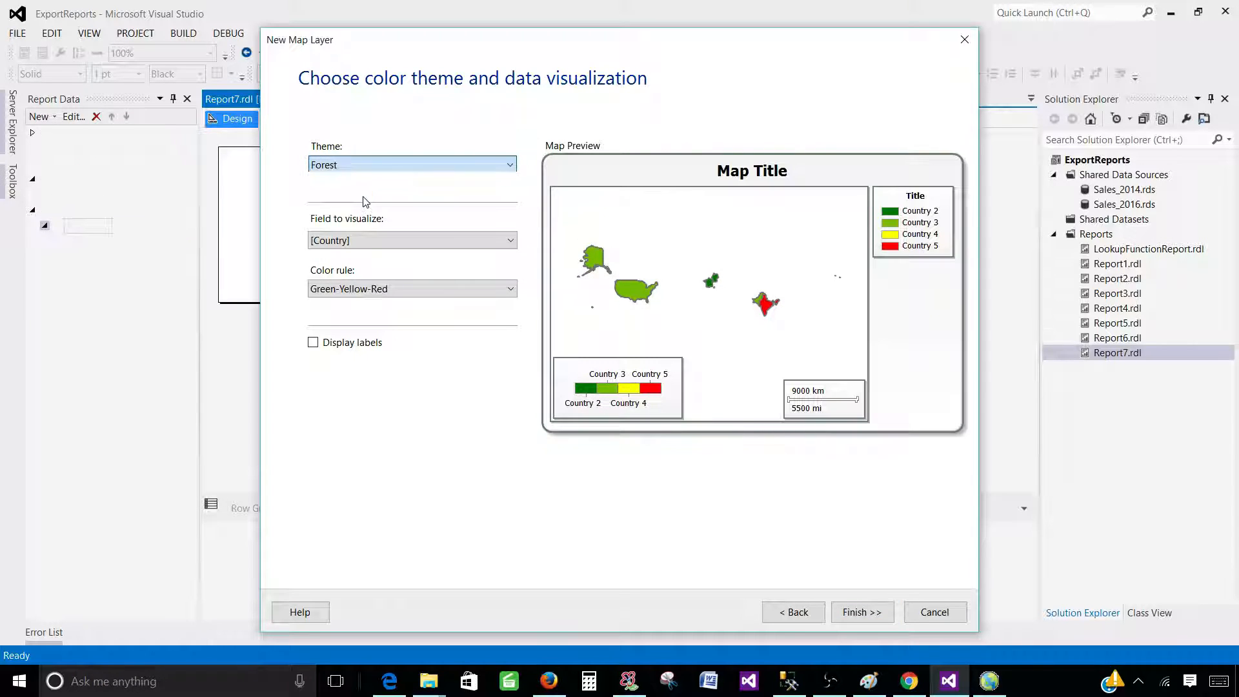
click(364, 167)
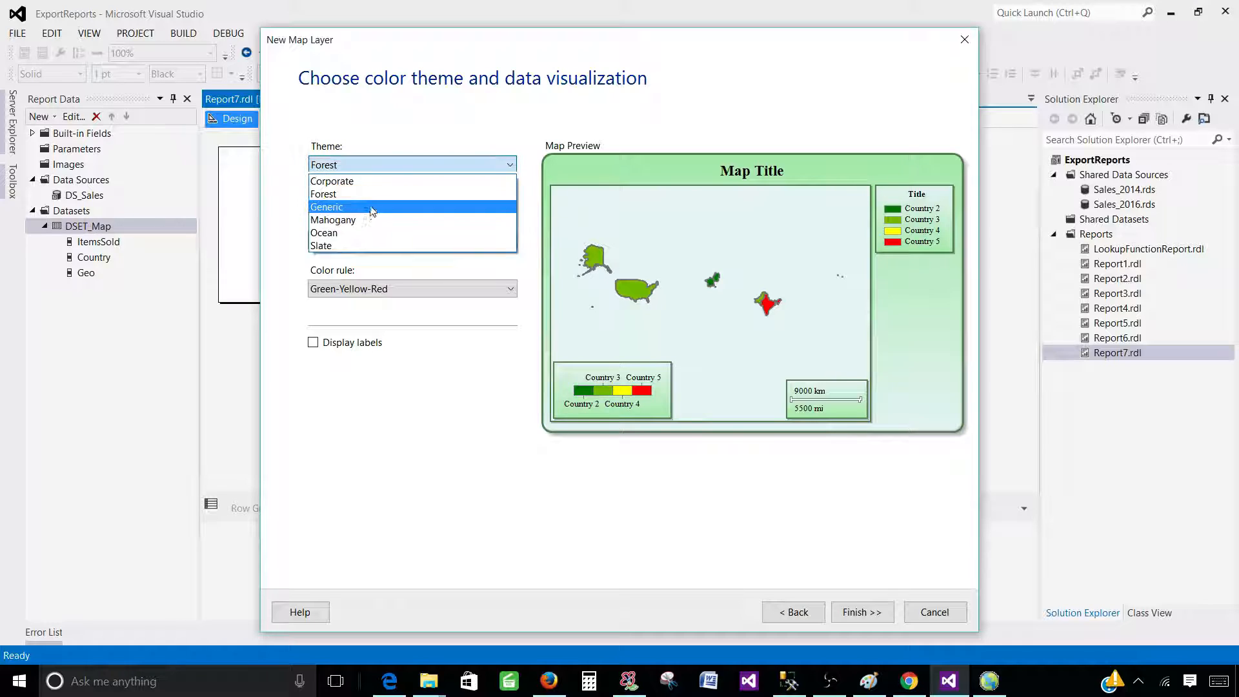
click(371, 208)
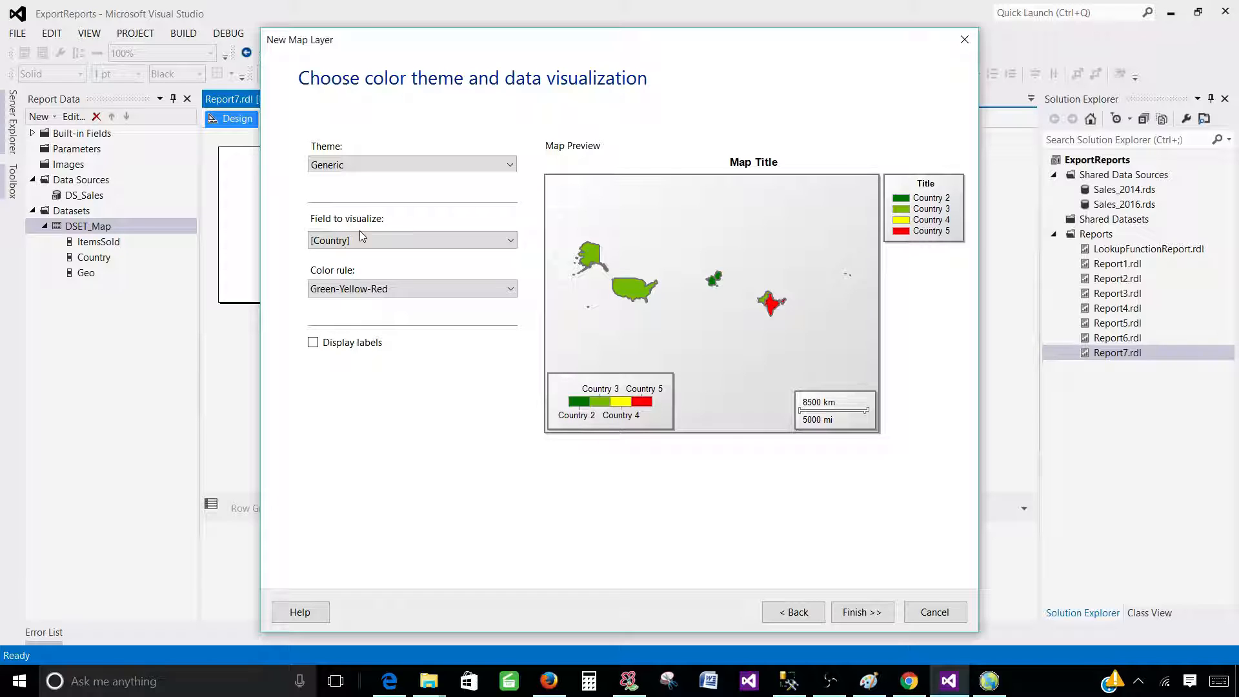
Visualize [Sum(ItemsSold)] on the map with the Red-Yellow-Green color rule
click(374, 242)
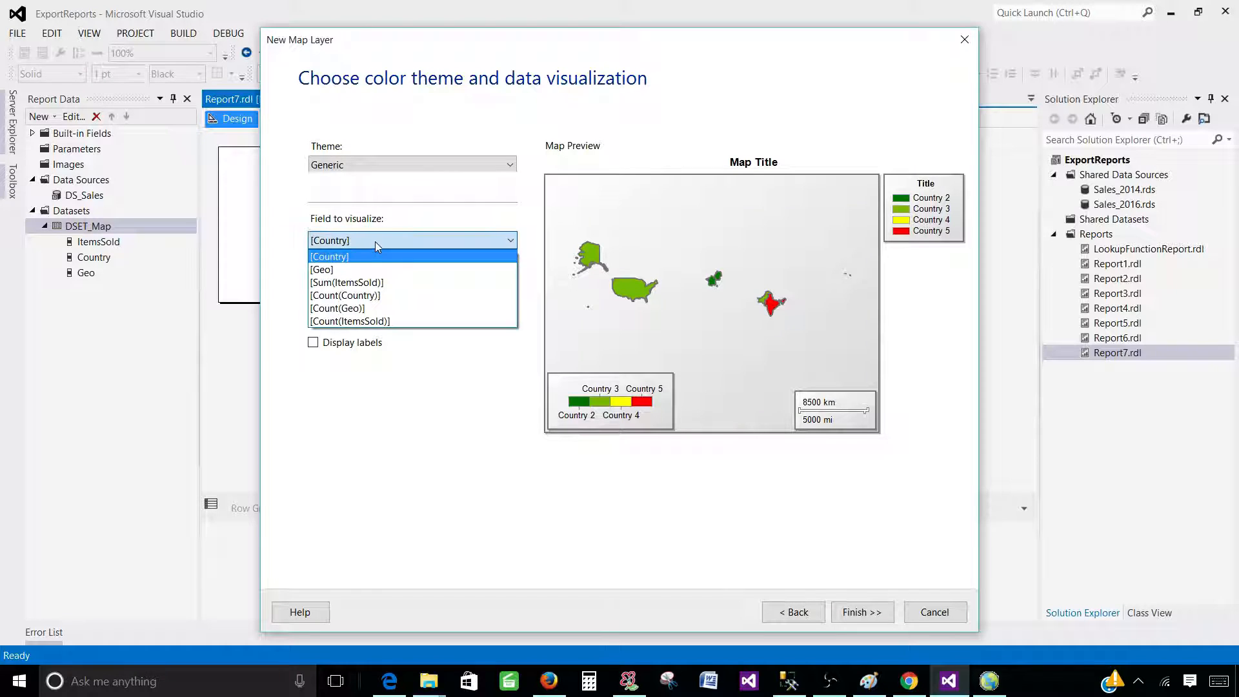
click(376, 283)
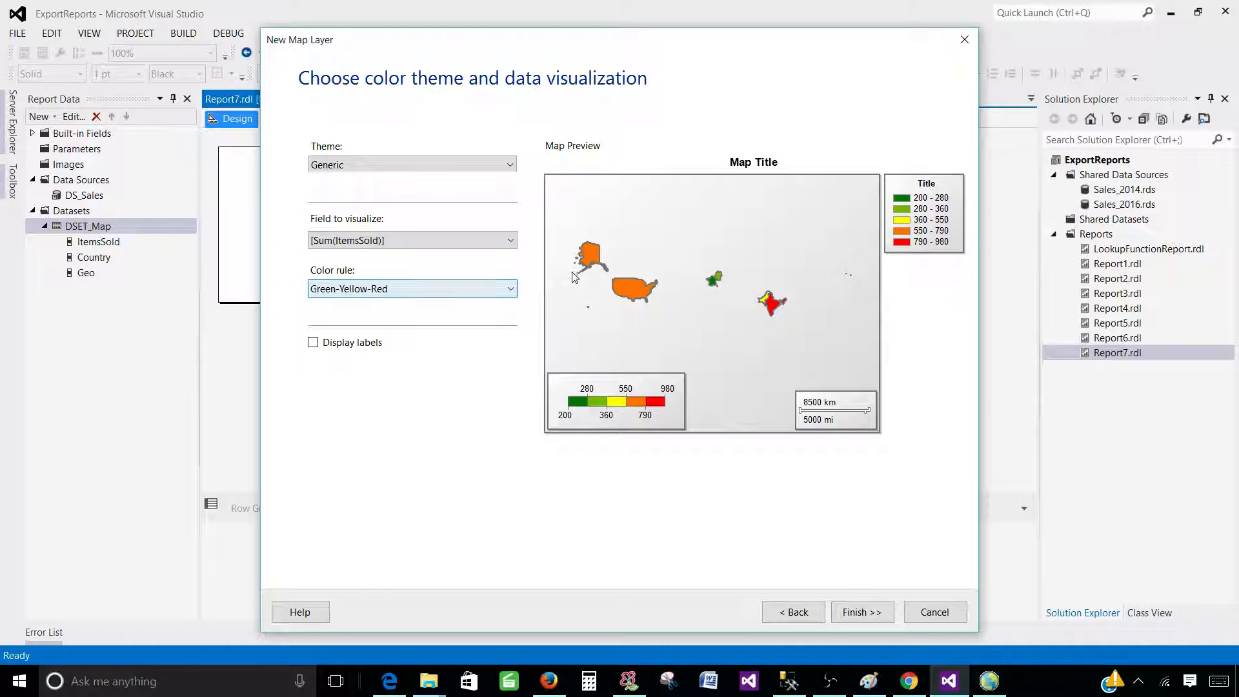
click(361, 288)
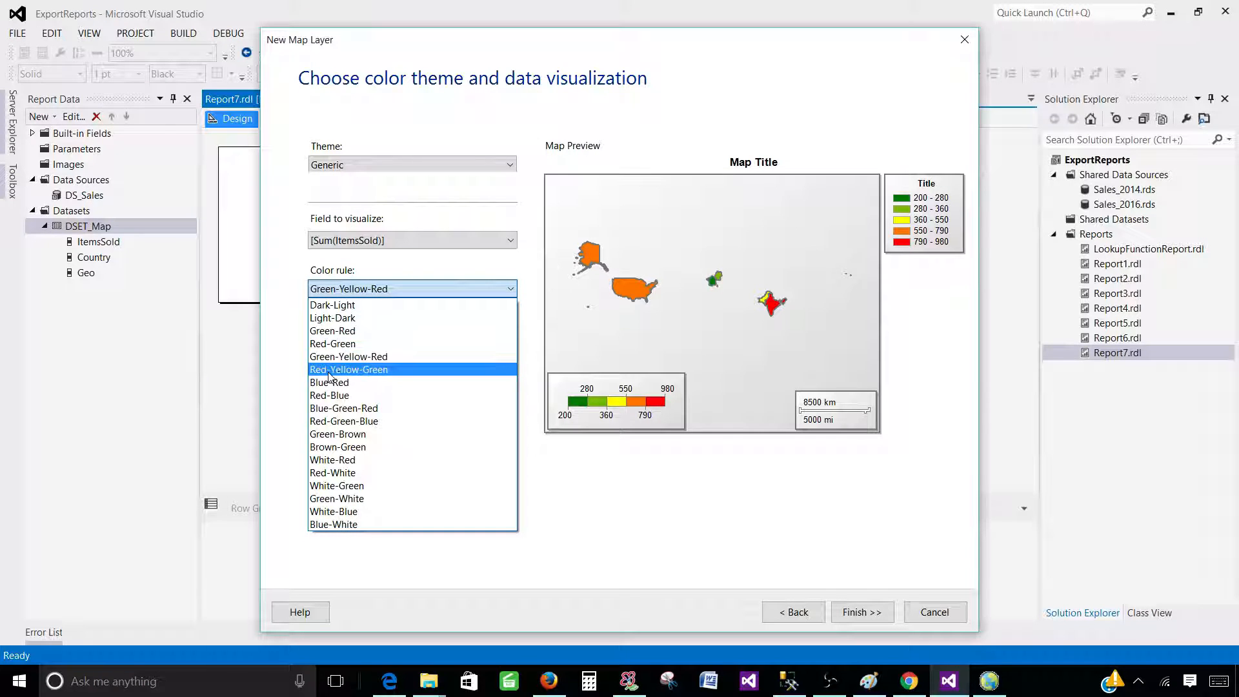
click(361, 371)
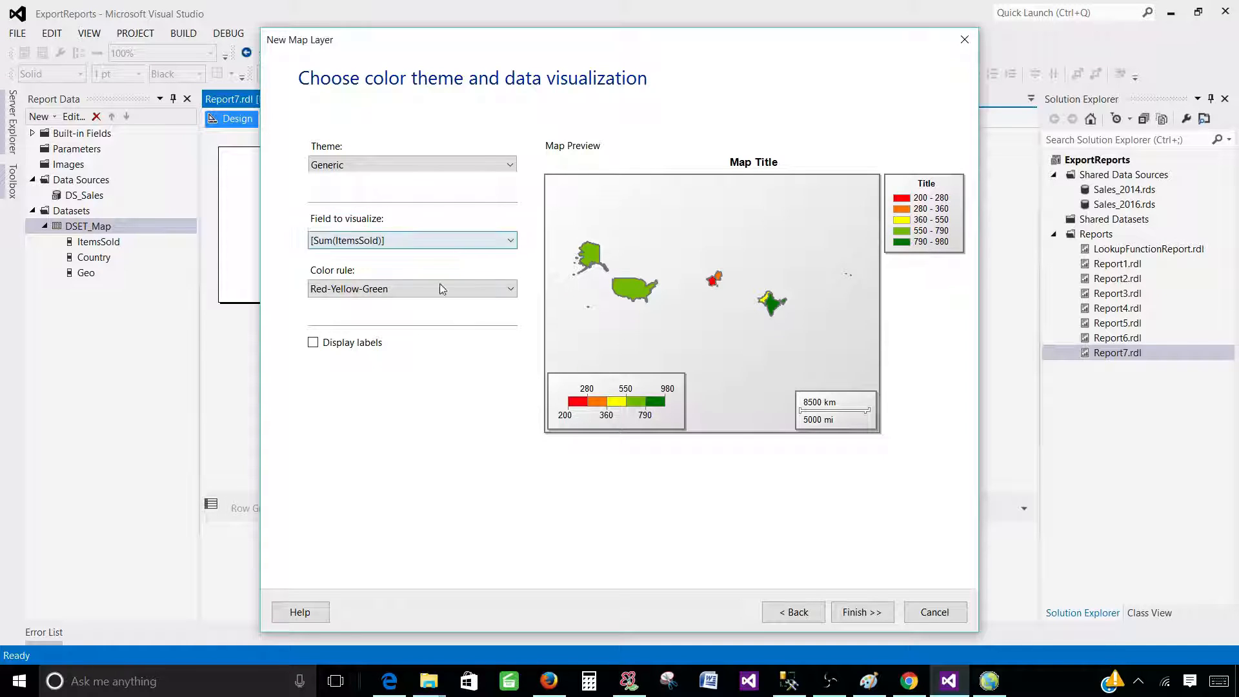
Compare the Green-Yellow-Red color rule on the map and return to Red-Yellow-Green
click(413, 293)
click(376, 357)
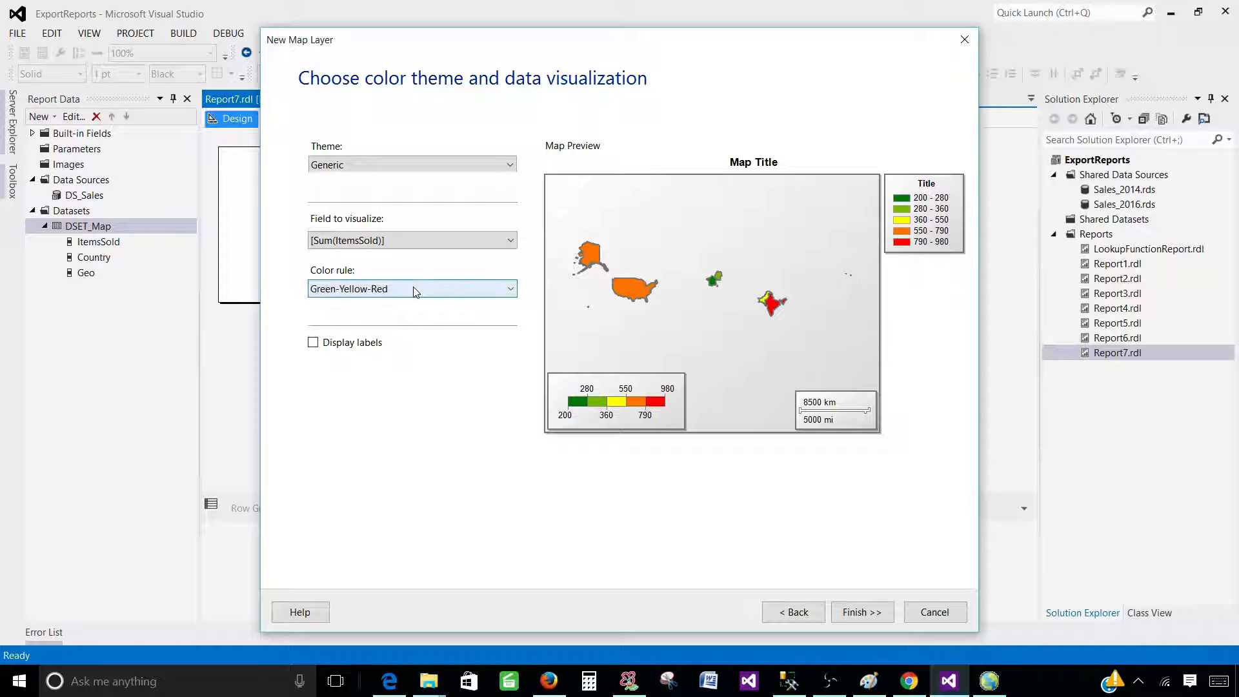
click(374, 291)
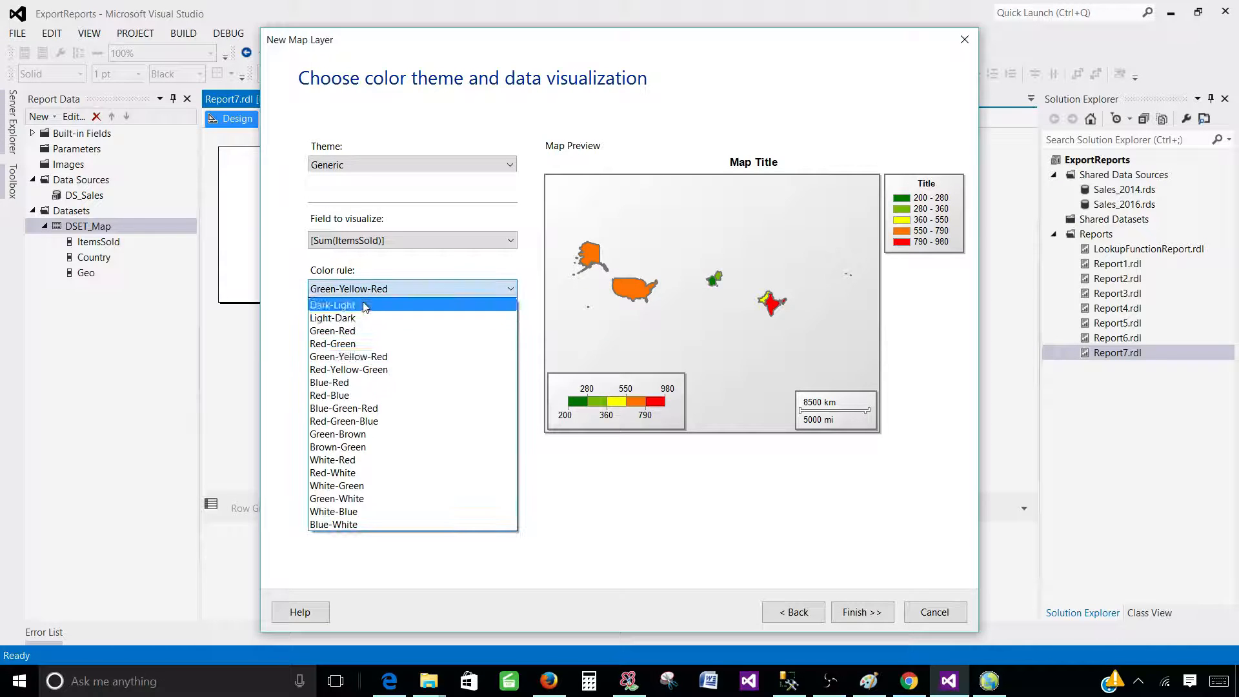
click(374, 366)
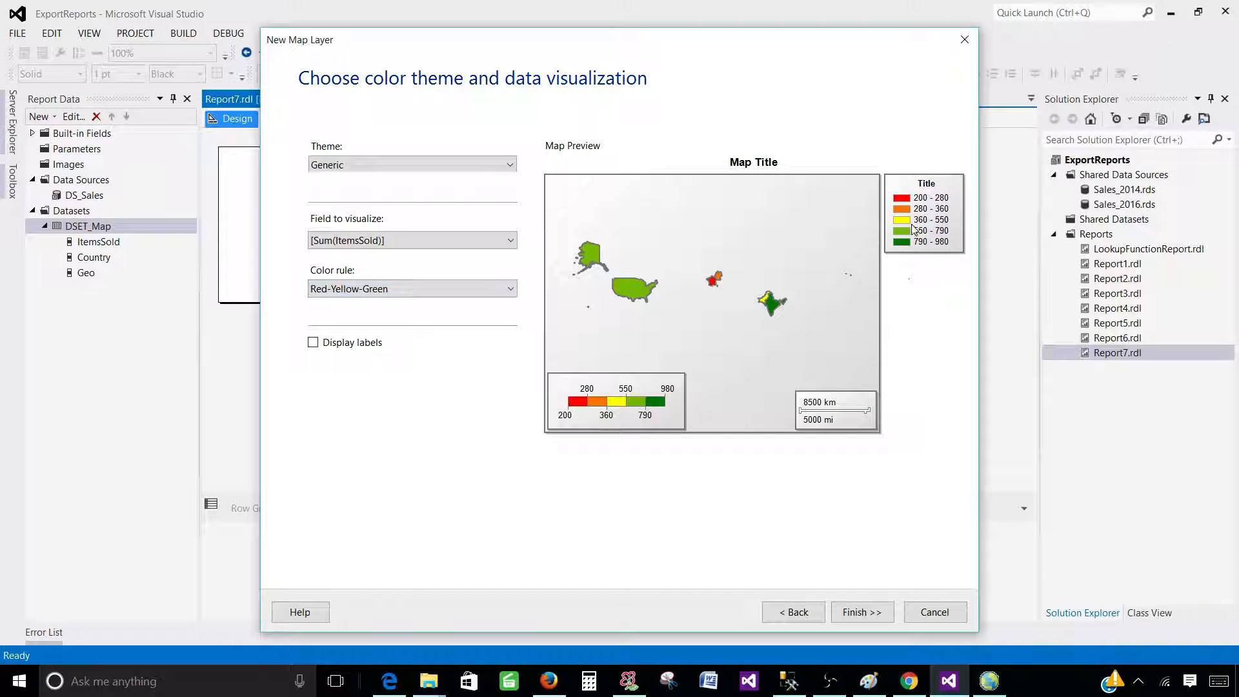
Turn on the map's display labels with [Country] as their data field
click(313, 343)
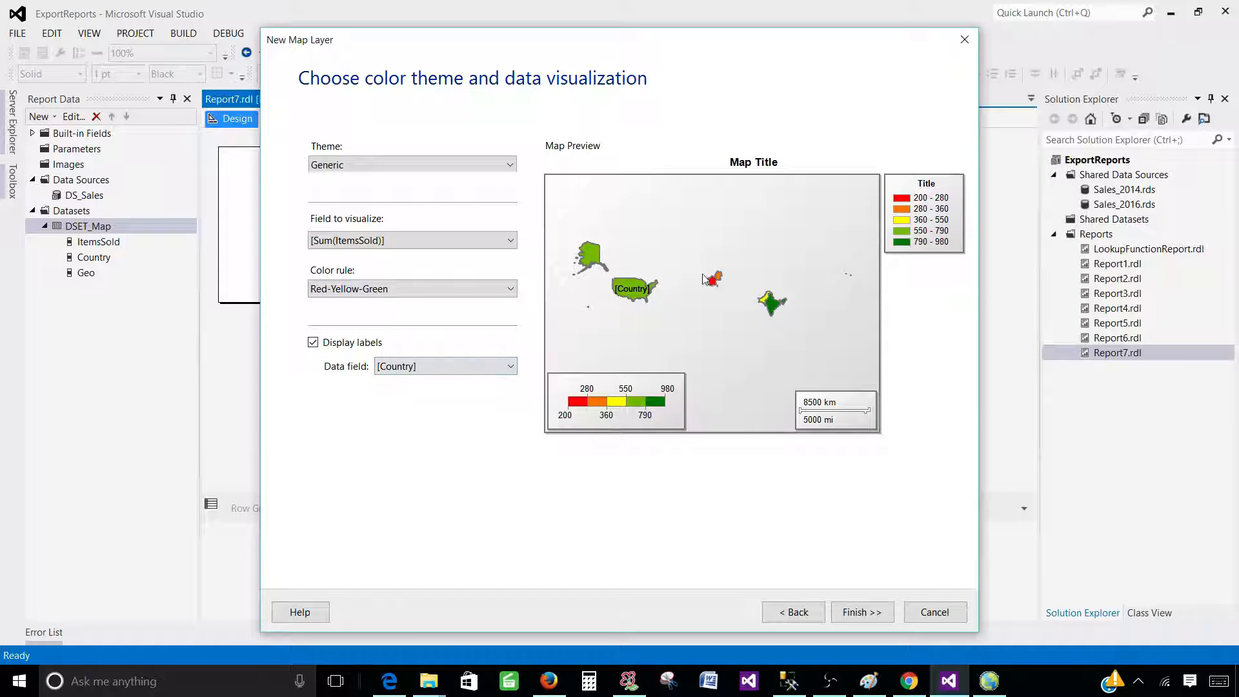
click(404, 367)
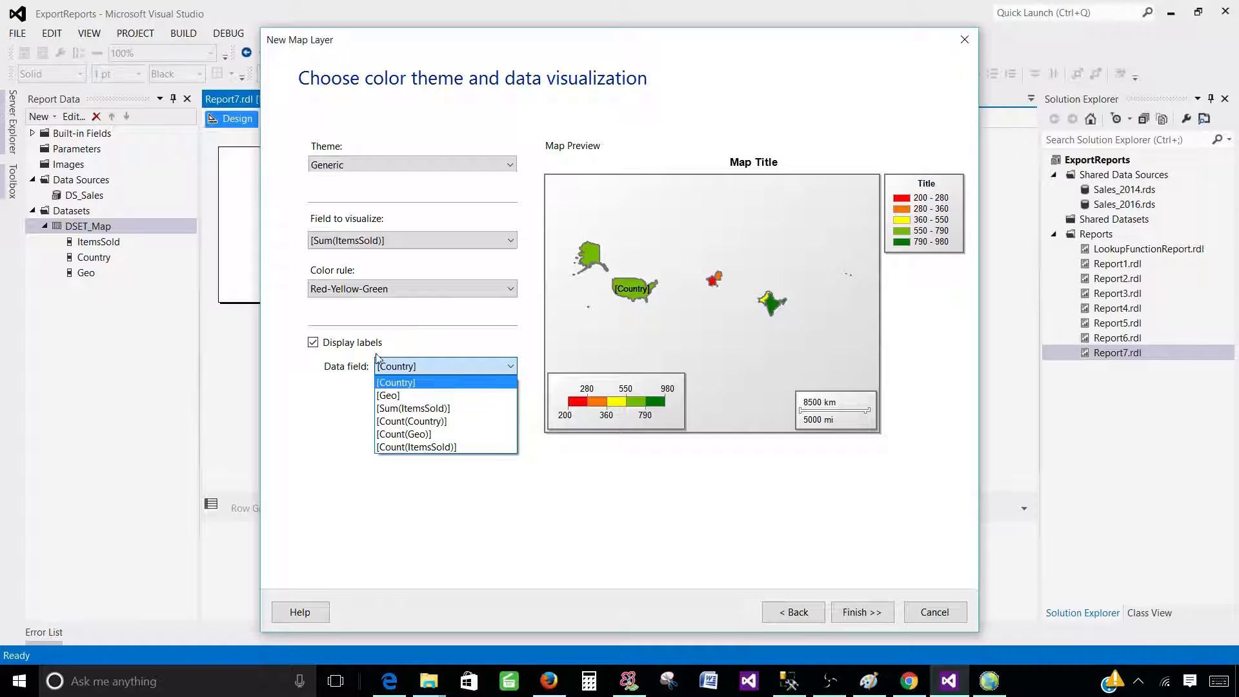
click(315, 344)
click(313, 343)
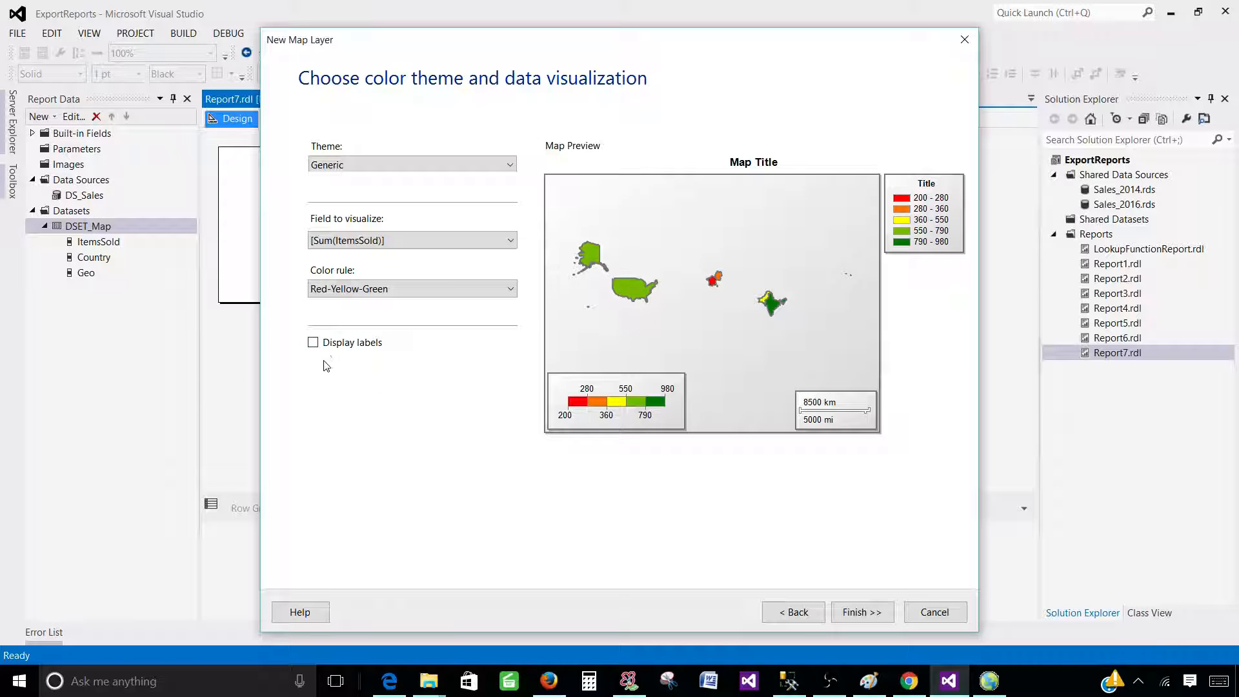
click(314, 343)
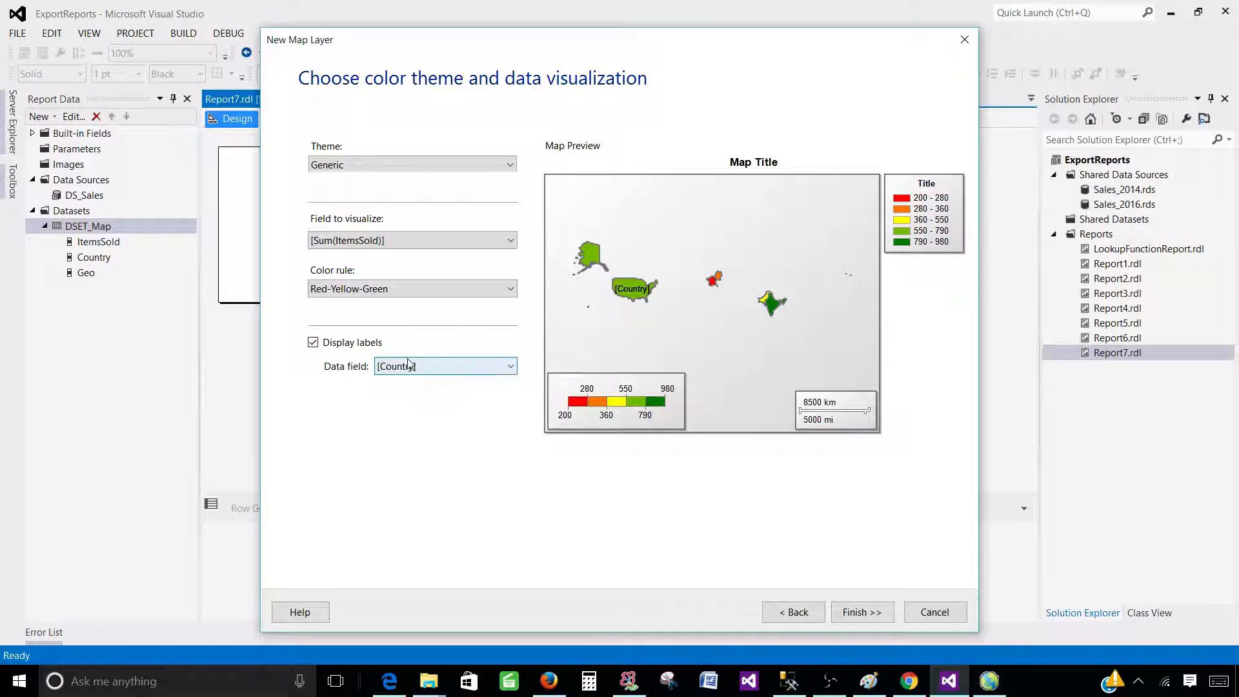
Finish the map layer, move the map to the report body's upper-left corner and enlarge it to fill the body
click(864, 611)
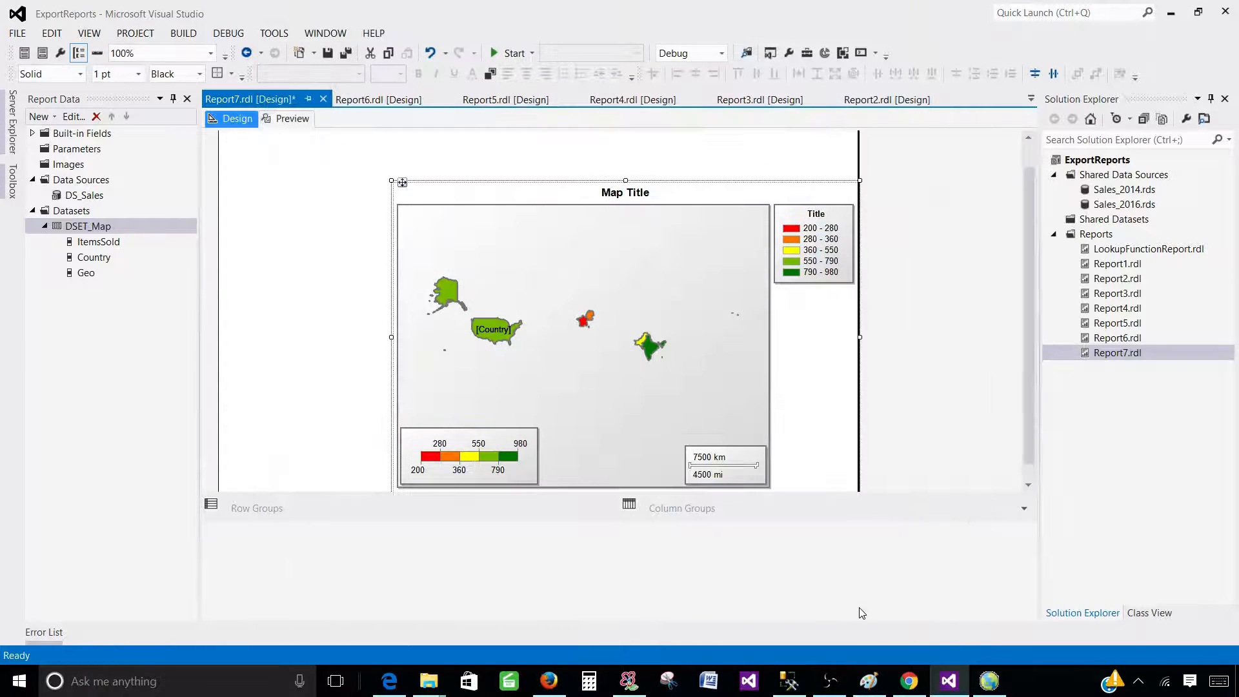
drag(402, 183, 230, 135)
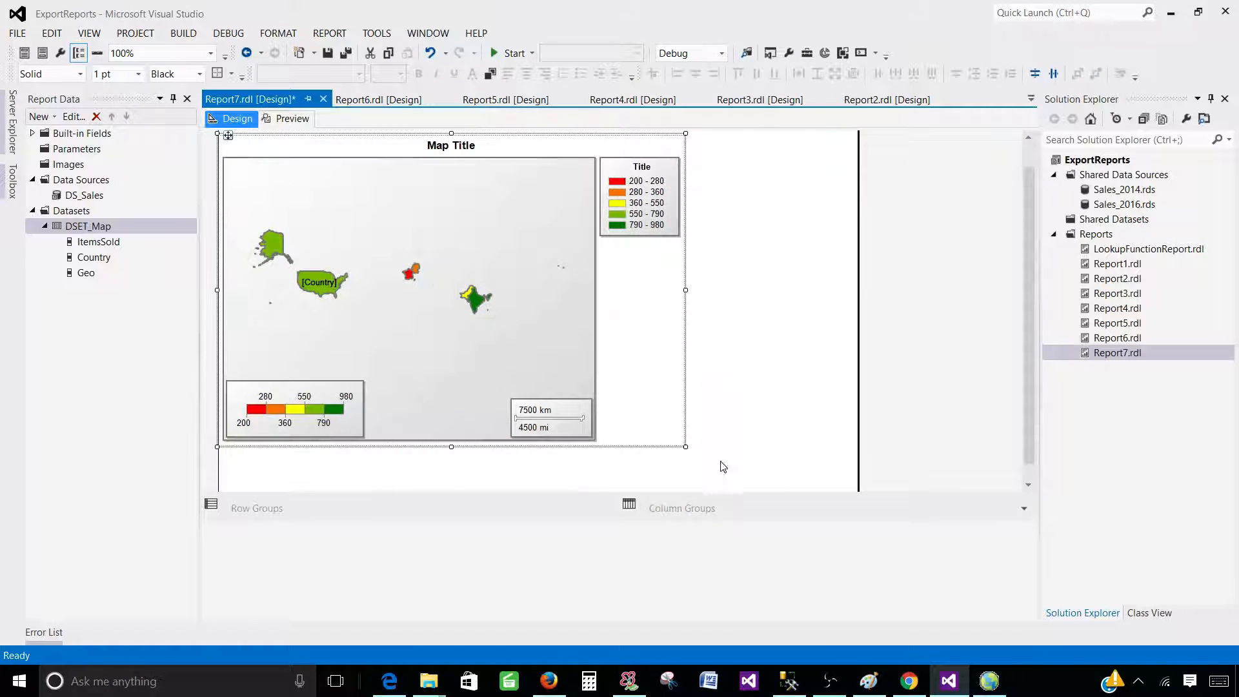
drag(686, 446, 854, 493)
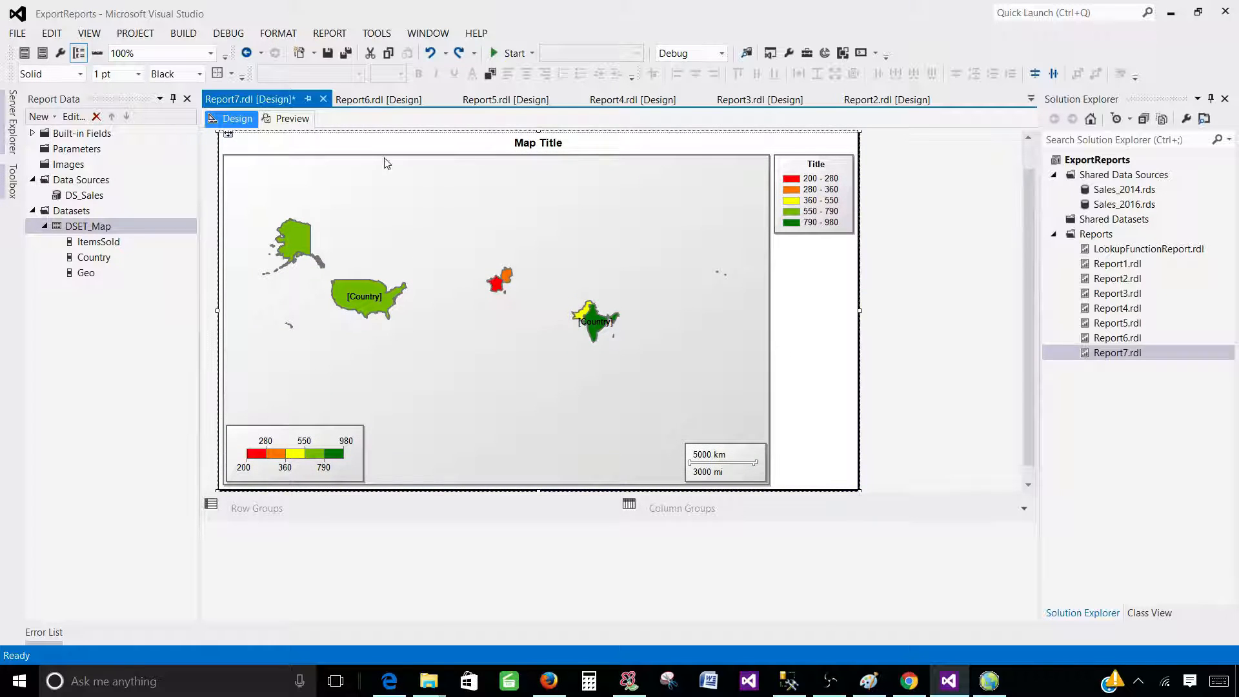
Preview the map report and compare it with the TotalSale query results in SQL Server Management Studio
click(300, 119)
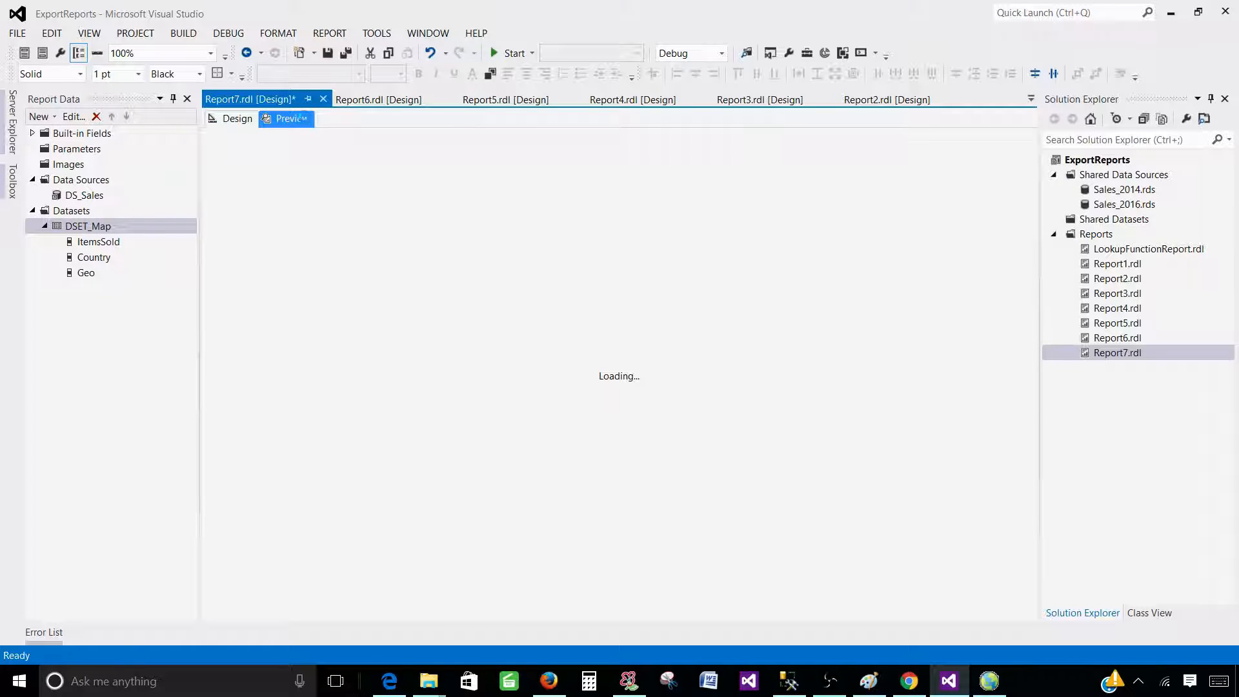
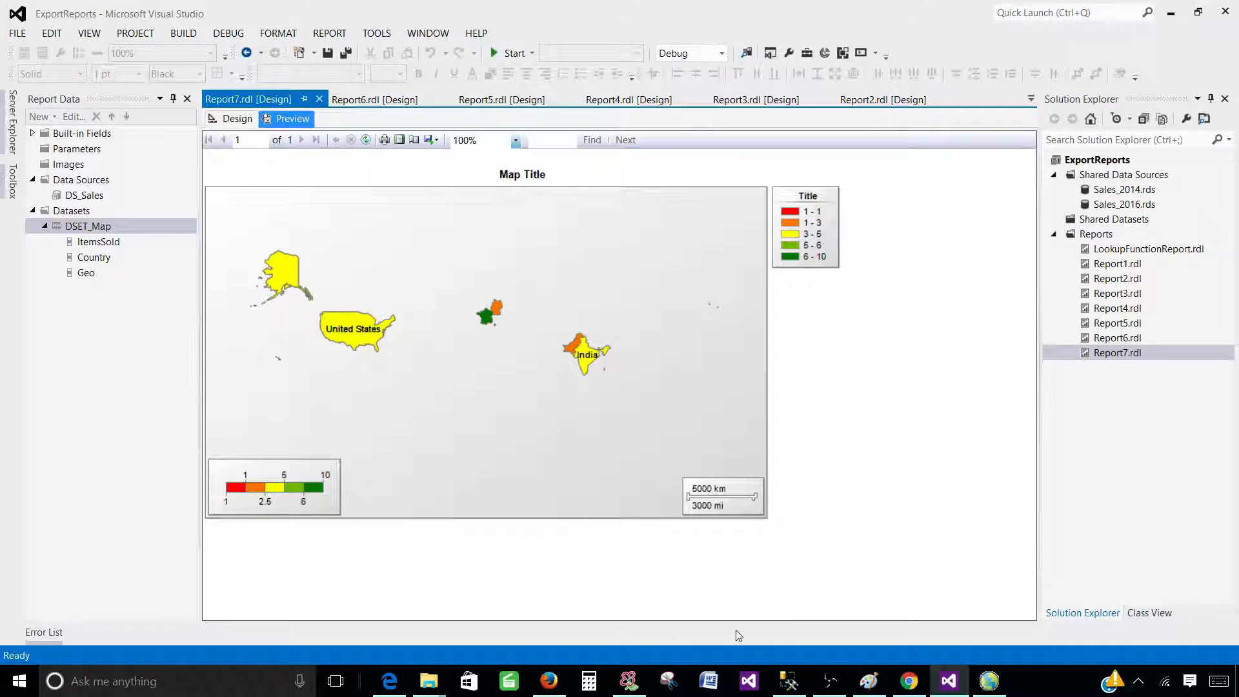
click(788, 681)
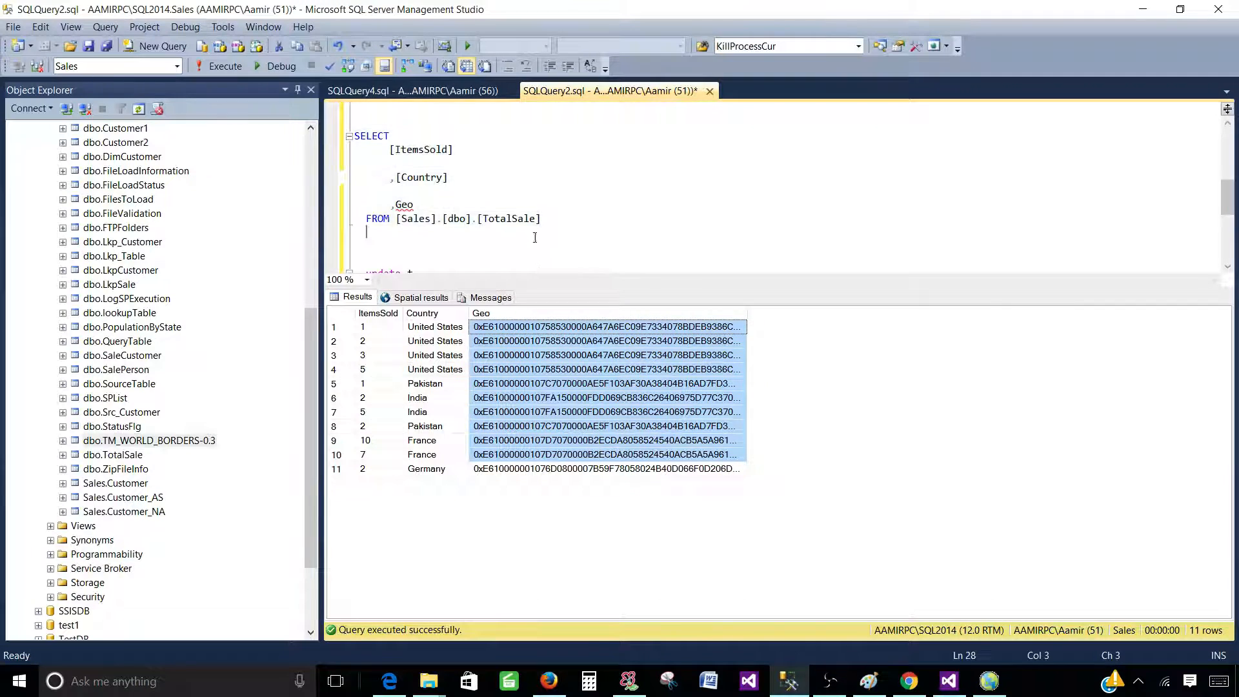
drag(553, 218, 353, 136)
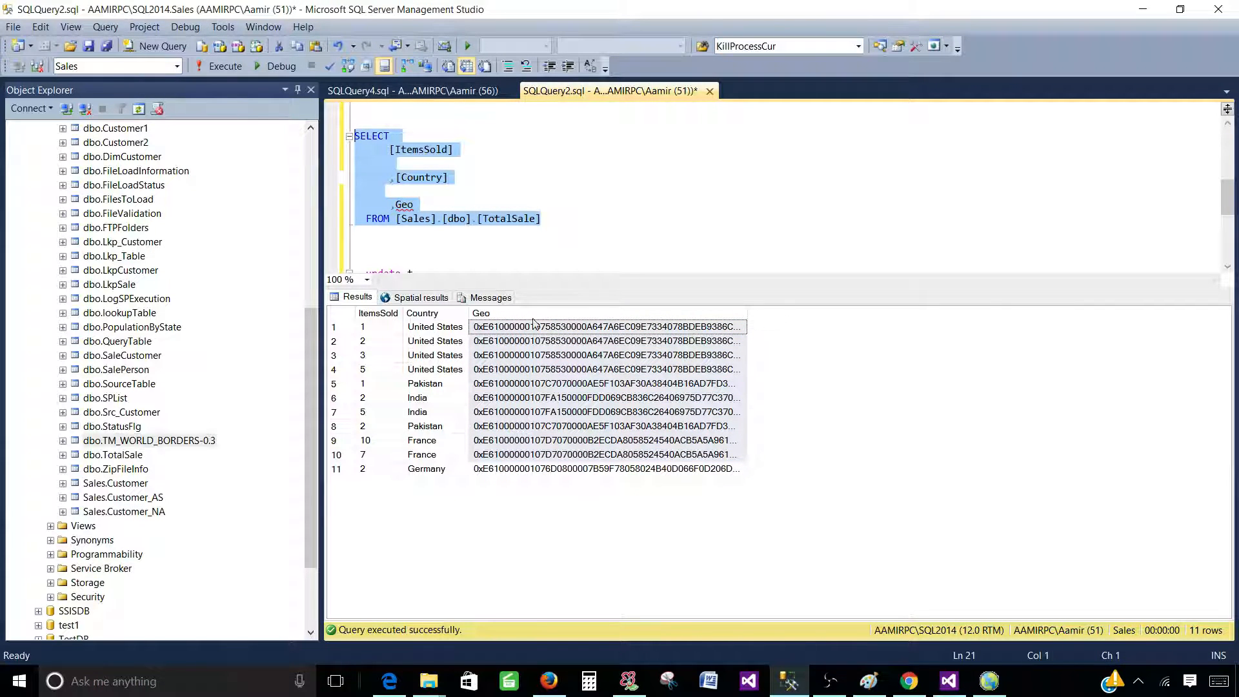
click(948, 681)
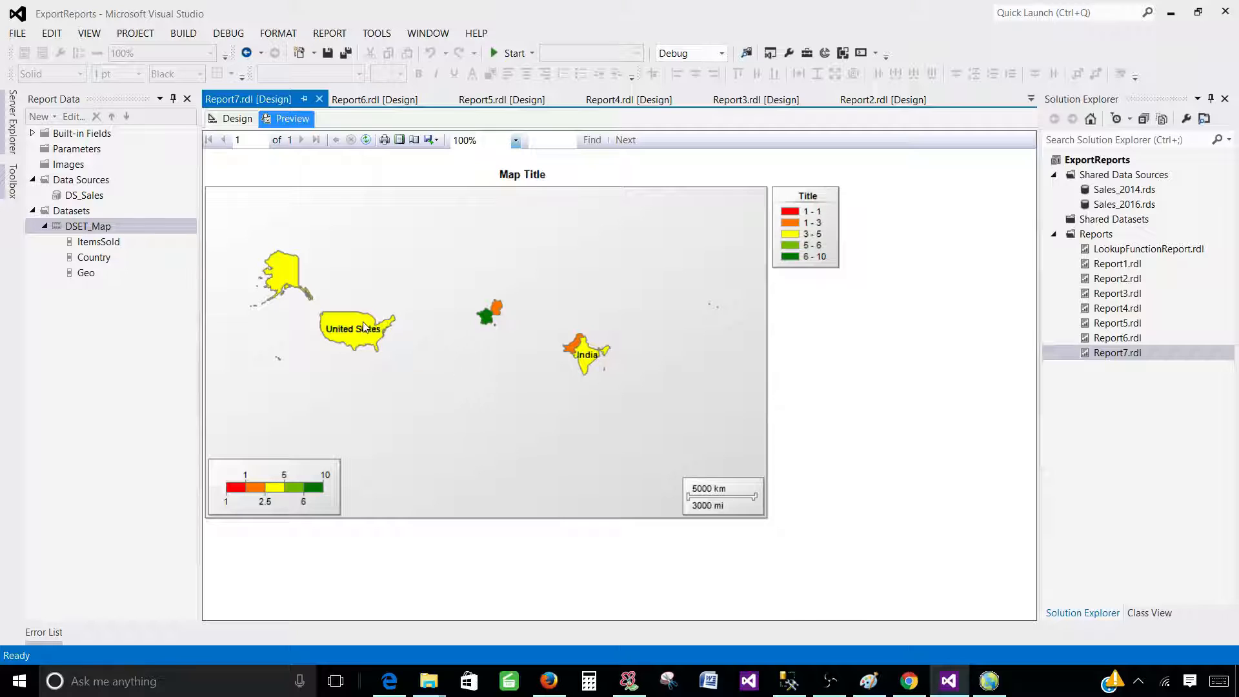
Set the label visibility of the map's polygon layer to True
click(238, 118)
double_click(591, 327)
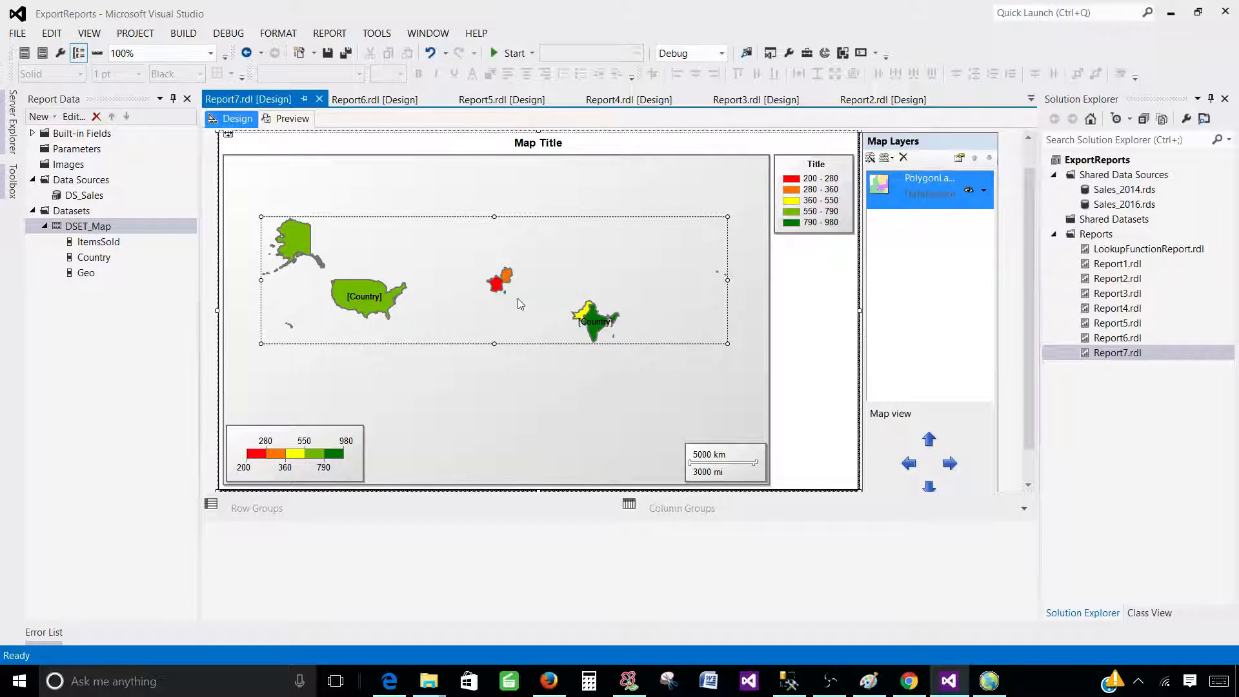
click(982, 196)
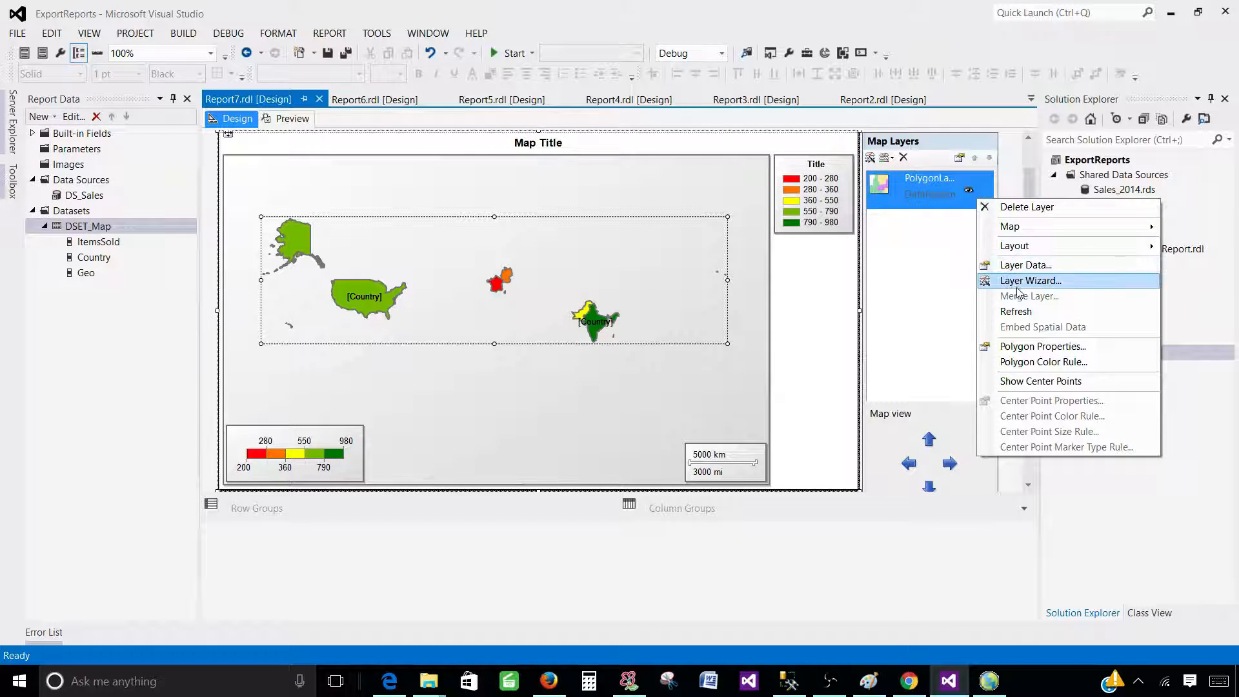
click(1046, 348)
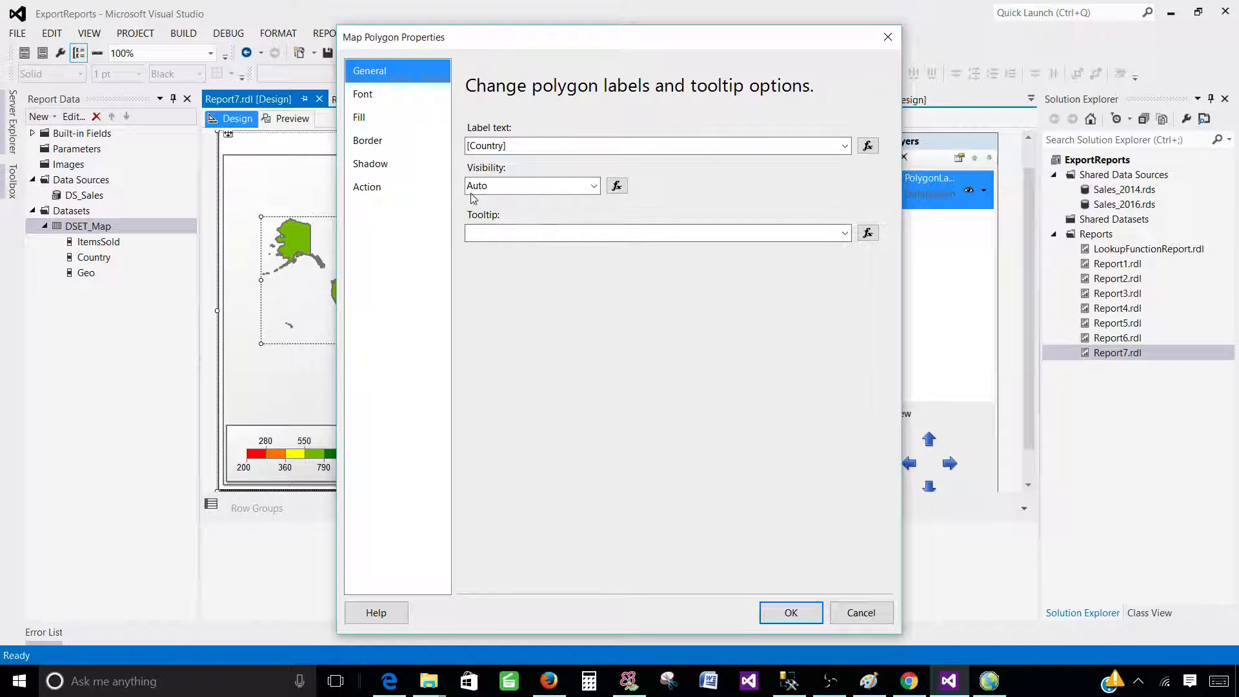
click(593, 186)
click(521, 222)
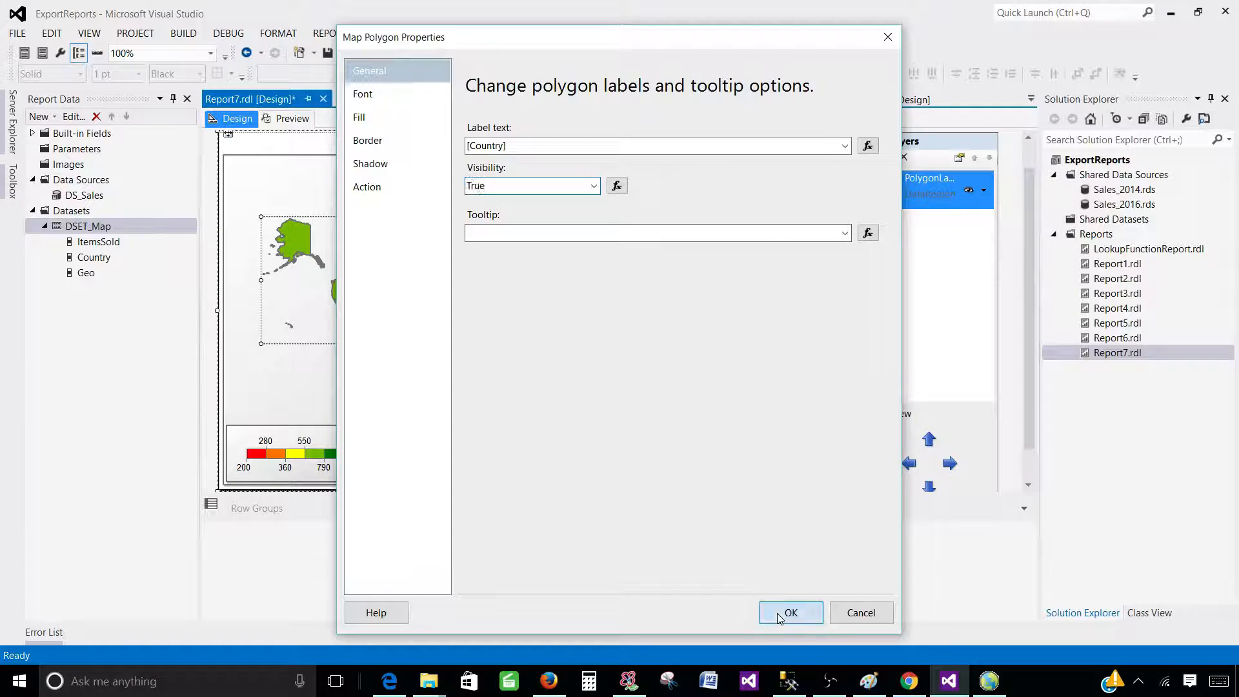
click(790, 611)
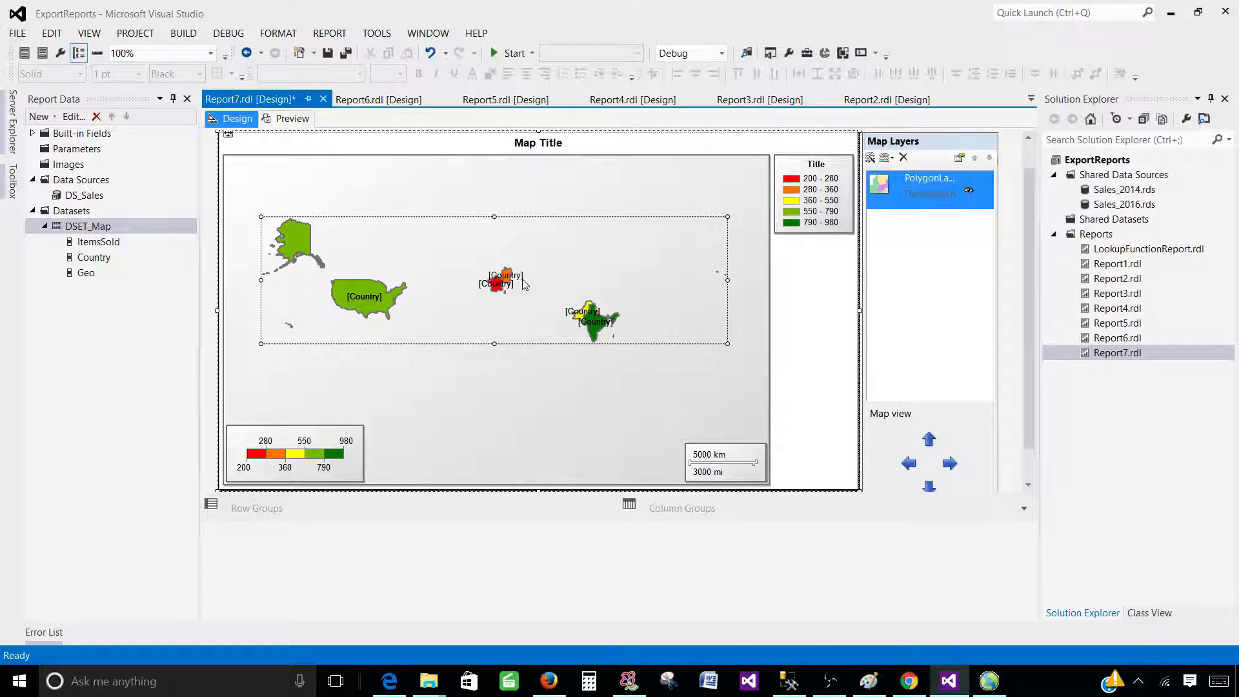
Preview the country labels on the map and check them against the TotalSale rows in SQL Server Management Studio
click(291, 119)
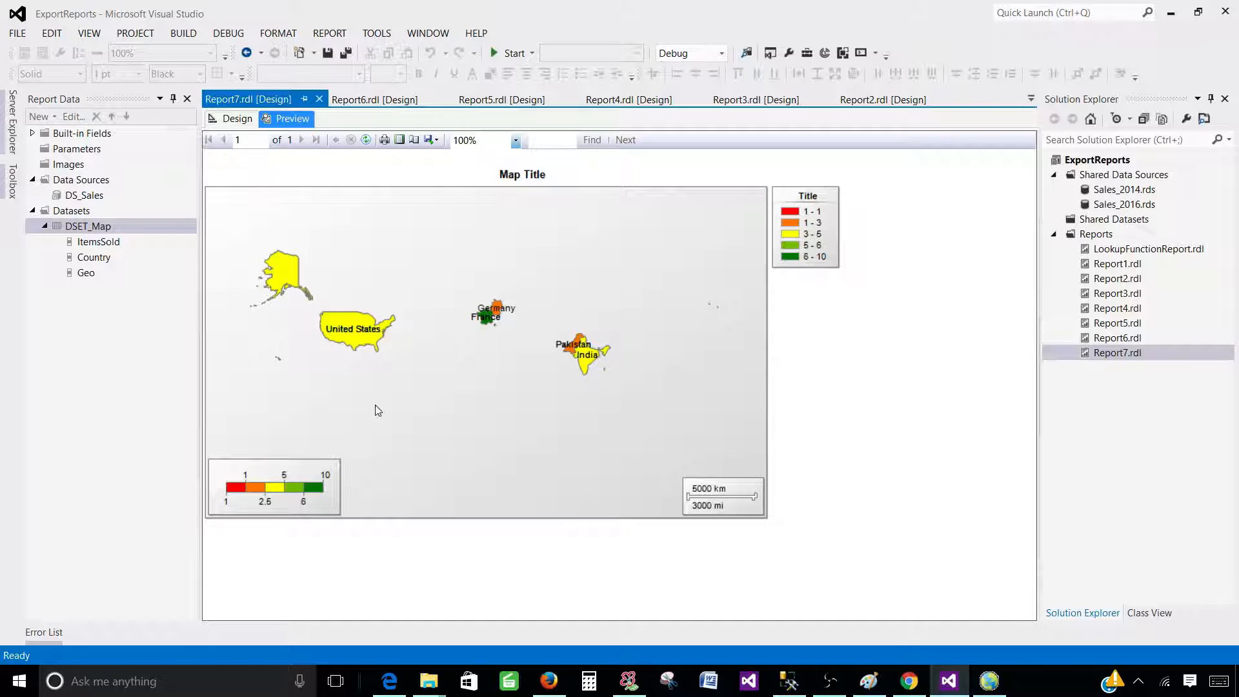
key(alt+Tab)
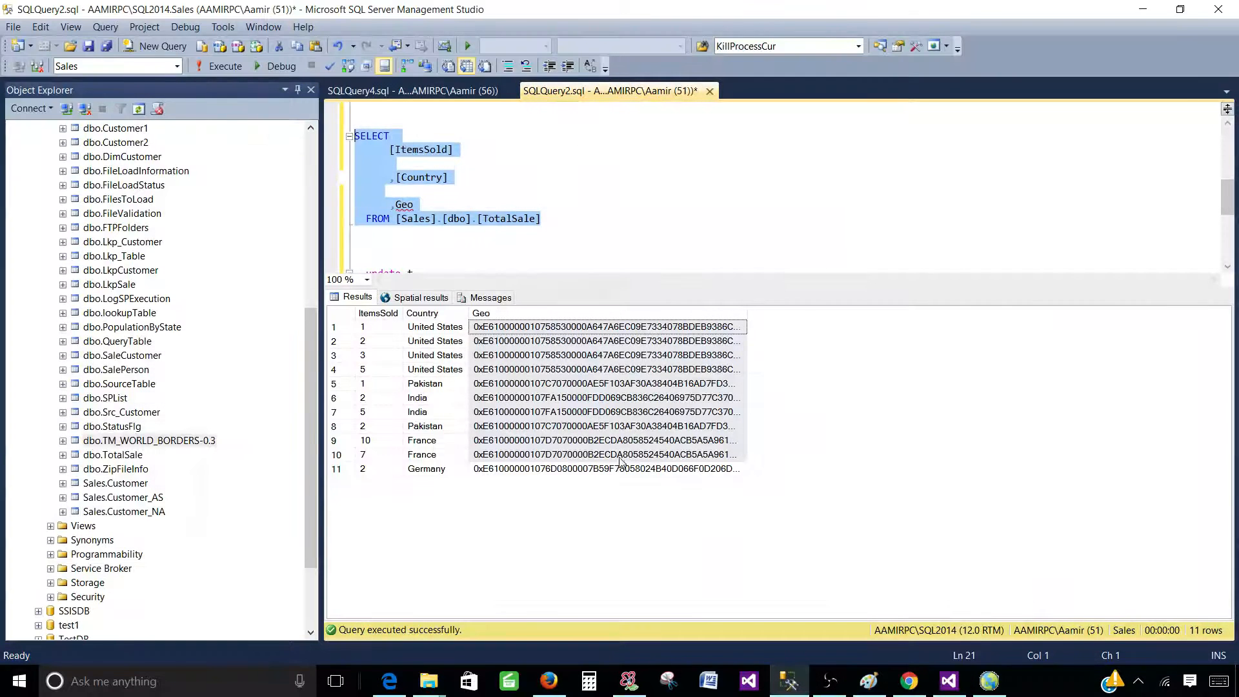
click(949, 681)
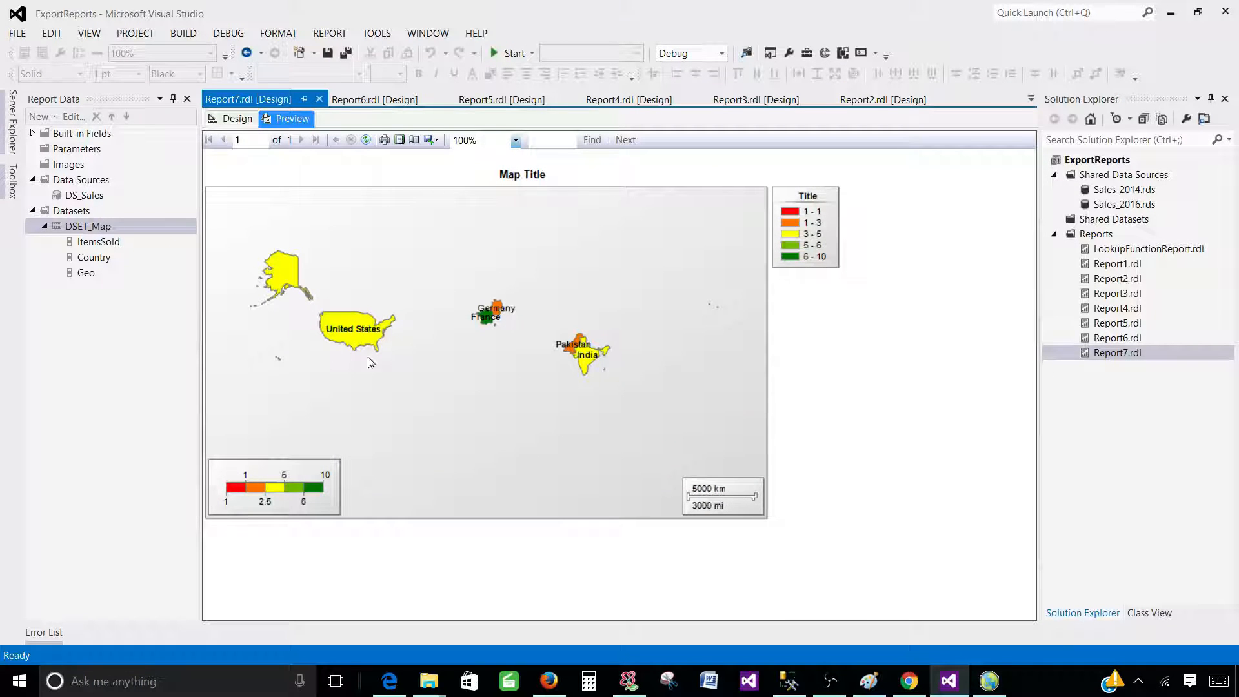
Set the polygon tooltip of the map layer to the expression =sum(Fields!ItemsSold.Value)
click(237, 120)
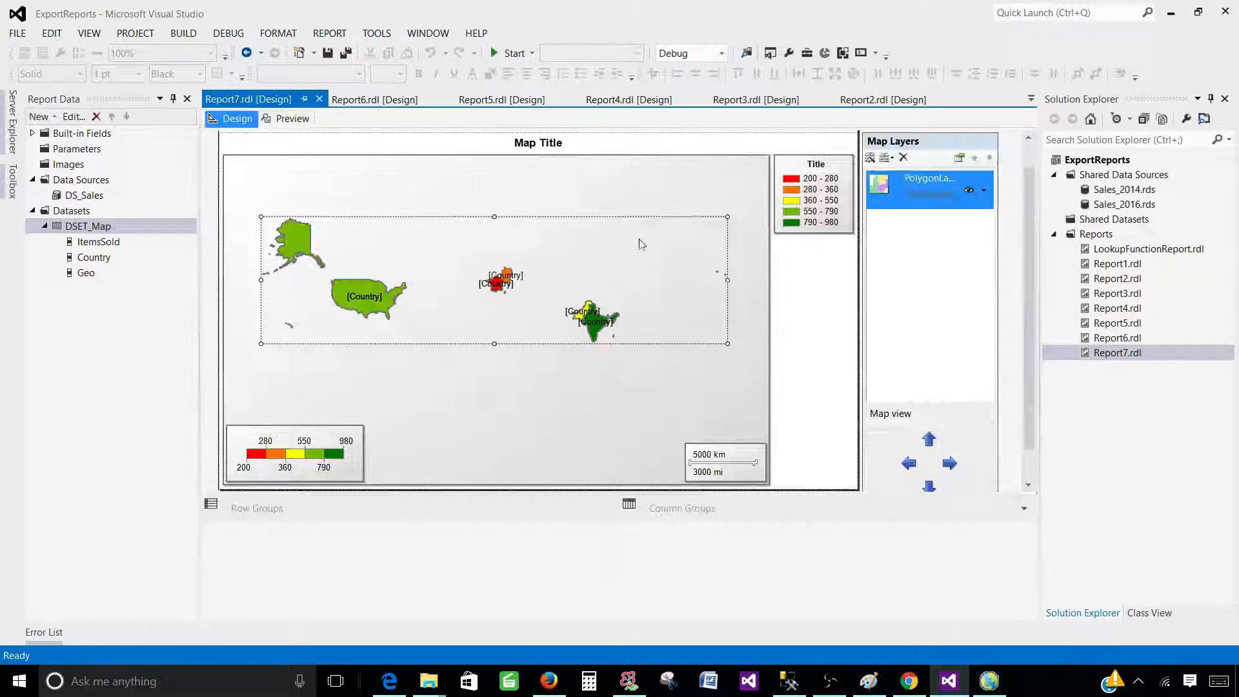
click(984, 194)
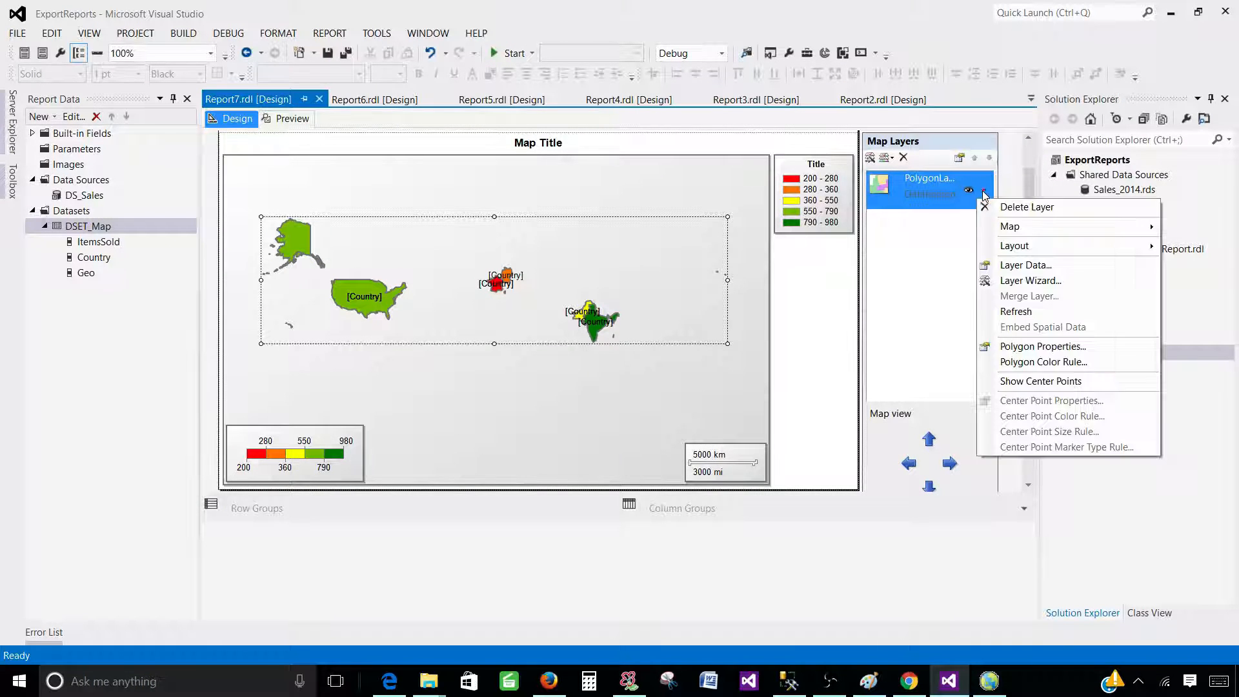
click(1047, 346)
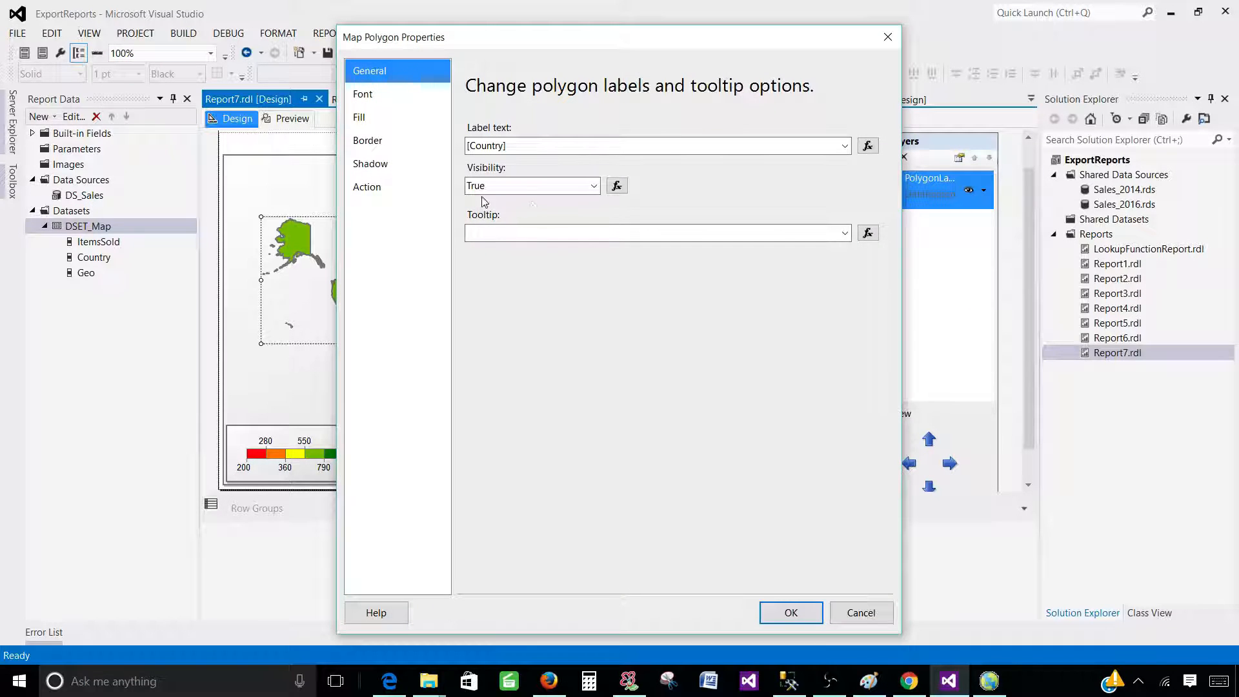
click(868, 233)
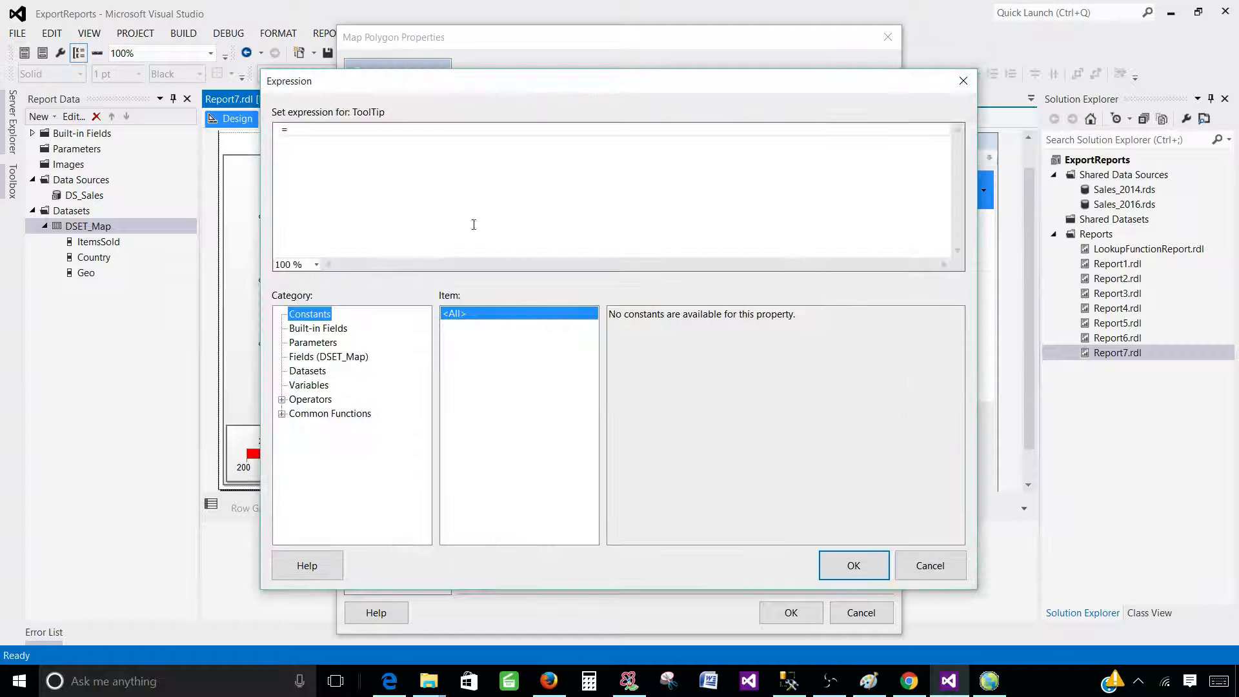
click(328, 358)
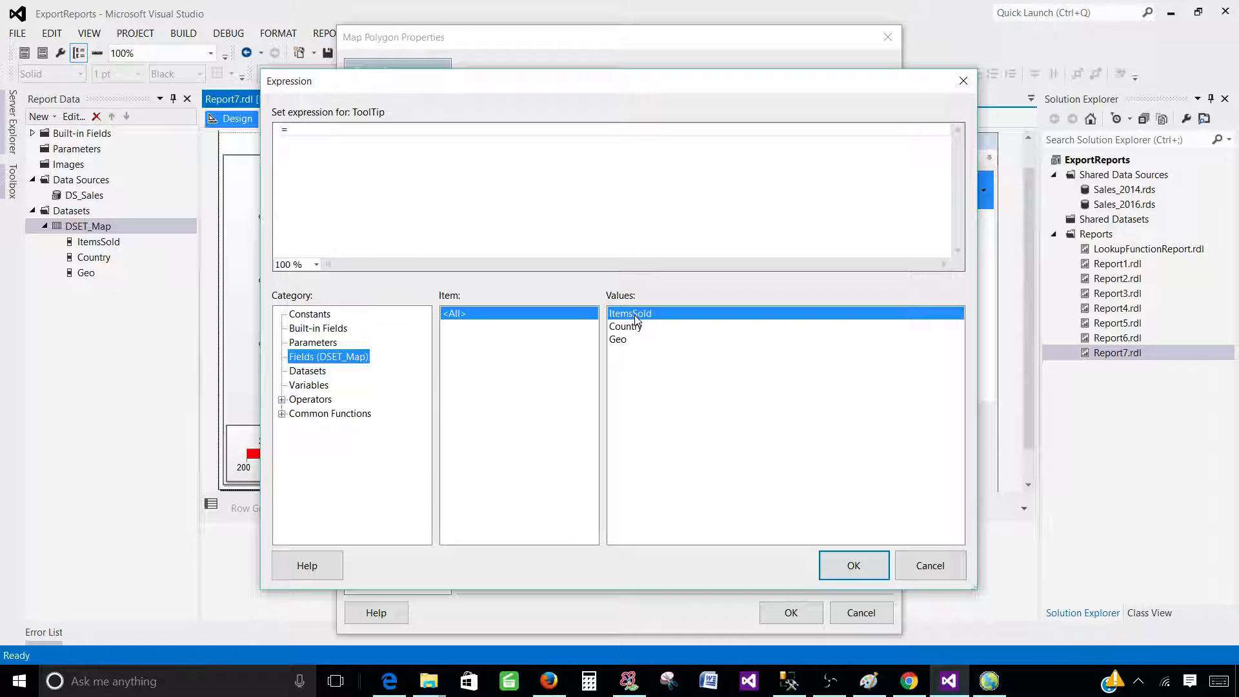
double_click(636, 320)
click(287, 129)
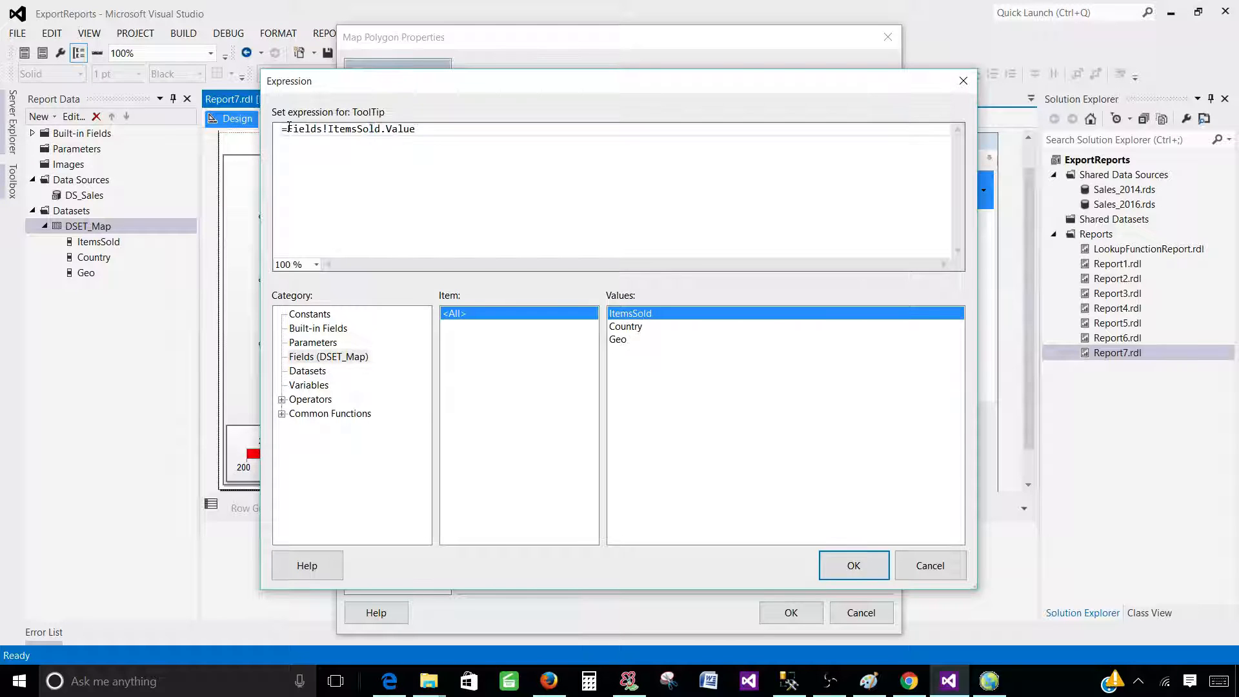
text(sum)
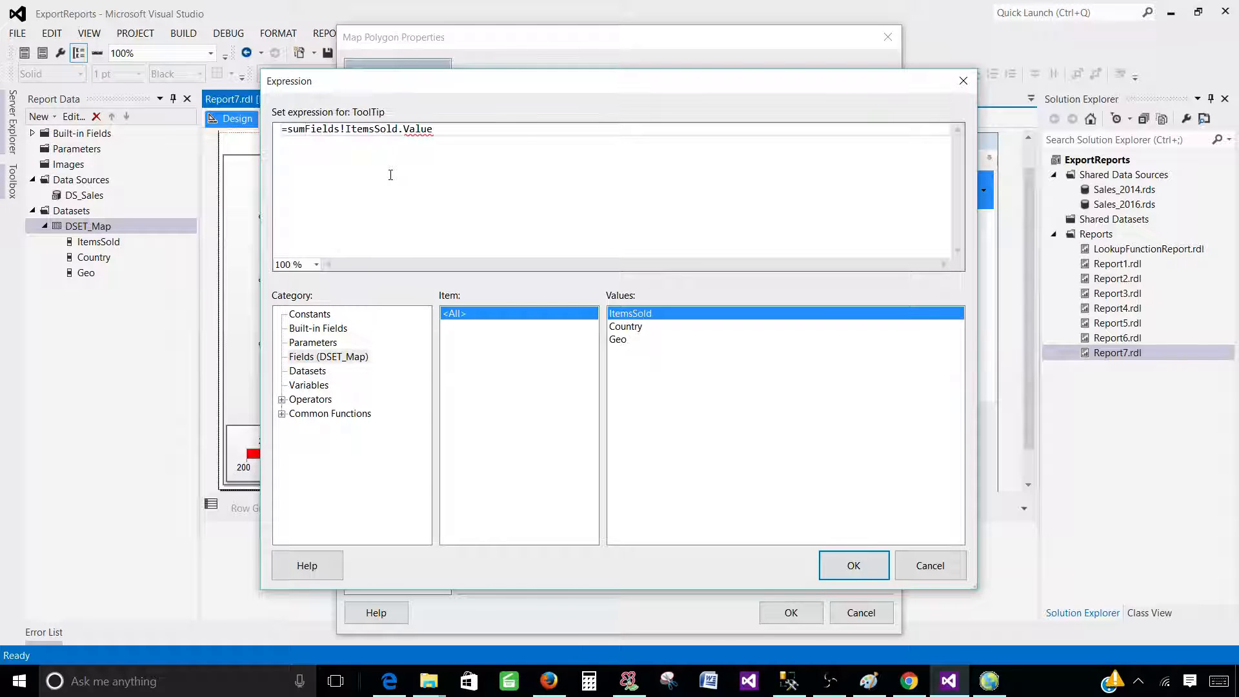
text(()
click(399, 129)
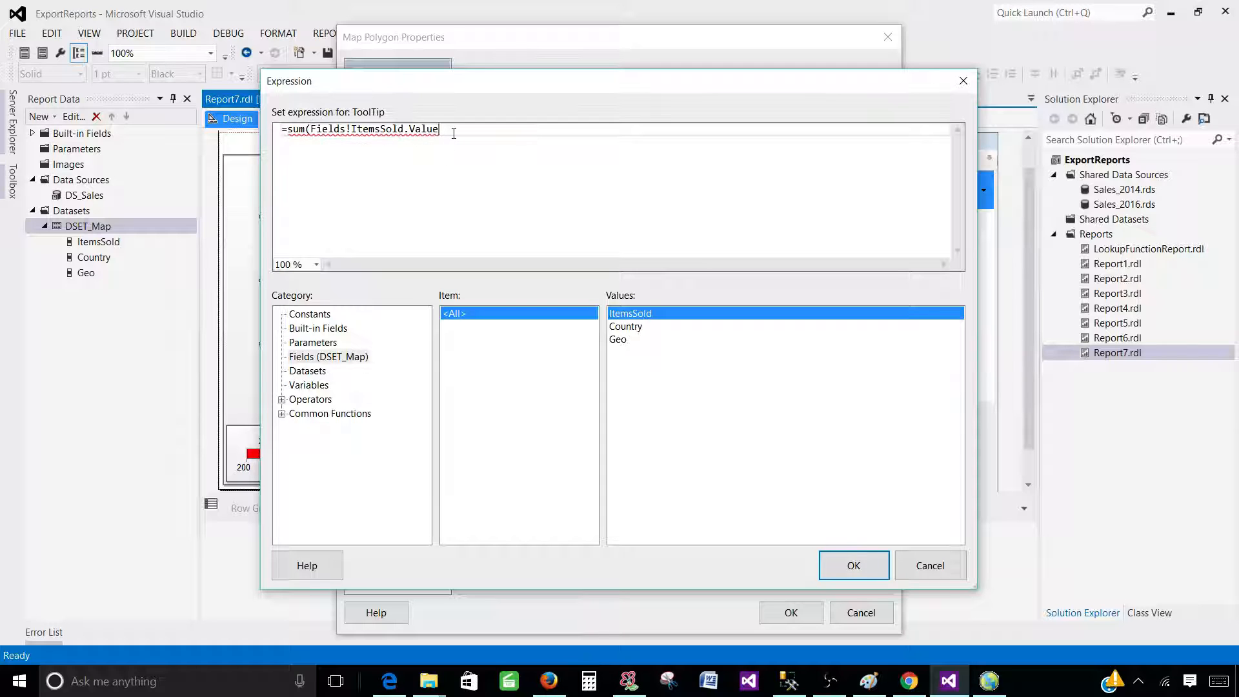
text())
click(853, 565)
click(791, 613)
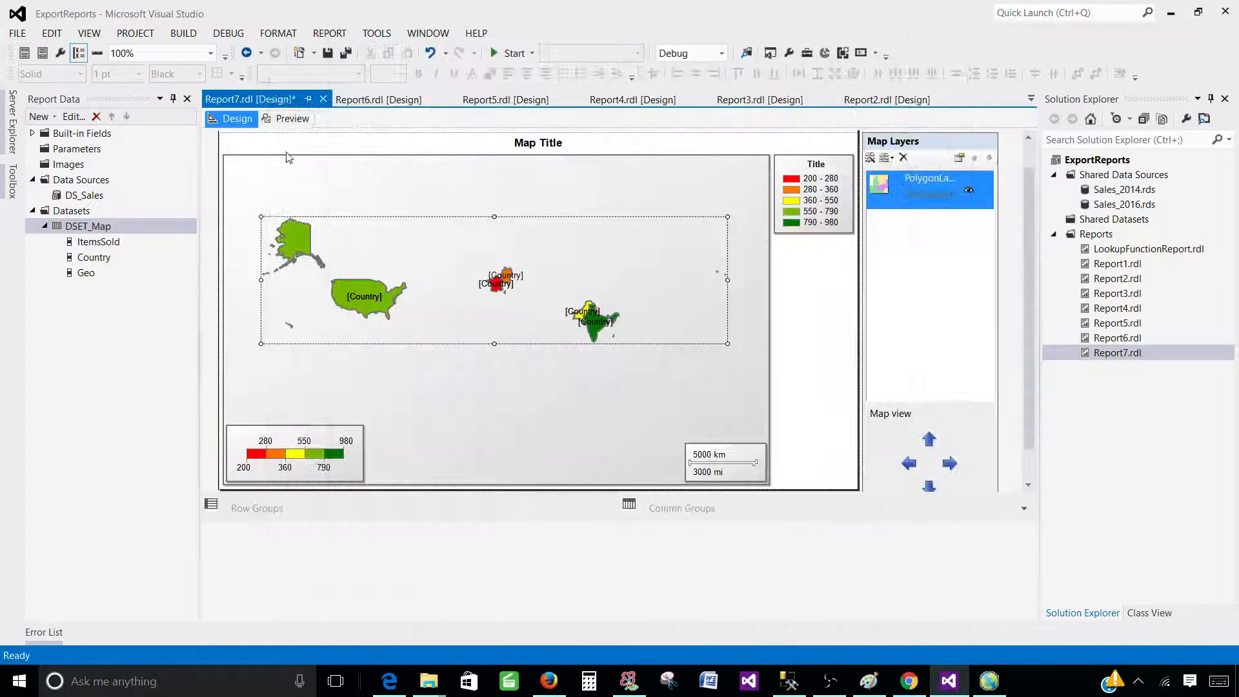
Preview the report and check the tooltips over the United States and Pakistan
click(291, 120)
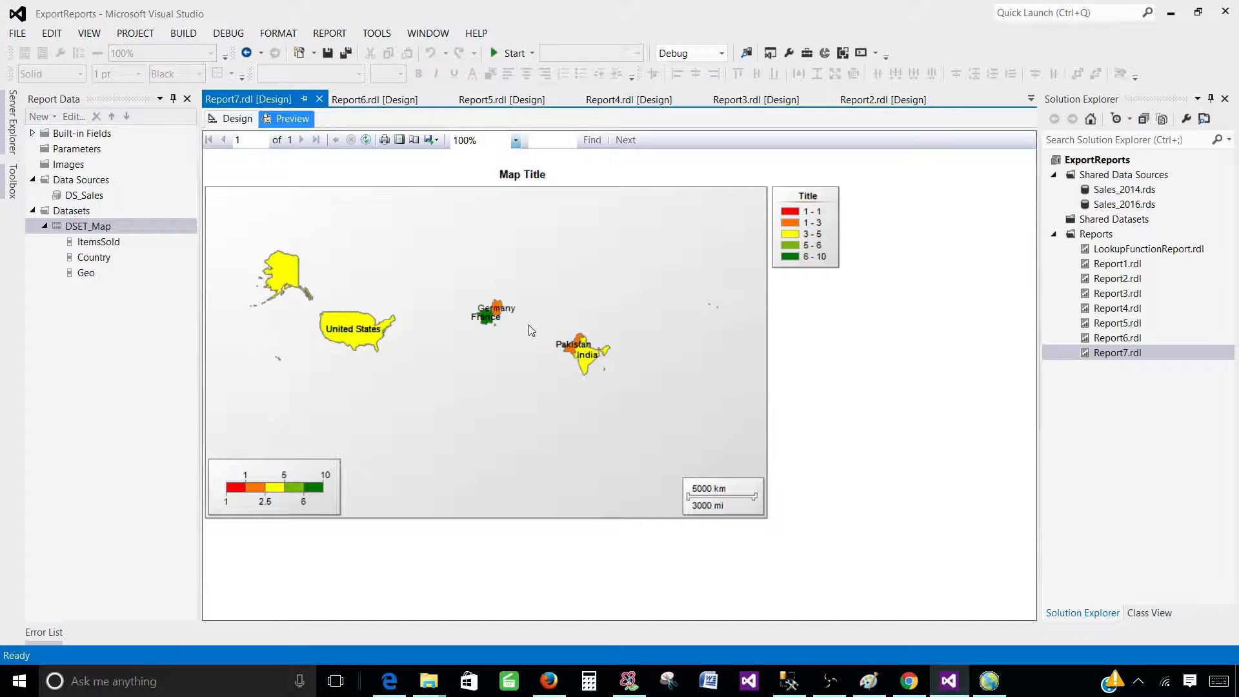
mouse_move(353, 332)
mouse_move(577, 350)
Change the polygon label text of the map layer to [Sum(ItemsSold)]
click(245, 122)
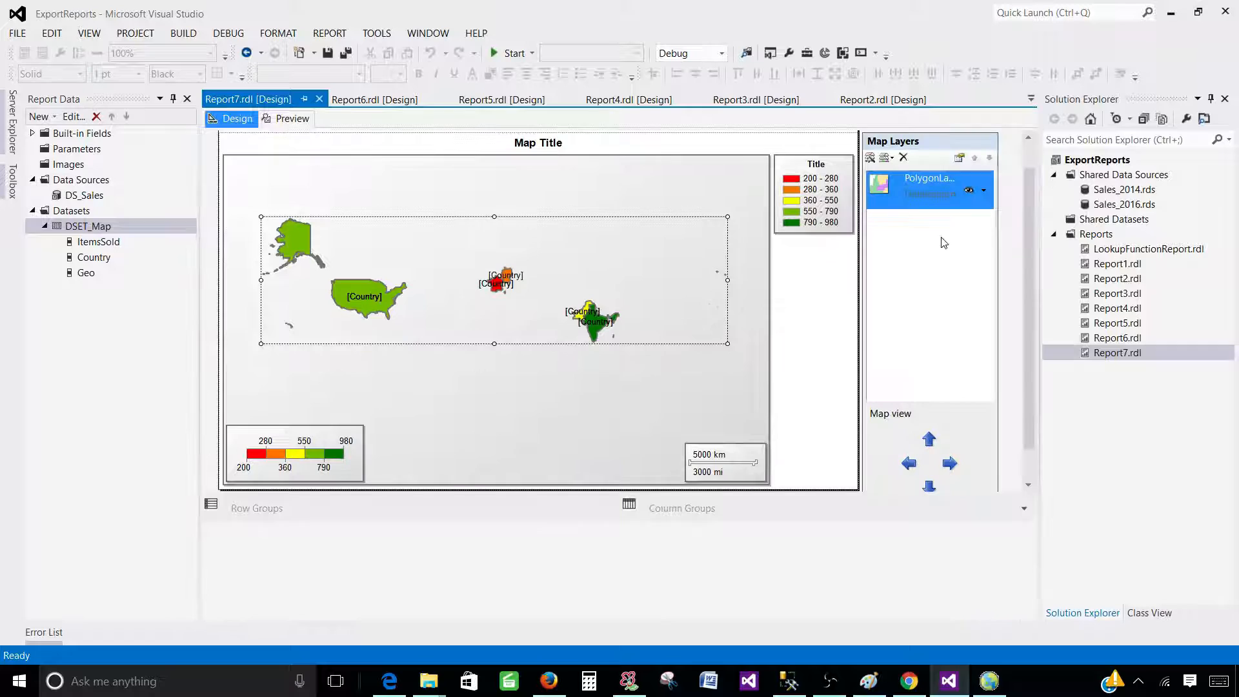
right_click(979, 195)
click(1056, 346)
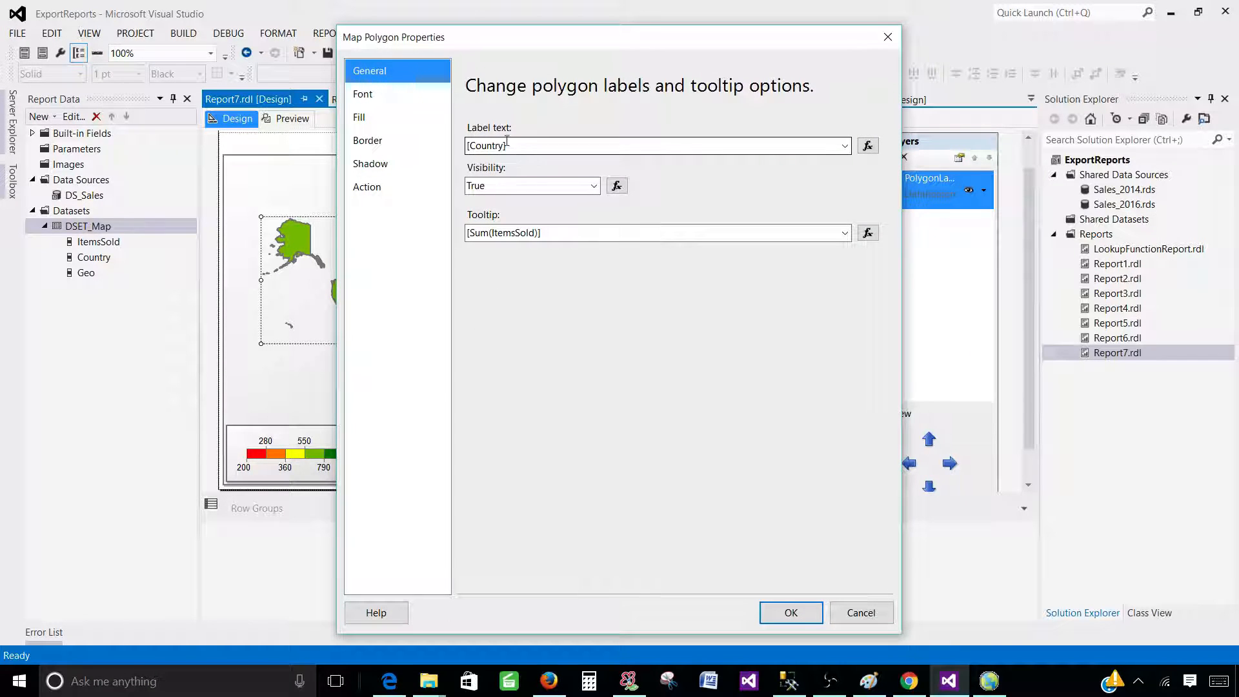
click(844, 145)
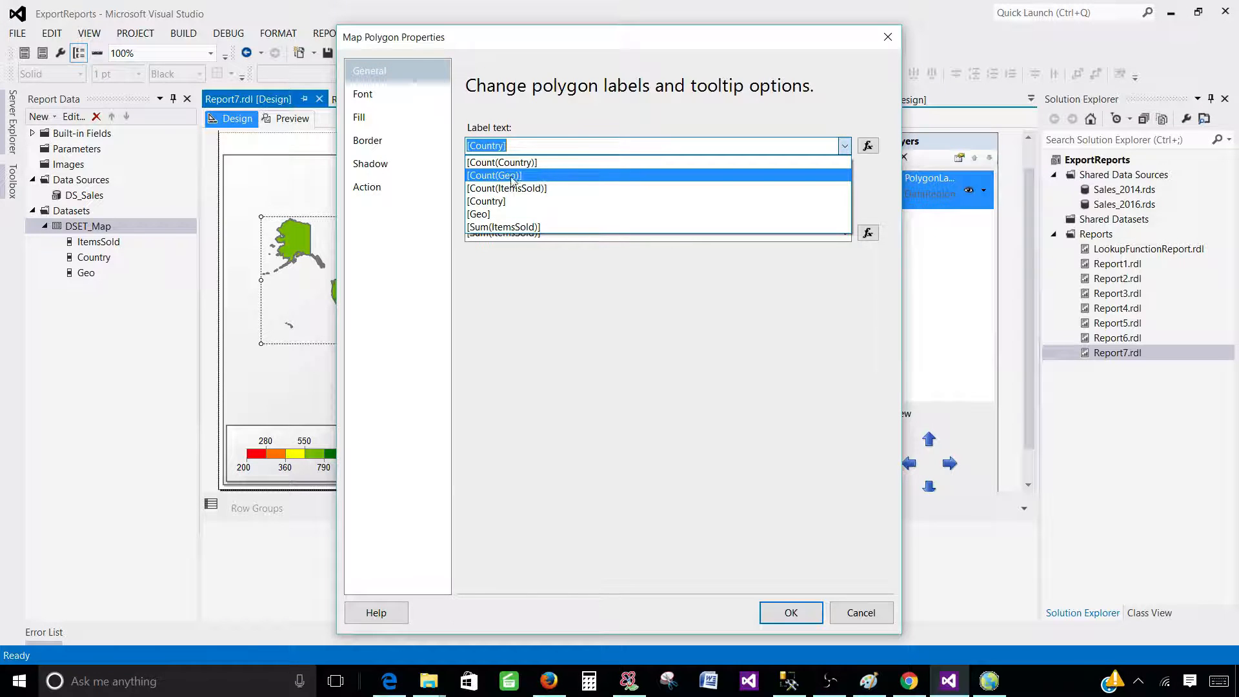
click(524, 227)
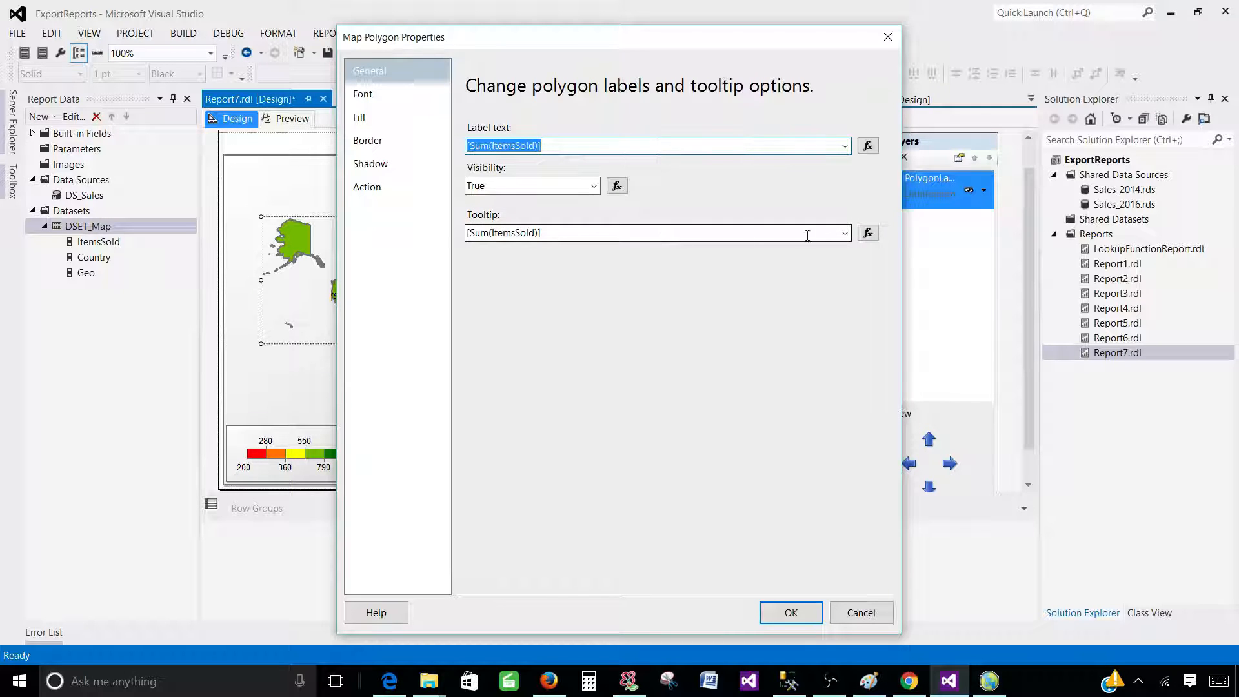
Replace the polygon tooltip expression with =Fields!Country.Value and preview the tooltip over France
click(867, 234)
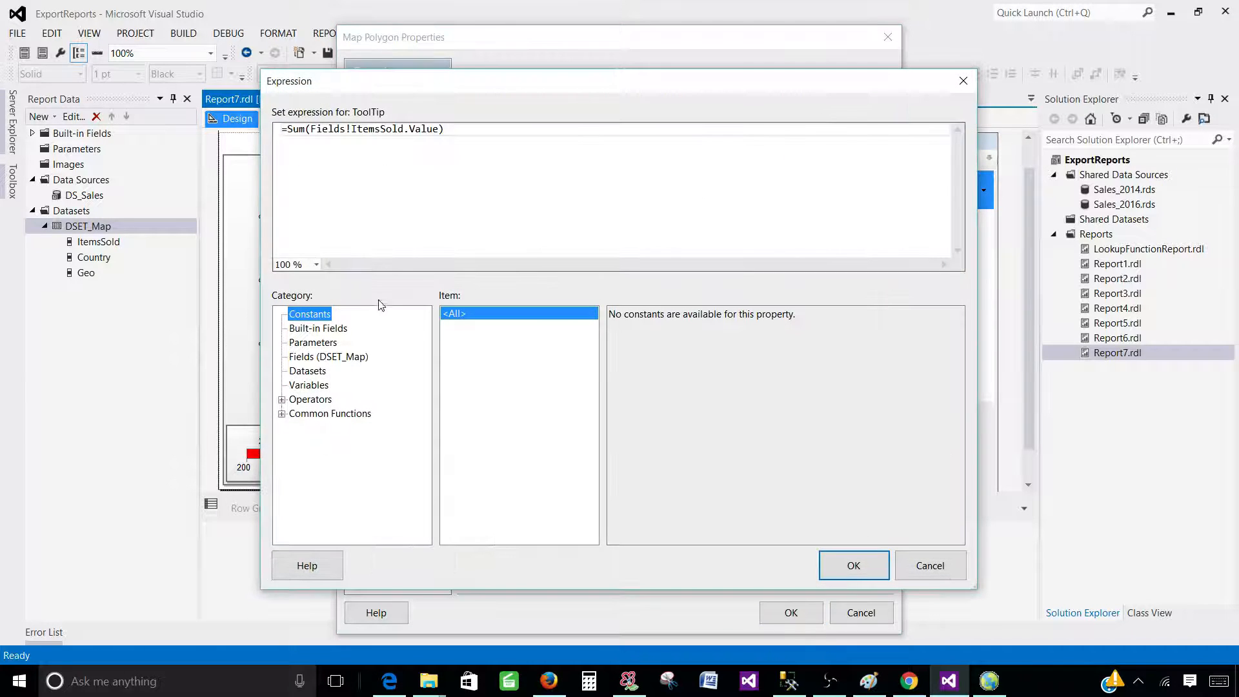
click(331, 359)
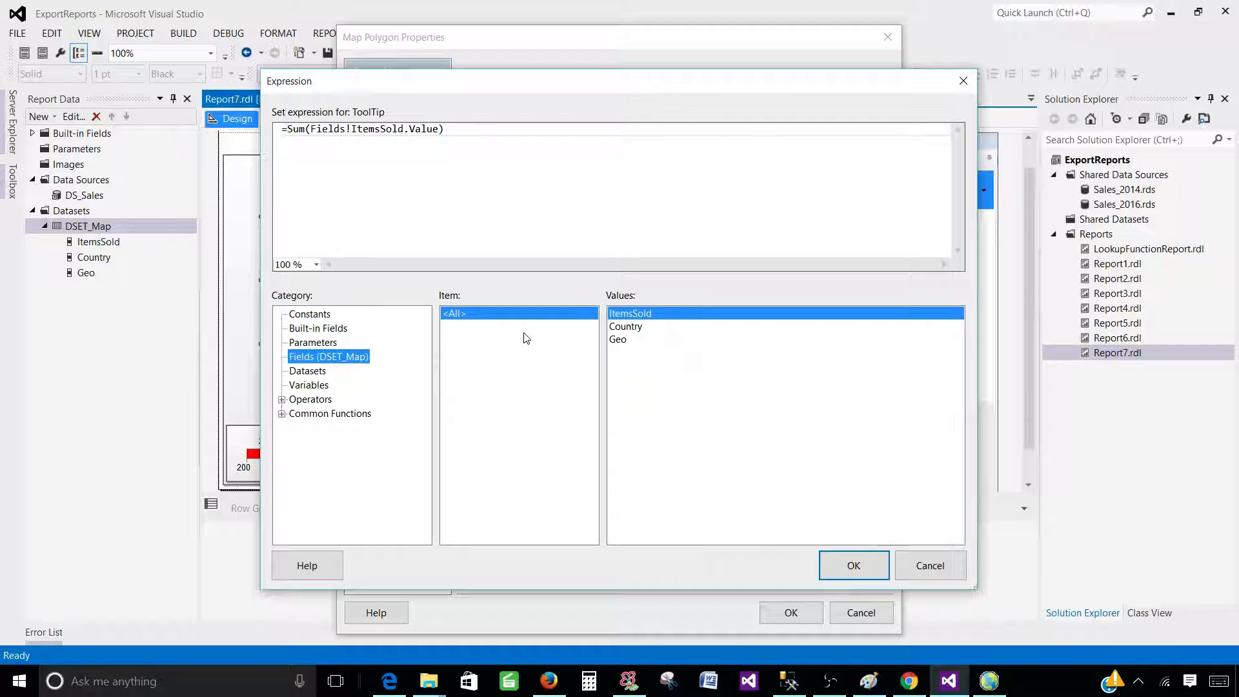
drag(445, 132, 282, 133)
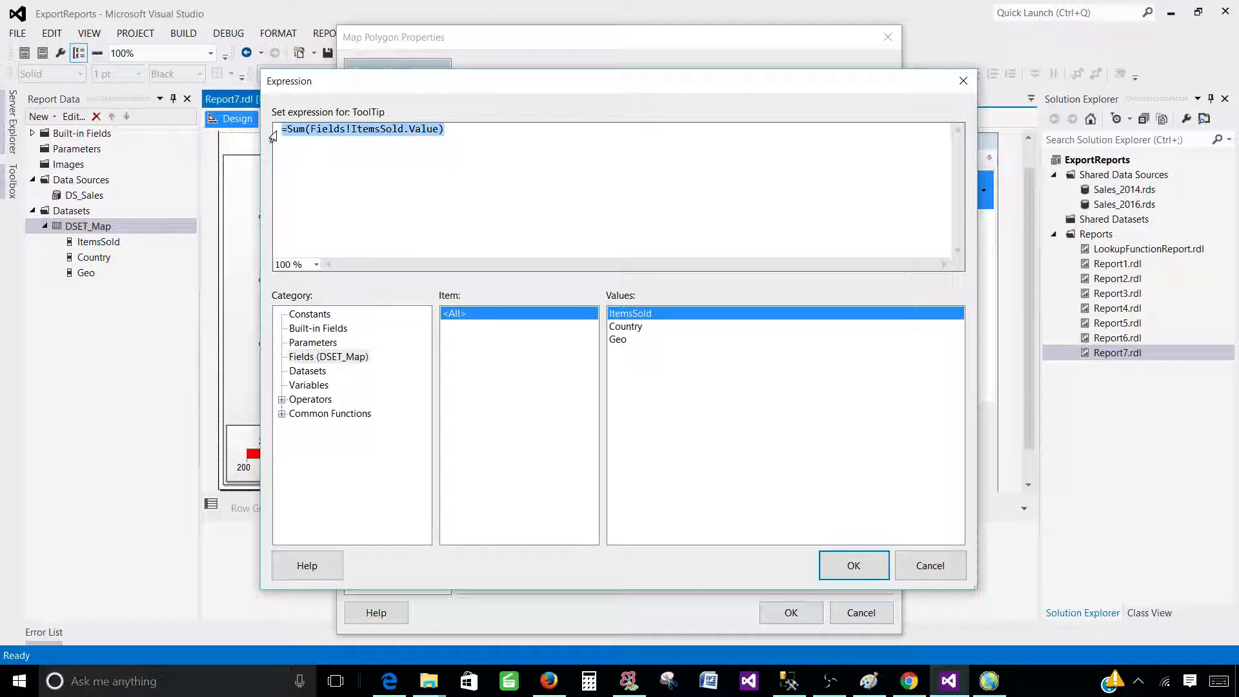
key(Delete)
double_click(636, 328)
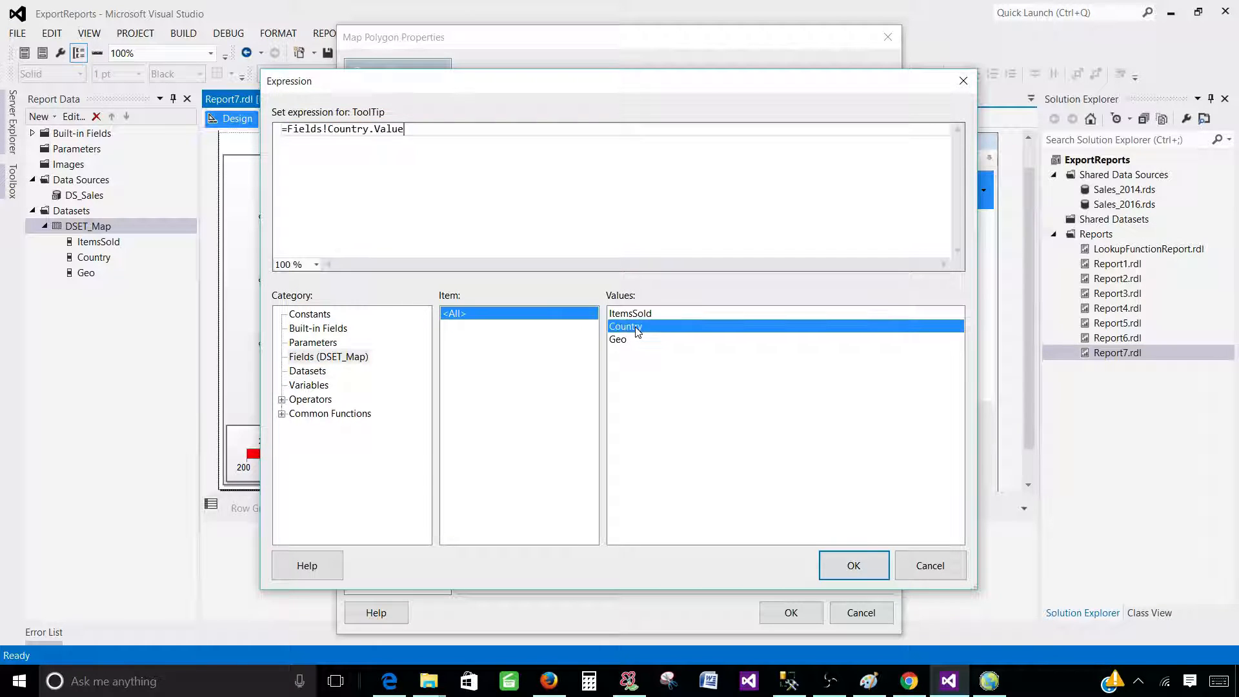
click(847, 564)
click(797, 610)
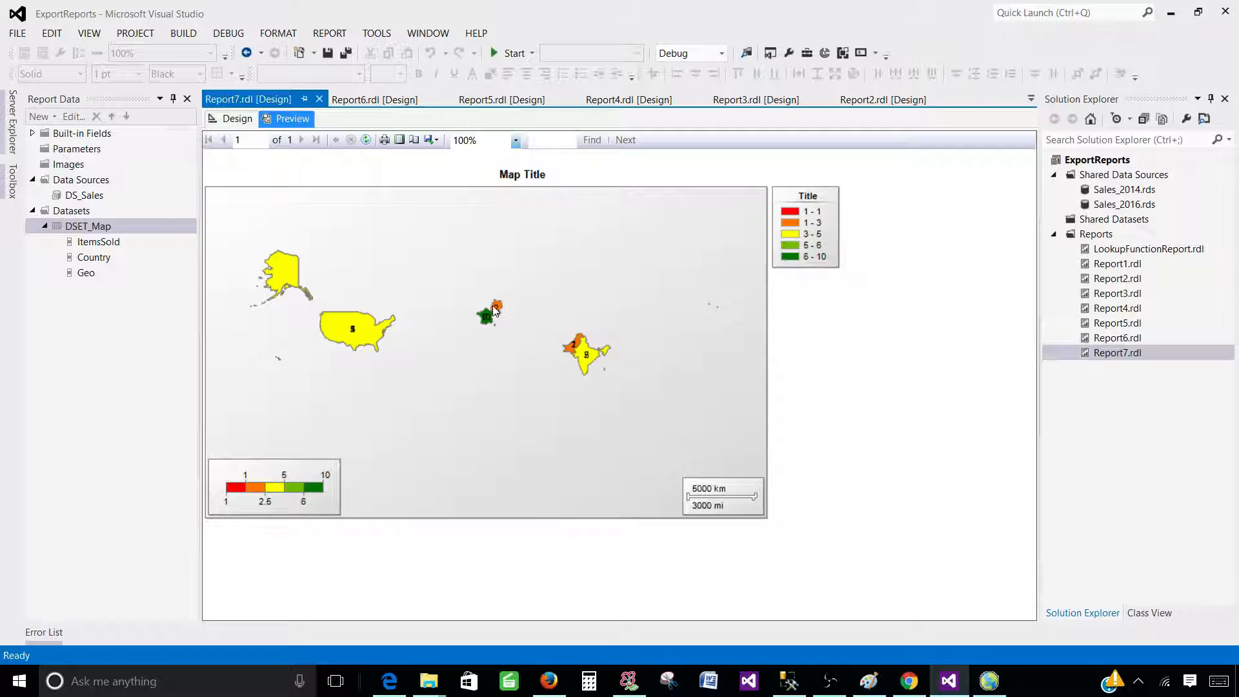
mouse_move(480, 321)
Make the map's polygon label font bold and italic
click(239, 119)
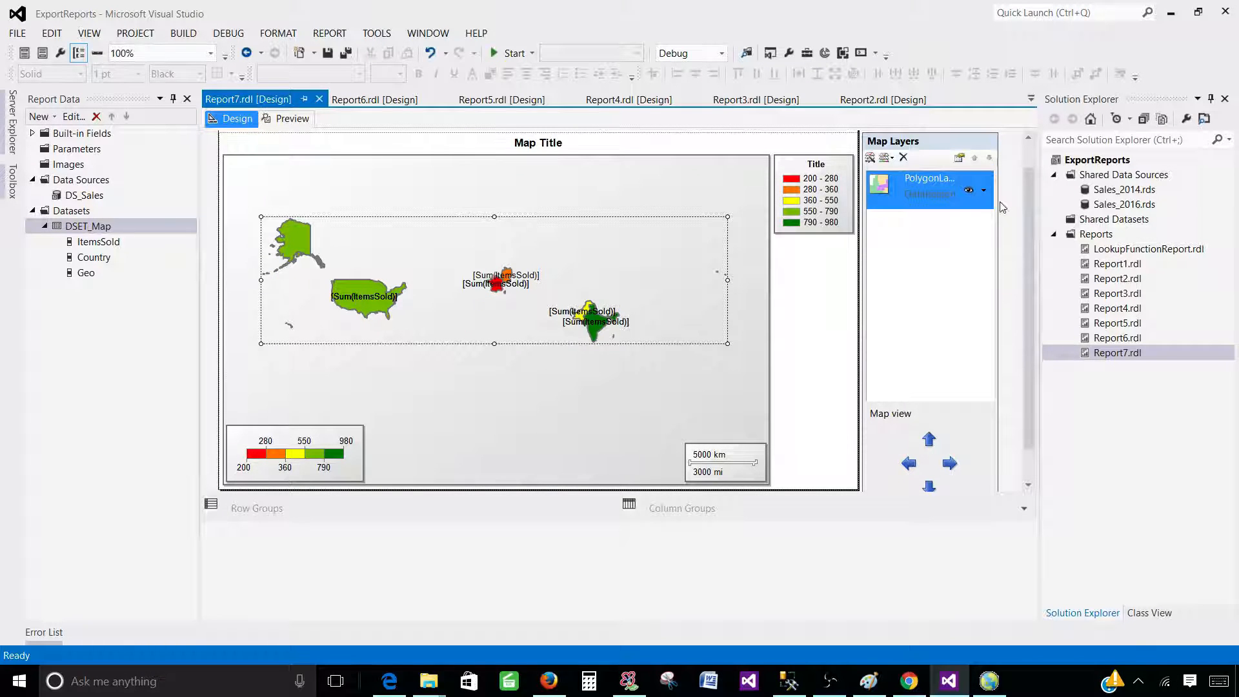
right_click(979, 199)
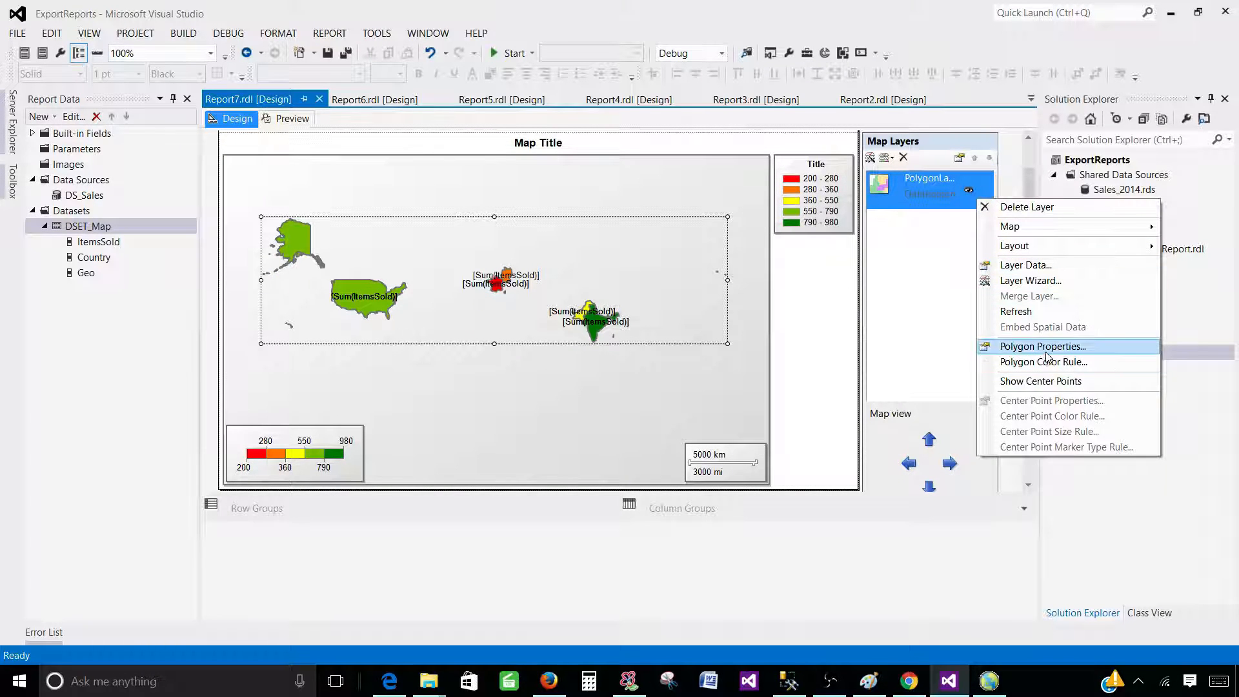
click(1035, 352)
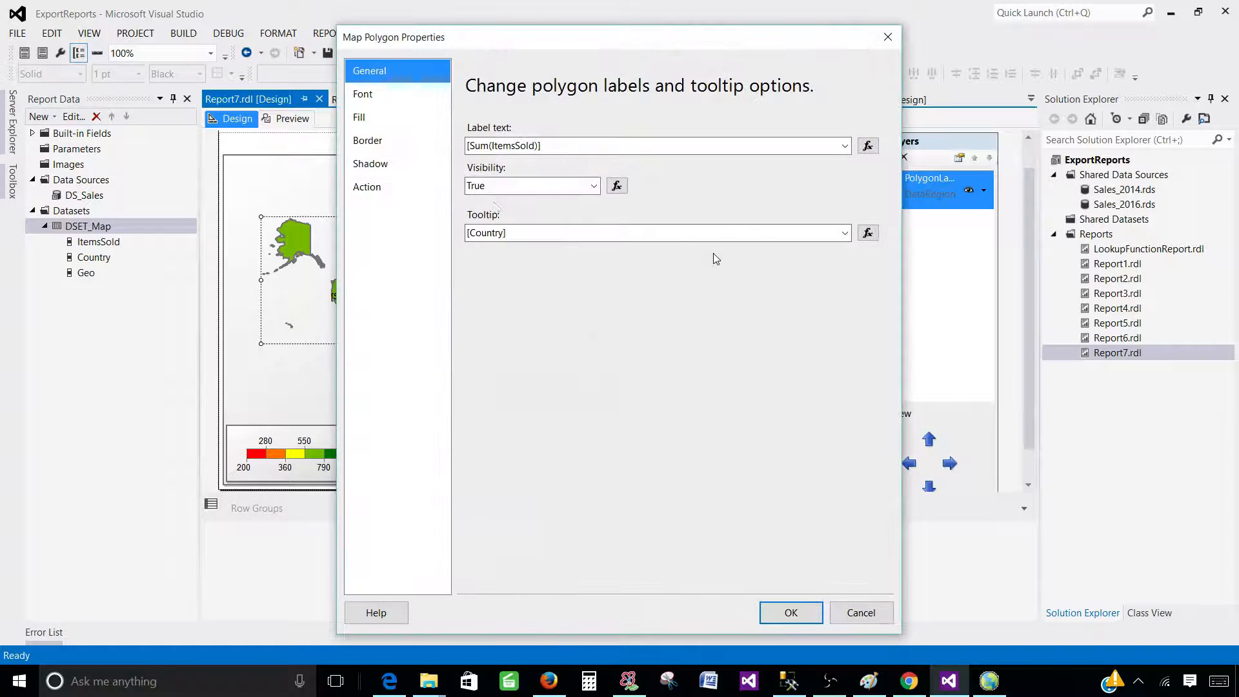
click(383, 94)
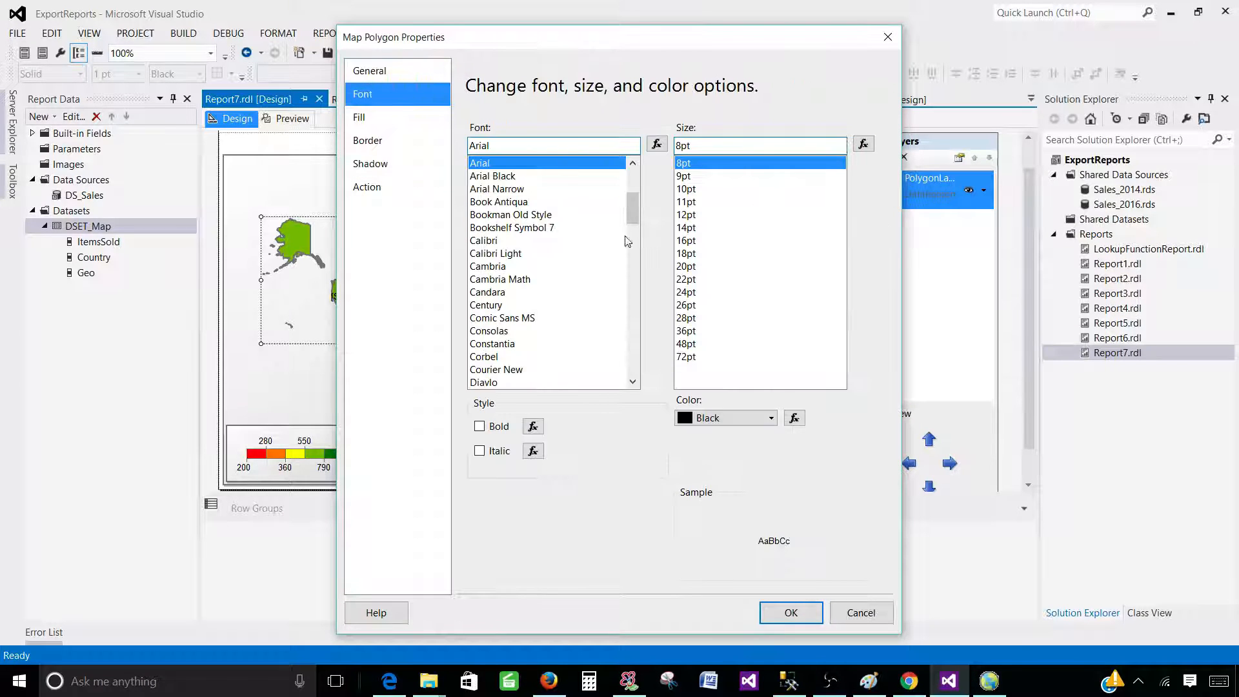
click(491, 429)
click(484, 451)
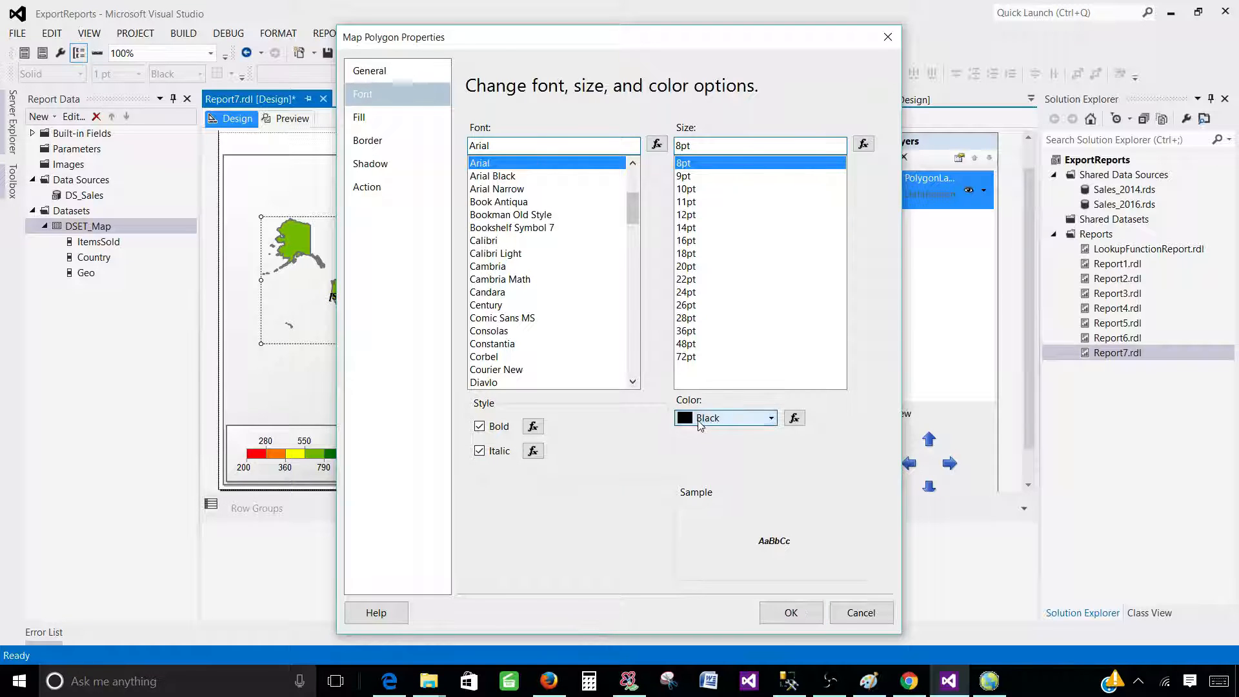
Set the map polygon label font color to Yellow and apply the polygon properties
click(702, 420)
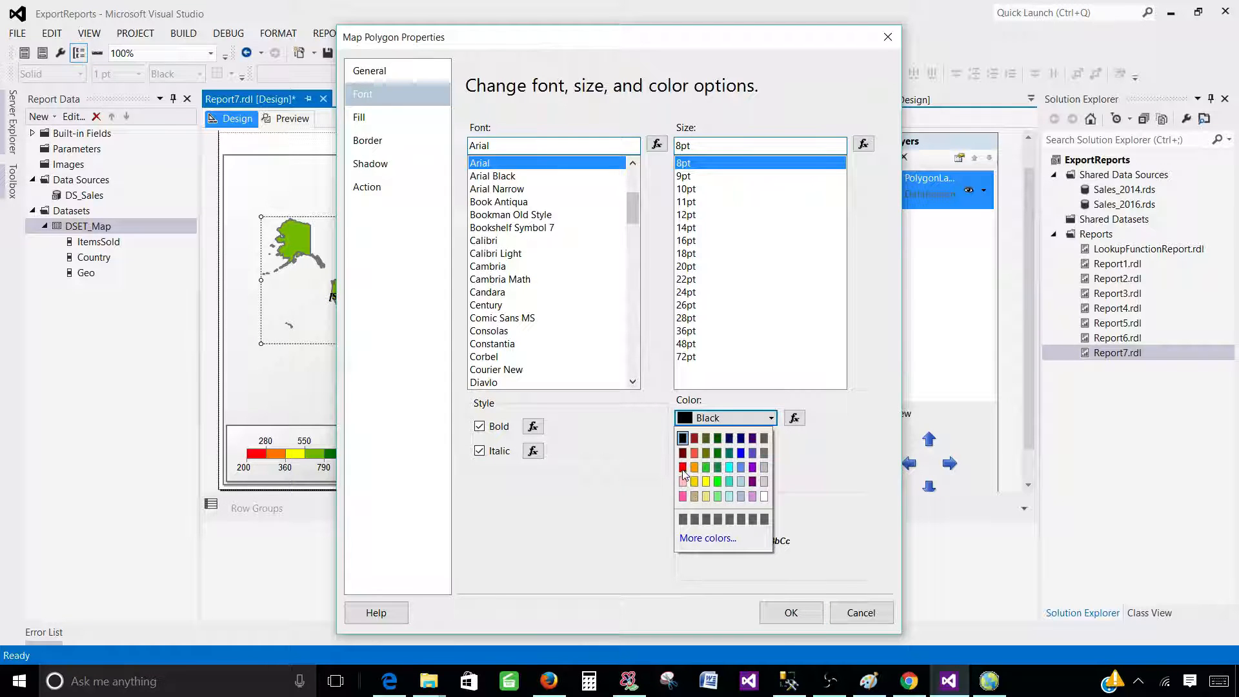
click(706, 482)
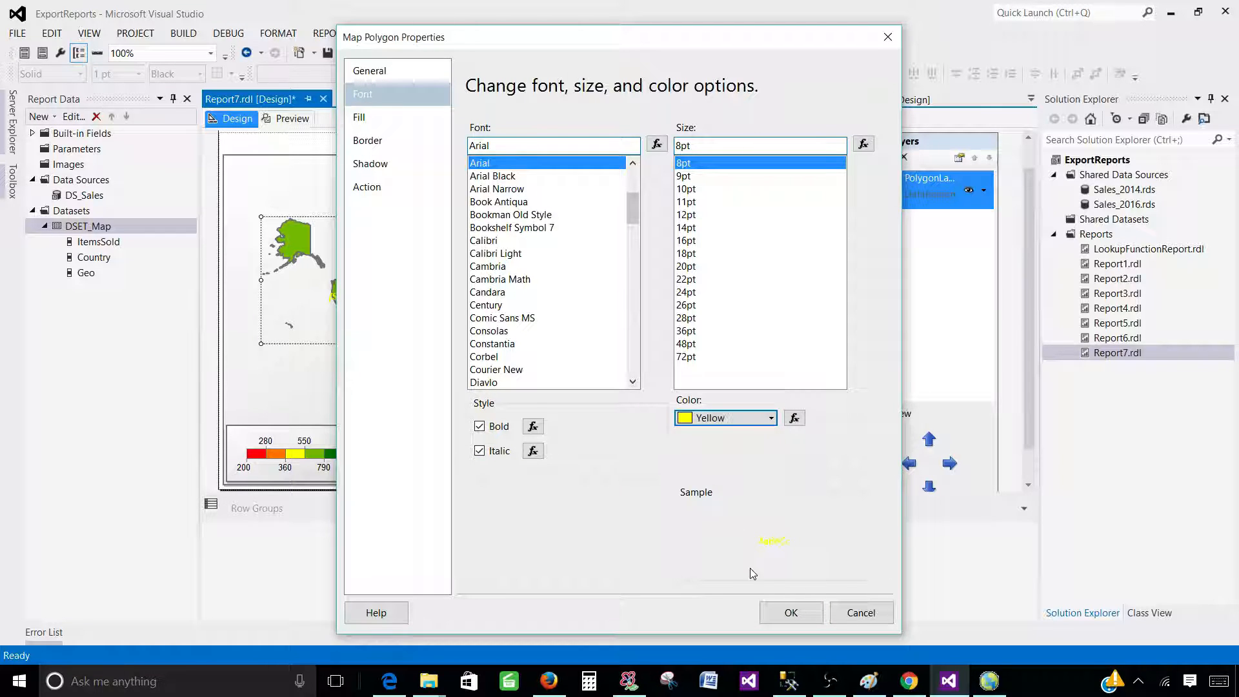
click(790, 612)
Preview Report7, return to its design and shift the polygon layer slightly up and left in the map
click(292, 120)
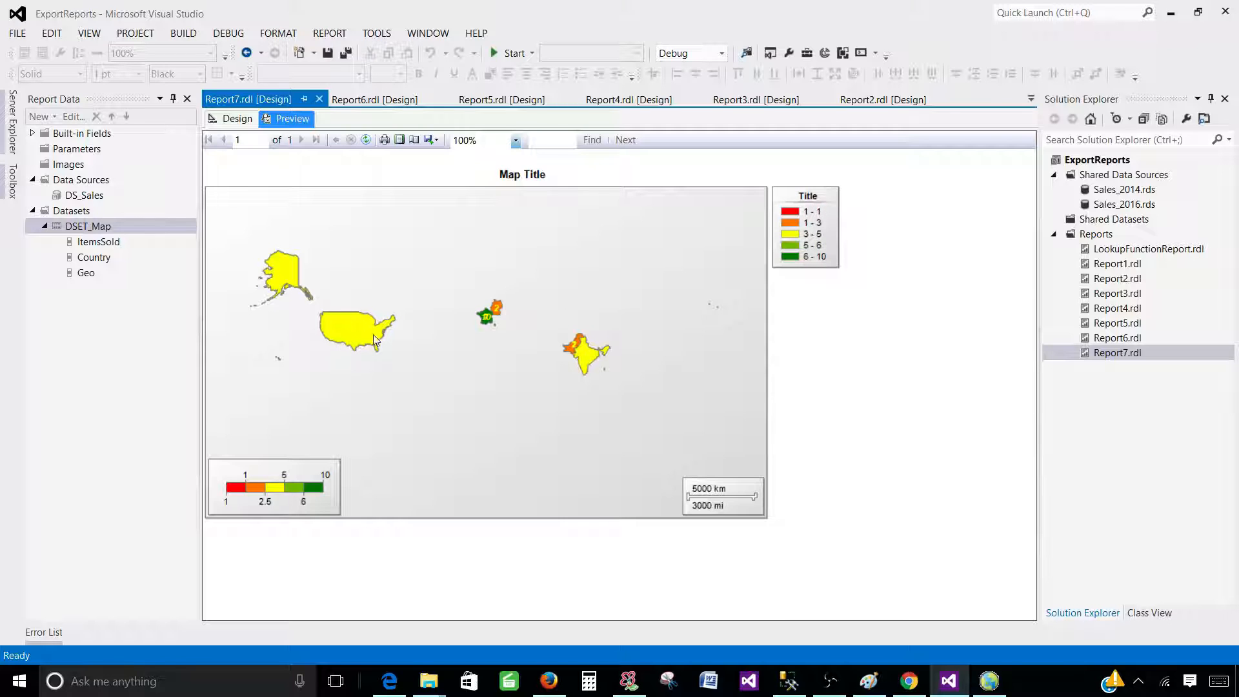
click(236, 119)
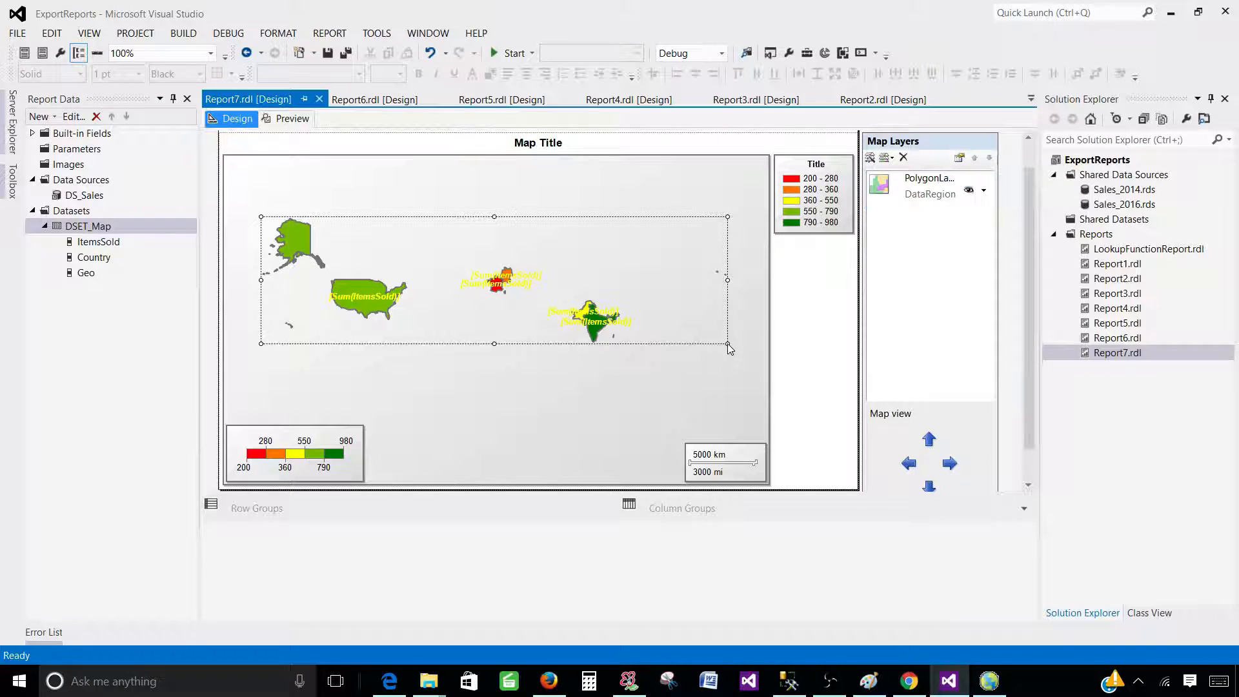
drag(503, 279, 497, 274)
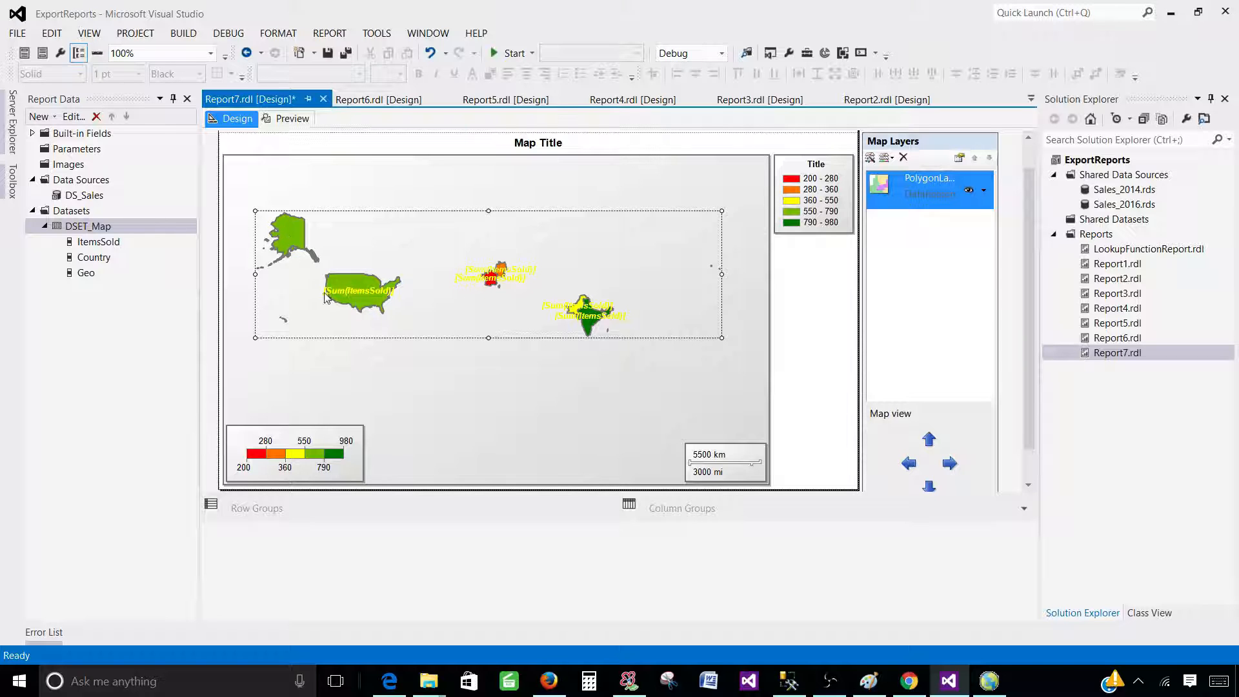
Switch to SQL Server Management Studio and locate the SELECT query on the TotalSale table in SQLQuery2.sql
click(789, 681)
click(582, 224)
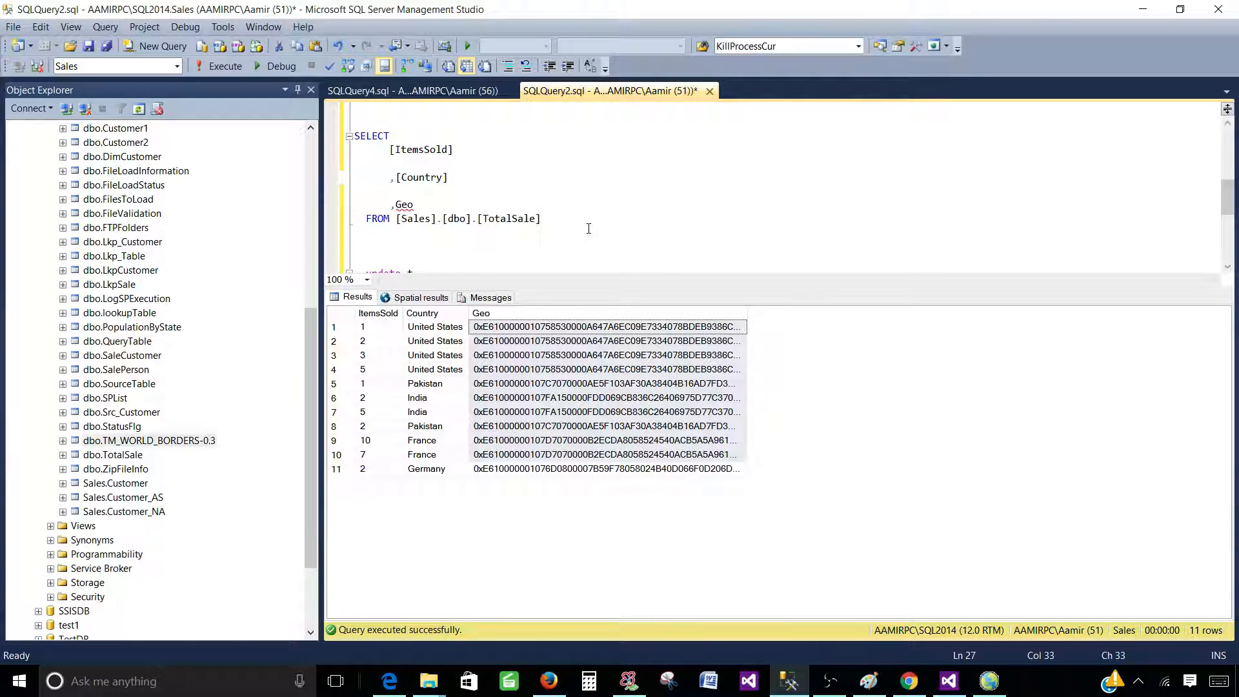
scroll(603, 225, down, 1)
scroll(602, 225, up, 1)
drag(543, 220, 400, 220)
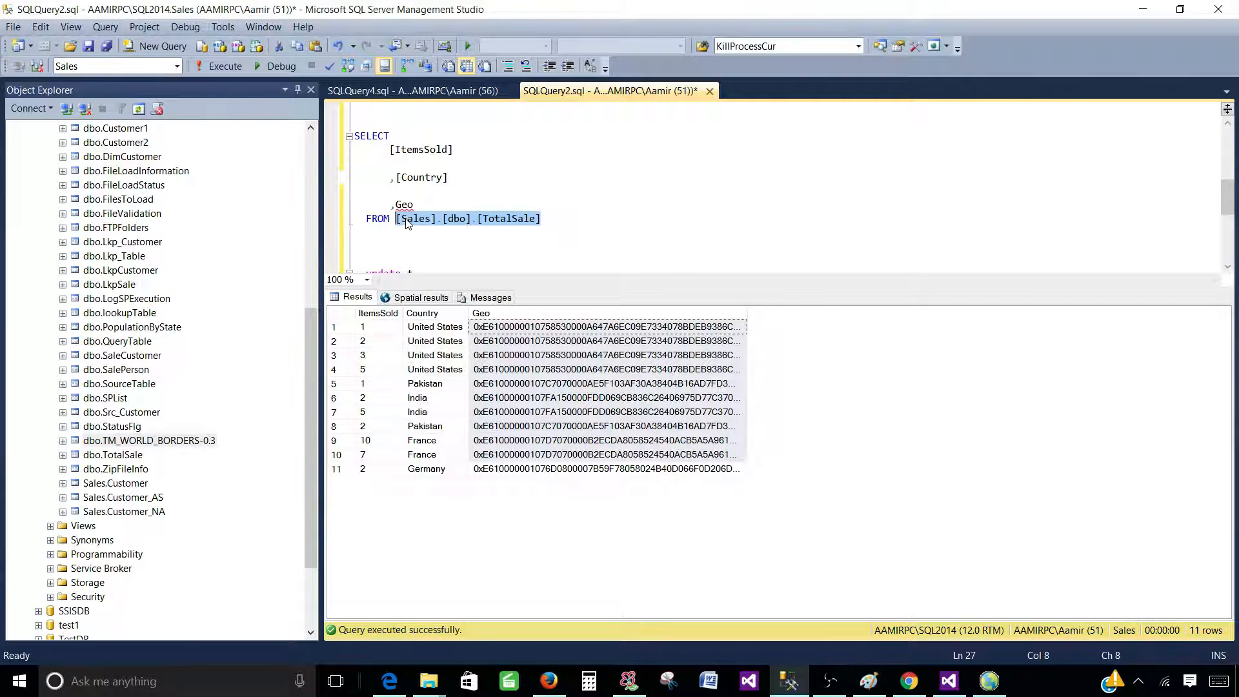
right_click(406, 220)
click(438, 237)
scroll(603, 226, down, 4)
click(603, 228)
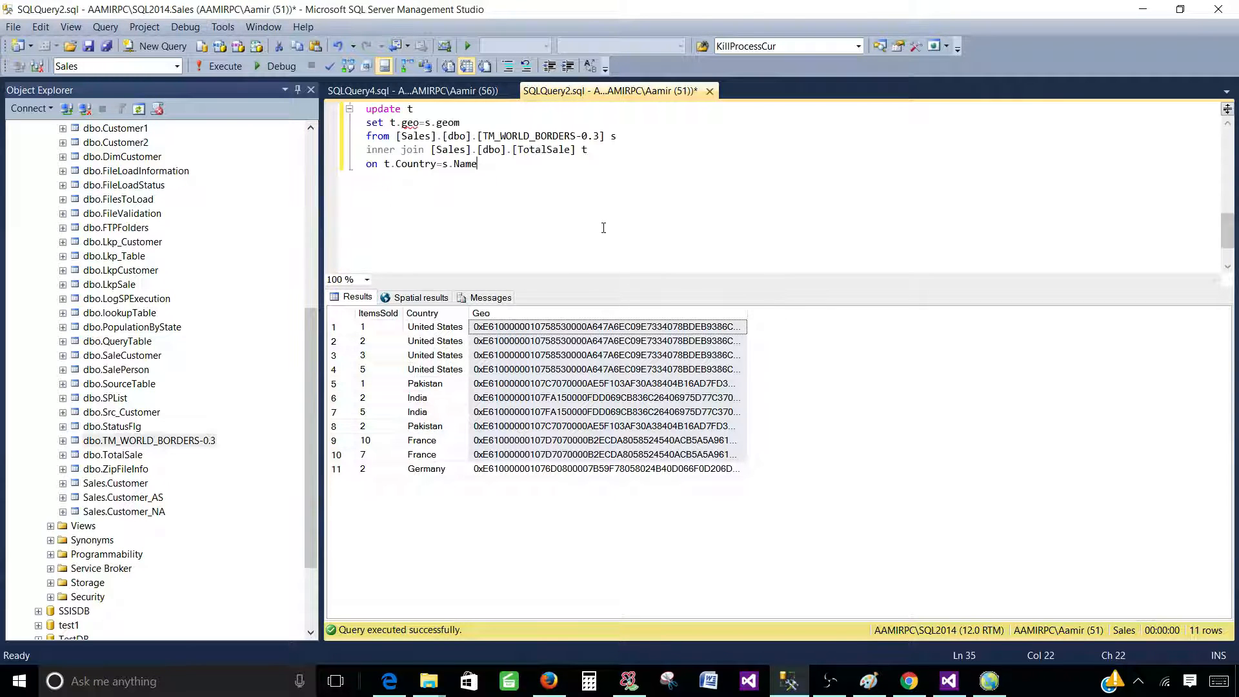
key(Return)
key(Return)
text(Select)
Copy the whole SELECT query that reads ItemsSold, Country and Geo from [Sales].[dbo].[TotalSale]
scroll(600, 223, up, 6)
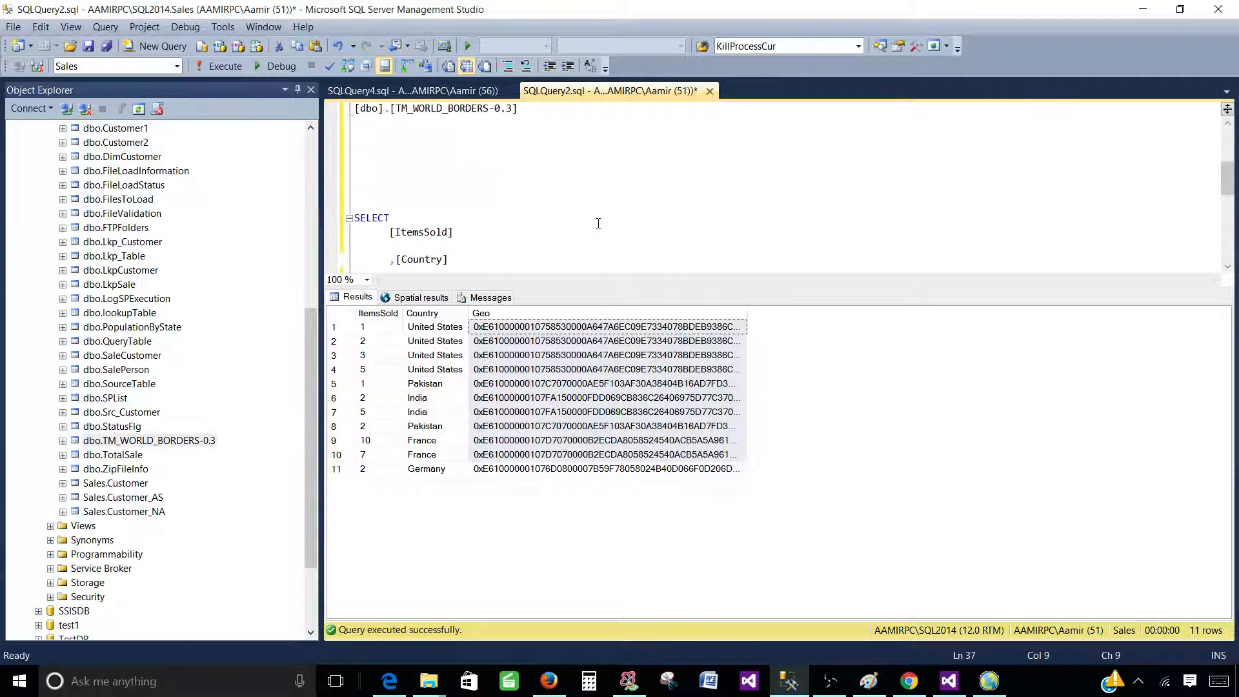
scroll(556, 250, down, 1)
drag(388, 213, 378, 152)
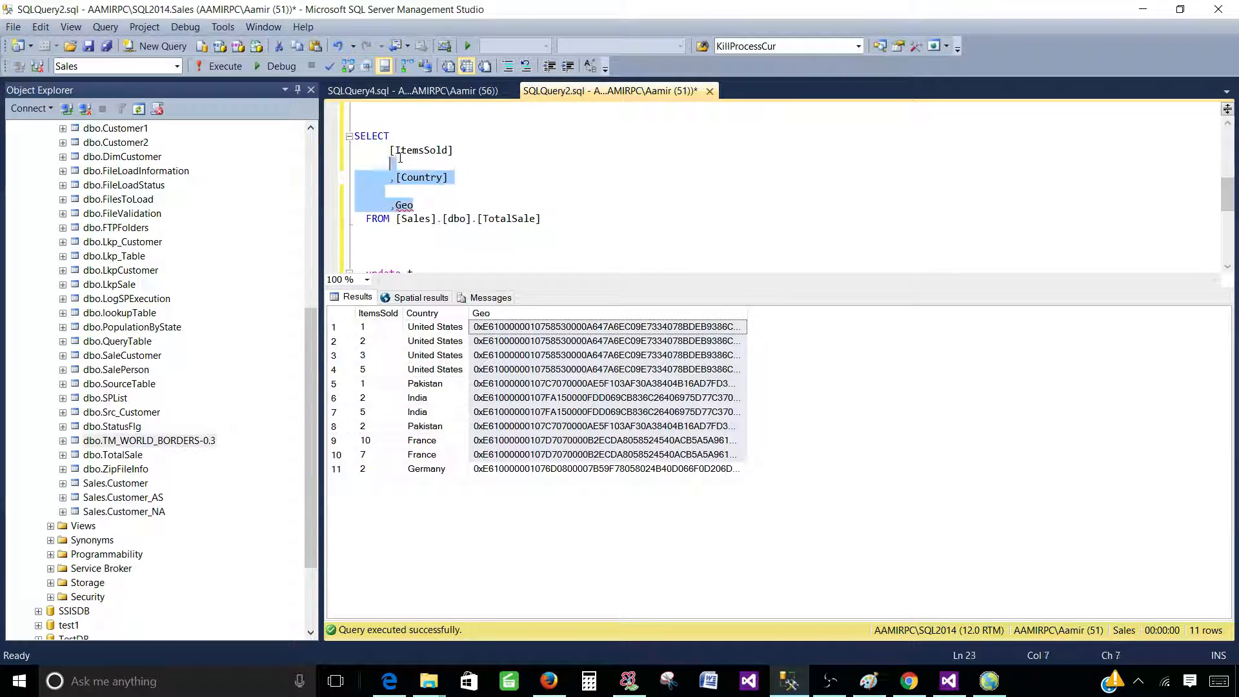
click(566, 207)
drag(565, 233, 376, 157)
right_click(414, 160)
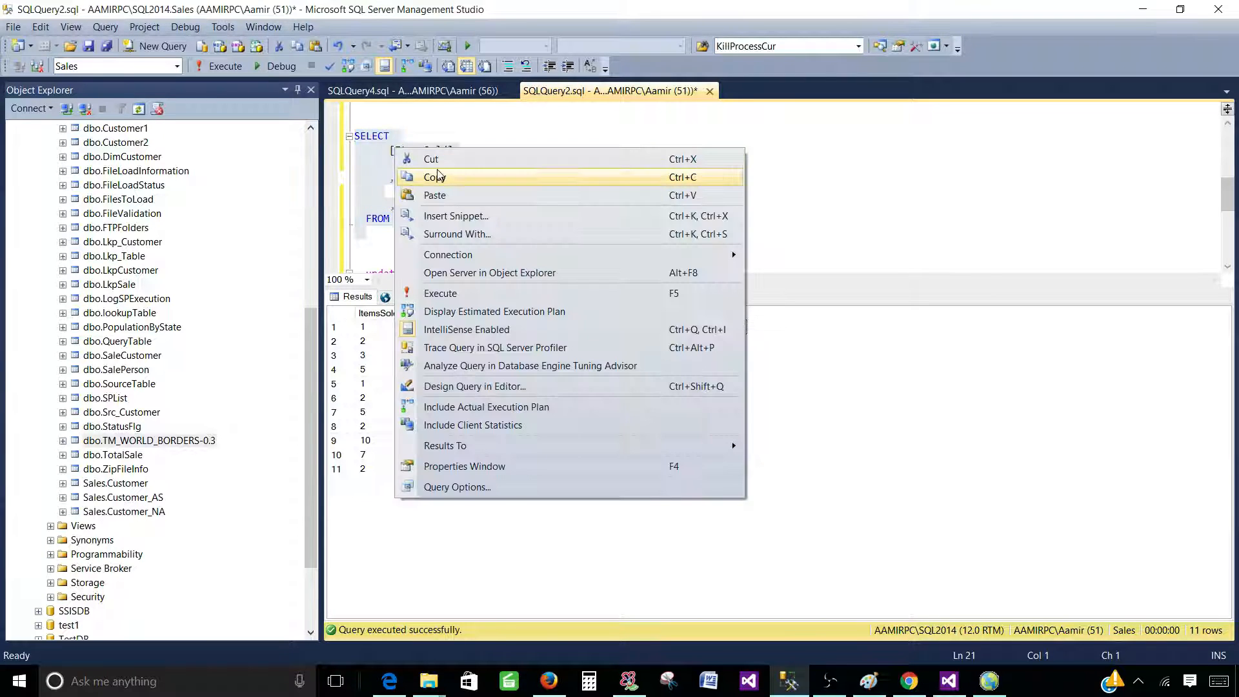
click(443, 175)
Paste the copied SELECT query below the update statement, replacing the unfinished Select line
click(580, 219)
scroll(581, 219, down, 1)
scroll(581, 219, down, 3)
drag(406, 191, 352, 191)
key(Return)
key(Return)
key(ctrl+v)
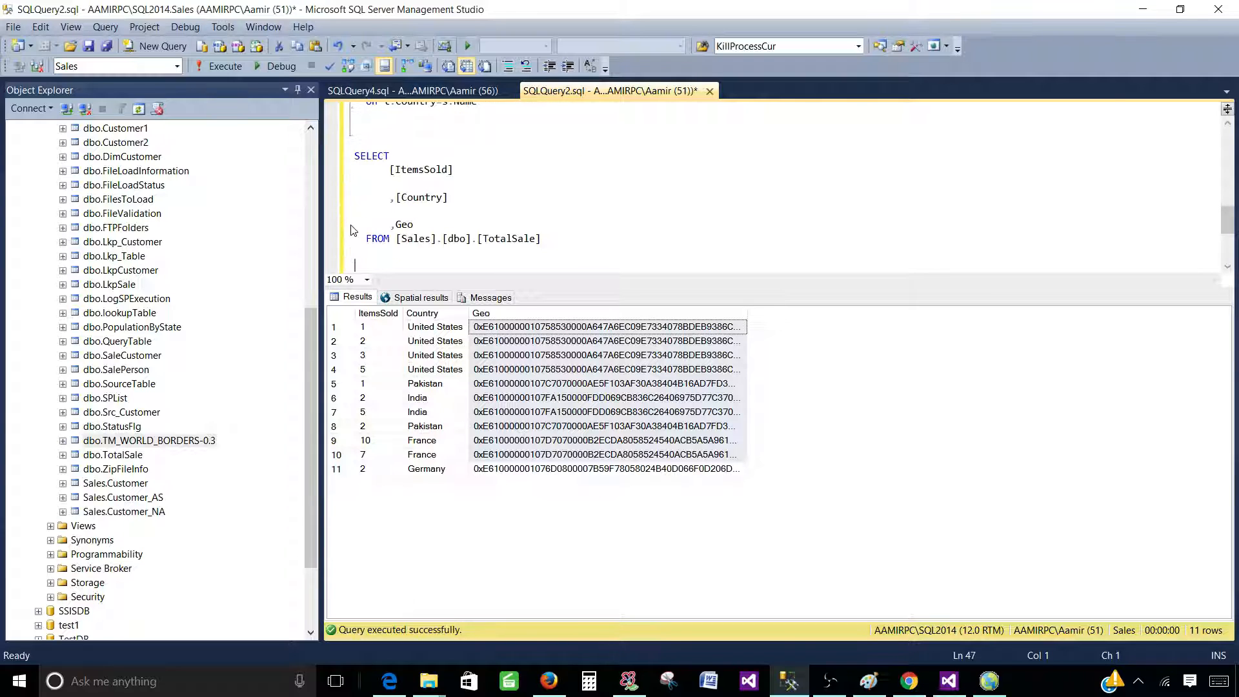
In the pasted query, alias TotalSale as t and inner join [Sales].[dbo].[TM_WORLD_BORDERS-0.3] with alias s
click(590, 239)
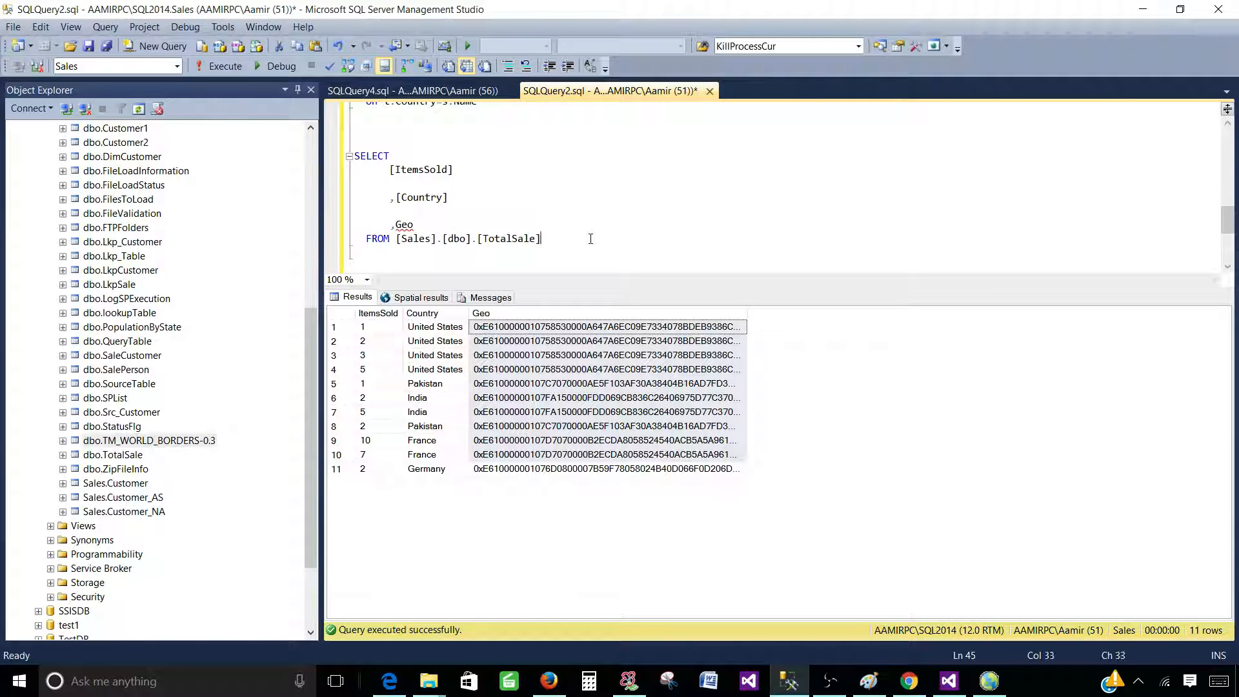
text(inner join)
click(574, 198)
scroll(597, 194, up, 2)
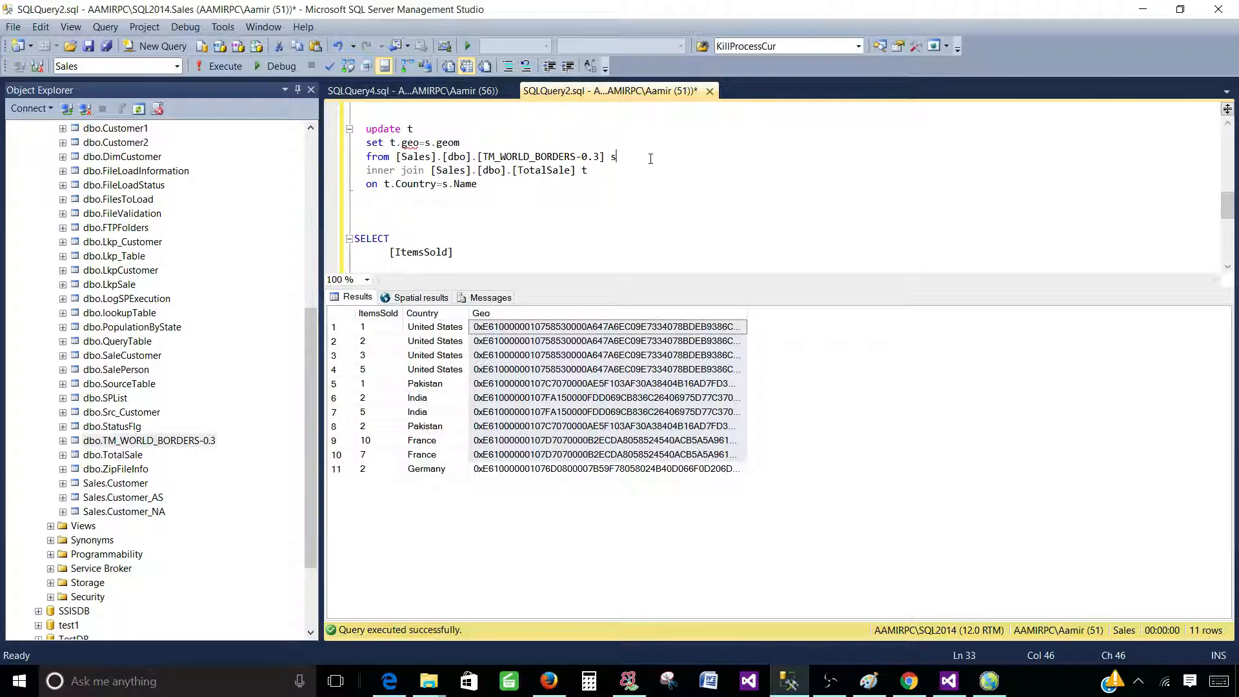
drag(614, 157, 398, 157)
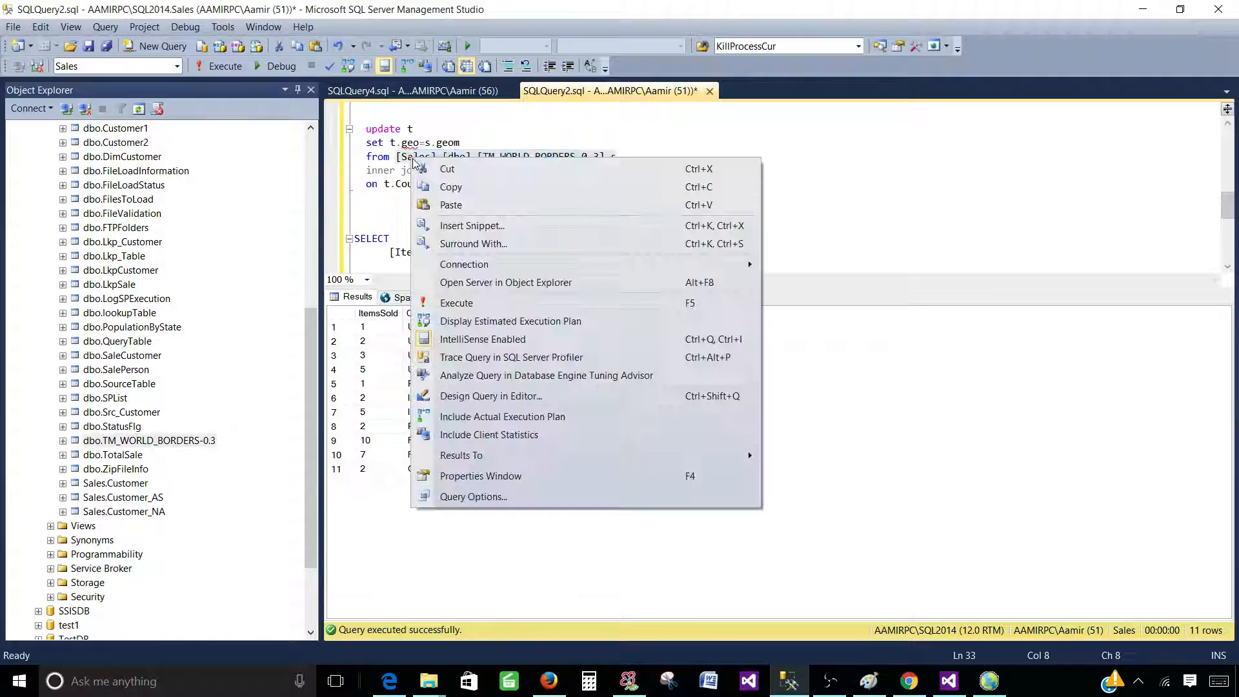
click(451, 186)
scroll(531, 200, down, 4)
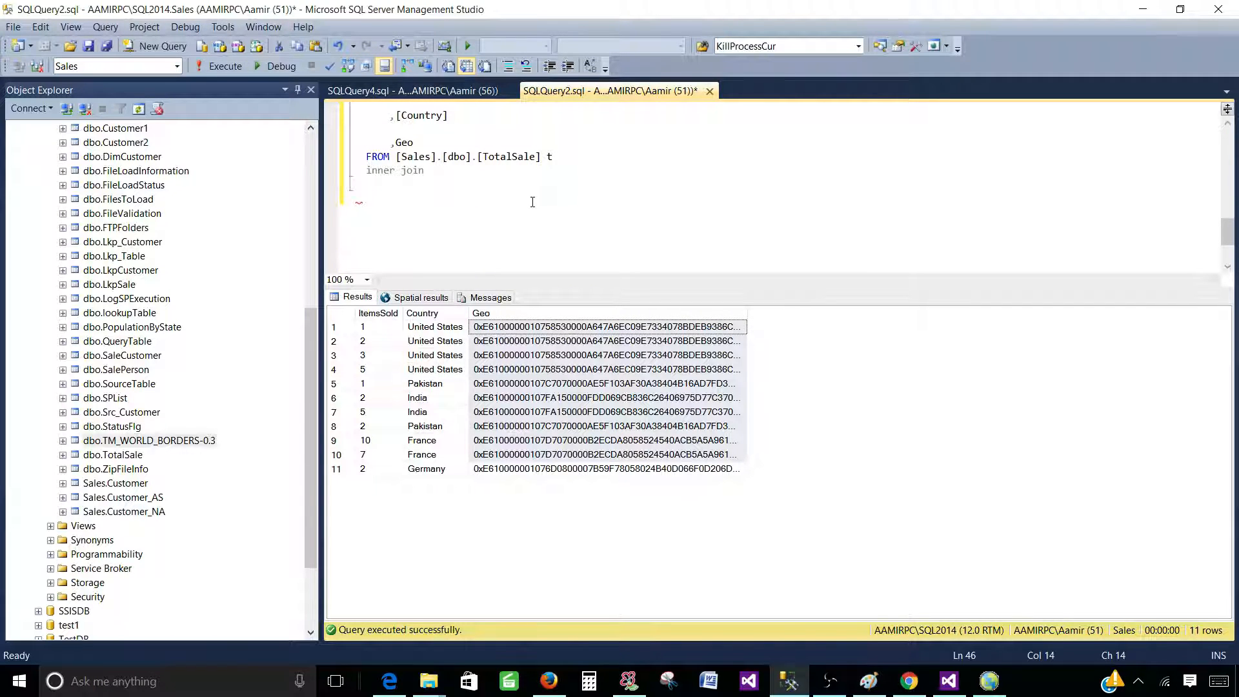
key(ctrl+v)
text(s)
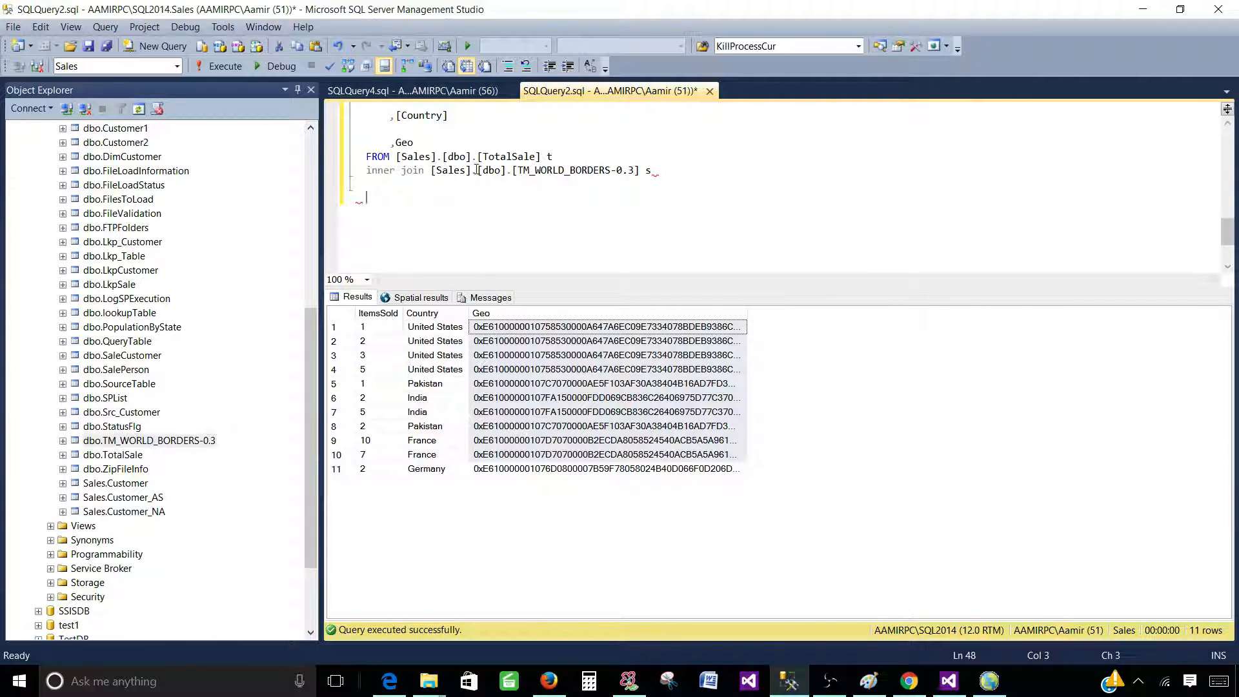
Remove the [Sales]. database prefix from both table names in the new join query
drag(477, 170, 394, 157)
key(Delete)
key(Delete)
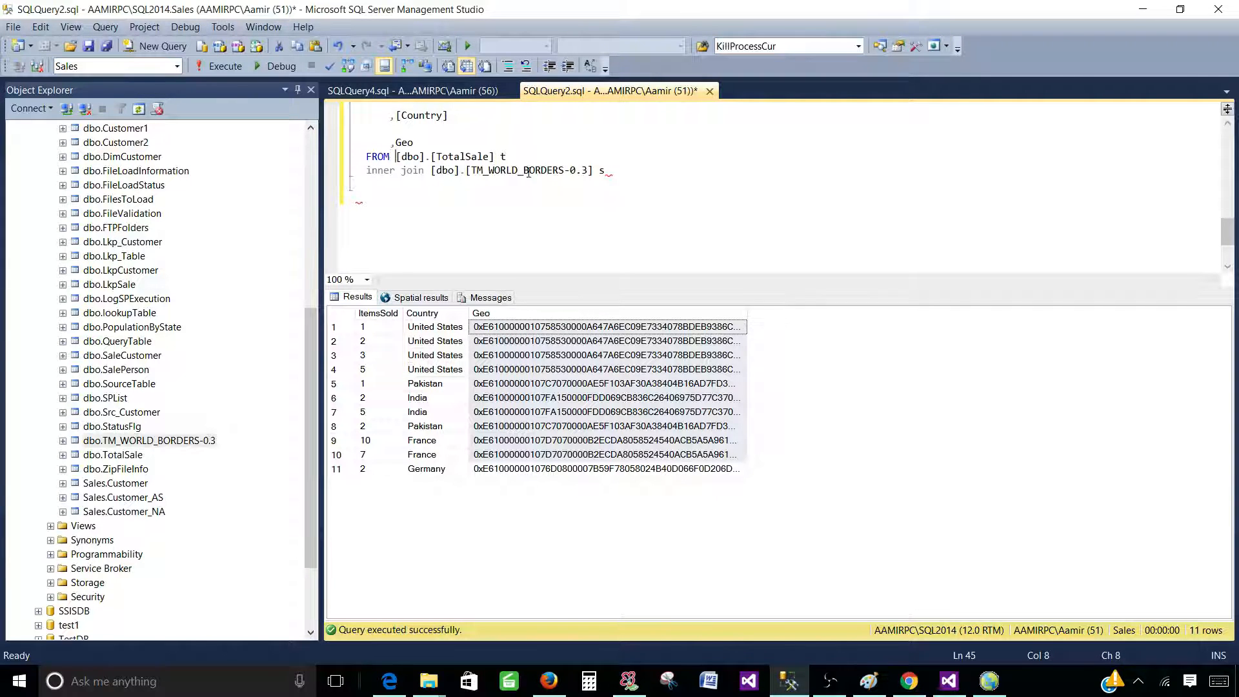
Add the join condition on t.Country=s.Name below the inner join, copying it from the update statement
click(617, 169)
key(Return)
text(on)
scroll(645, 161, up, 5)
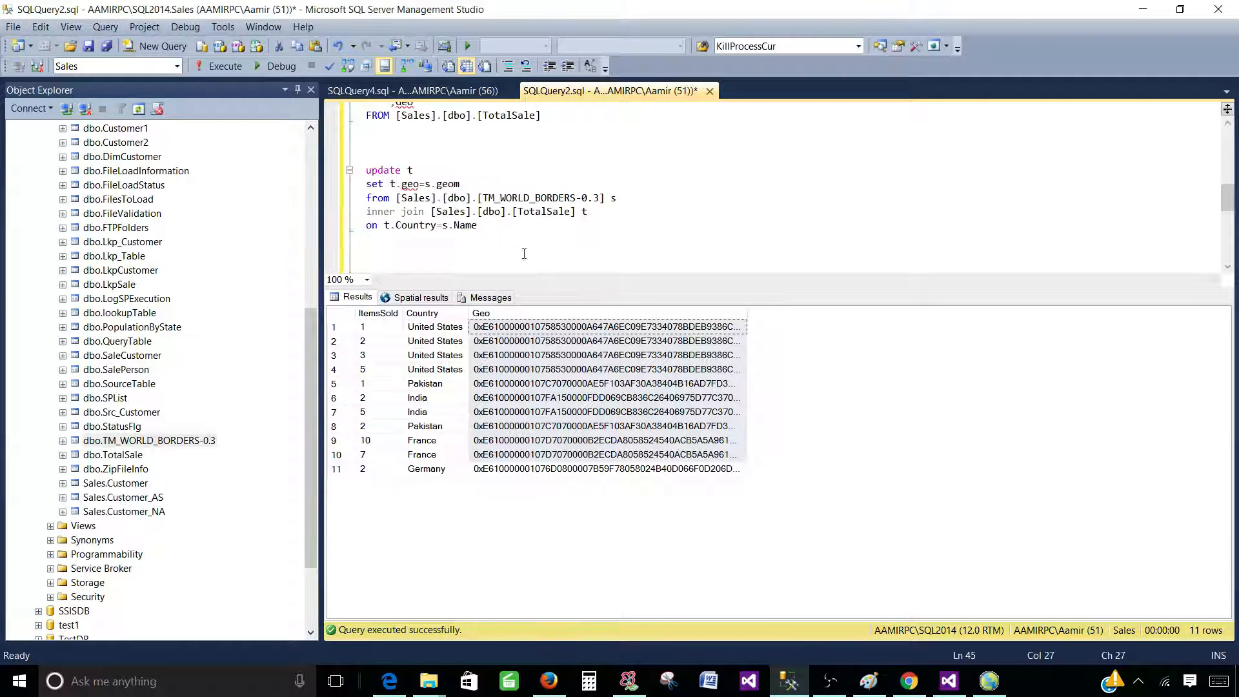
drag(496, 227, 331, 236)
right_click(372, 225)
click(410, 254)
scroll(645, 161, down, 5)
key(ctrl+v)
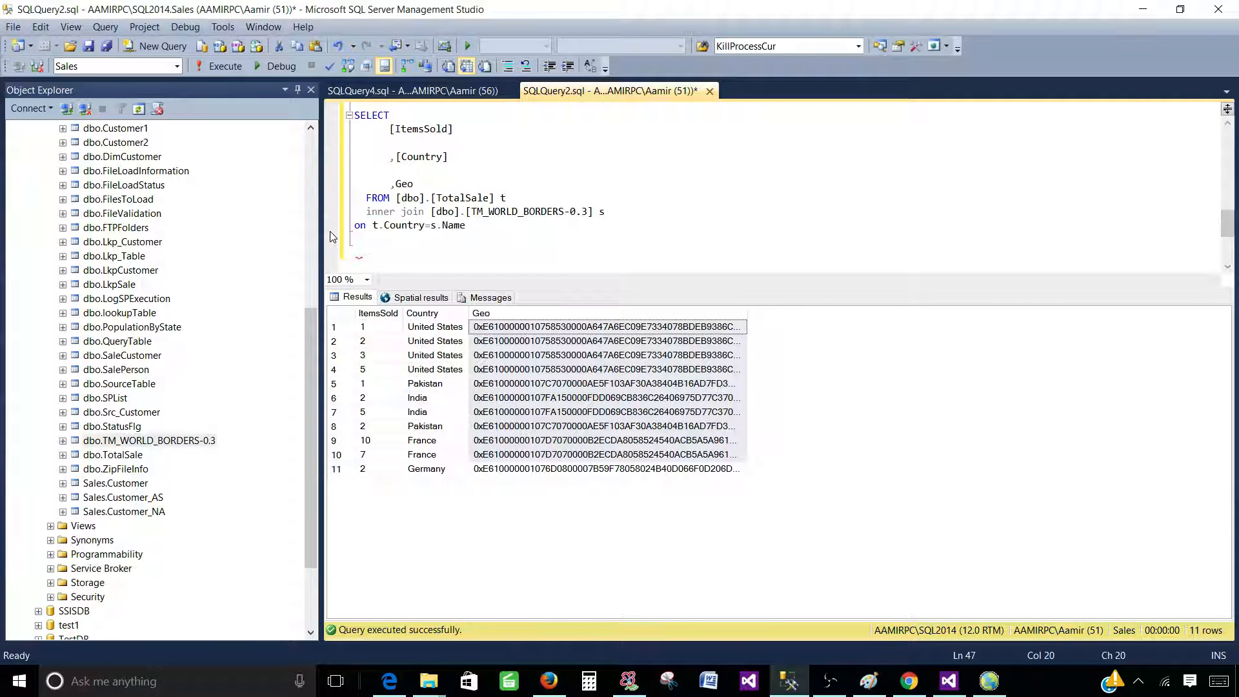
click(360, 230)
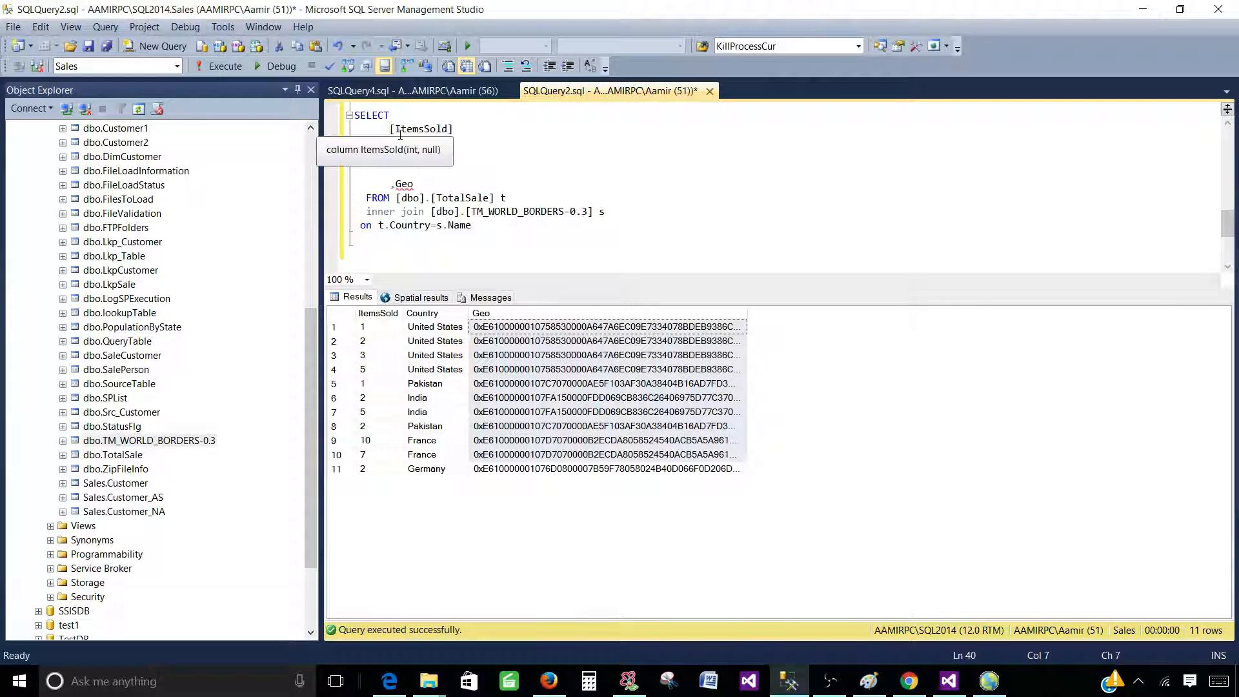
Prefix the ItemsSold, Country and Geo columns with the t. alias in the join query
text(t.)
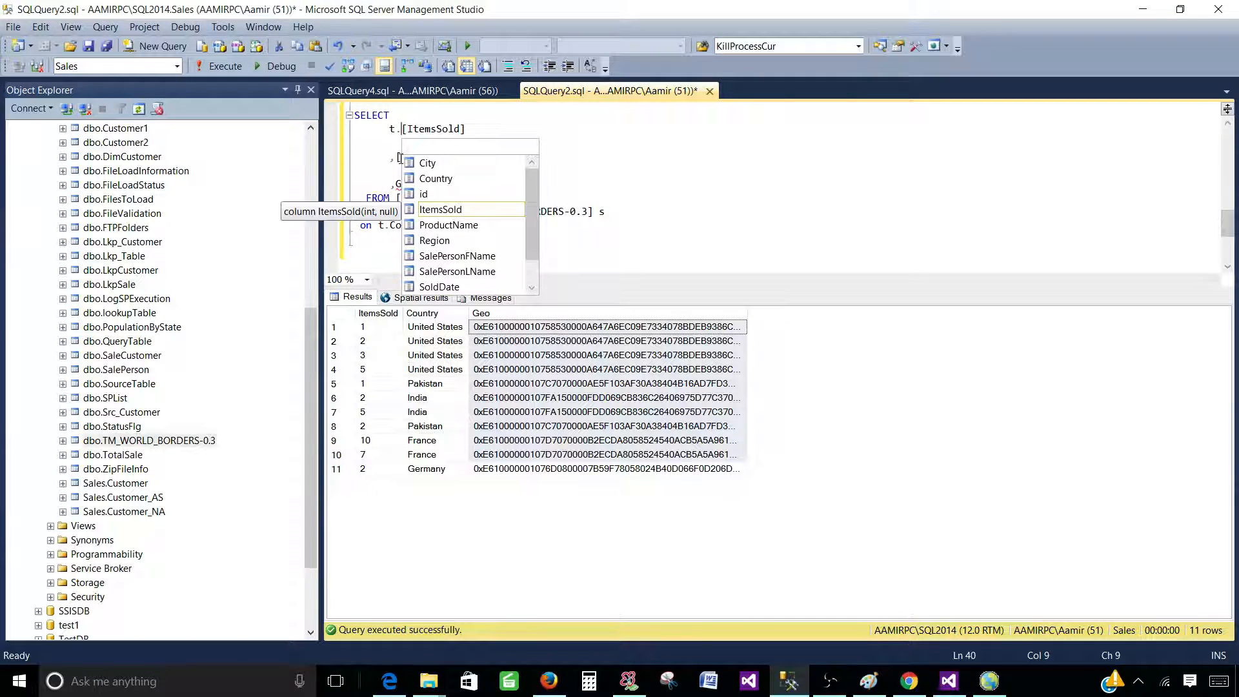
click(396, 157)
text(t.[Country)
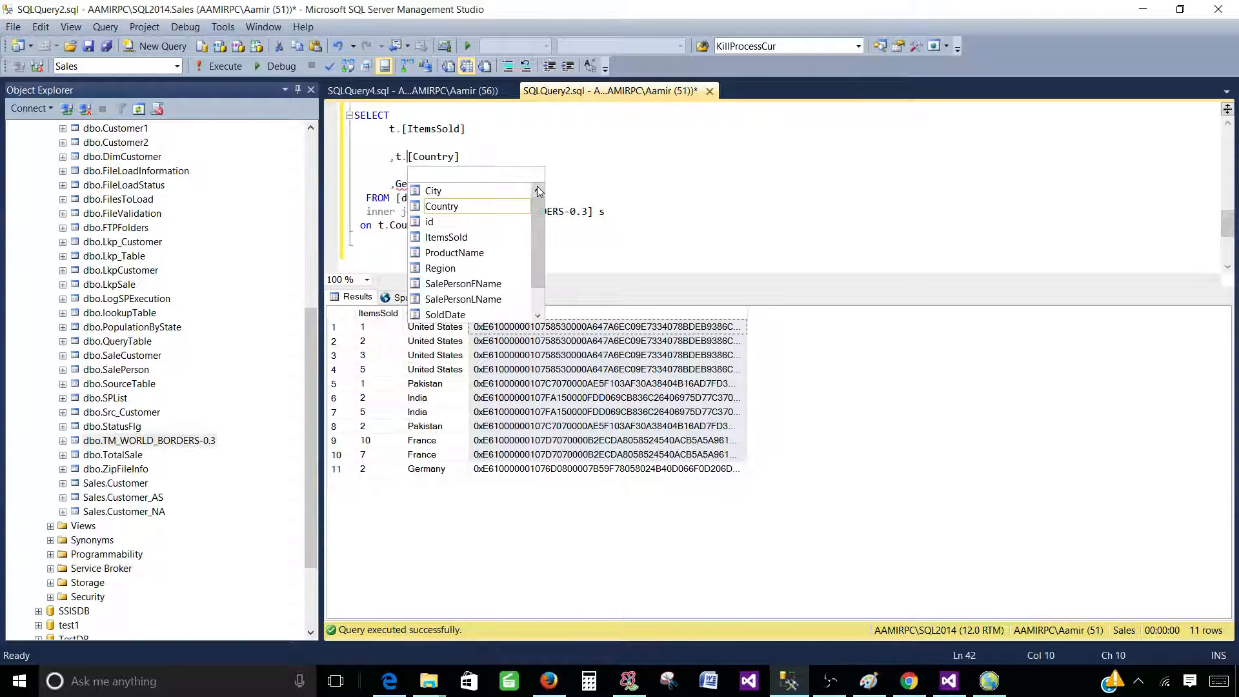
click(387, 170)
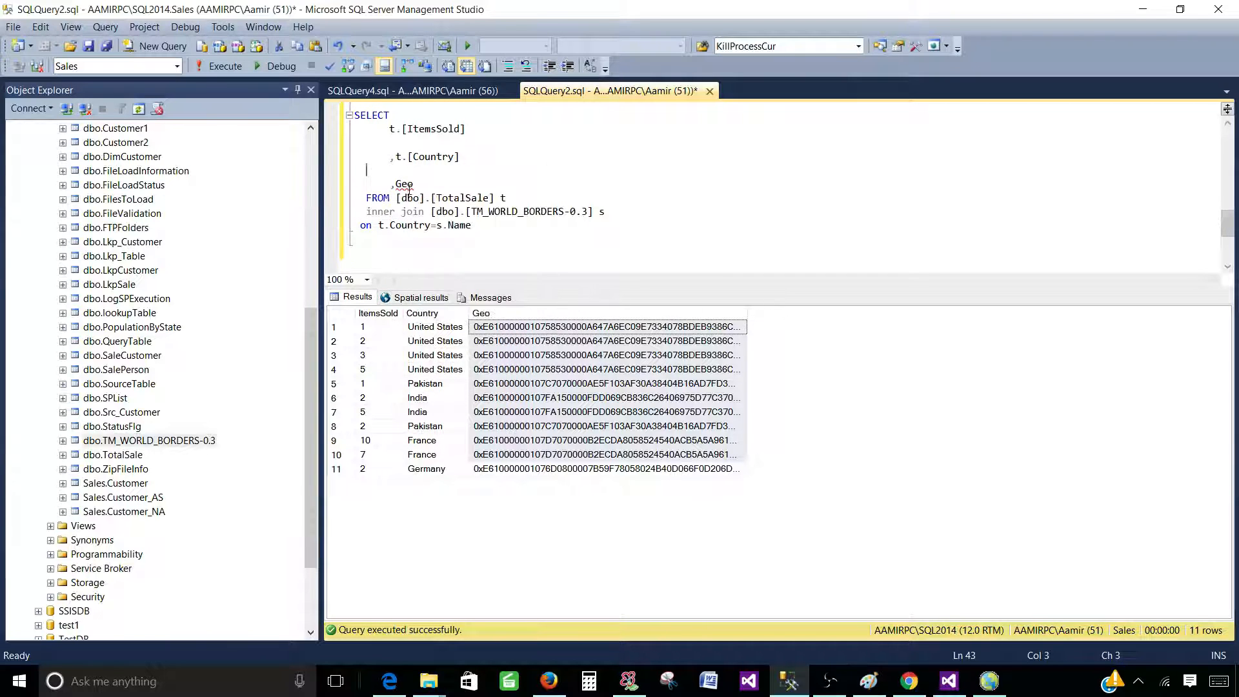
click(396, 185)
text(t.)
Add s.geom and s.name to the column list below t.Geo
click(453, 187)
key(Return)
text(,s.)
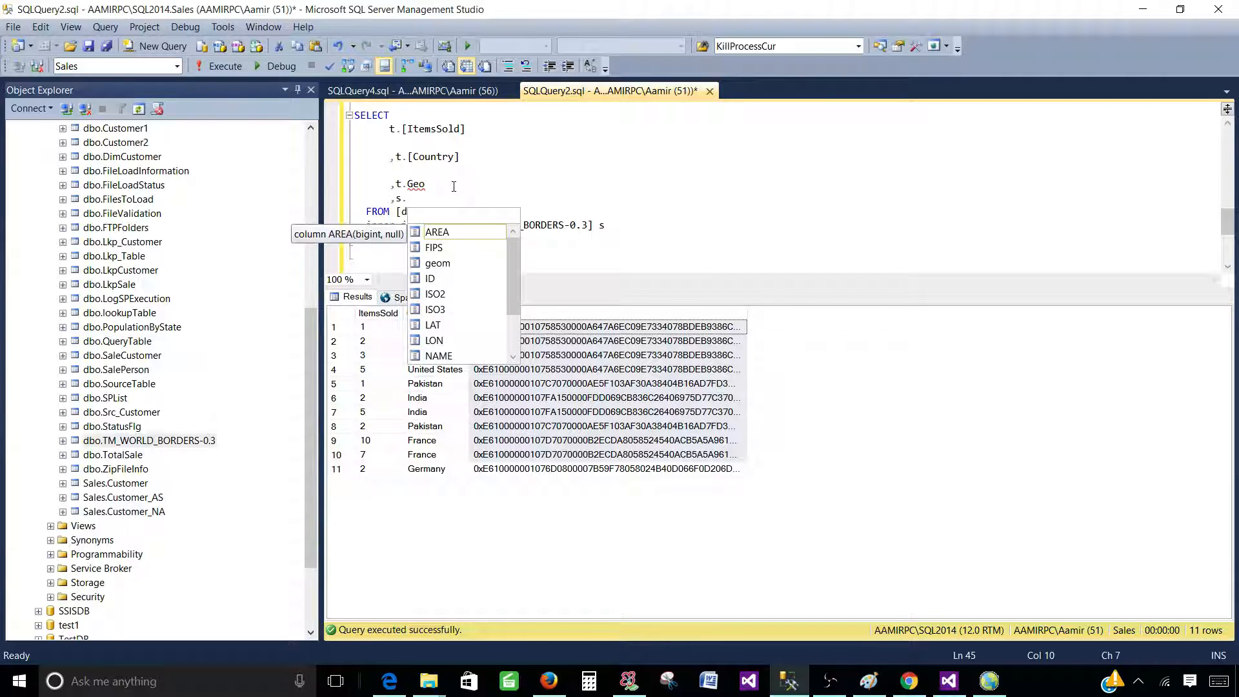
text(geom)
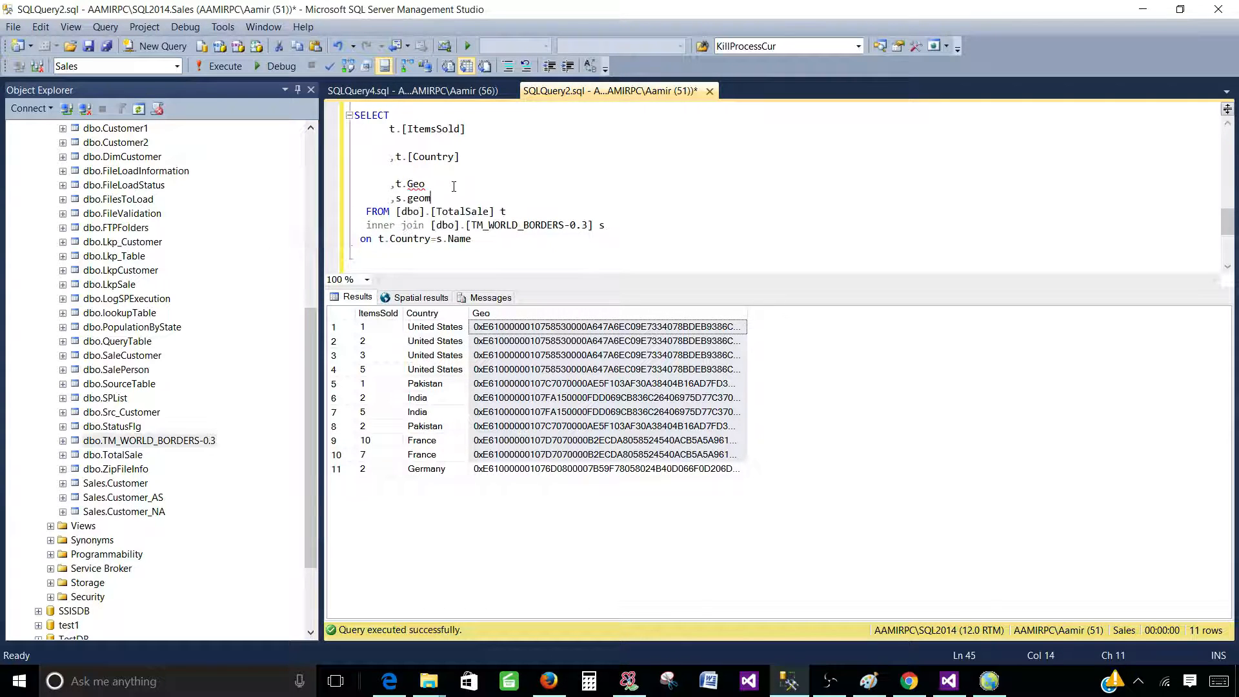
key(Return)
text(,)
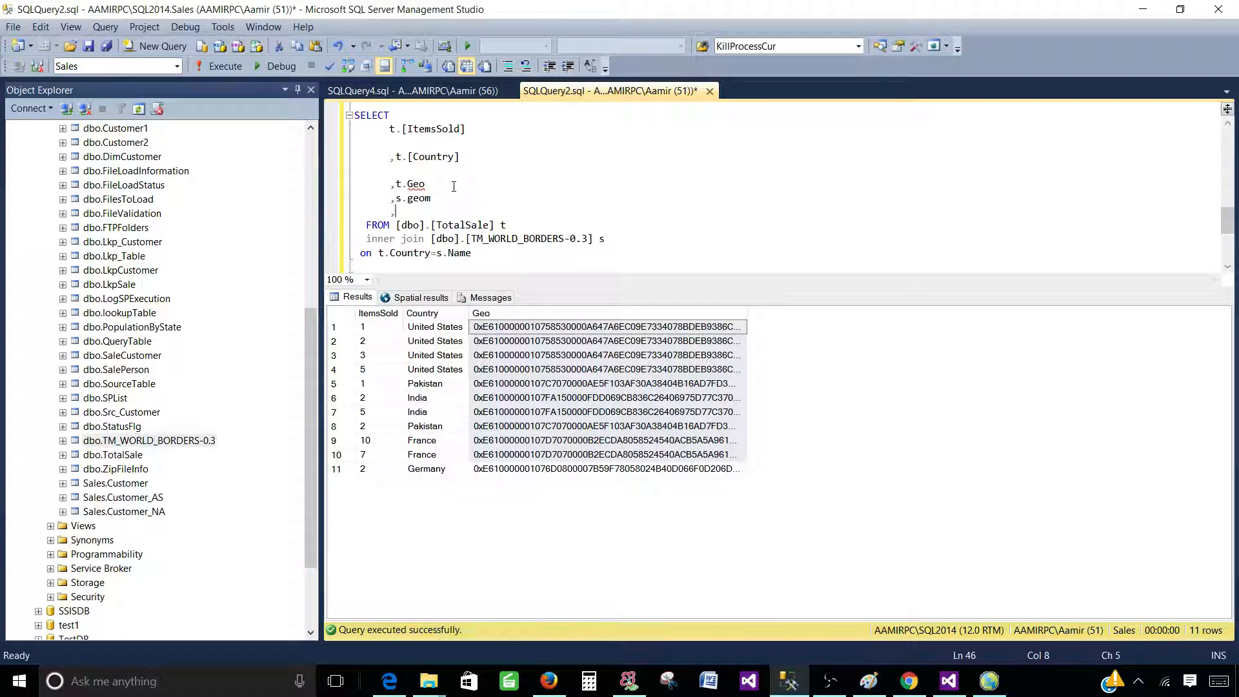
text(s.name)
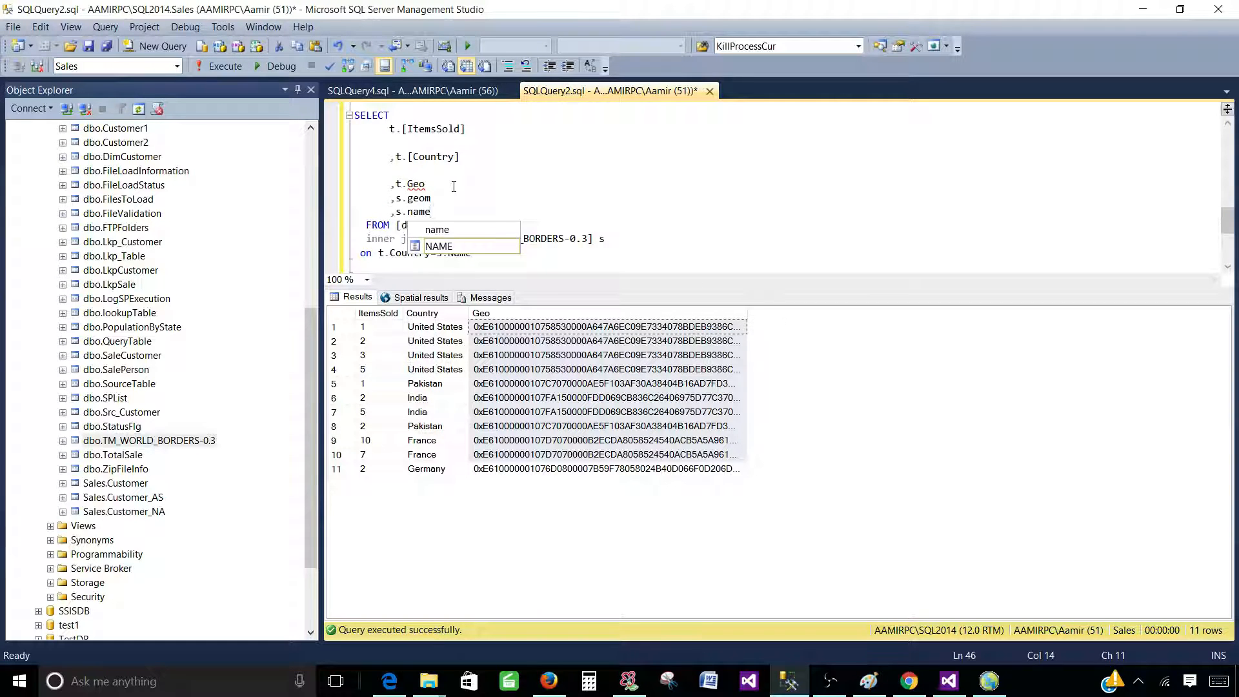
key(Escape)
text(,)
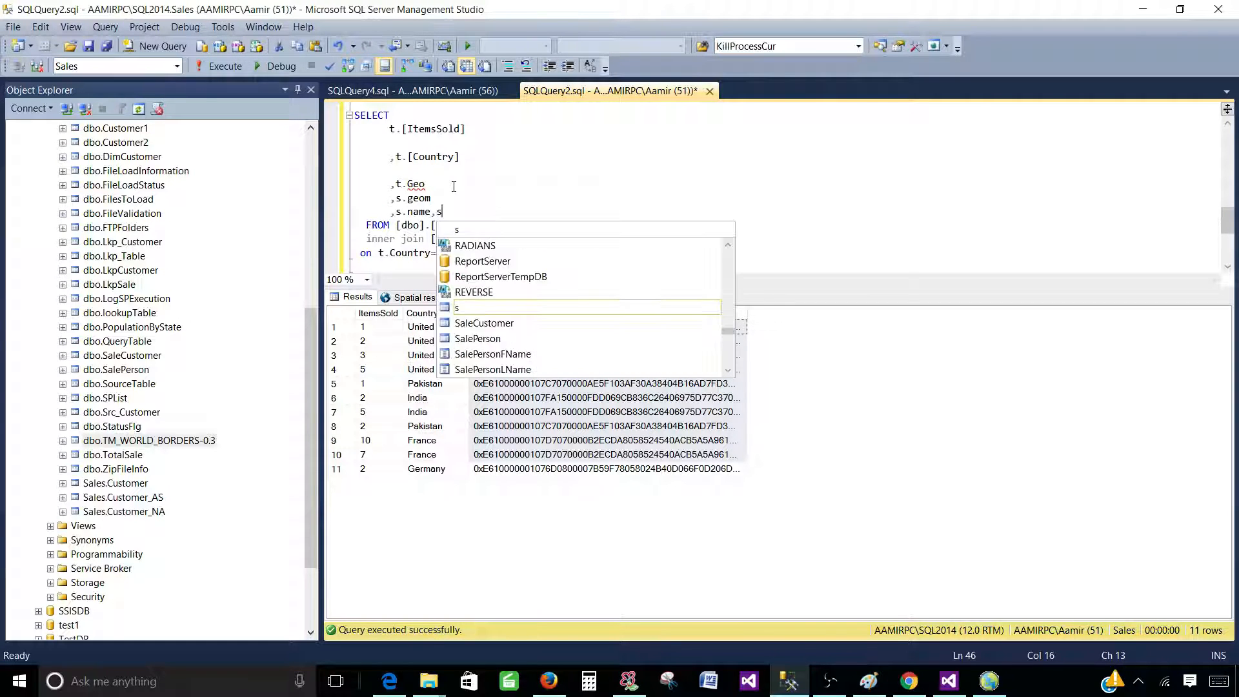
Tidy the comma after s.name and add s.ISO3 as a separate line in the column list
key(Return)
key(Up)
key(End)
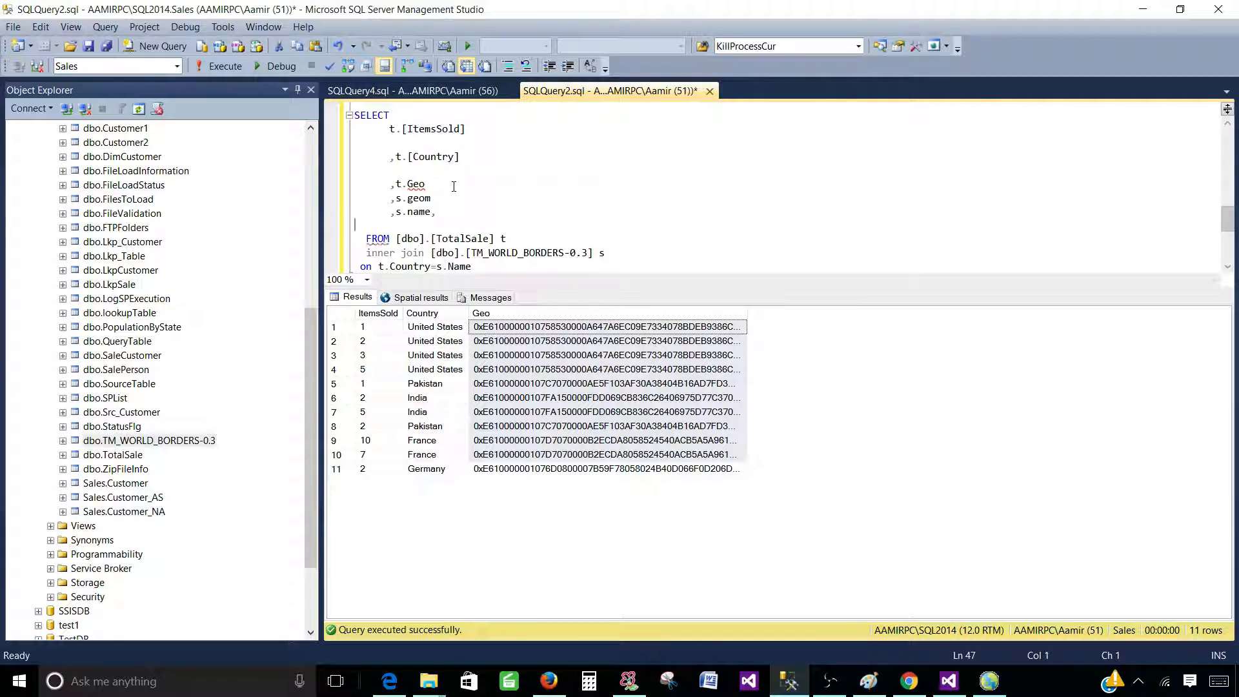
key(BackSpace)
key(Down)
text(,s.i)
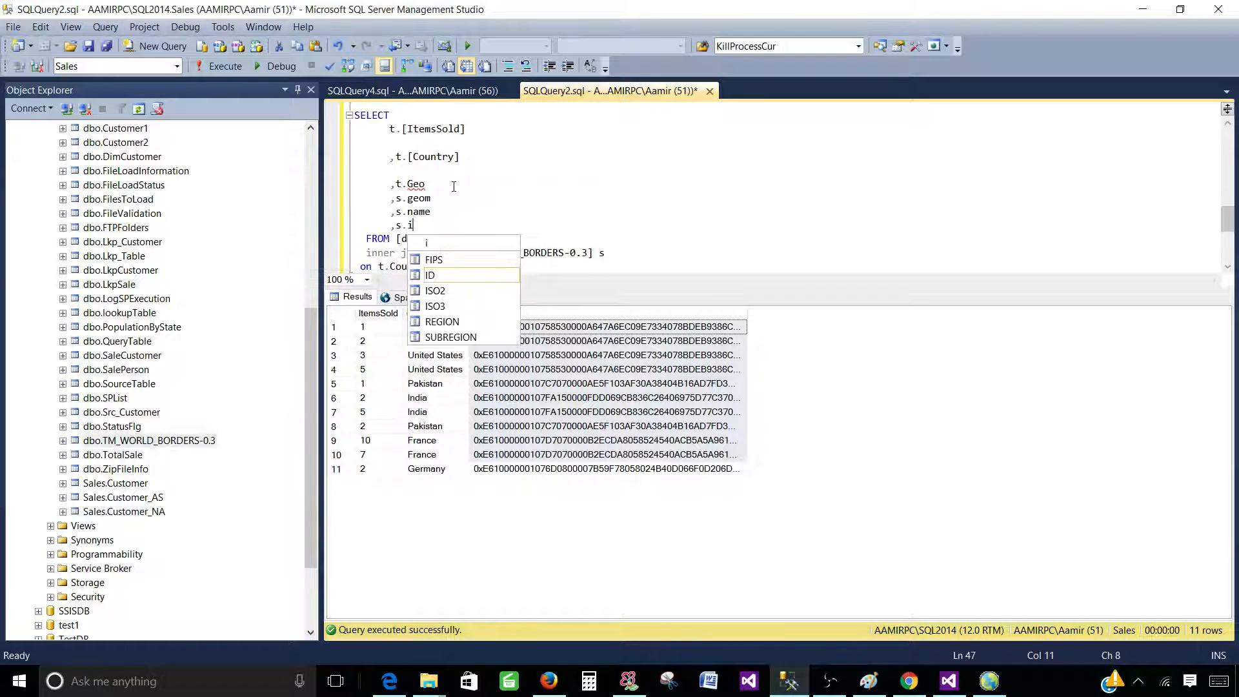
key(Down)
key(Down)
key(Tab)
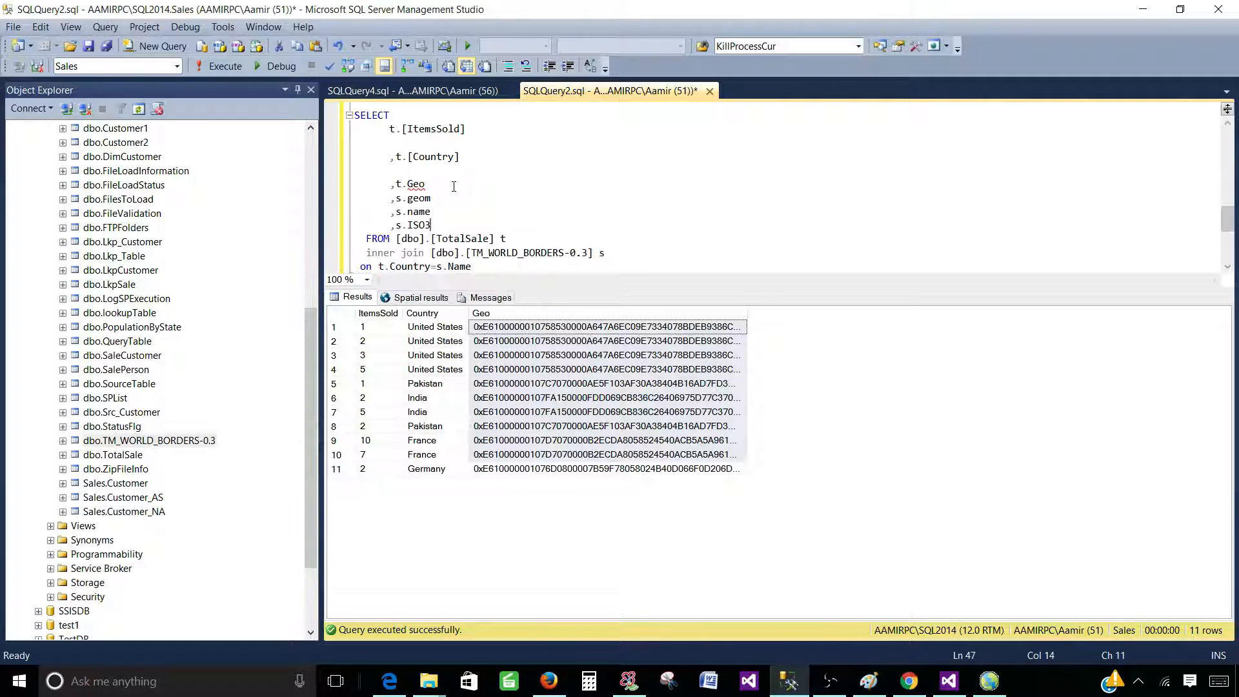
Execute only the new join query and select the Geo column in its results for inspection
drag(357, 111, 472, 266)
click(221, 66)
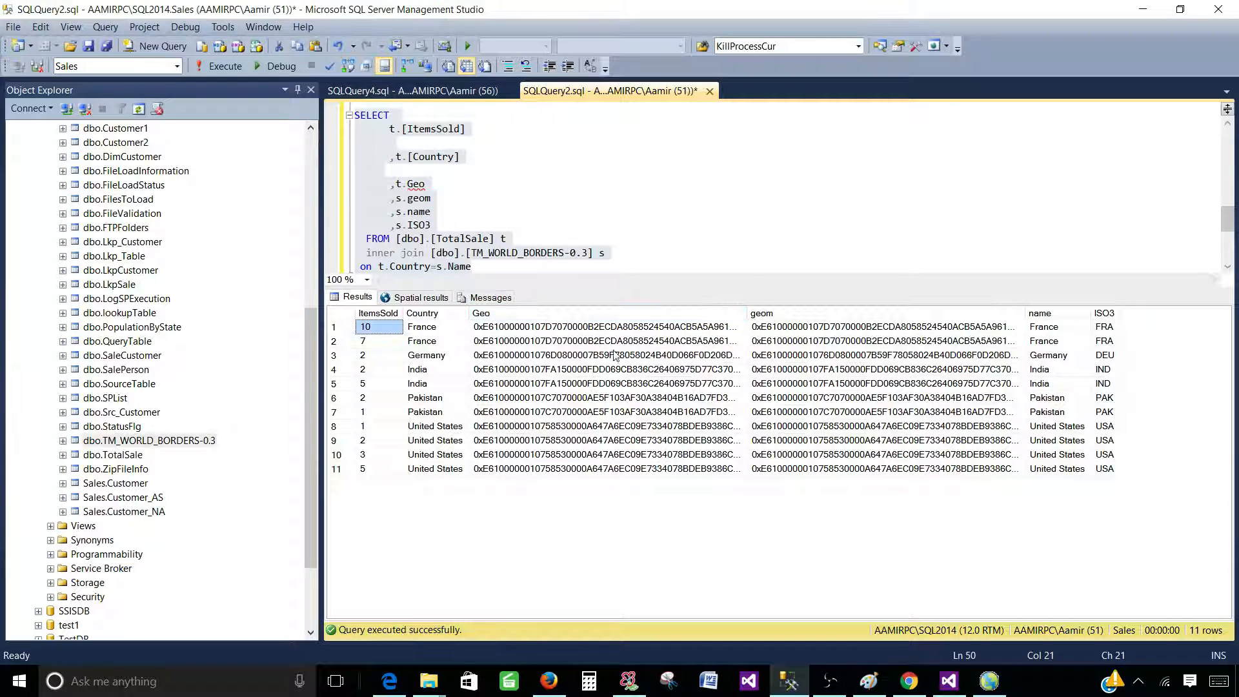
click(510, 313)
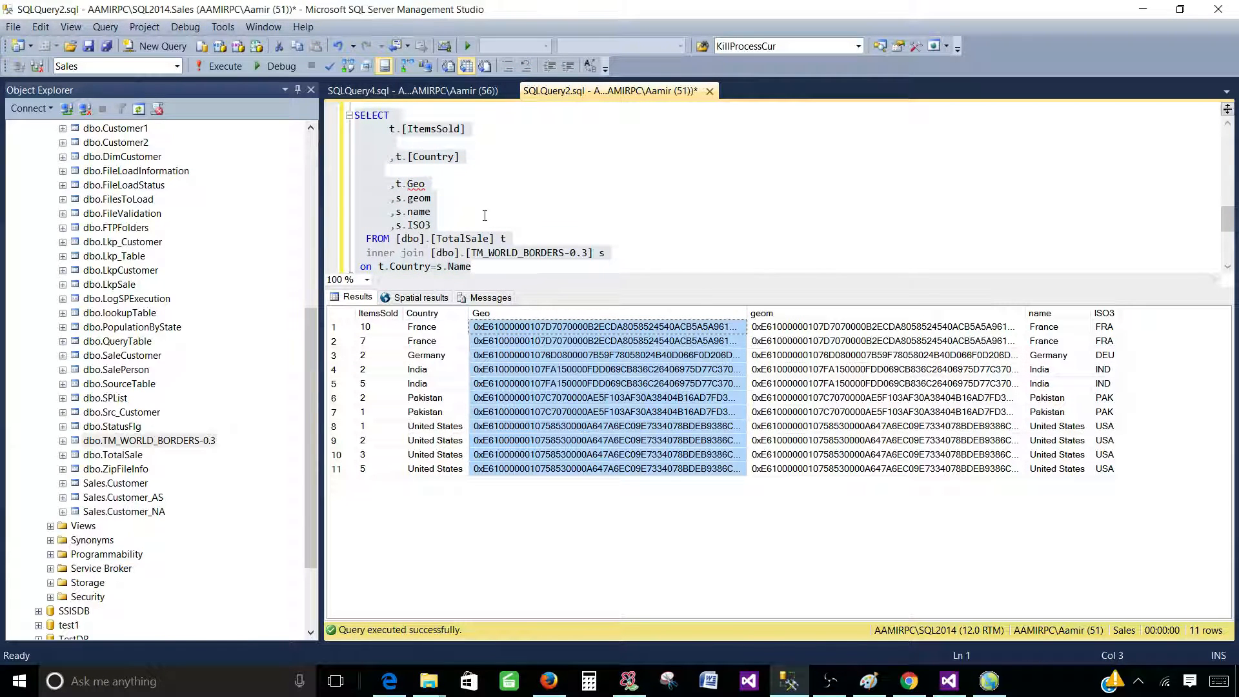
click(359, 174)
click(357, 170)
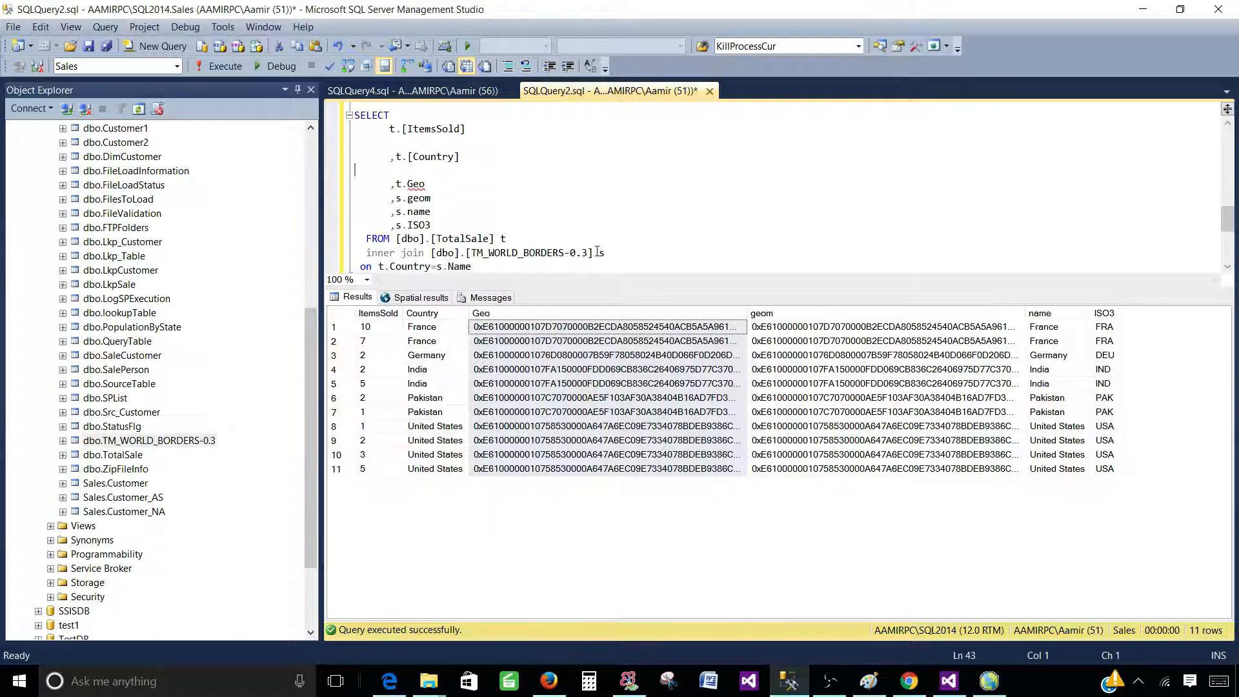
Change the inner join on TM_WORLD_BORDERS-0.3 to a right join and execute only that query
drag(599, 252, 375, 254)
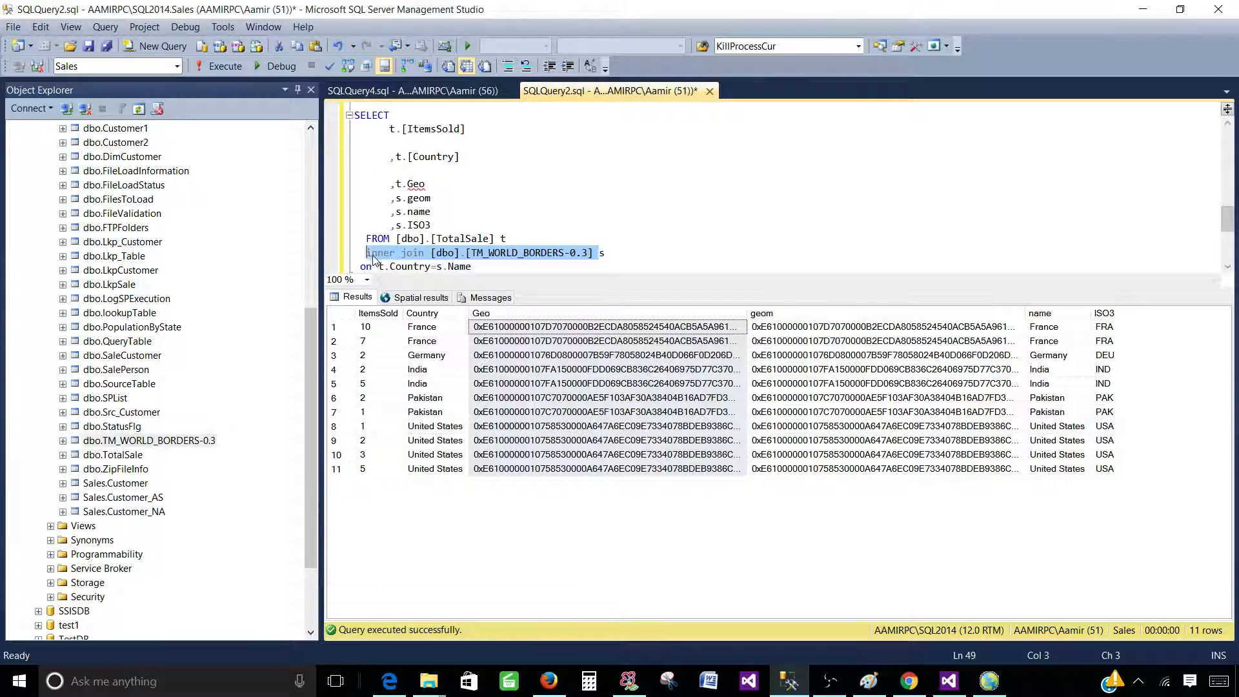
click(372, 253)
double_click(388, 252)
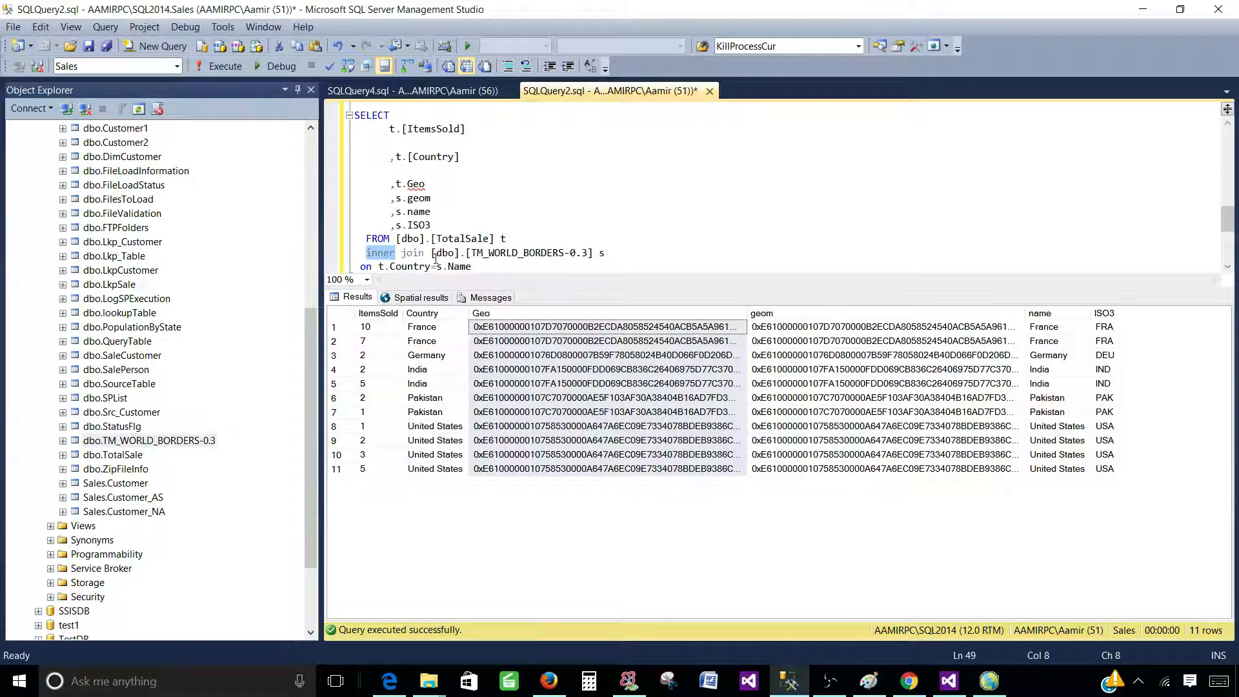
text(right)
click(426, 157)
drag(478, 265, 355, 115)
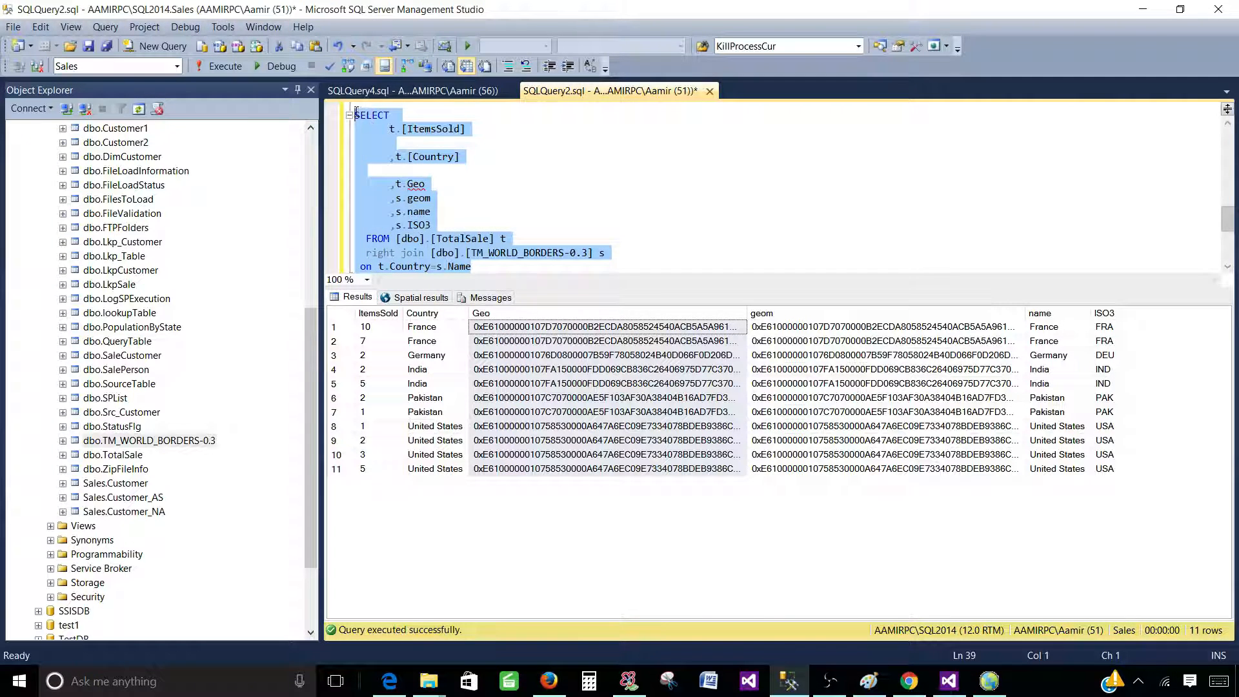
click(227, 72)
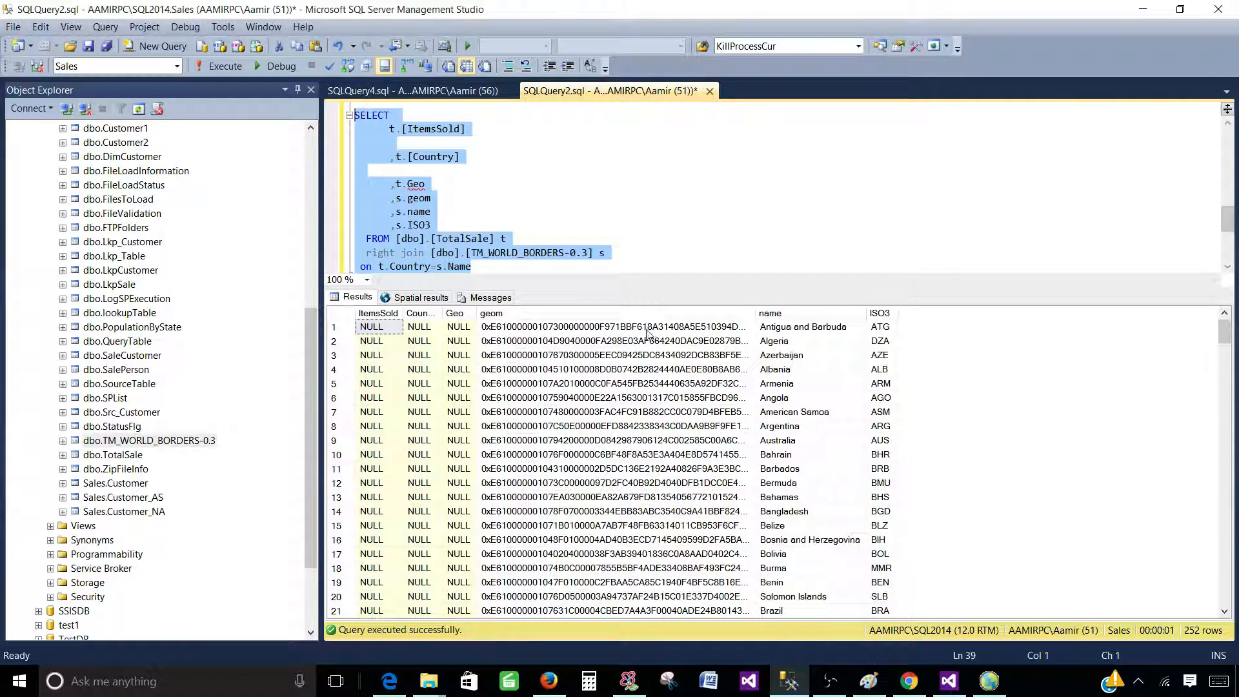
Examine the right join's results for countries with and without sales, comparing them with the joined tables and the join condition
drag(593, 253, 432, 254)
scroll(712, 450, down, 14)
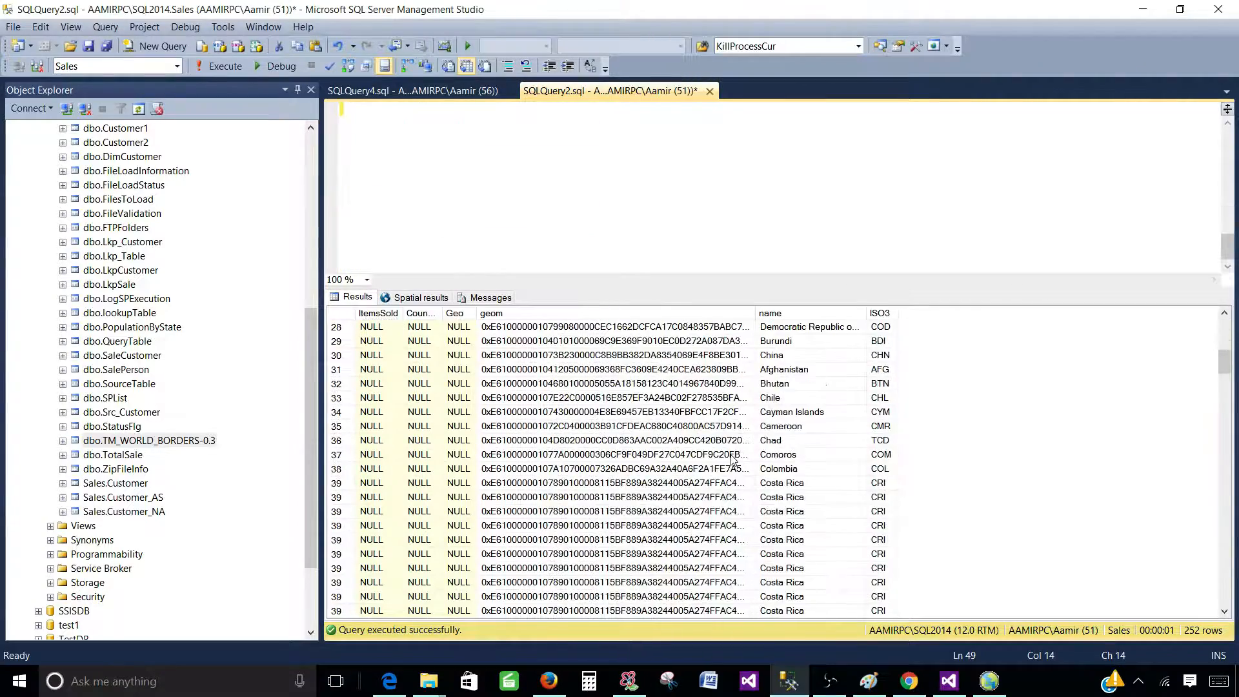
scroll(734, 458, down, 10)
scroll(734, 457, up, 3)
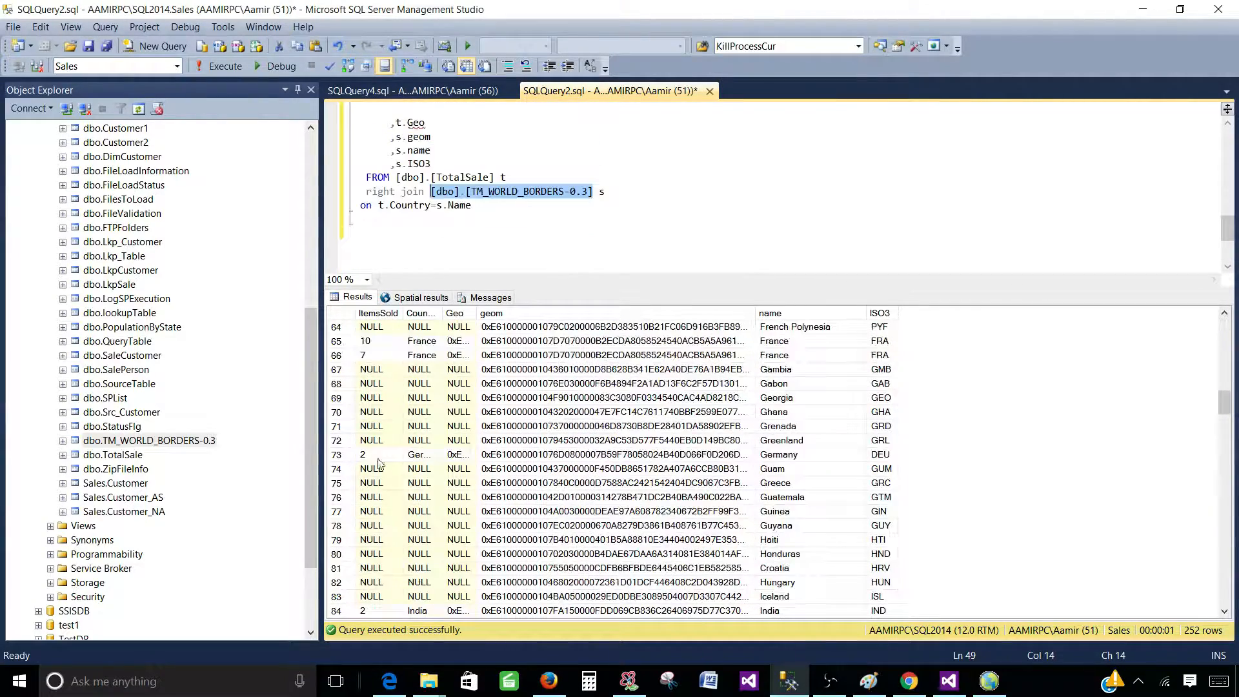
click(366, 342)
click(472, 205)
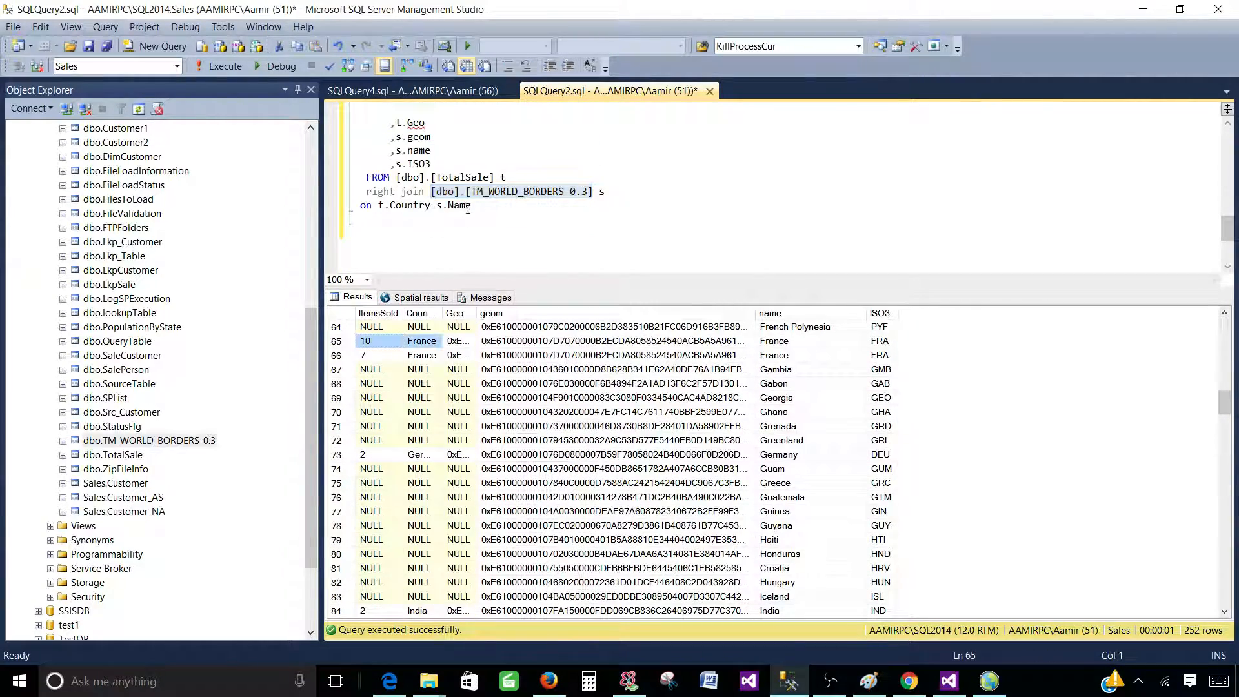
drag(472, 205, 377, 204)
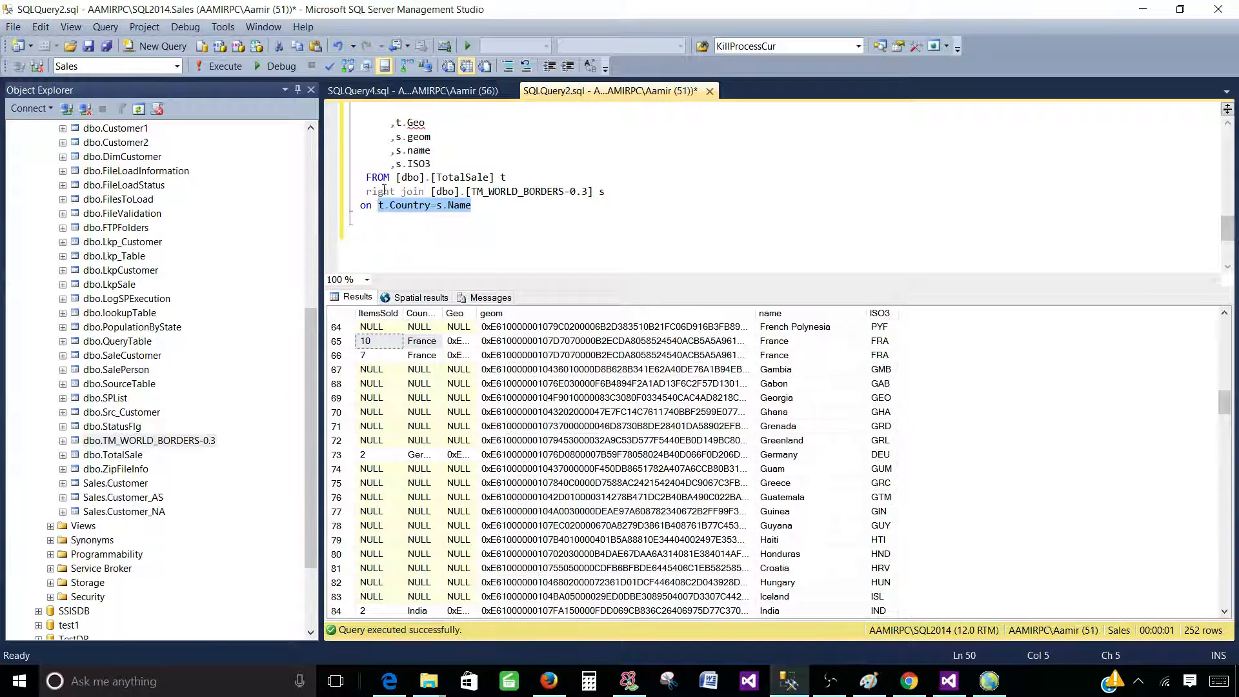
click(382, 193)
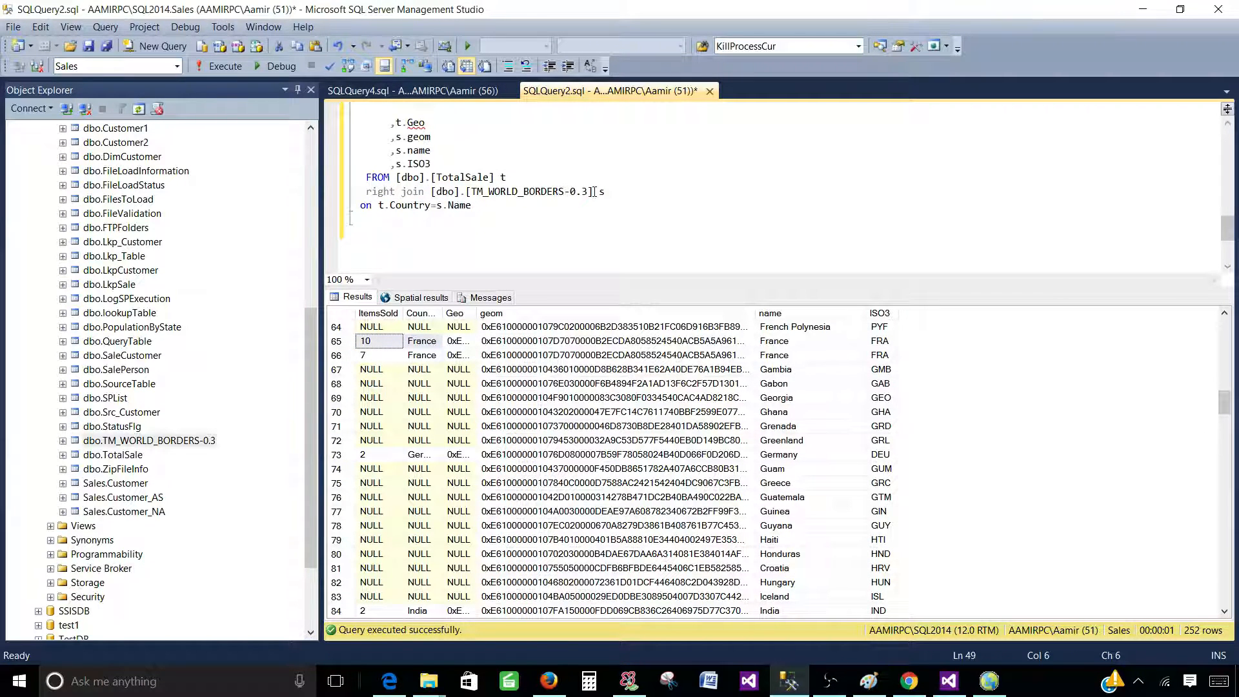
drag(594, 191, 430, 192)
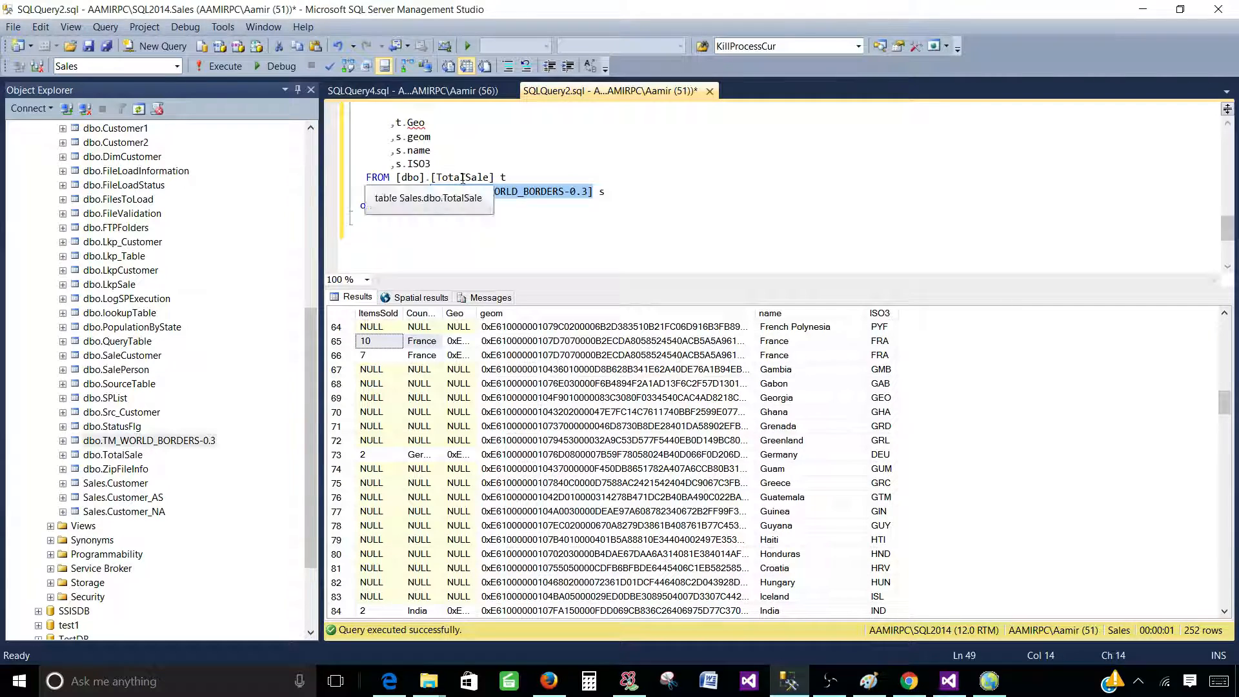
drag(500, 177, 396, 178)
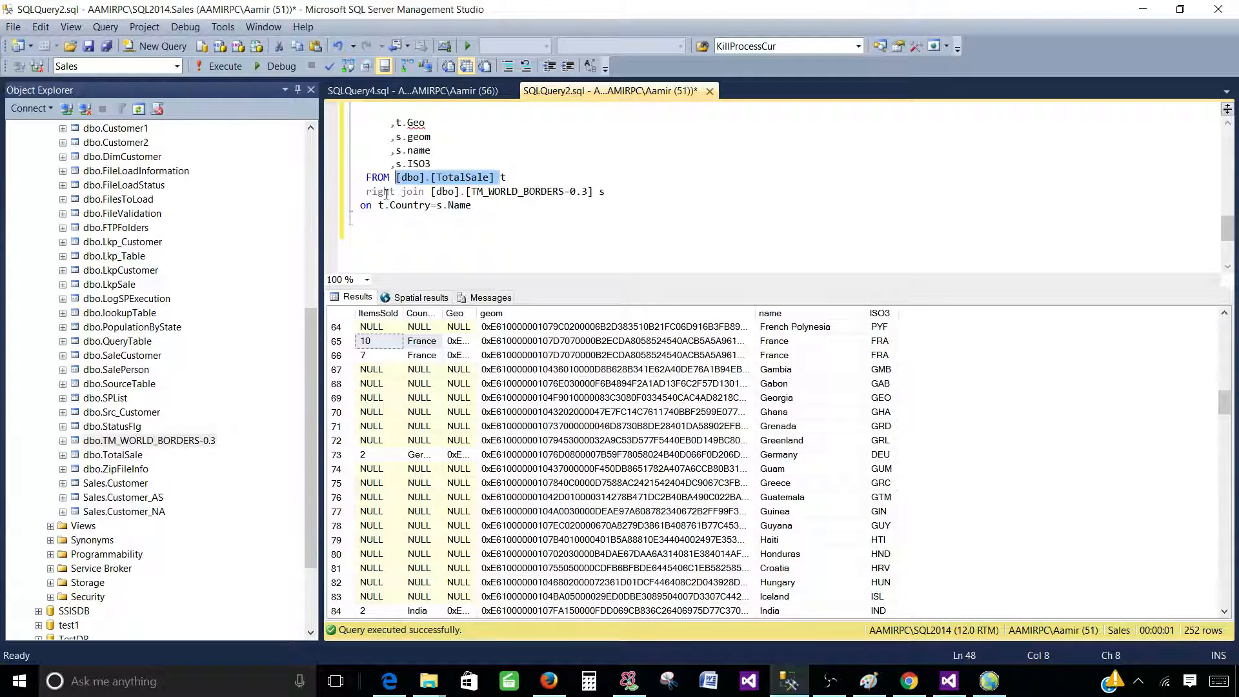
Try a left join on TM_WORLD_BORDERS-0.3 instead, execute only that query and inspect the countries in its results
double_click(386, 192)
text(left)
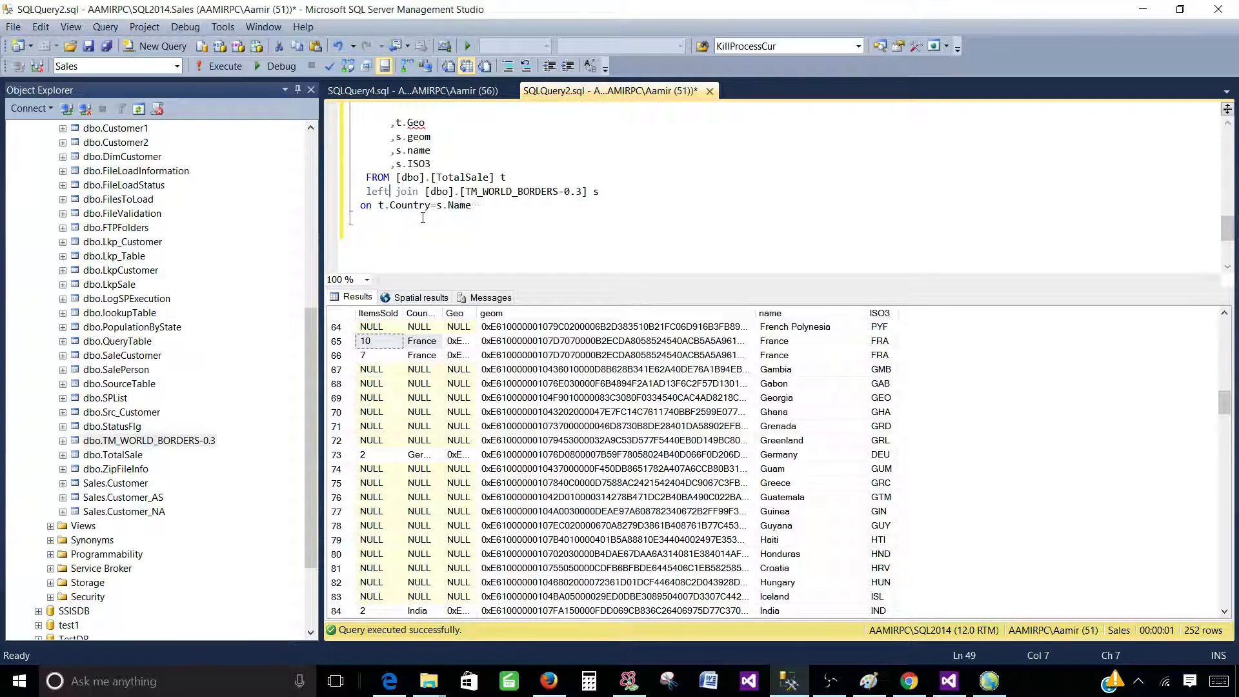
click(566, 220)
scroll(482, 247, up, 2)
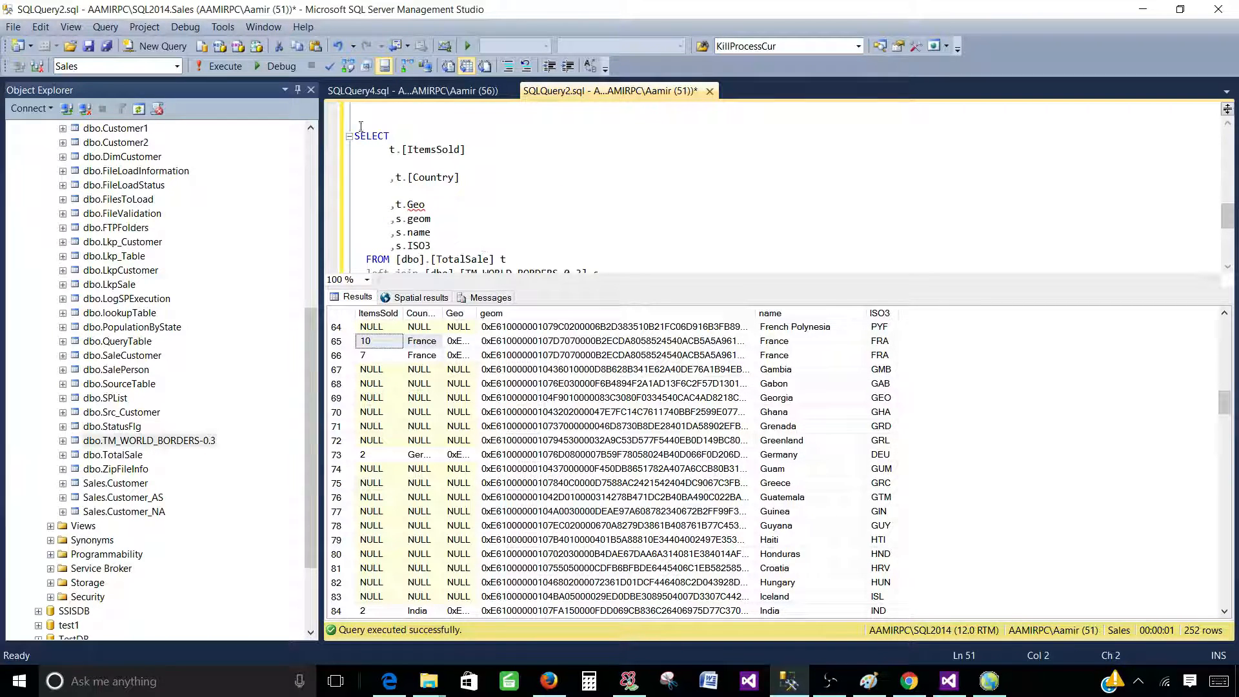
drag(360, 125, 472, 271)
click(218, 71)
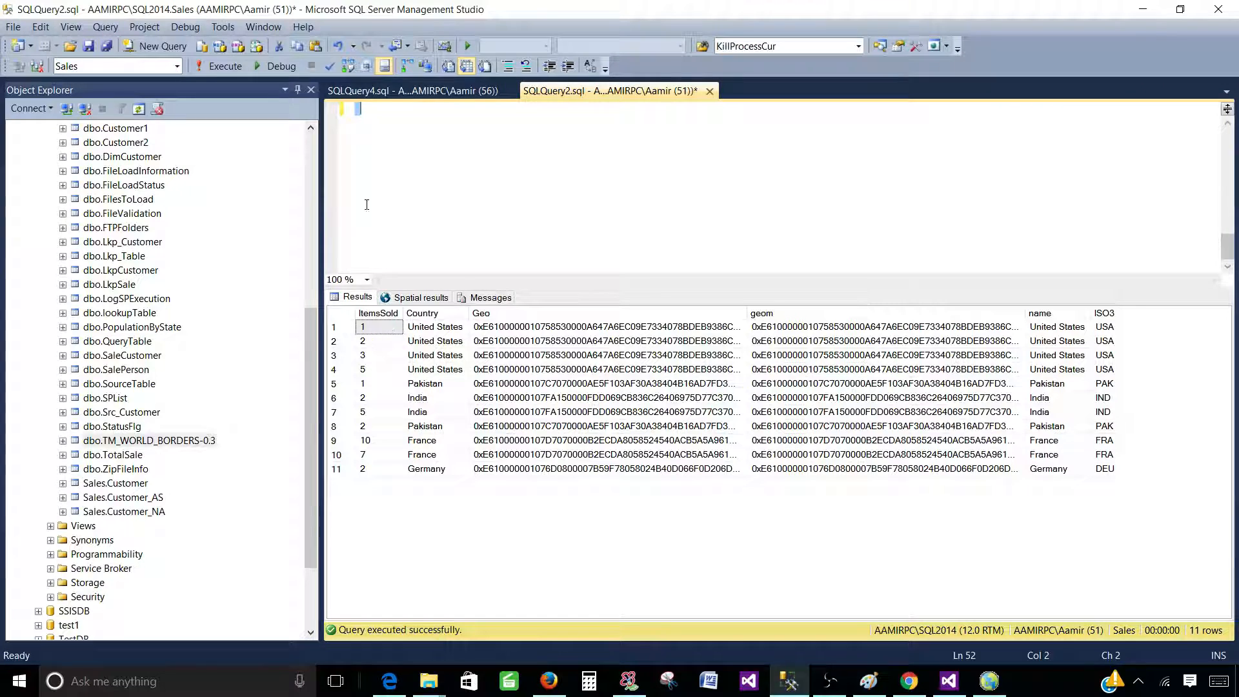
click(408, 329)
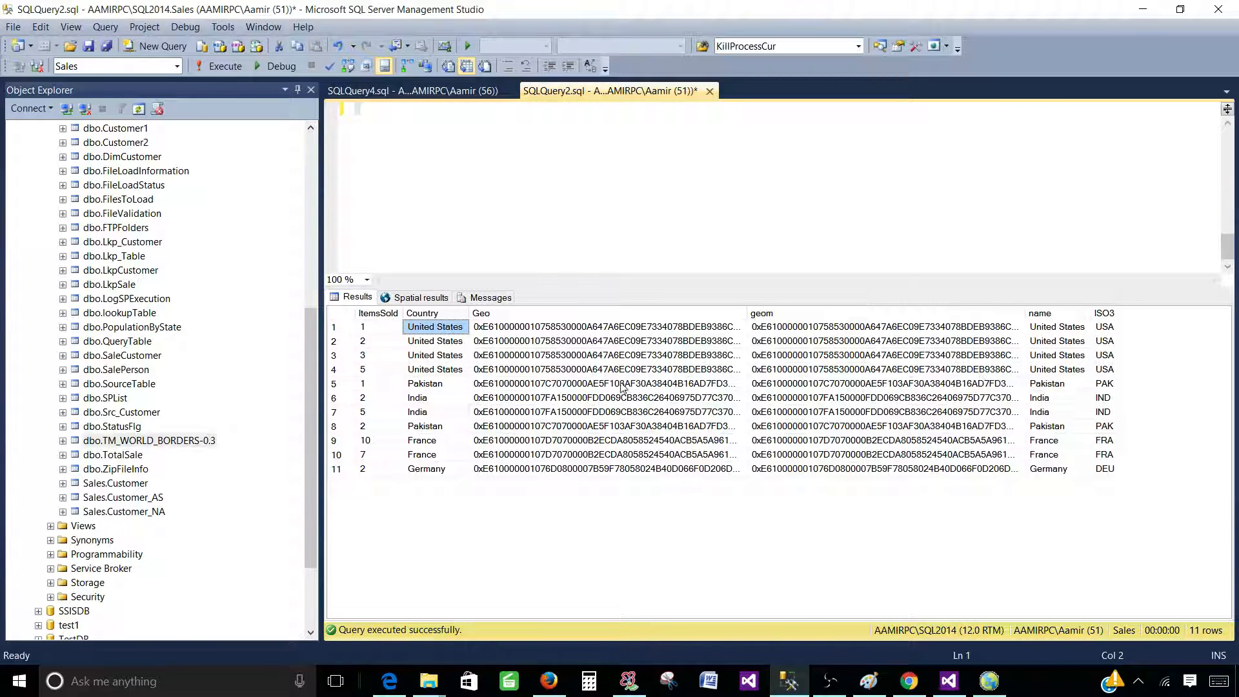
Set the join on TM_WORLD_BORDERS-0.3 back to a right join
click(453, 211)
scroll(413, 213, up, 3)
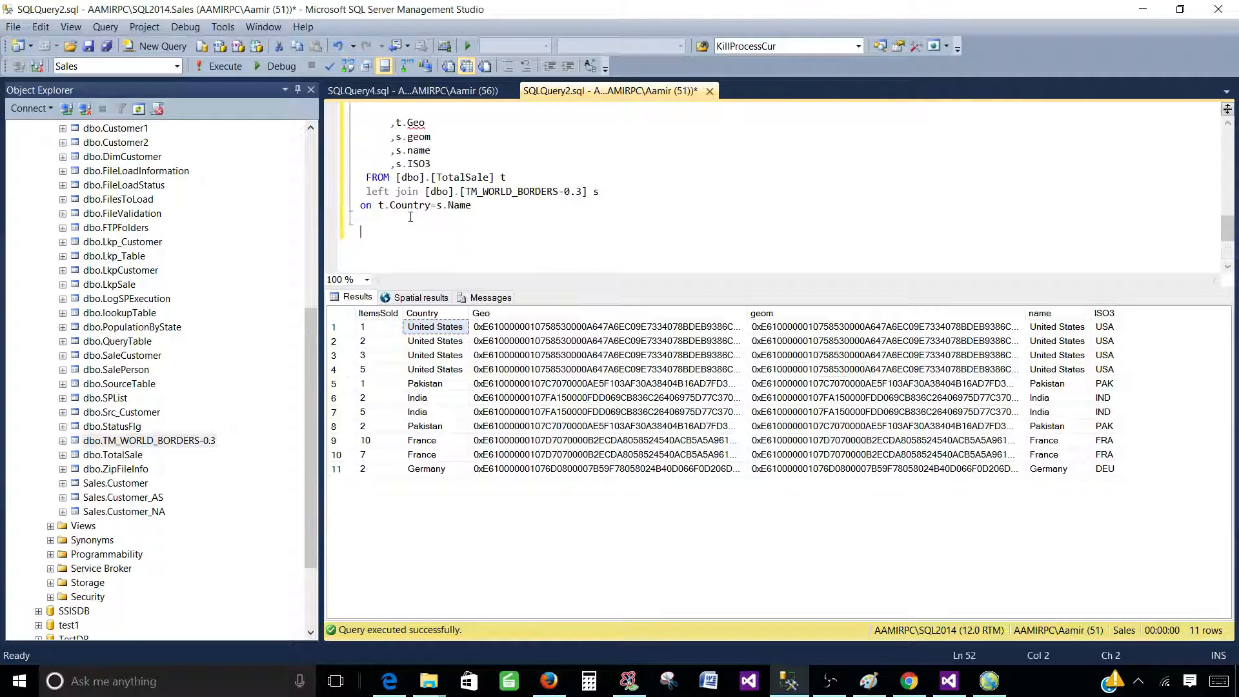
double_click(487, 191)
double_click(380, 194)
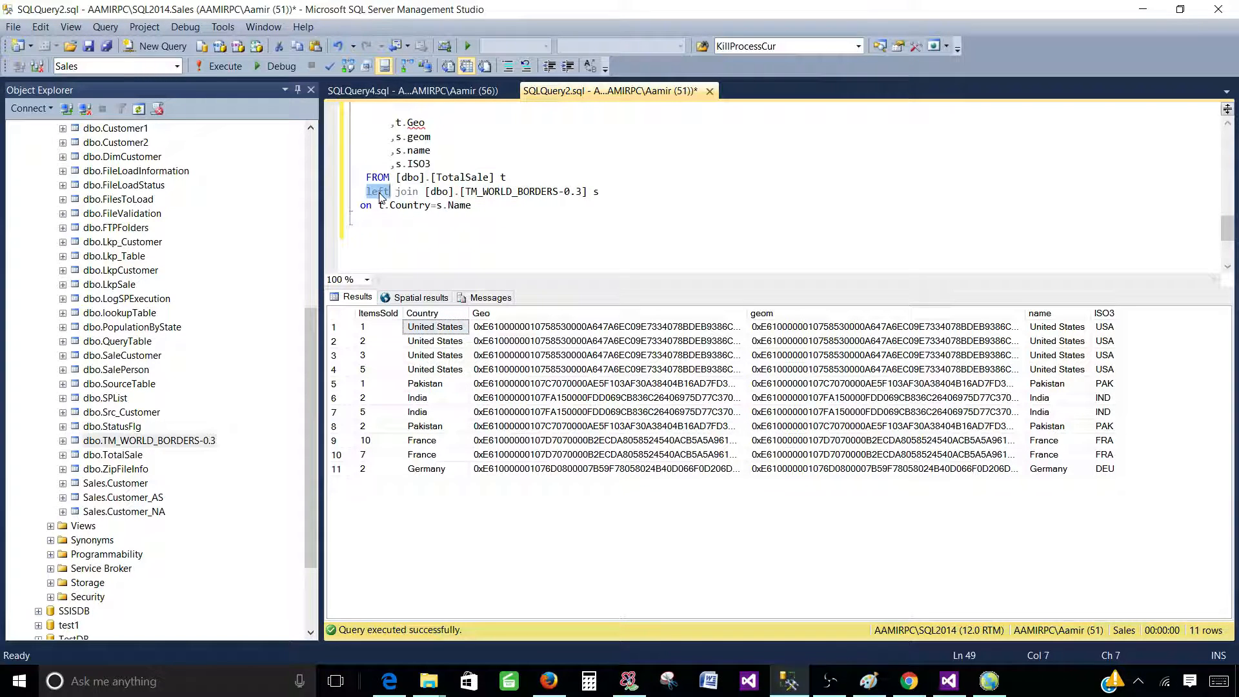
text(right)
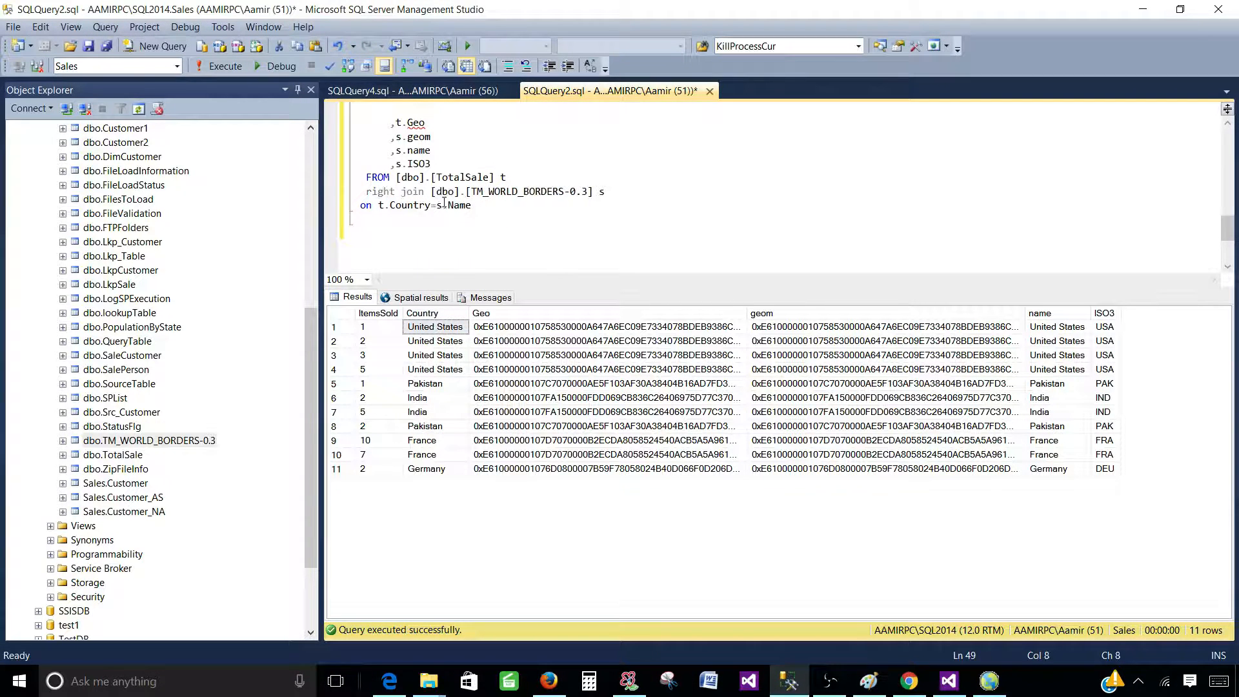
drag(595, 191, 430, 191)
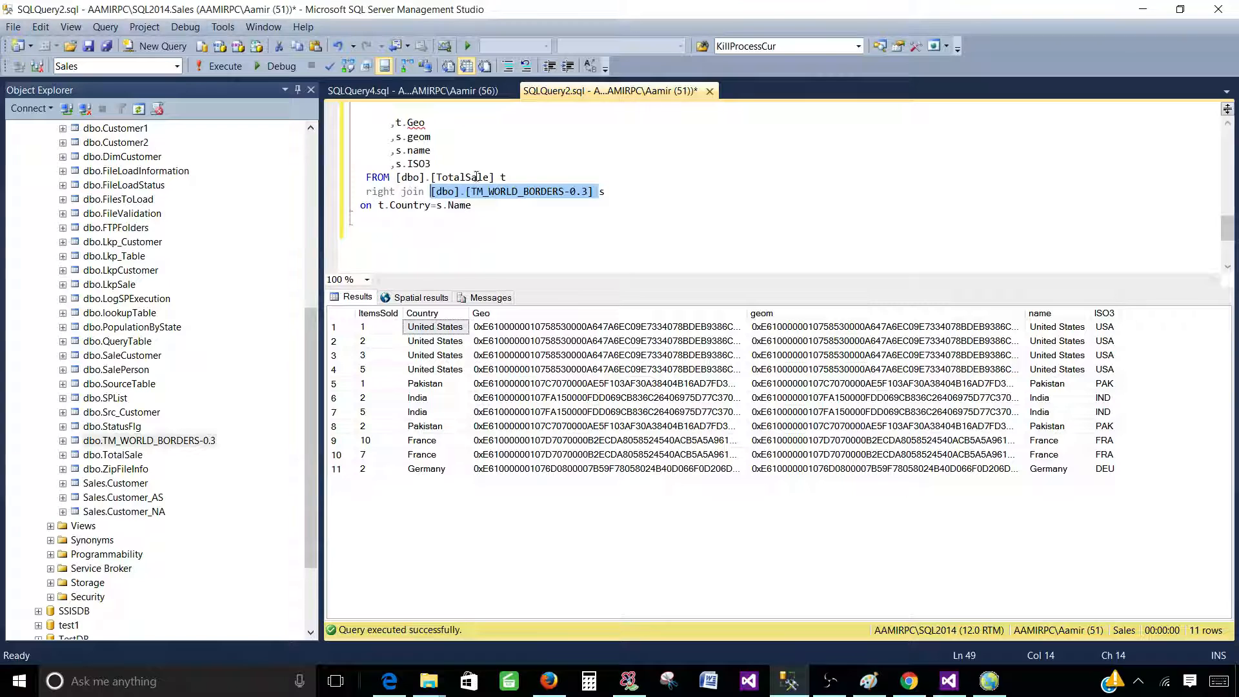
click(493, 206)
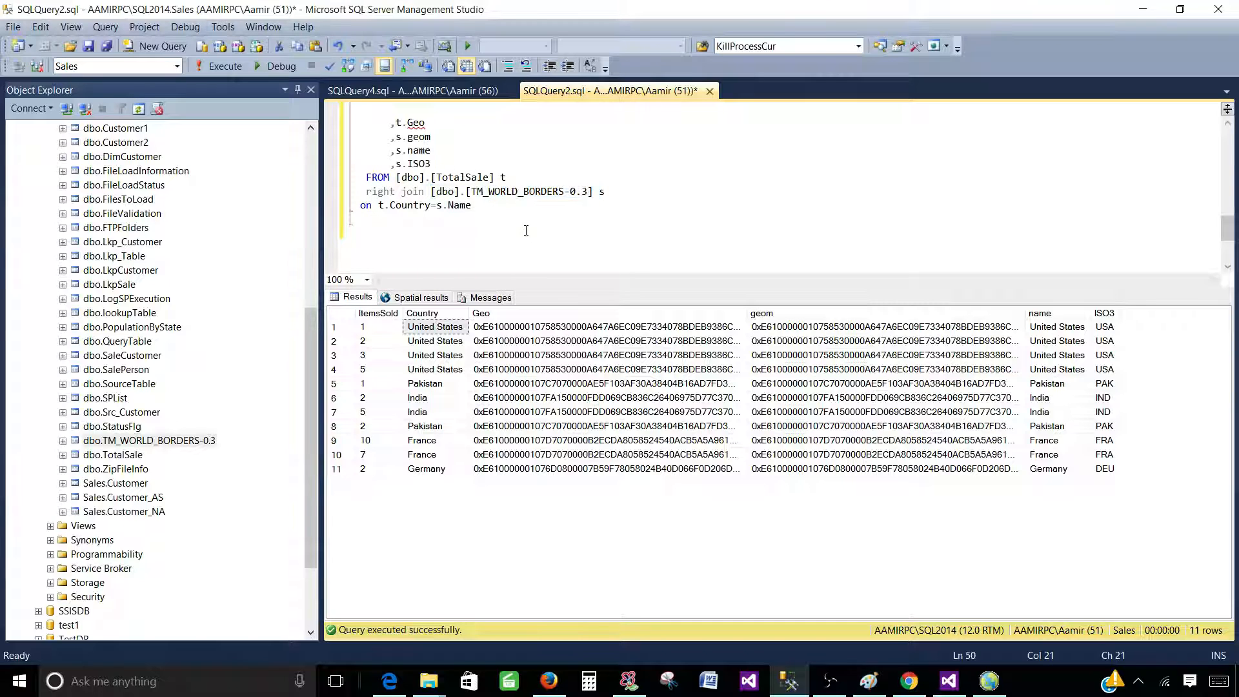
Select the complete right join query, copy it and execute it
key(ctrl+r)
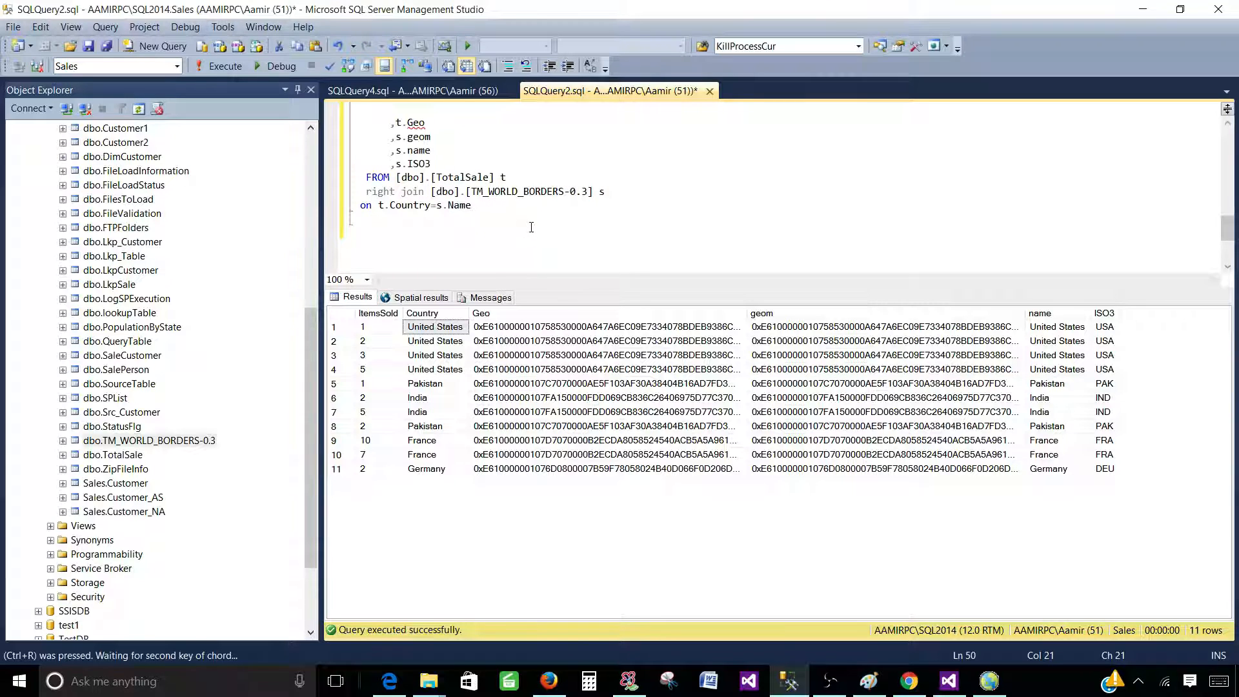
key(ctrl+r)
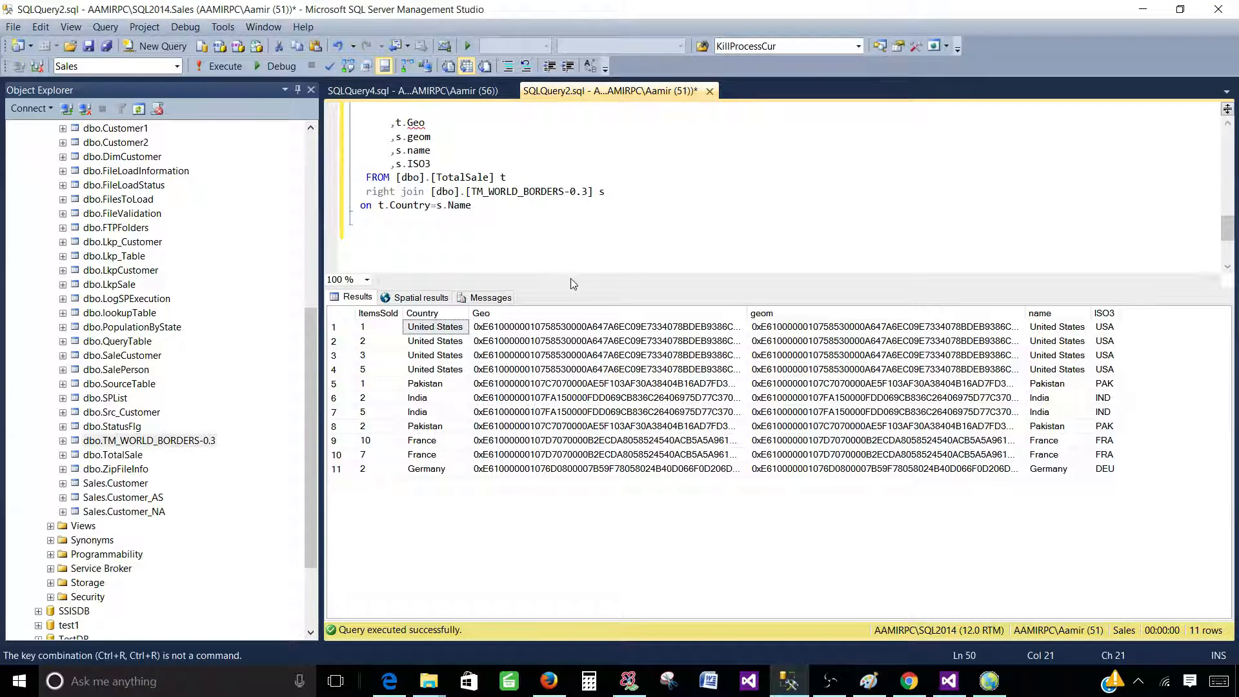
scroll(522, 232, up, 1)
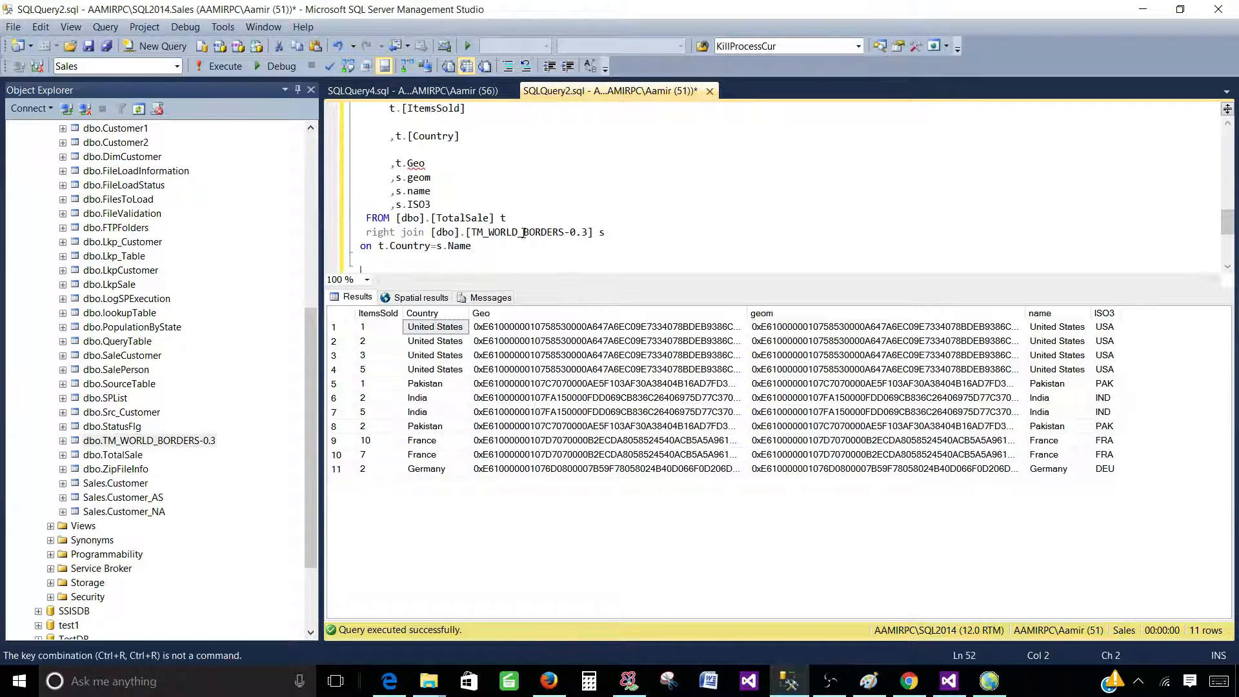
key(BackSpace)
scroll(375, 150, up, 2)
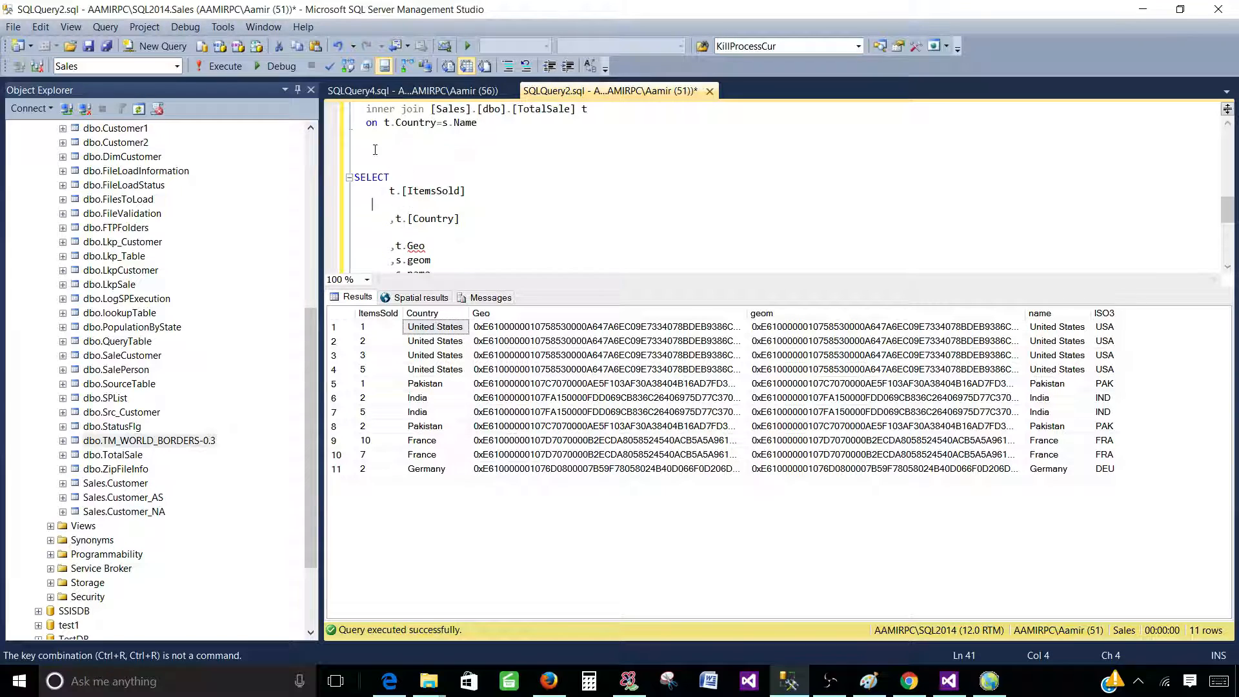
drag(362, 169, 411, 260)
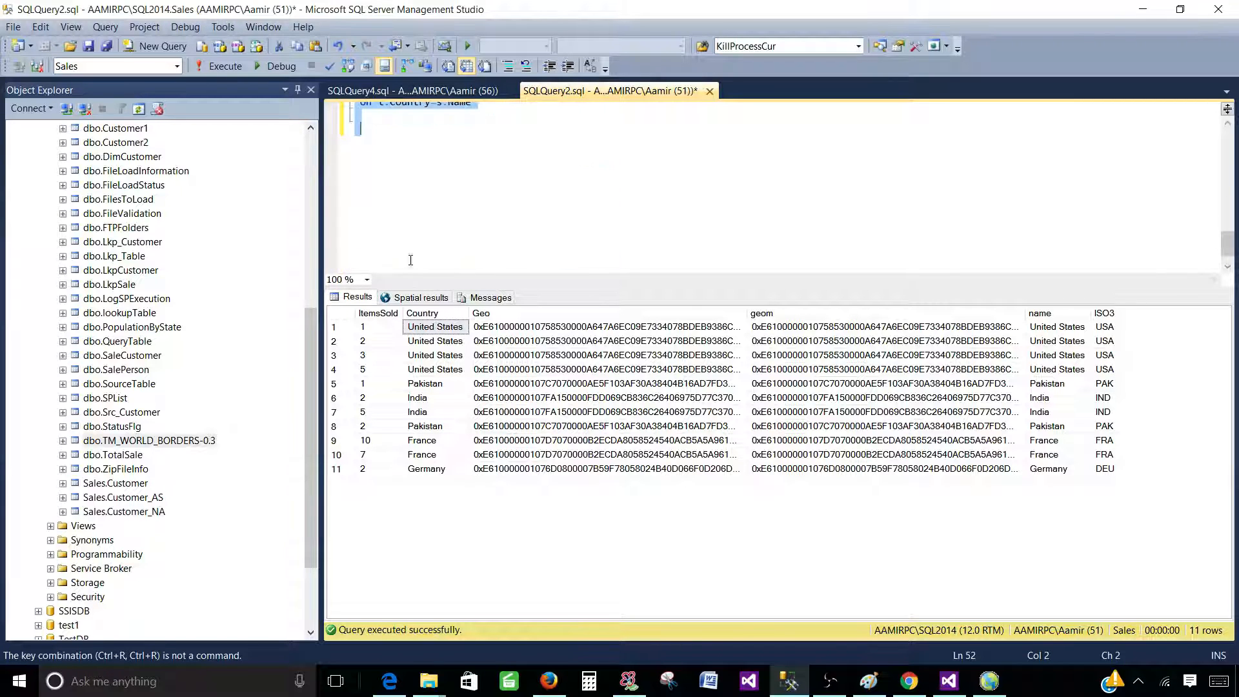
right_click(398, 113)
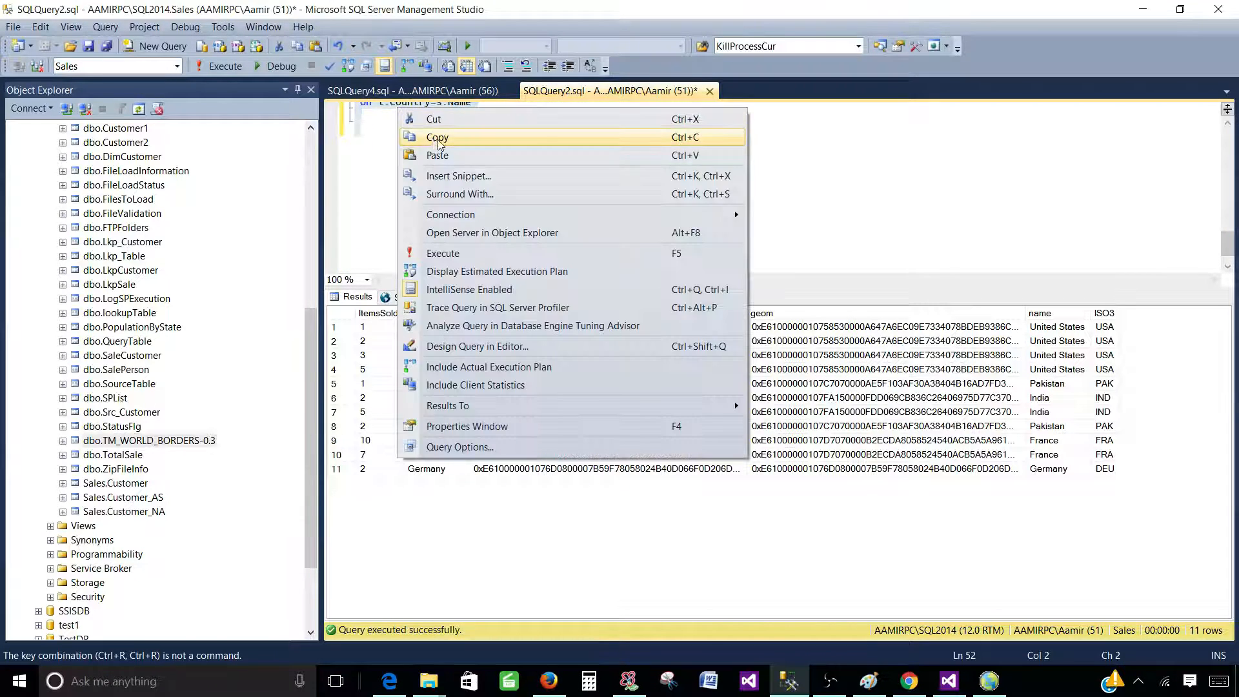
click(400, 246)
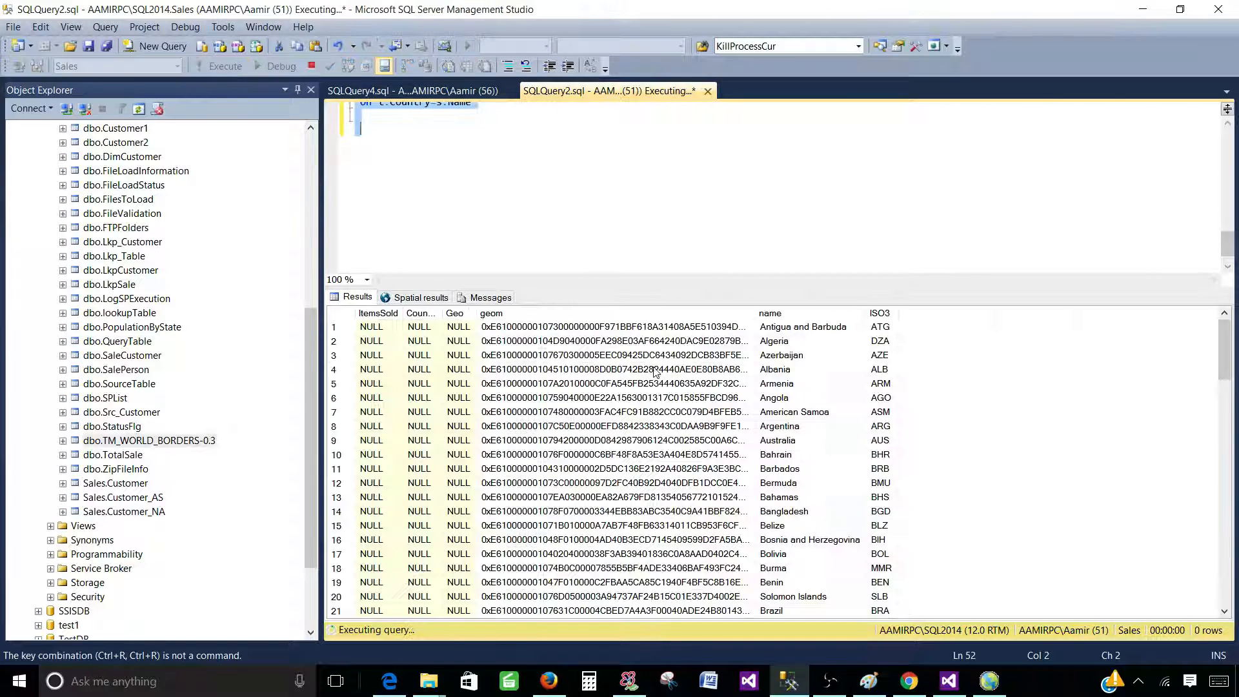
Switch to Visual Studio and replace the DSET_Map dataset's query with the copied right join query
click(948, 681)
double_click(91, 230)
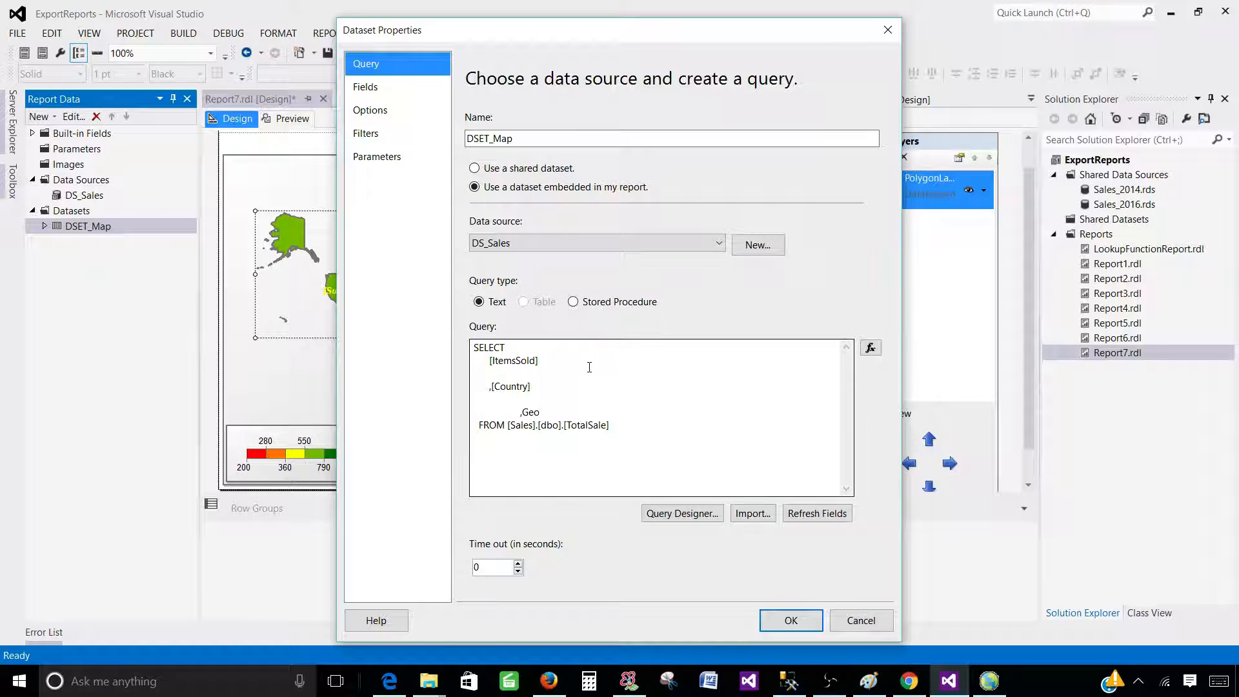
drag(643, 428, 354, 329)
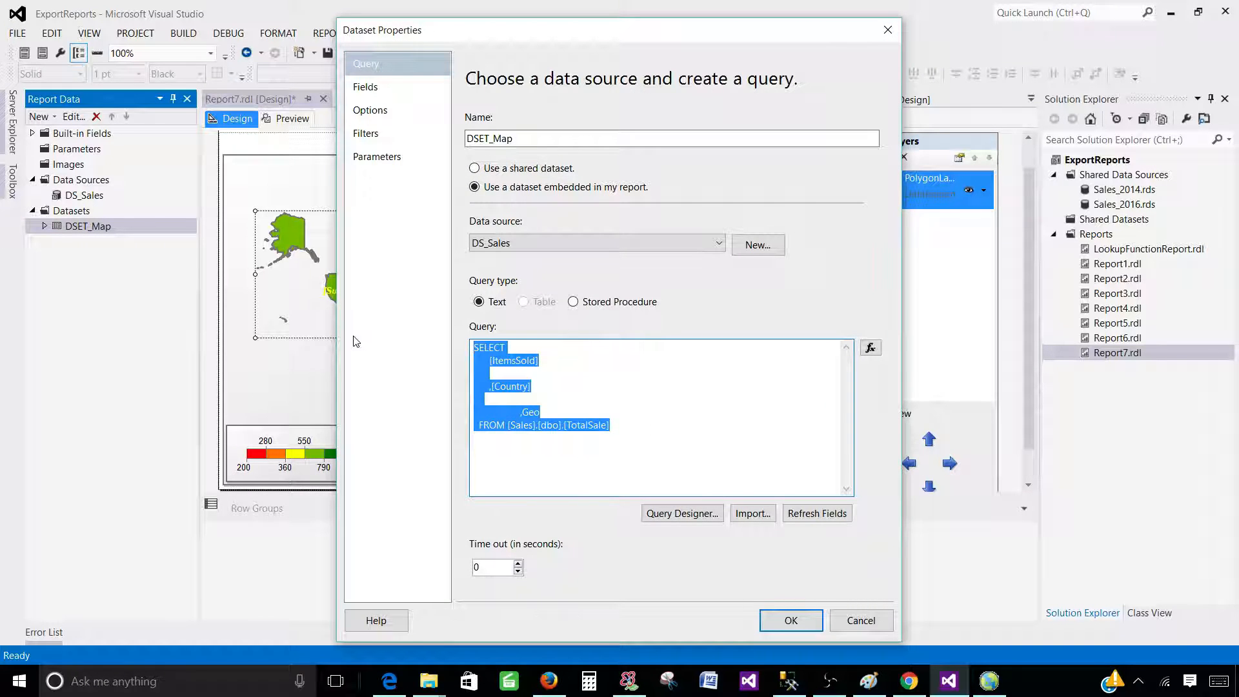
key(ctrl+v)
click(791, 620)
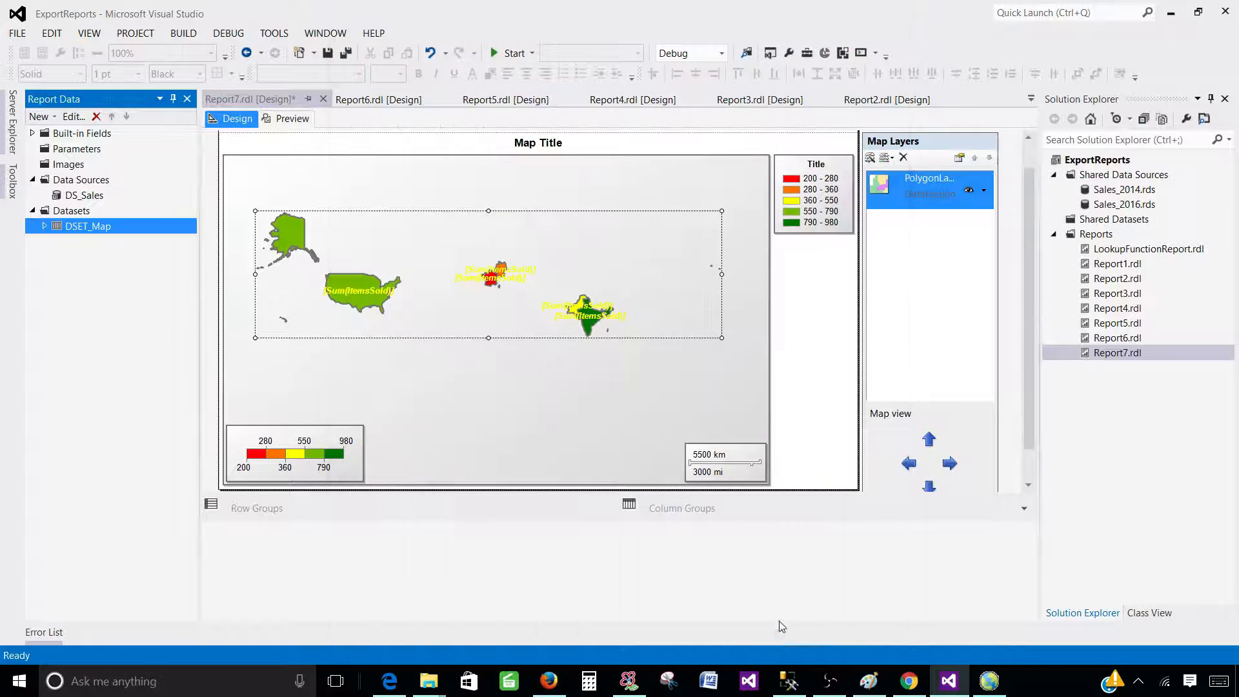
Delete the existing polygon layer from the Report7 map
right_click(989, 194)
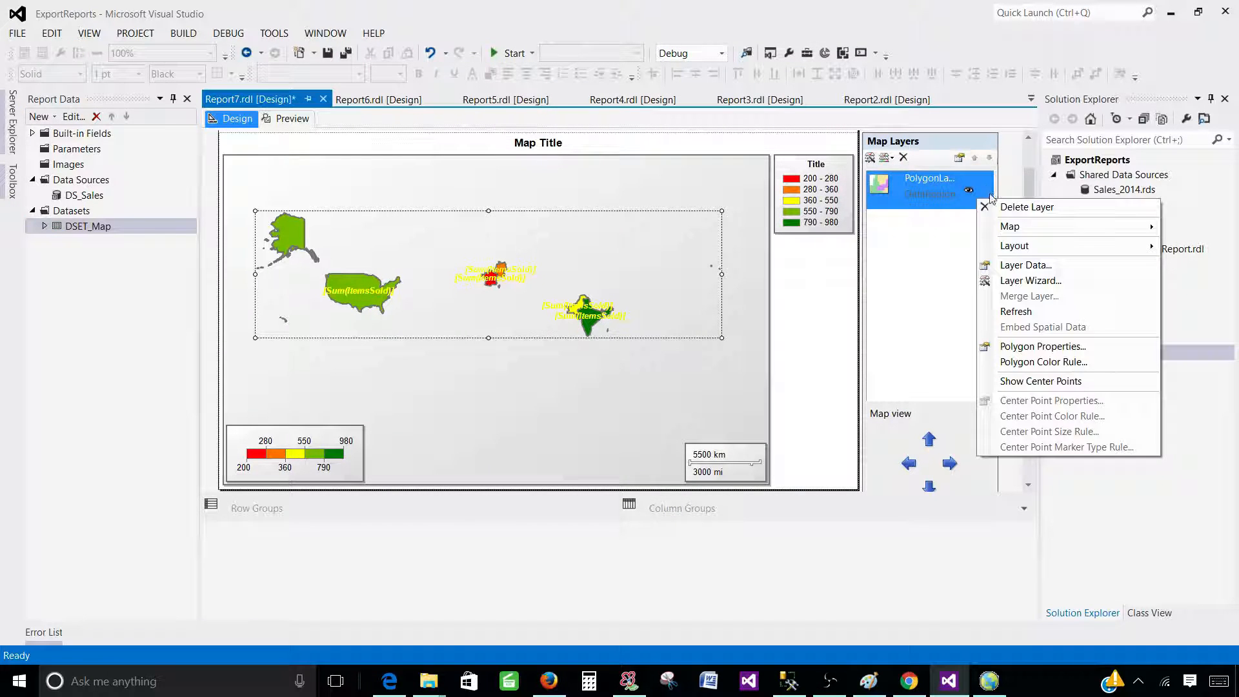
click(1017, 213)
click(335, 215)
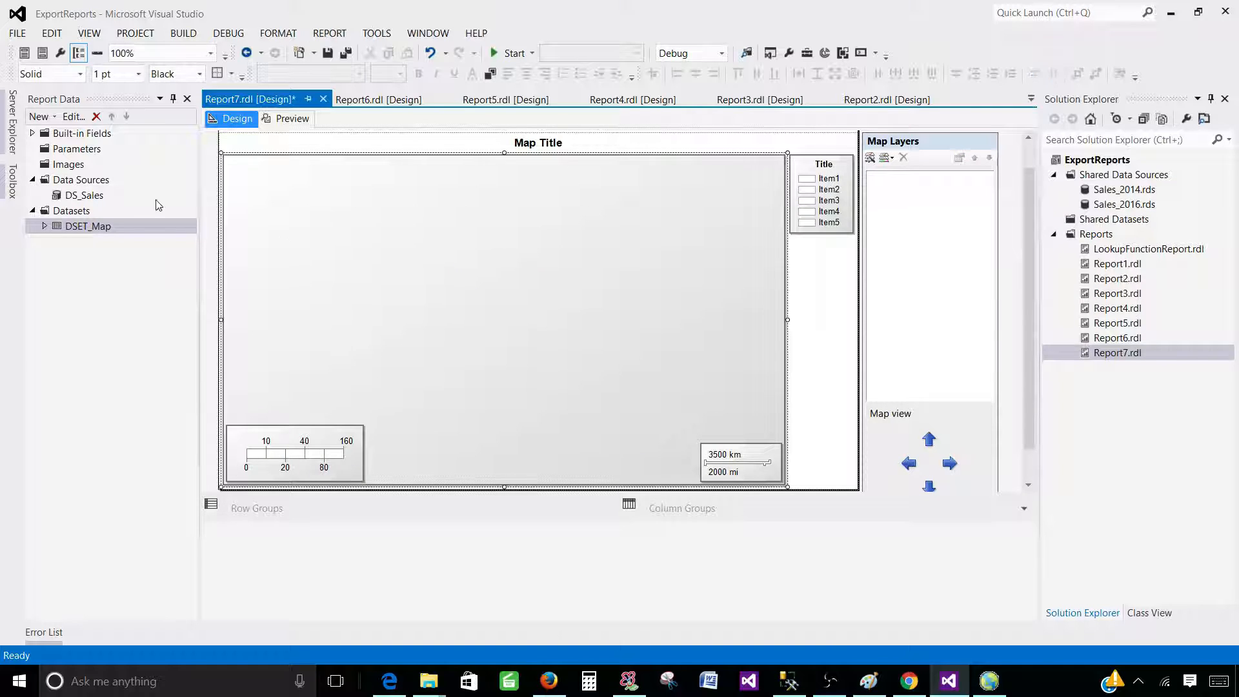
Start a new map layer with SQL Server spatial query as its source and continue to the dataset choice
click(887, 158)
click(900, 175)
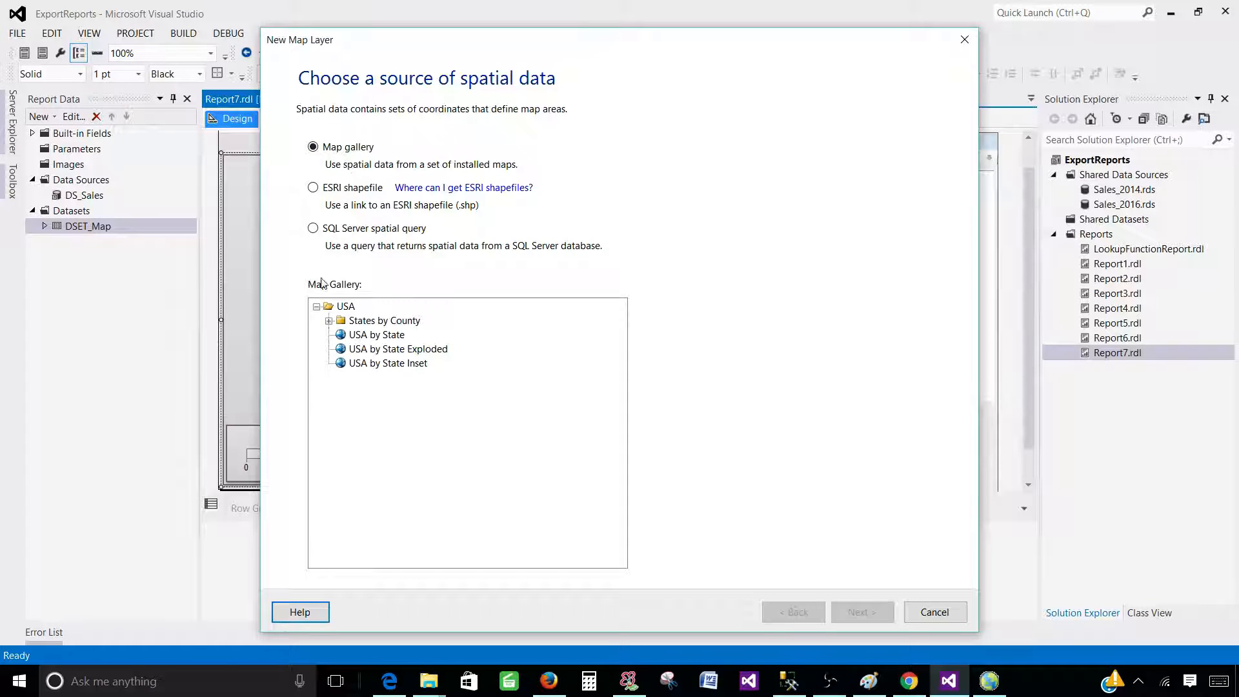
click(347, 230)
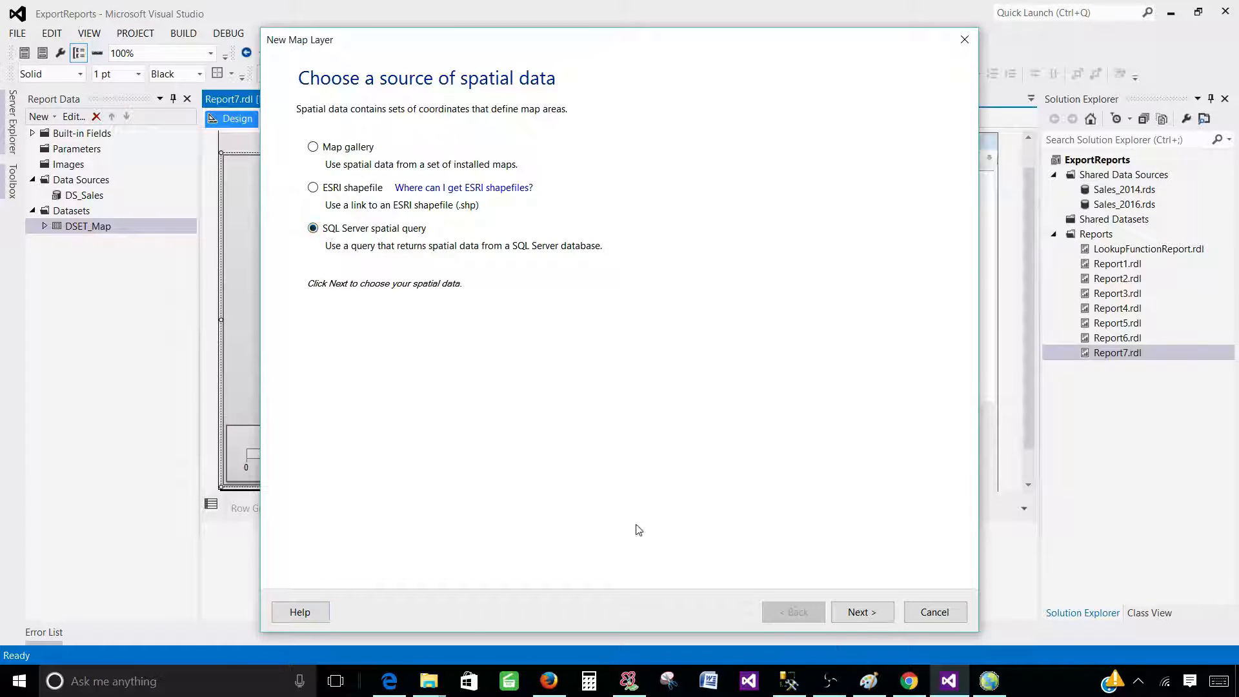
click(860, 612)
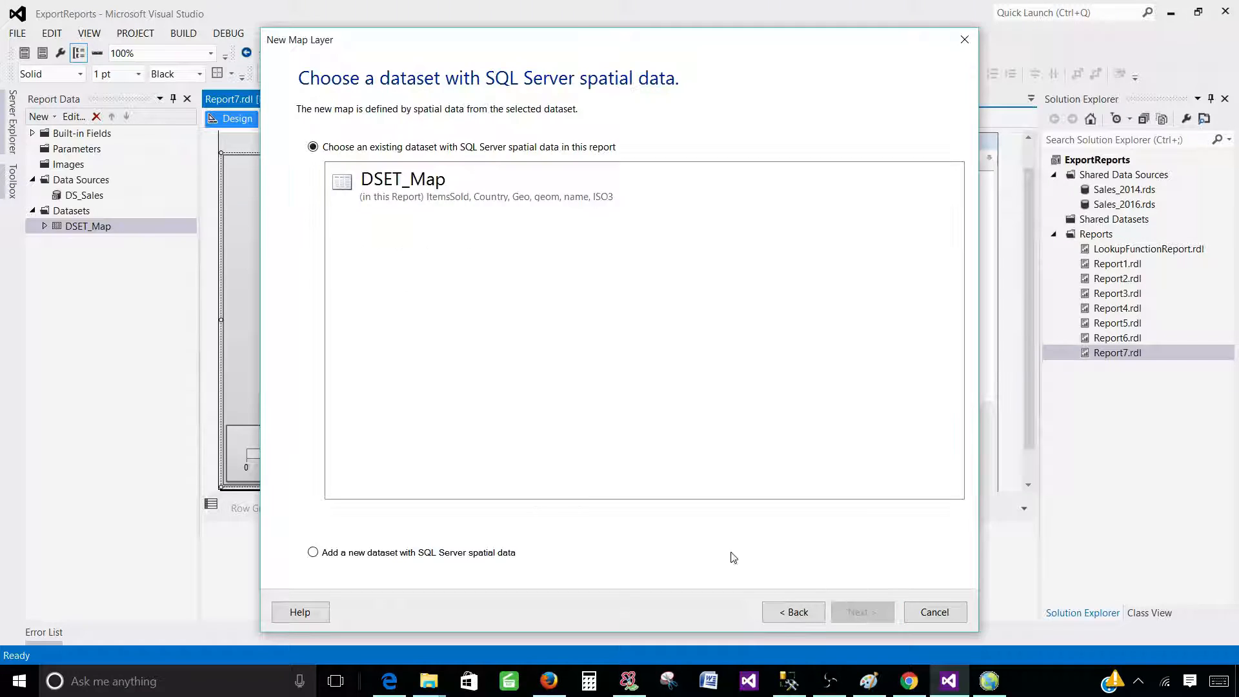
Continue with the DSET_Map dataset and set geom as the layer's spatial field
click(858, 612)
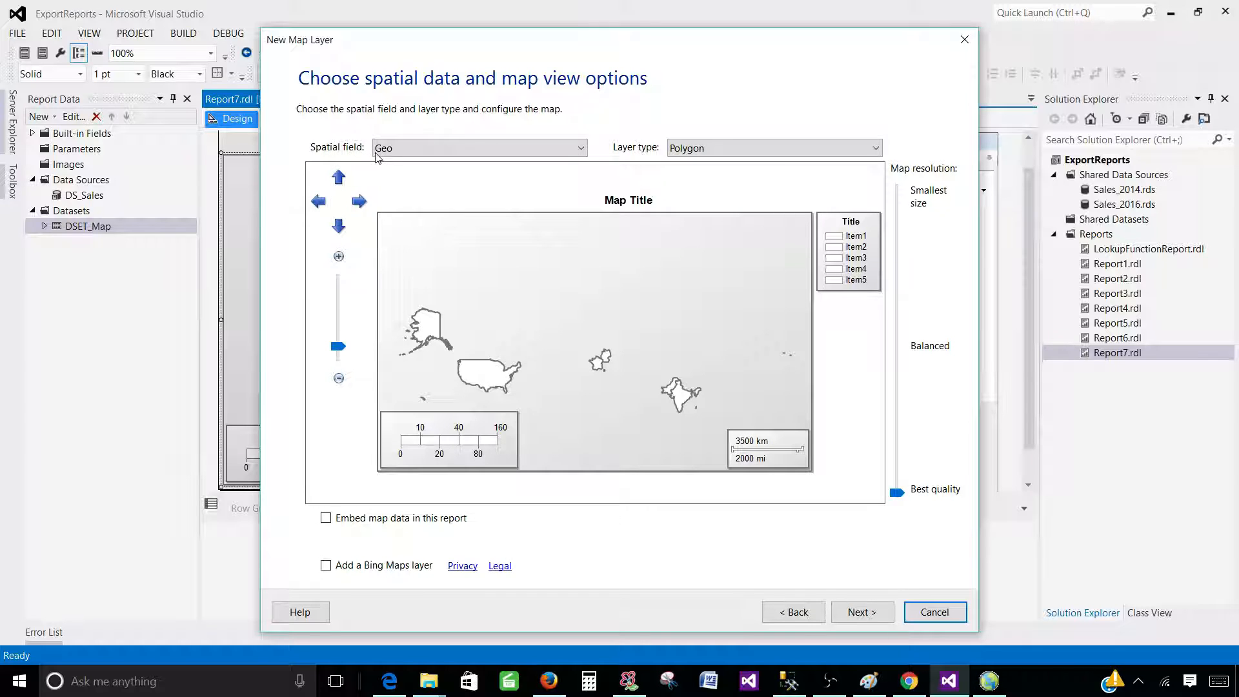
click(417, 149)
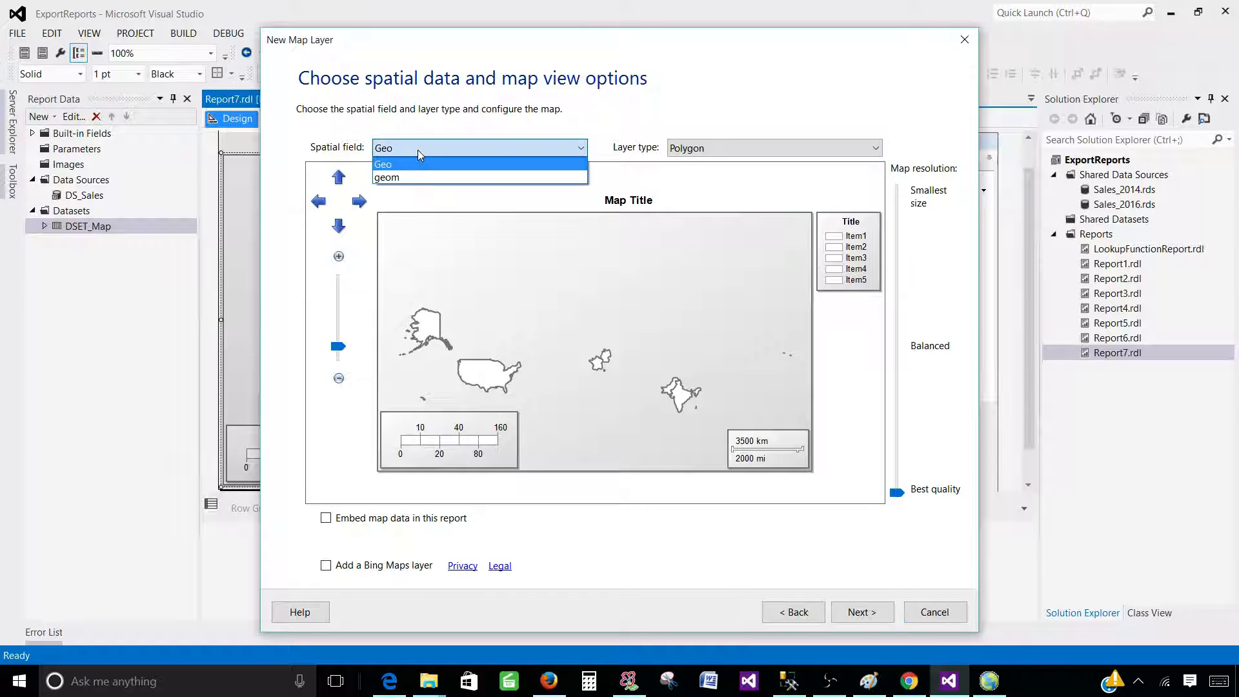
click(417, 182)
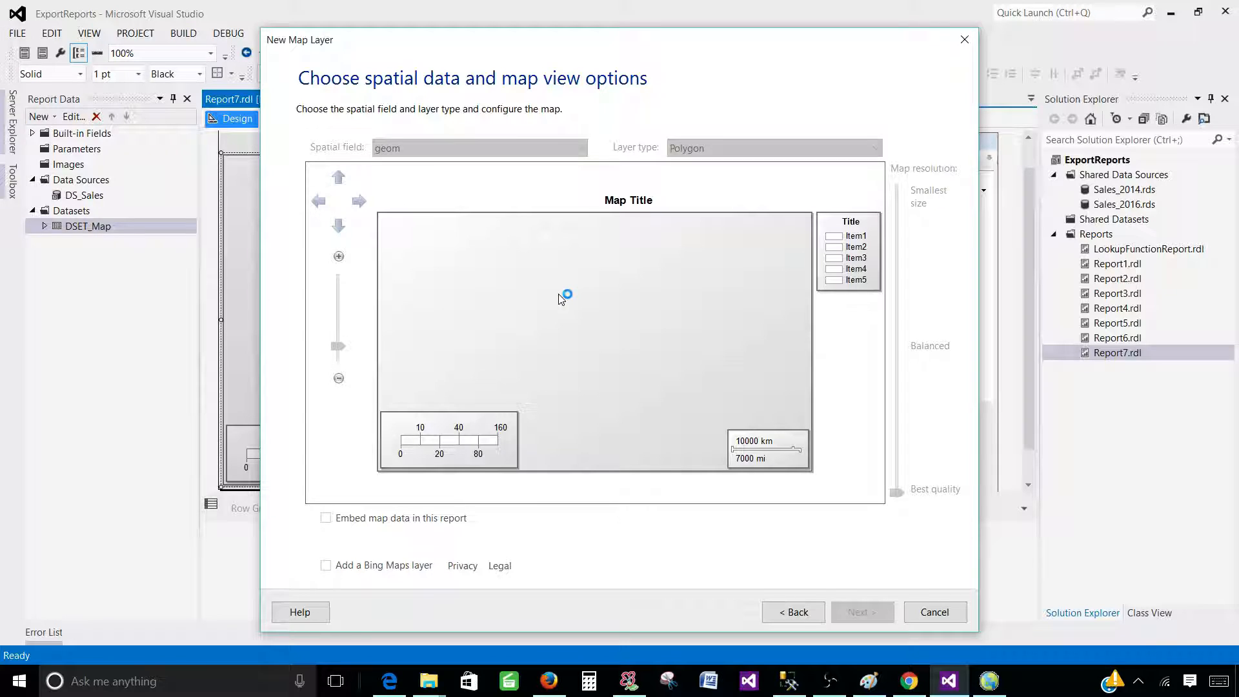
Switch the spatial field to Geo and back to geom to compare the two map previews
click(423, 149)
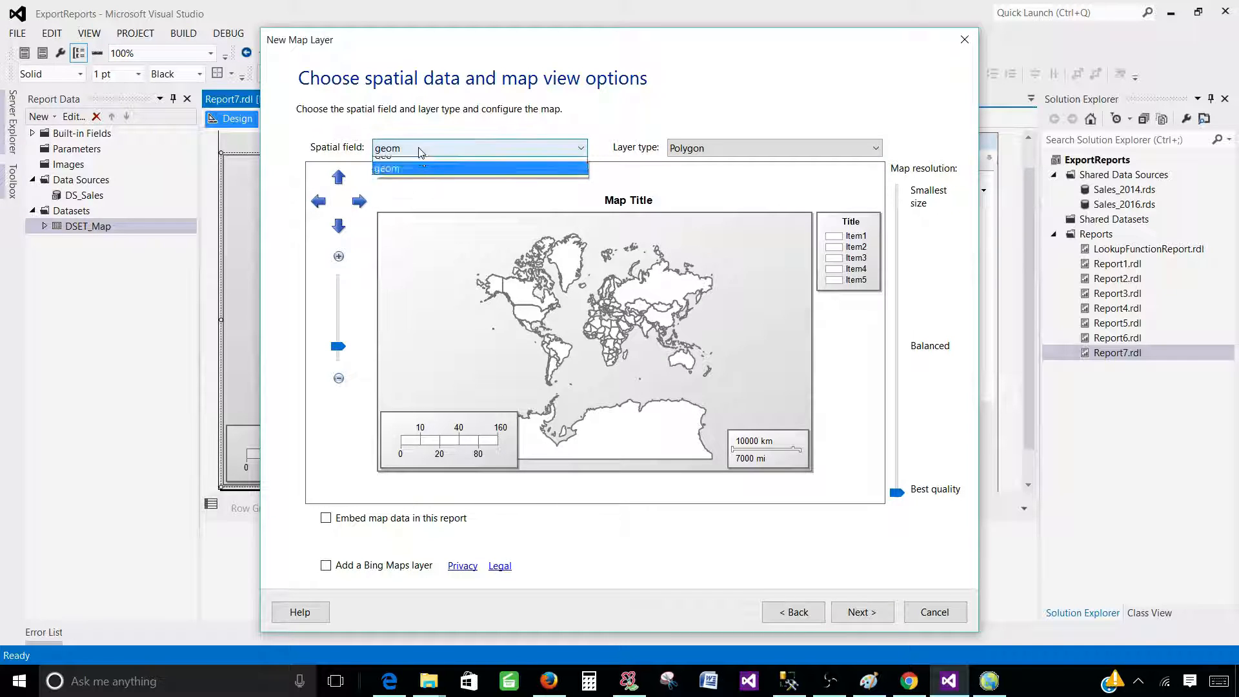
click(413, 171)
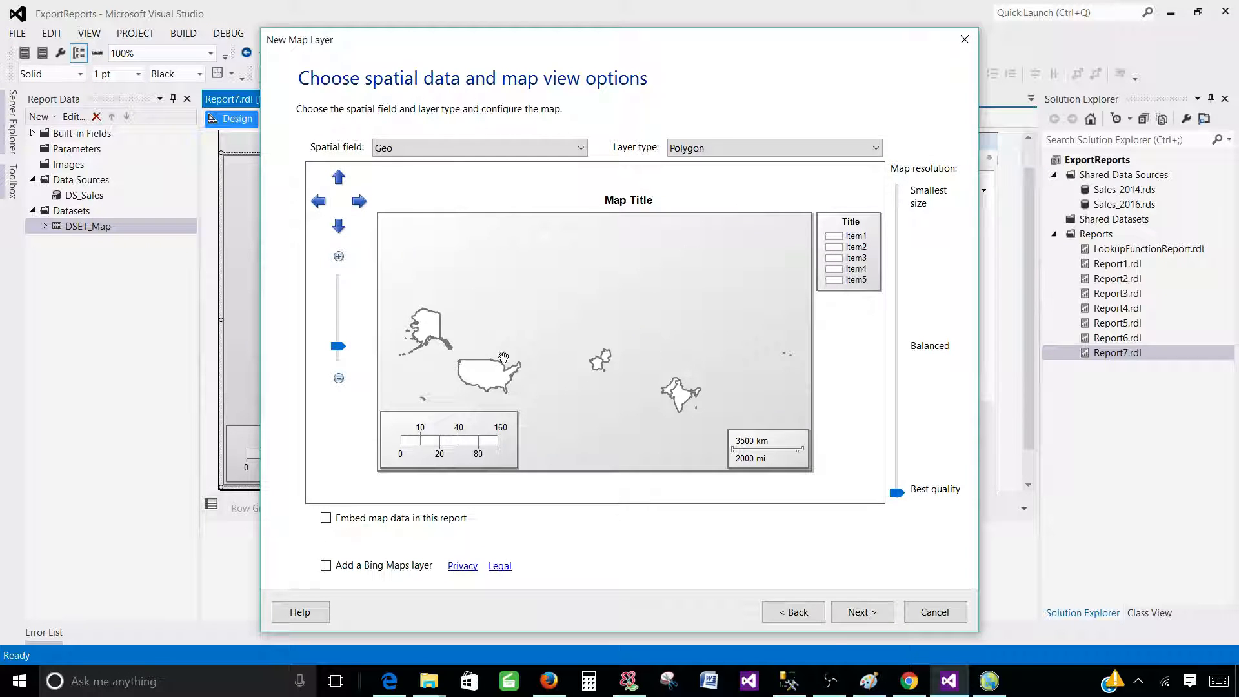
click(418, 149)
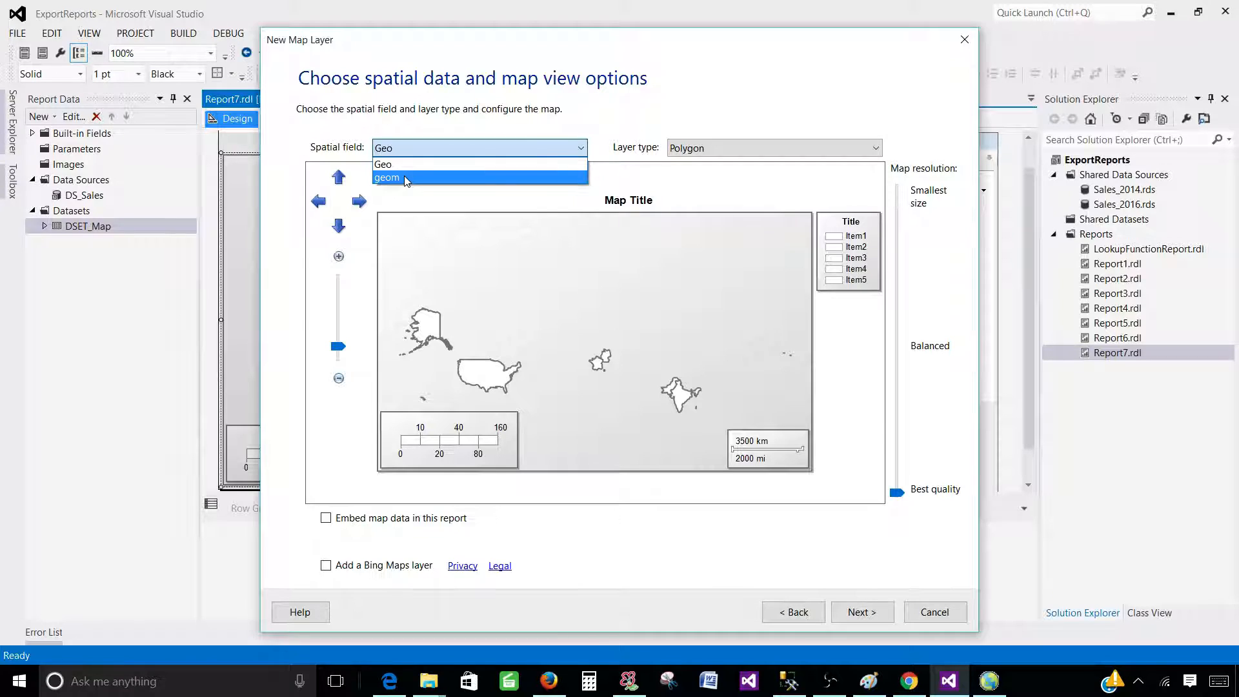
click(405, 178)
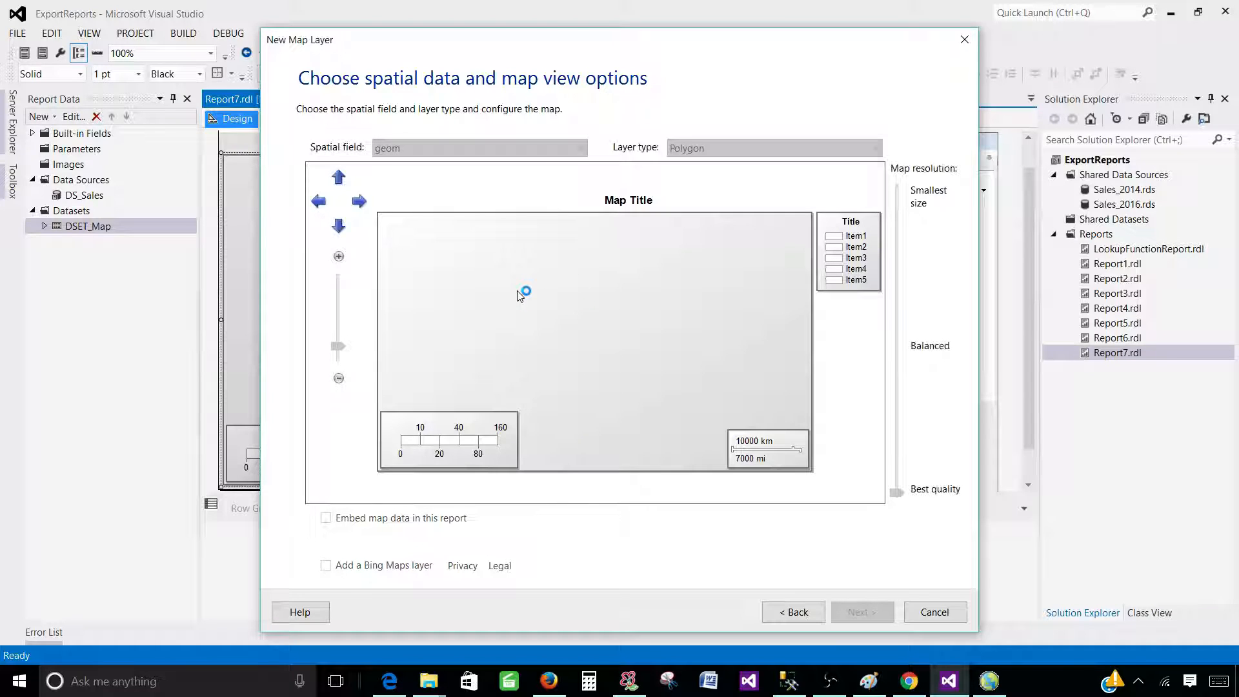
Zoom the map view in slightly, reposition the world map within it and continue to the visualization choice
drag(501, 294, 439, 297)
click(338, 256)
drag(606, 284, 614, 311)
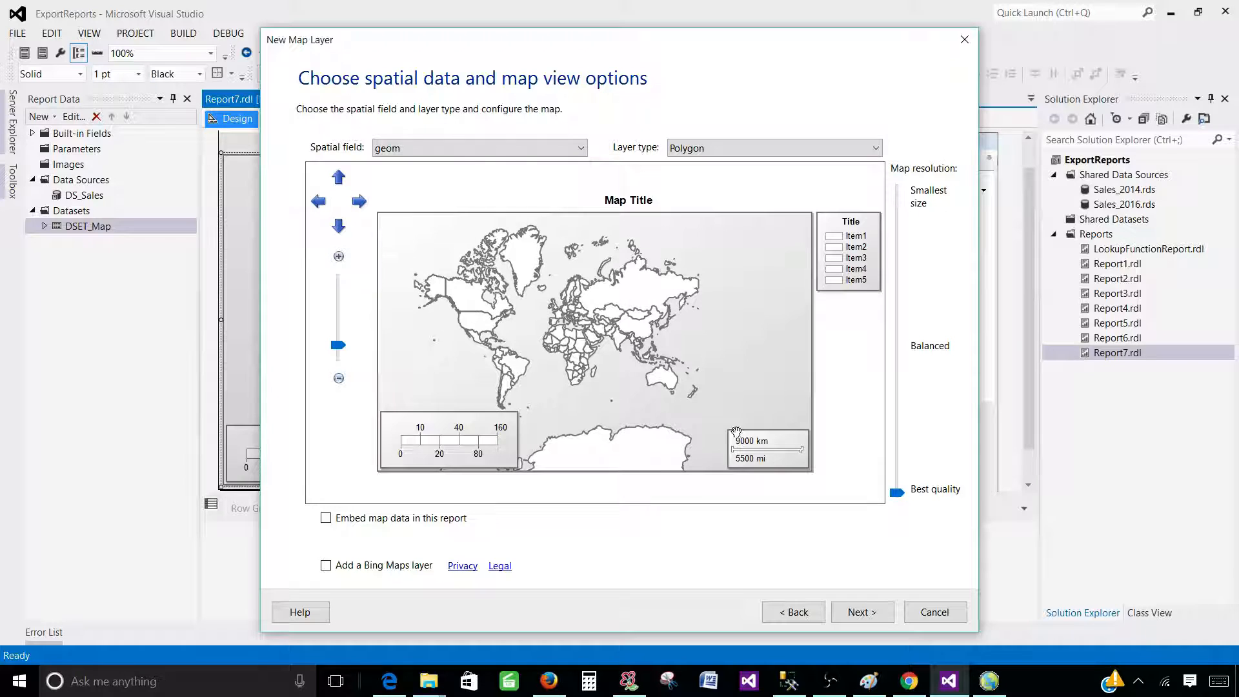
click(861, 611)
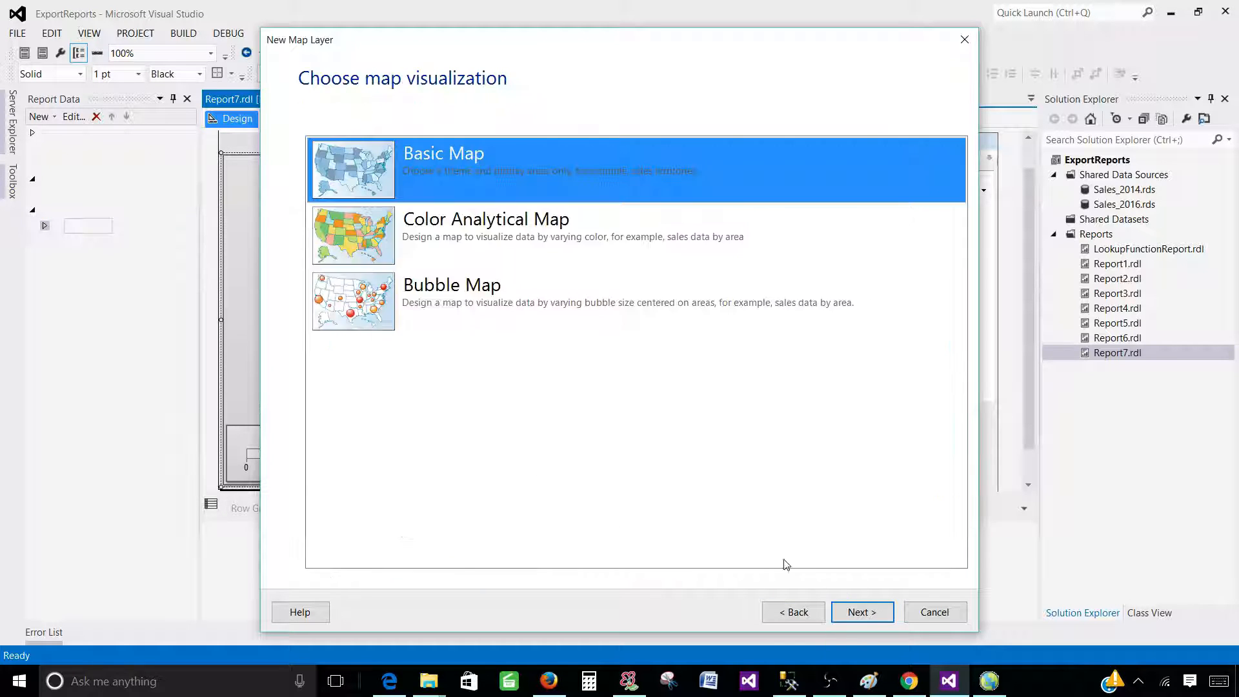
Choose the Color Analytical Map visualization with DSET_Map as its analytical dataset
click(426, 222)
click(849, 612)
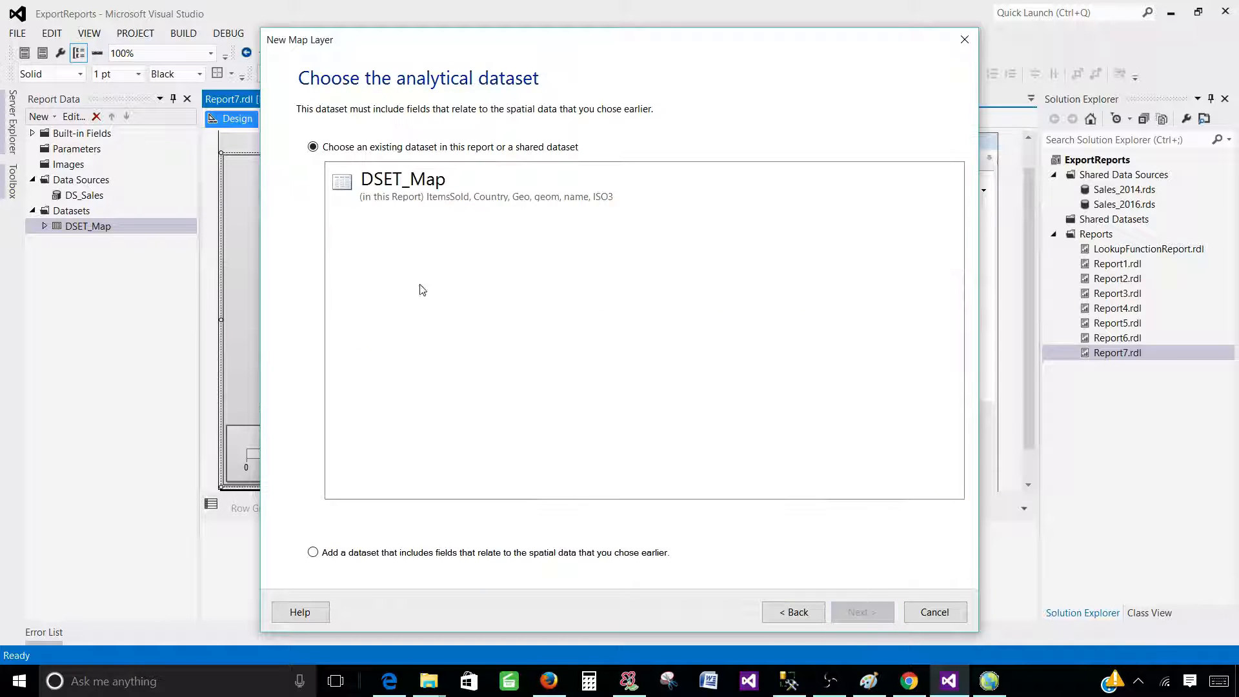
click(415, 192)
click(857, 613)
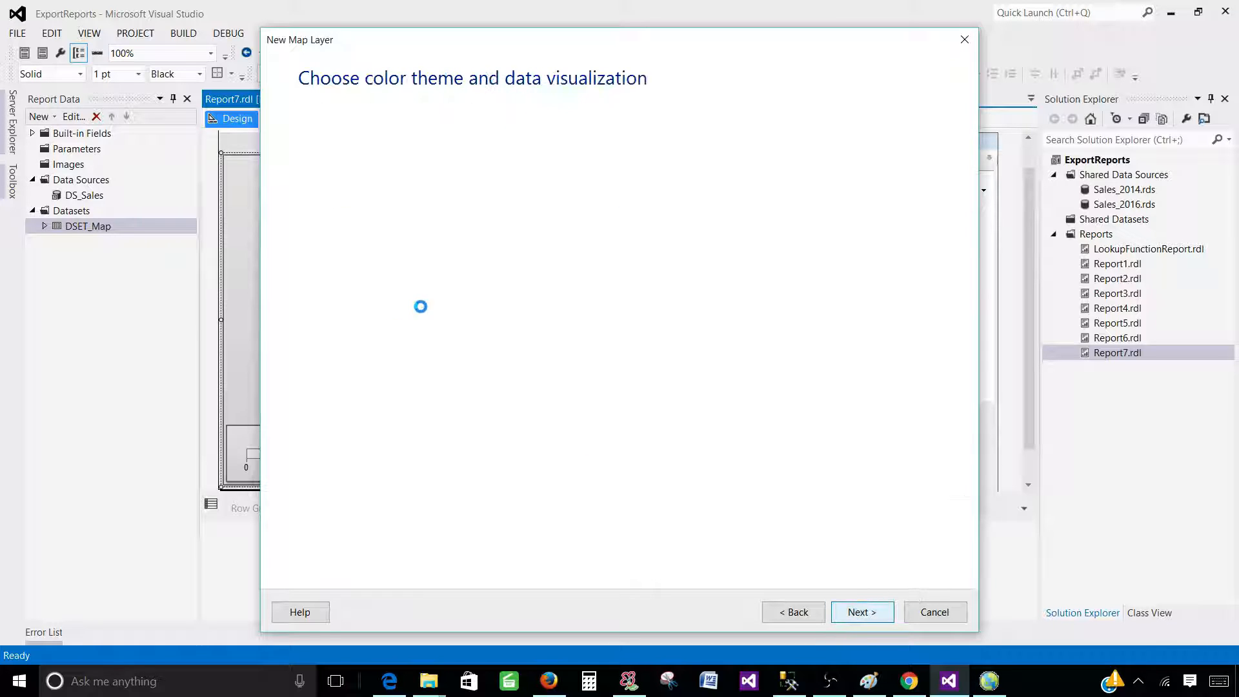
Set the map theme to Ocean and the field to visualize to [Sum(ItemsSold)]
click(340, 169)
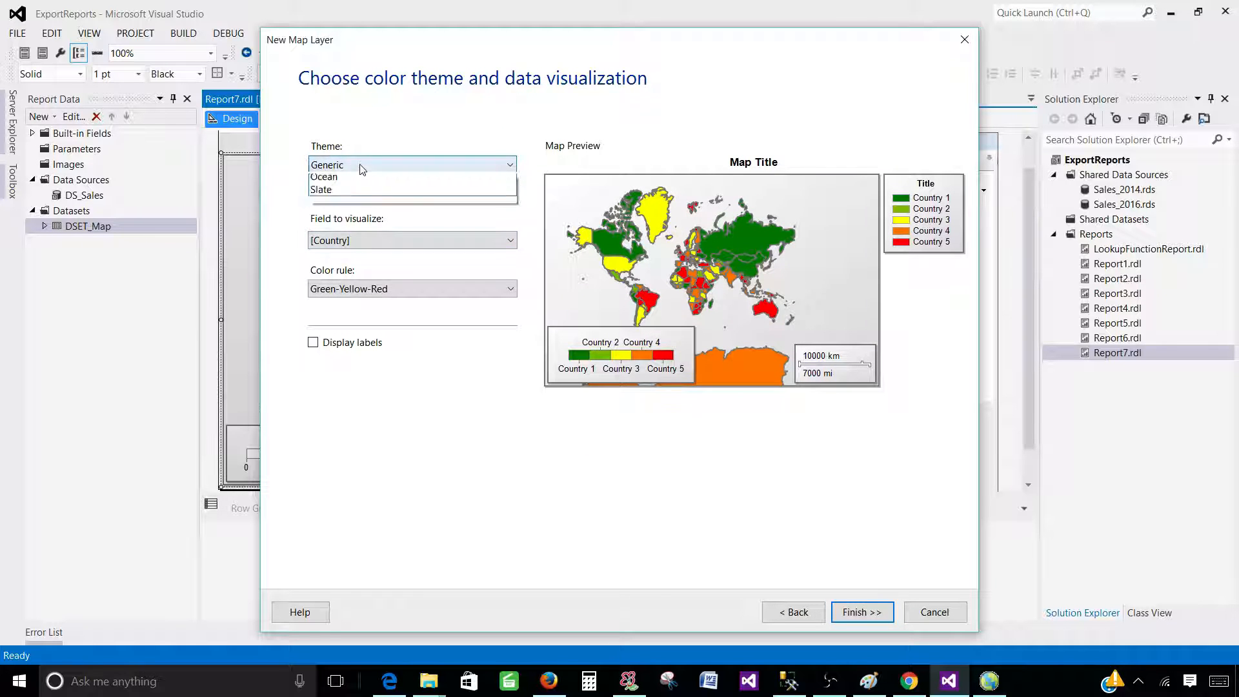
click(346, 233)
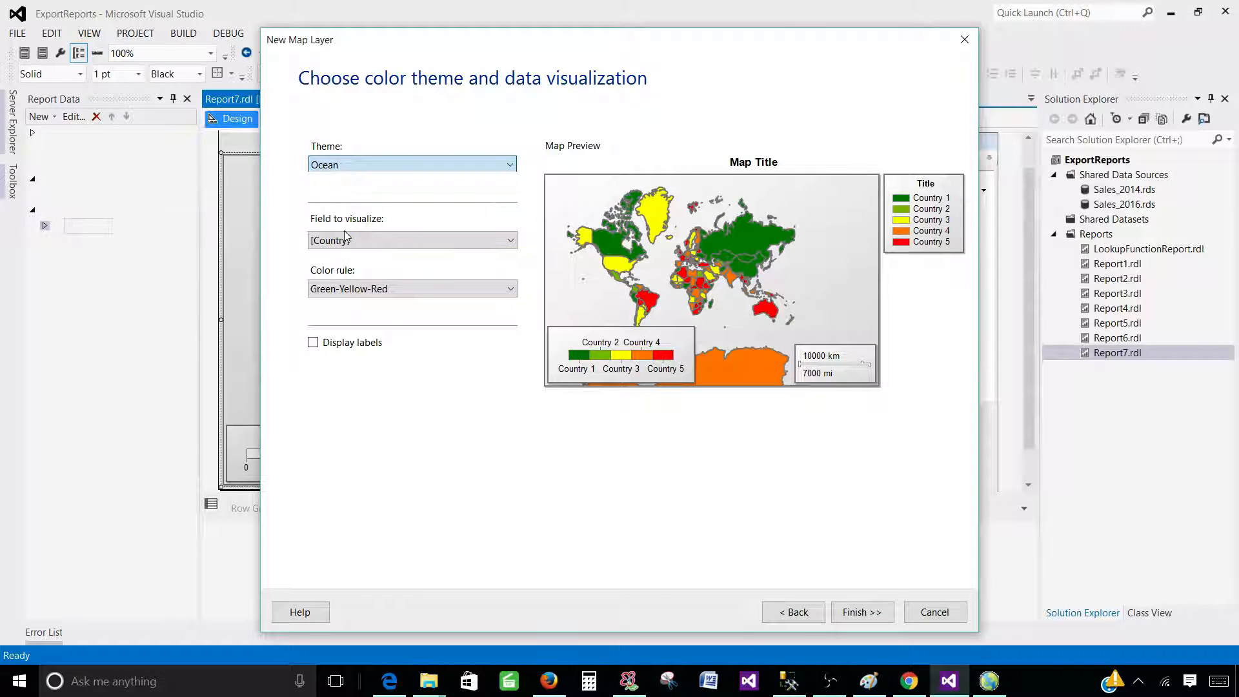
click(358, 240)
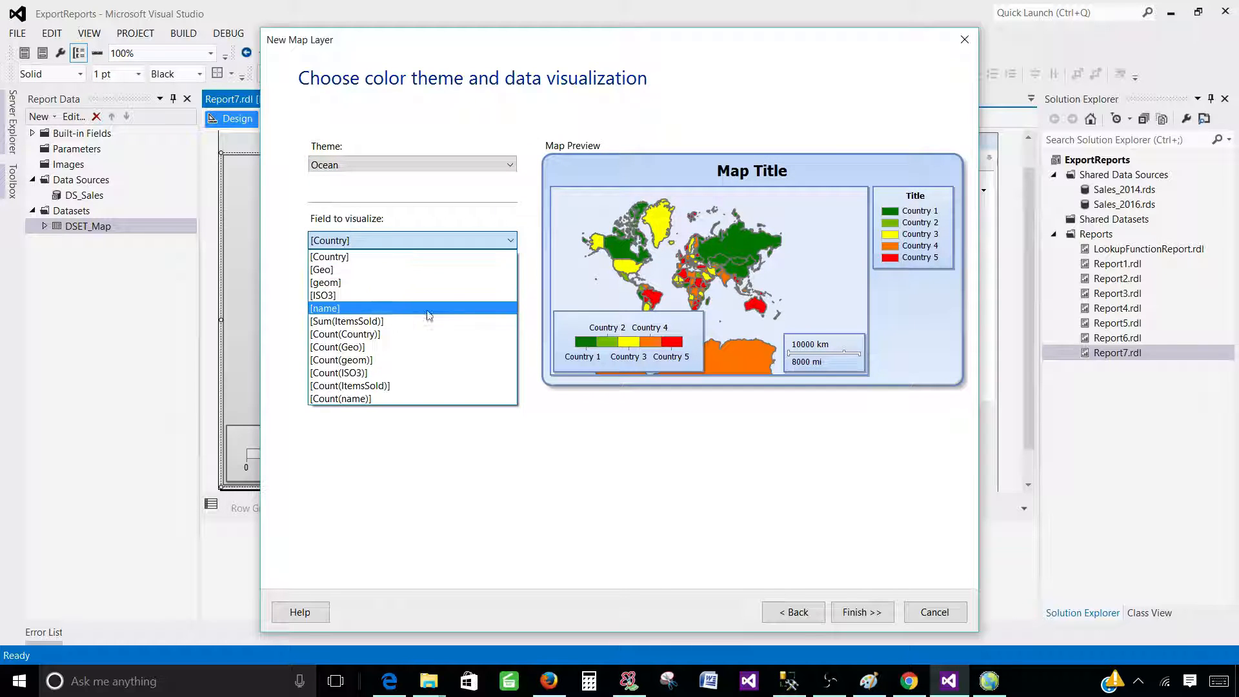
click(380, 322)
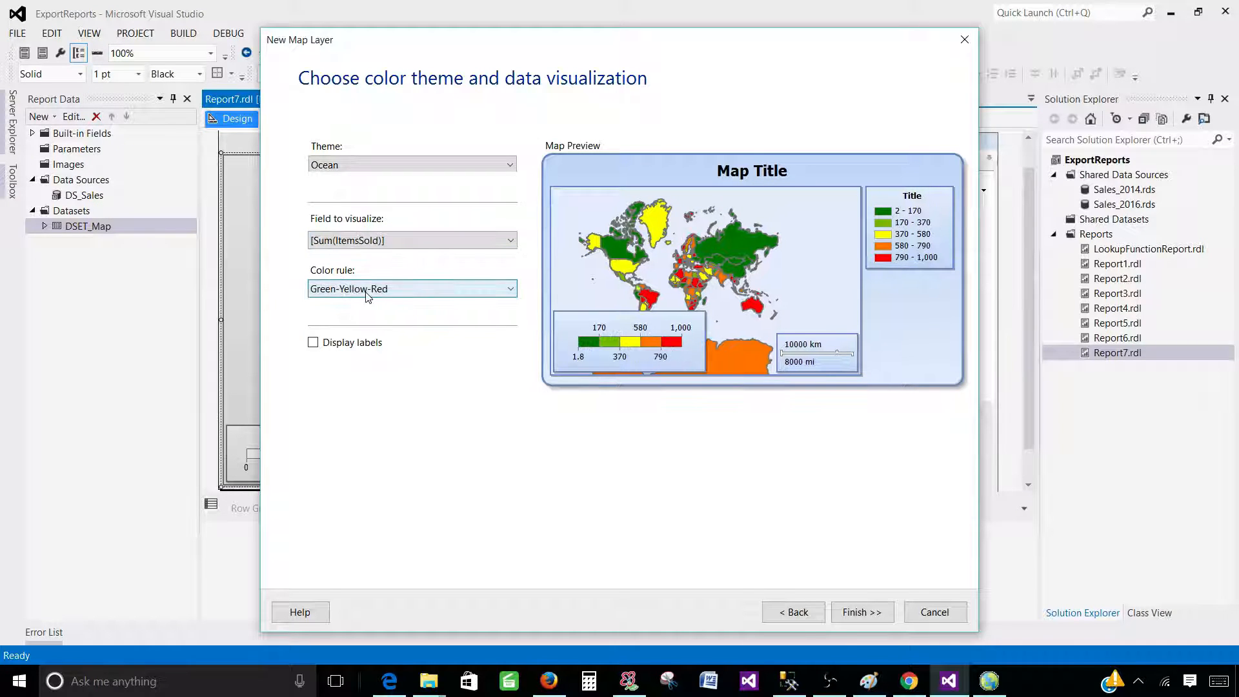
Finish the map layer with display labels taken from the [ISO3] field and preview the report
click(313, 342)
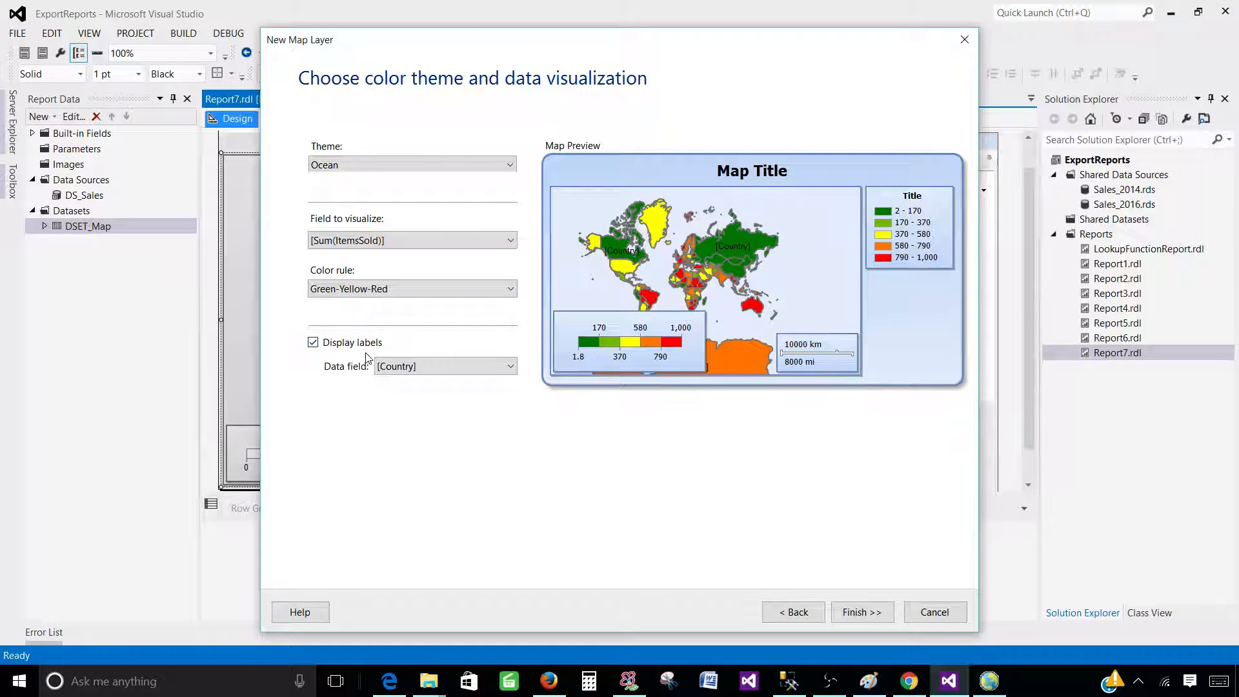
click(445, 366)
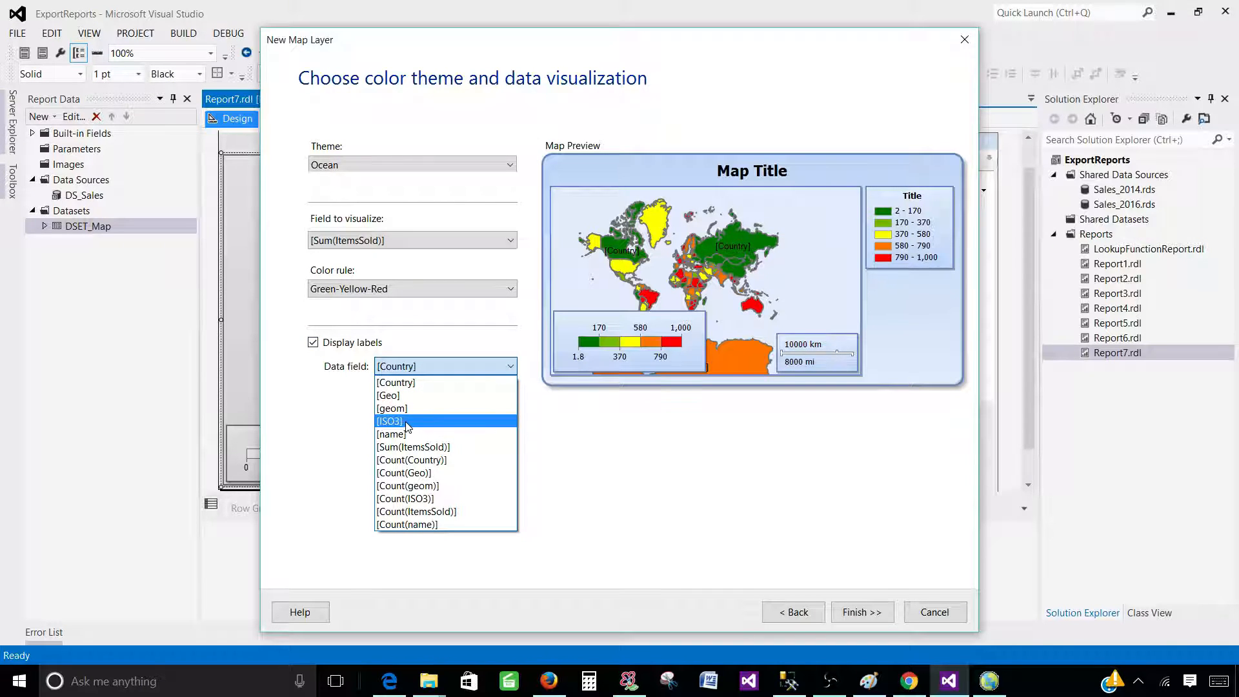
click(399, 426)
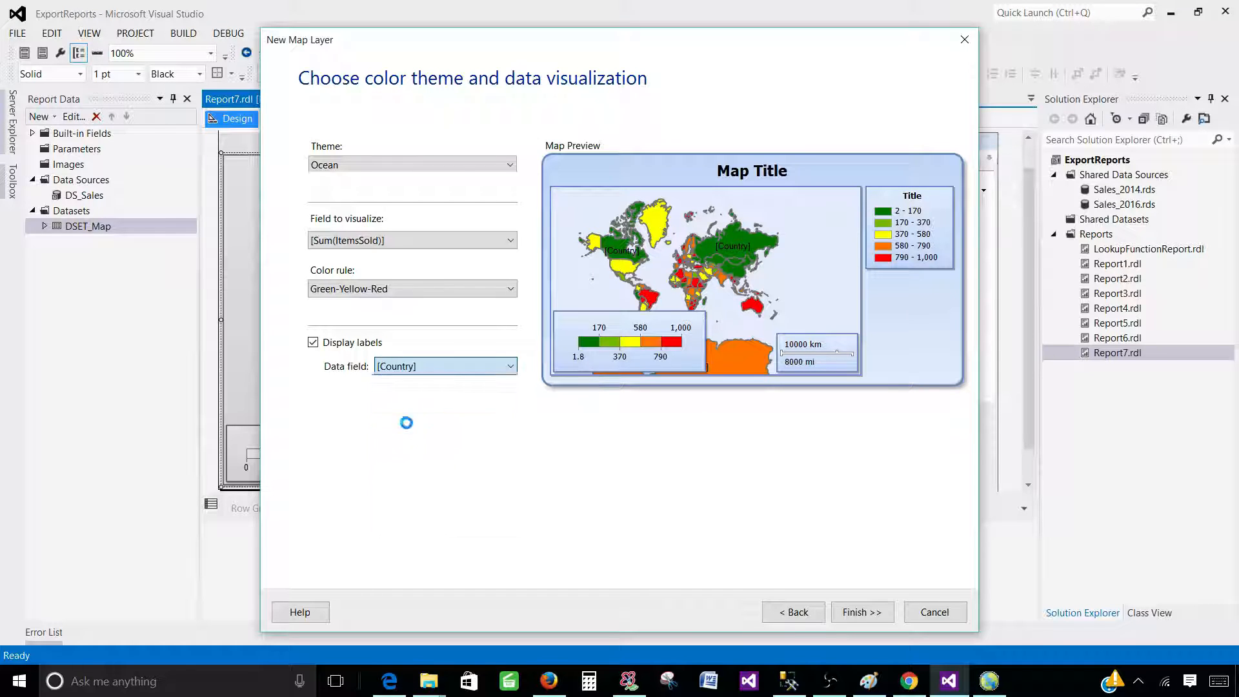
click(853, 613)
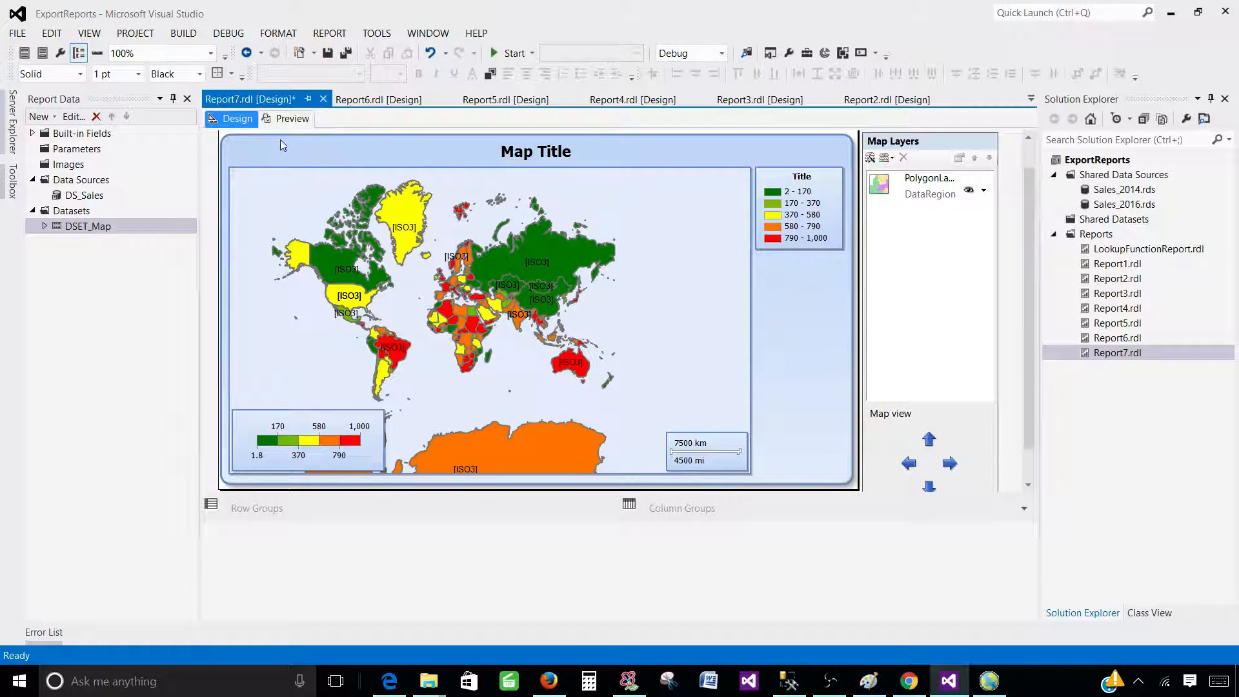
click(294, 118)
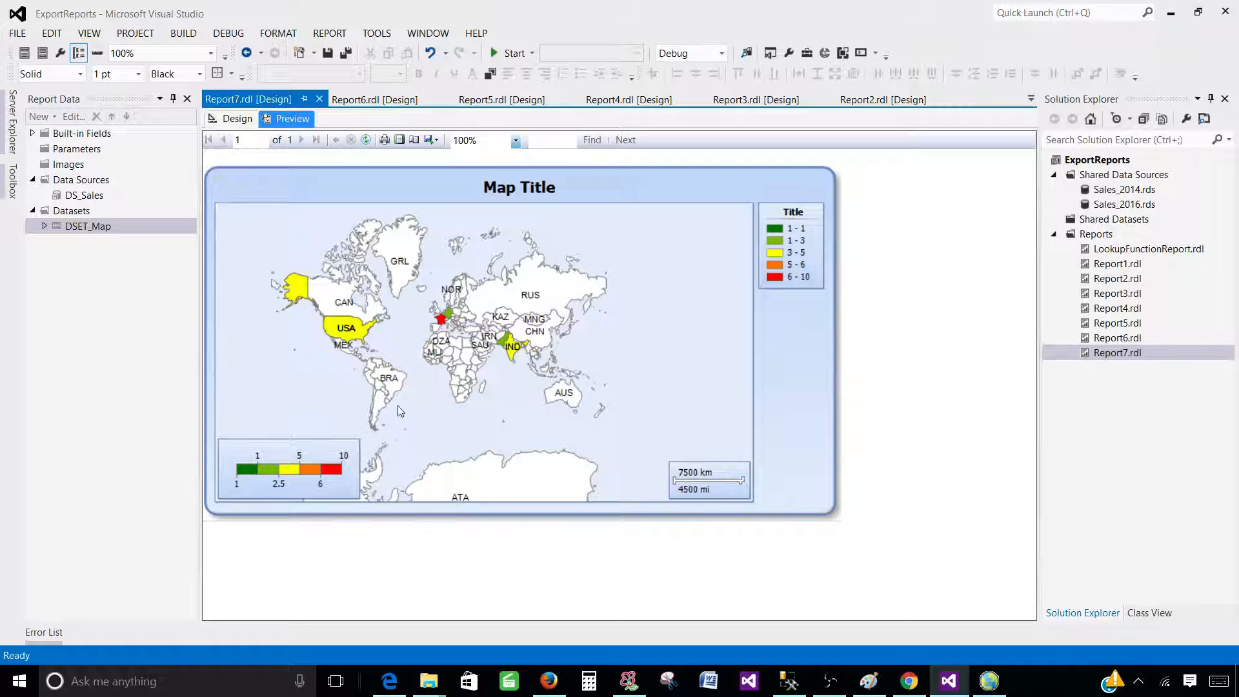
Switch to SQL Server Management Studio, execute Select * from dbo.TotalSale and examine the Geo column
click(796, 684)
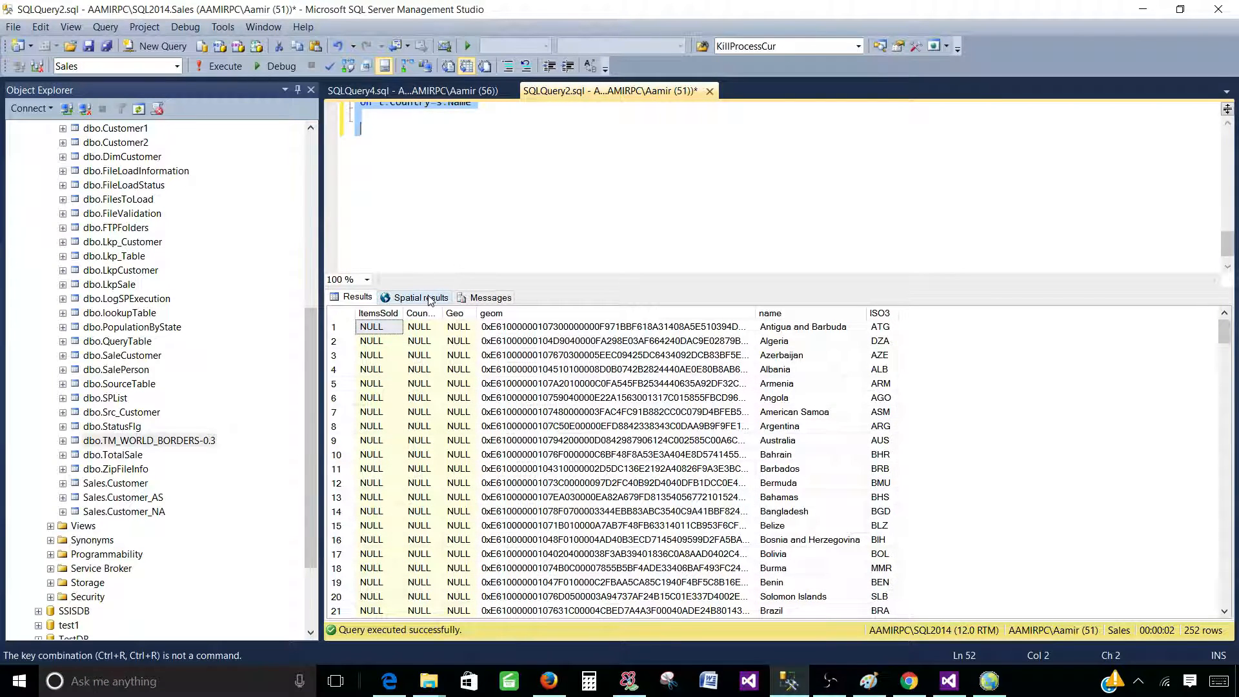
click(451, 226)
scroll(458, 225, up, 7)
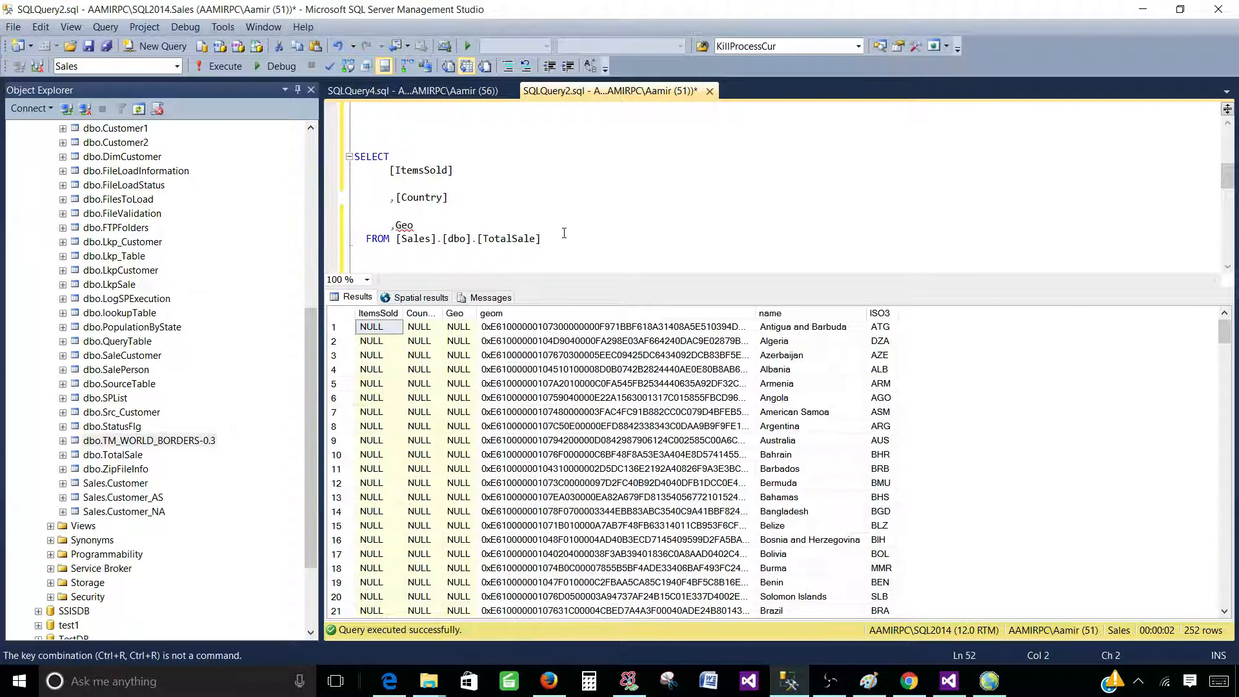
scroll(557, 233, up, 3)
scroll(536, 220, up, 2)
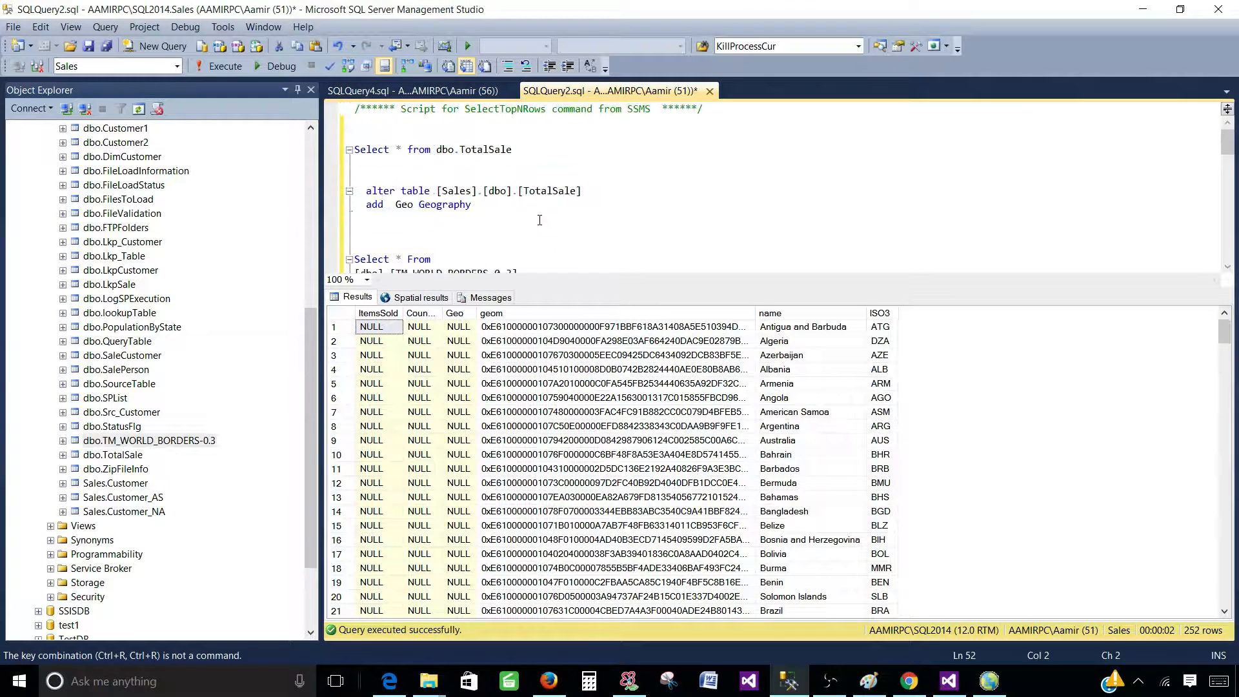
drag(529, 155, 351, 152)
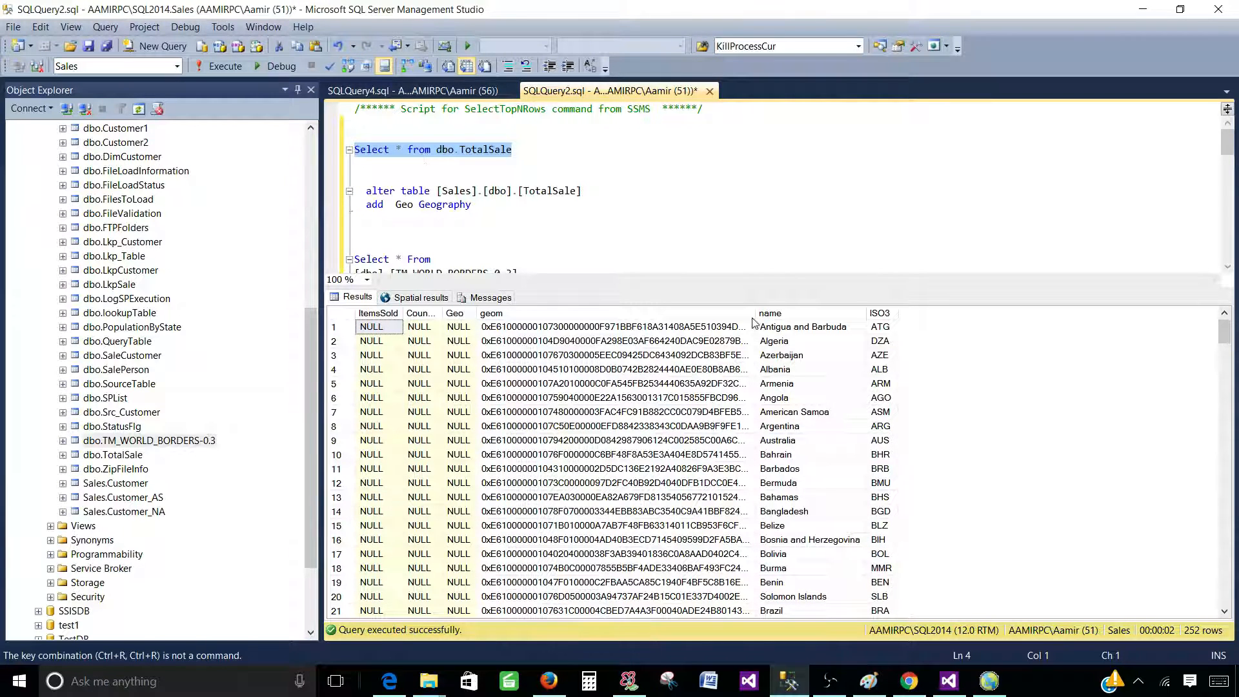
click(220, 66)
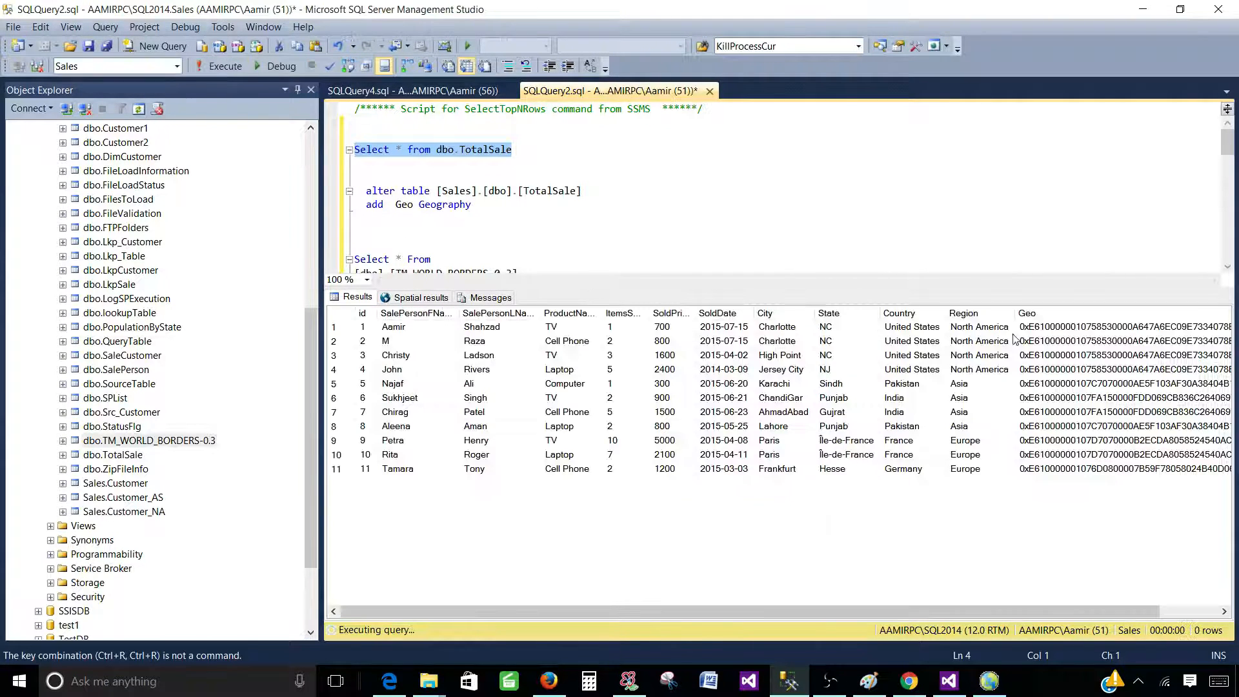
click(1074, 316)
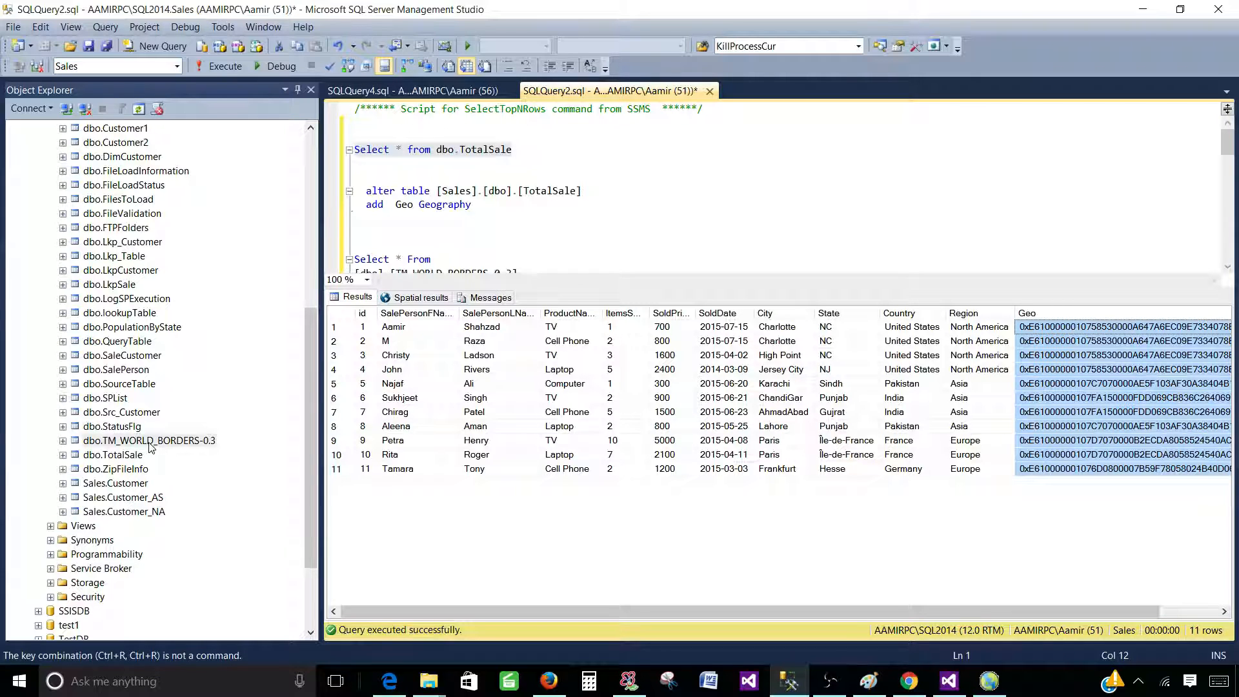
Review the right join with TM_WORLD_BORDERS-0.3 against the Country, Region and Geo columns of the TotalSale results
click(539, 218)
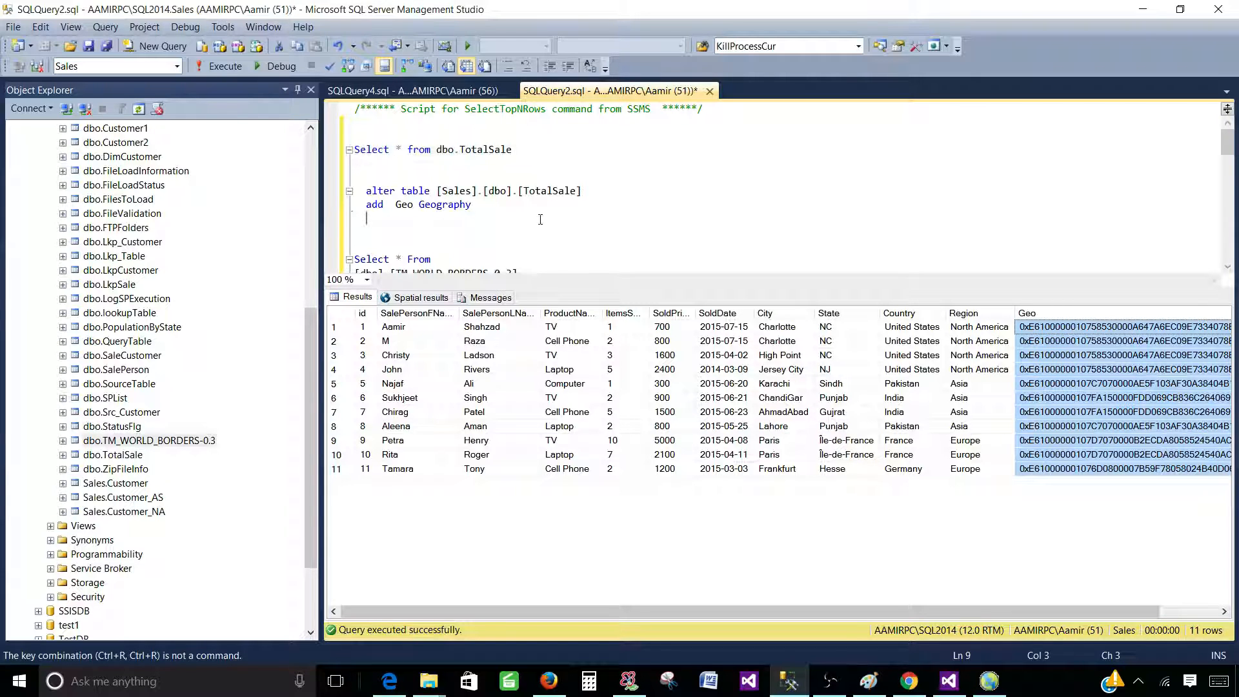
scroll(568, 238, down, 4)
scroll(568, 238, down, 10)
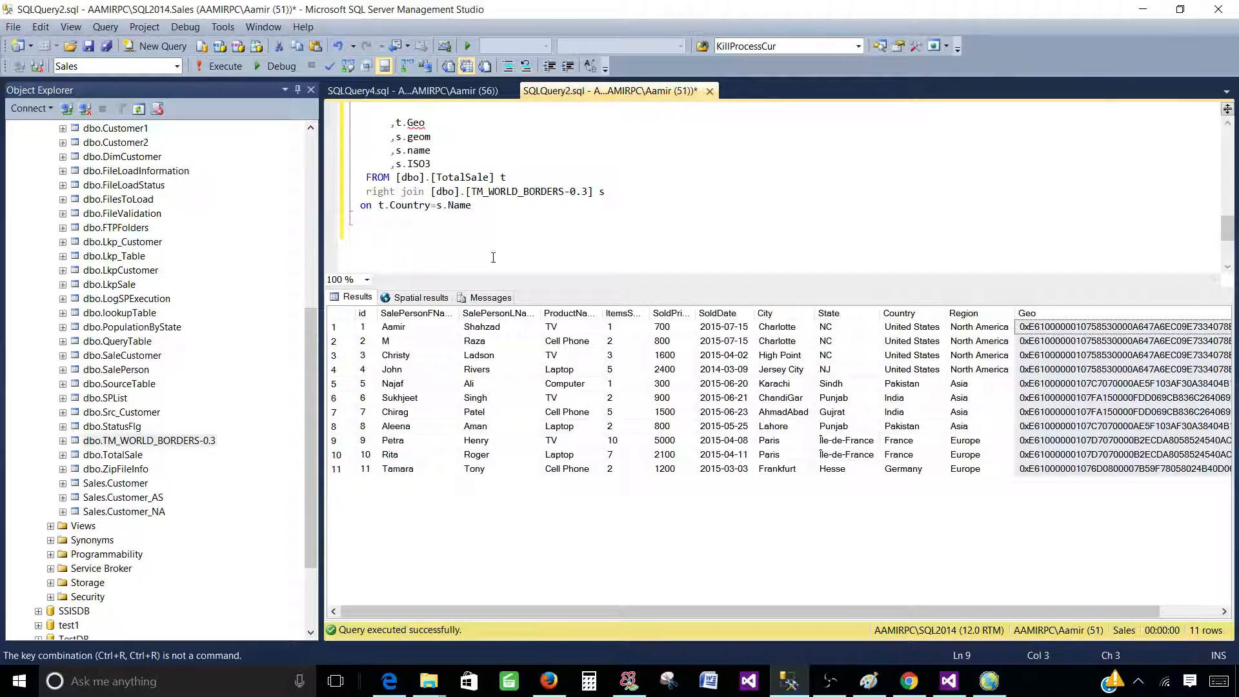
drag(912, 328, 921, 471)
click(495, 194)
double_click(496, 193)
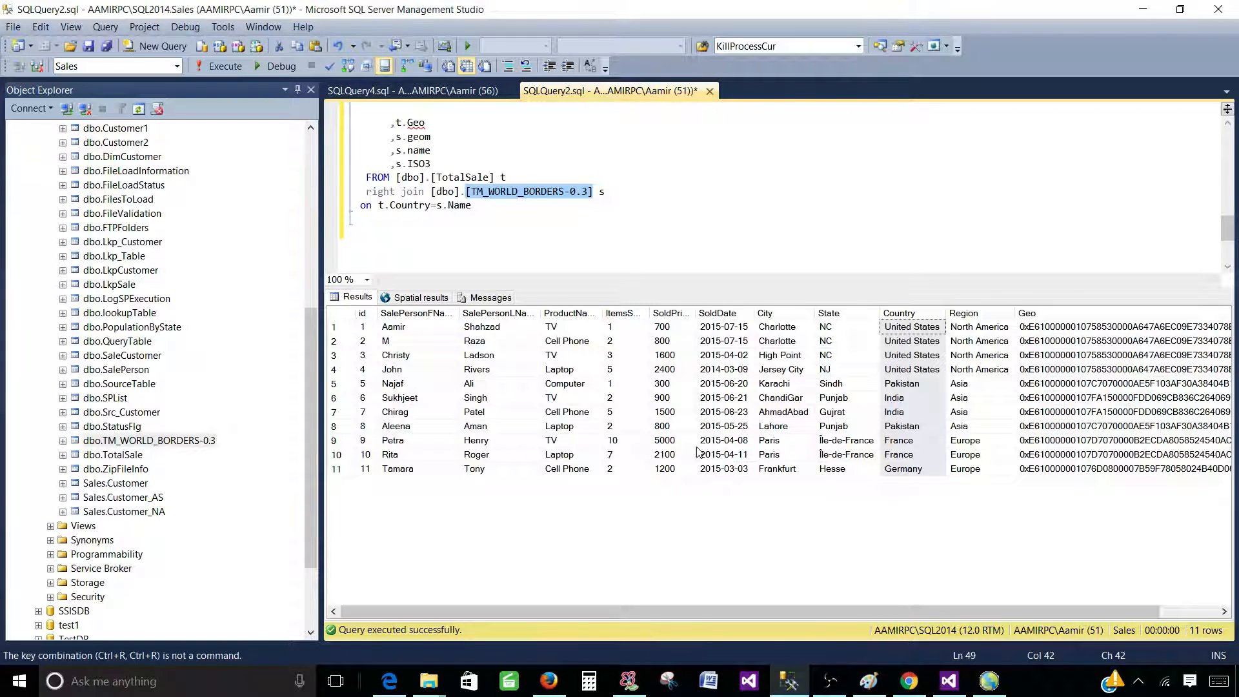
click(1047, 319)
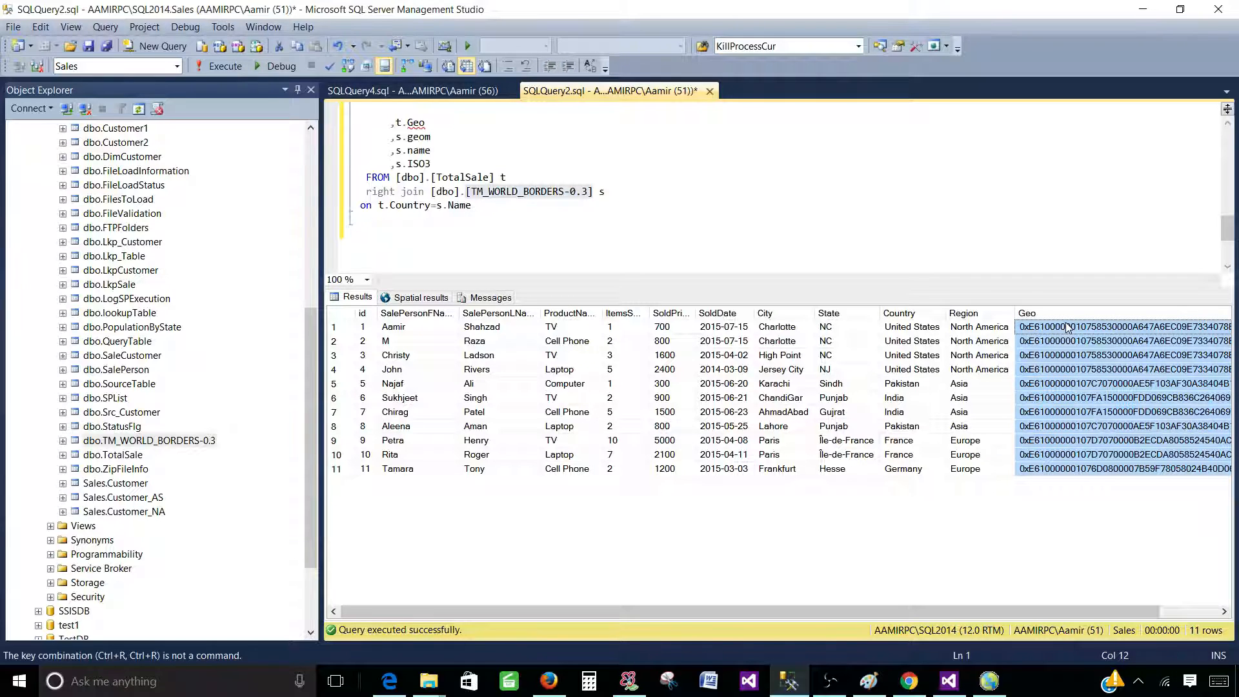
click(981, 327)
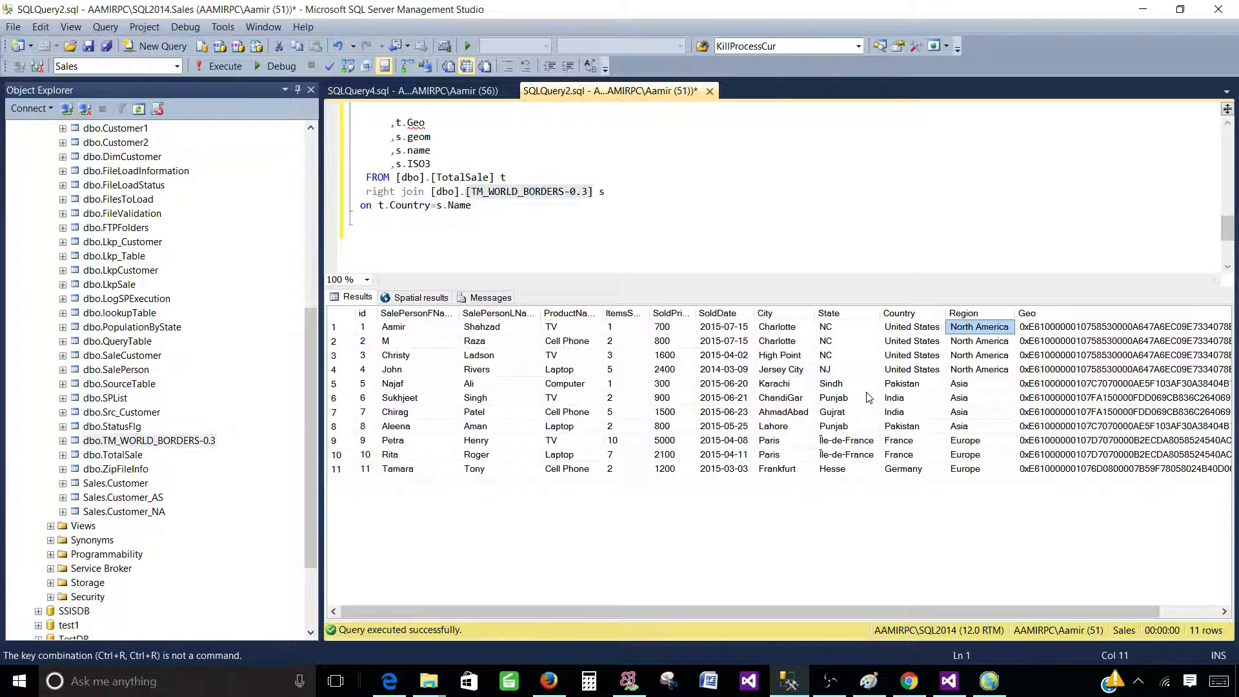
Switch to Visual Studio, return Report7 to design view and open the polygon layer's properties
click(949, 681)
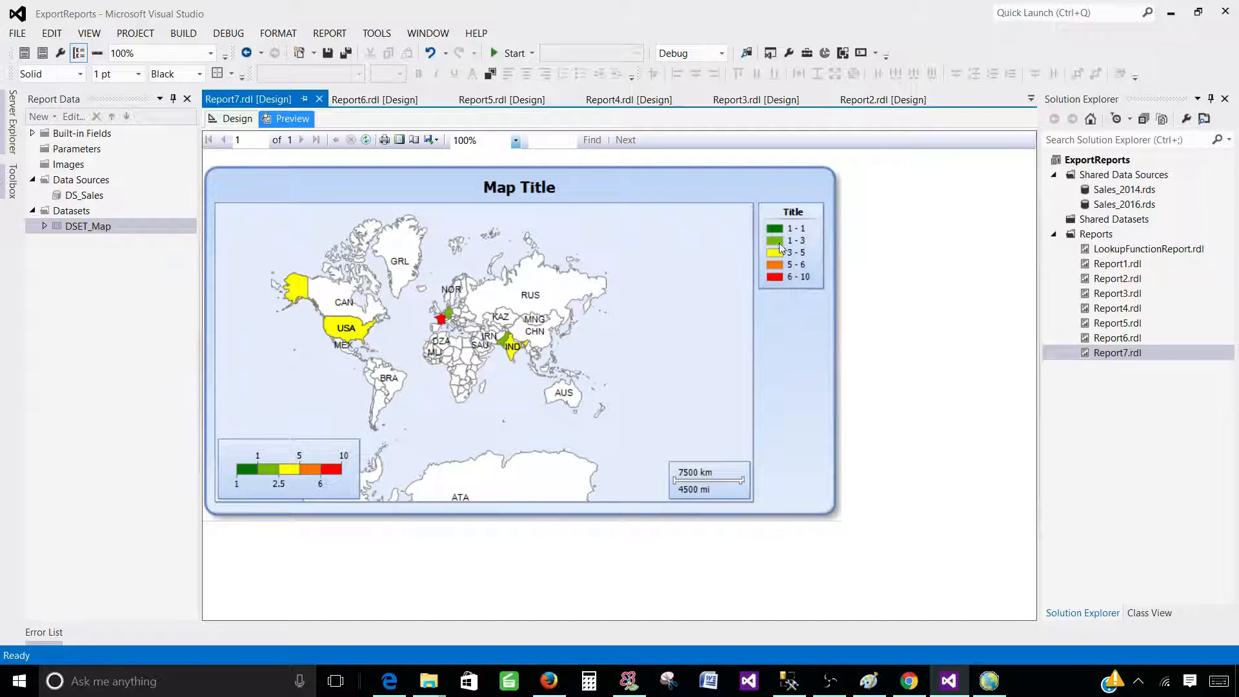
click(231, 121)
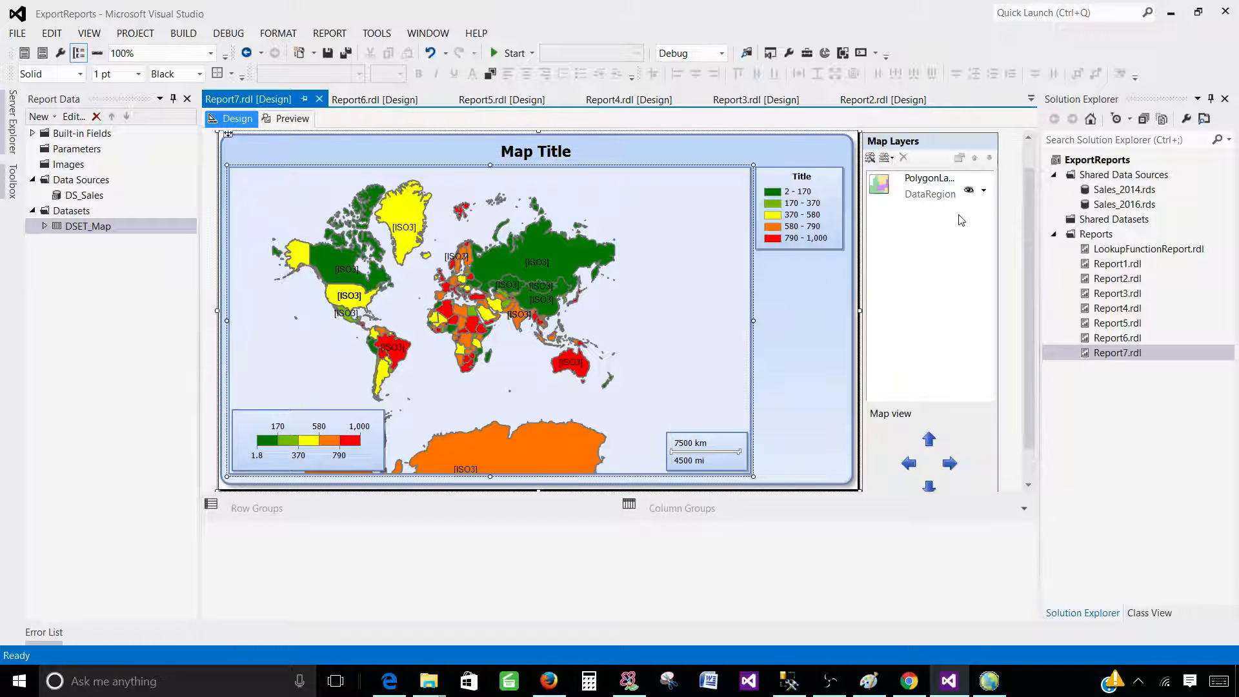
right_click(983, 194)
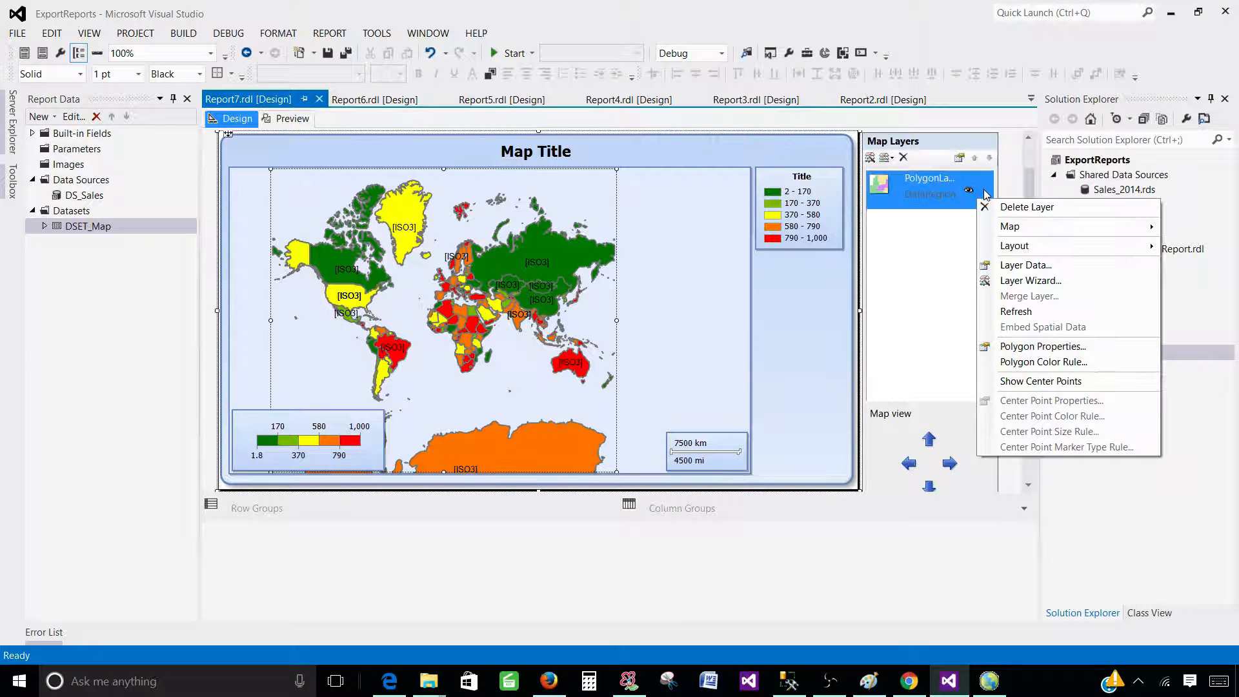
click(1041, 352)
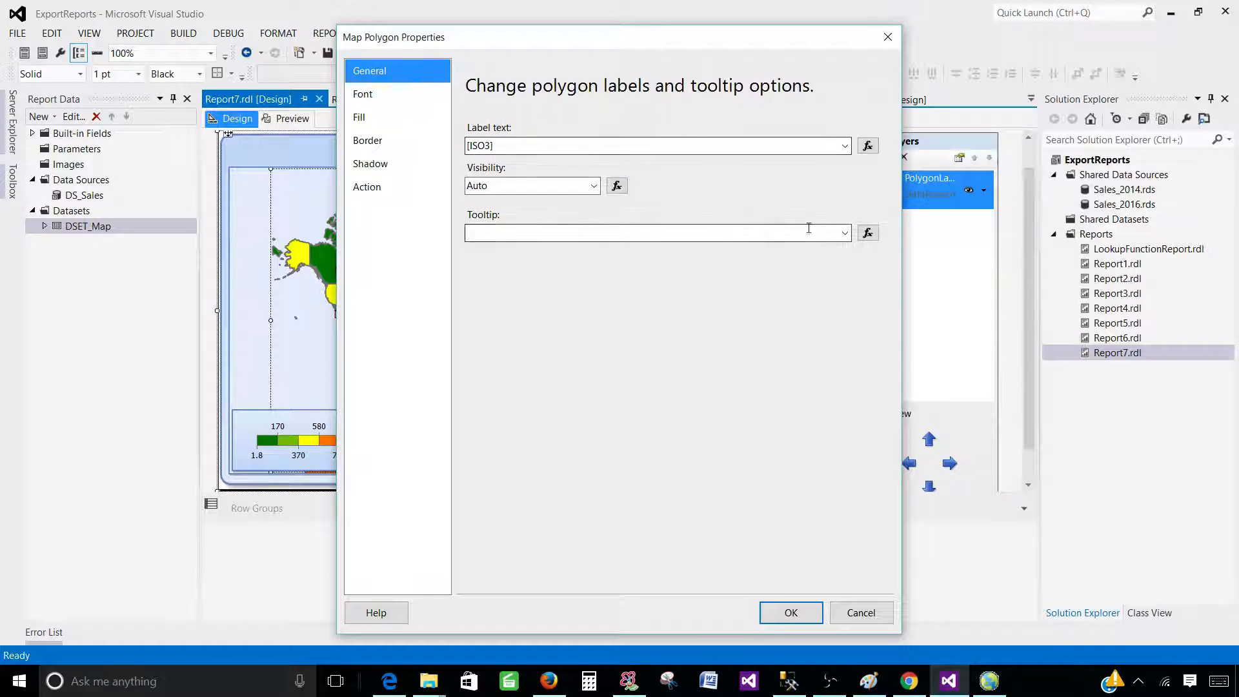
Set the polygon tooltip expression to =Fields!Country.Value +": "+Cstr(sum(Fields!ItemsSold.Value)) and apply the properties
click(867, 232)
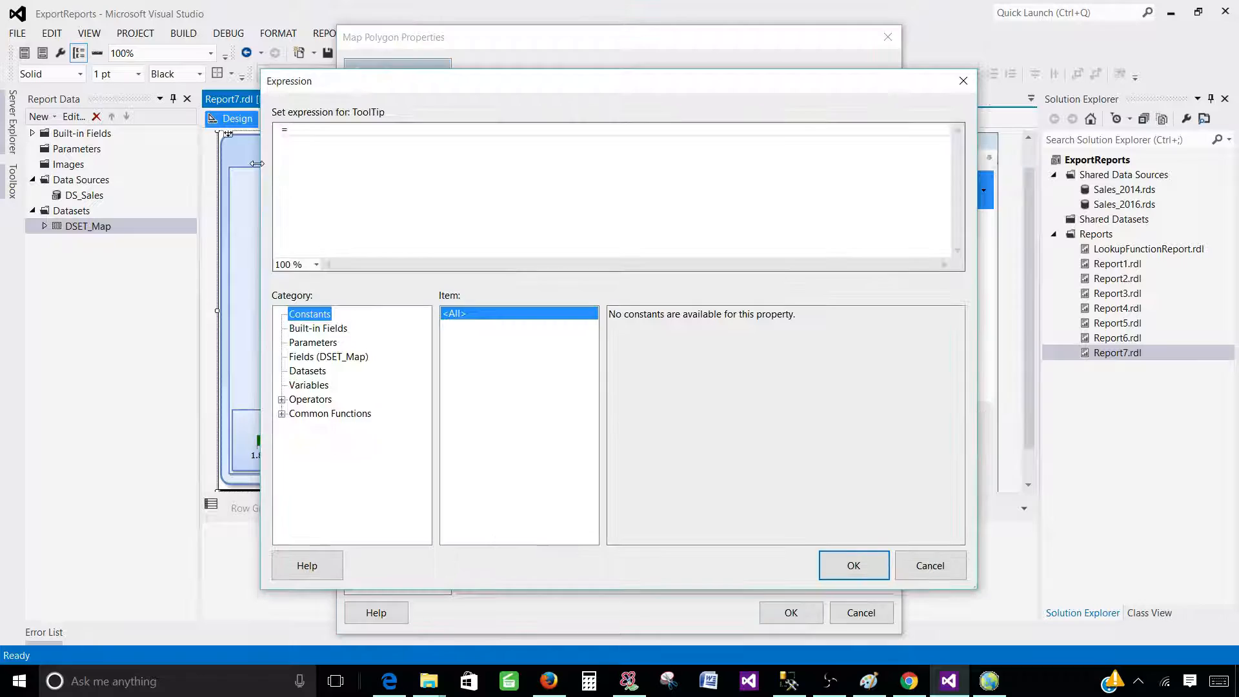
click(342, 356)
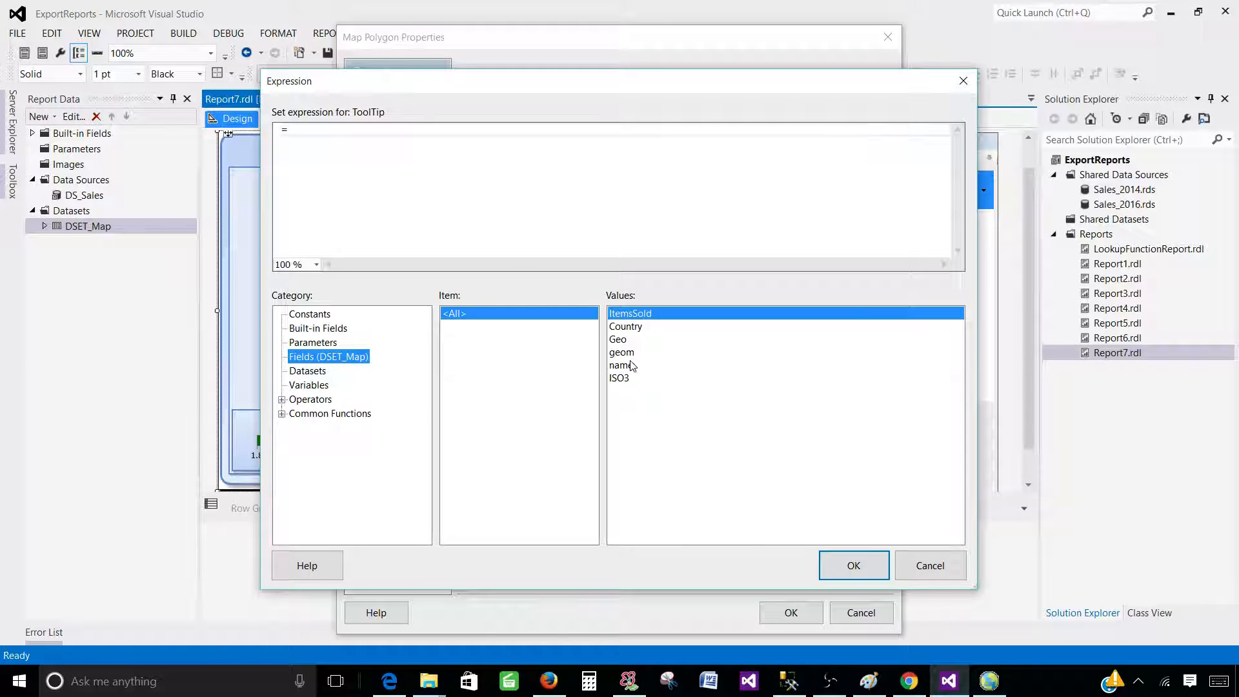
click(626, 327)
double_click(625, 327)
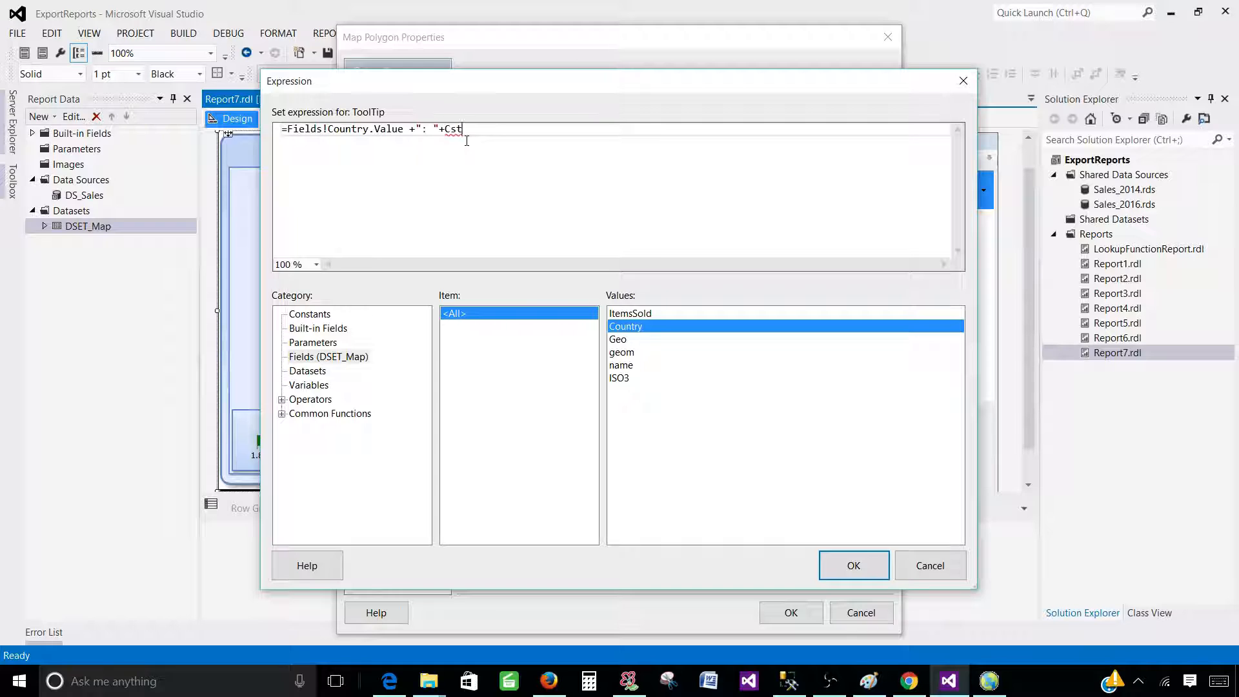
text(()
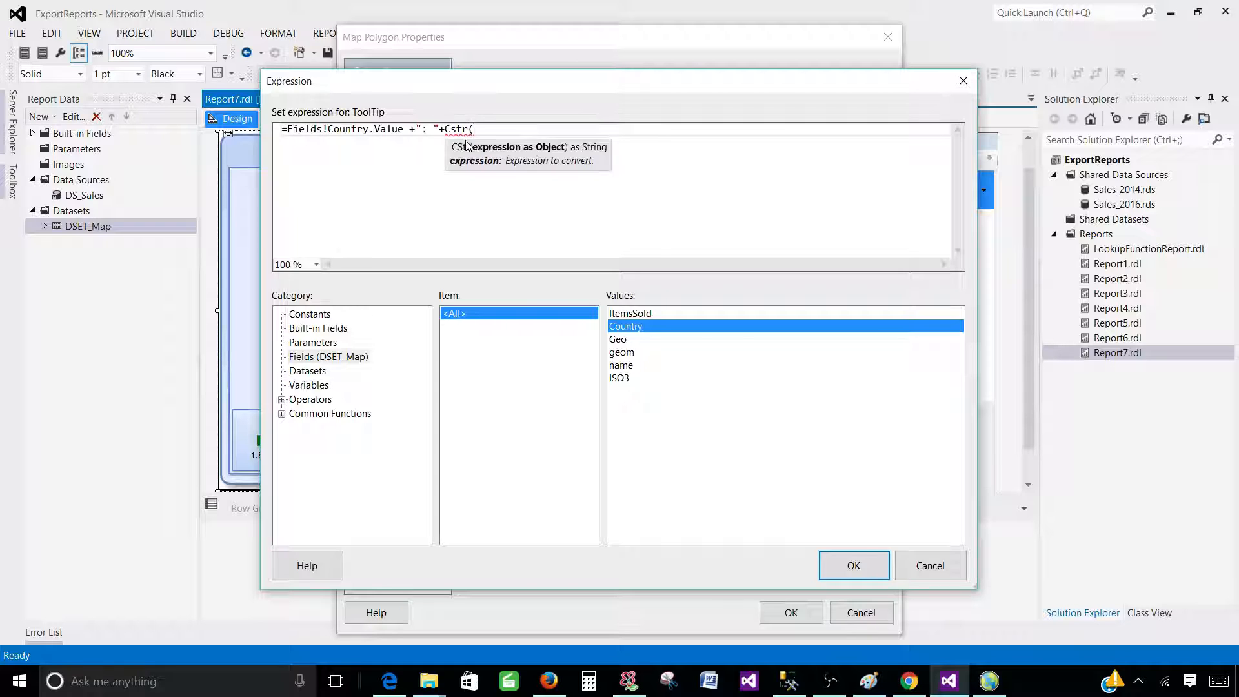
double_click(648, 314)
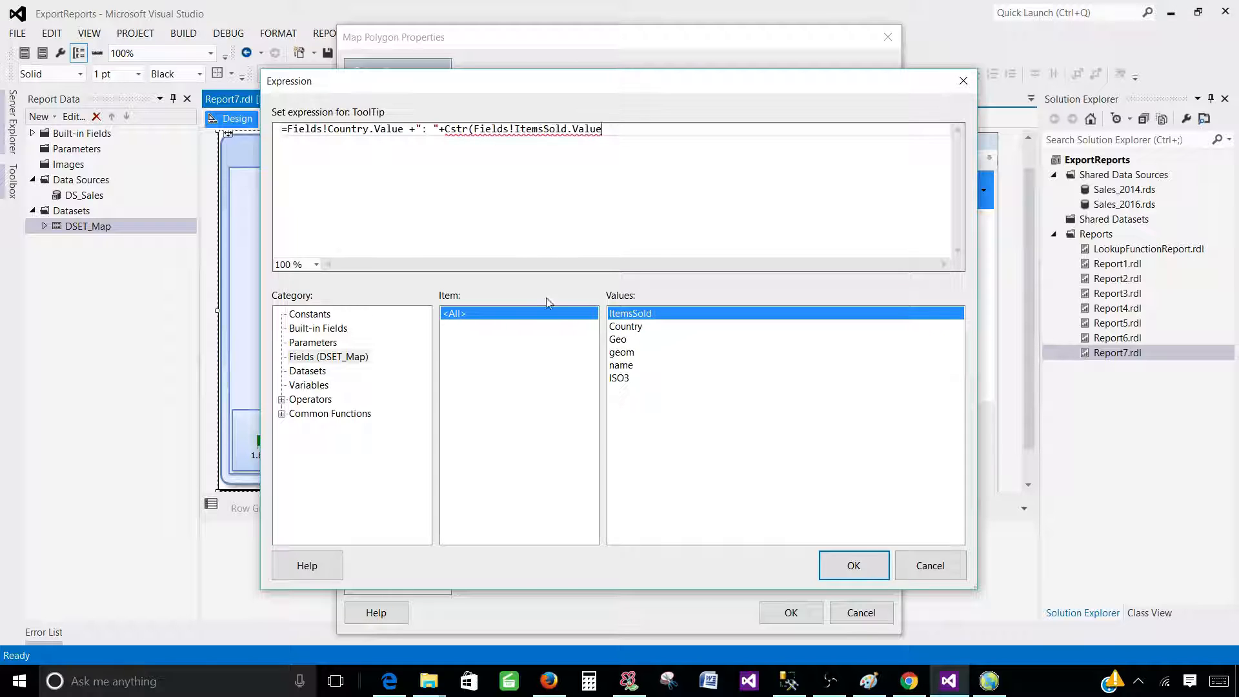
text(sum()
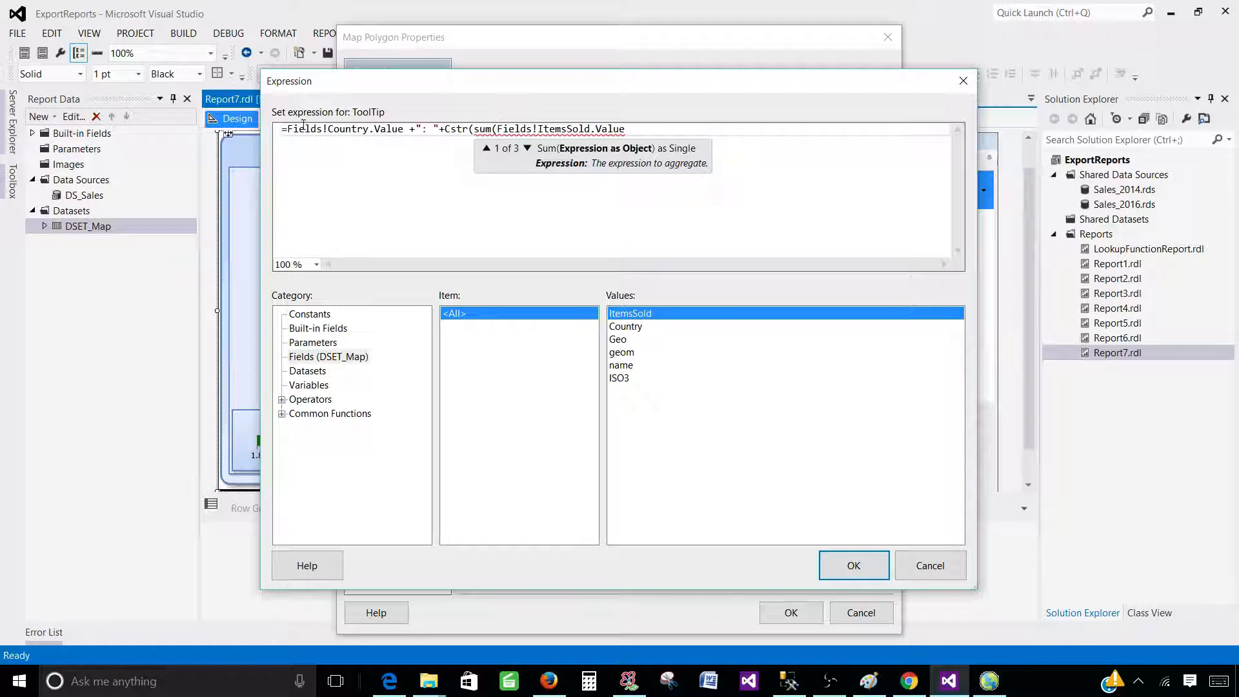
click(653, 147)
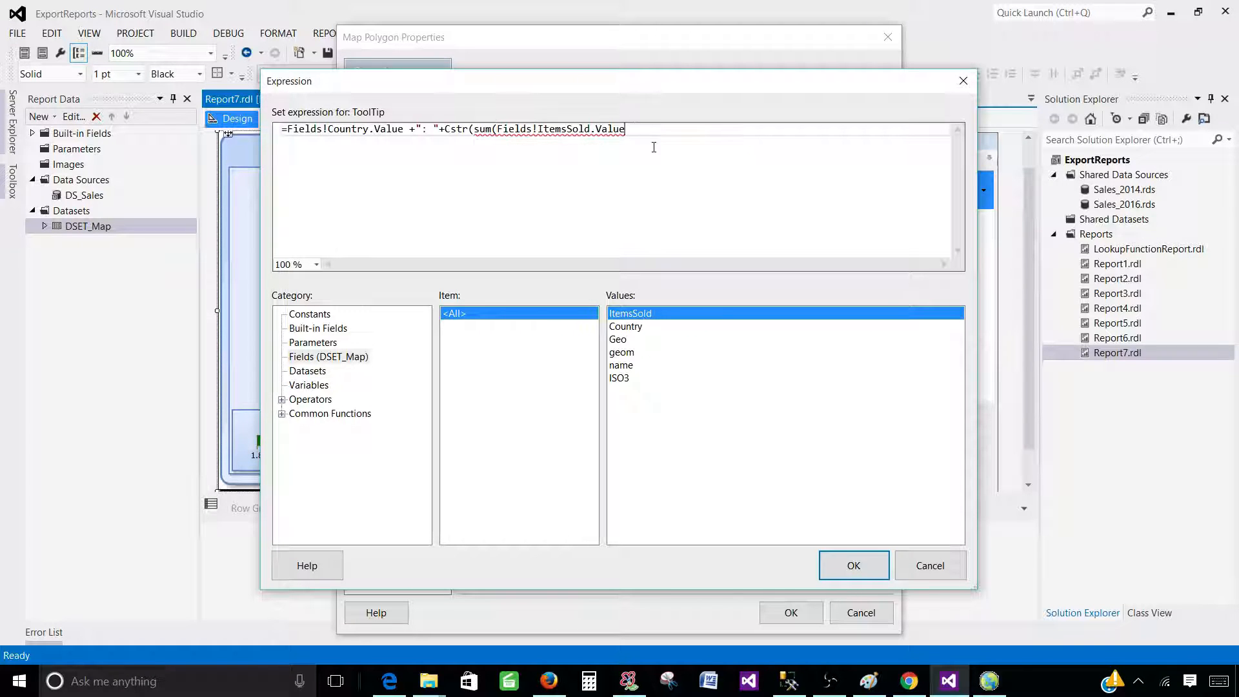
text()))
double_click(550, 131)
click(842, 568)
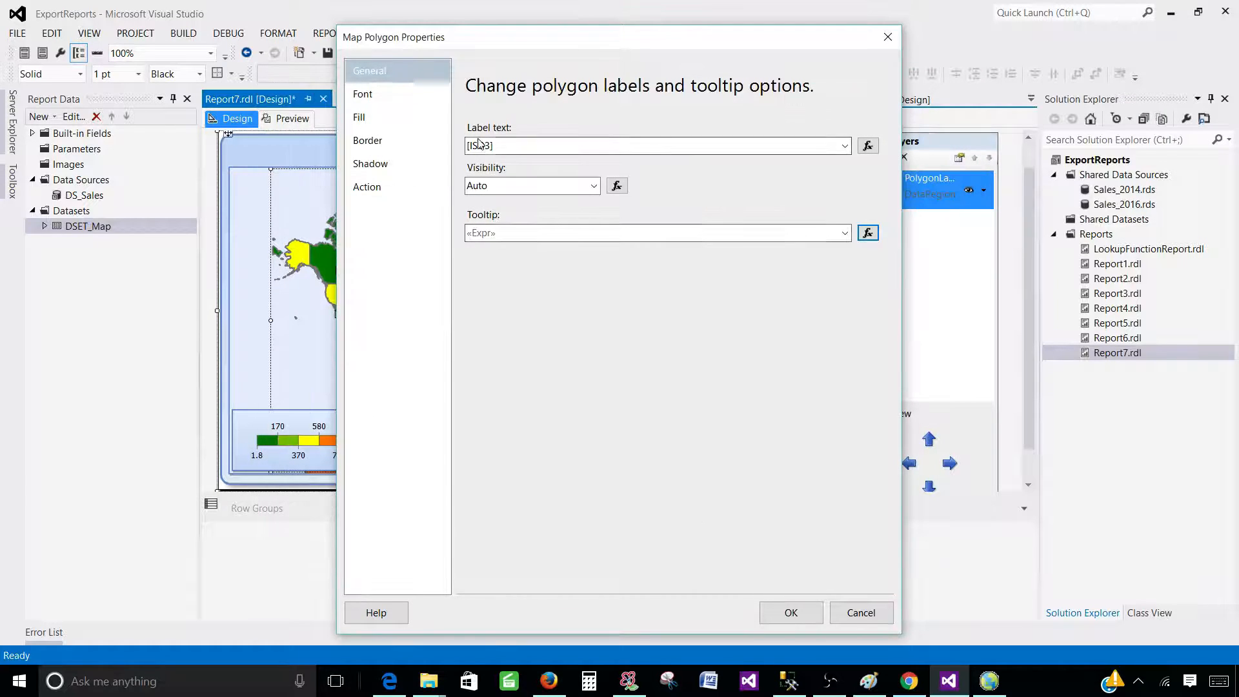
click(768, 612)
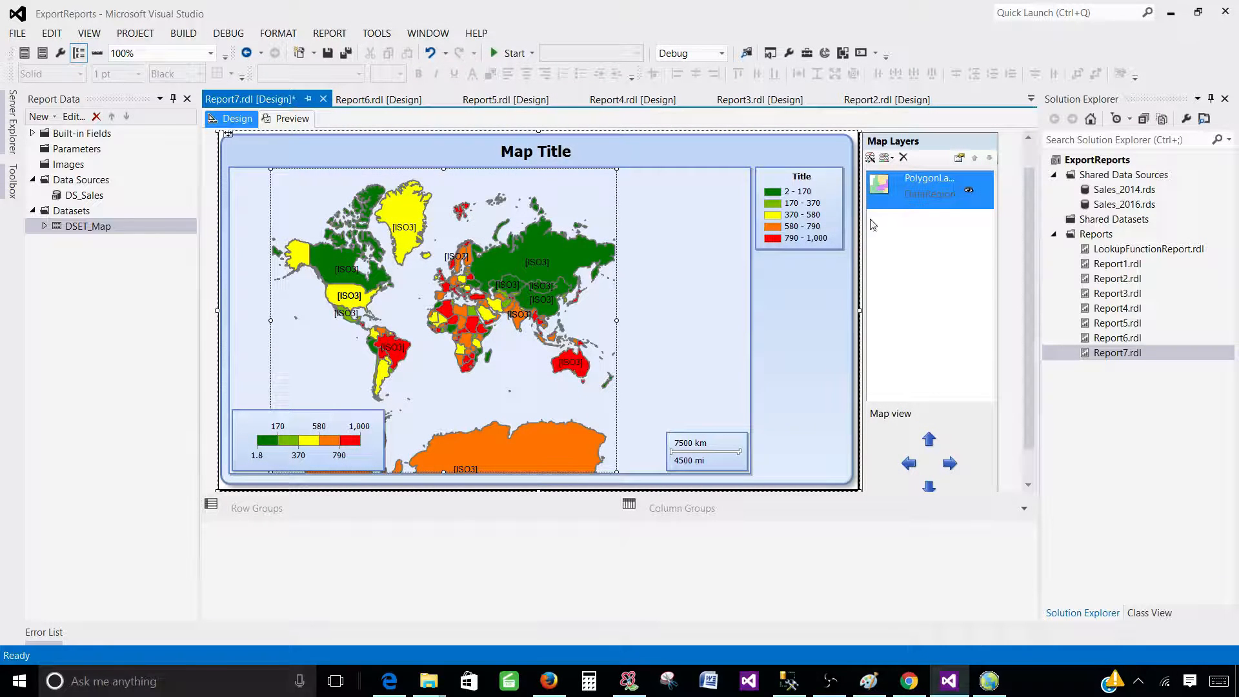
Preview the report and check the tooltips on the coloured countries
click(291, 118)
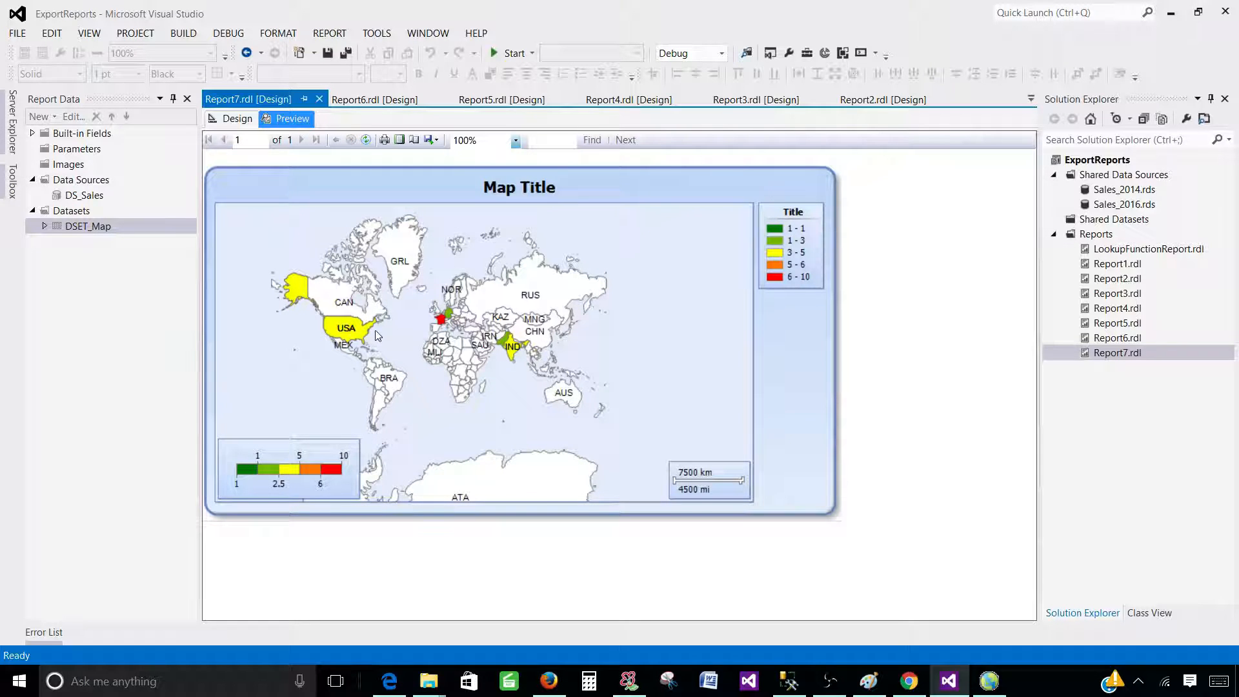
mouse_move(363, 332)
mouse_move(507, 338)
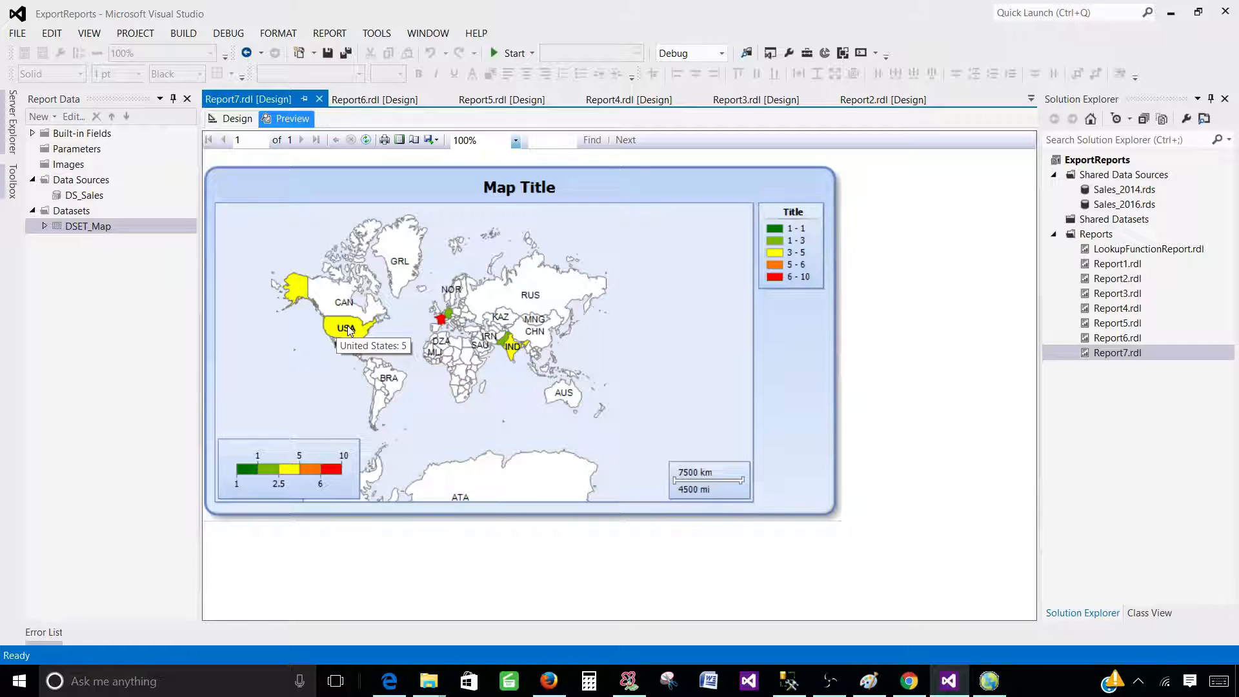
Back in design view, open the polygon layer's label text expression and cut Fields!ISO3.Value out of it
click(239, 119)
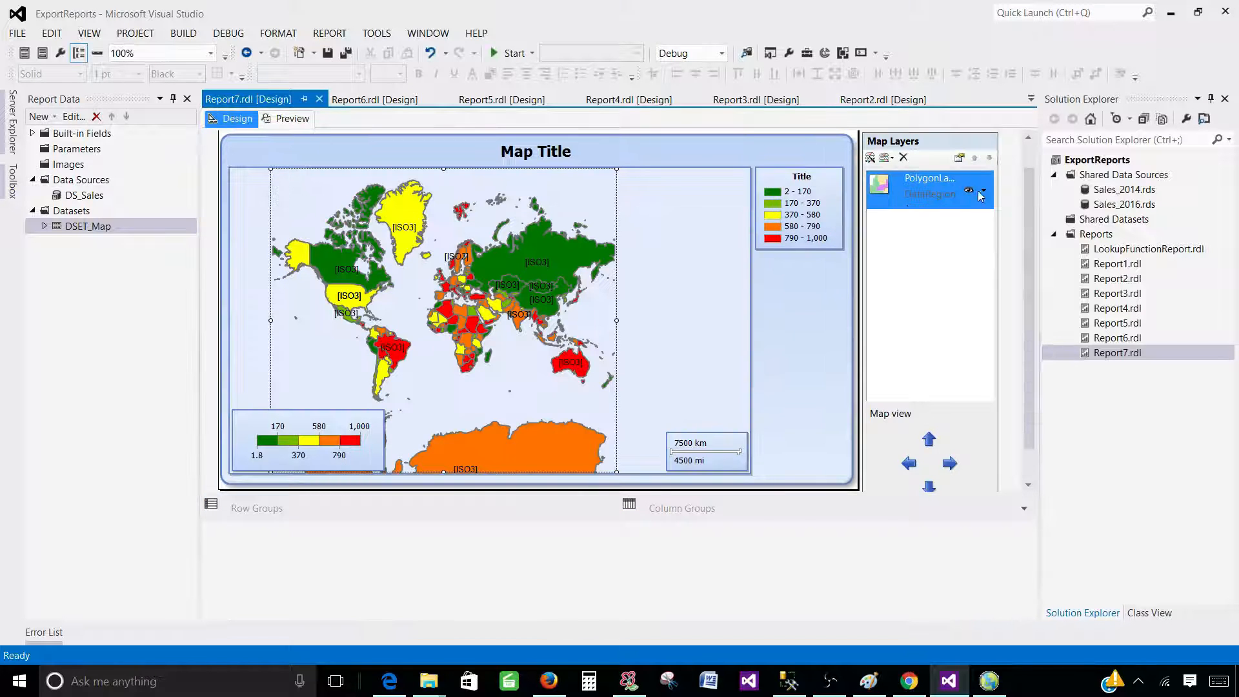
click(982, 192)
click(1046, 343)
click(532, 147)
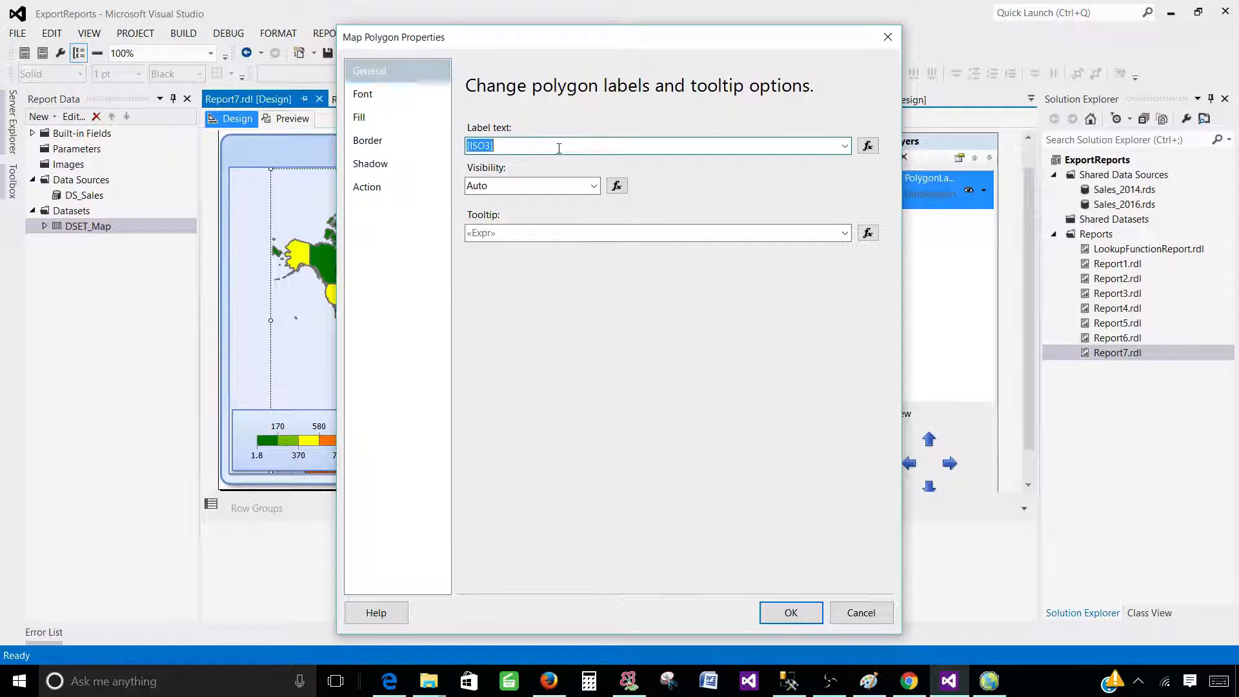
click(501, 143)
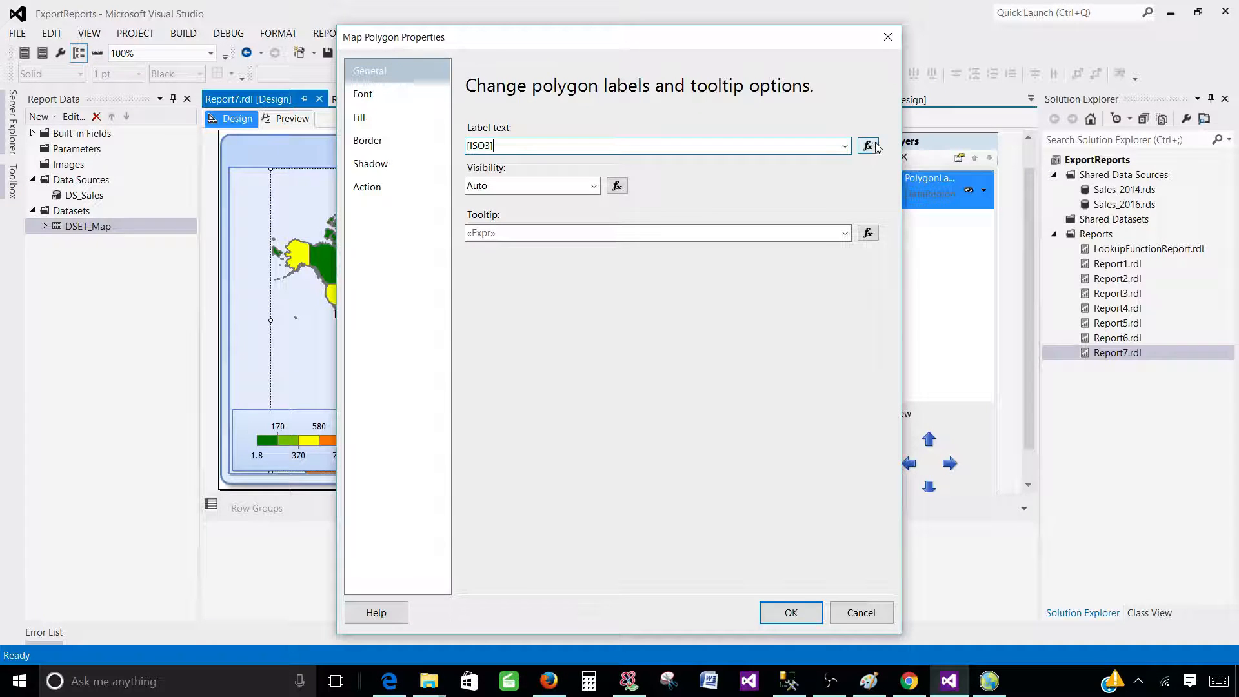
click(867, 145)
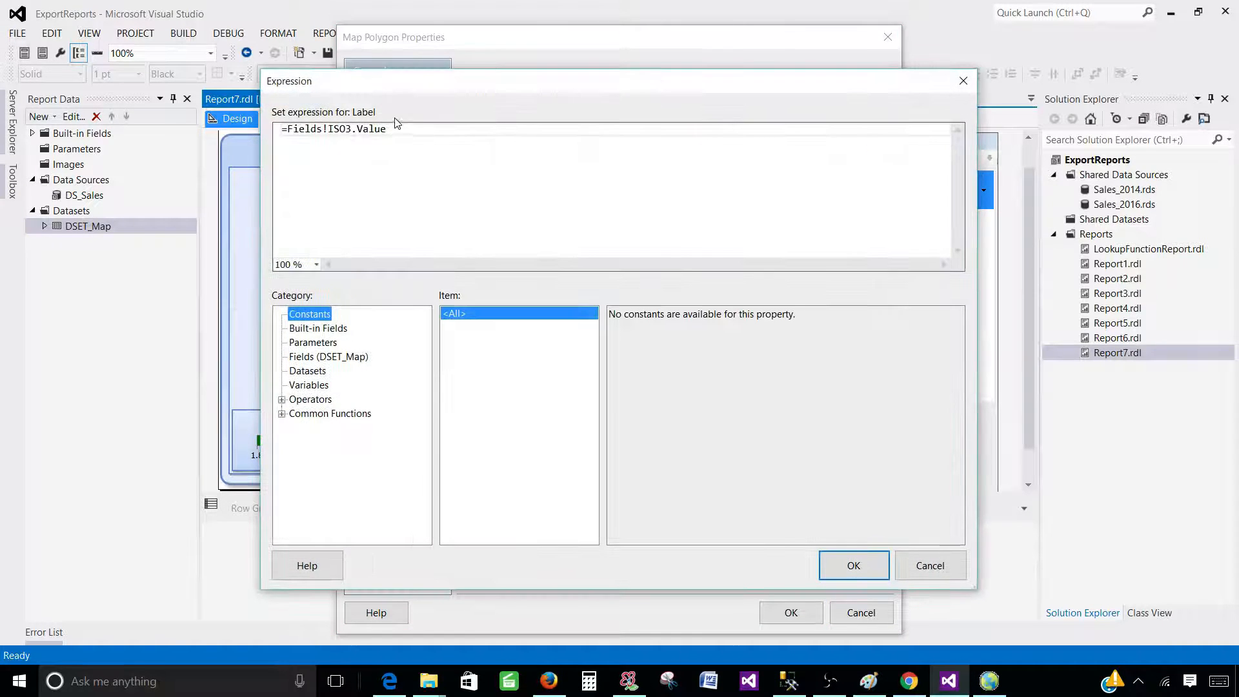
drag(398, 128, 287, 129)
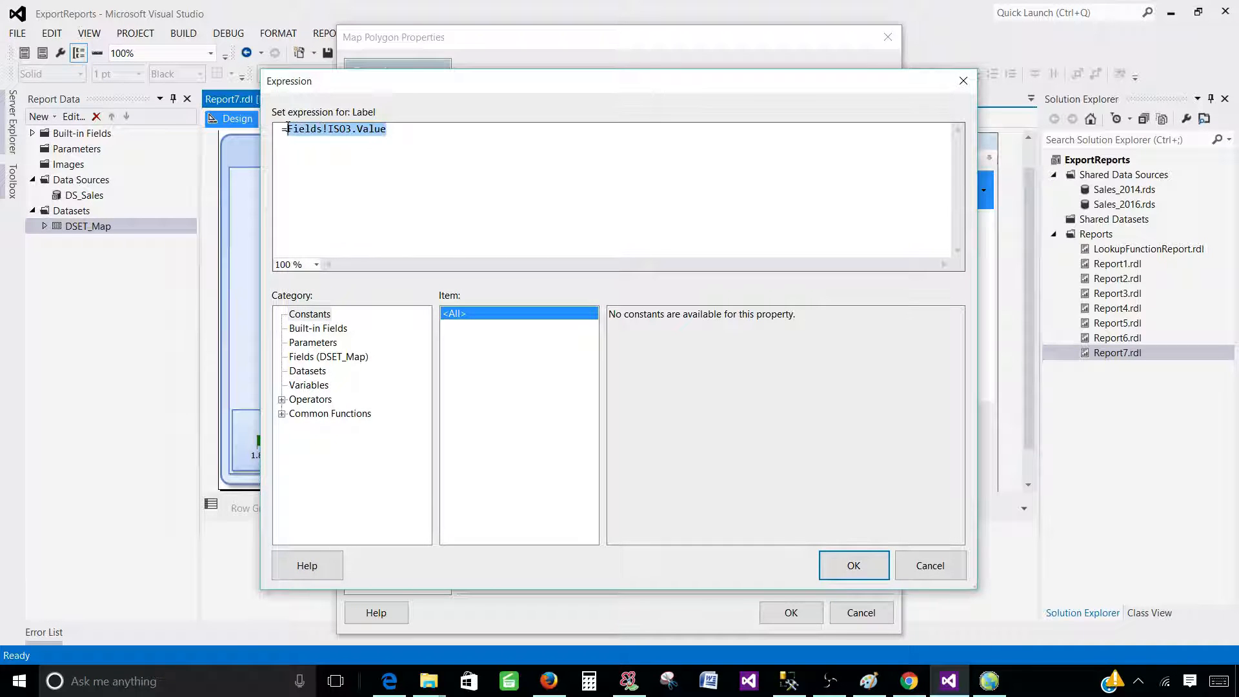
right_click(290, 130)
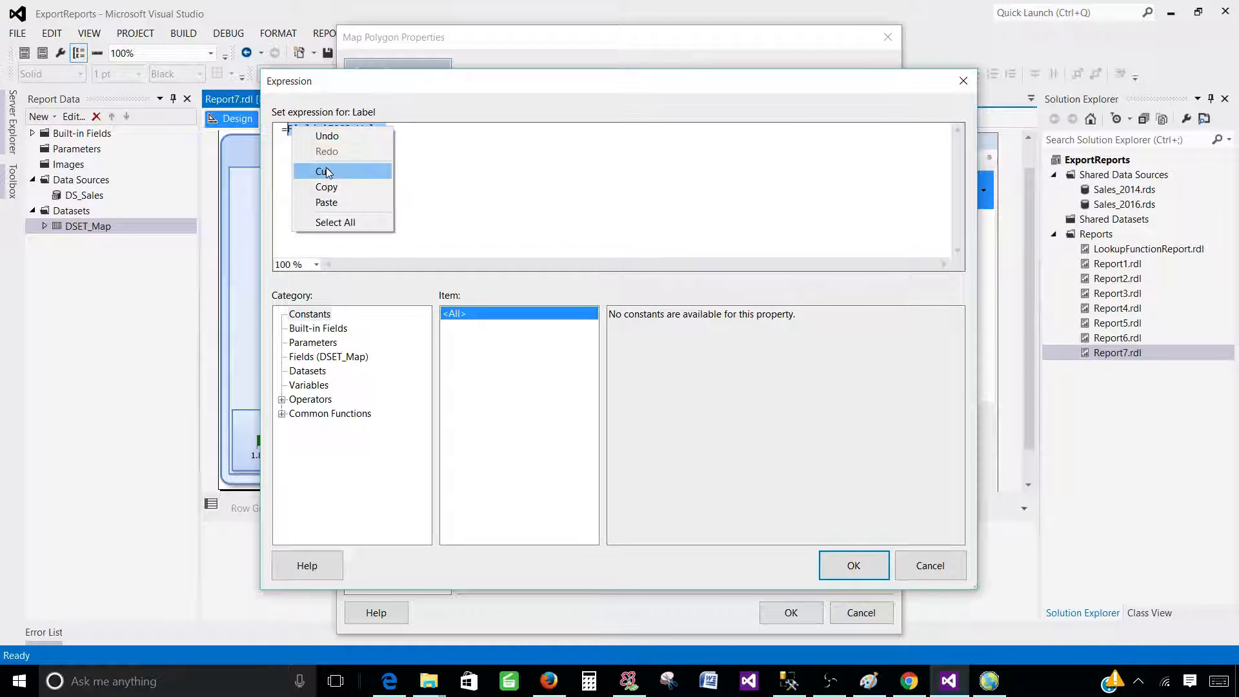
click(328, 171)
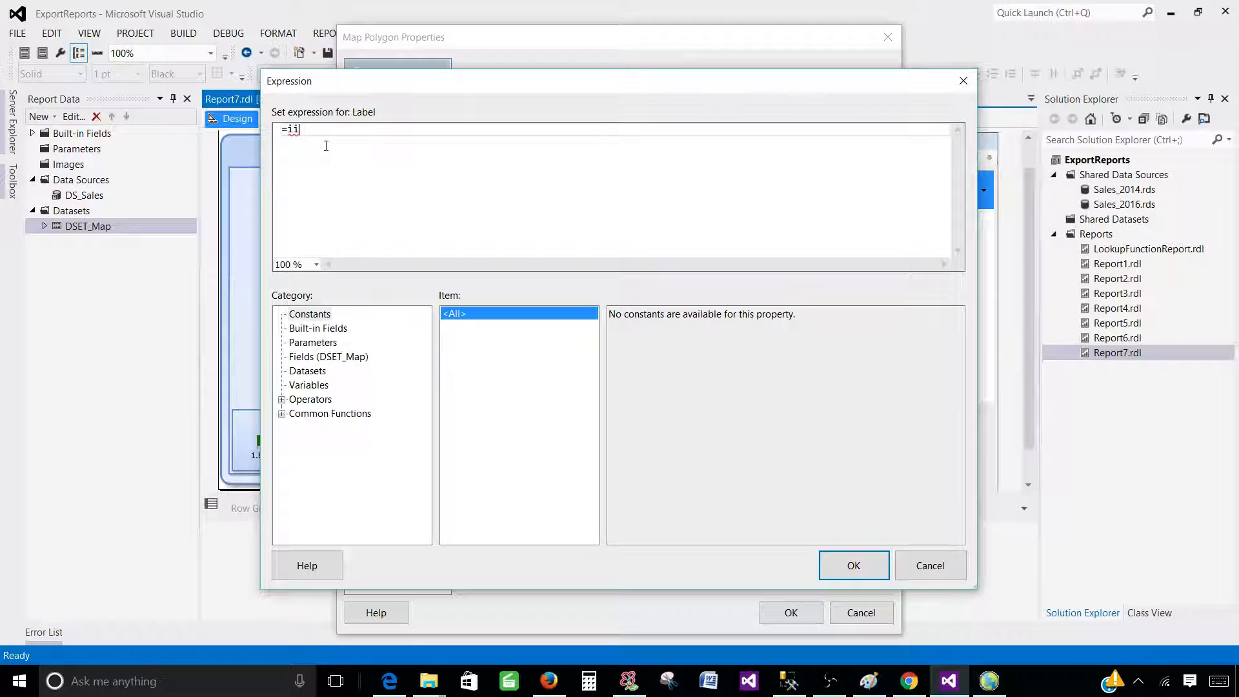
Complete the label expression as =iif(Fields!ItemsSold.Value>0,Fields!ISO3.Value,"") and apply the polygon properties
text(iif()
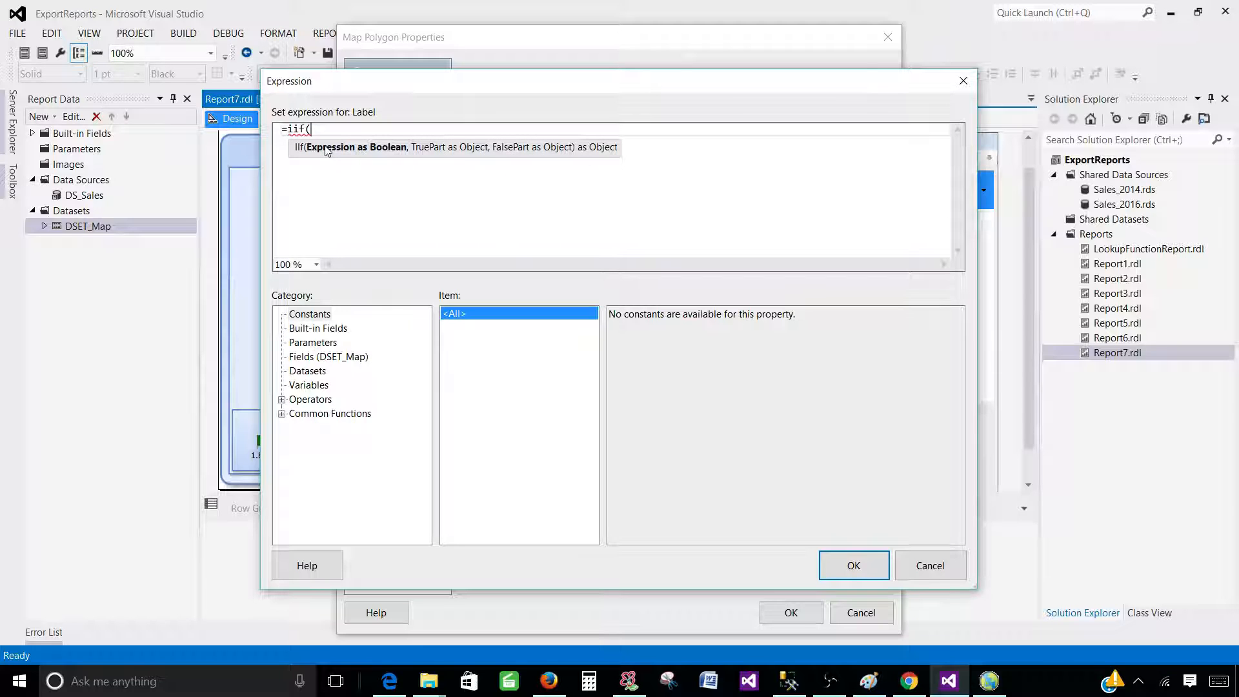
click(315, 359)
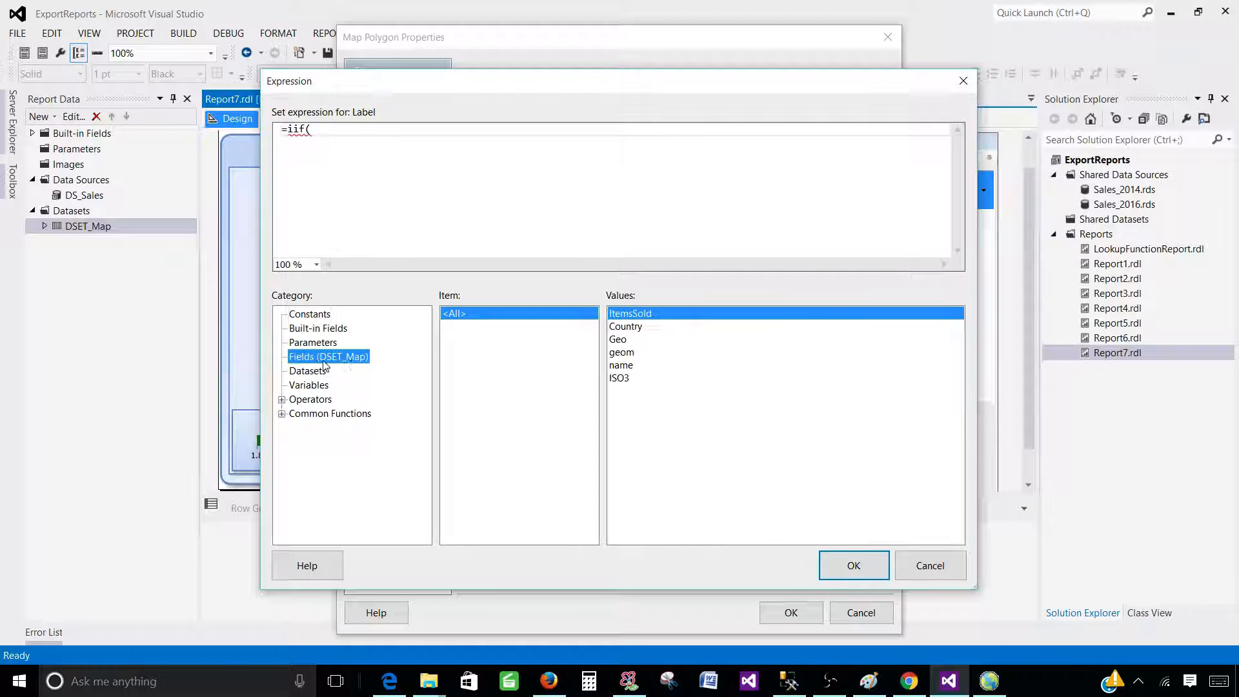
double_click(633, 316)
text(>)
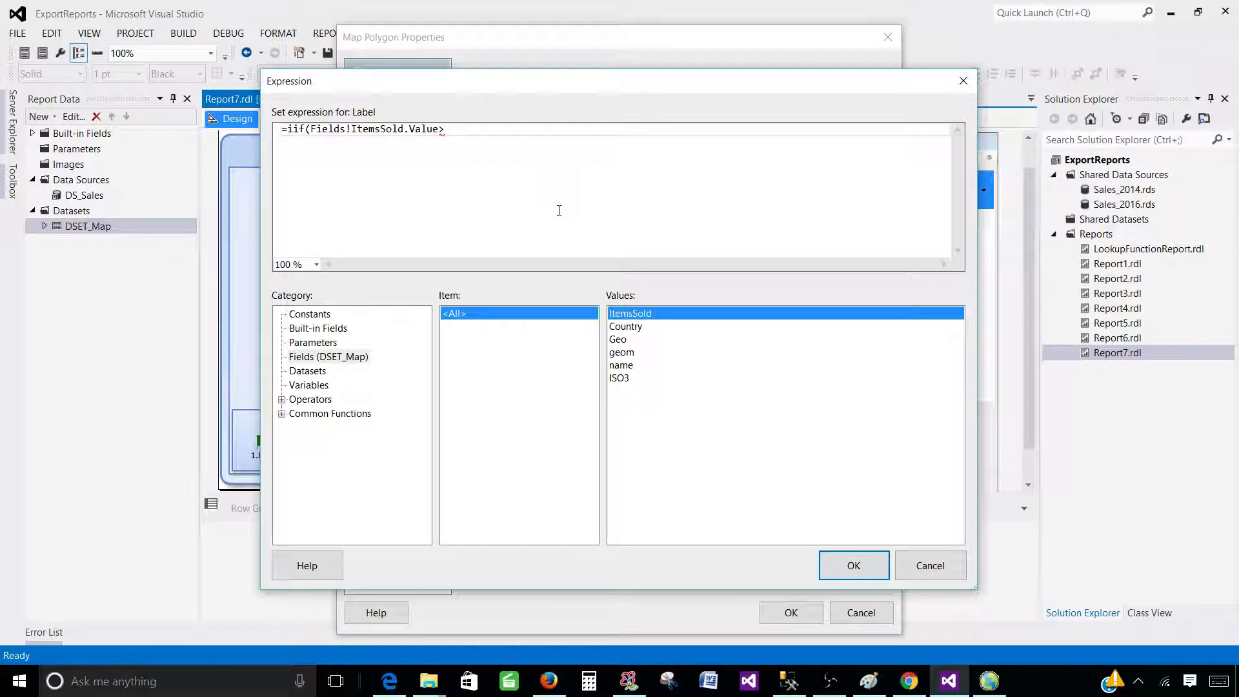
text(0,)
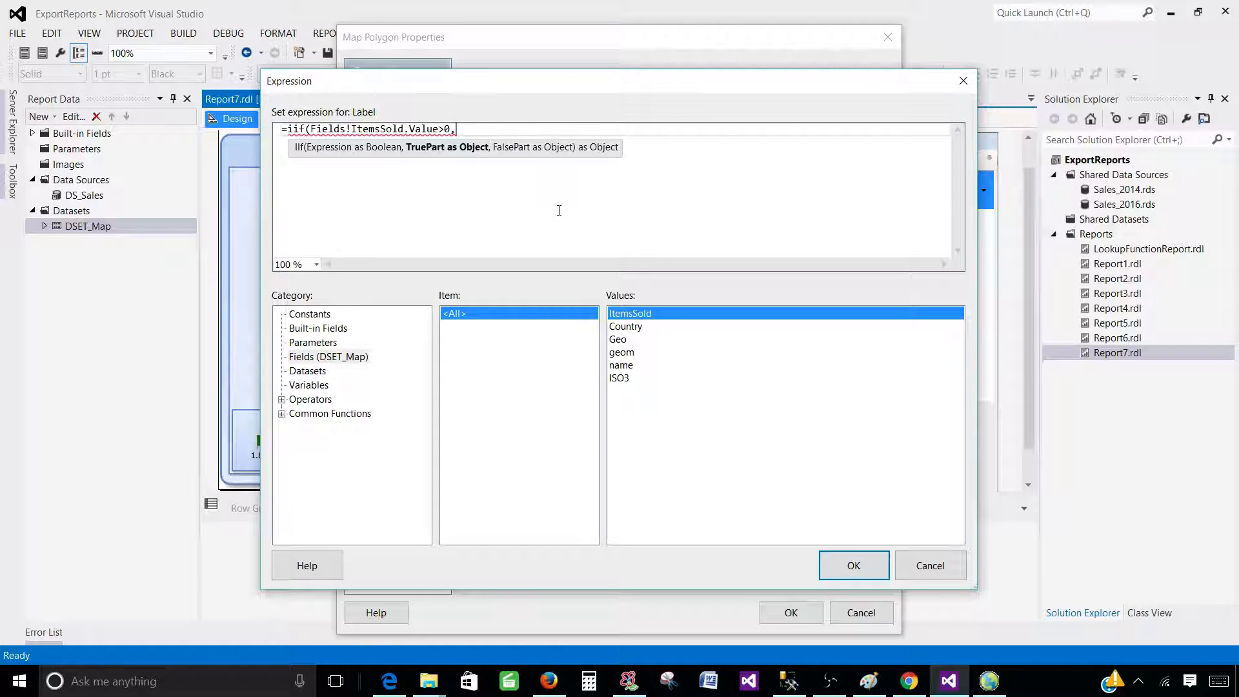
key(ctrl+v)
text(,)
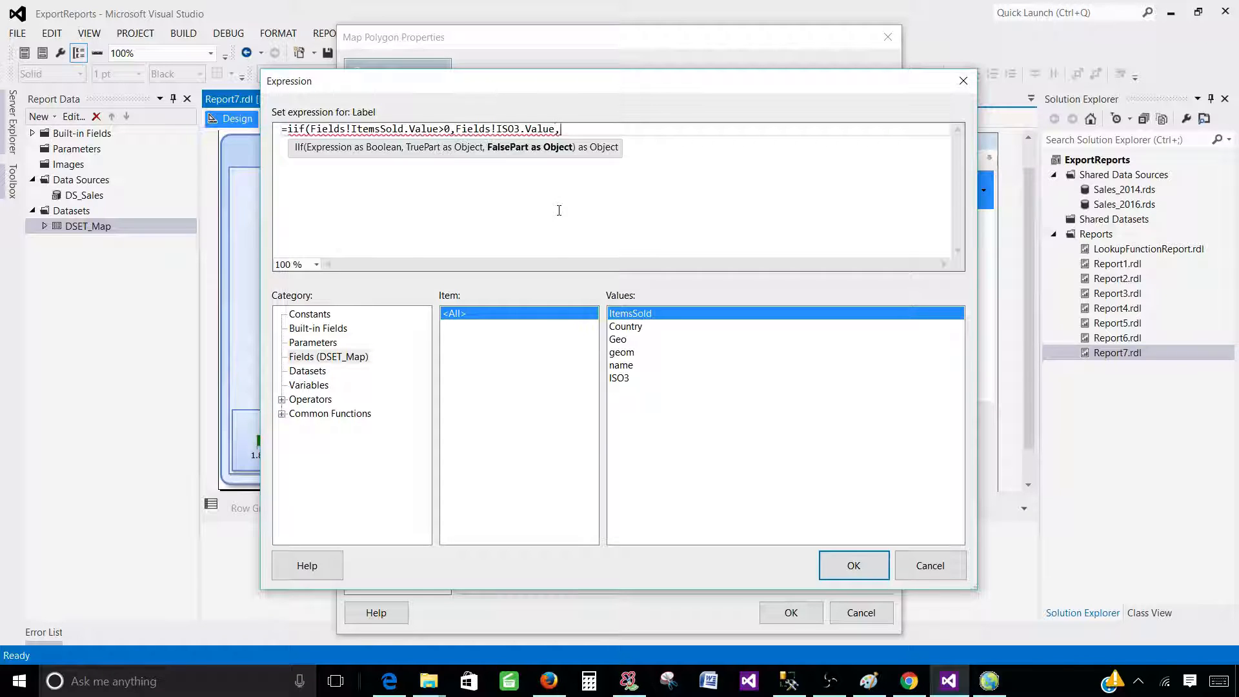
text(""))
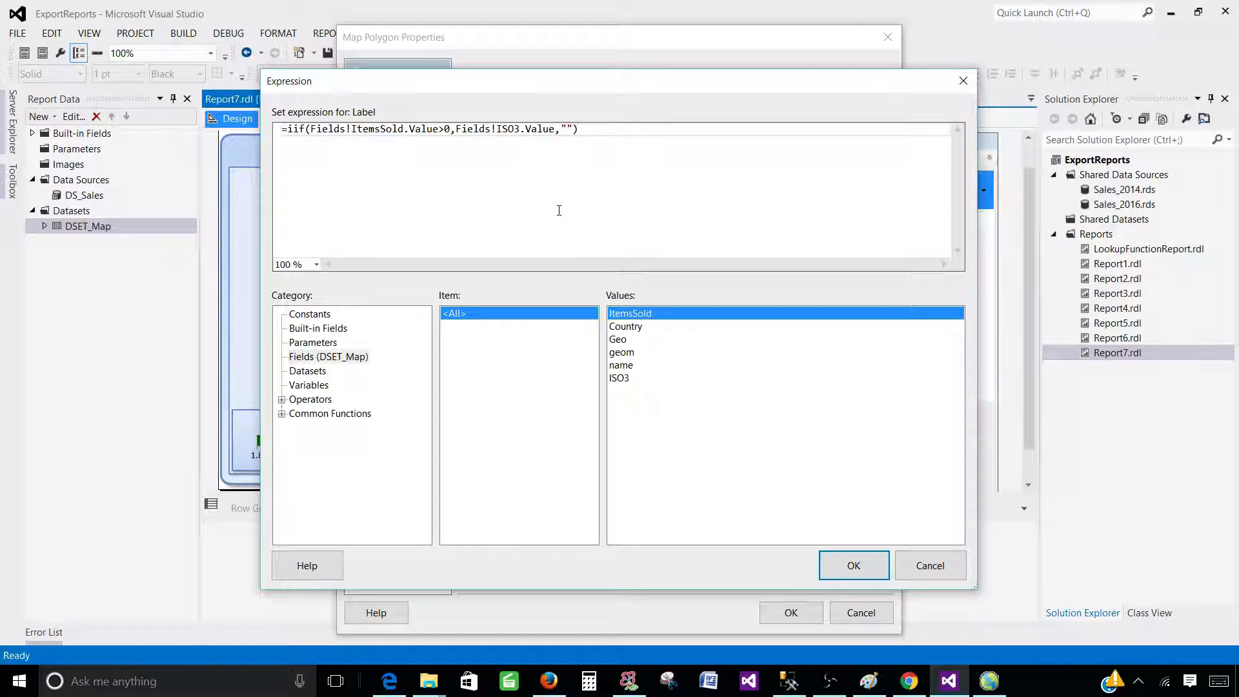
drag(438, 129, 306, 128)
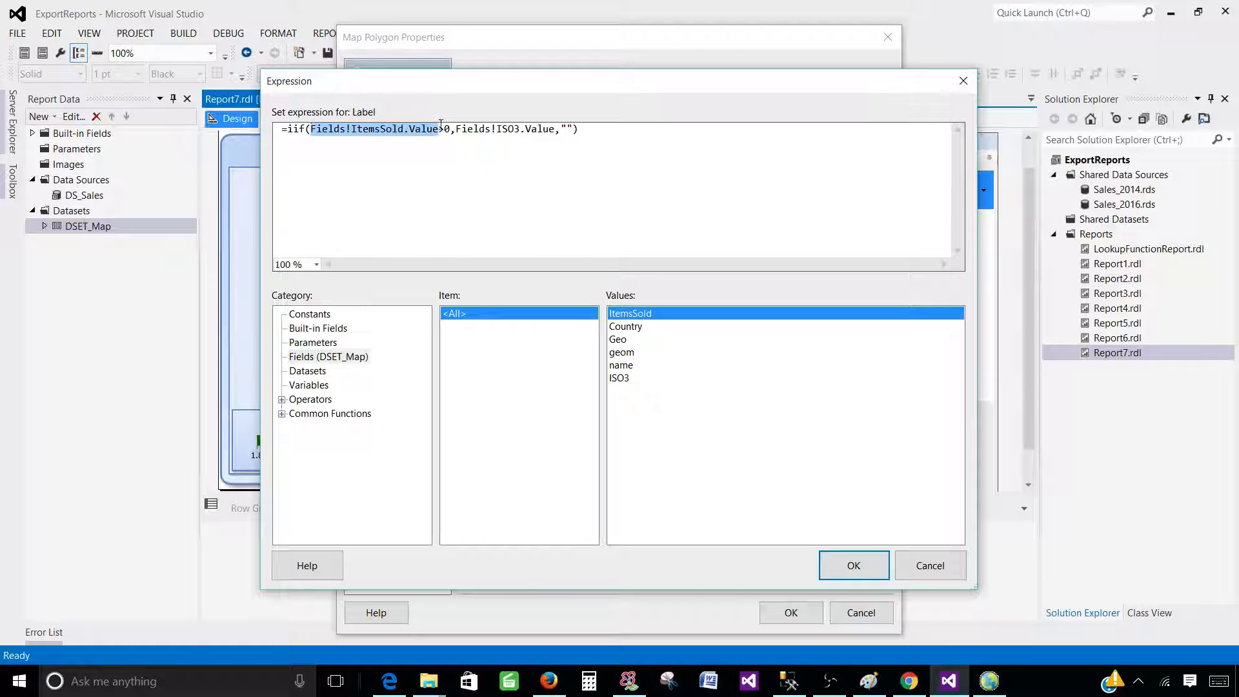
drag(457, 129, 548, 136)
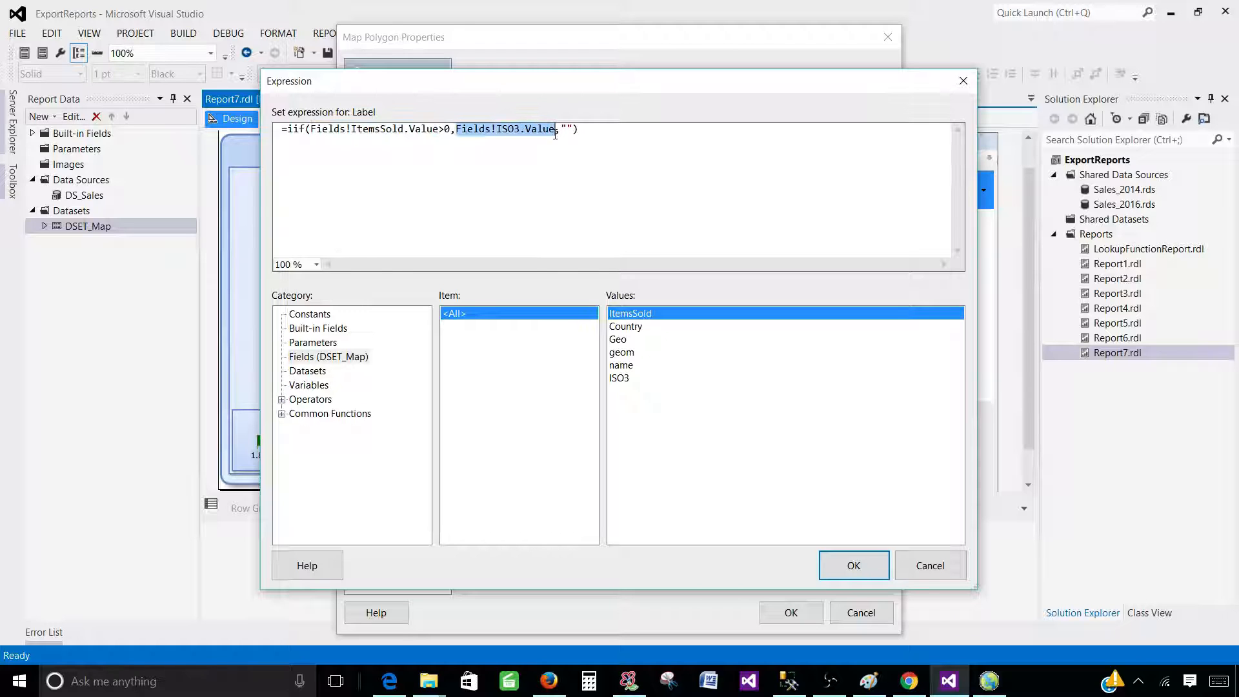
click(567, 129)
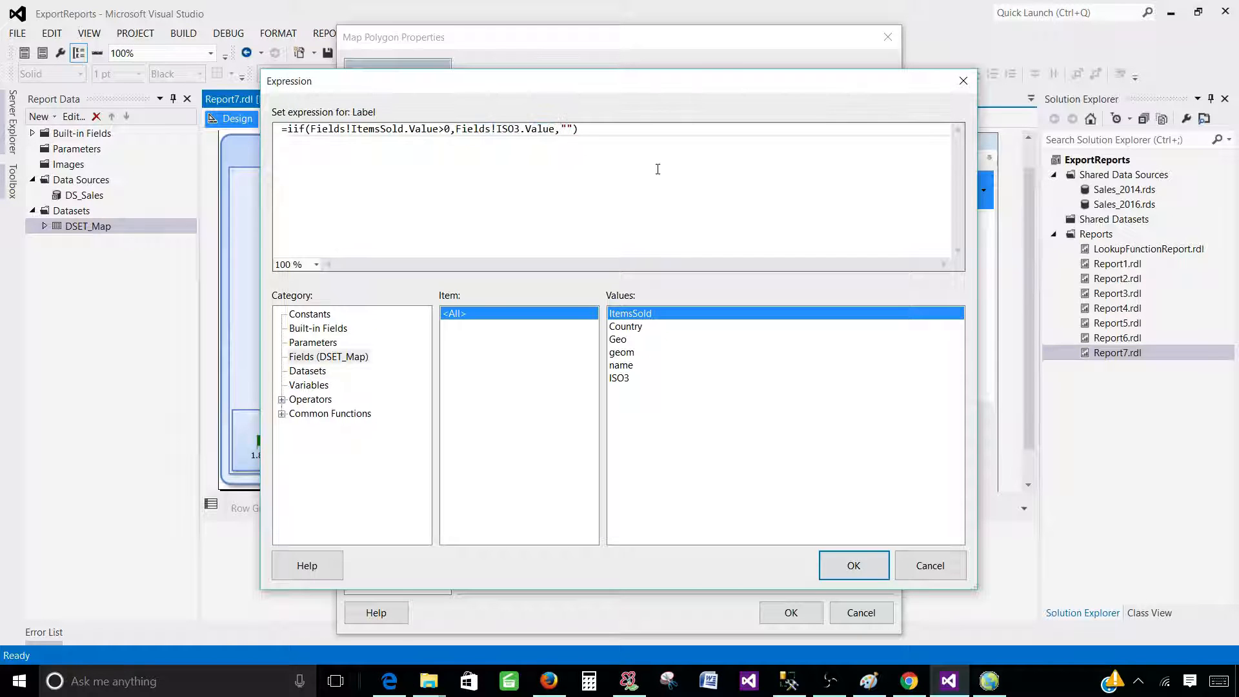
click(852, 566)
click(791, 611)
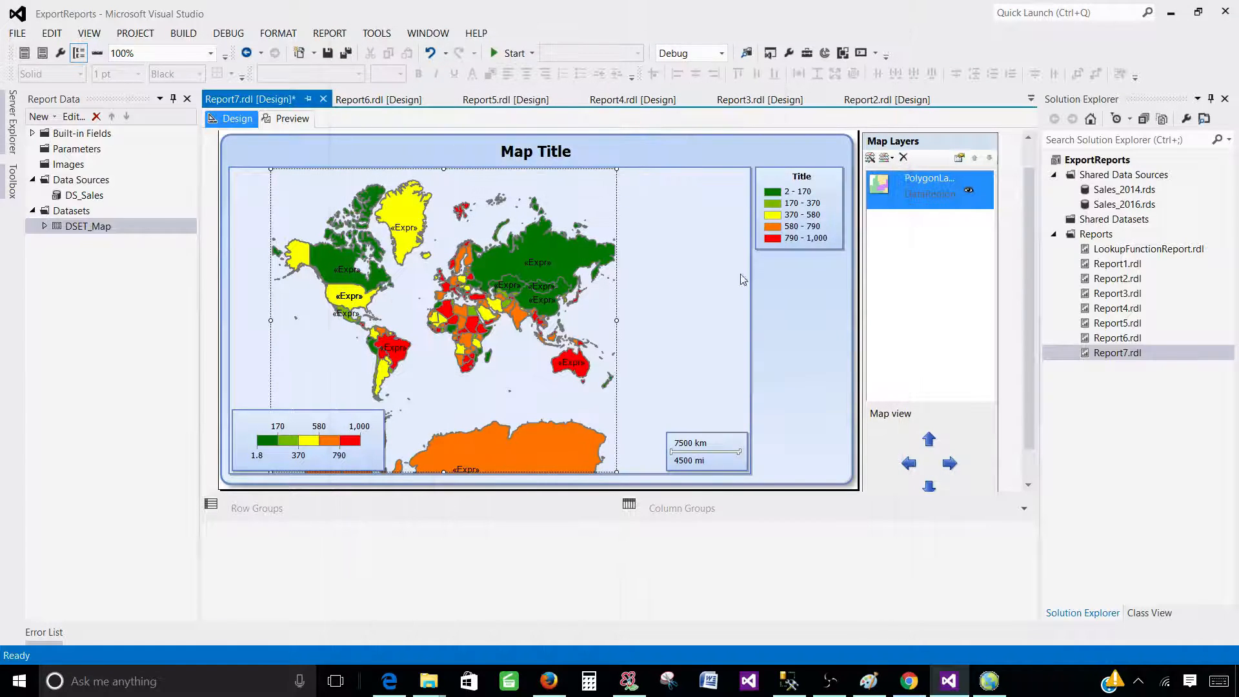
Preview the report and check the country labels and tooltips on the coloured countries
click(291, 119)
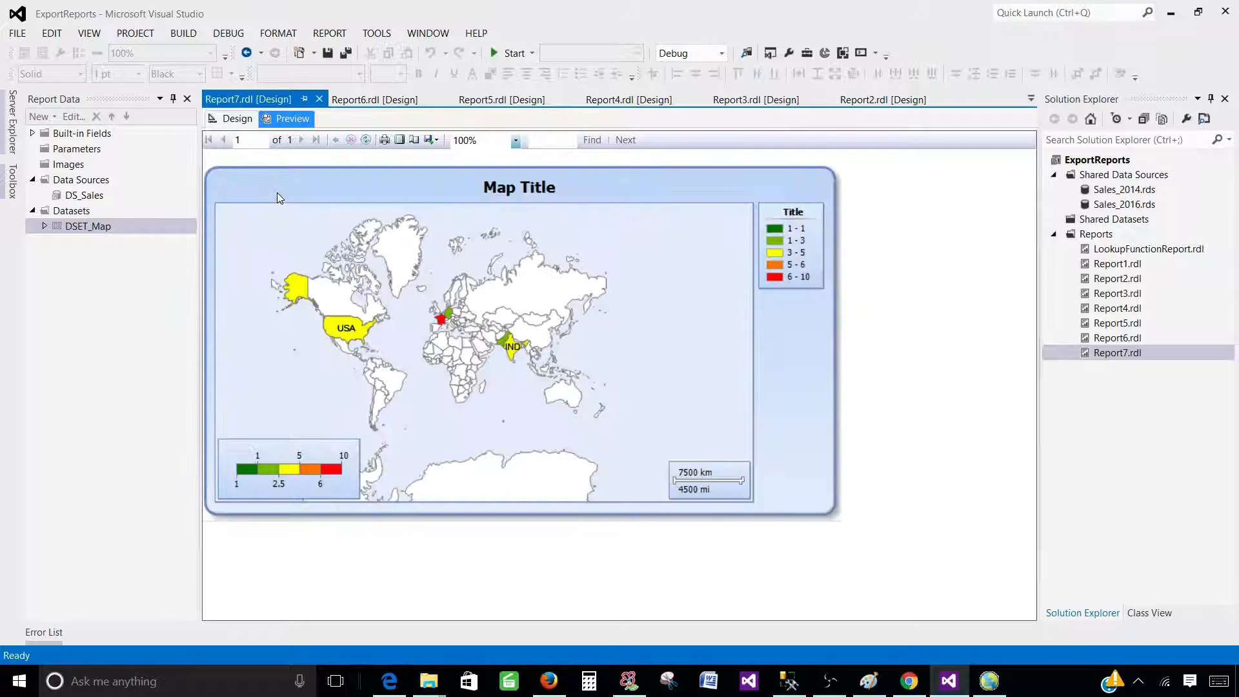
mouse_move(510, 352)
mouse_move(450, 318)
Return to design view and set the polygon layer's label visibility to True in its polygon properties
click(237, 119)
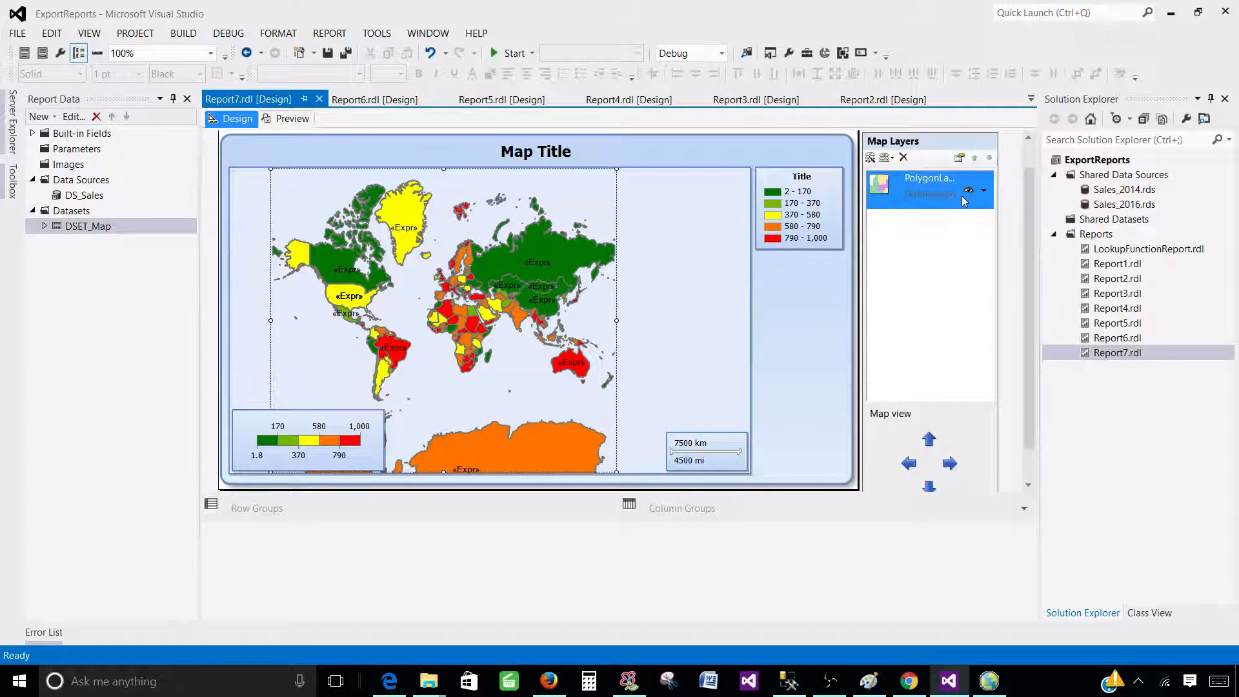
click(984, 190)
click(1018, 354)
click(593, 186)
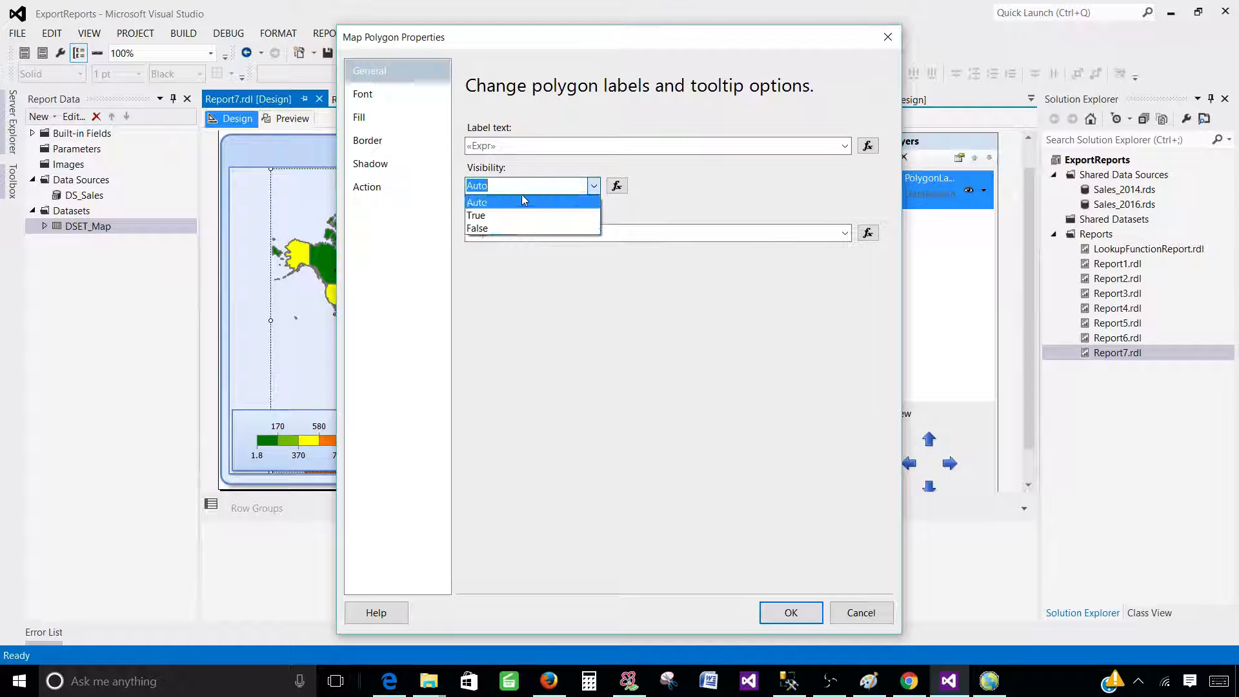
click(516, 215)
click(776, 606)
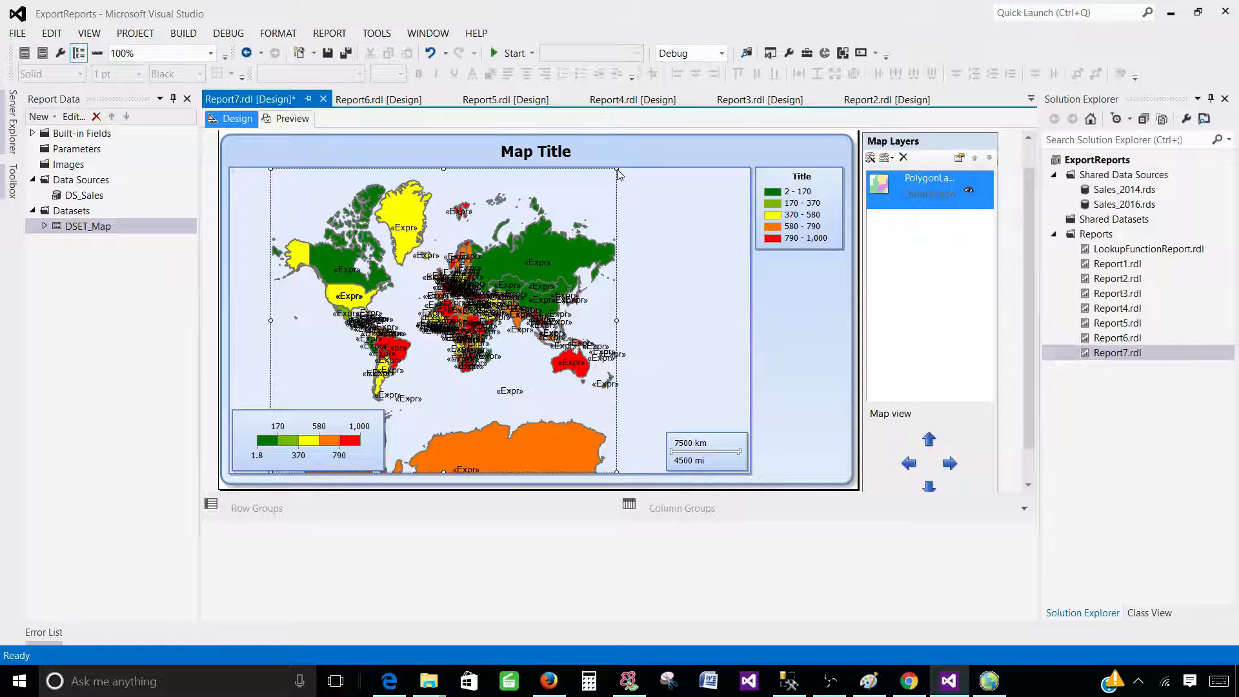
Shift the world map slightly inside its viewport and enlarge the whole map item in width and height
drag(618, 172, 630, 181)
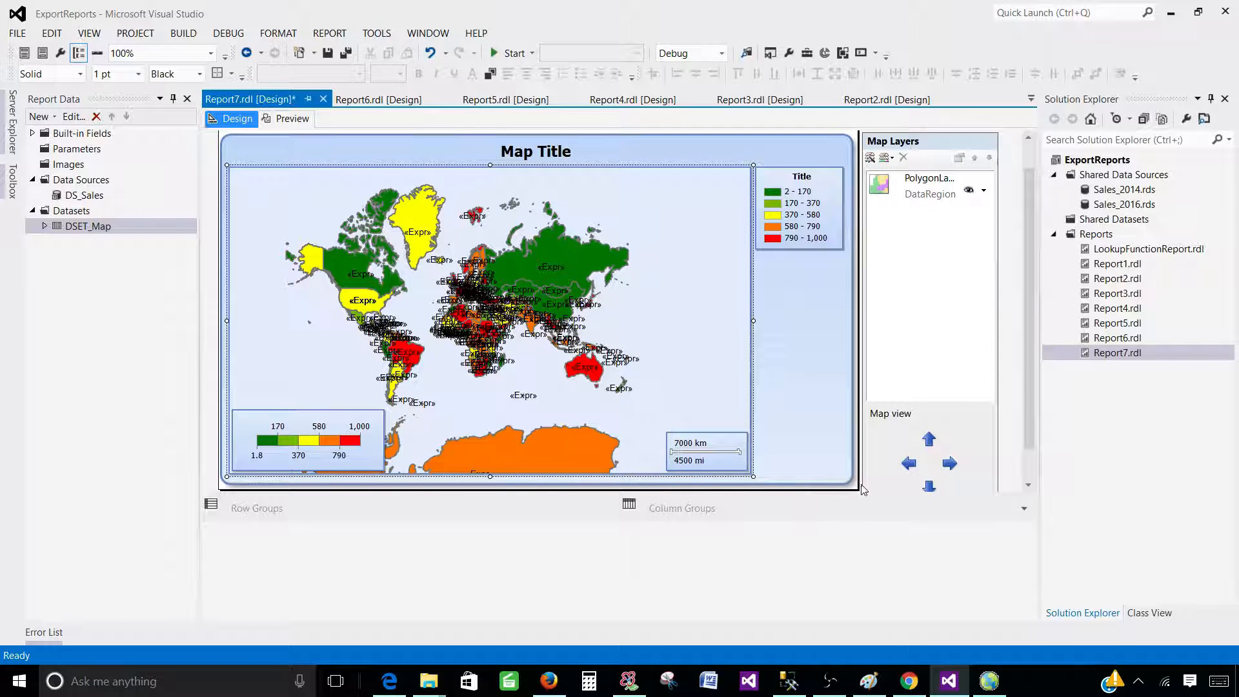
click(1004, 299)
click(834, 299)
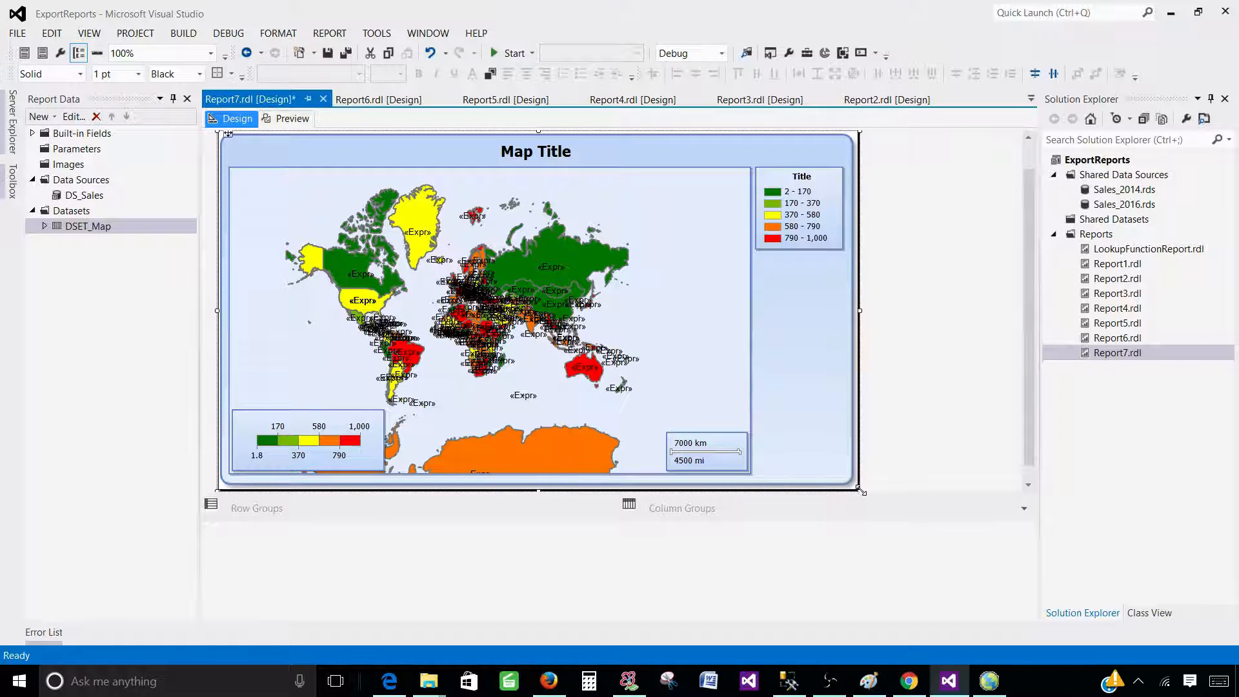
drag(862, 494, 994, 570)
Preview the report and check the country labels on the enlarged map
click(290, 119)
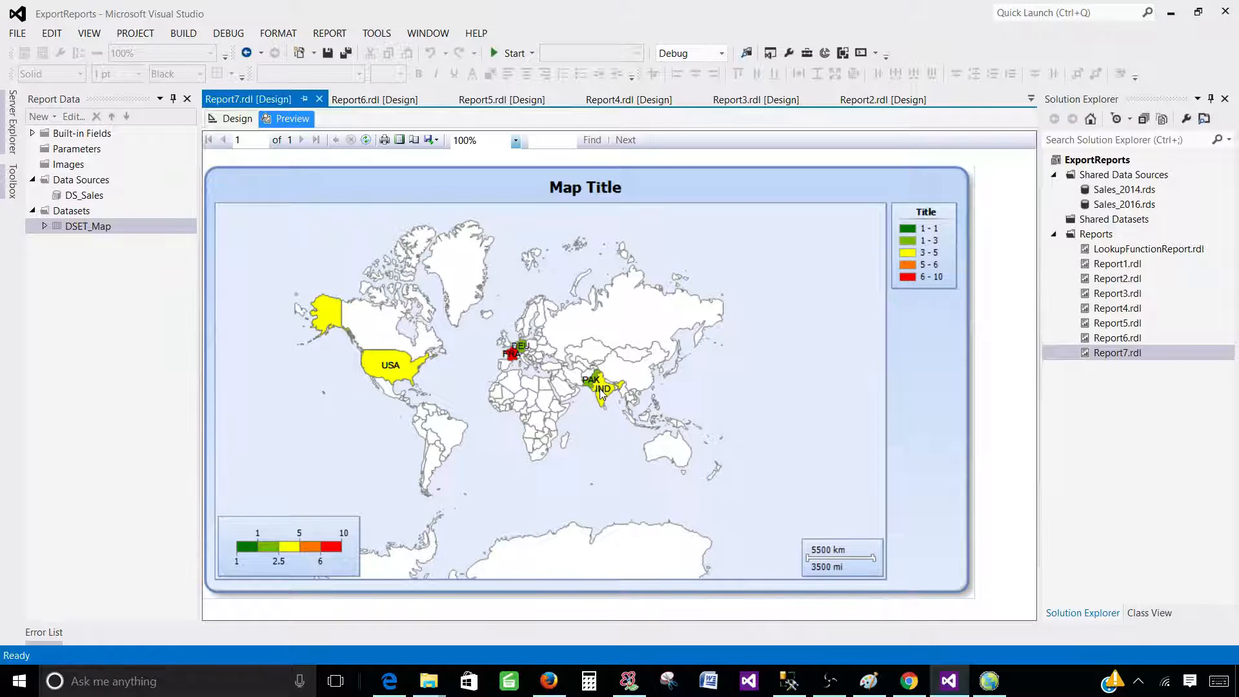
mouse_move(604, 395)
mouse_move(521, 346)
mouse_move(390, 364)
Back in design view, open the polygon layer's color rule and choose to visualize data by using custom colors
click(228, 120)
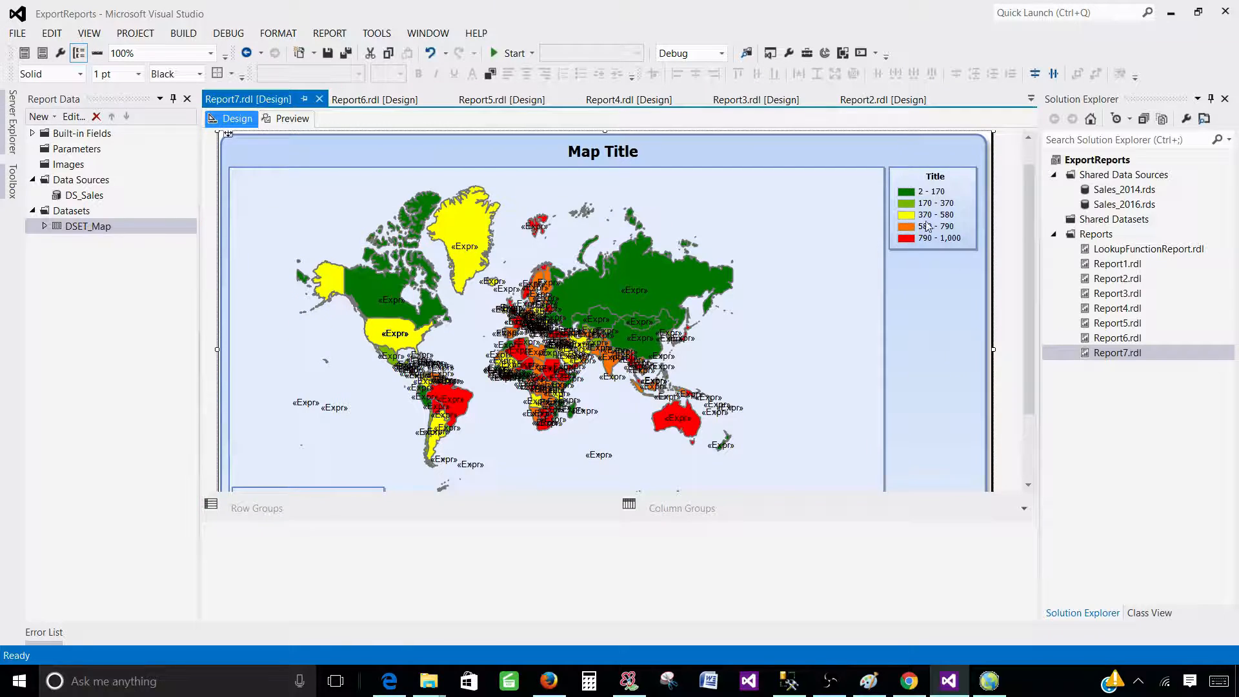
click(961, 239)
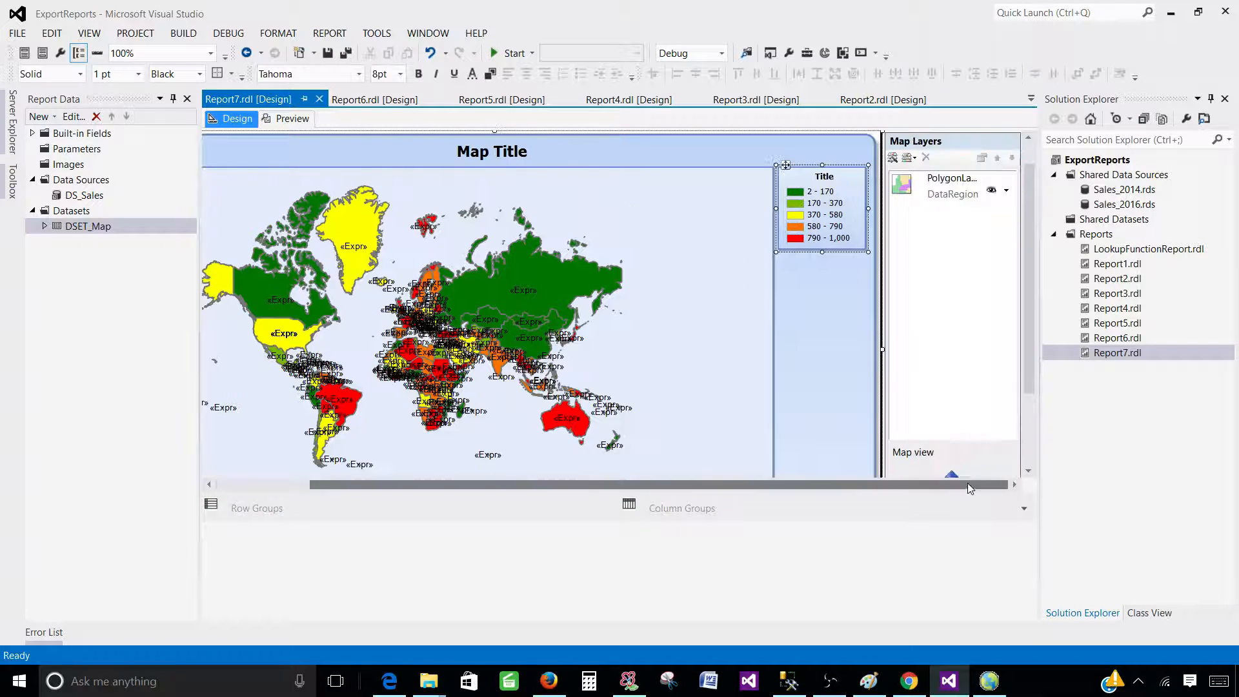
click(1004, 192)
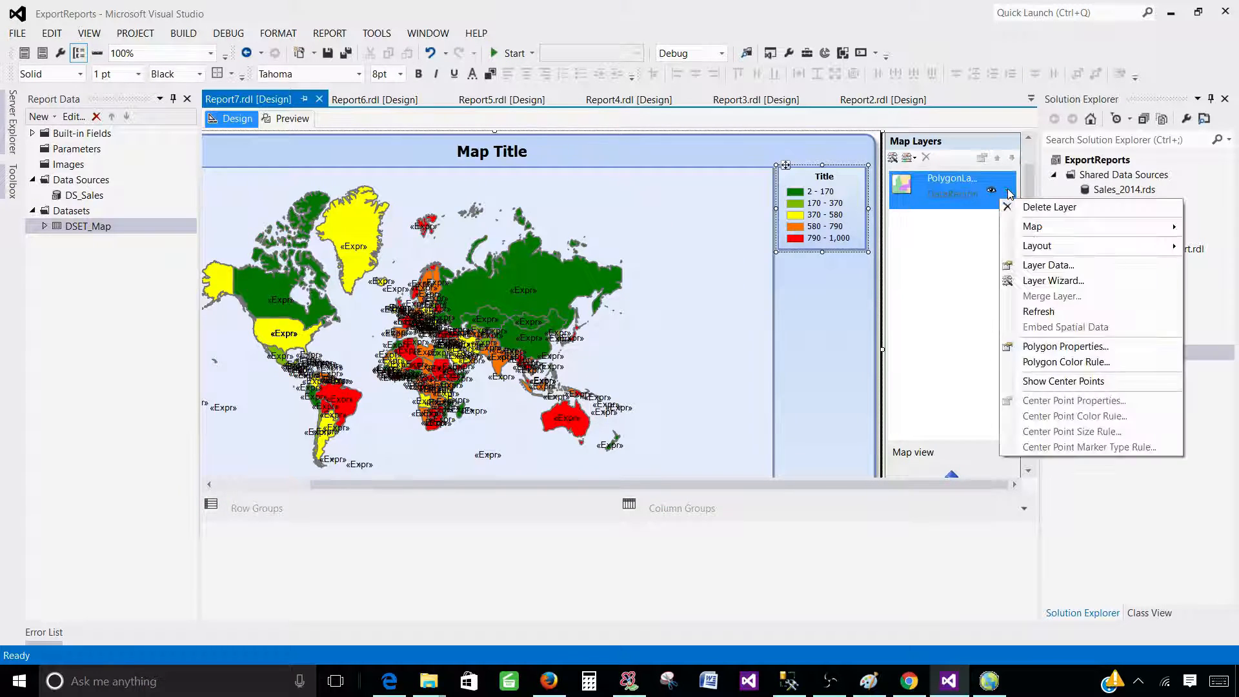
click(1086, 368)
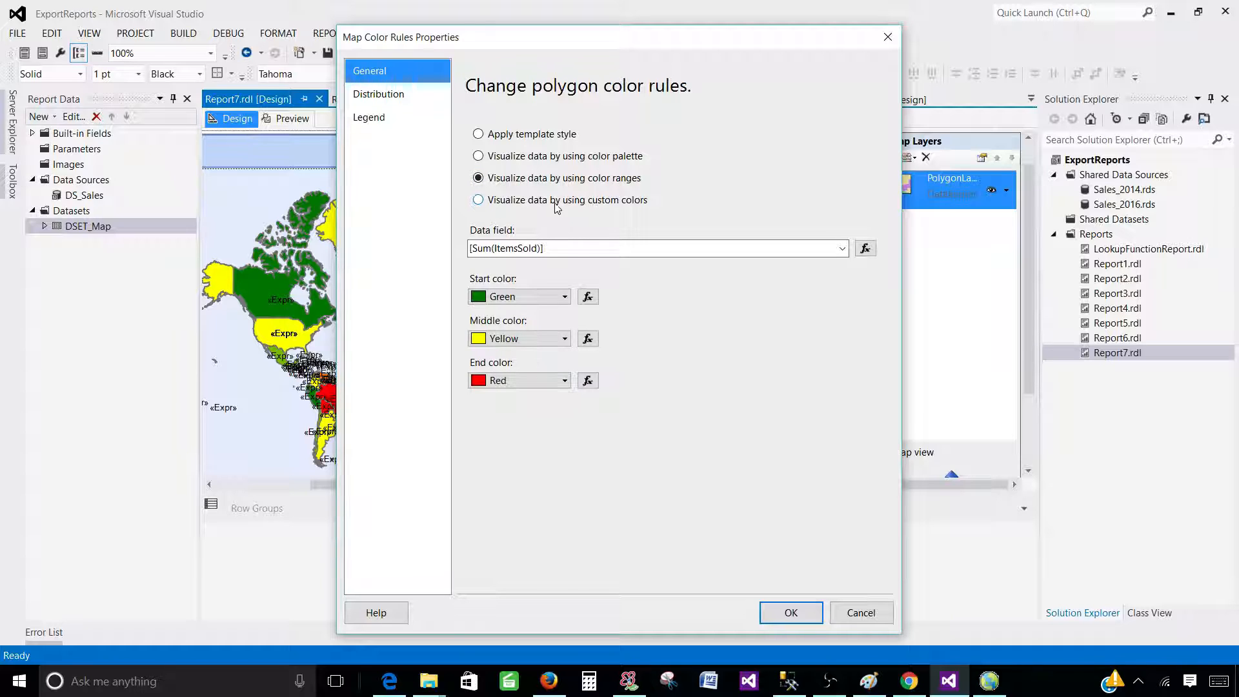
click(544, 205)
Add three custom colors to the polygon color rule in the order Sea Green, Yellow and Red
click(479, 300)
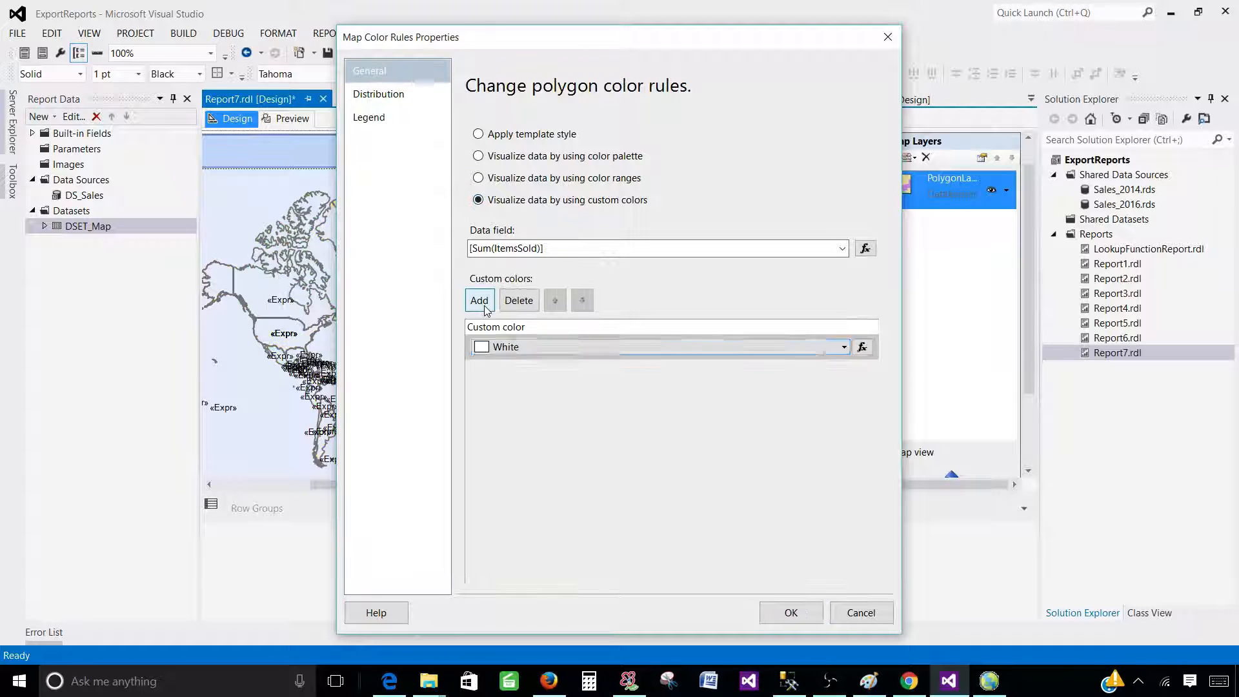
click(545, 354)
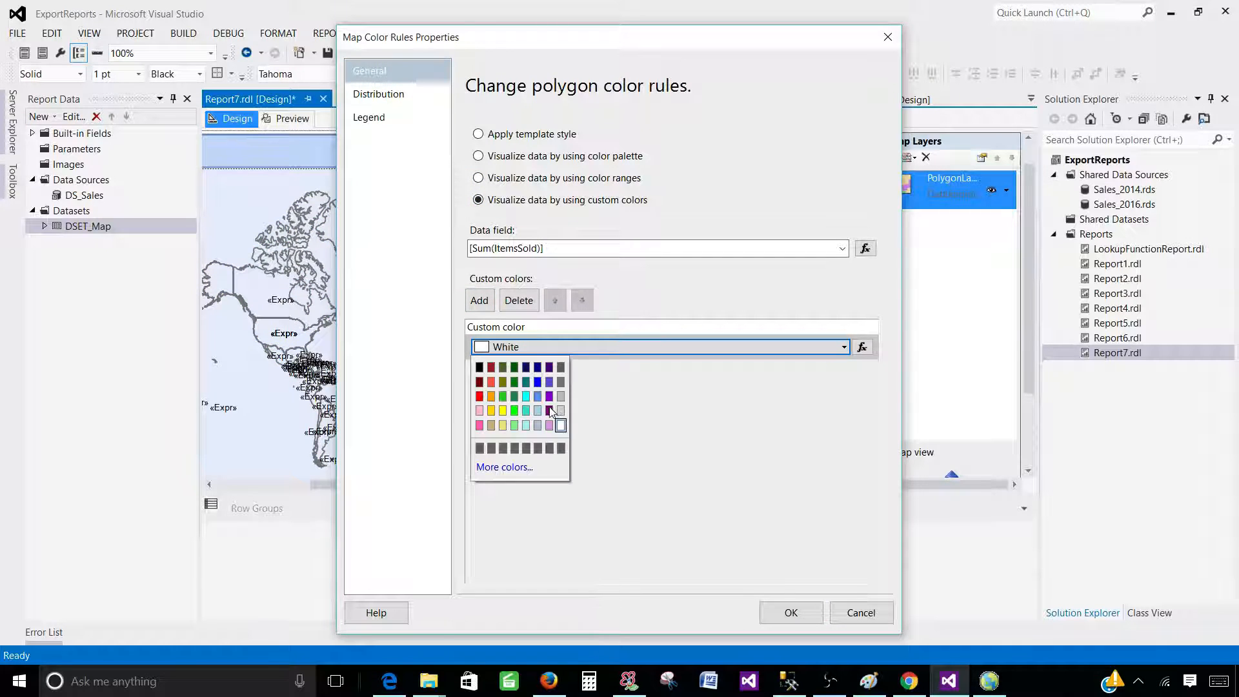
click(515, 389)
click(480, 300)
click(518, 371)
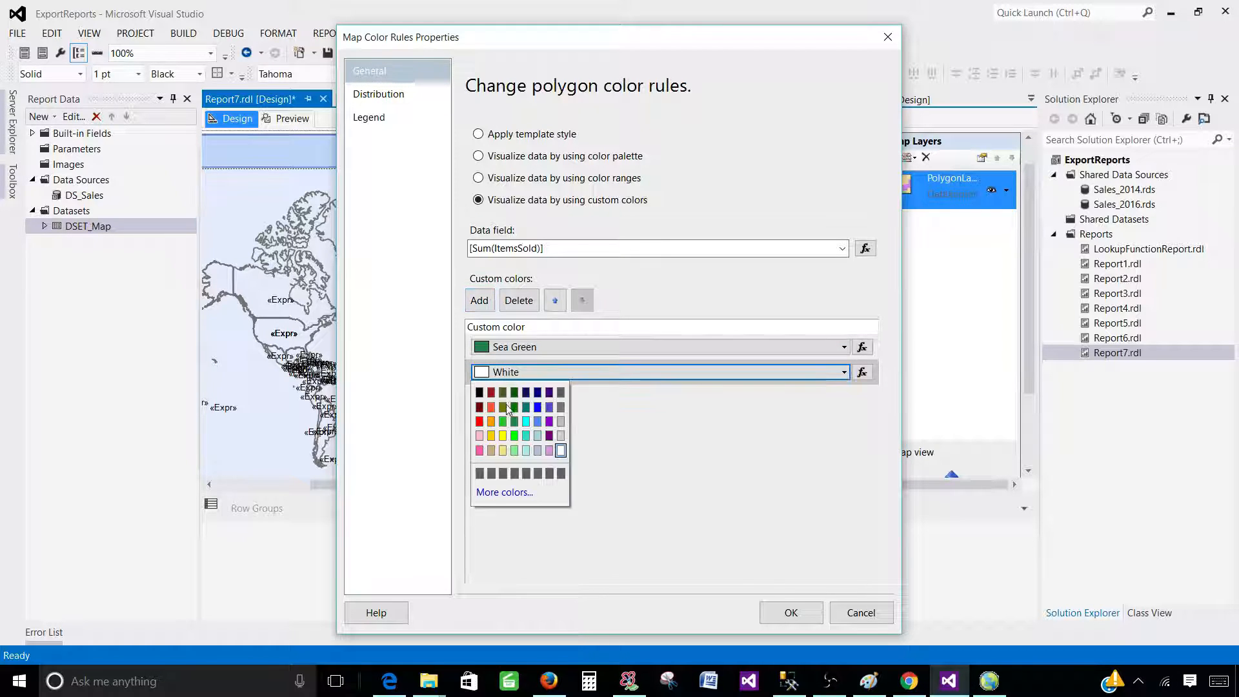
click(506, 439)
click(479, 300)
click(509, 397)
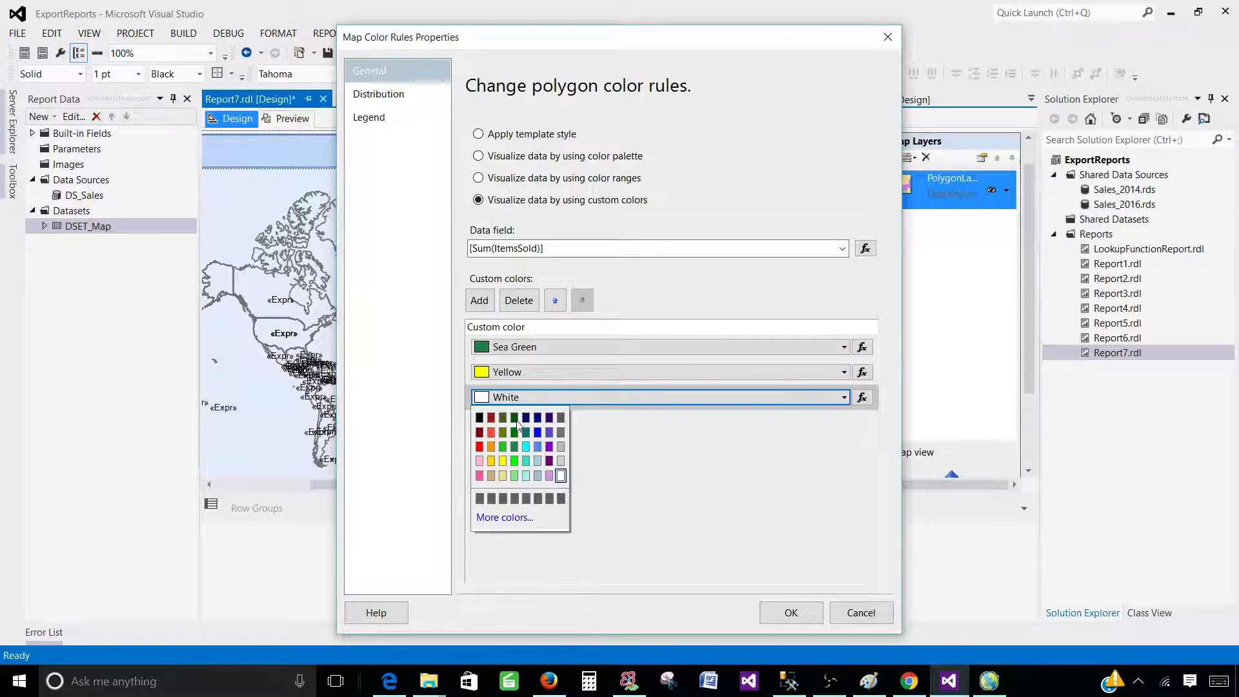
click(479, 446)
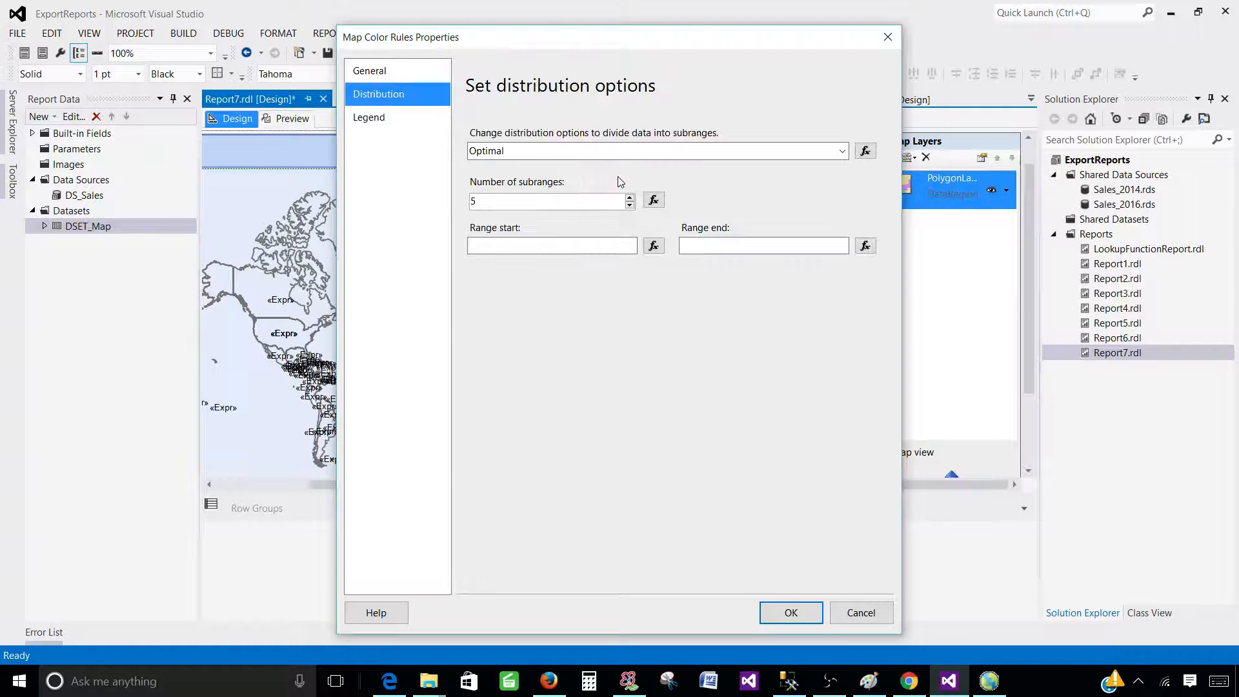
Set the color rule's distribution to Custom and add two buckets, from 0 to 2 and from 2 to 5
click(825, 150)
click(517, 203)
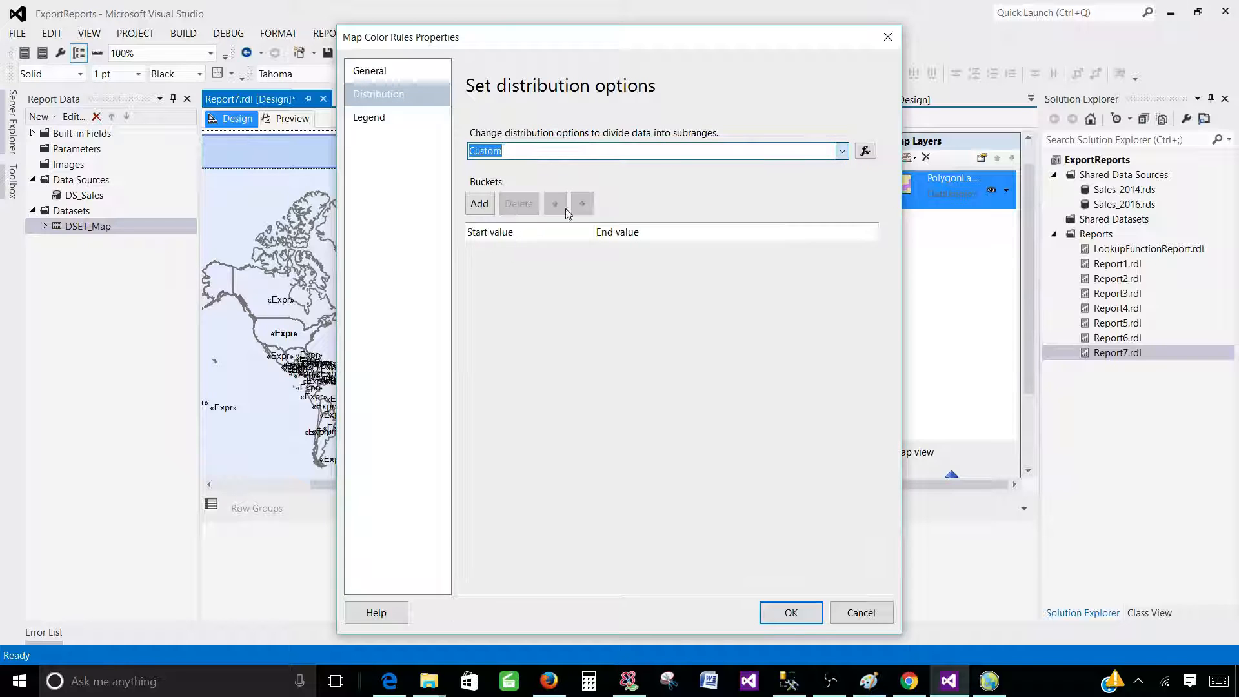
click(479, 204)
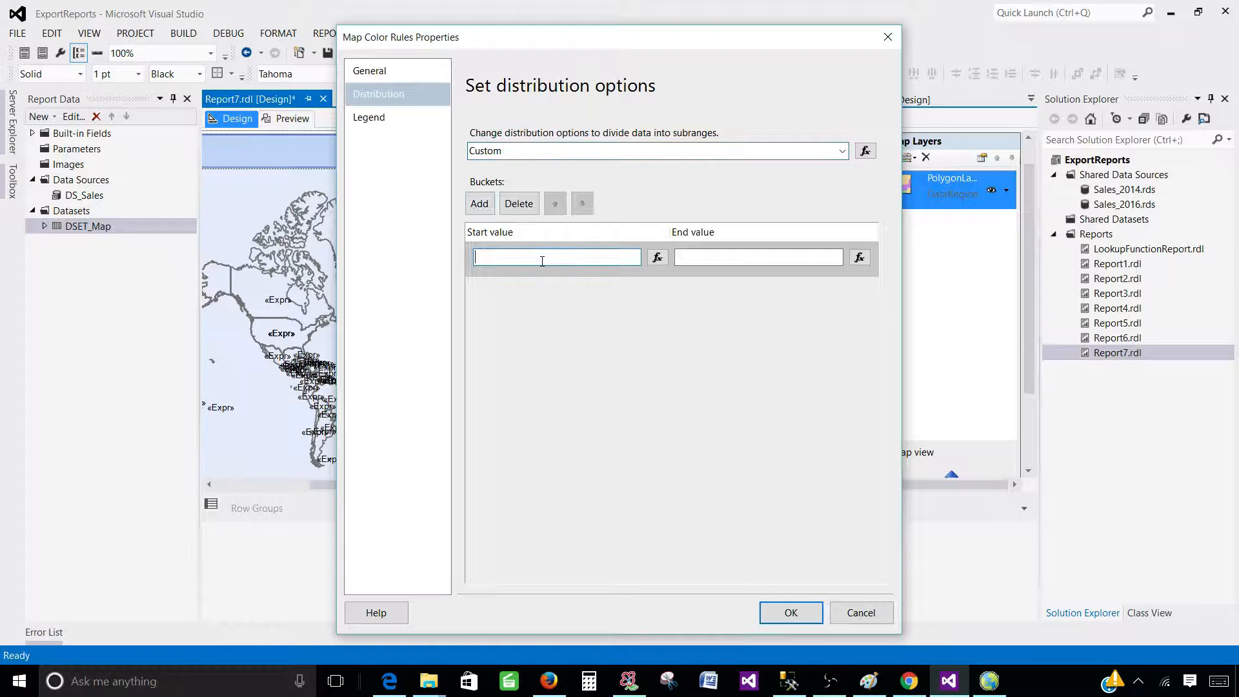
text(0)
click(709, 257)
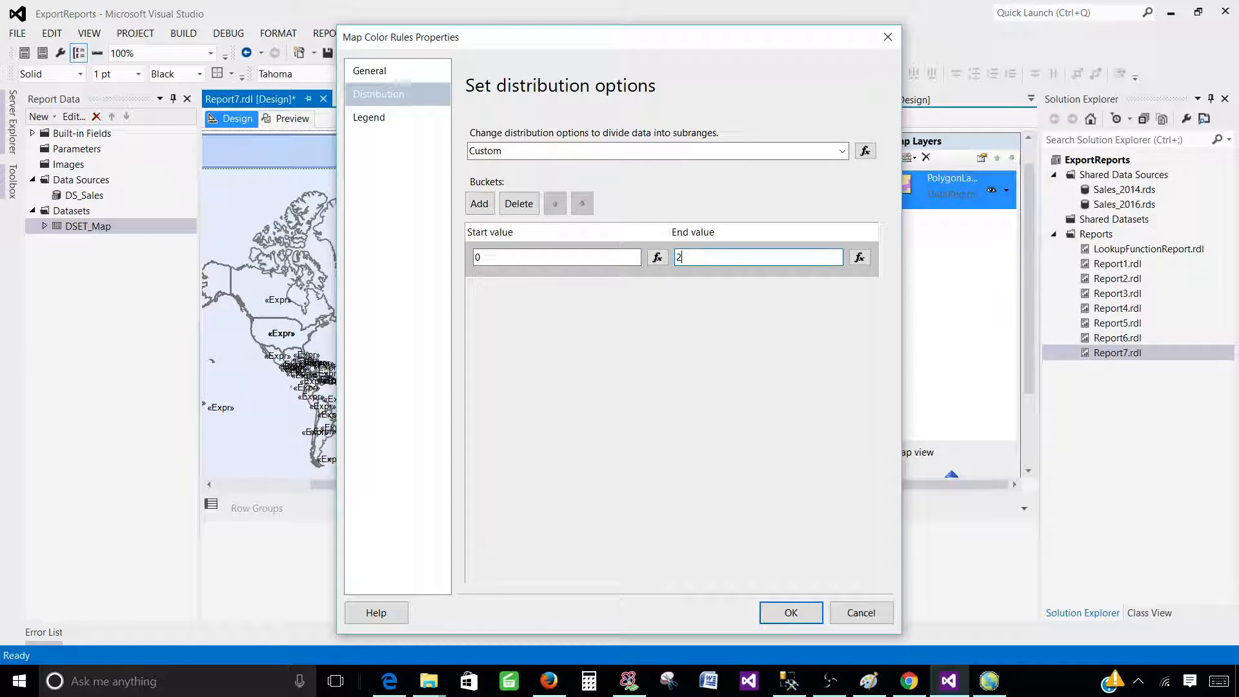
click(479, 203)
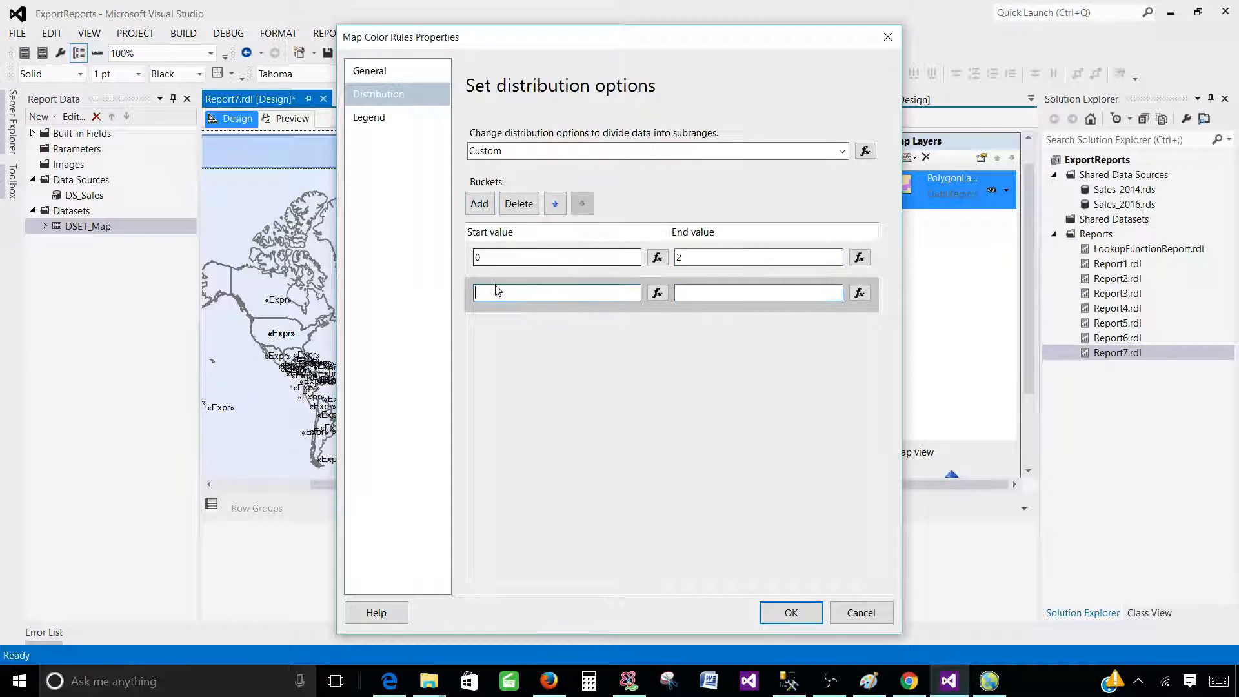
text(2)
click(710, 291)
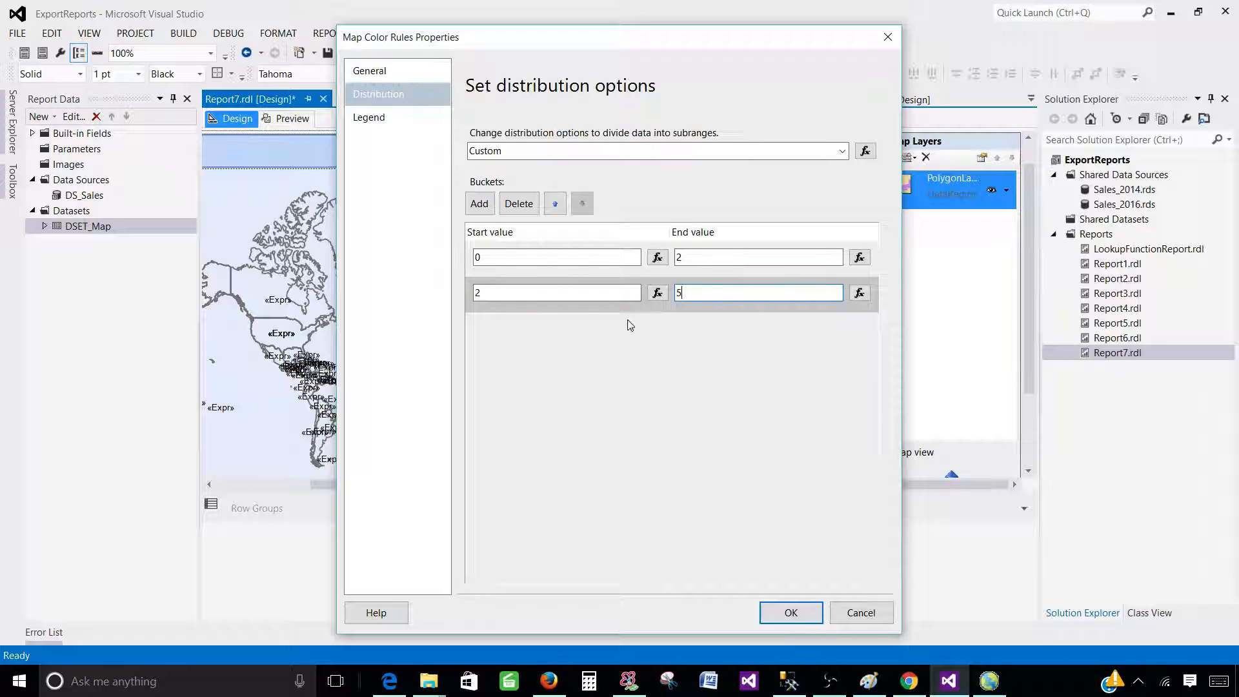
Add a third bucket starting at 5 with the end value expression =max(Fields!ItemsSold.Value)
click(478, 203)
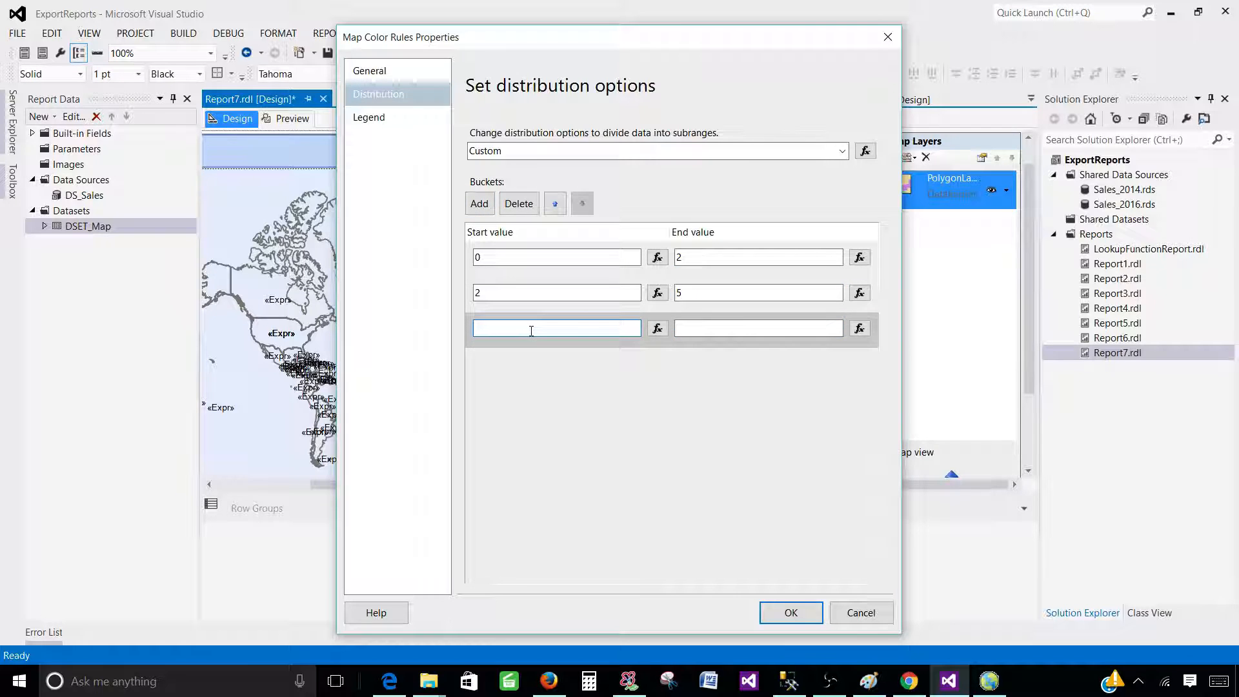
text(5)
click(859, 329)
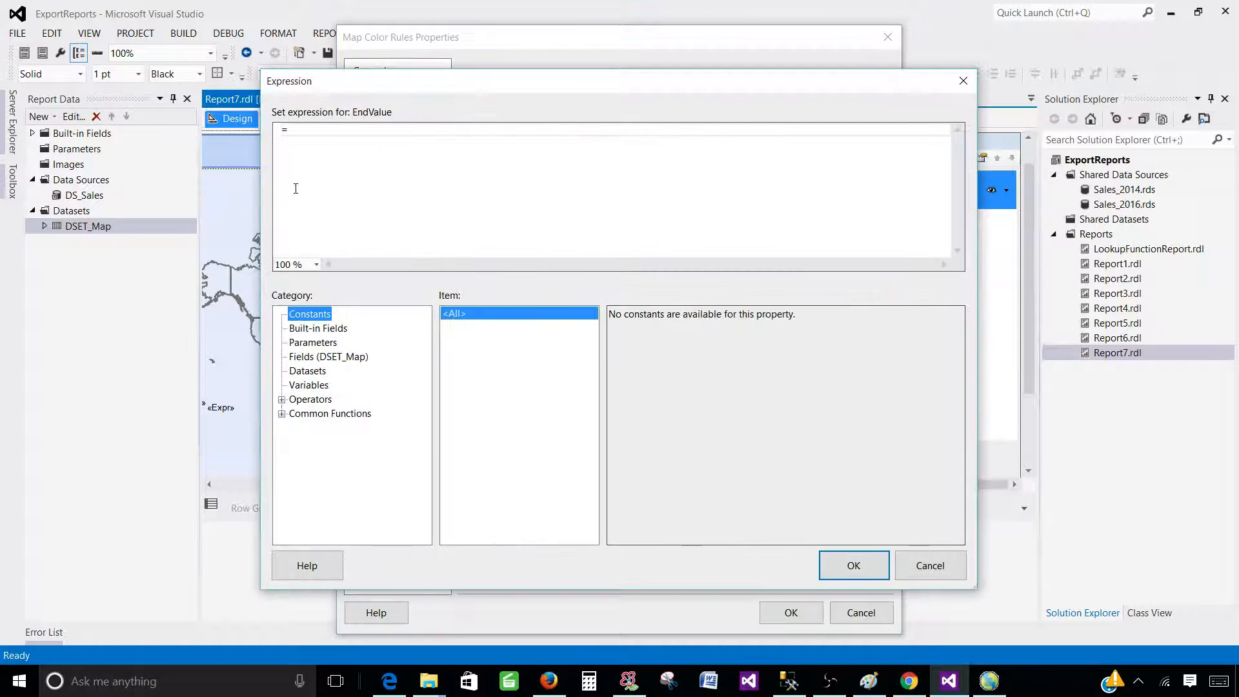
click(328, 357)
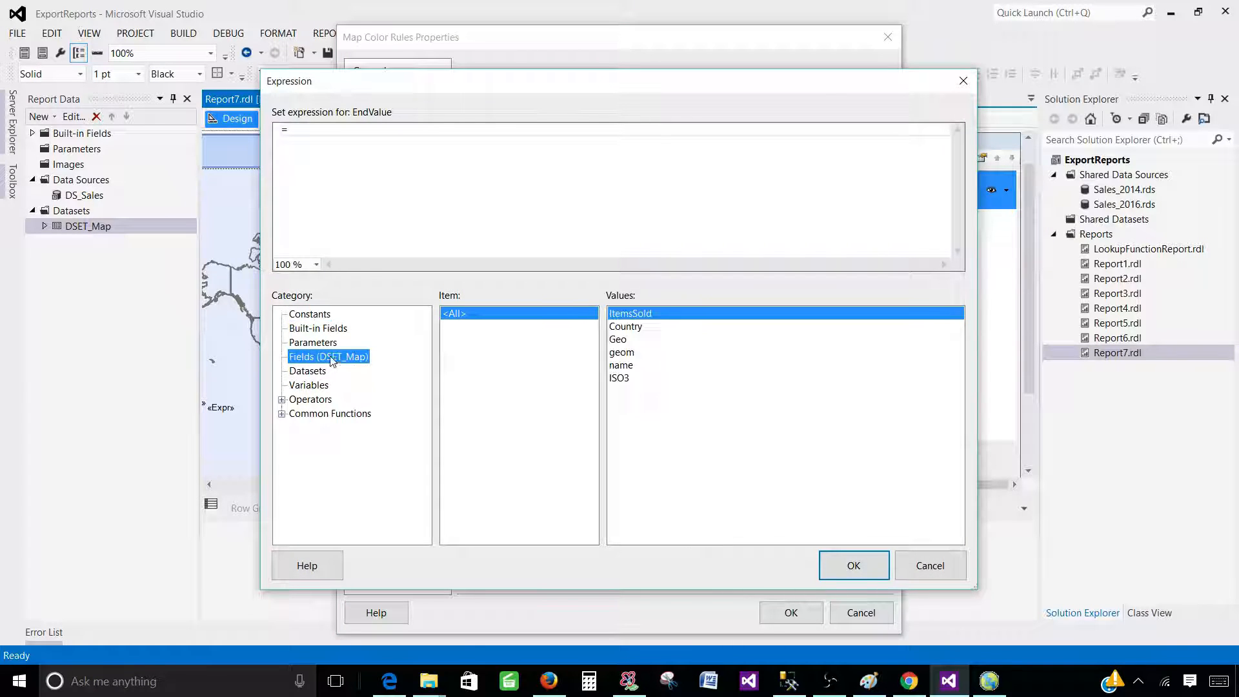
click(321, 131)
text(max()
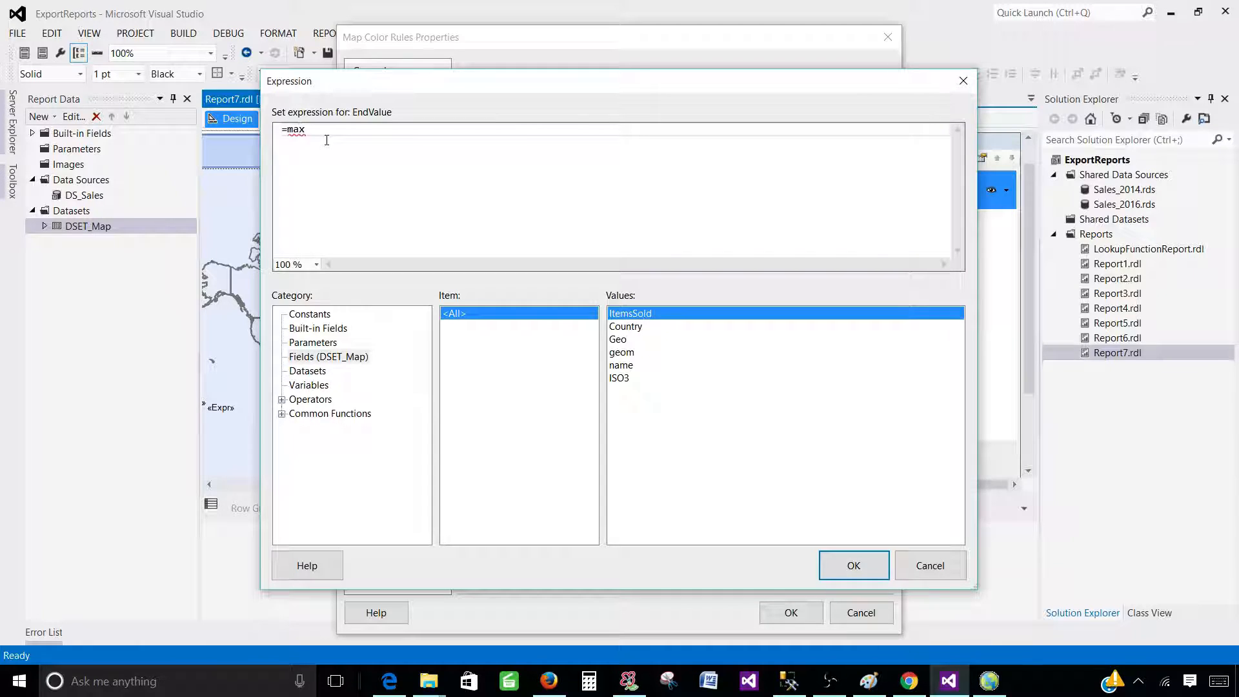
double_click(665, 316)
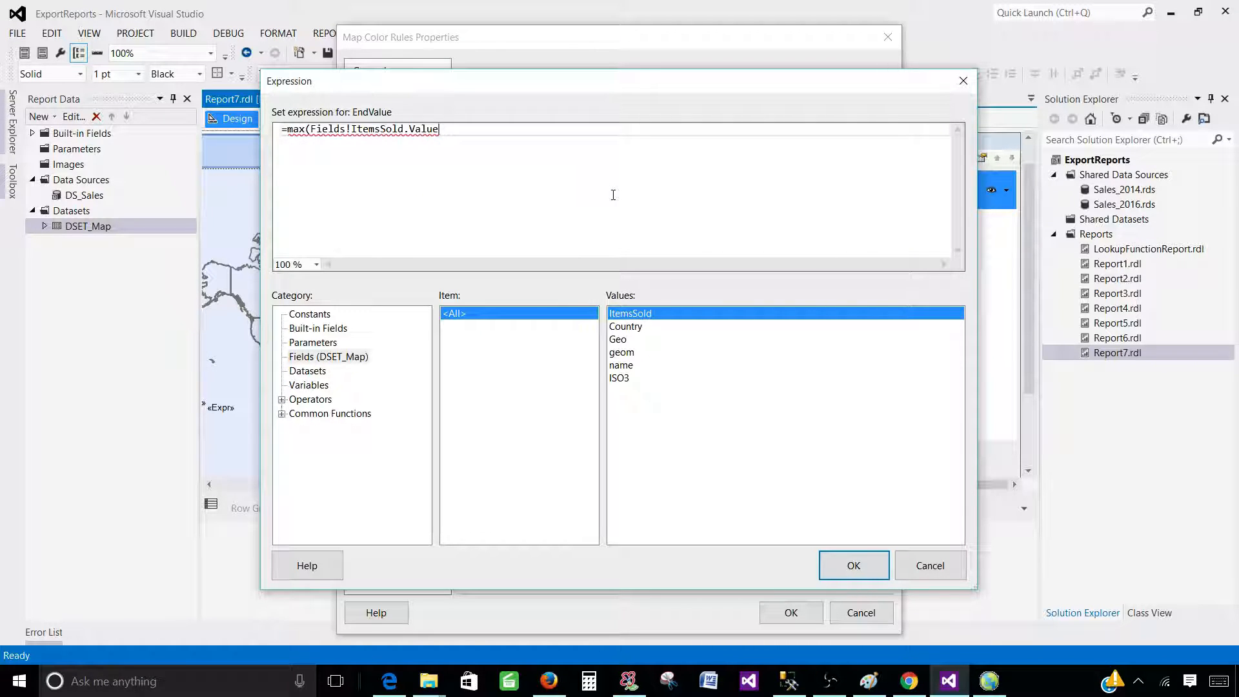
text())
click(850, 564)
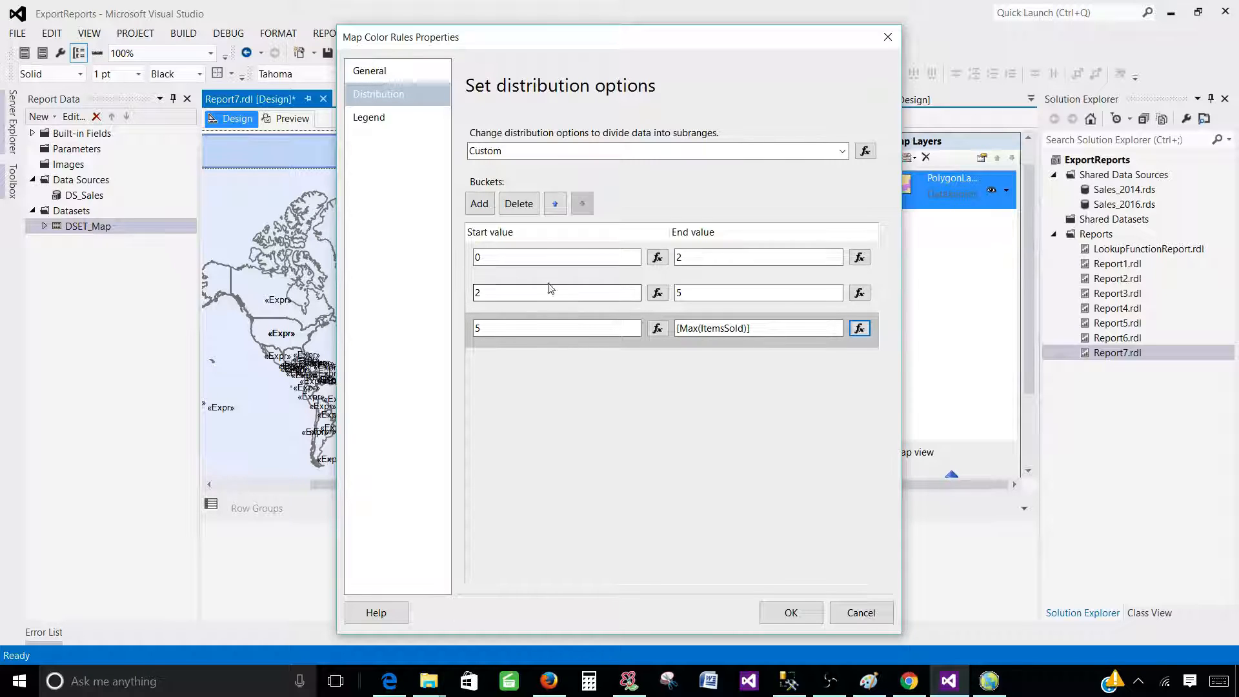
Review the start and end values of the buckets and apply the polygon color rule
click(478, 257)
key(Tab)
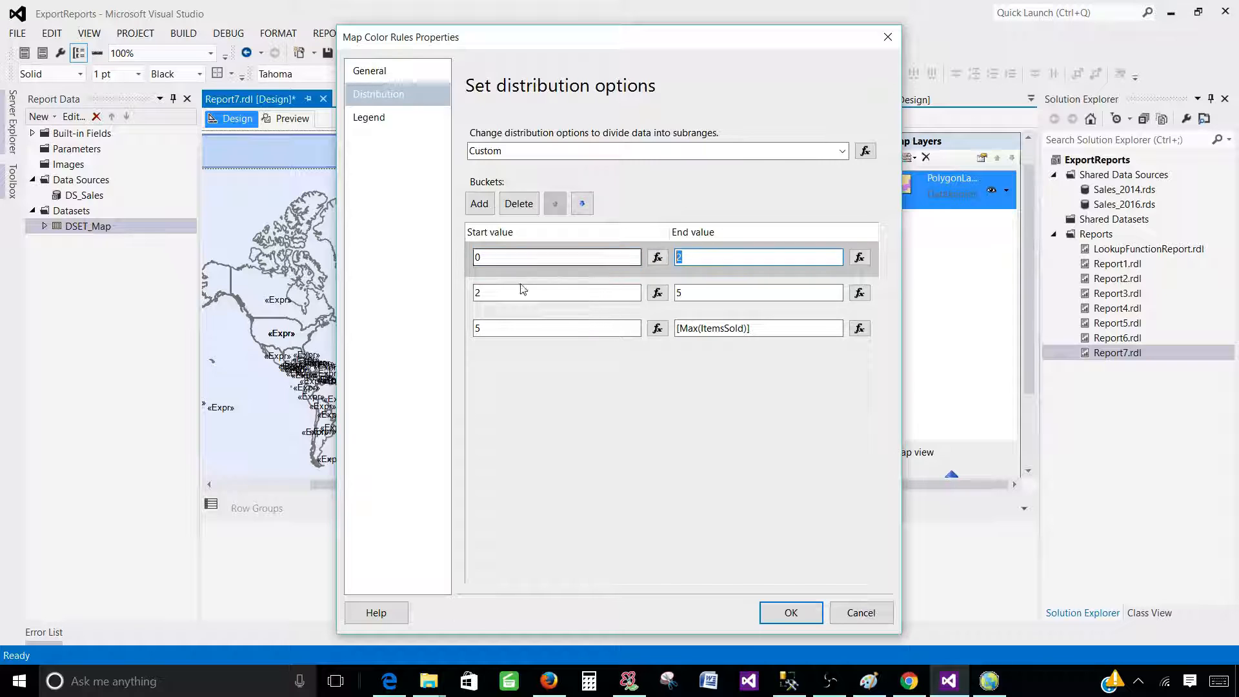
click(589, 291)
click(705, 256)
click(715, 264)
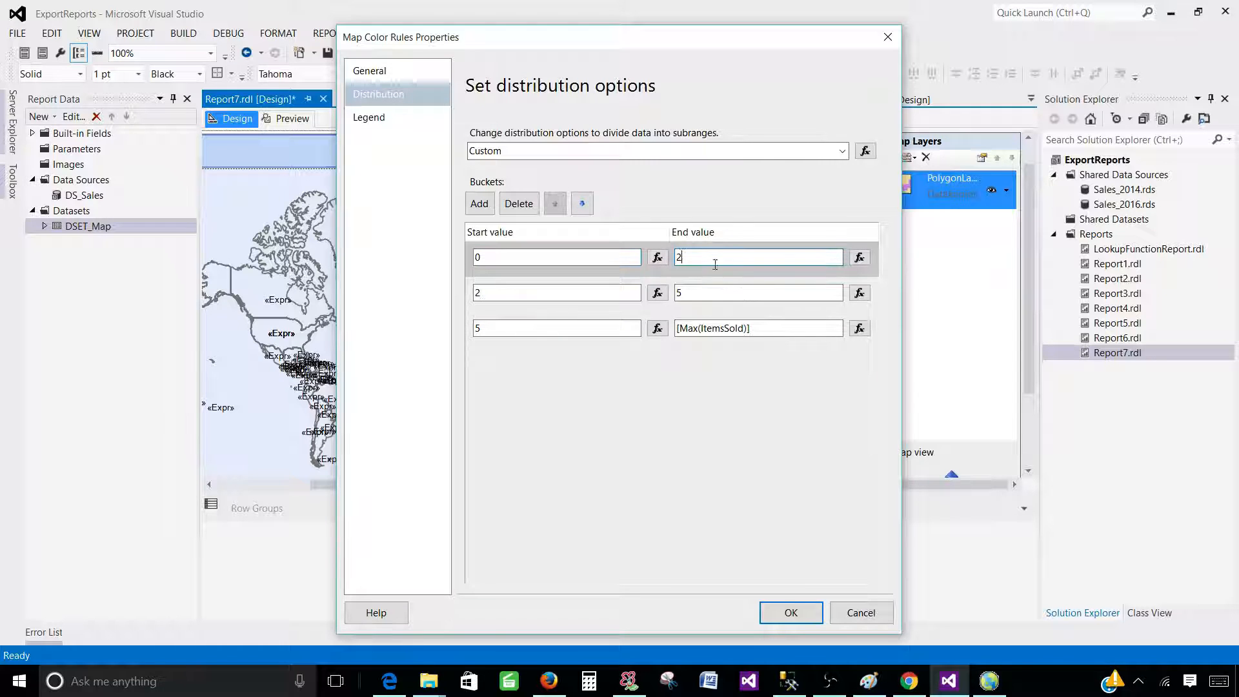
click(503, 292)
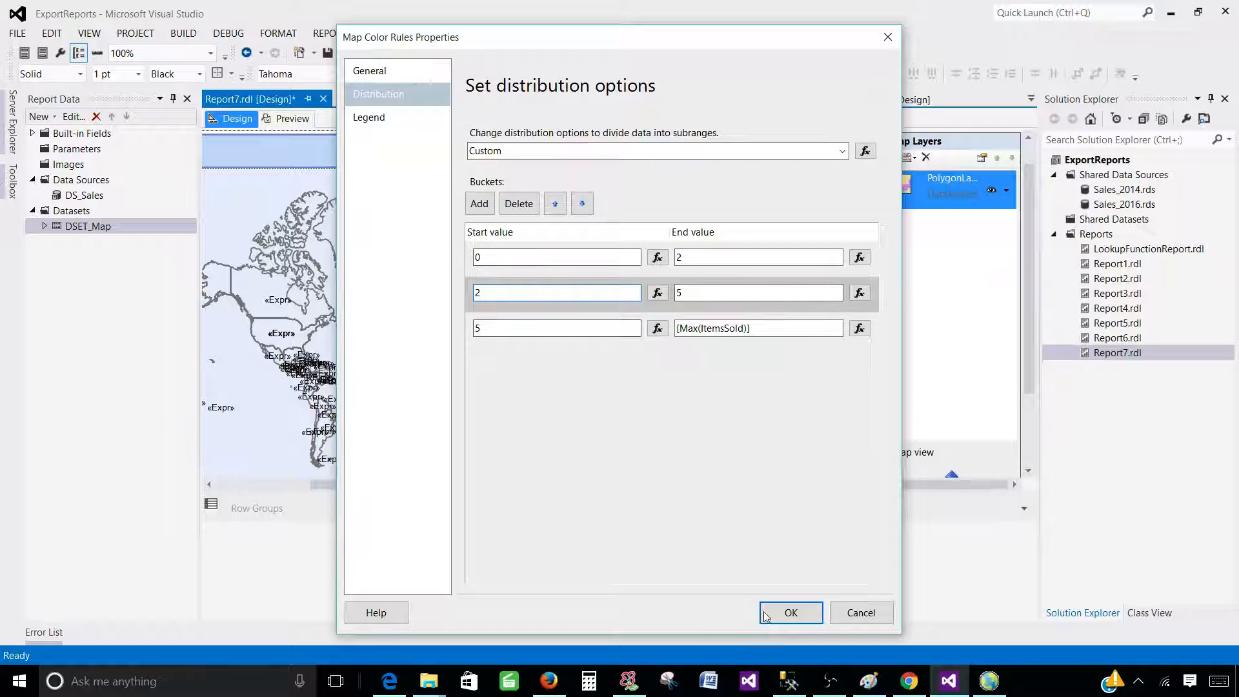
click(789, 613)
Preview the report and check the custom colors, legend ranges and tooltips of the coloured countries
click(285, 122)
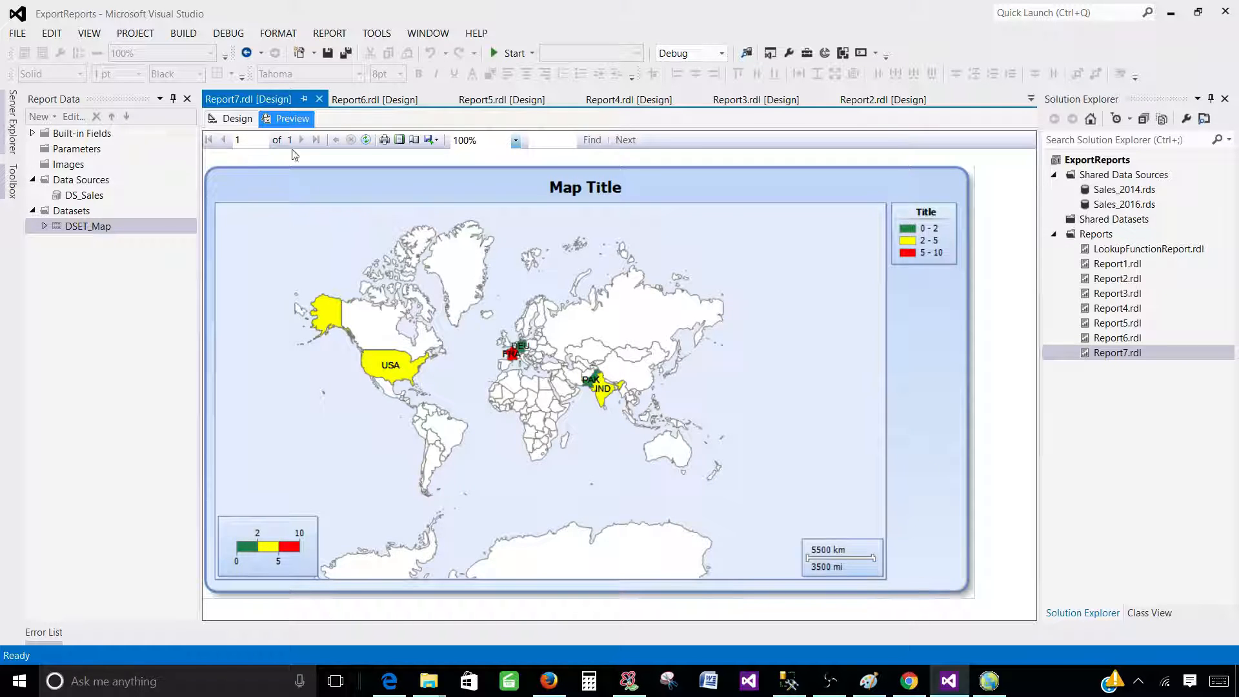
mouse_move(594, 382)
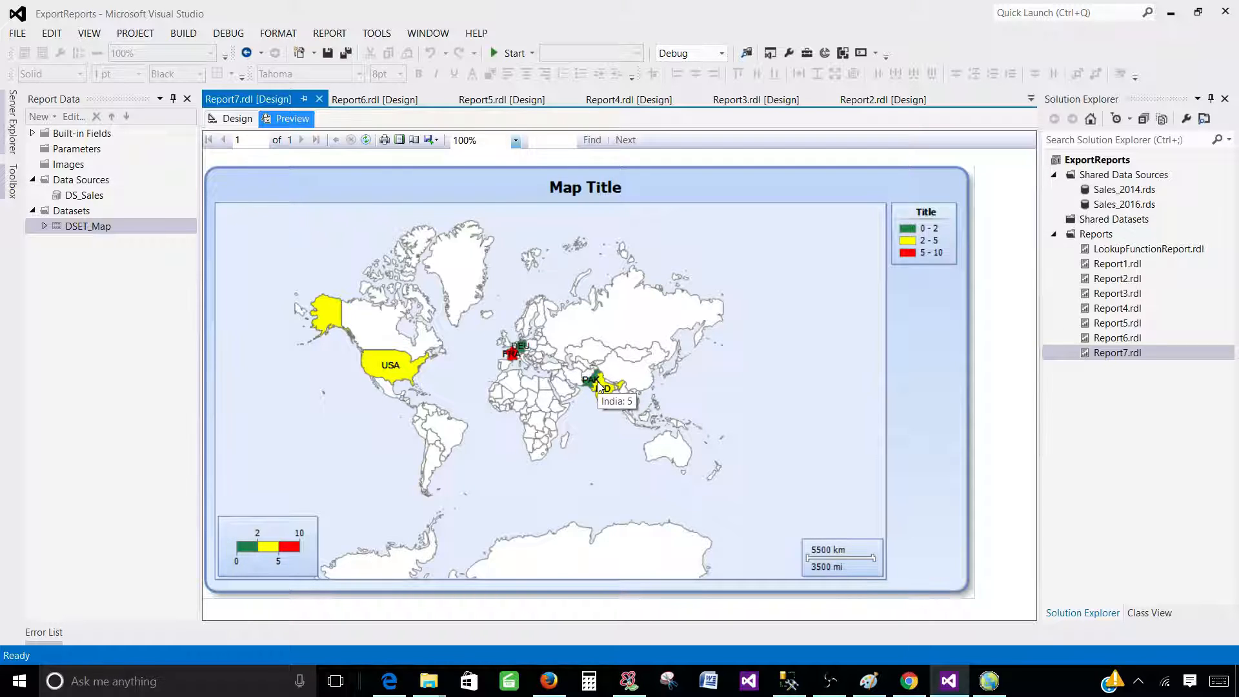
mouse_move(510, 353)
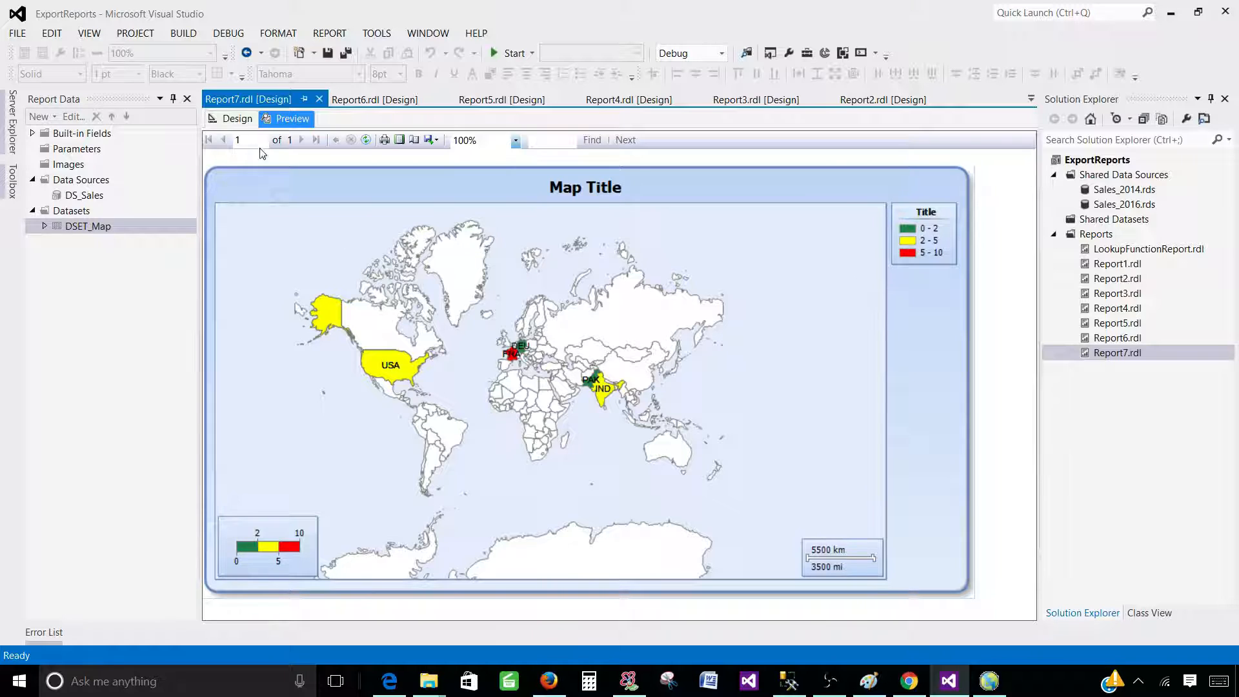
Change the polygon color rule's first custom color to Red and the third to Sea Green, and check the map in the report preview
click(237, 119)
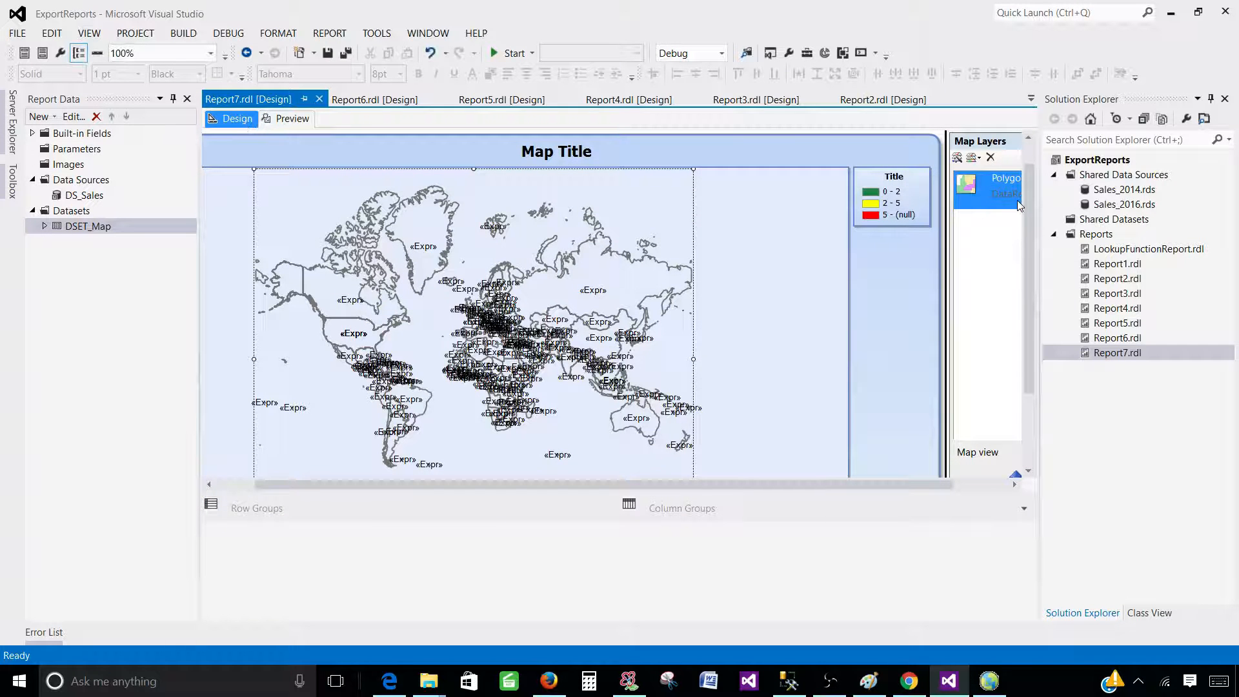
click(985, 483)
click(1006, 190)
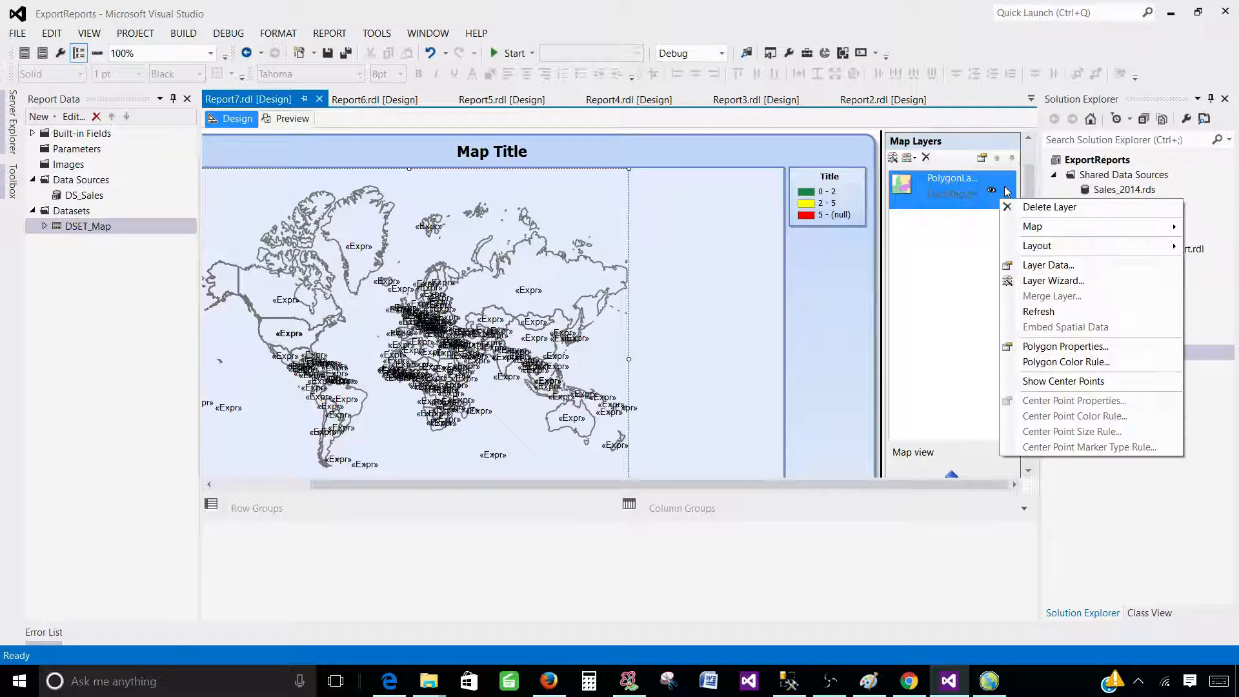
click(1065, 362)
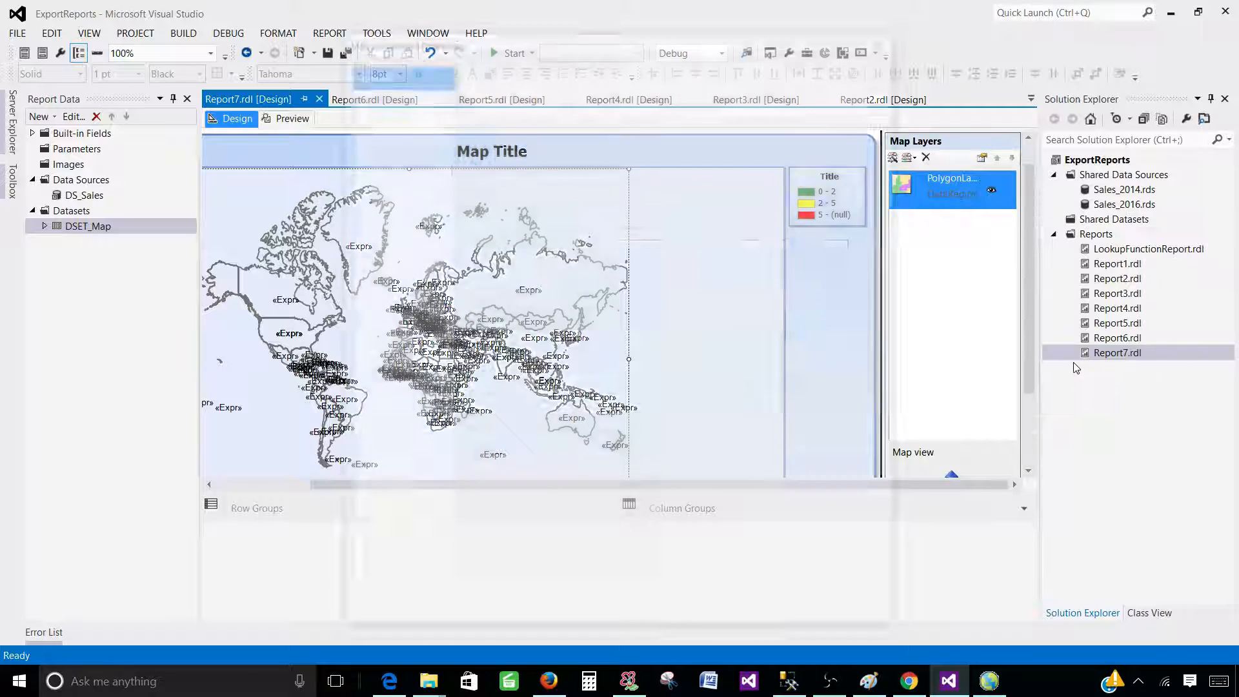
click(509, 353)
click(508, 353)
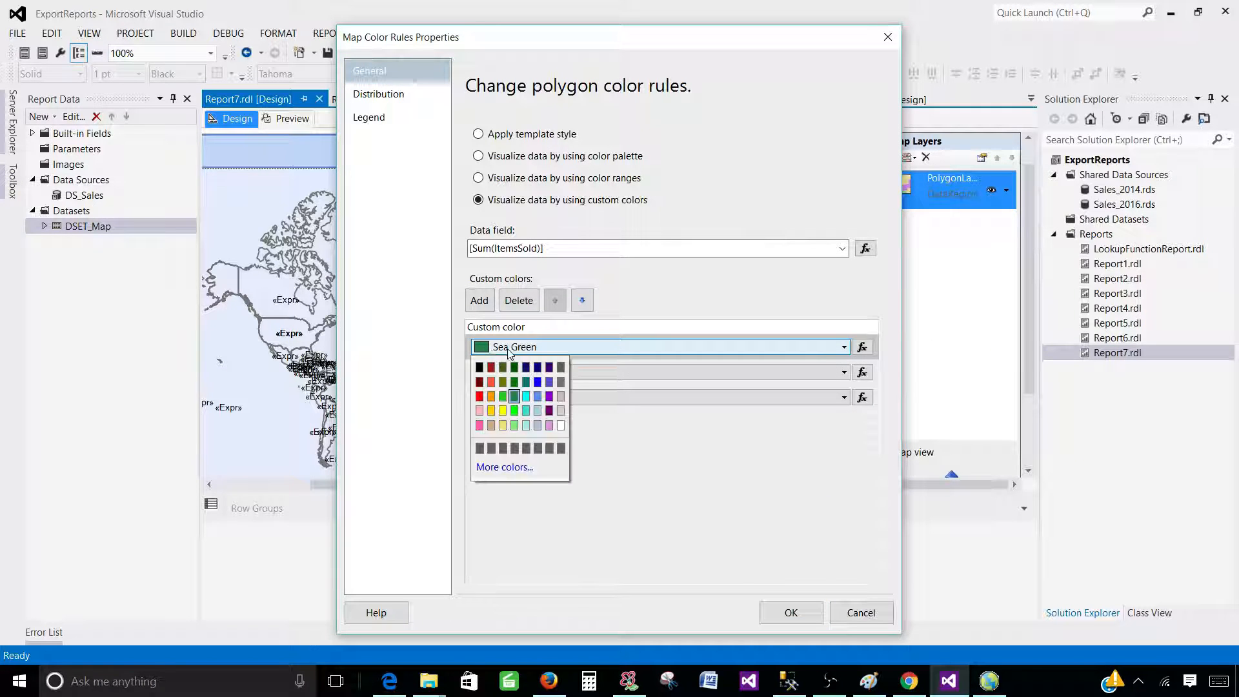
click(482, 403)
click(500, 398)
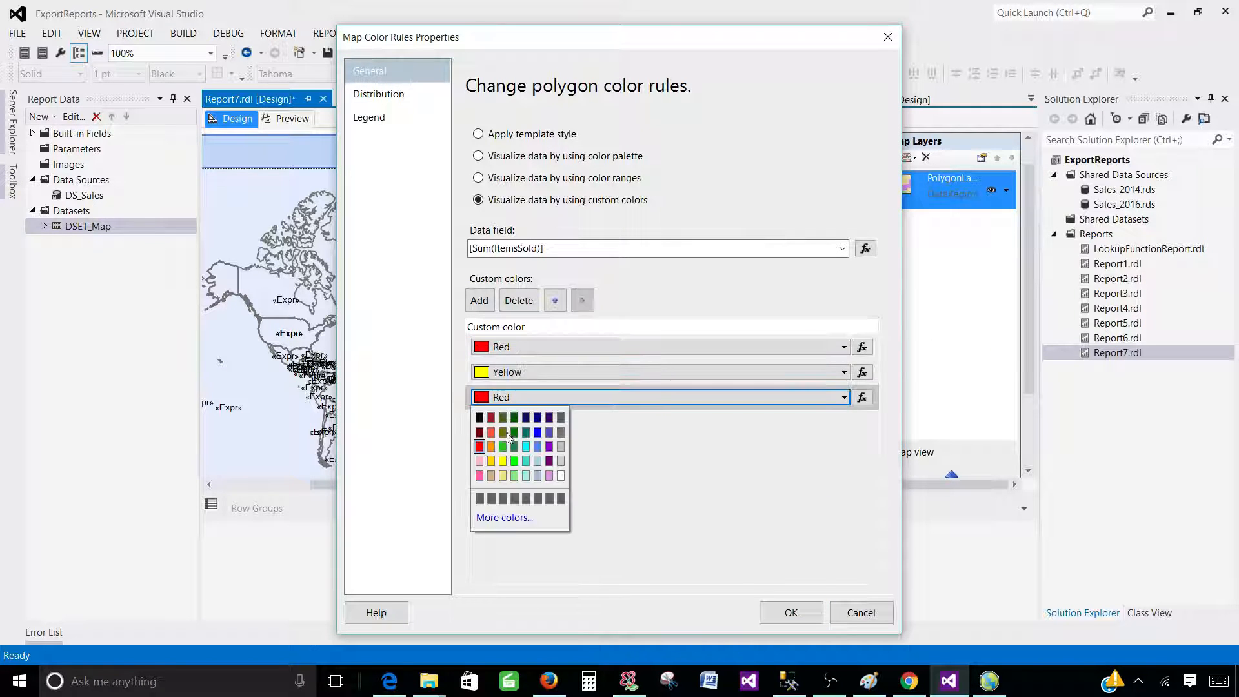
click(507, 432)
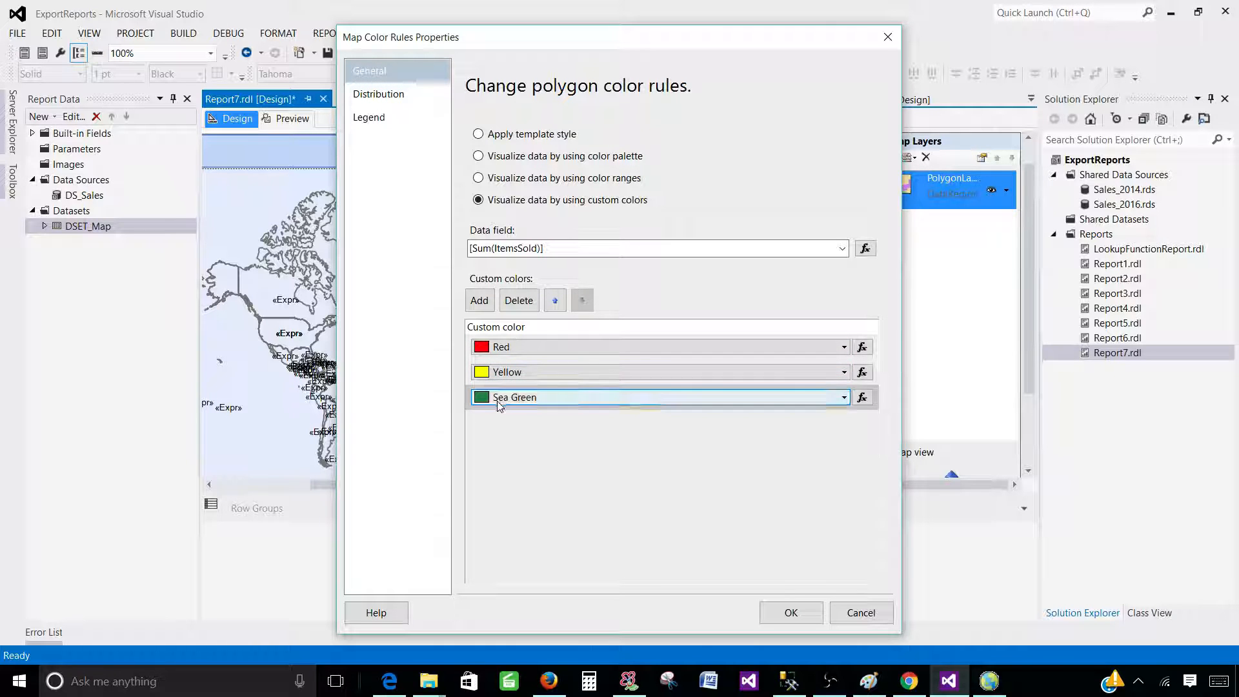
click(791, 613)
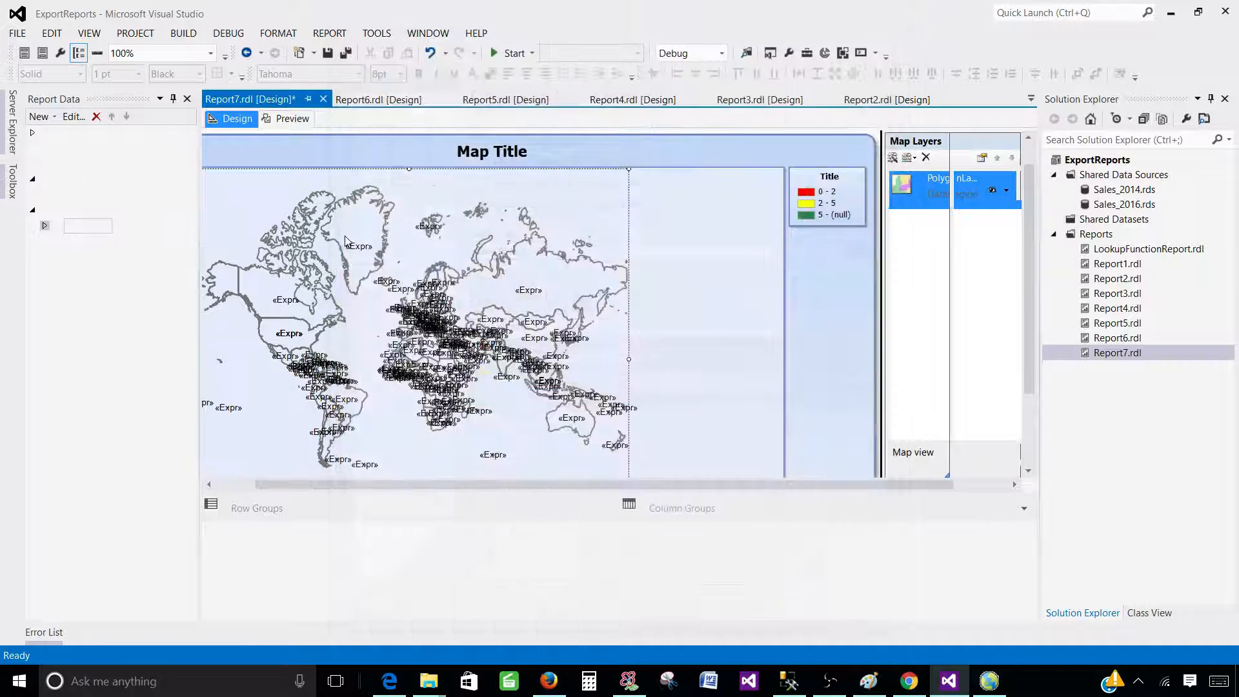
click(293, 119)
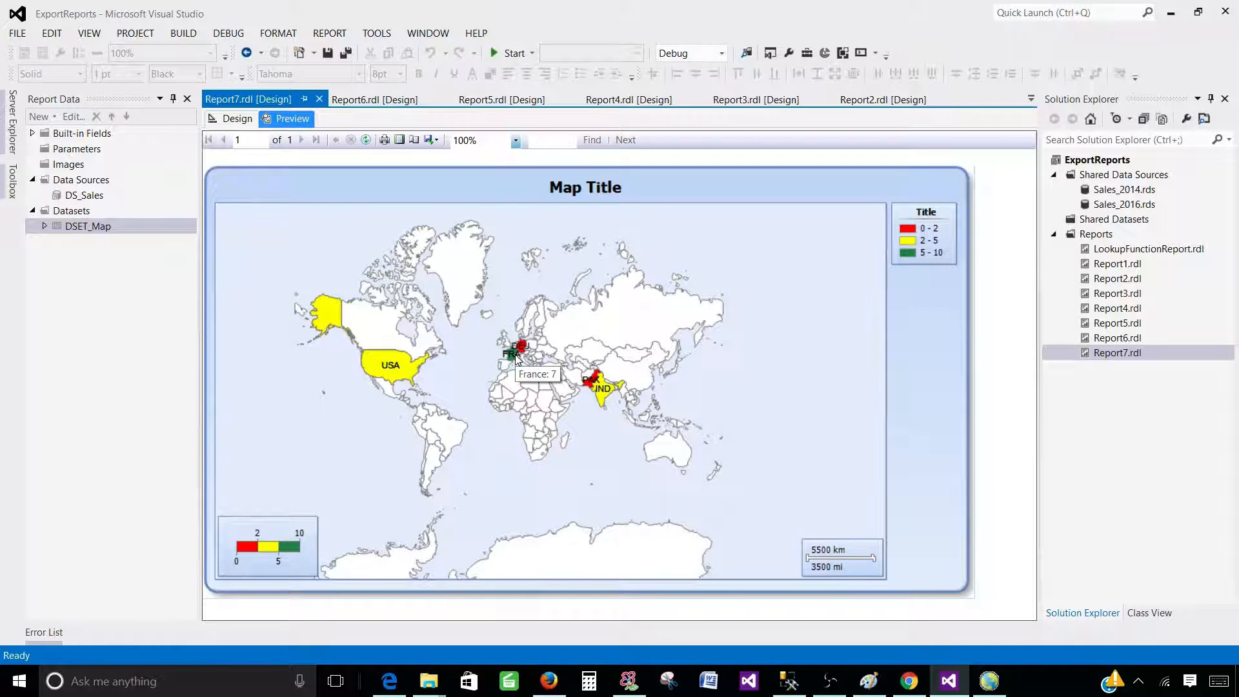
mouse_move(510, 356)
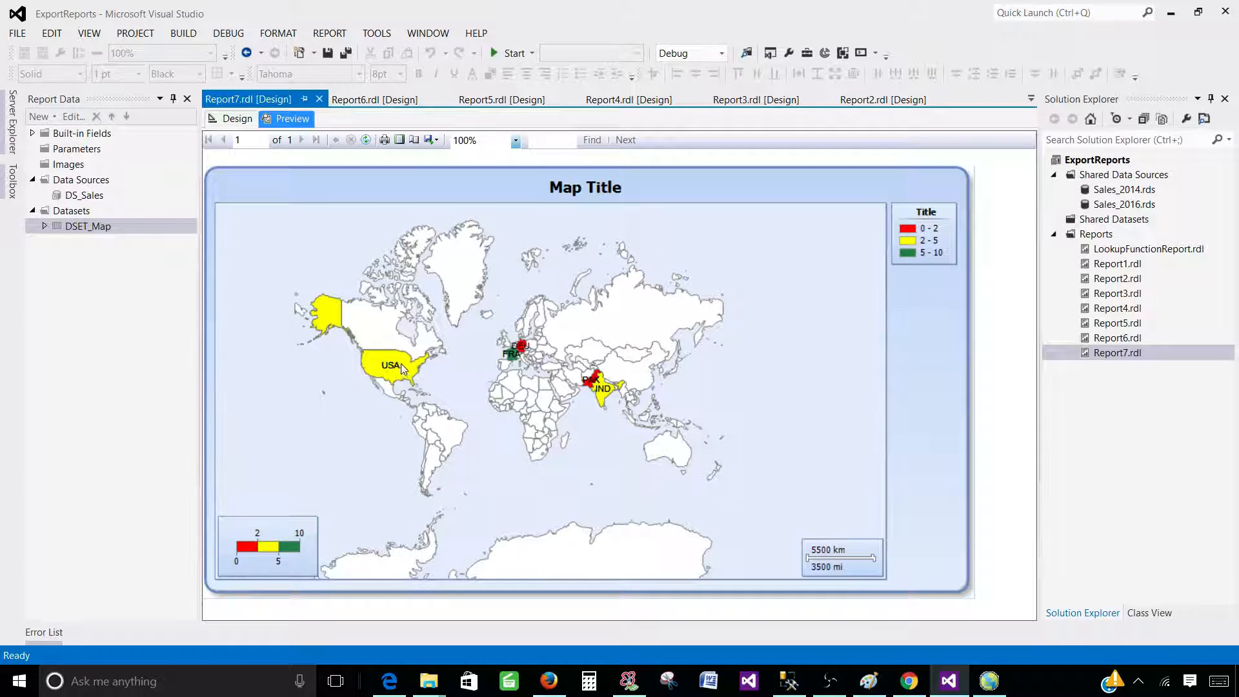
Show the center points of the map's polygon layer and check them in the report preview
click(237, 119)
click(969, 484)
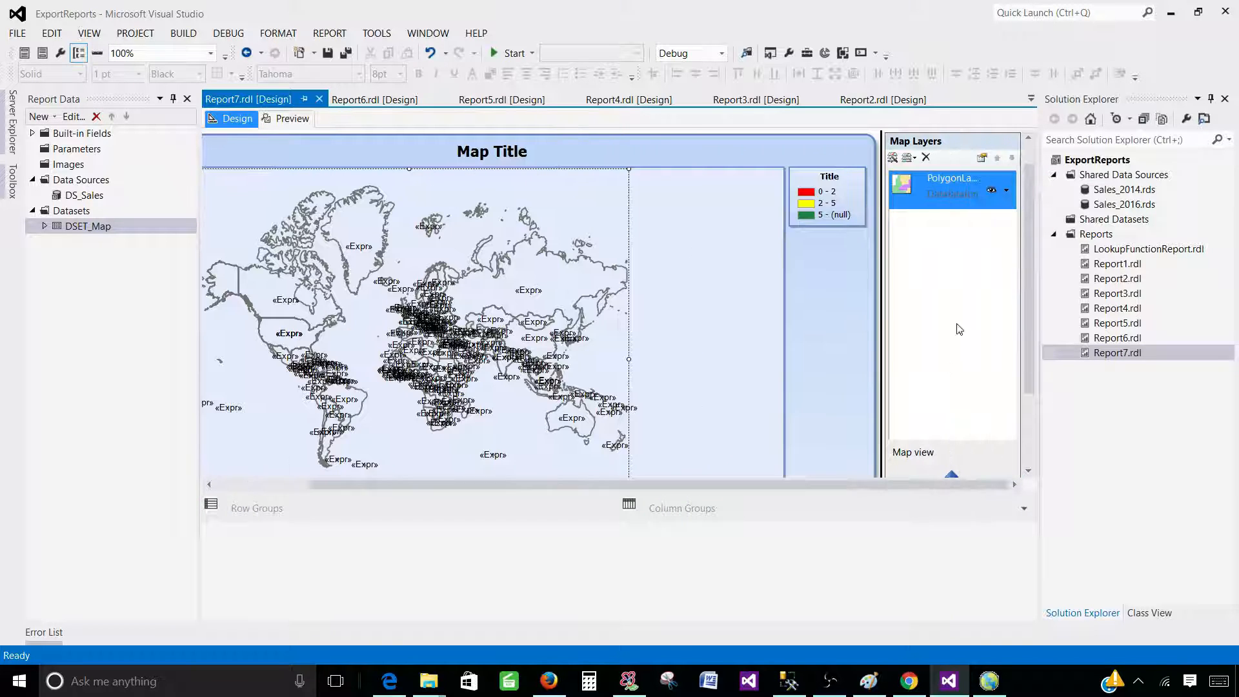
right_click(1001, 199)
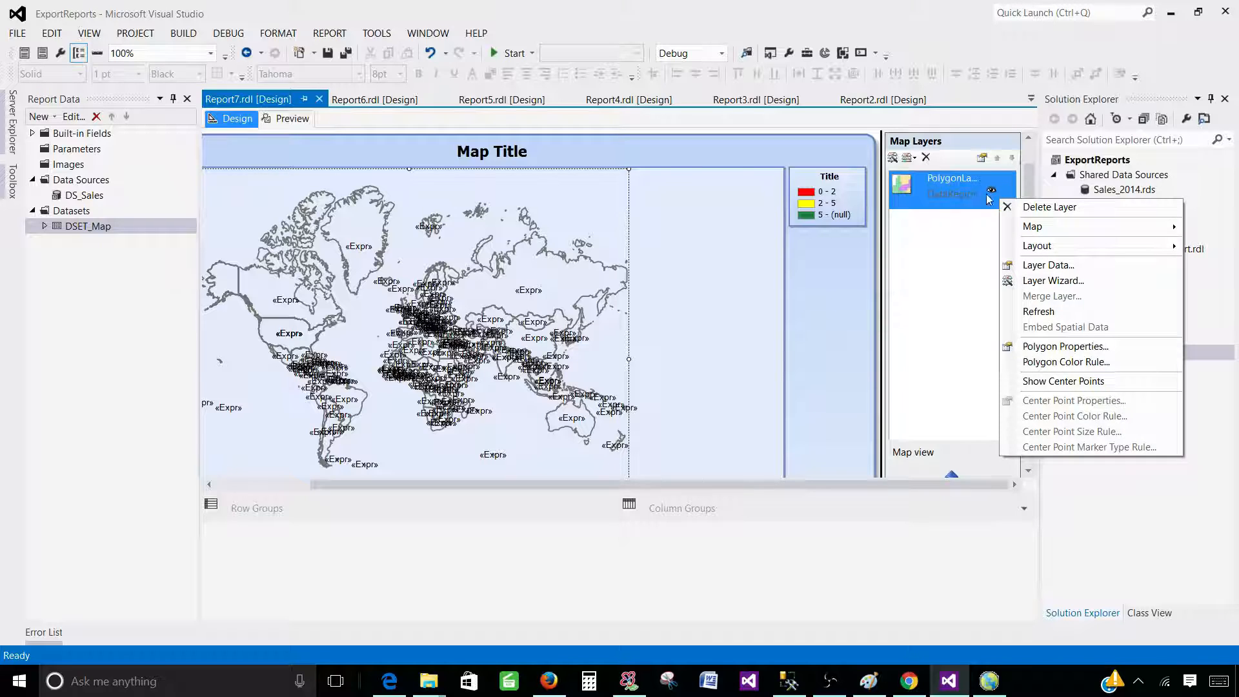
click(1067, 386)
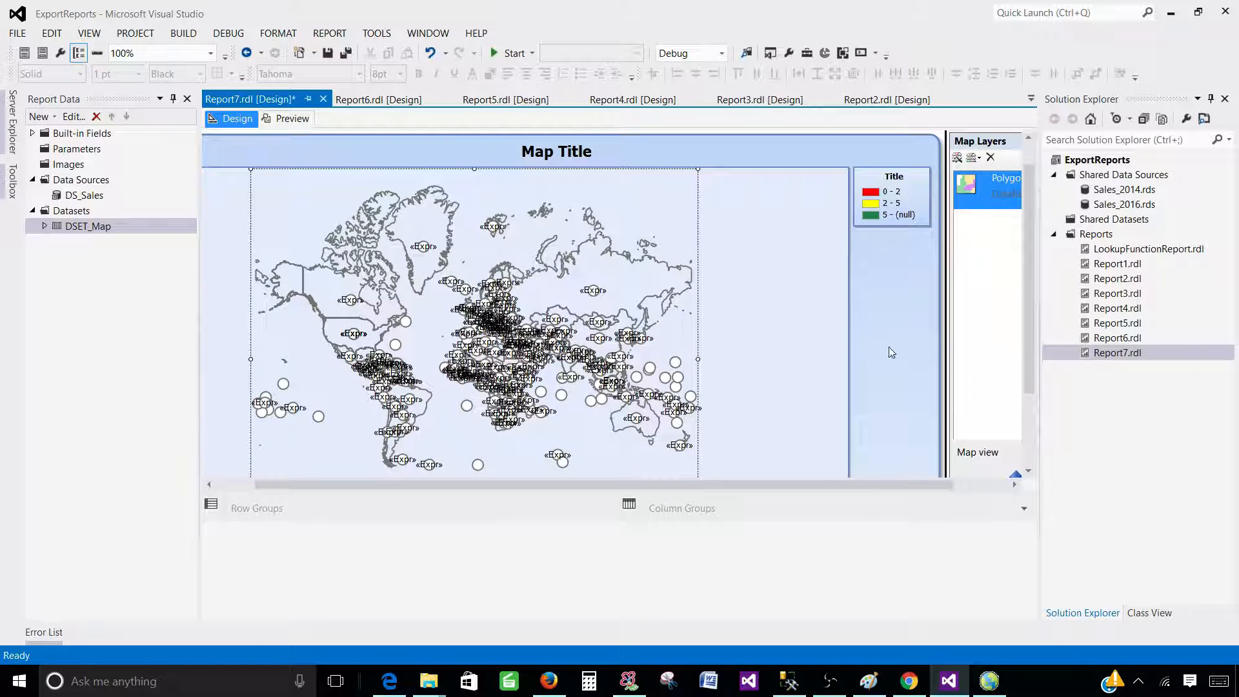
click(962, 484)
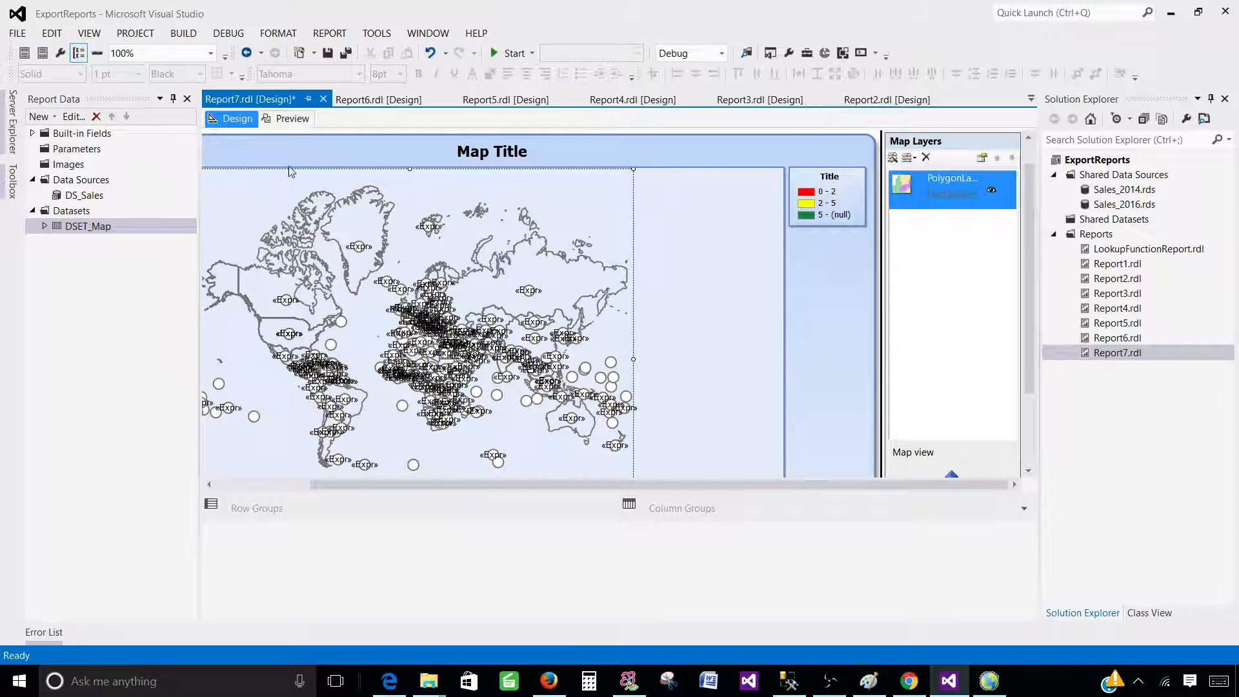
click(288, 123)
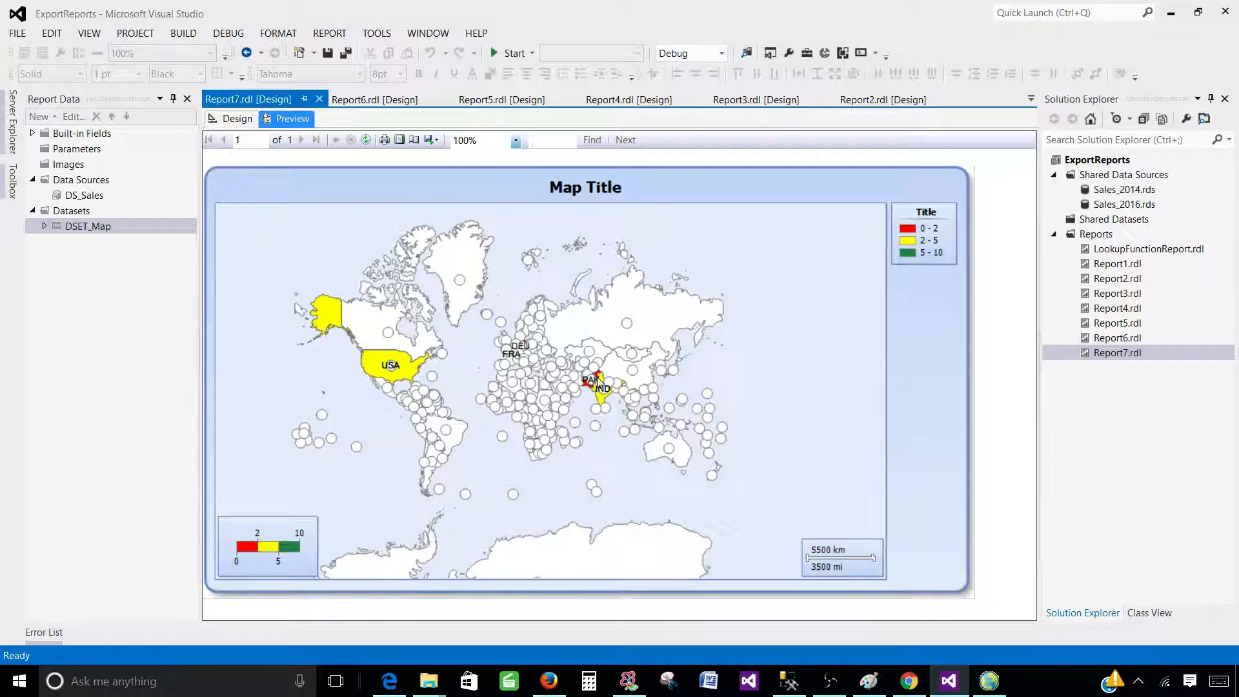
mouse_move(401, 366)
Set the marker type of the polygon layer's center points to Triangle
click(244, 122)
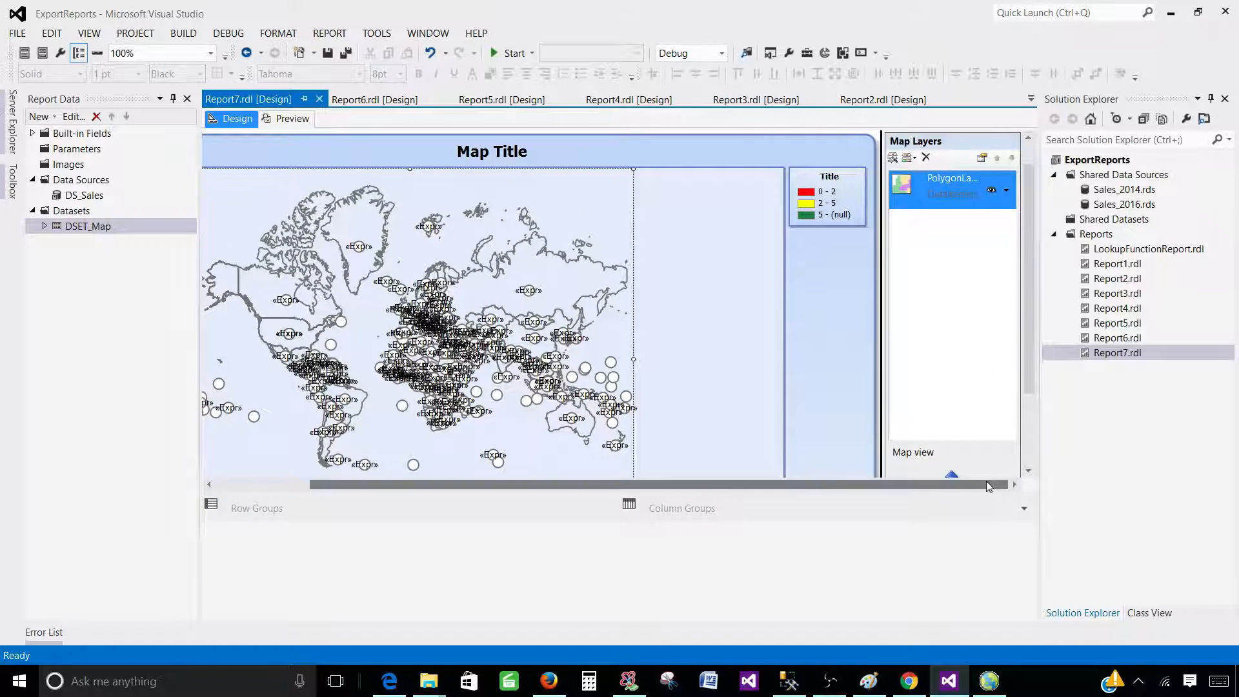
click(1004, 194)
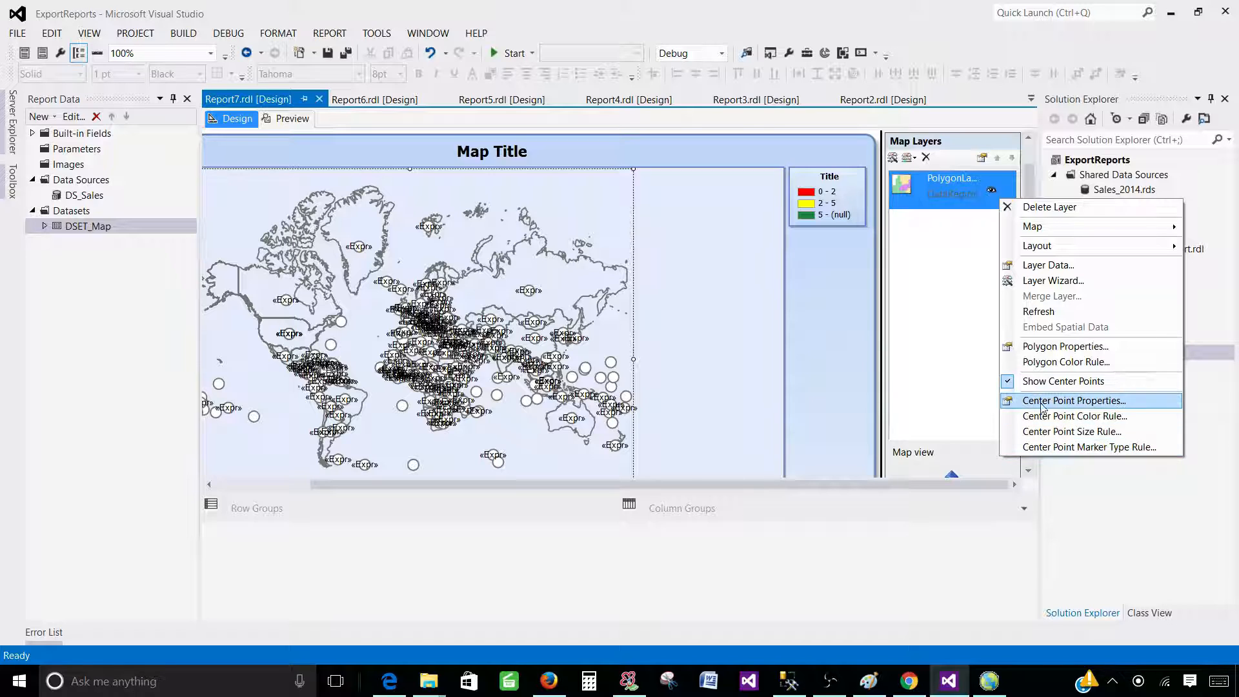
click(1072, 402)
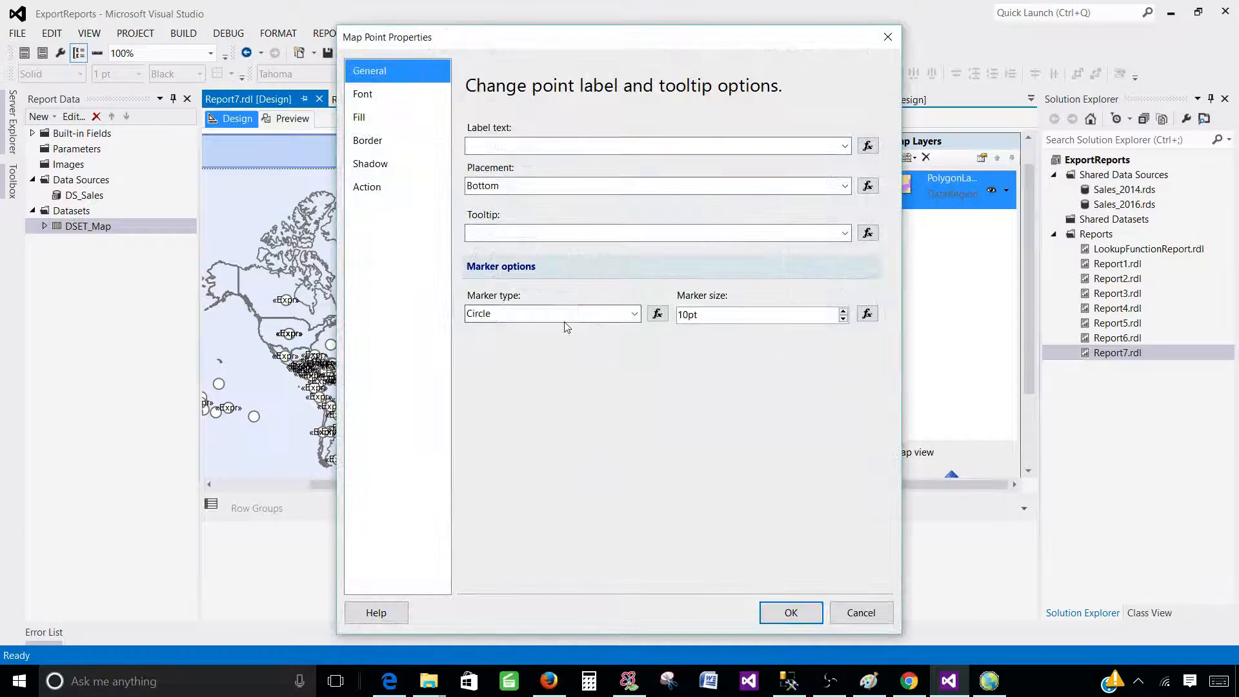
click(634, 314)
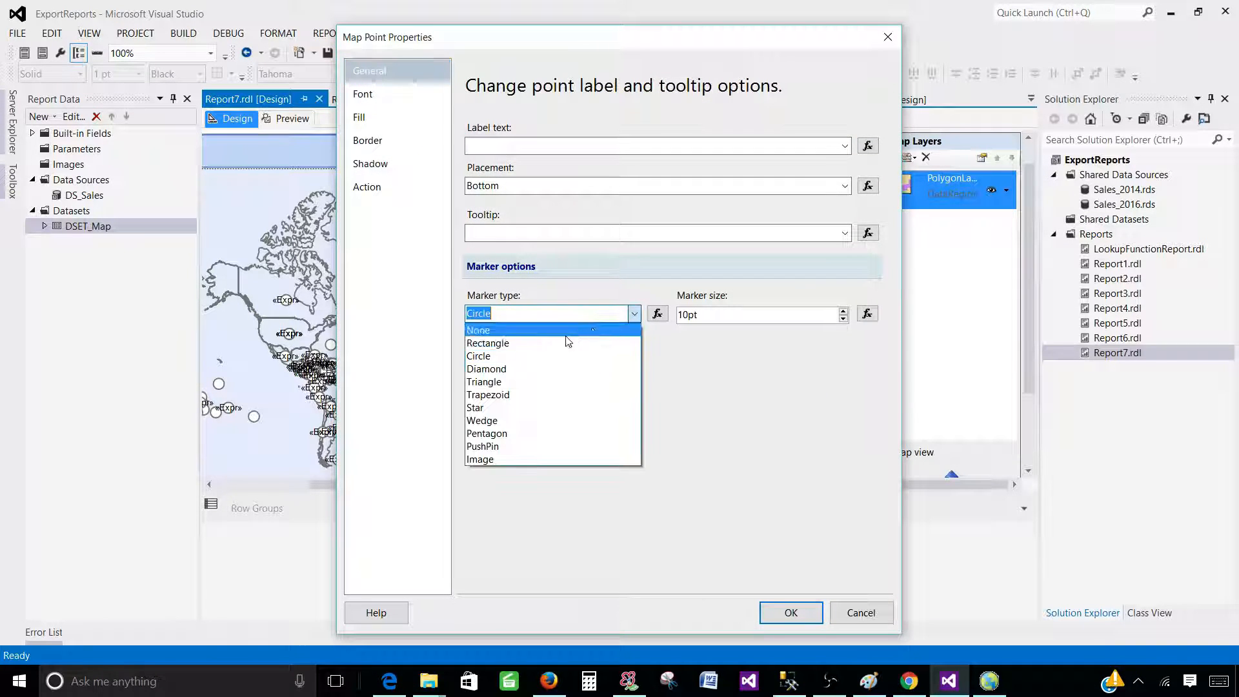
click(521, 382)
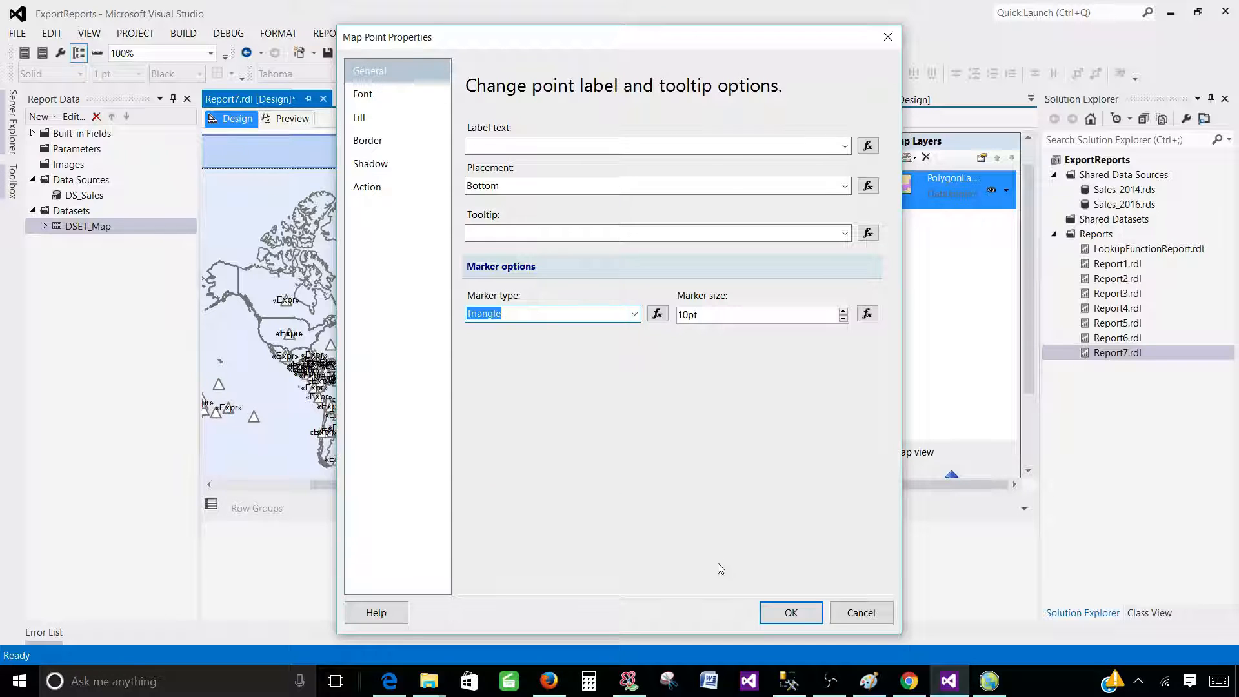
click(515, 147)
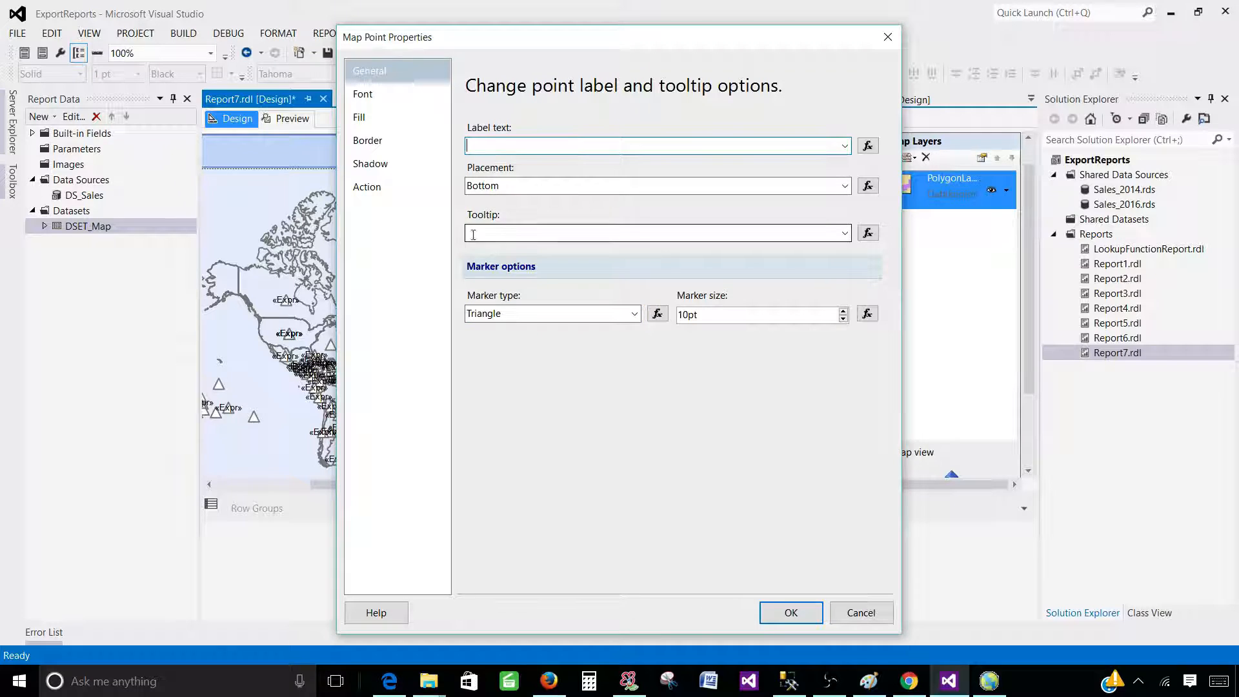
click(362, 100)
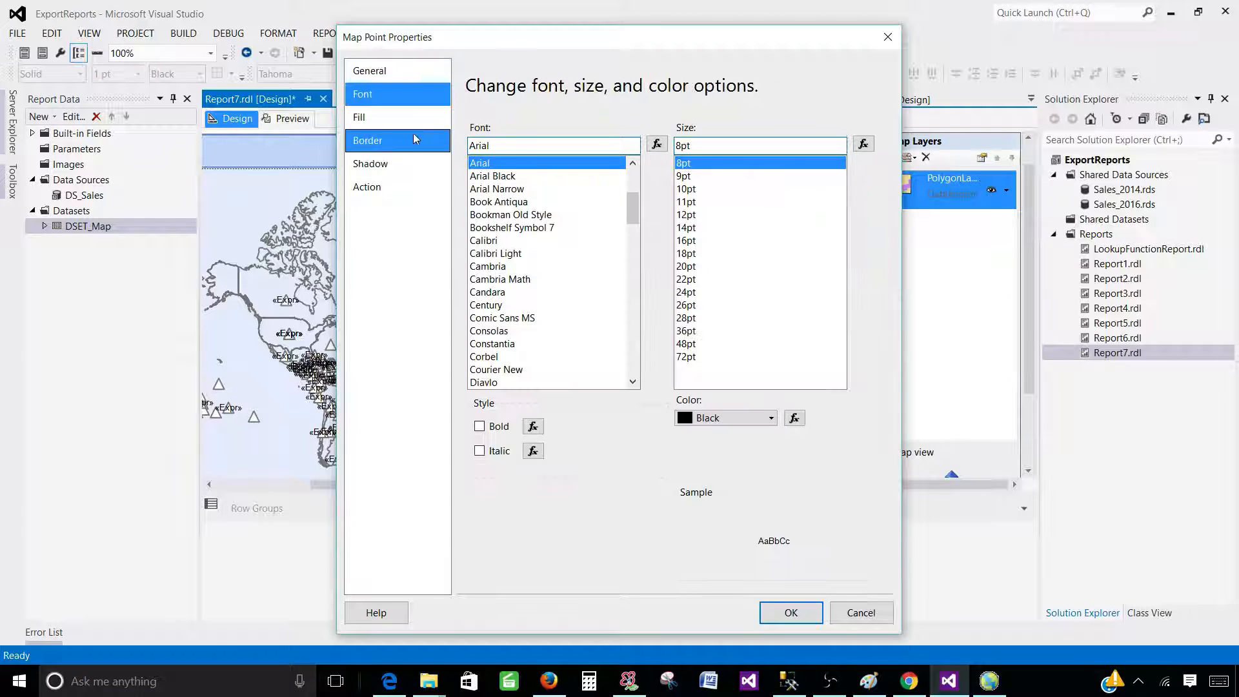
click(369, 70)
click(791, 612)
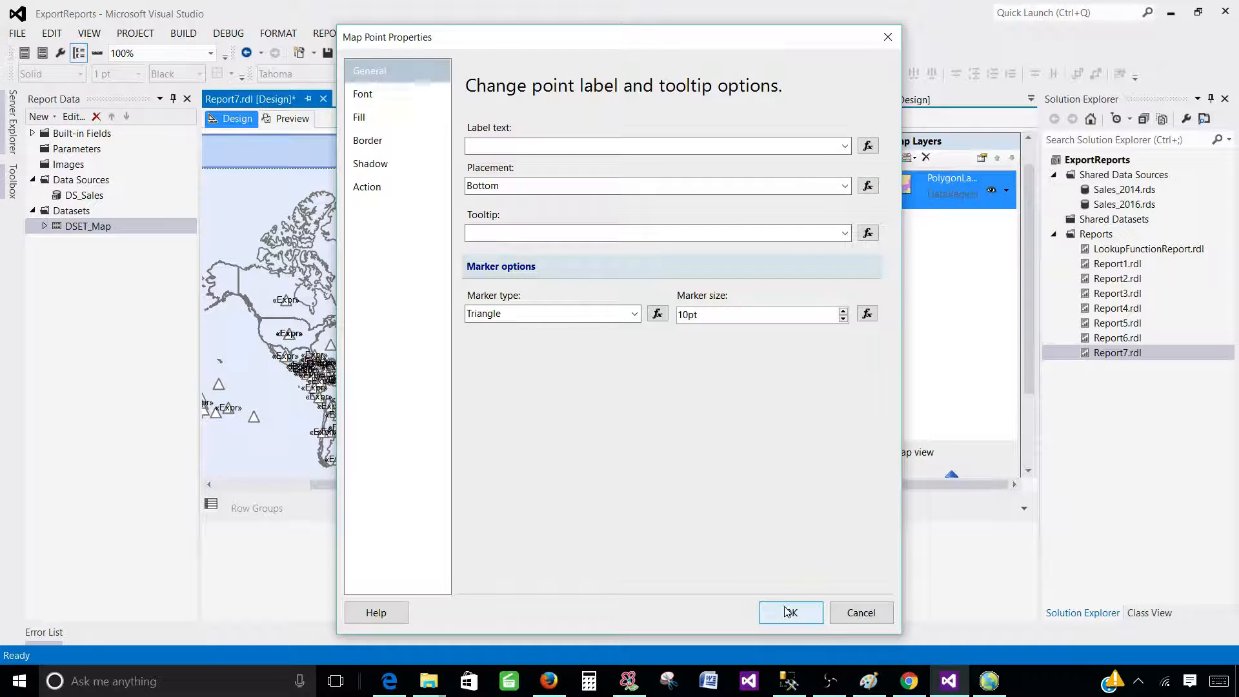
Set the center point color rule to visualize data by using custom colors with the data field [Sum(ItemsSold)]
click(1013, 484)
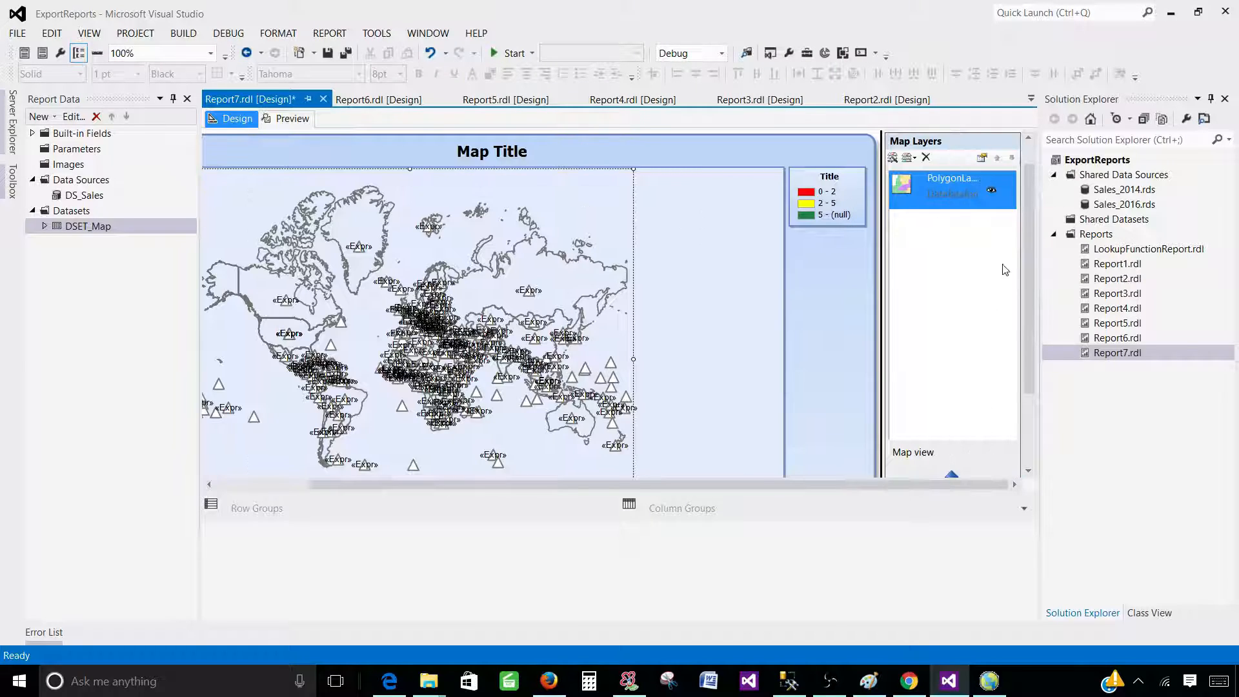
right_click(1002, 196)
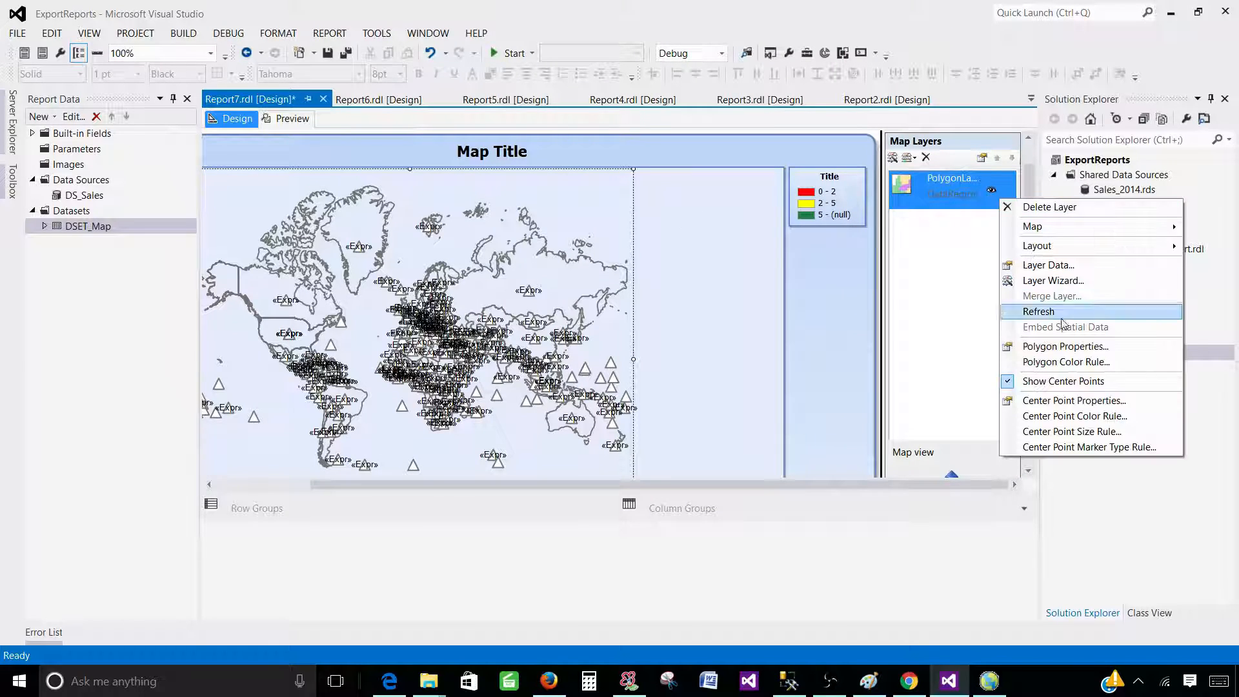
click(1071, 417)
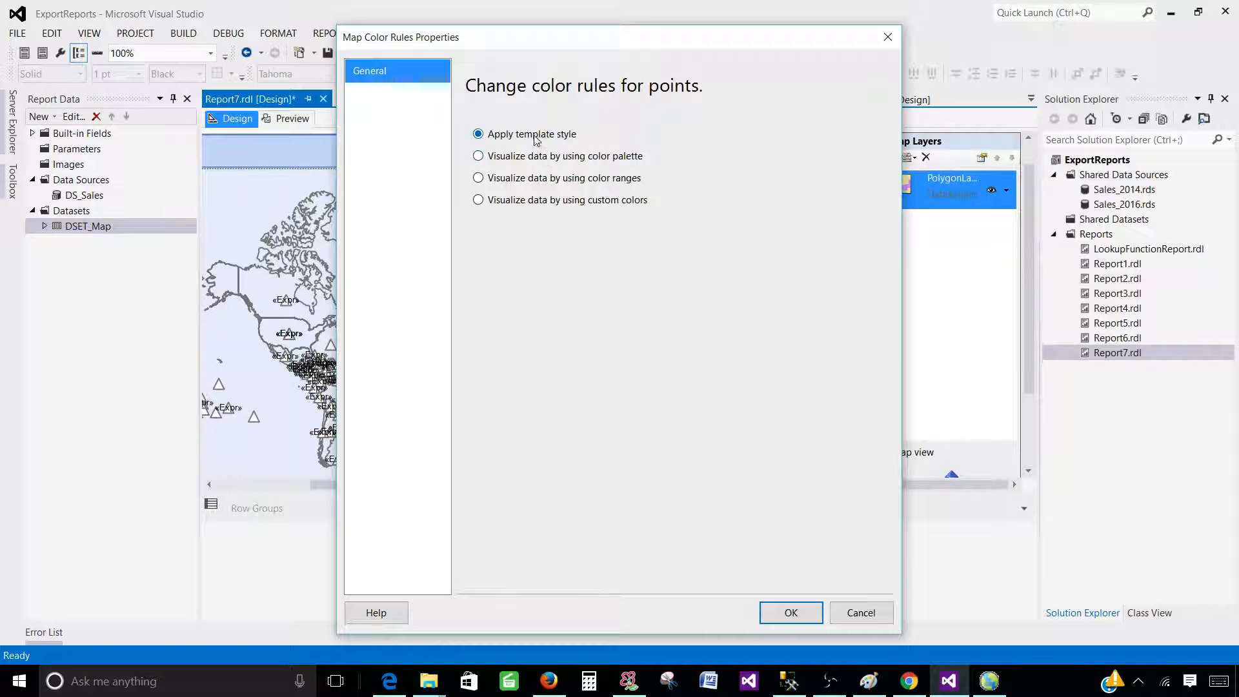
click(497, 205)
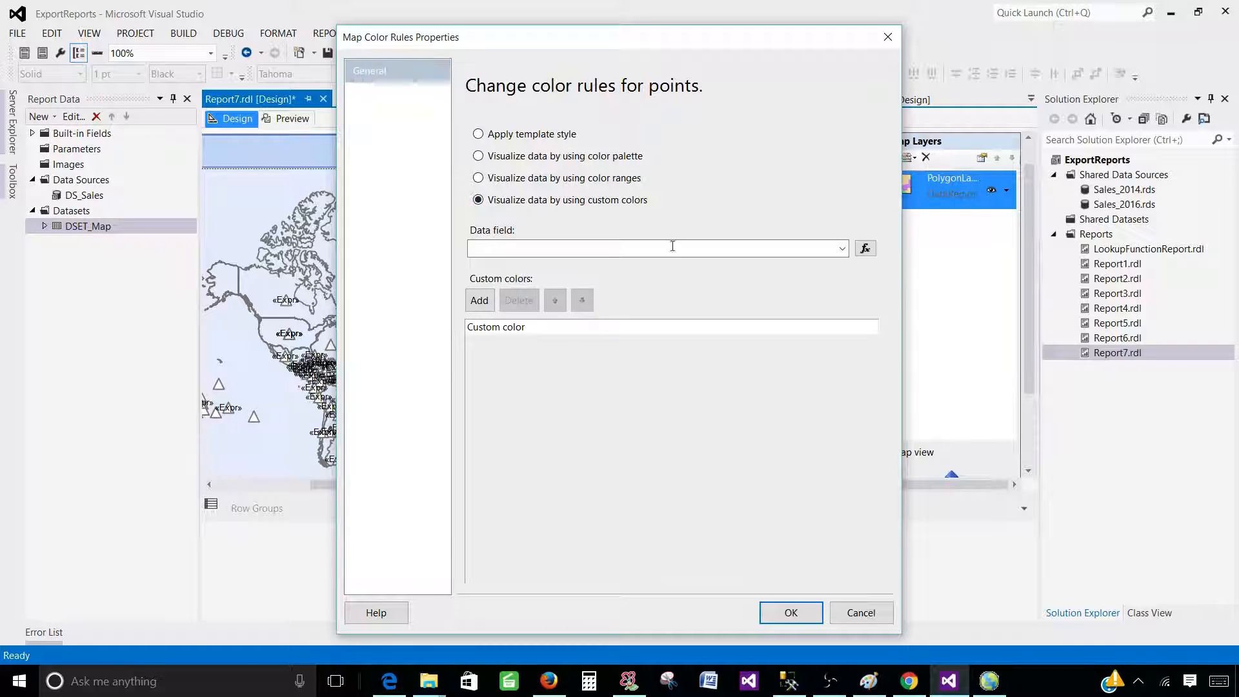
click(843, 249)
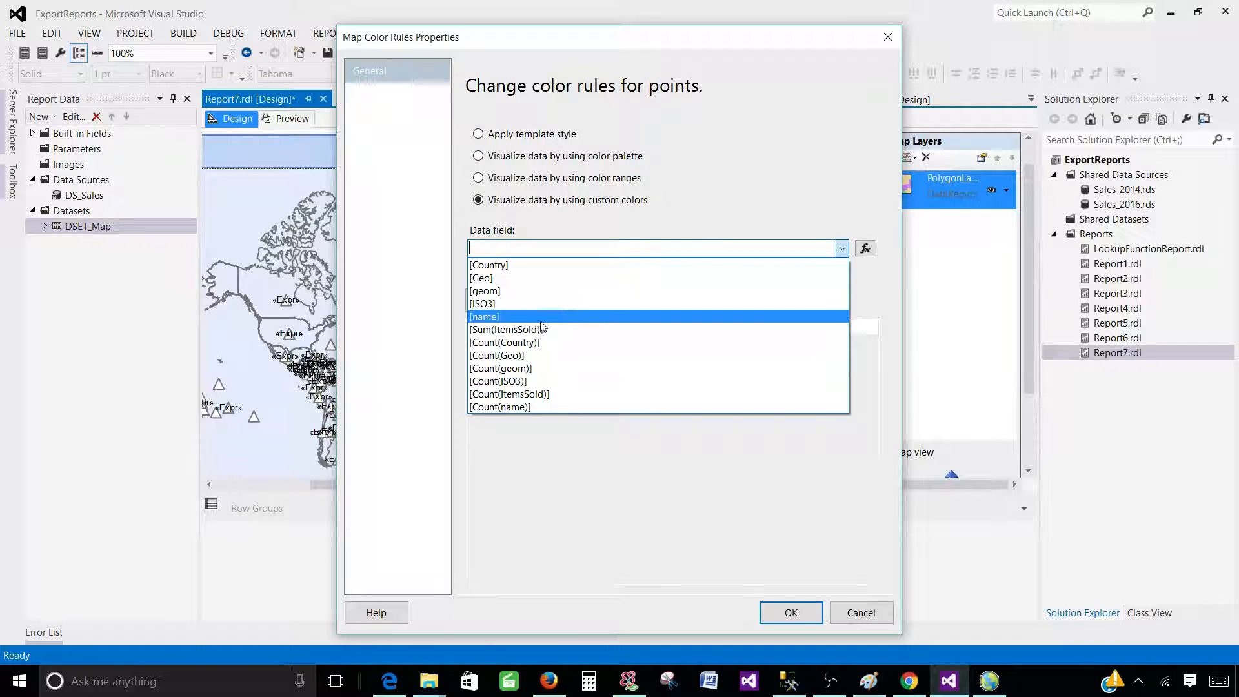
click(537, 331)
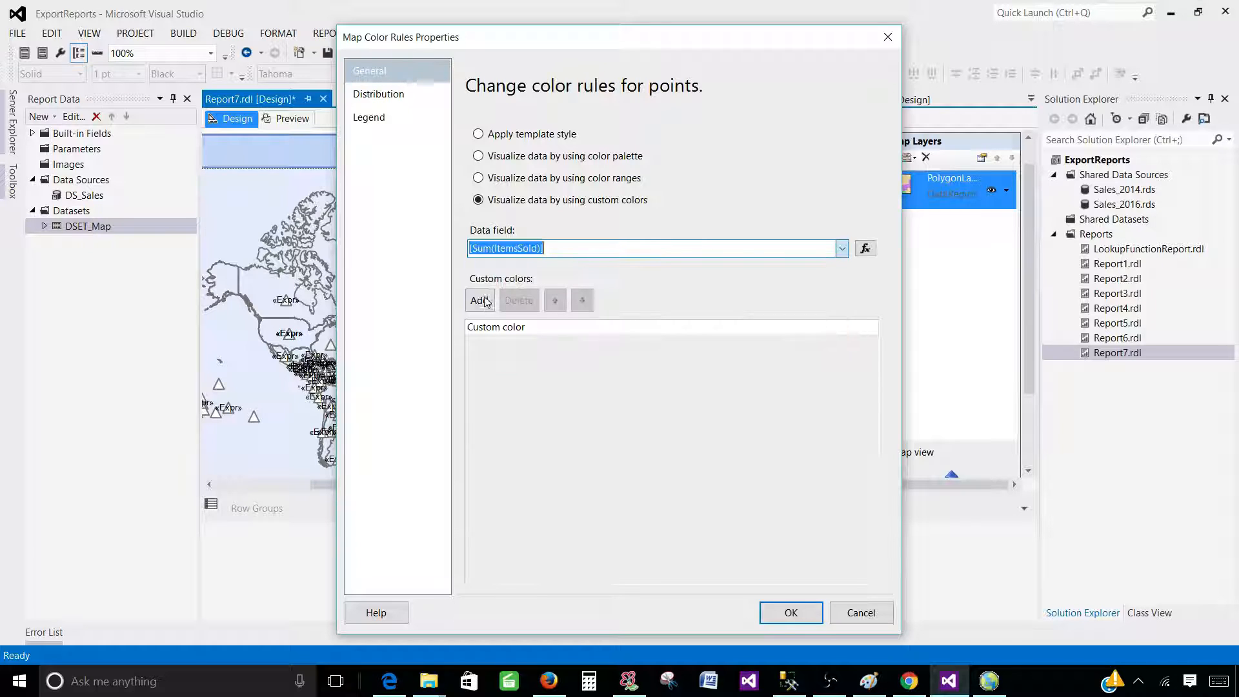
Add three custom colors to the center point color rule: Red, Yellow and Lime Green
click(479, 300)
click(550, 353)
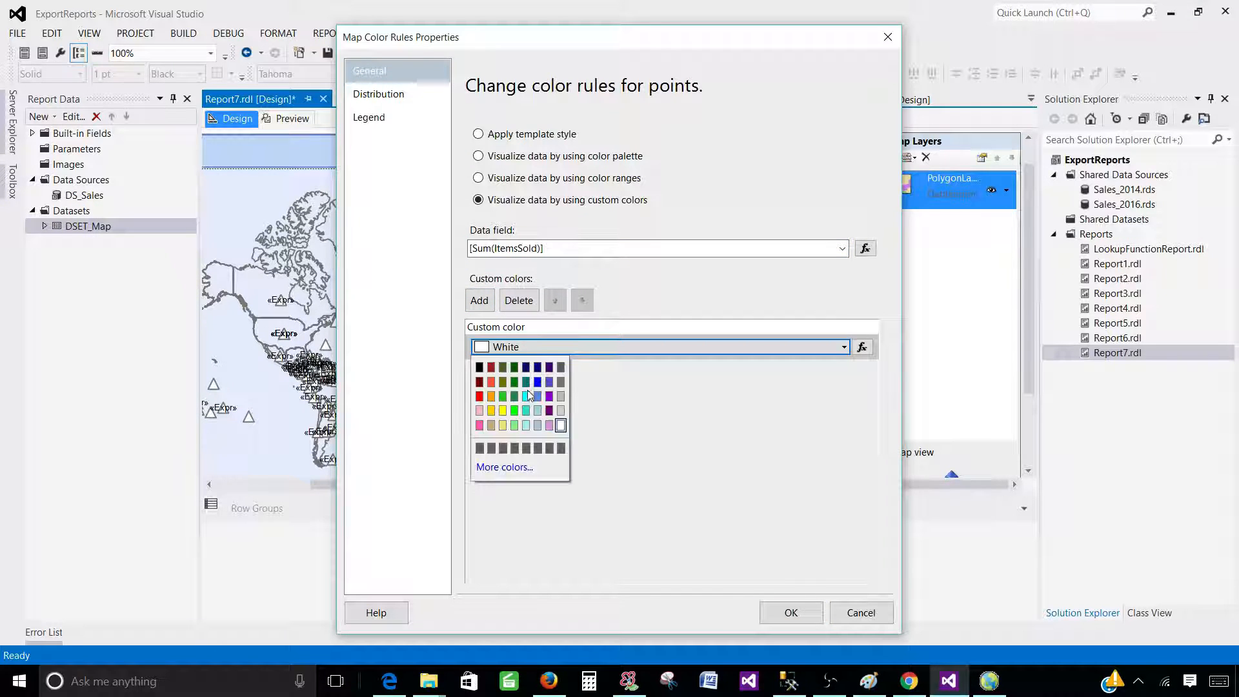
click(480, 395)
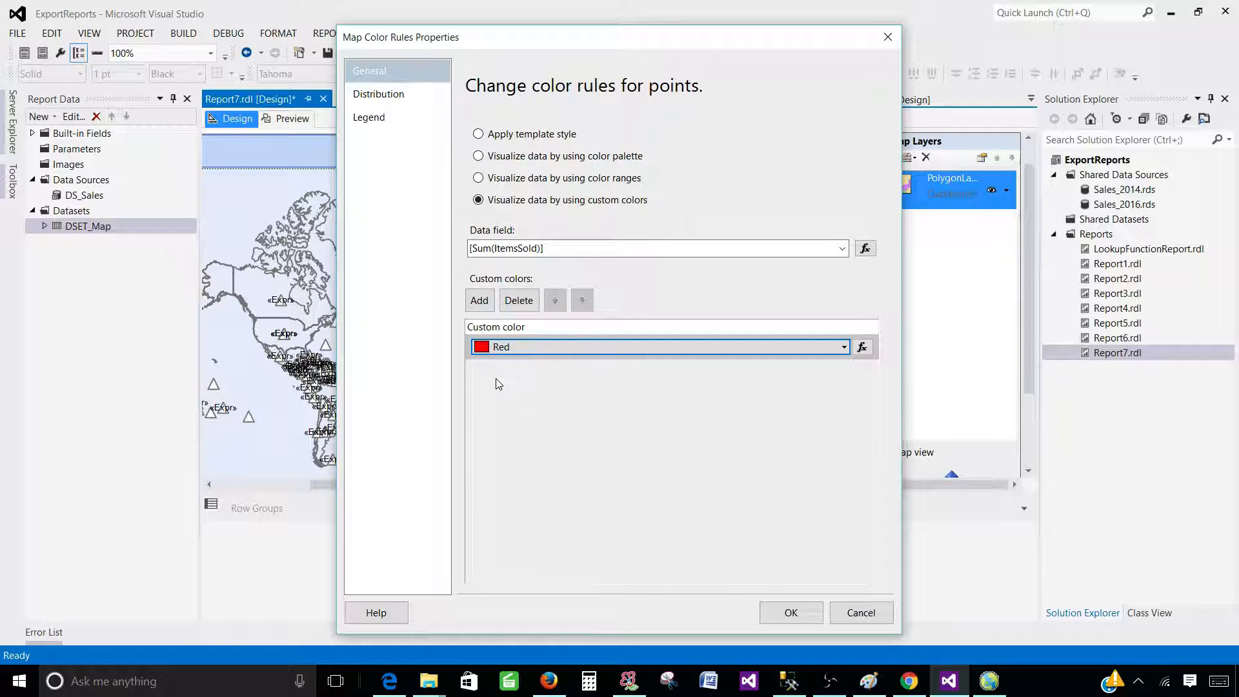
click(479, 300)
click(501, 377)
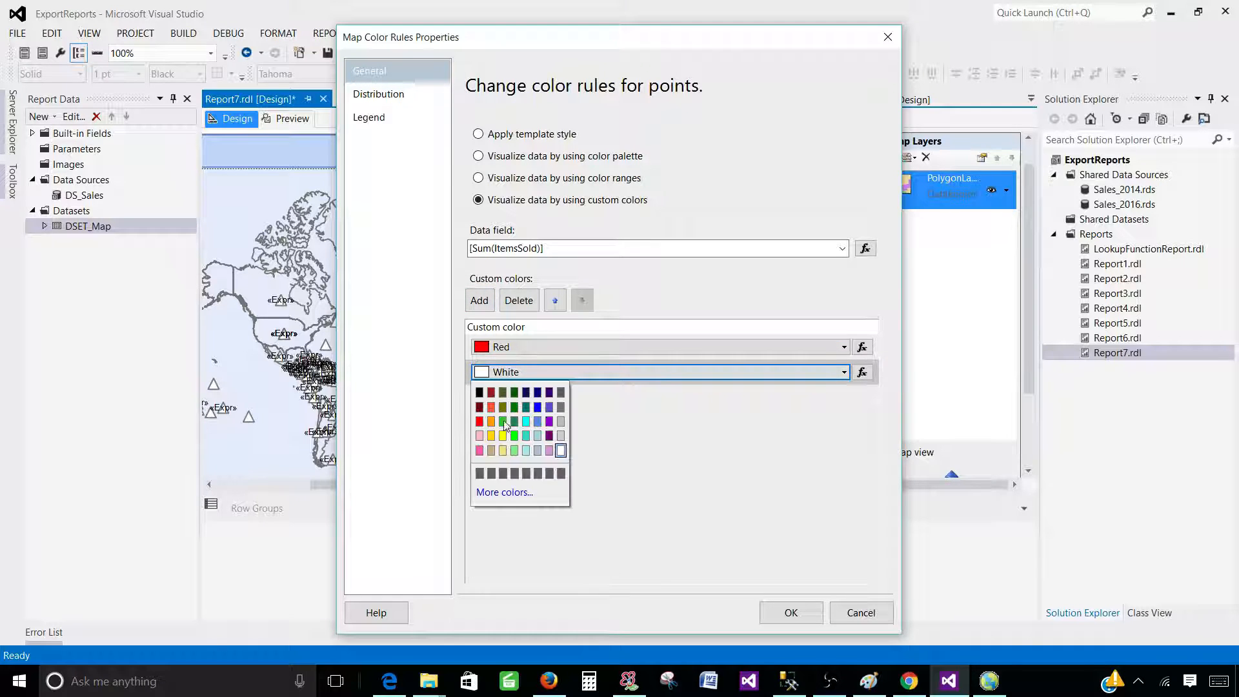
click(506, 433)
click(479, 300)
click(503, 405)
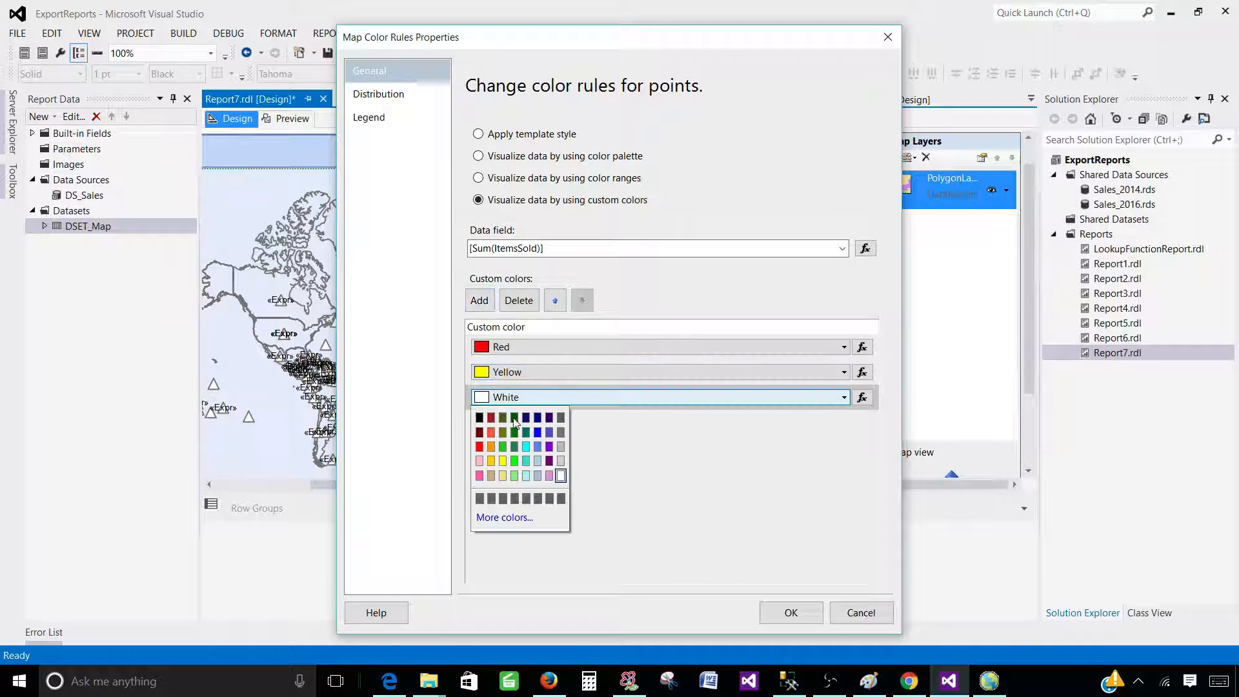
click(522, 466)
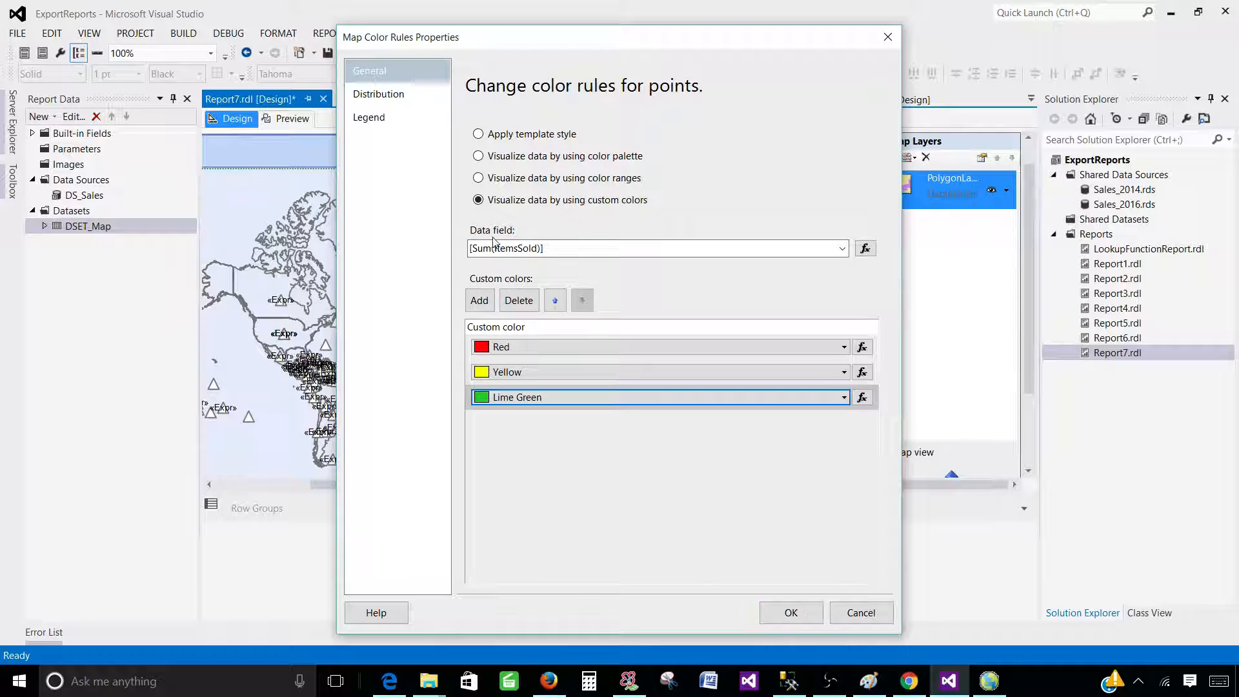
Set the center point color rule's distribution to Custom and add buckets for 0 to 2 and 2 to 5
click(392, 95)
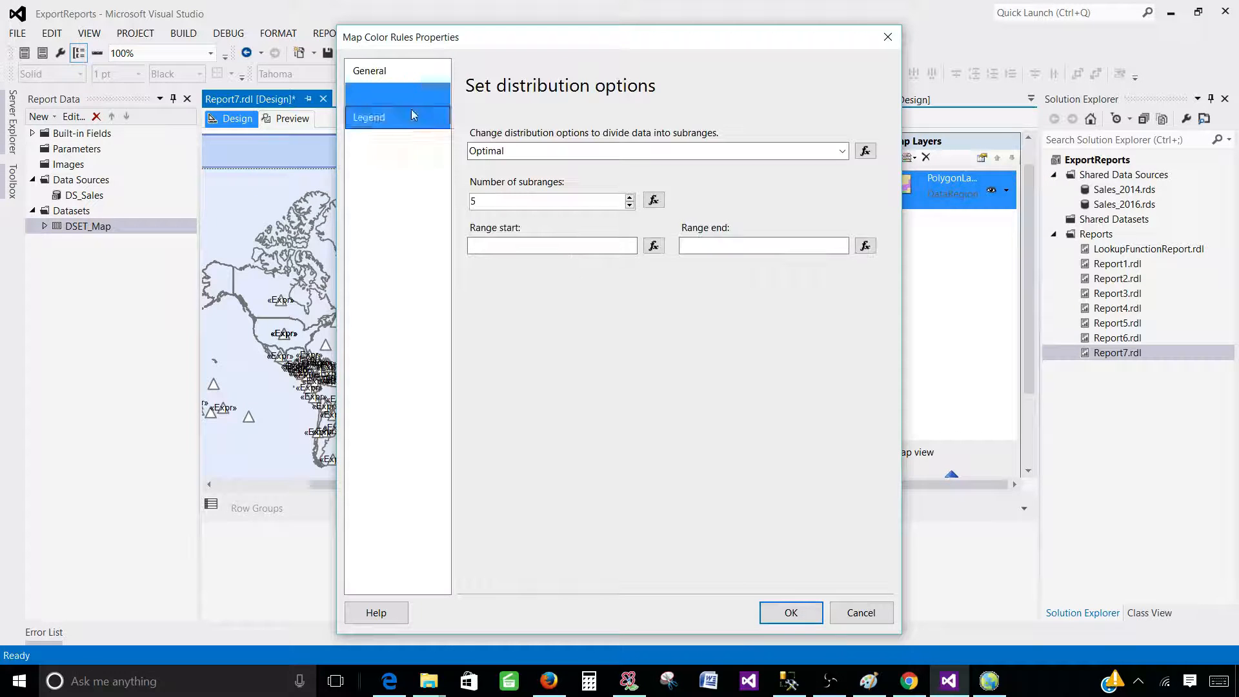
click(841, 150)
click(660, 216)
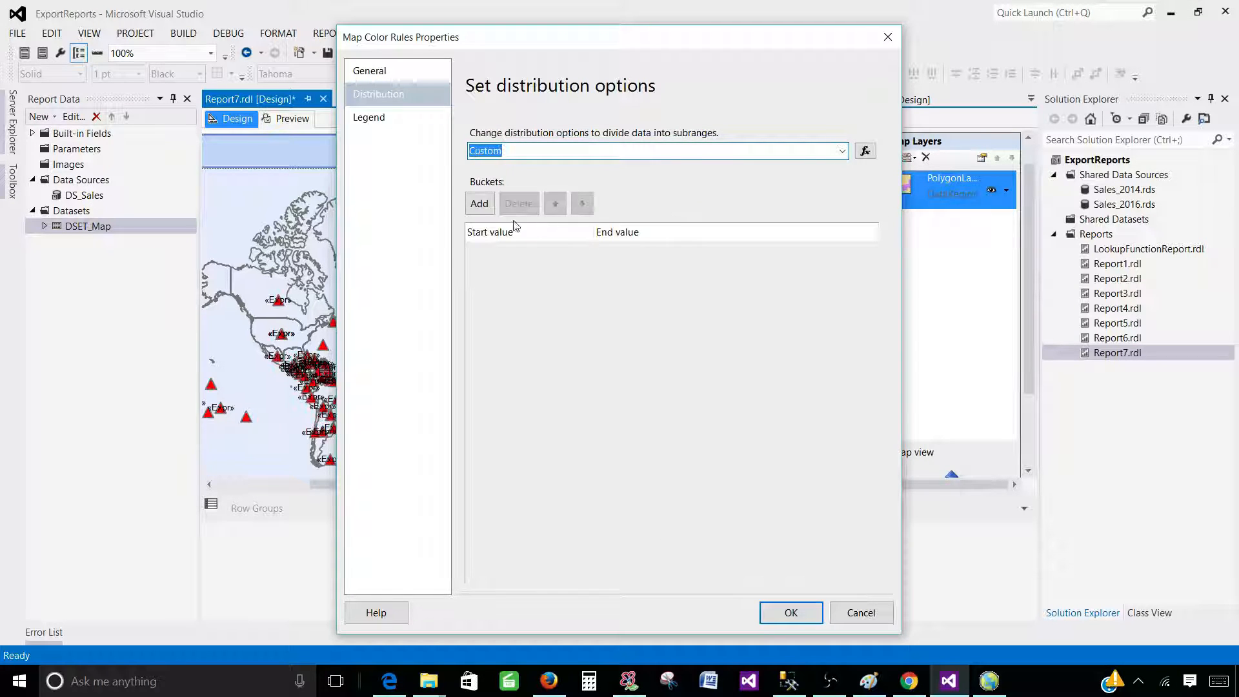
click(479, 203)
text(0)
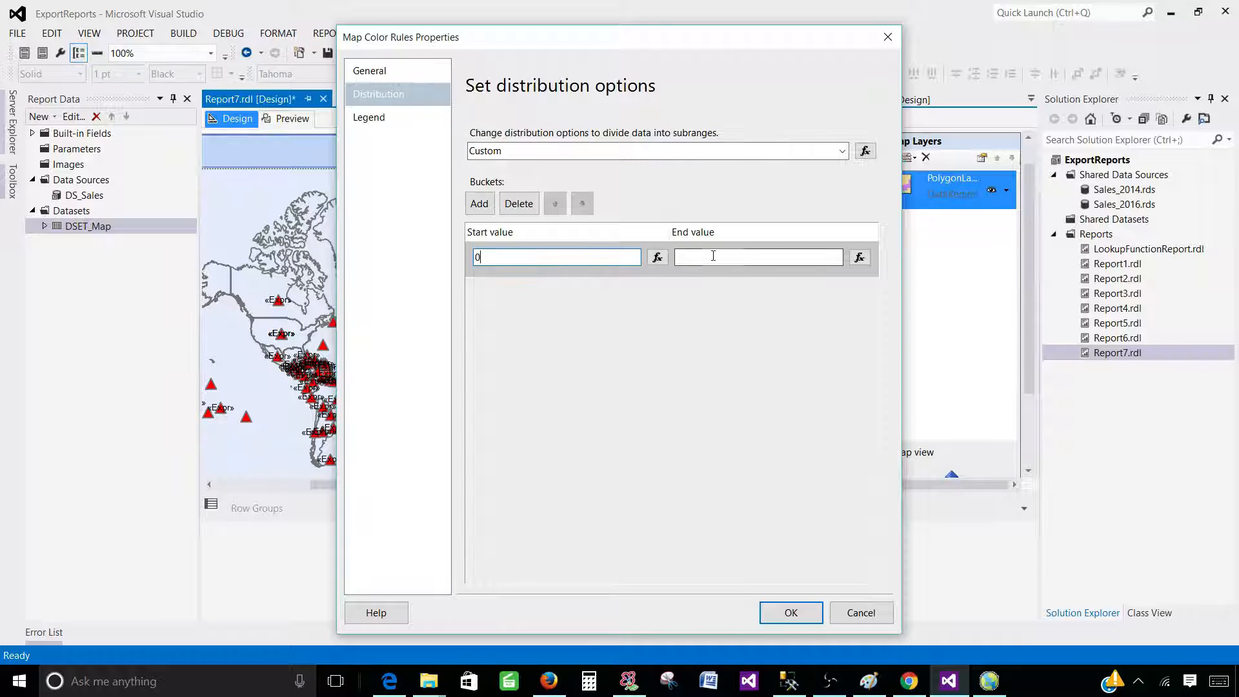
click(715, 259)
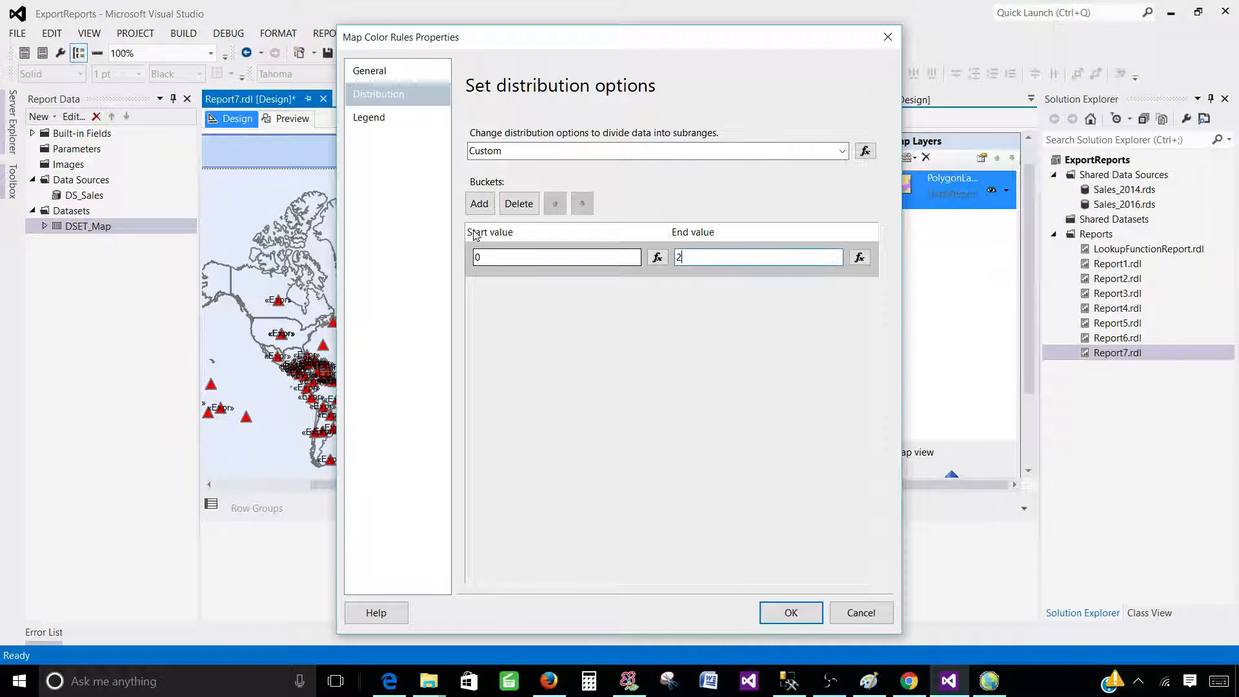
click(479, 203)
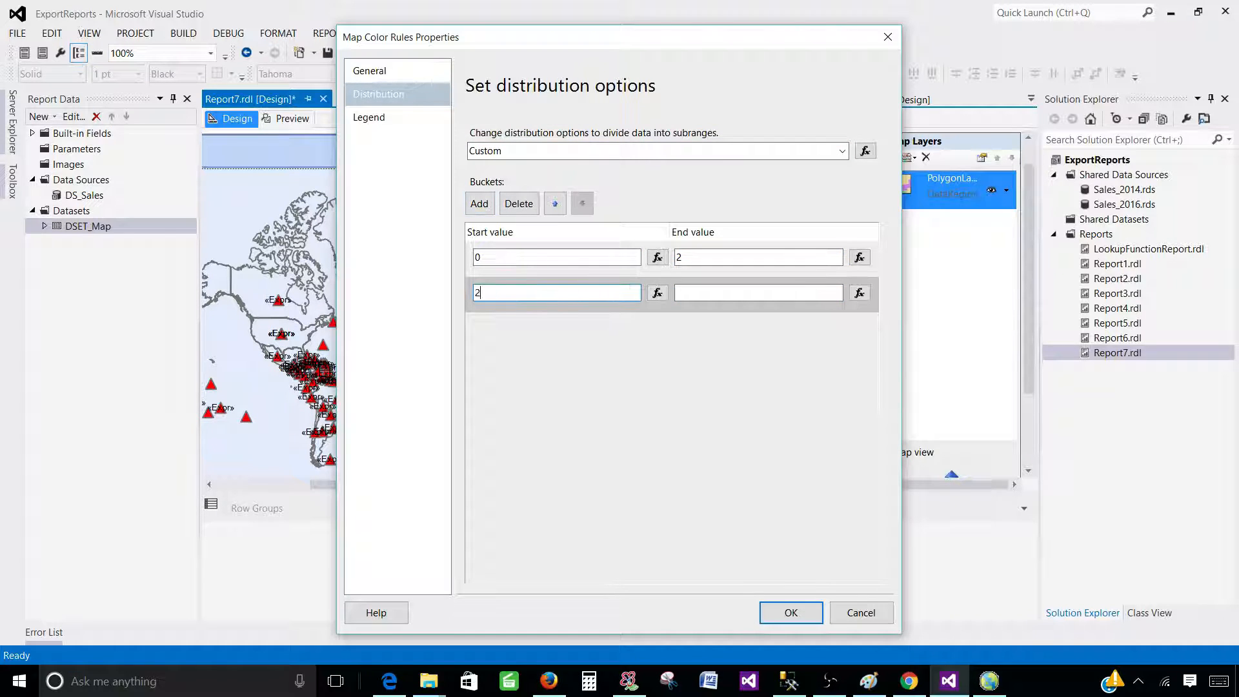
text(5)
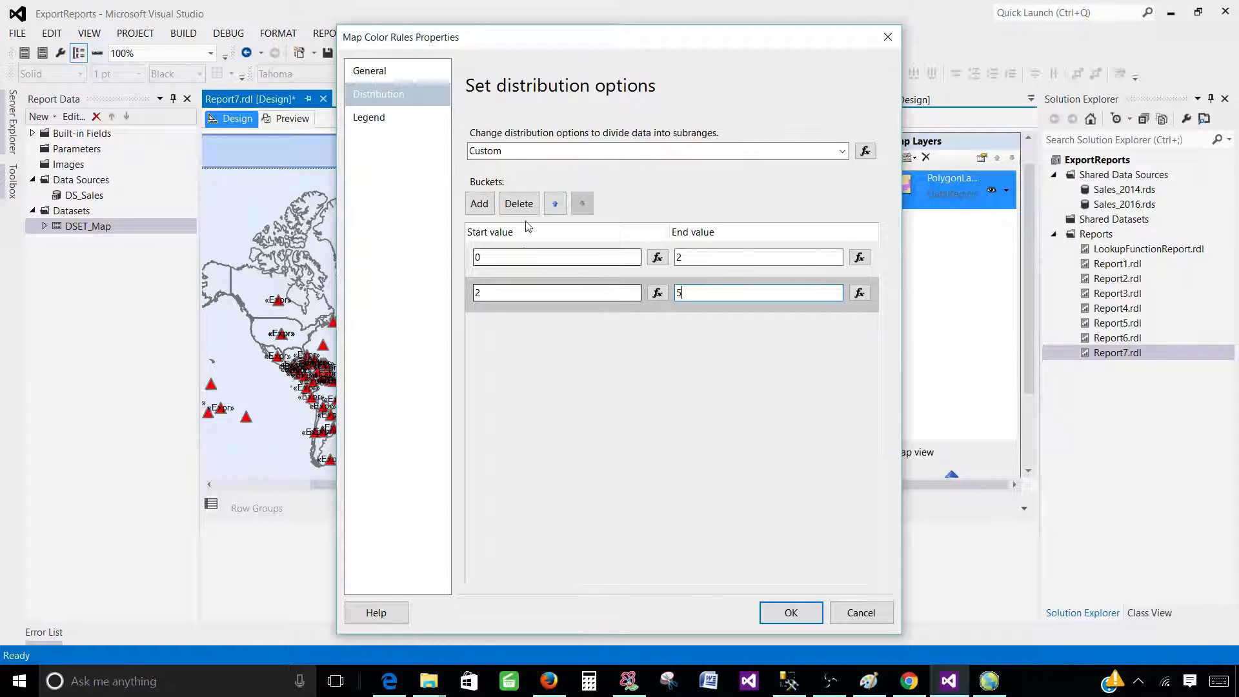
click(479, 203)
click(547, 329)
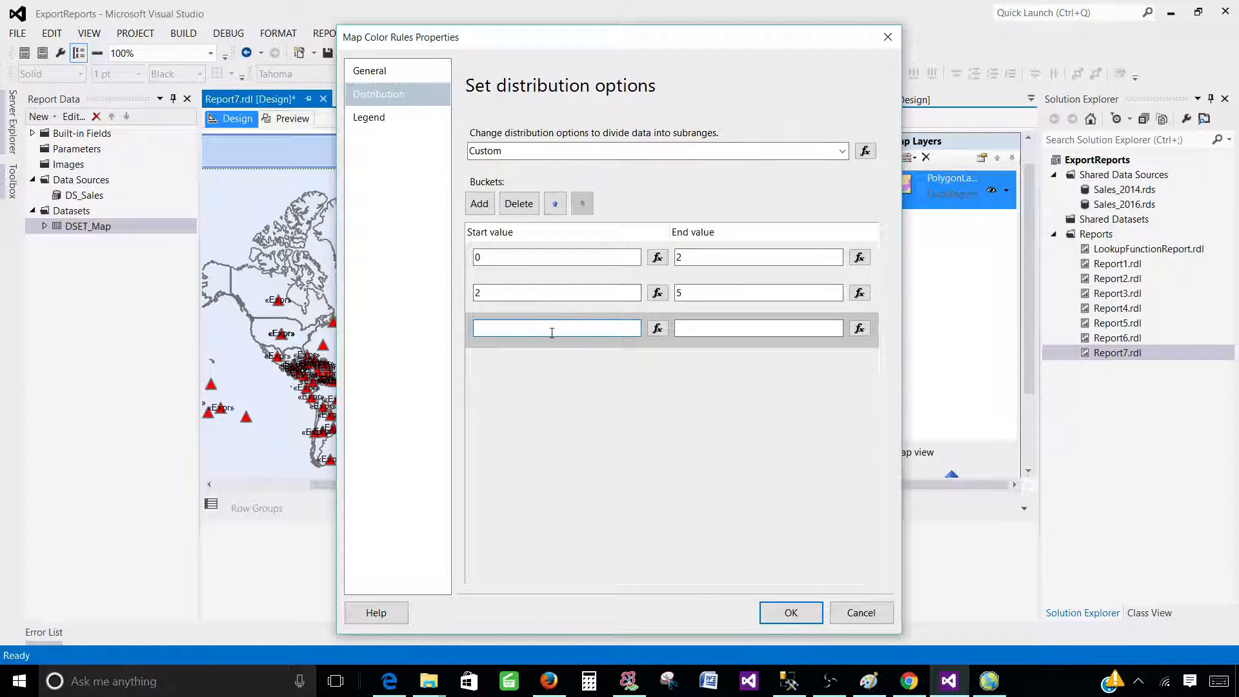
text(5)
click(732, 335)
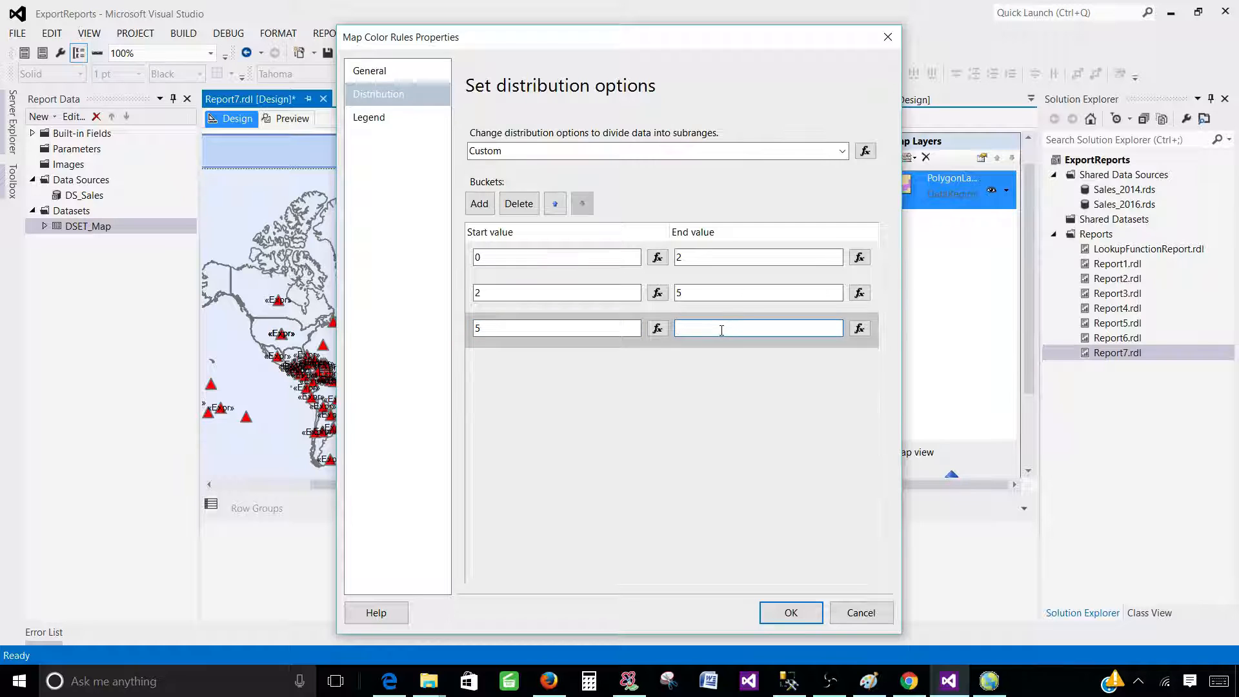
text(500000000000)
click(785, 611)
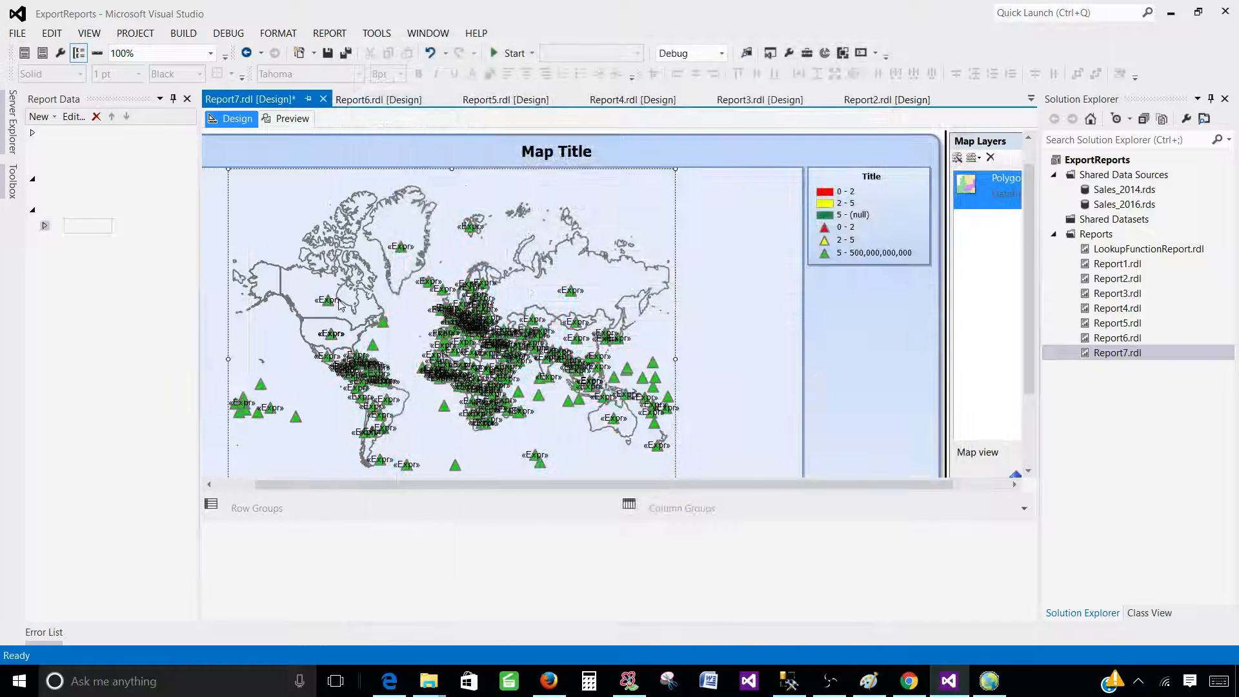
Preview the report to check the country and triangle colours, and return to the design view
click(302, 118)
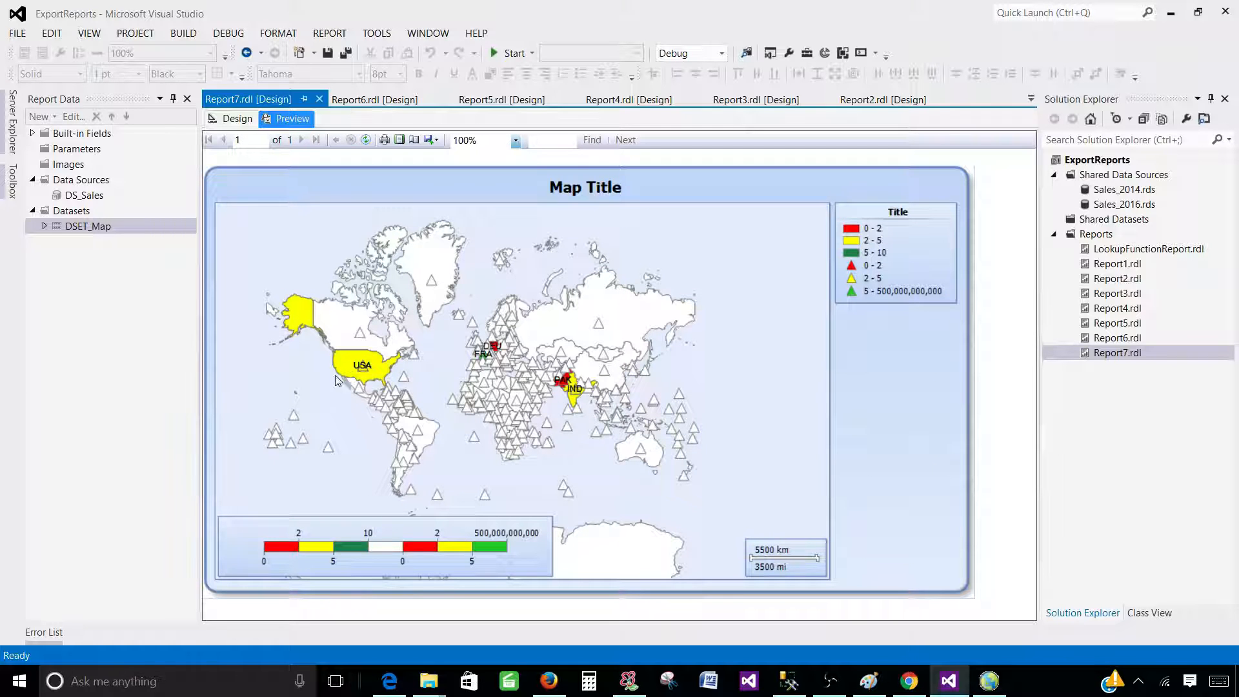
mouse_move(364, 372)
mouse_move(579, 397)
click(238, 118)
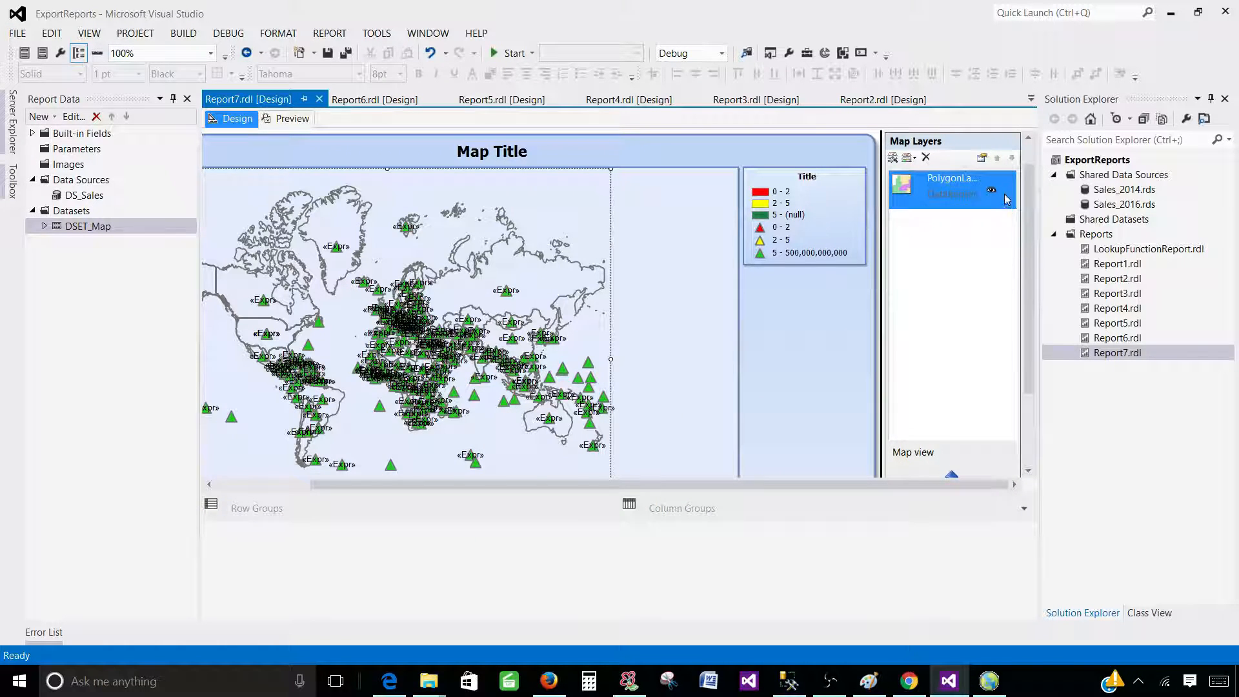
right_click(1005, 197)
click(1062, 348)
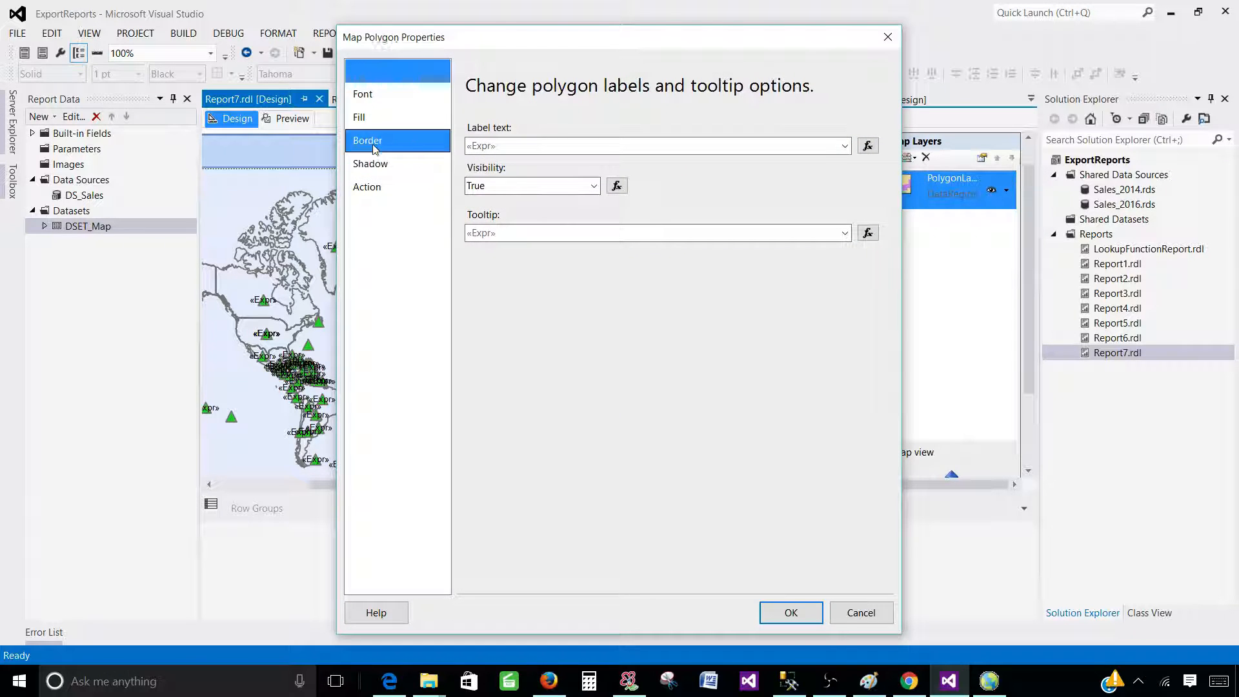
click(862, 613)
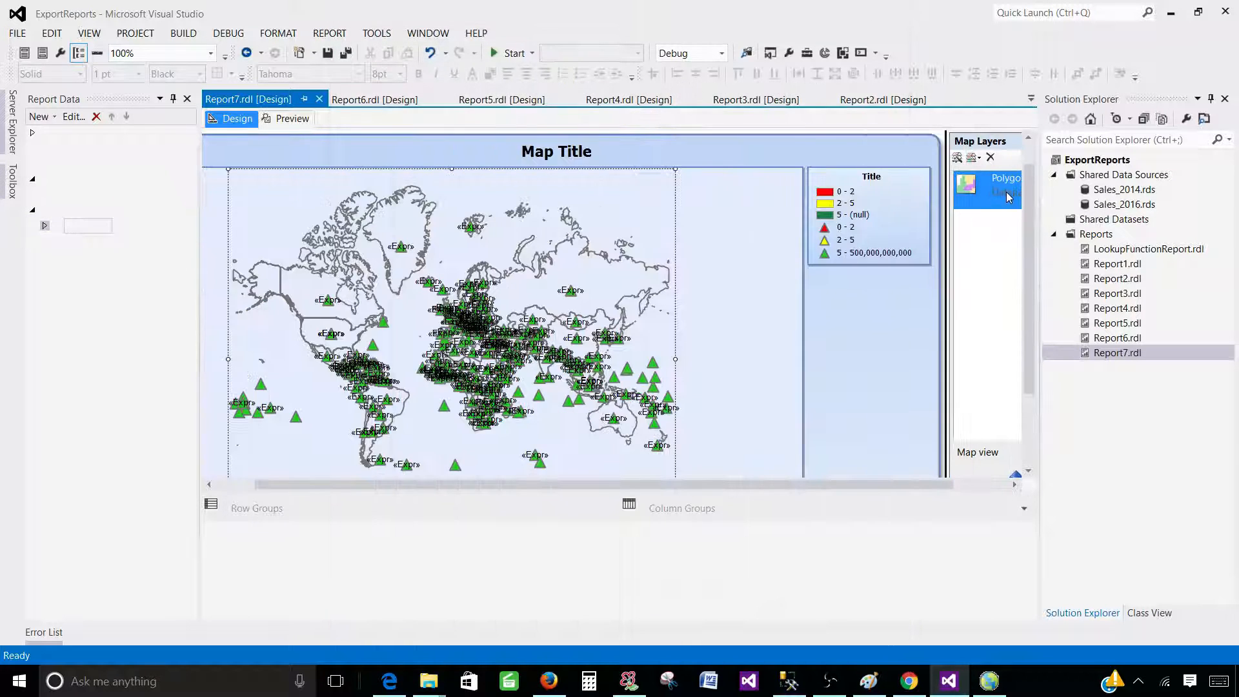
Set the polygon color rule to apply the template style so that the countries are no longer coloured by data
right_click(1004, 195)
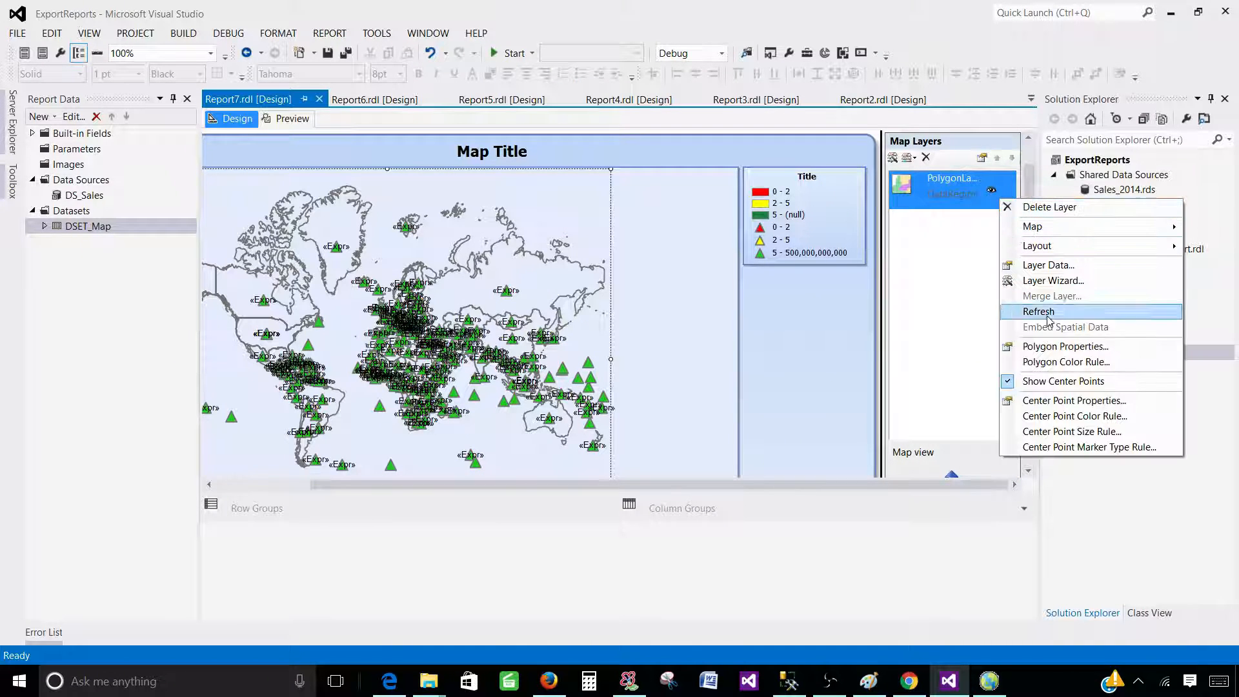
click(1066, 362)
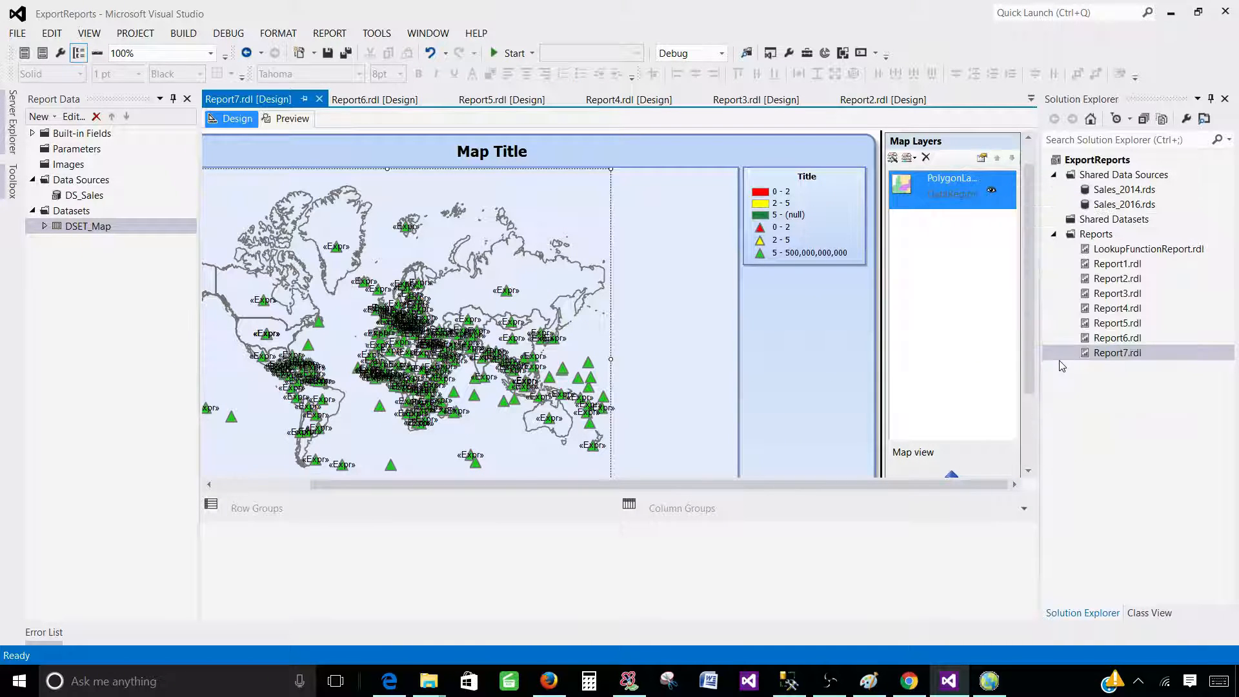
click(506, 134)
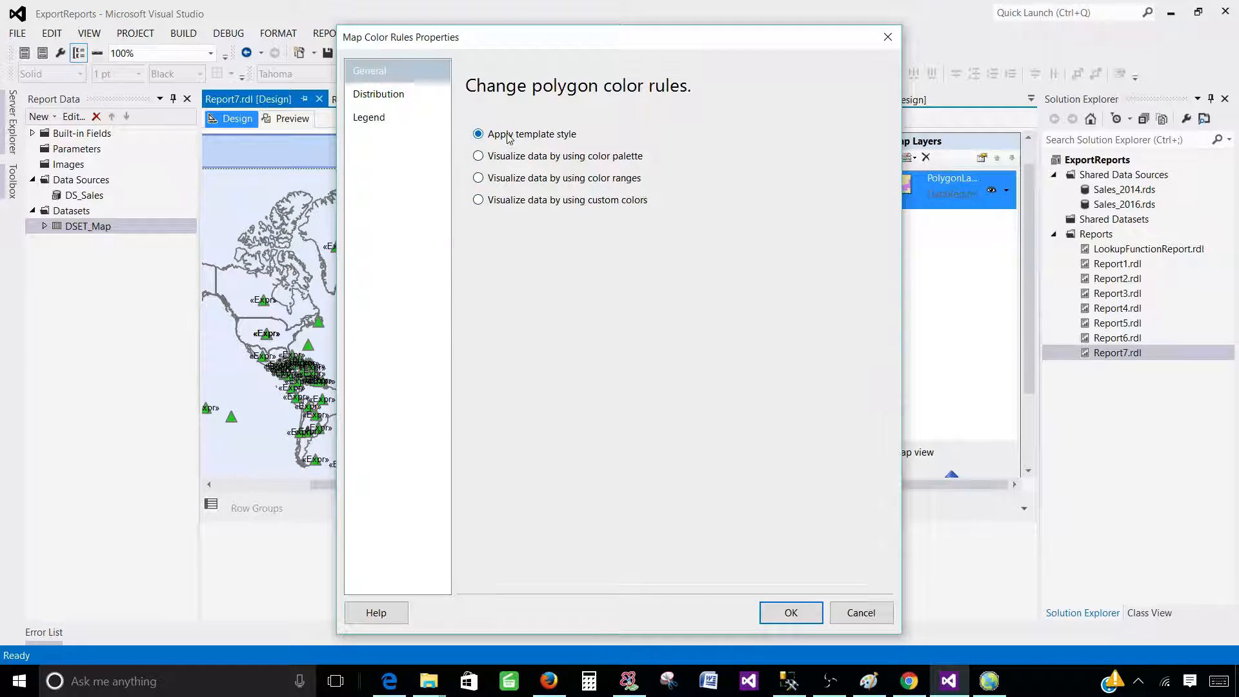
click(774, 617)
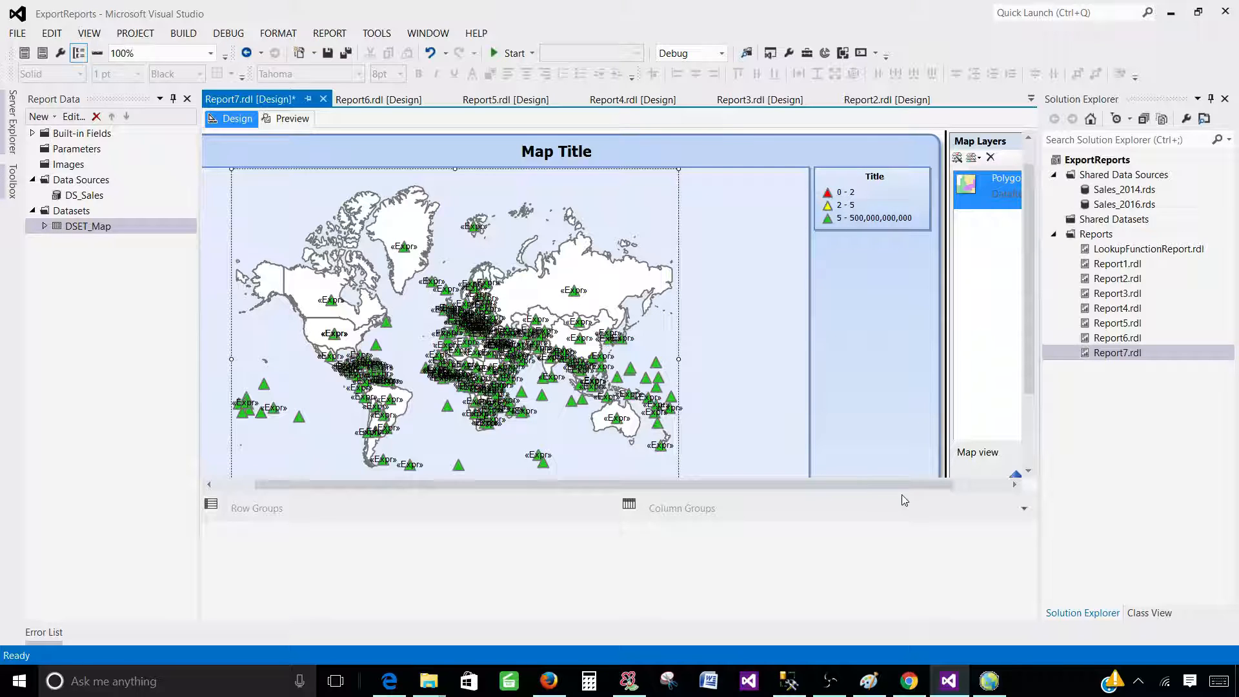
Try the Robinson and Eckert1 projections for the map viewport, and set the projection to HammerAitoff
drag(889, 487, 944, 487)
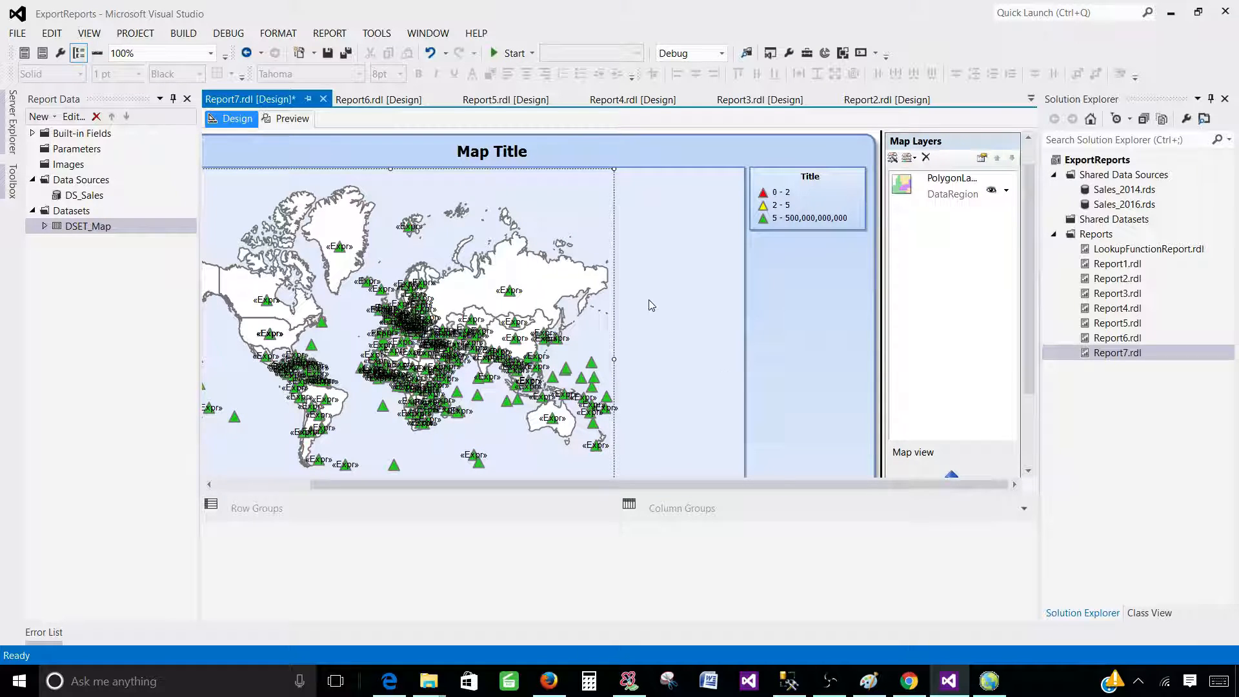
right_click(671, 293)
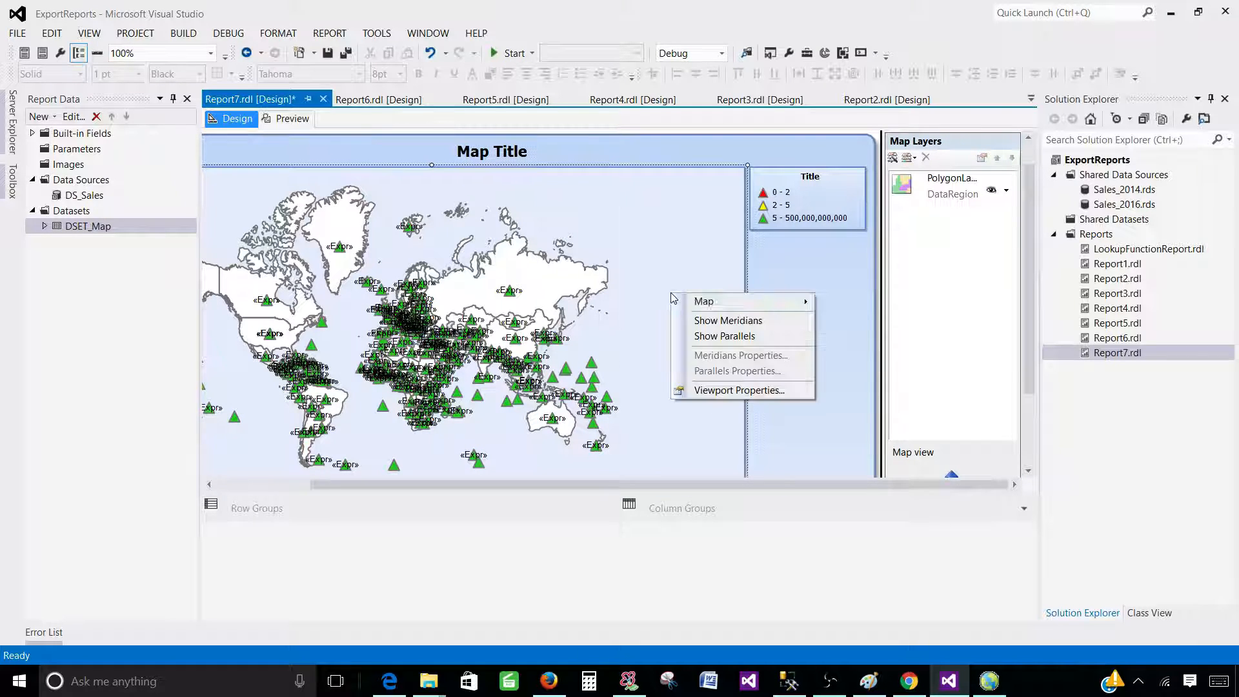
click(735, 395)
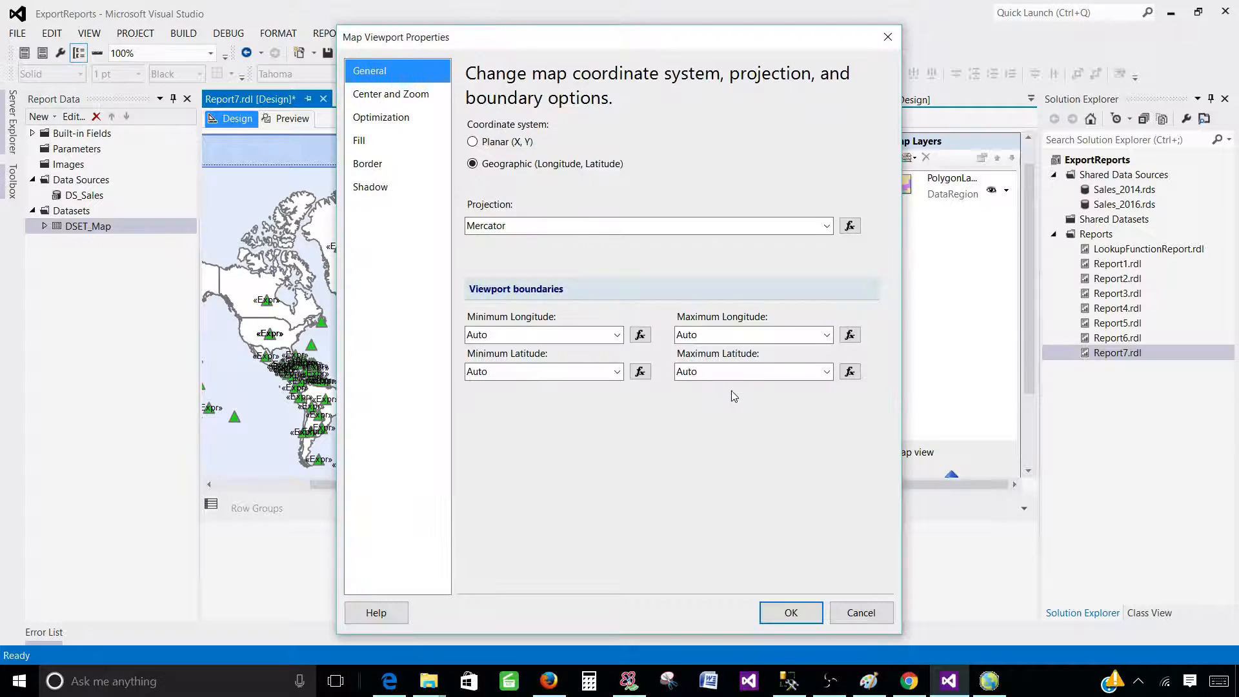
drag(516, 36, 745, 44)
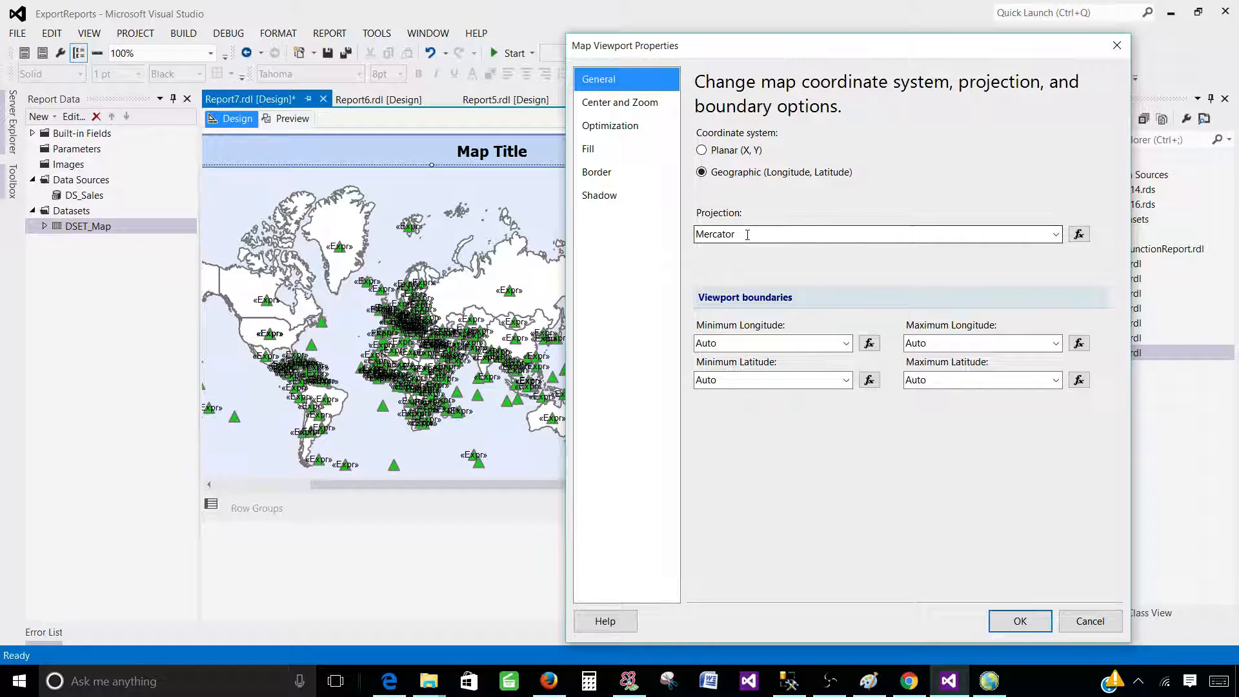
click(1011, 235)
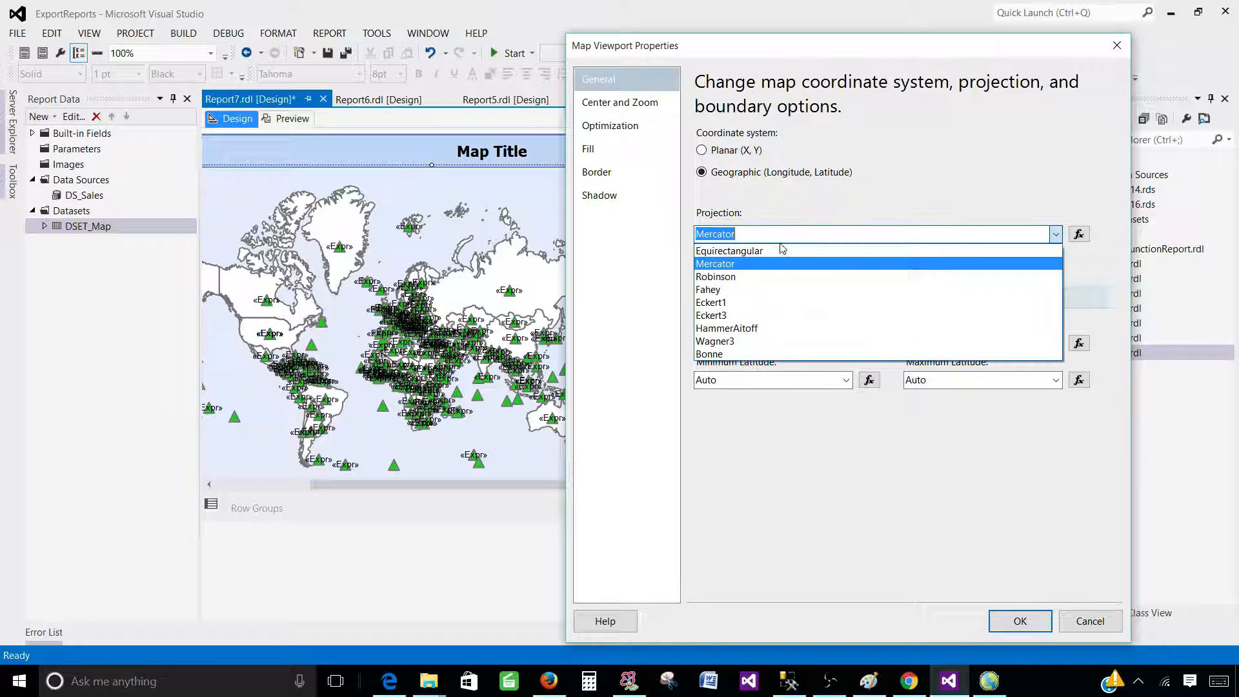
click(742, 279)
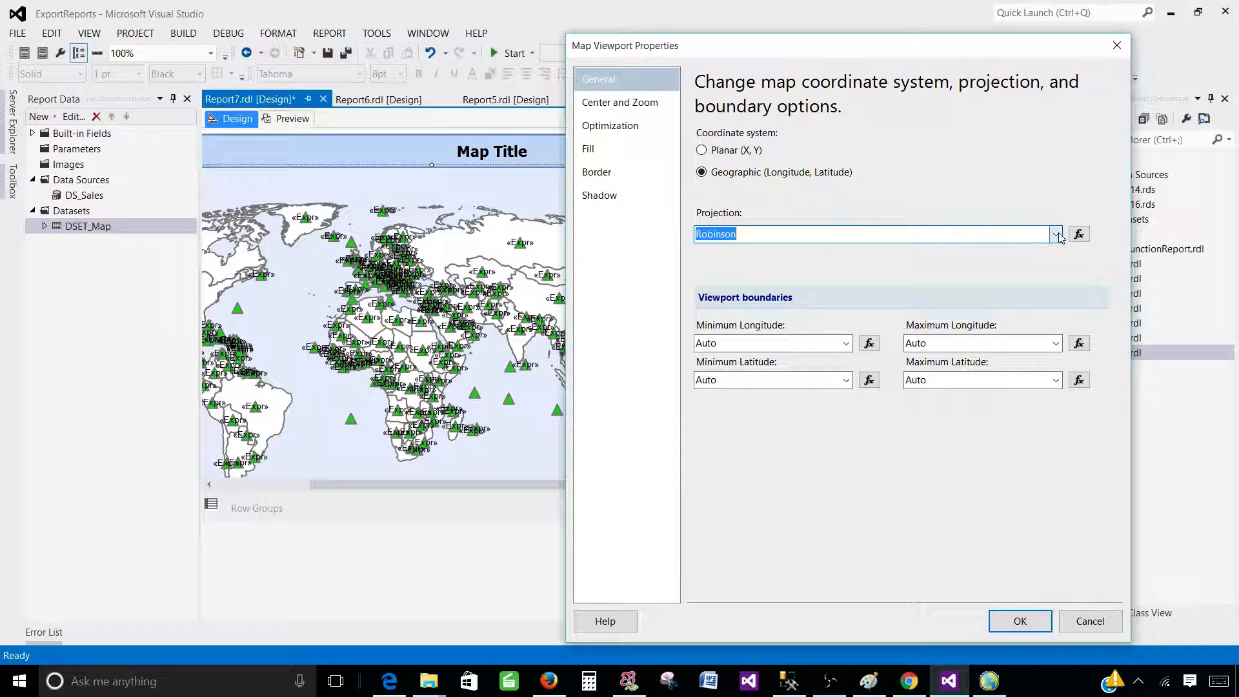
click(977, 239)
click(831, 295)
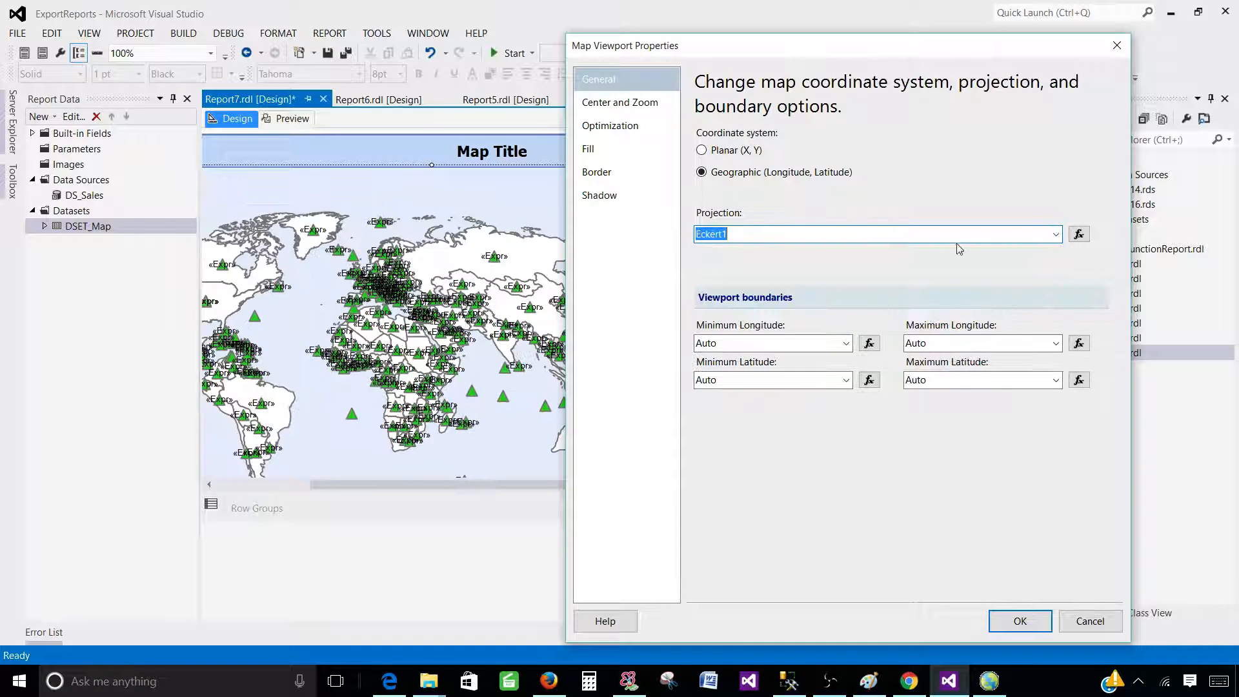
click(1056, 235)
click(759, 328)
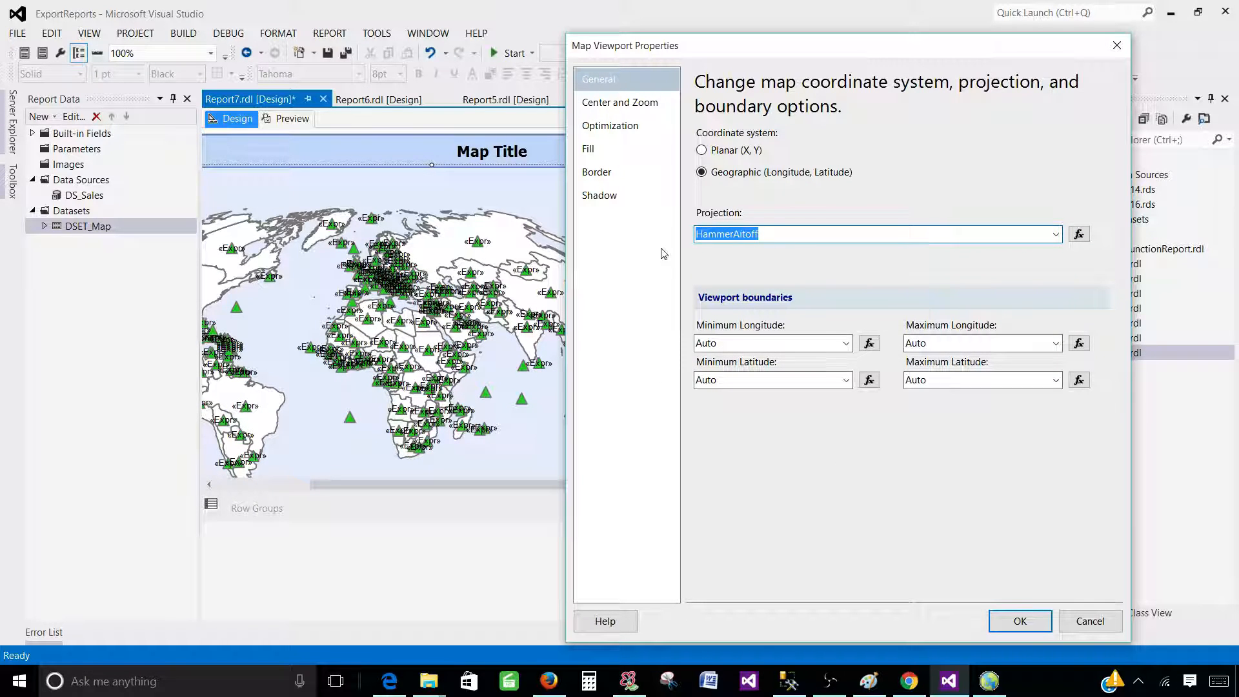
Set the map viewport's zoom level to 200 percent and apply the viewport properties
click(617, 183)
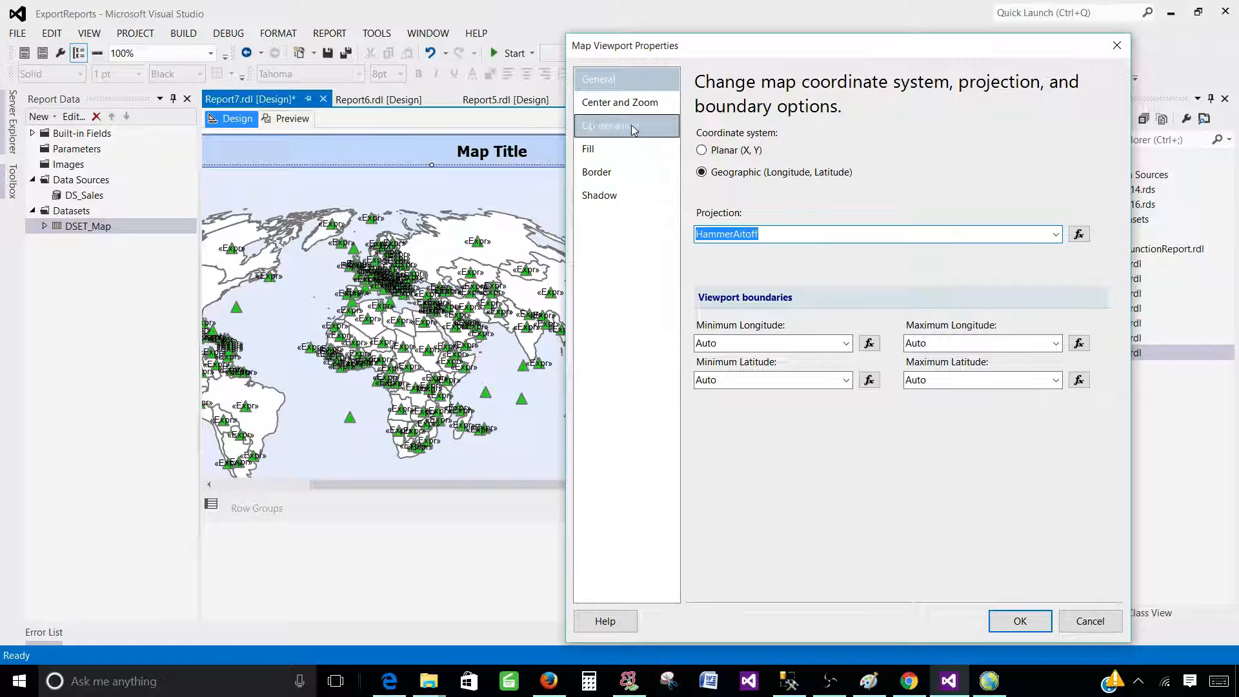
click(616, 108)
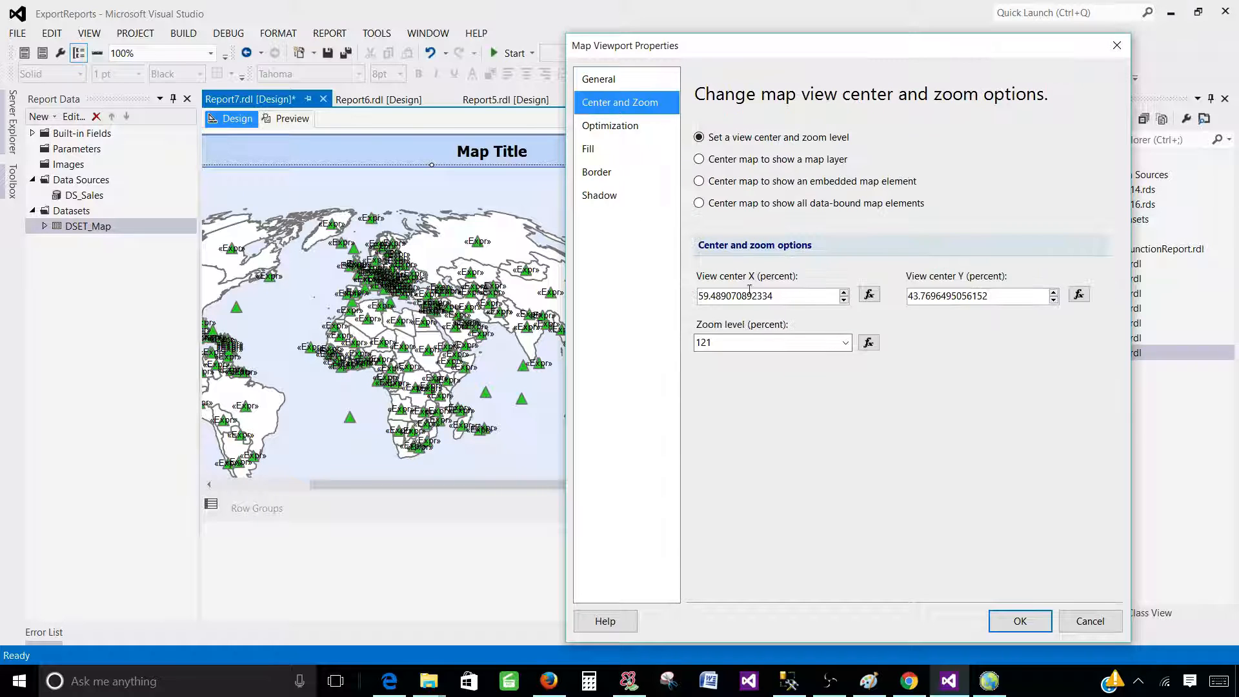
click(846, 346)
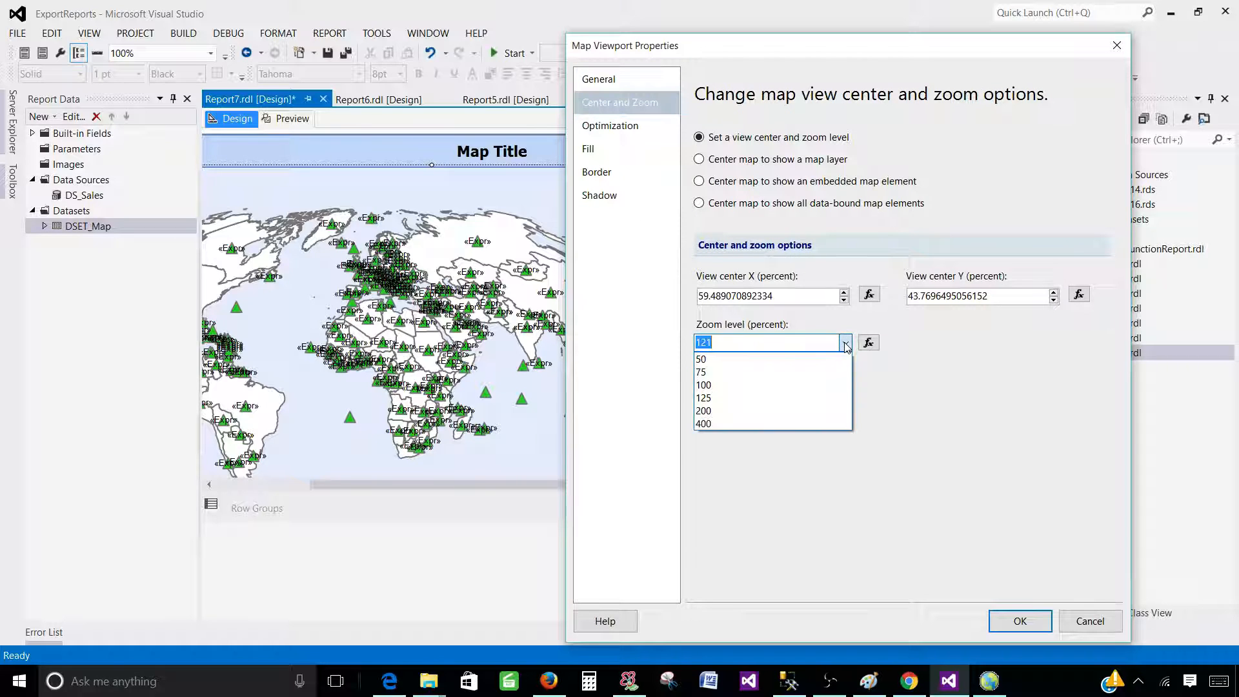
click(744, 414)
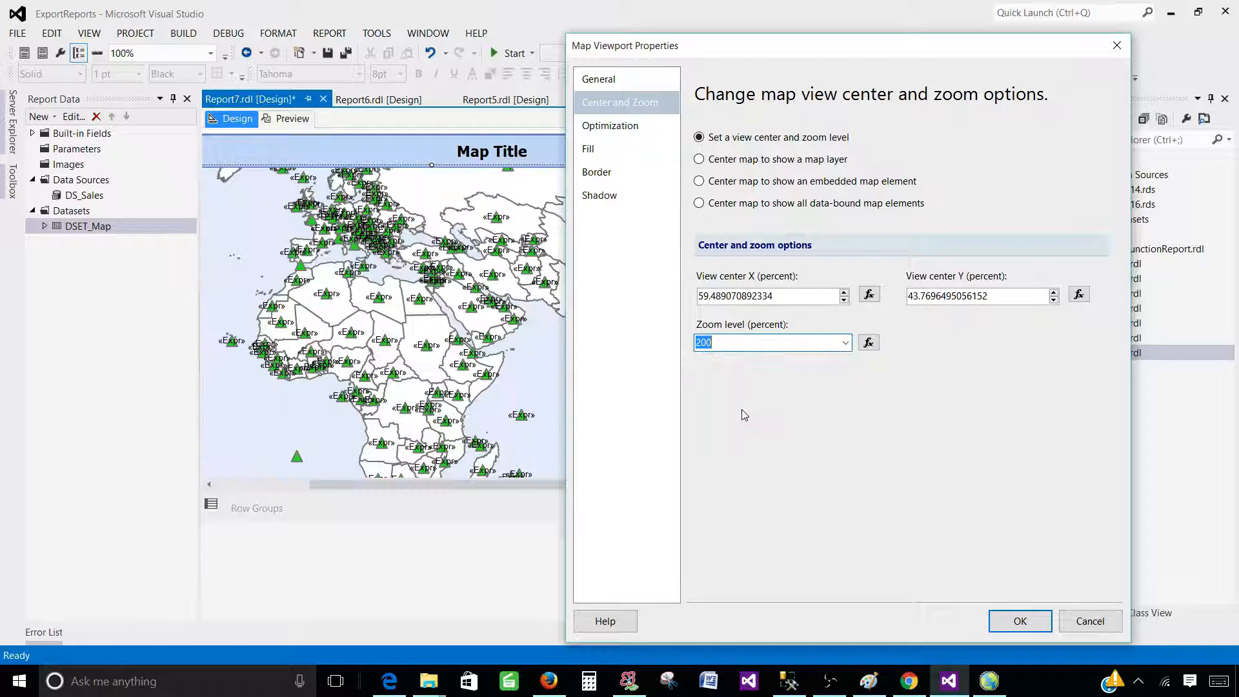
click(1018, 622)
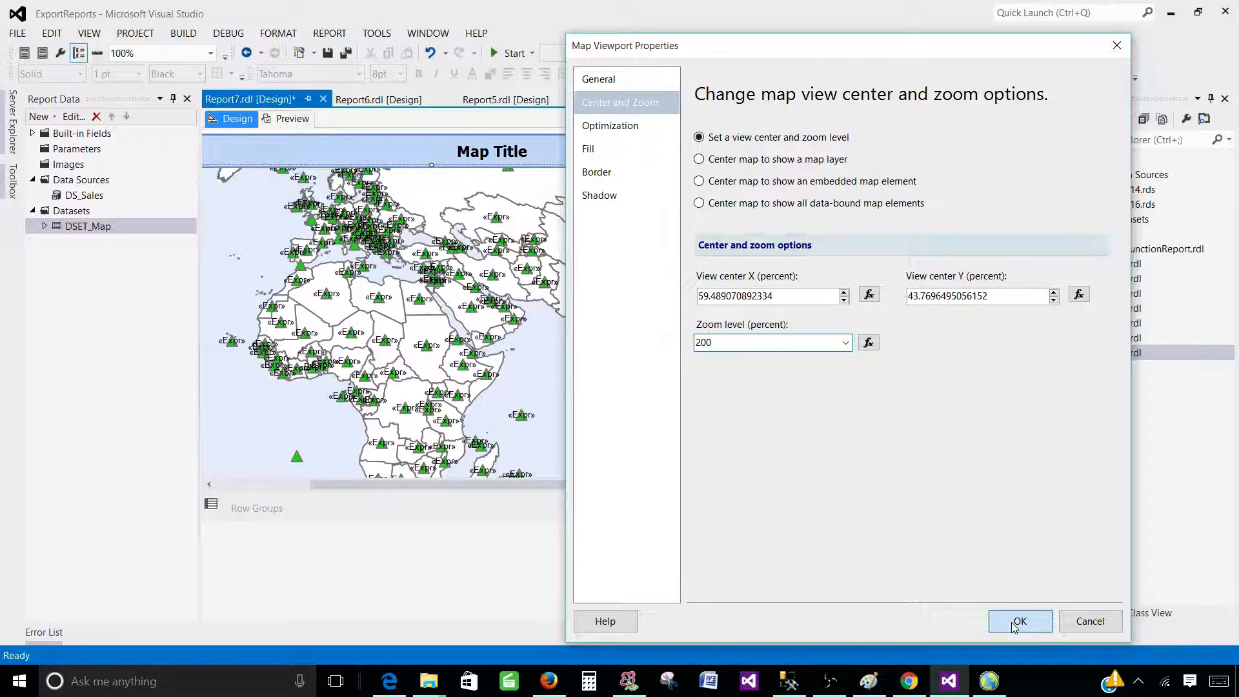
Show the meridians and parallels on the map
right_click(624, 344)
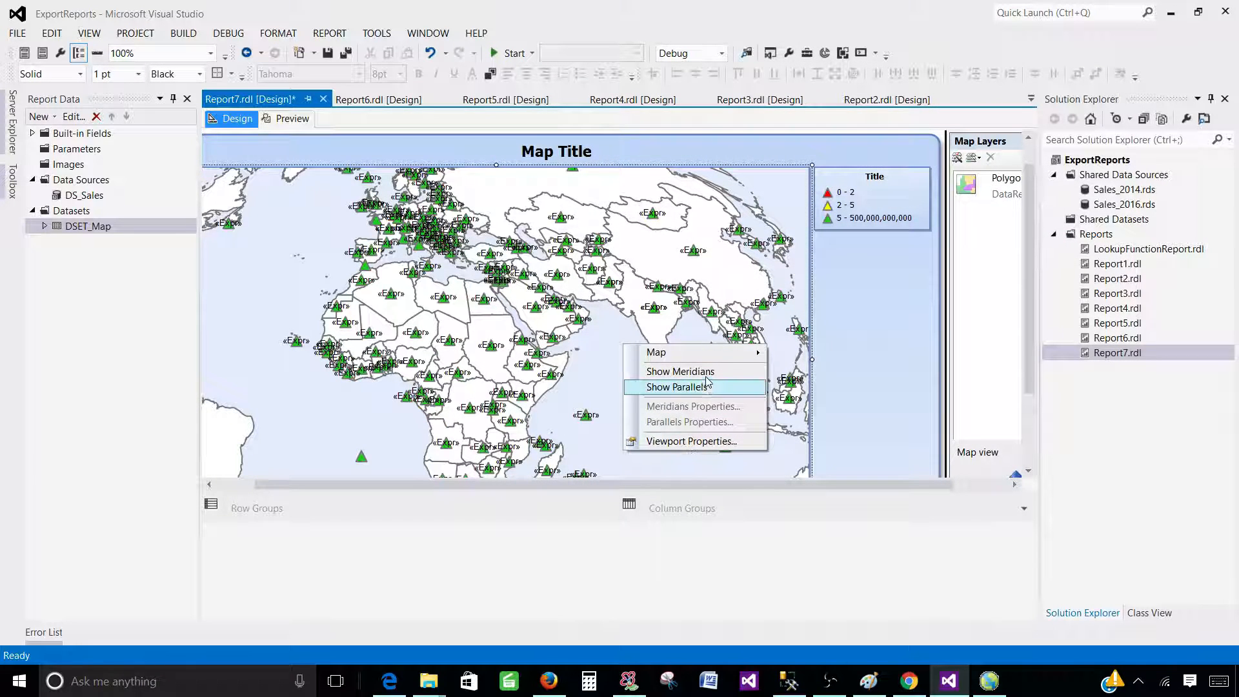
click(680, 372)
right_click(641, 356)
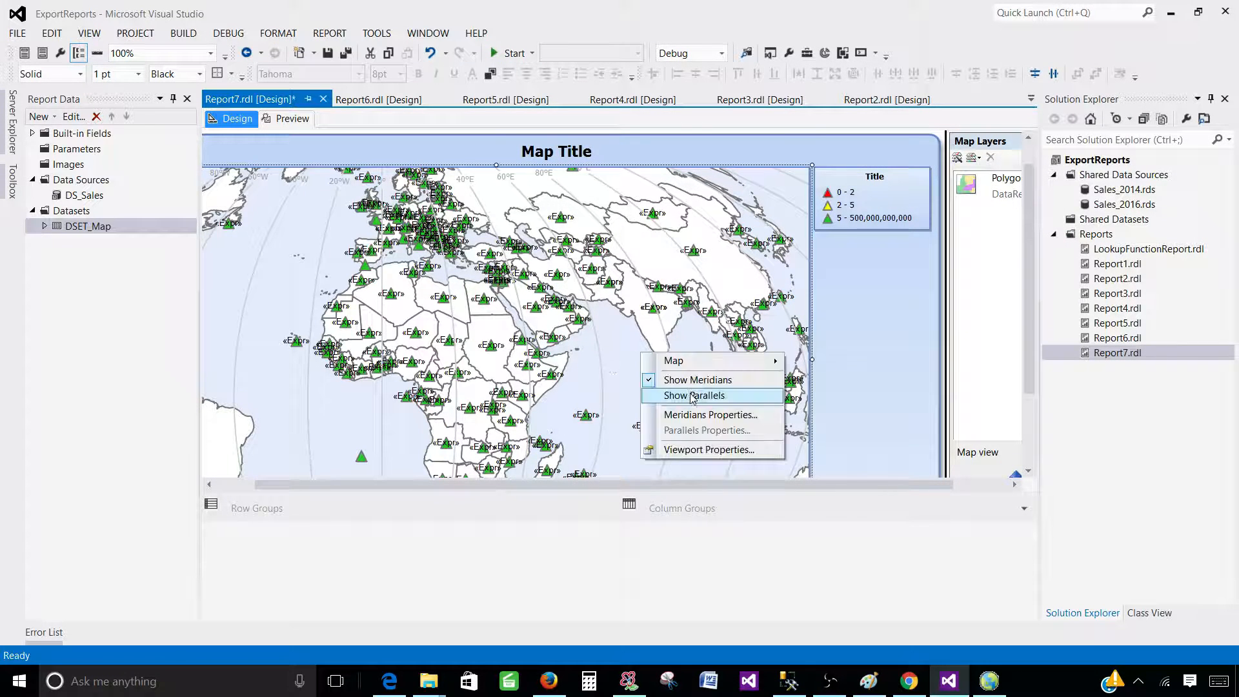
click(689, 397)
Preview the zoomed map with its grid lines and coloured triangles, and return to the design view
click(287, 118)
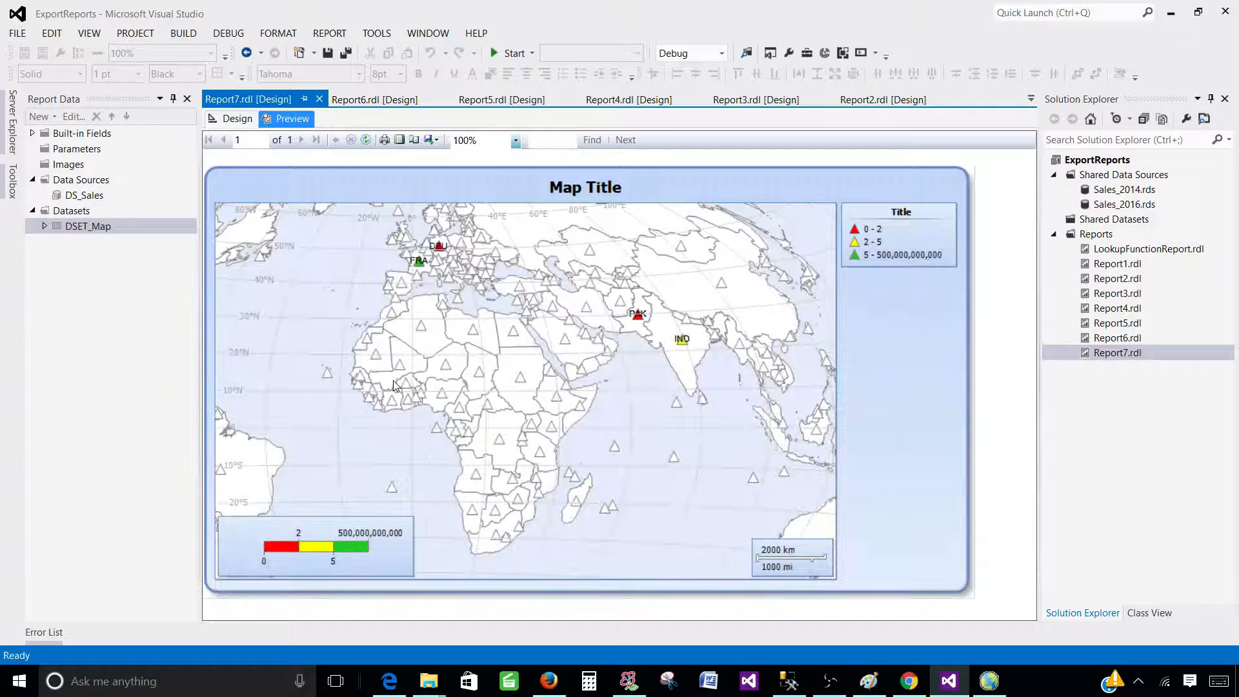
mouse_move(679, 341)
click(235, 118)
right_click(752, 299)
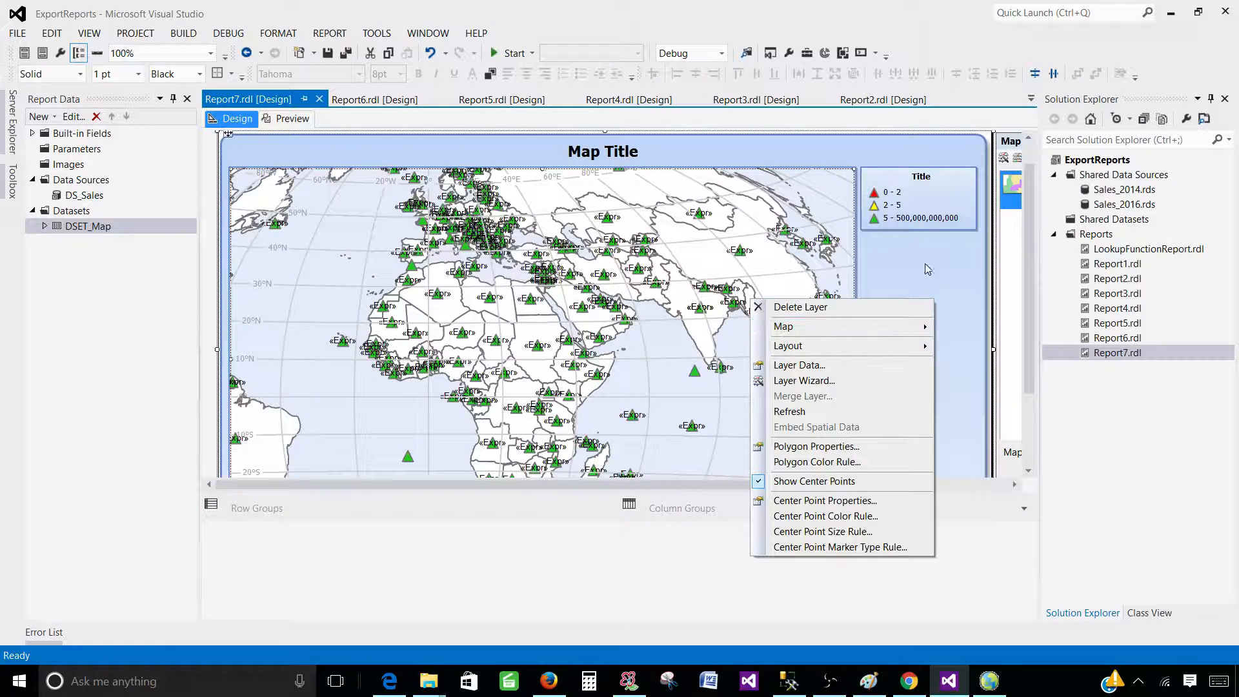
right_click(882, 283)
click(837, 279)
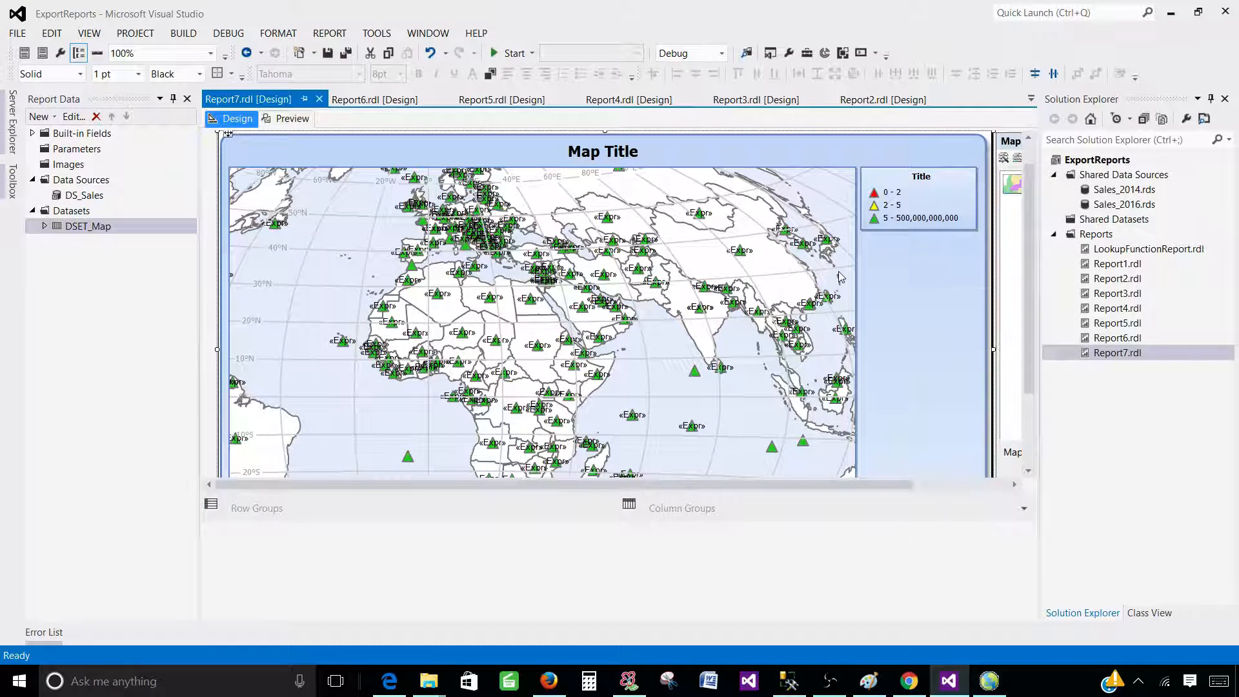
Reduce the map viewport's zoom level so that more of the world fits in the map, and apply the viewport properties
right_click(839, 273)
click(907, 367)
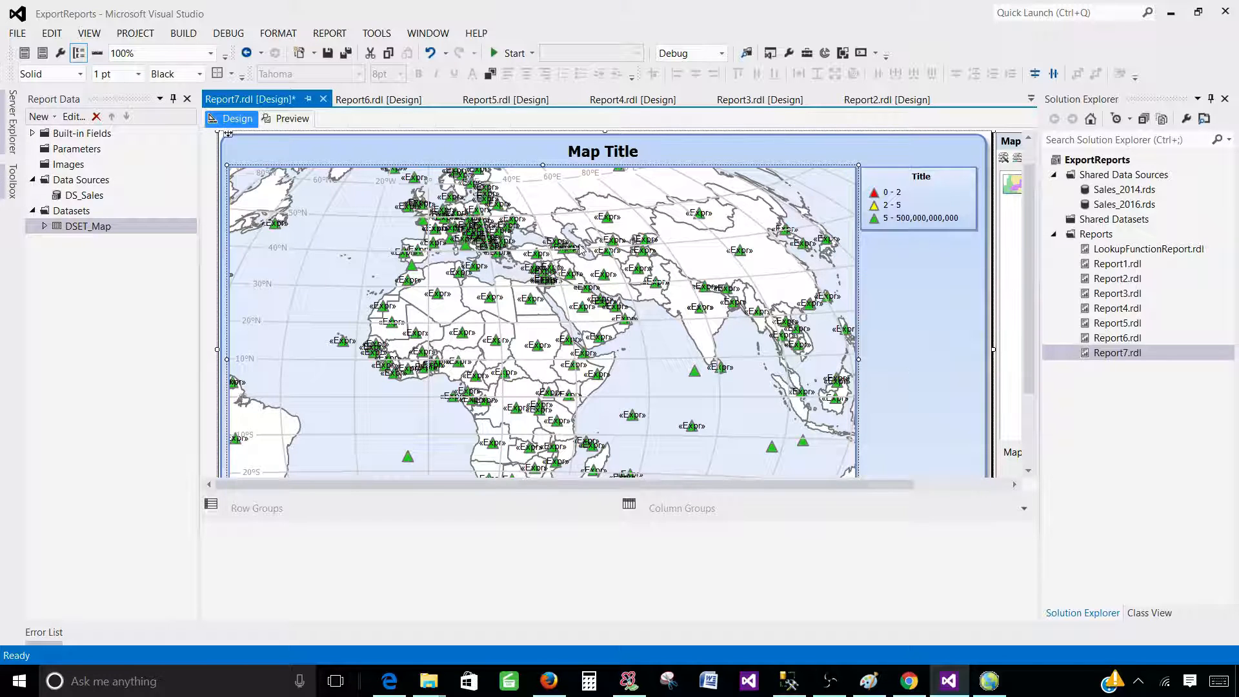
click(394, 95)
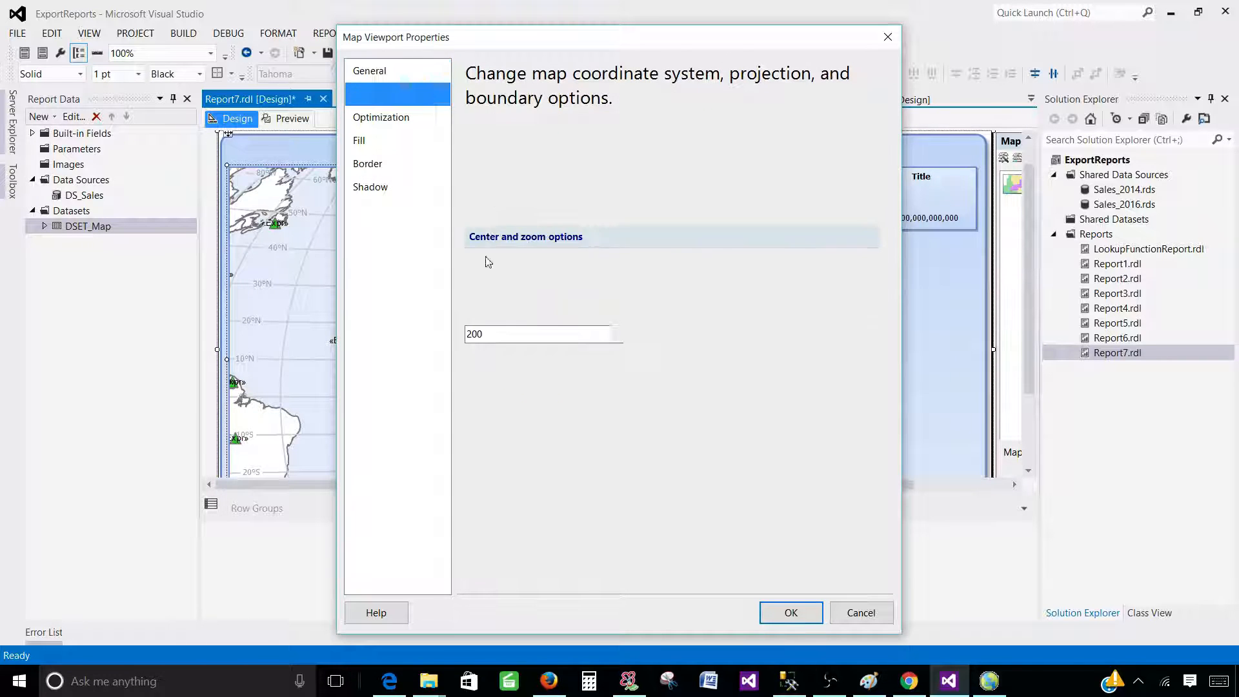
click(536, 335)
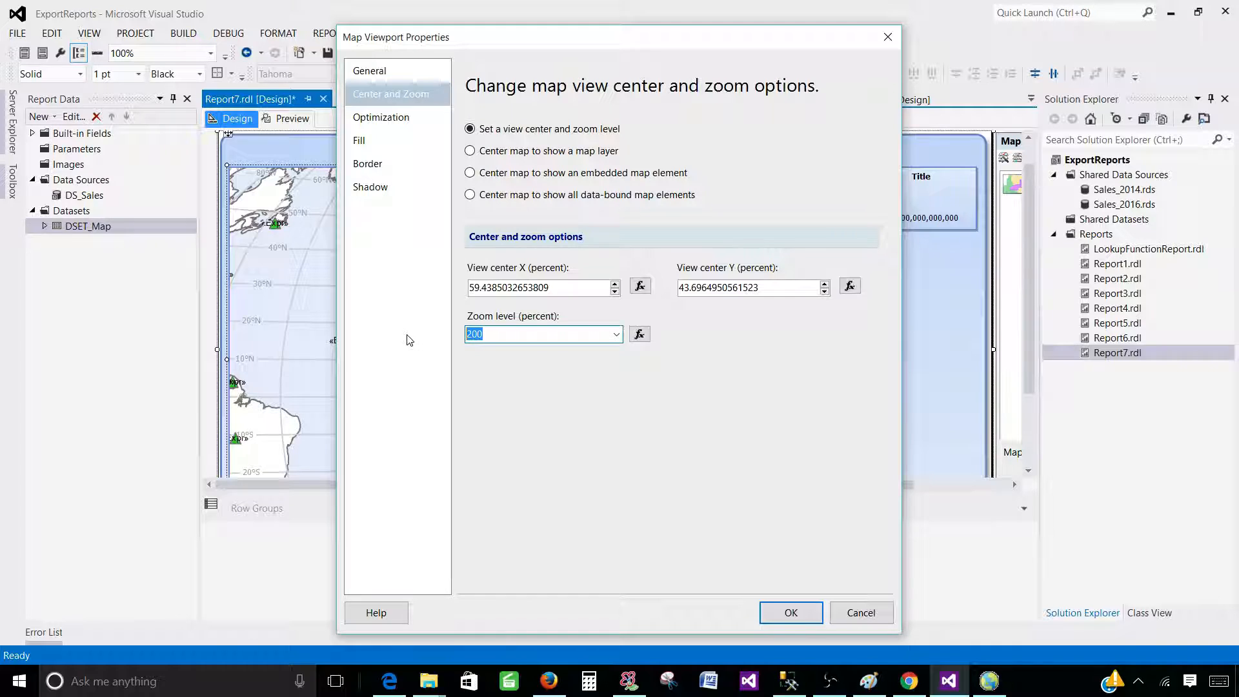
text(500)
key(Return)
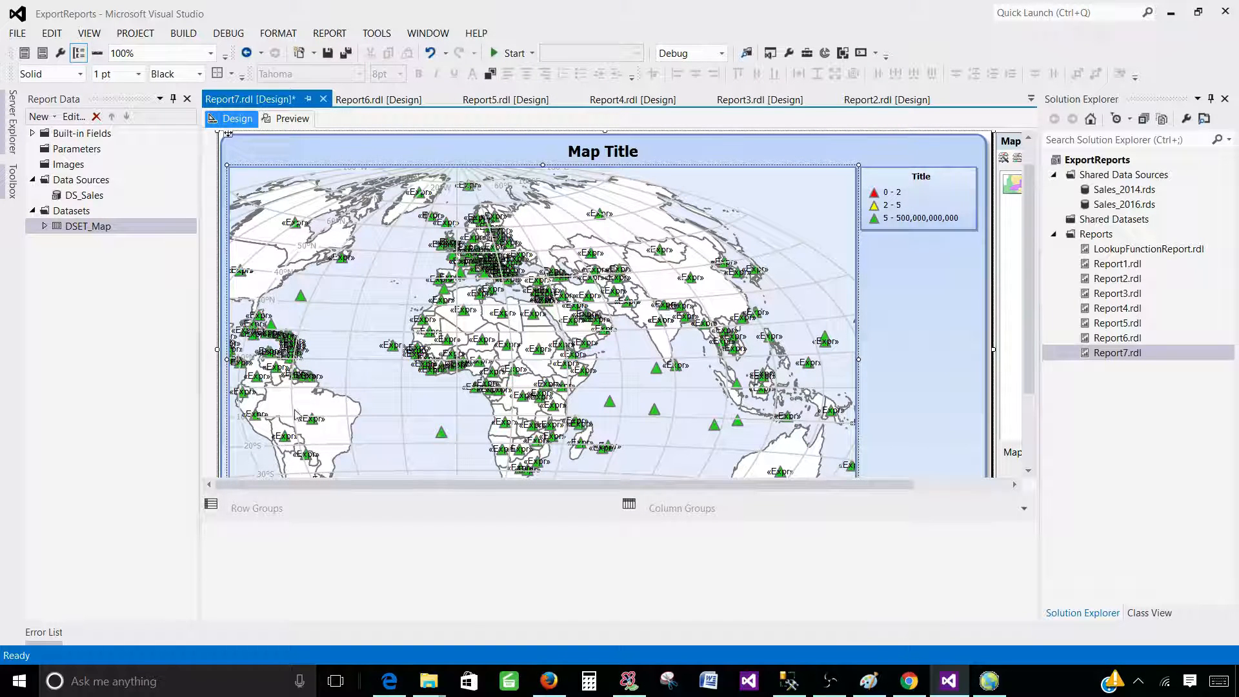
Preview the map at the reduced zoom level to check the coloured country triangles, and return to the design view
click(287, 119)
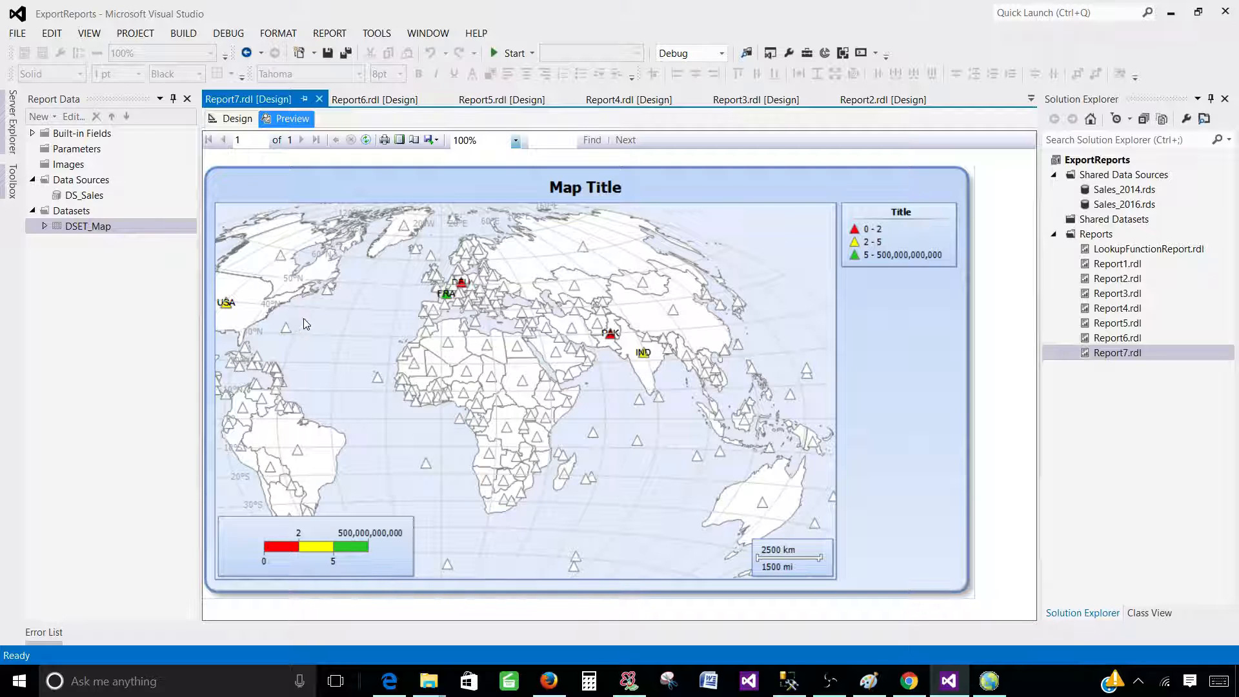
mouse_move(642, 356)
mouse_move(214, 305)
click(236, 118)
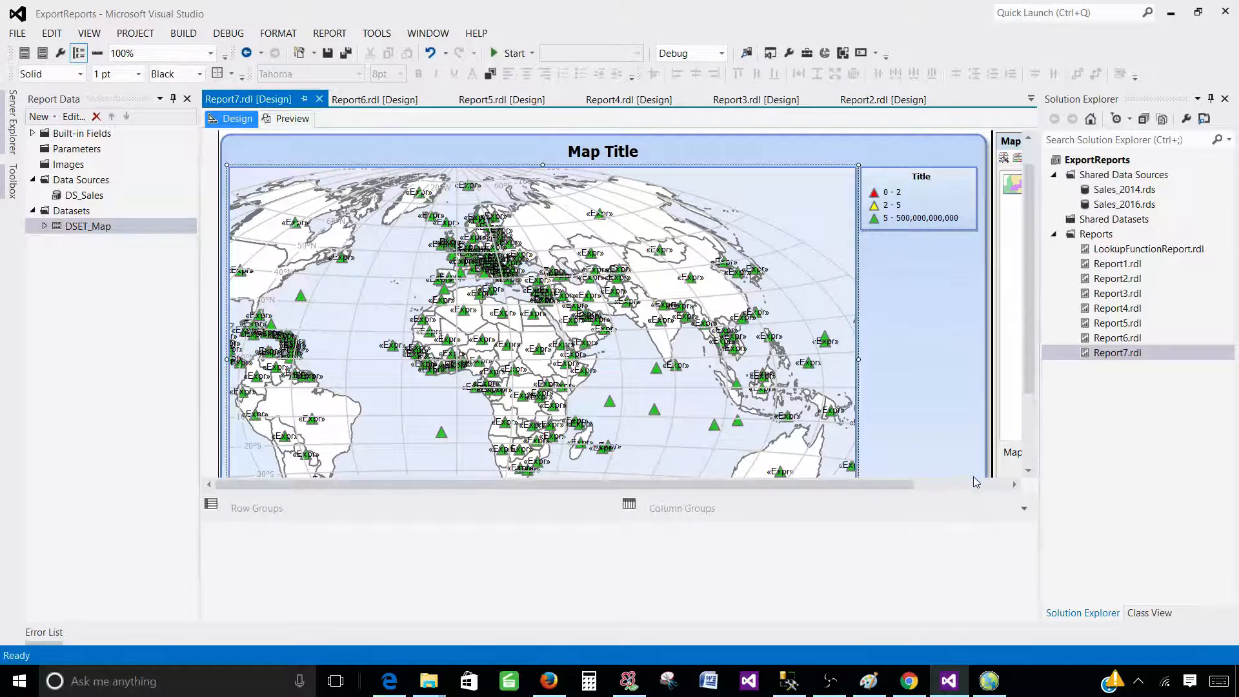
Set the polygon layer's solid fill color to Khaki, apply the polygon properties and preview the report
click(1007, 192)
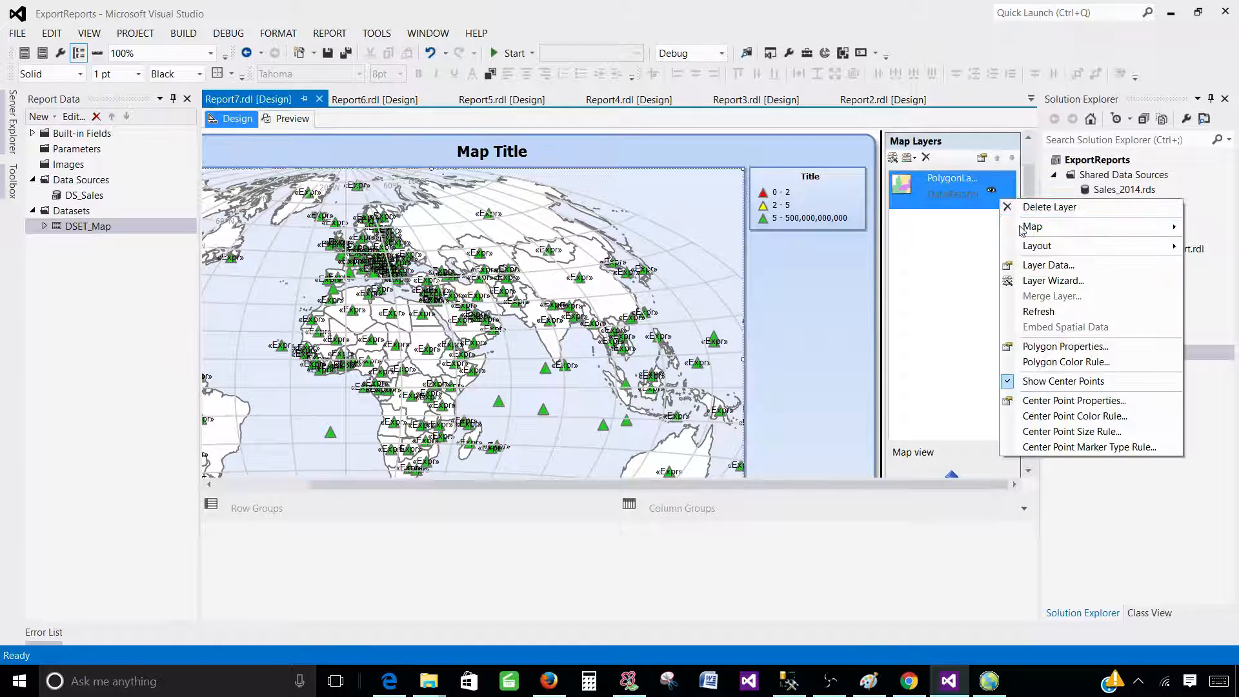
click(1064, 352)
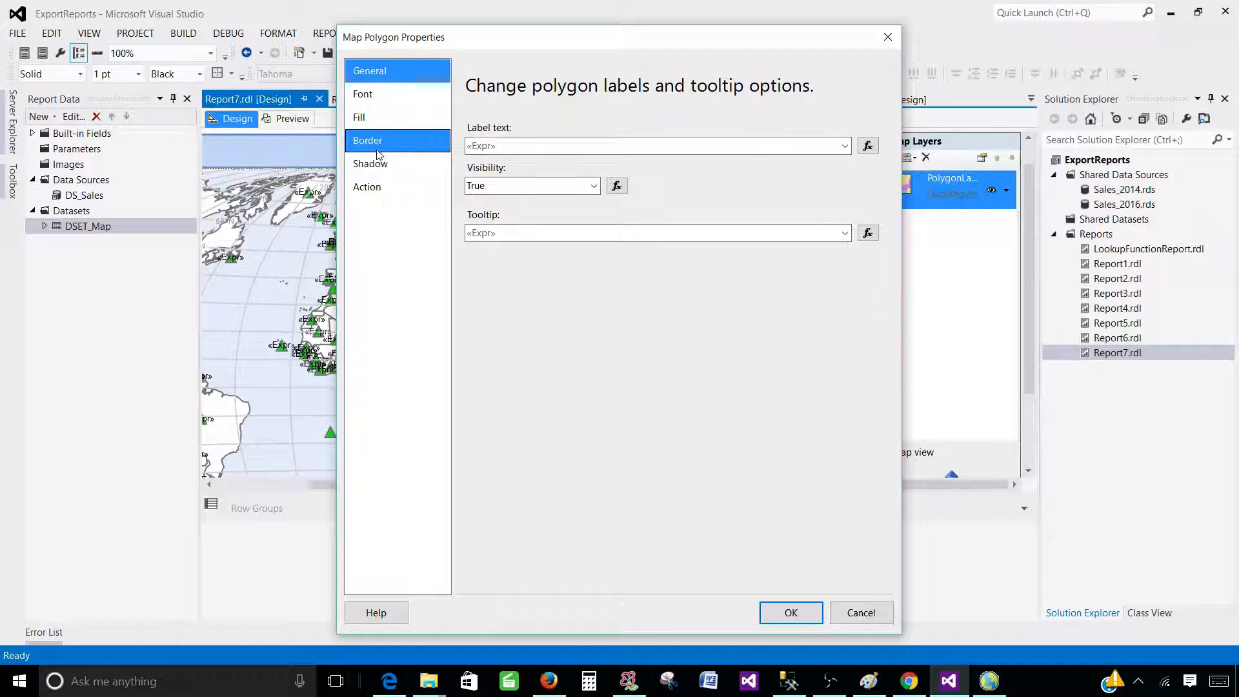
click(368, 119)
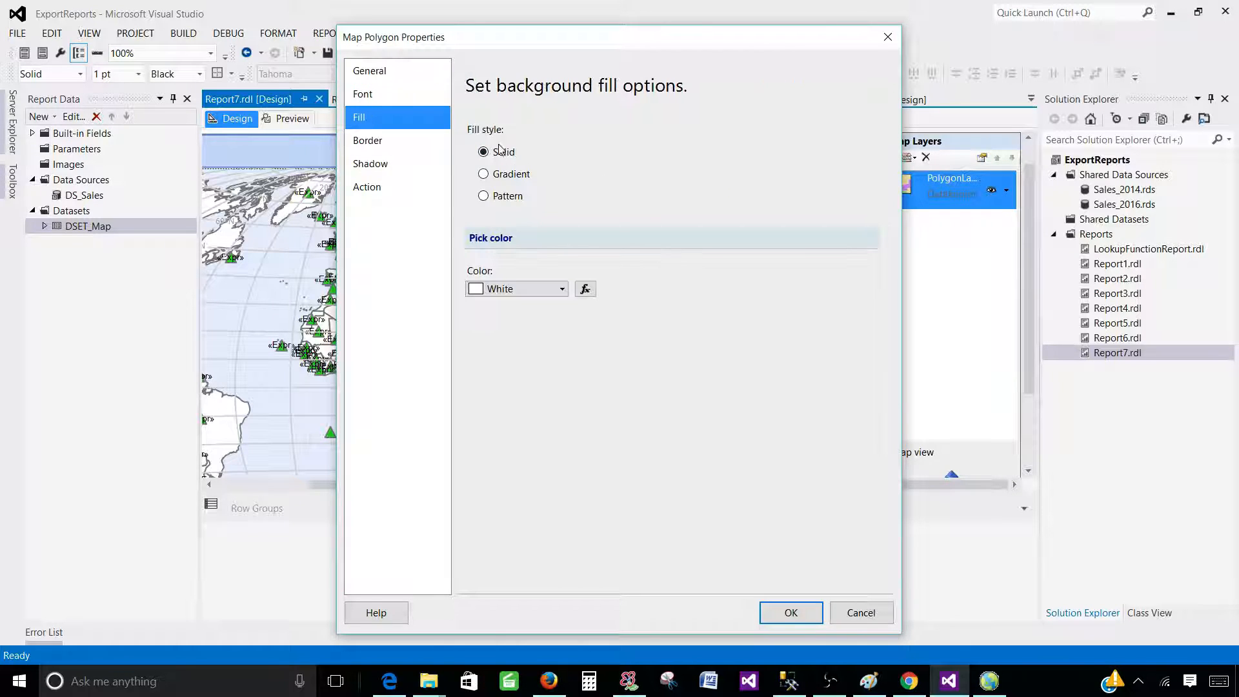
drag(489, 43, 715, 43)
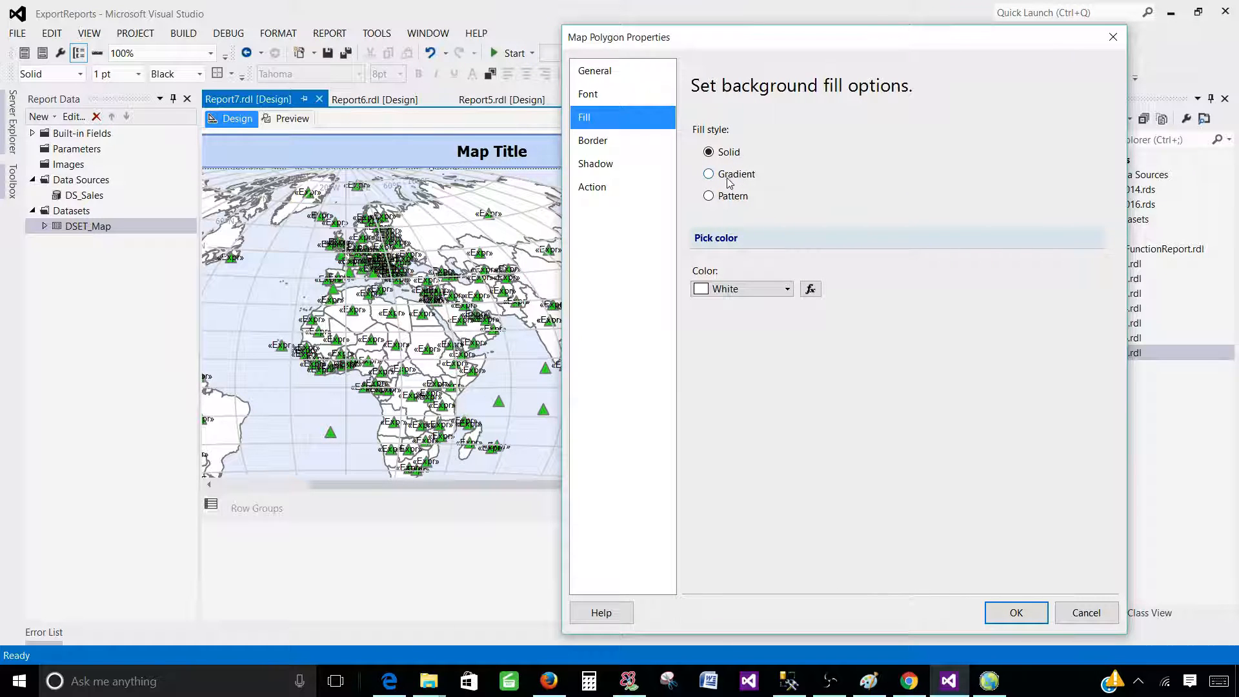
click(729, 291)
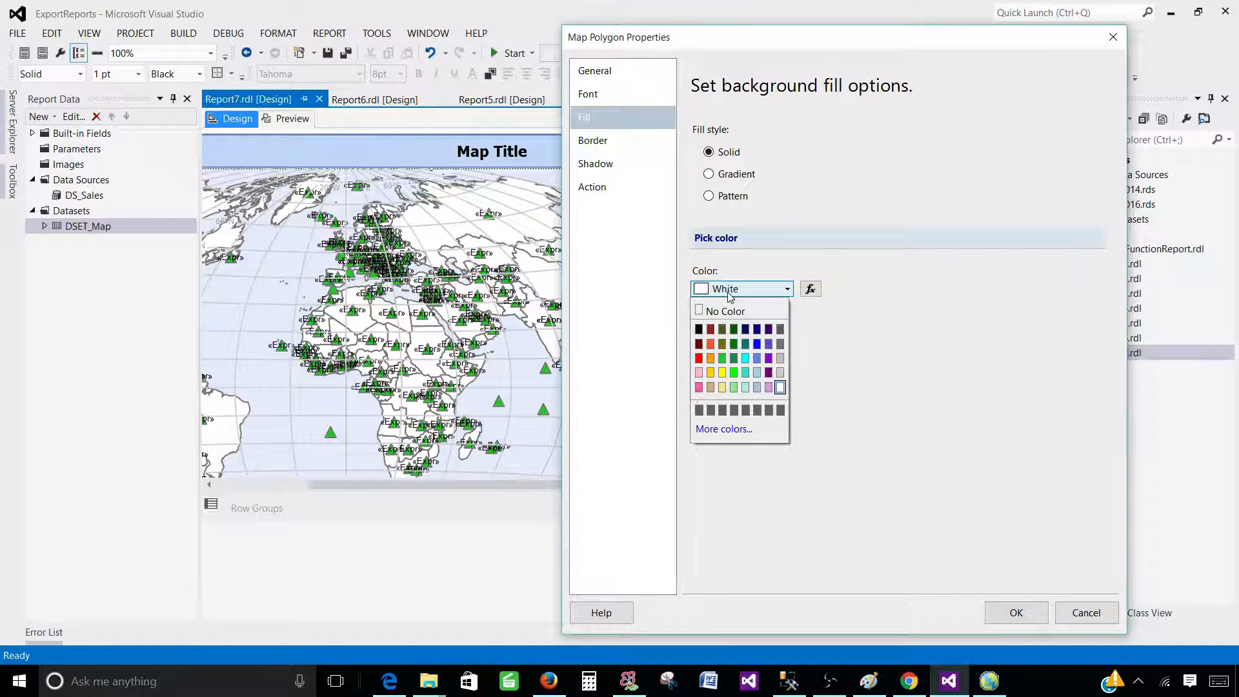
click(722, 386)
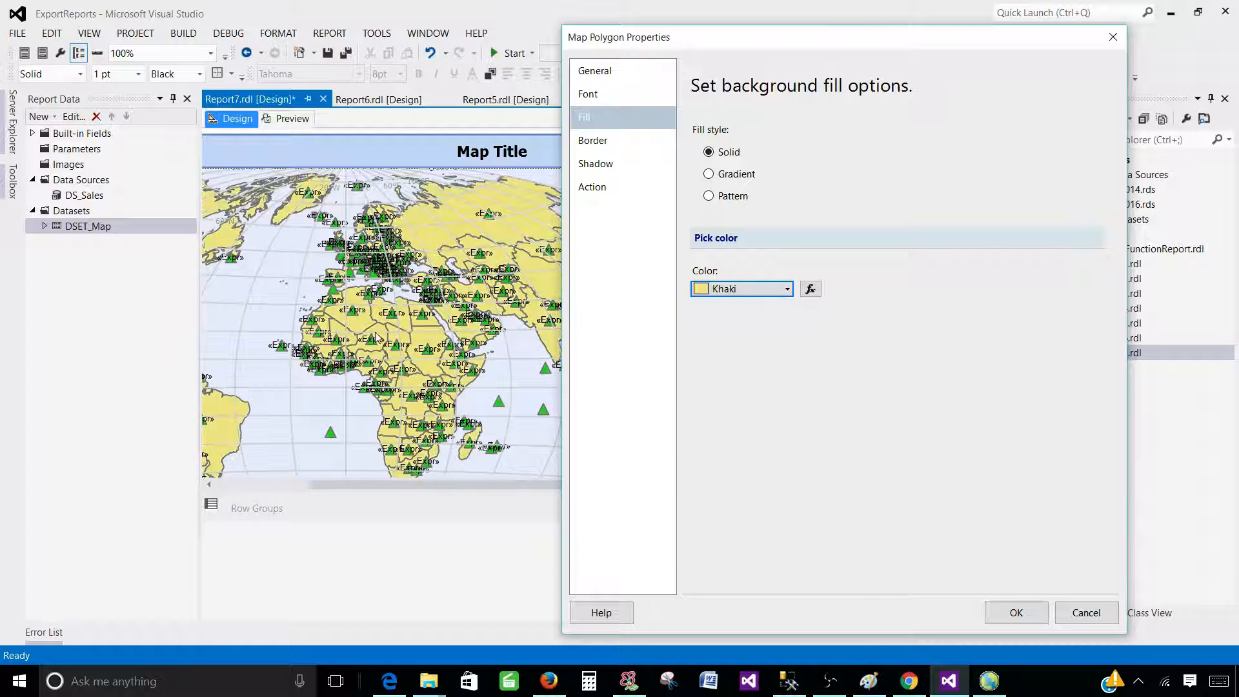
click(1025, 621)
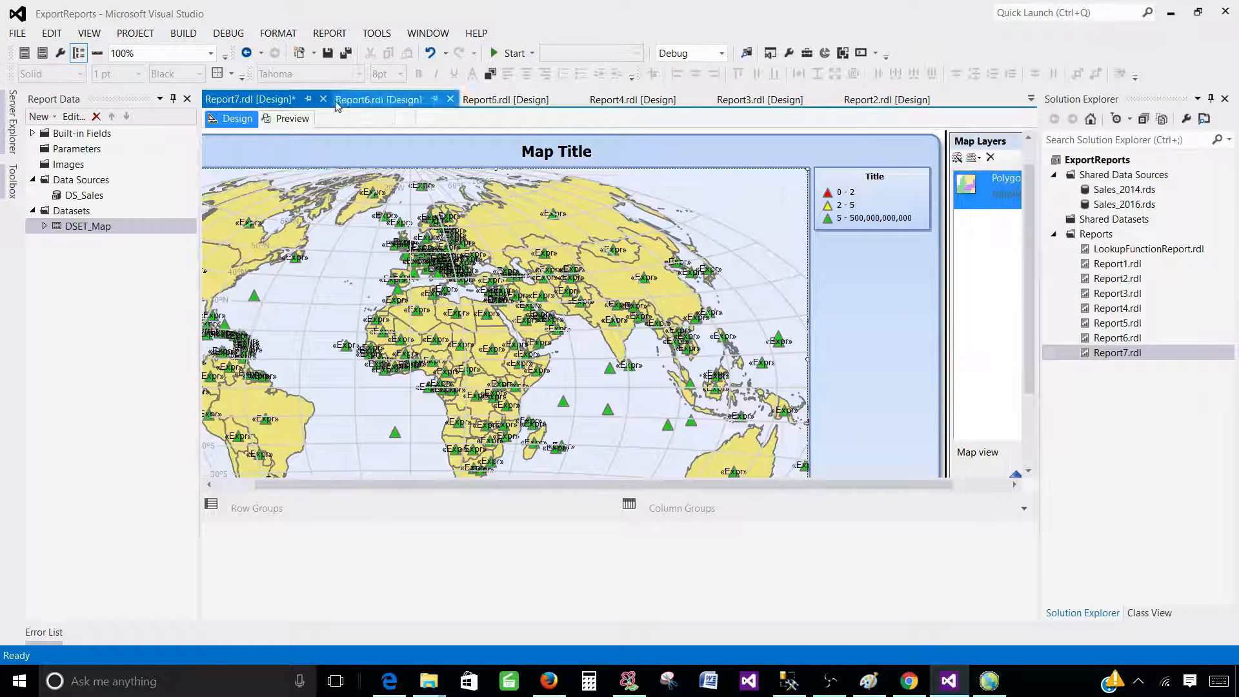
click(291, 119)
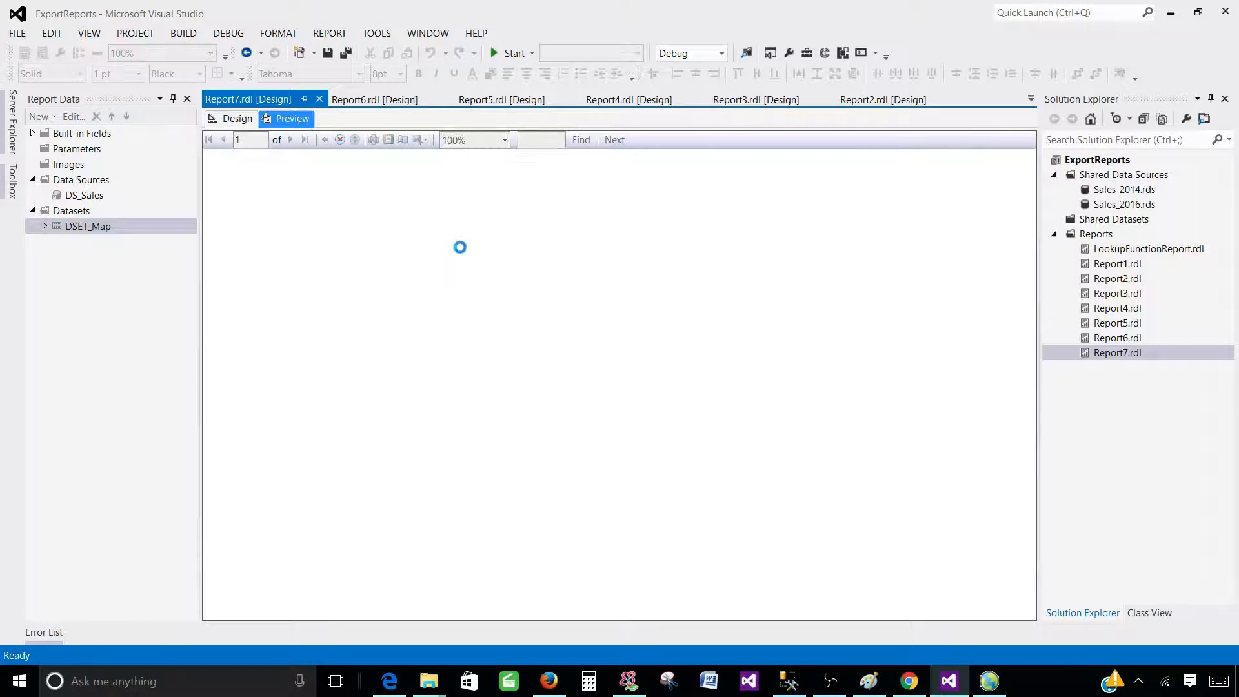